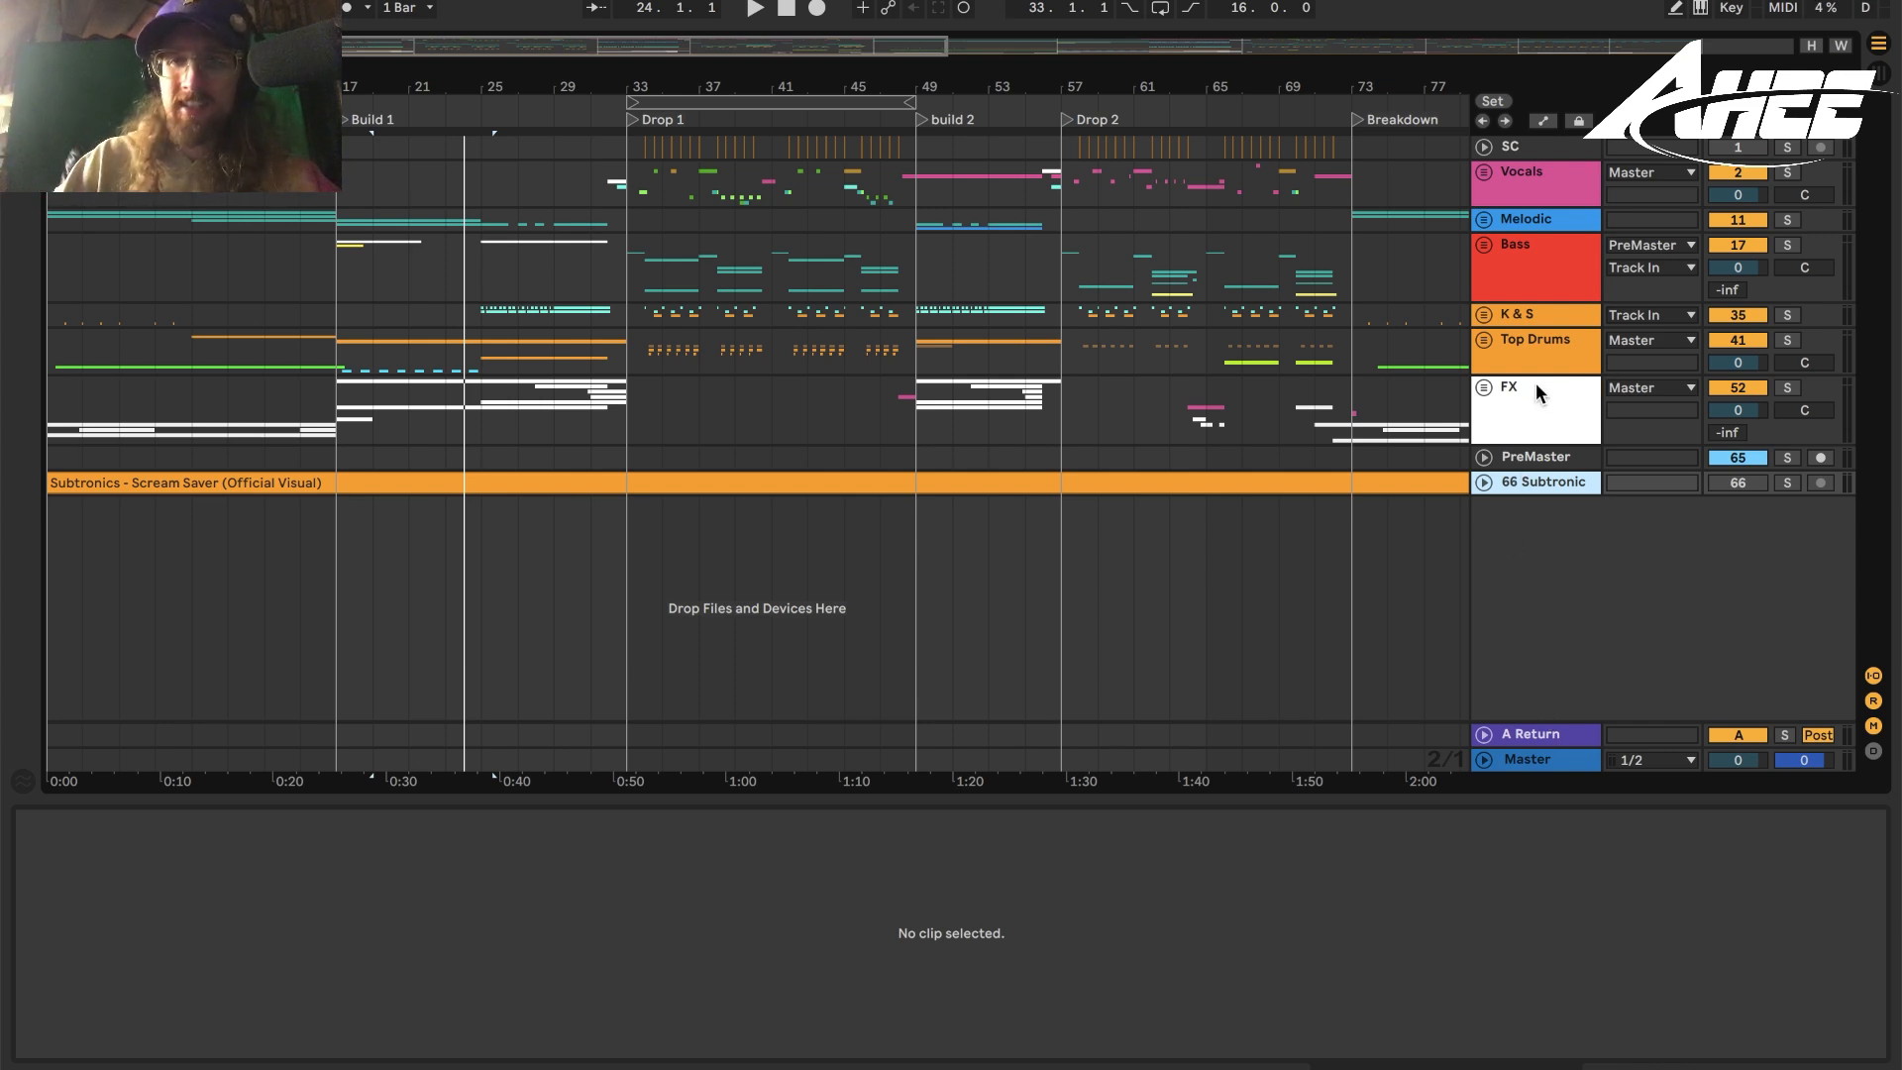
Unfold the Top Drums group and examine the AA_DrumLoop_TripBuild_172 clips in Build 1, selecting the first one.
{"action": "left_click", "coordinate": [1483, 341]}
{"action": "scroll", "coordinate": [608, 409], "scroll_direction": "down", "scroll_amount": 5}
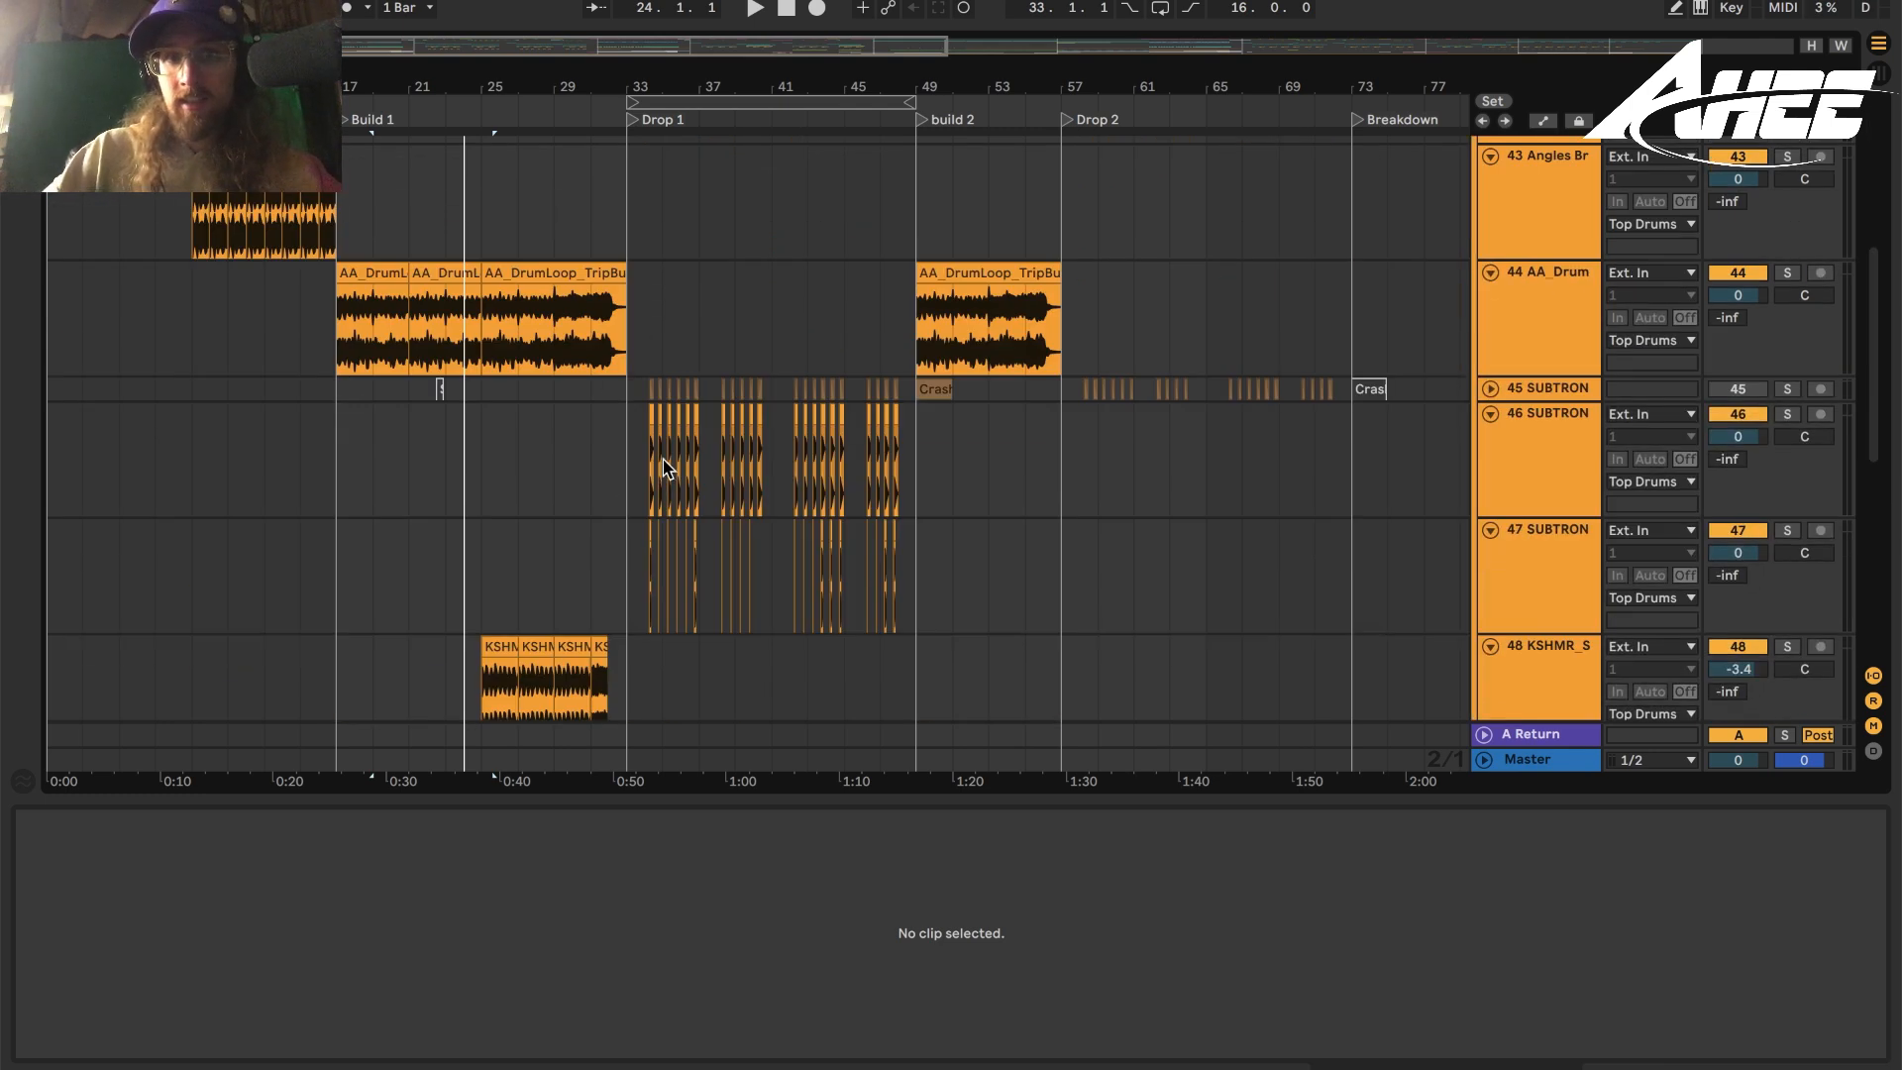
{"action": "left_click_drag", "start_coordinate": [543, 92], "coordinate": [579, 297]}
{"action": "left_click", "coordinate": [568, 276]}
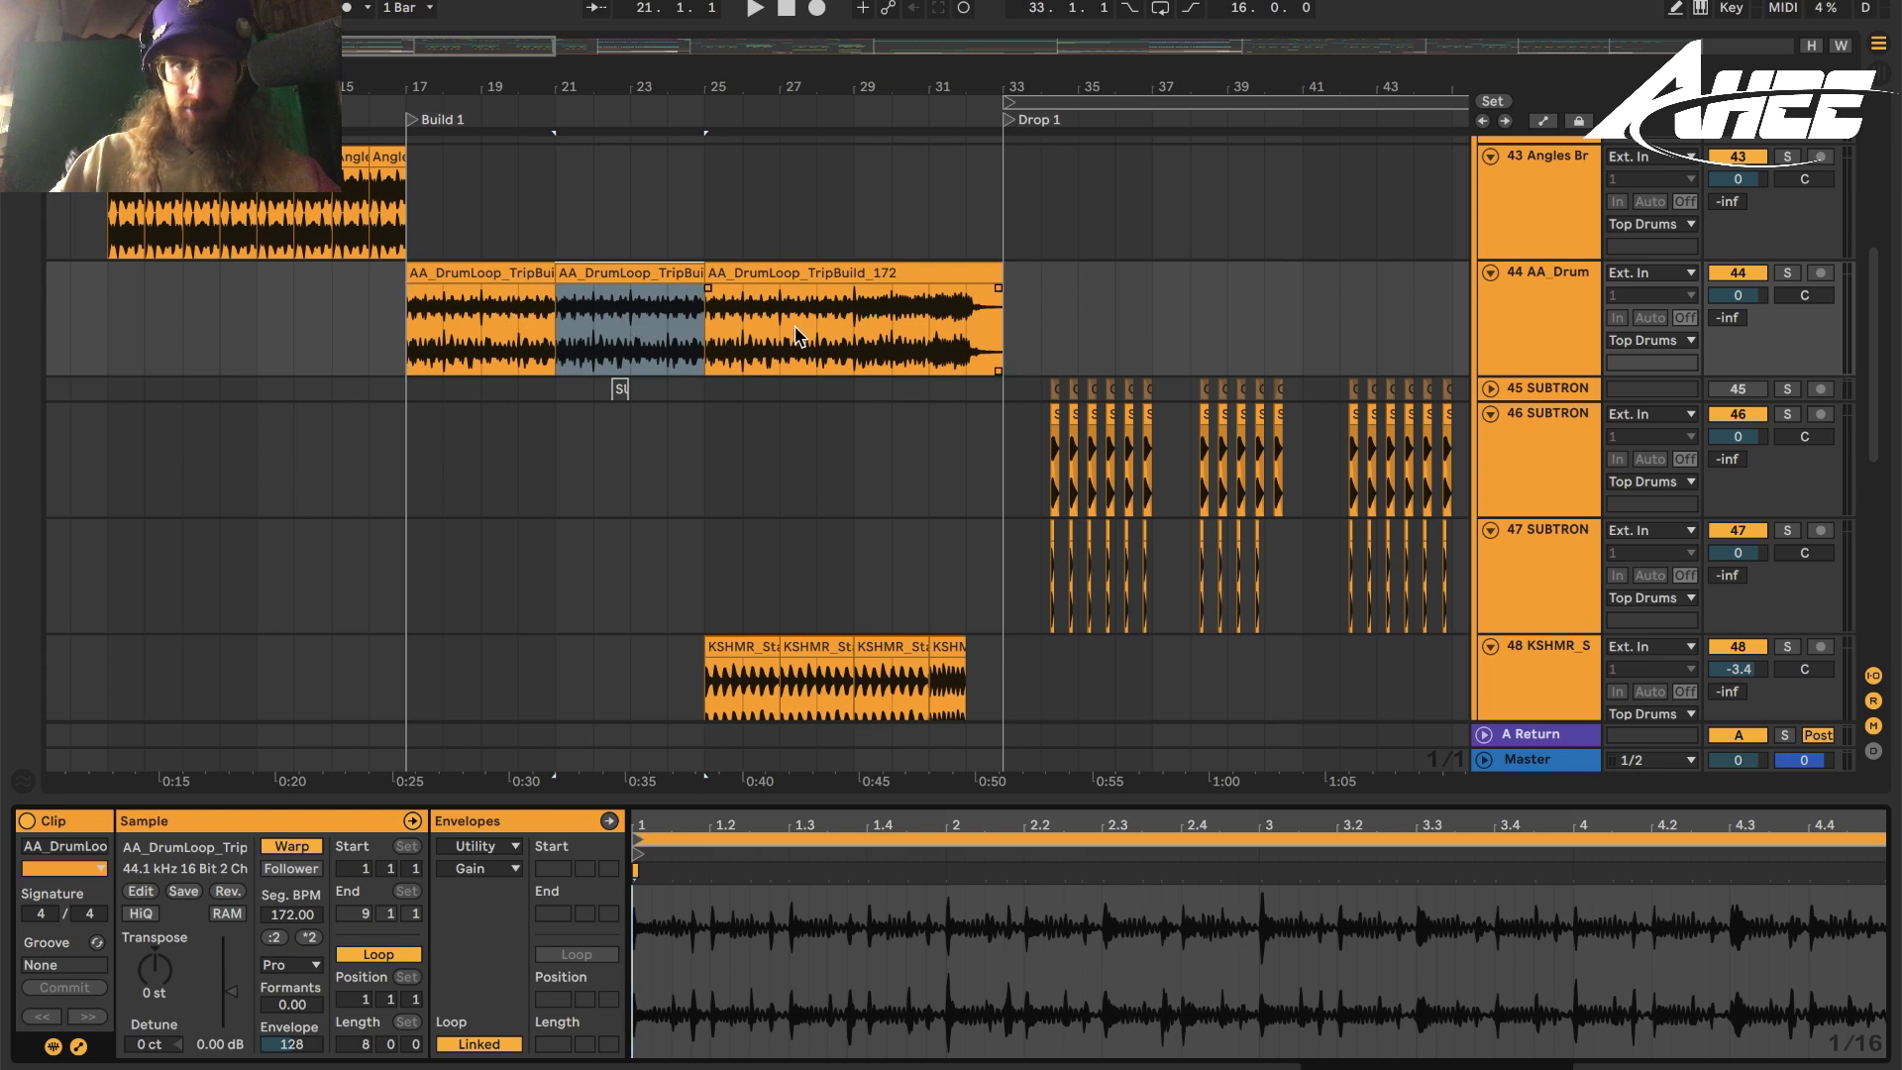
{"action": "left_click", "coordinate": [530, 297]}
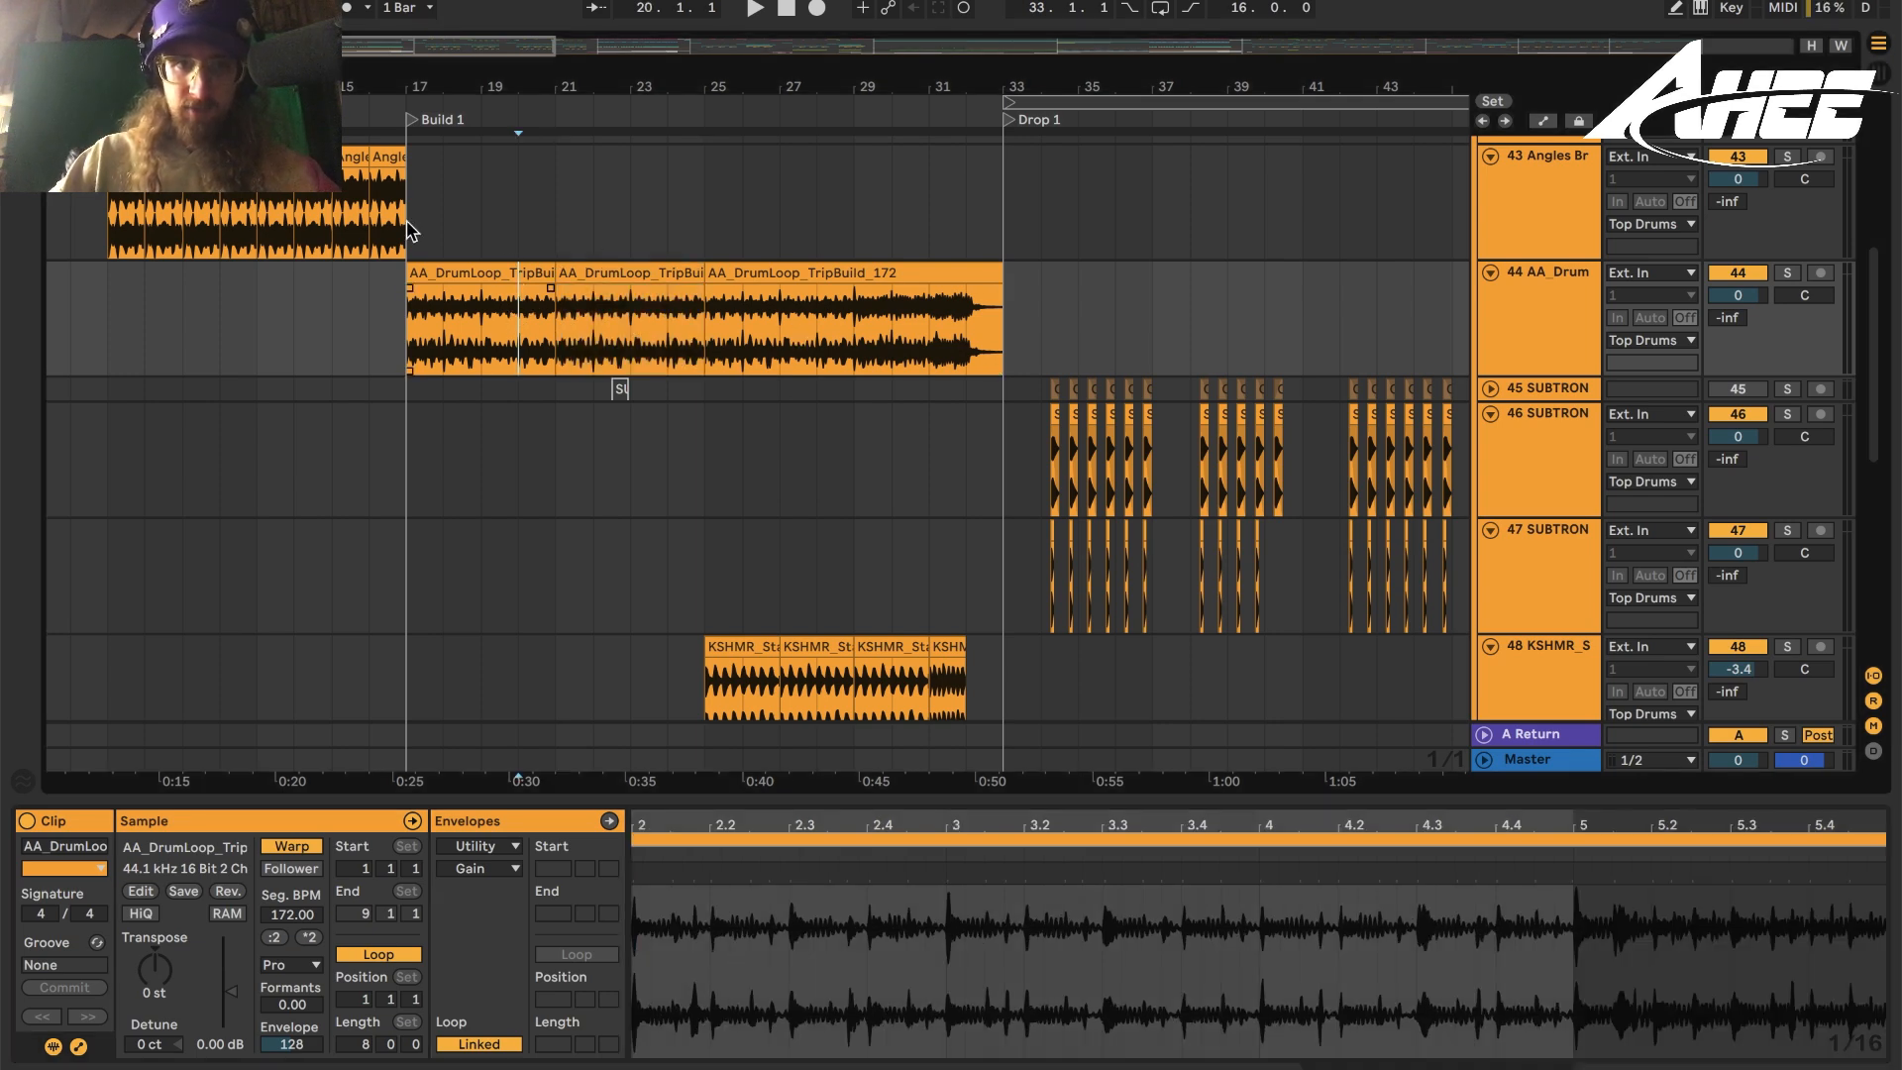
{"action": "left_click_drag", "start_coordinate": [347, 89], "coordinate": [416, 159]}
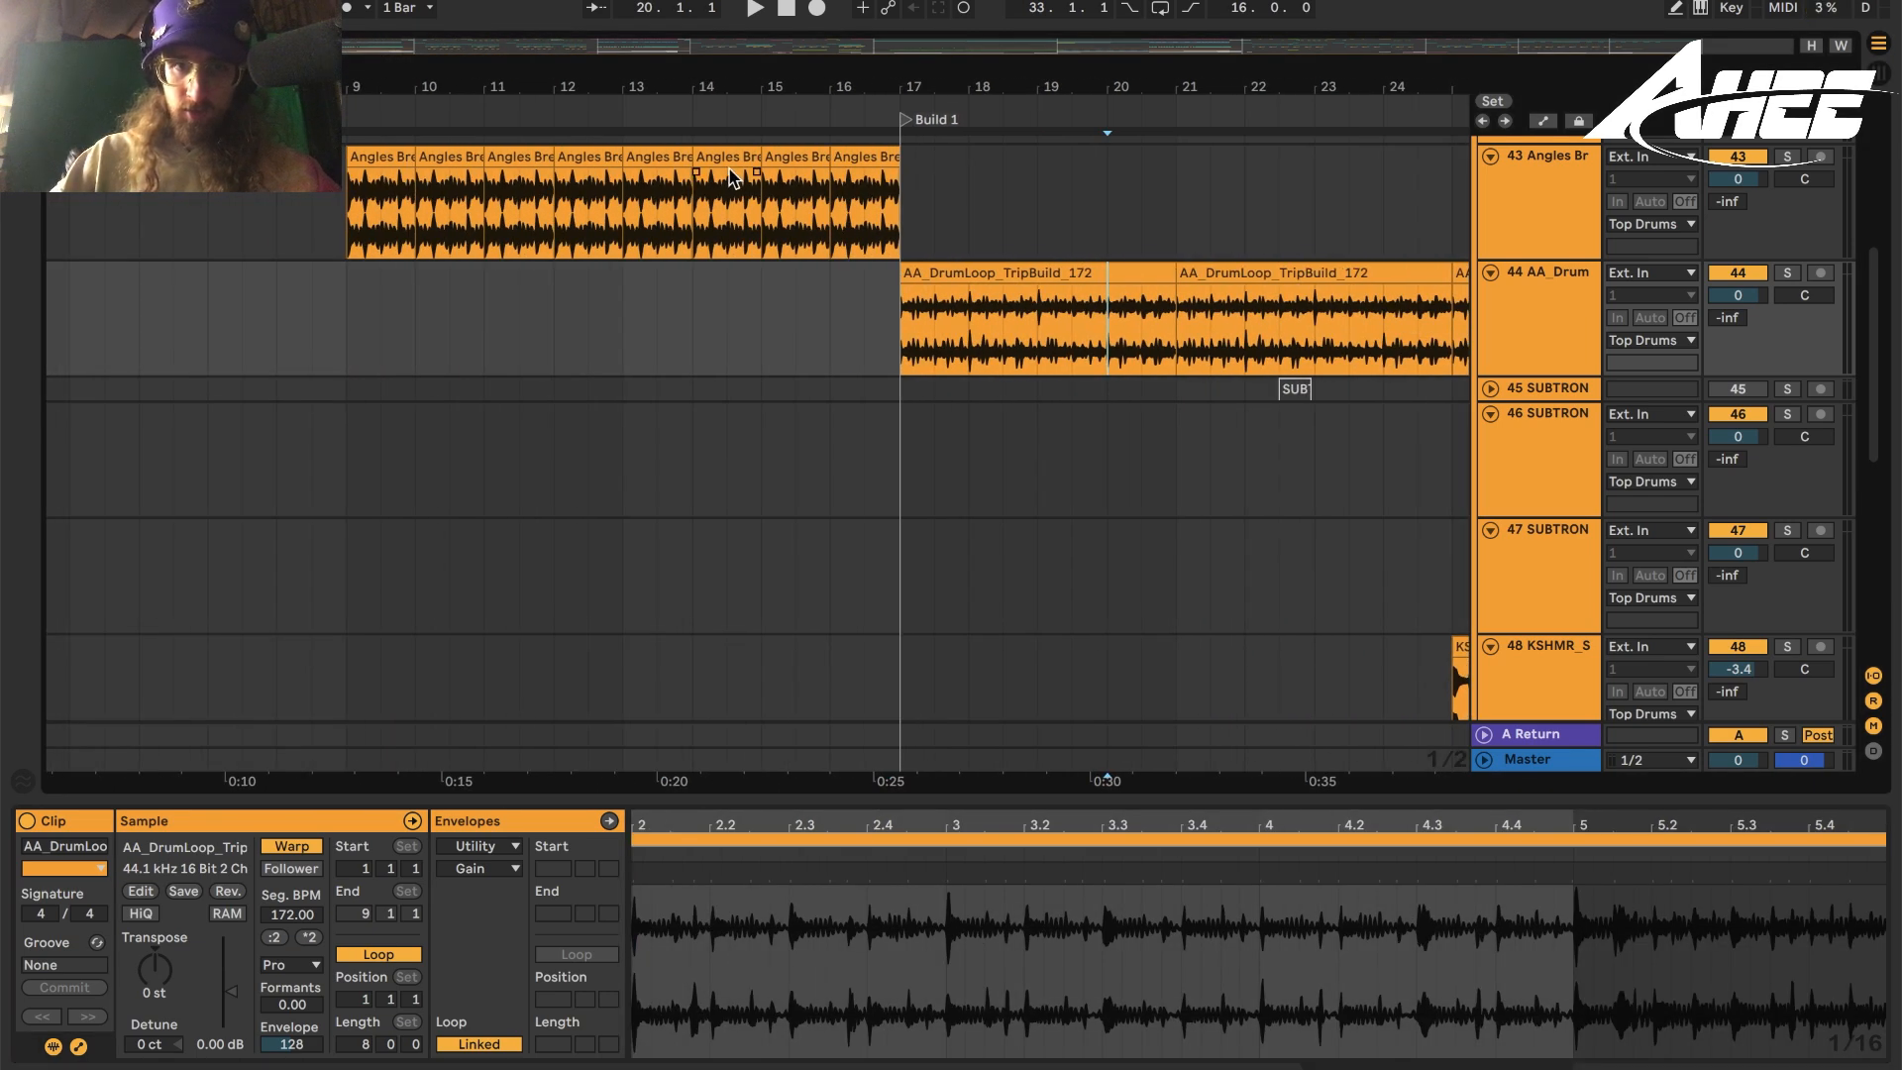
{"action": "left_click_drag", "start_coordinate": [993, 95], "coordinate": [782, 119]}
{"action": "left_click", "coordinate": [803, 273]}
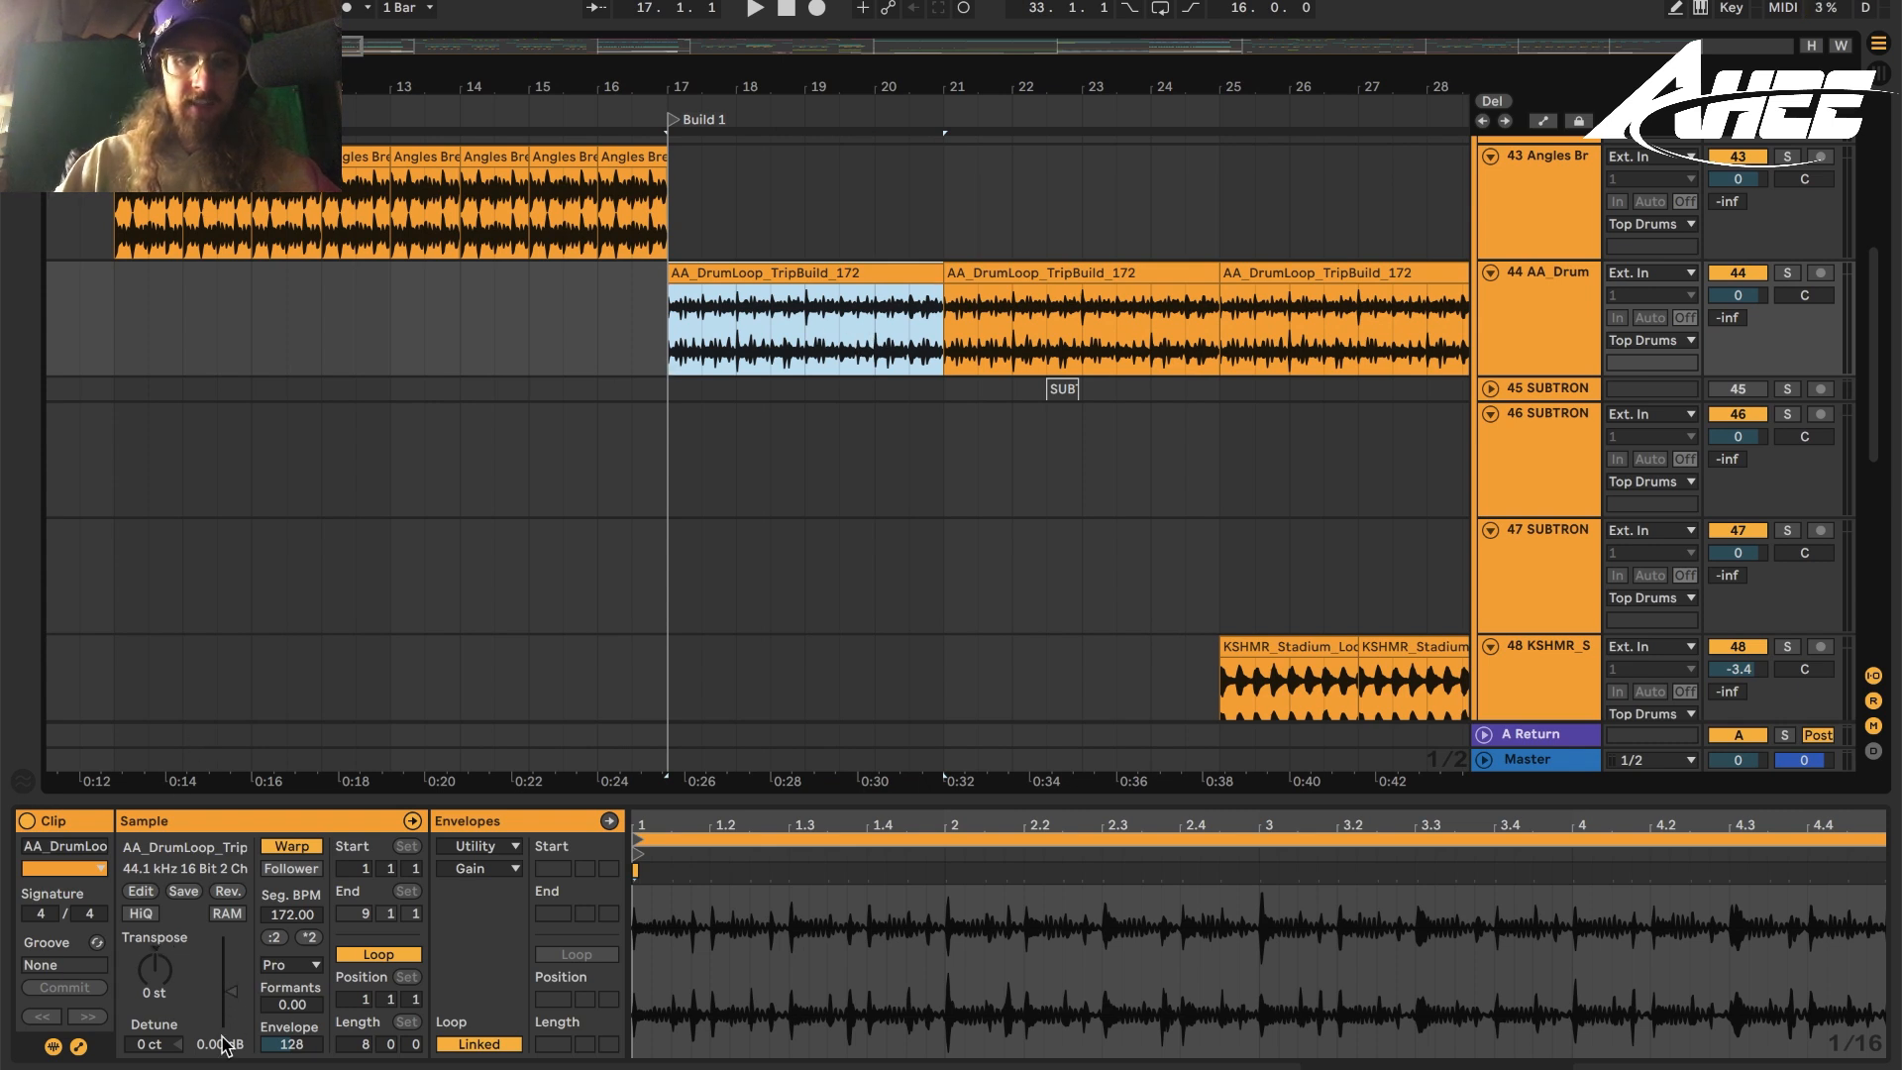
Try volume changes on the first drum loop clip, track 44 and the Top Drums group, resetting them to 0, and check the Master's volume.
{"action": "mouse_move", "coordinate": [230, 995]}
{"action": "left_mouse_down"}
{"action": "mouse_move", "coordinate": [230, 970]}
{"action": "mouse_move", "coordinate": [231, 995]}
{"action": "left_mouse_up"}
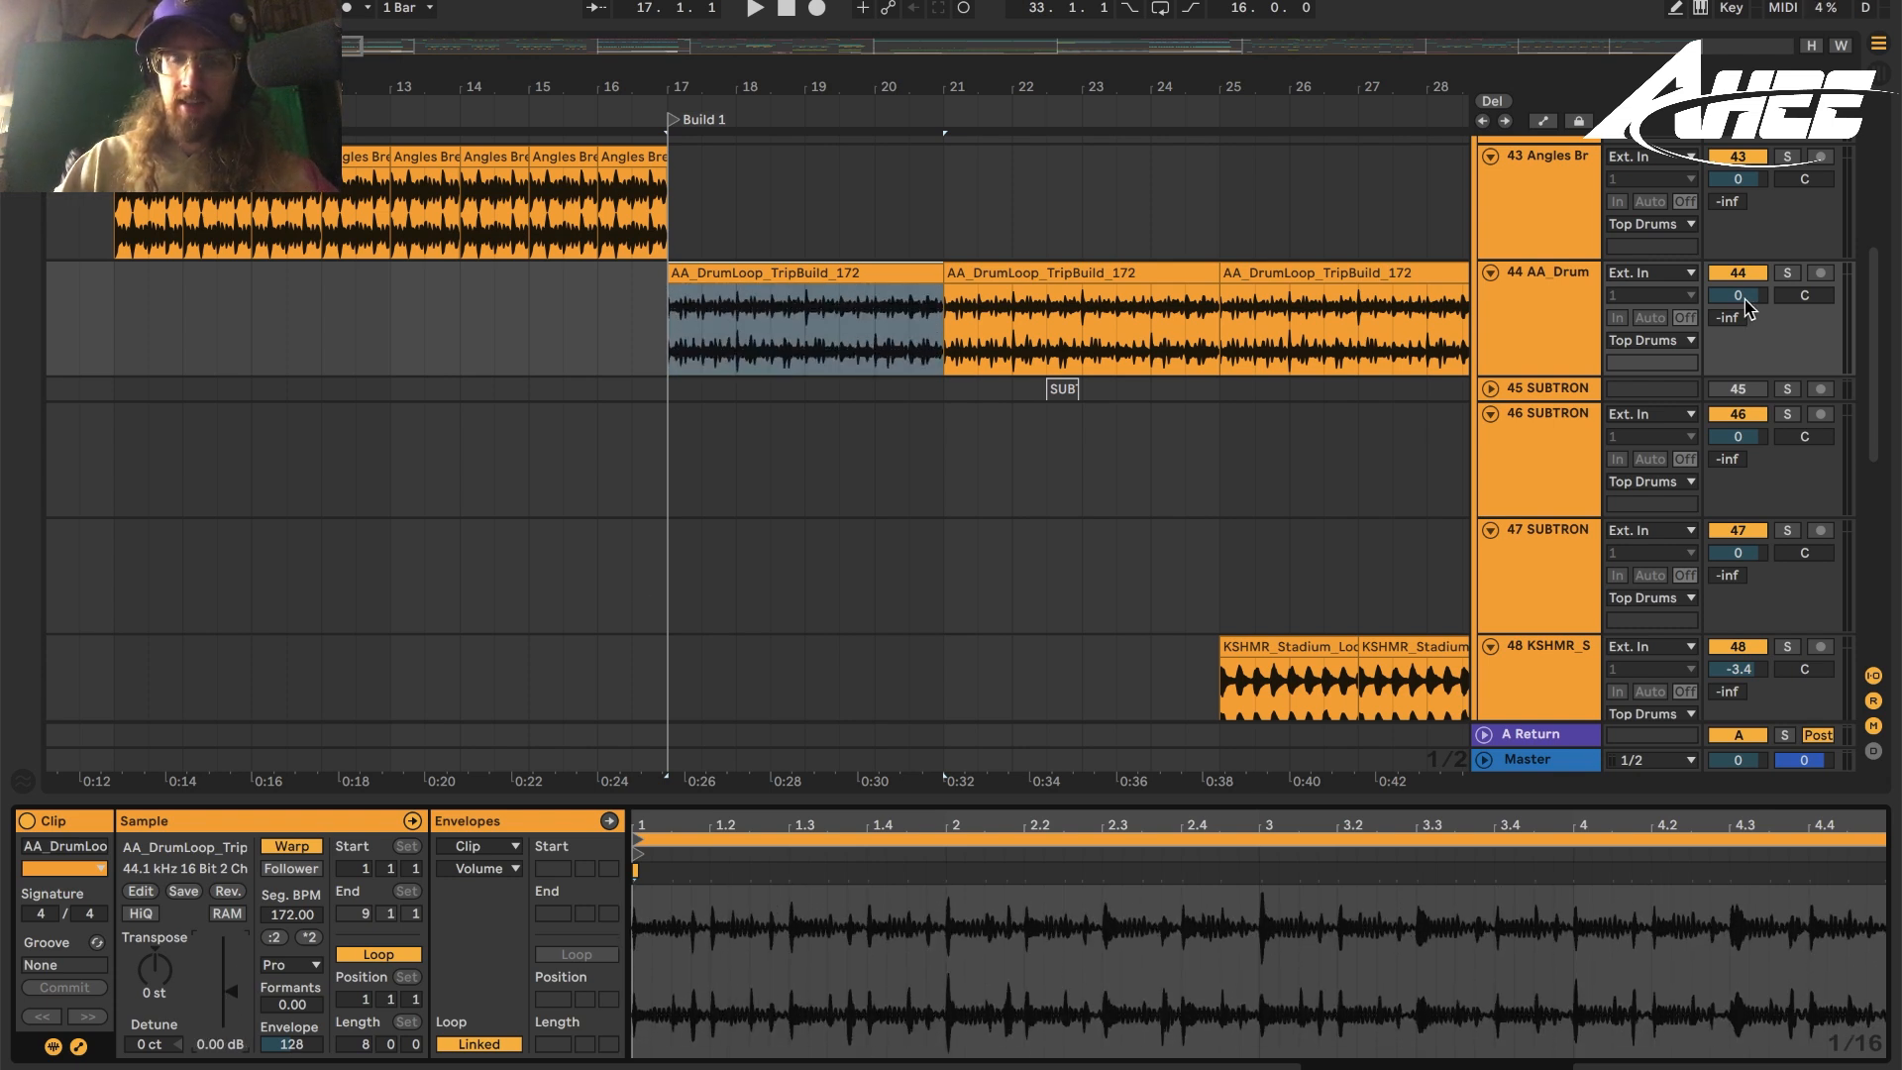
{"action": "left_click_drag", "start_coordinate": [1745, 296], "coordinate": [1745, 295]}
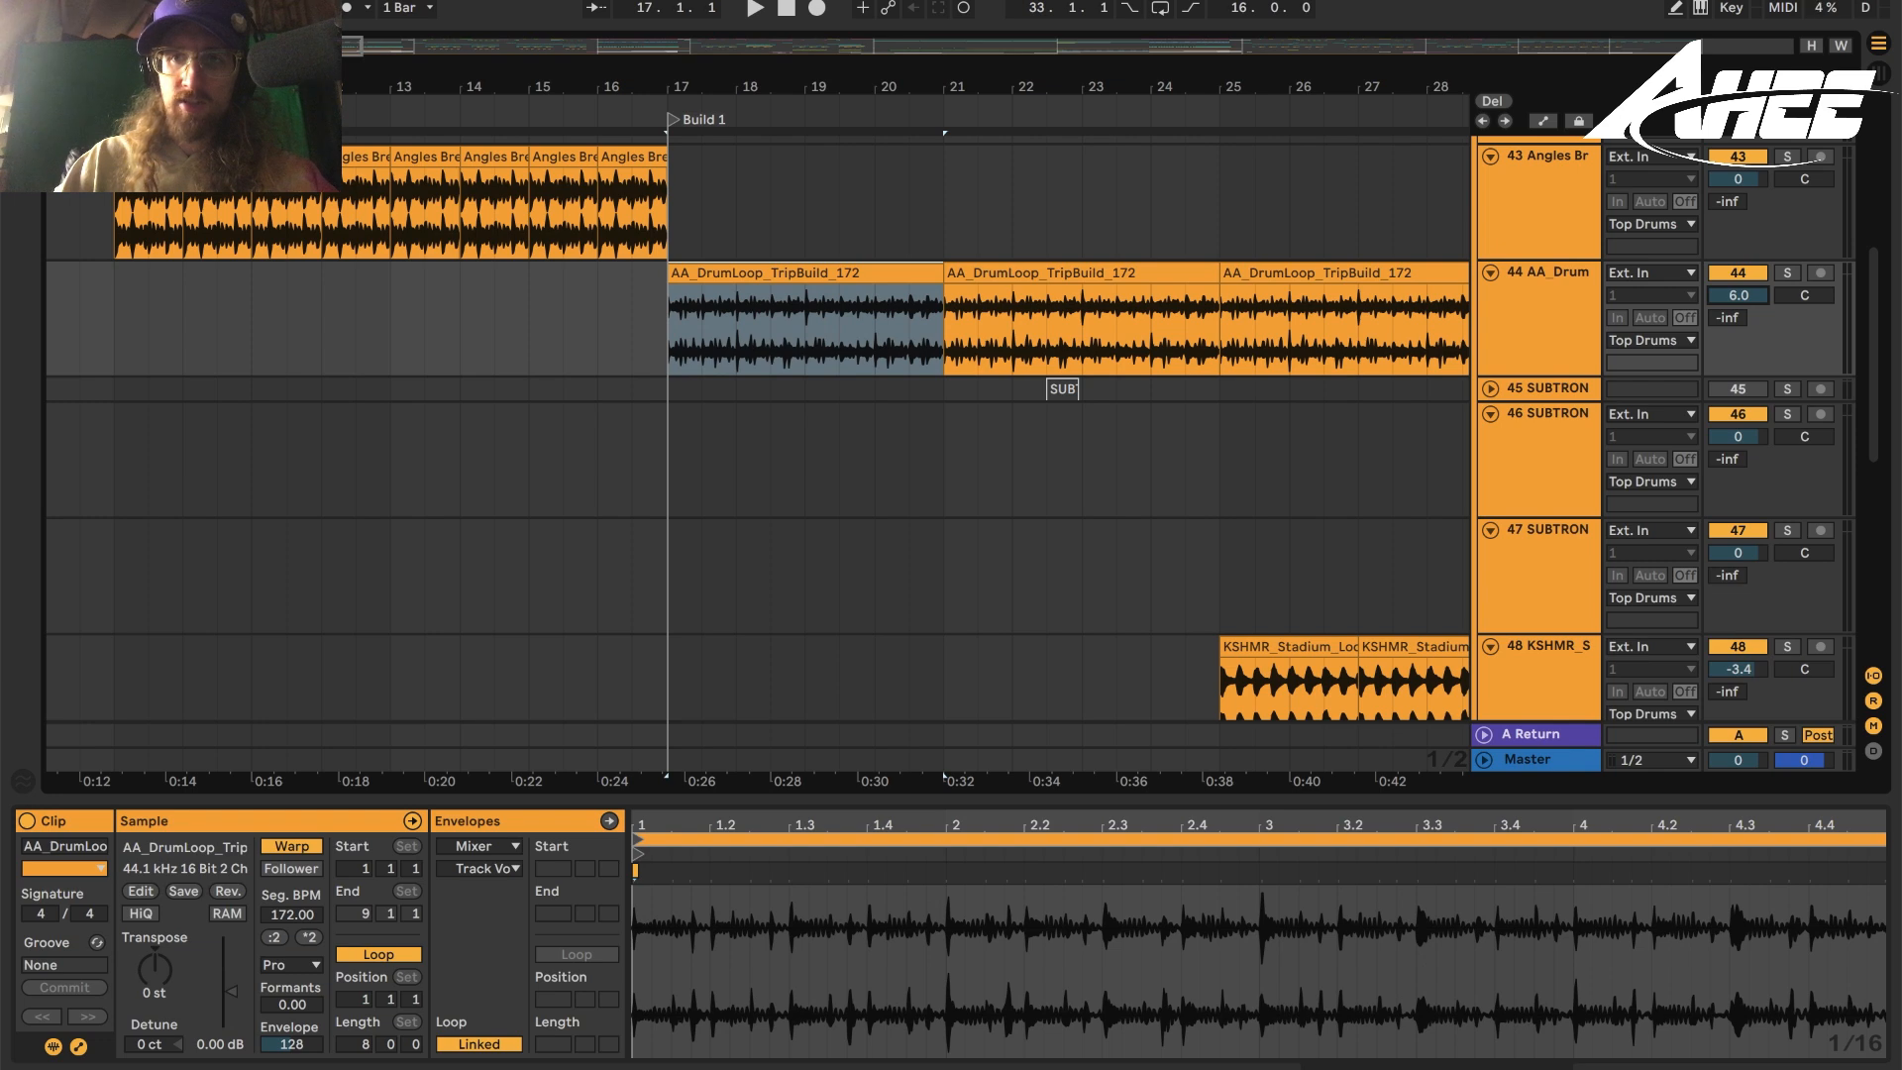
{"action": "double_click", "coordinate": [1741, 296]}
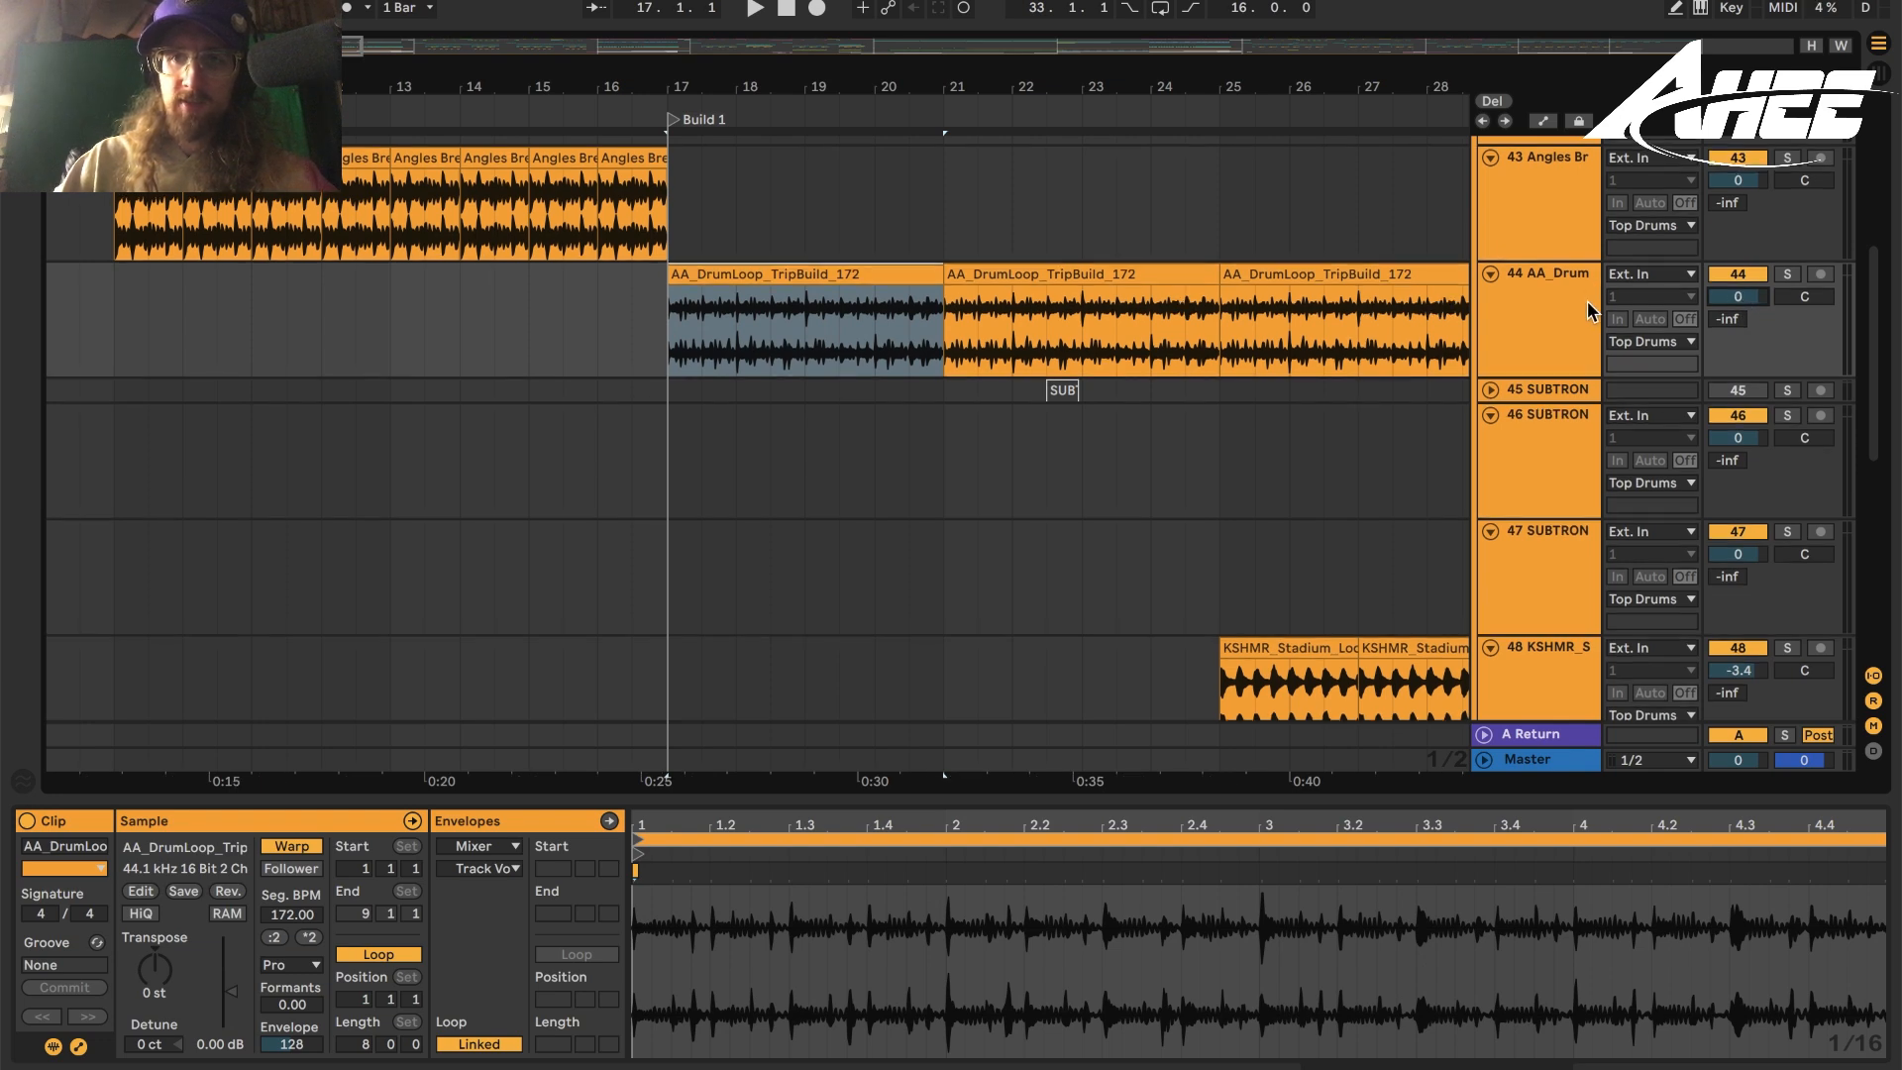
{"action": "scroll", "coordinate": [1587, 300], "scroll_direction": "up", "scroll_amount": 5}
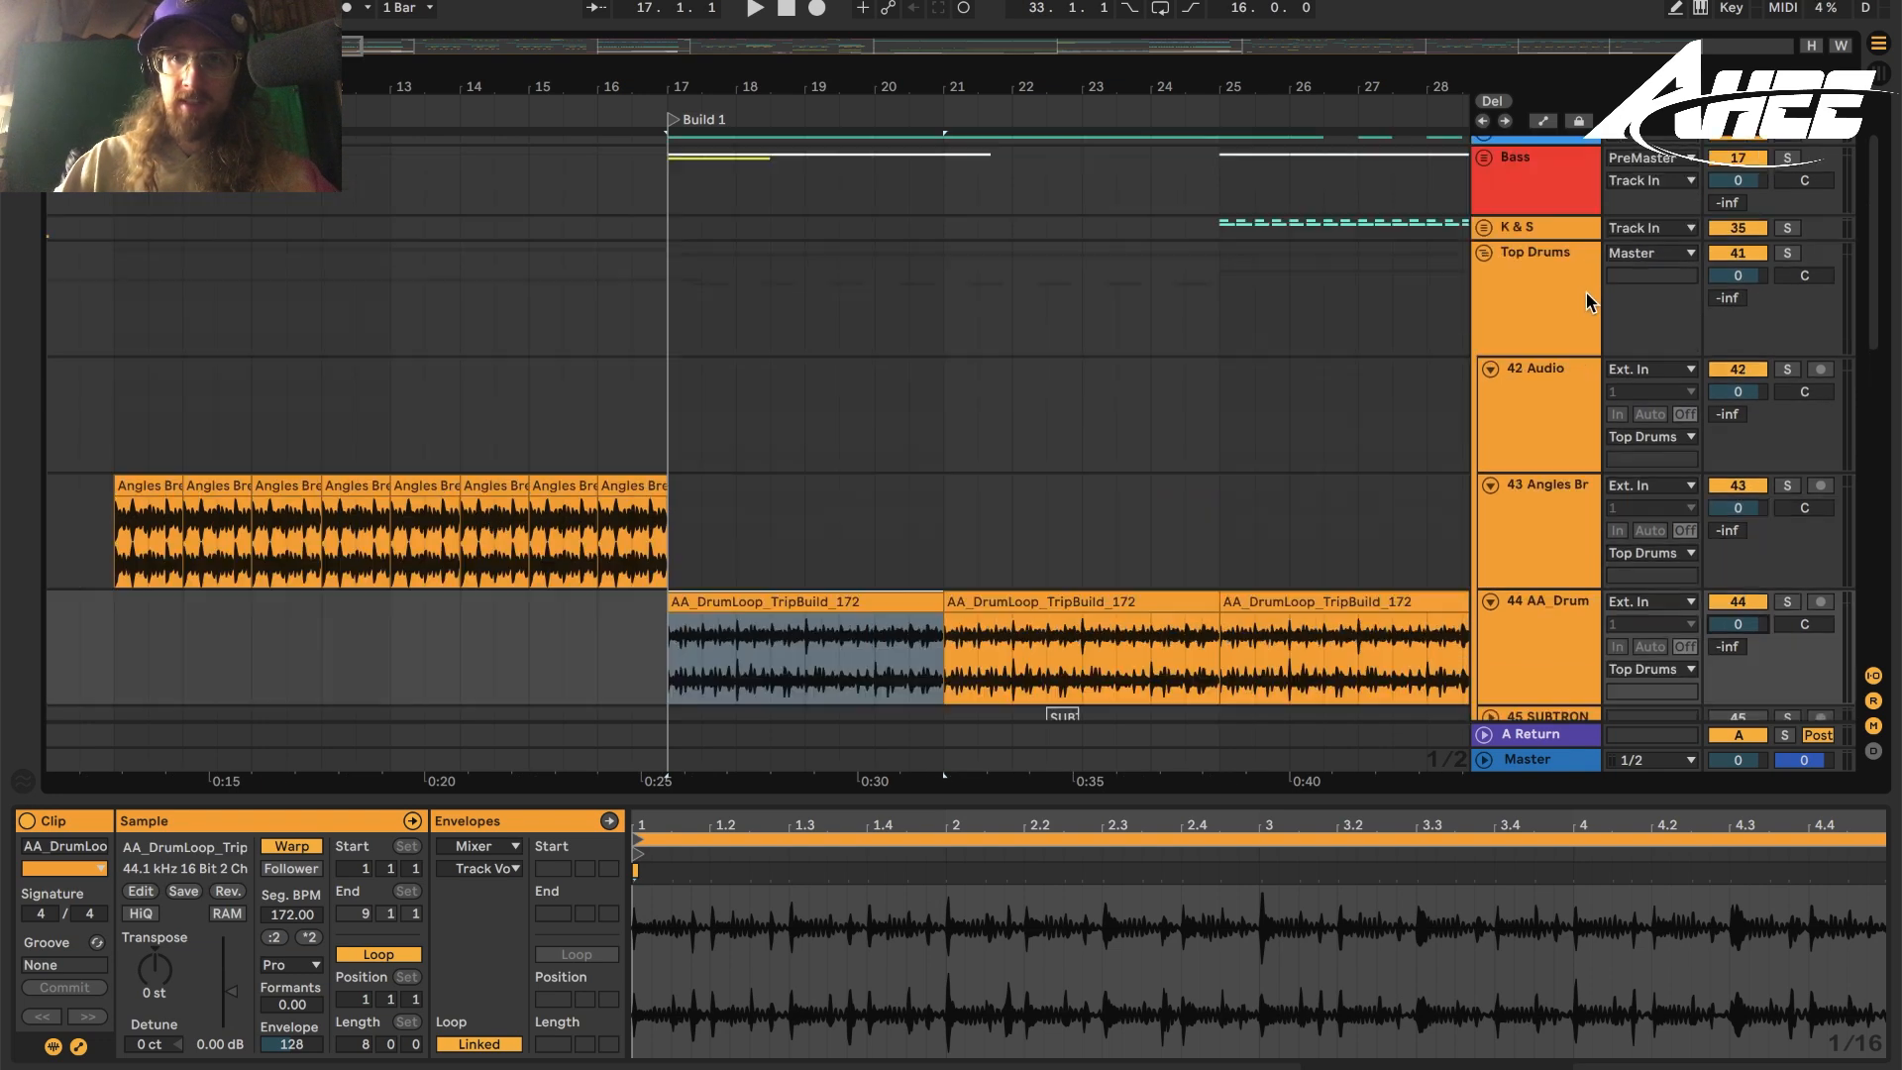
{"action": "left_click_drag", "start_coordinate": [1740, 281], "coordinate": [1740, 247]}
{"action": "double_click", "coordinate": [1740, 281]}
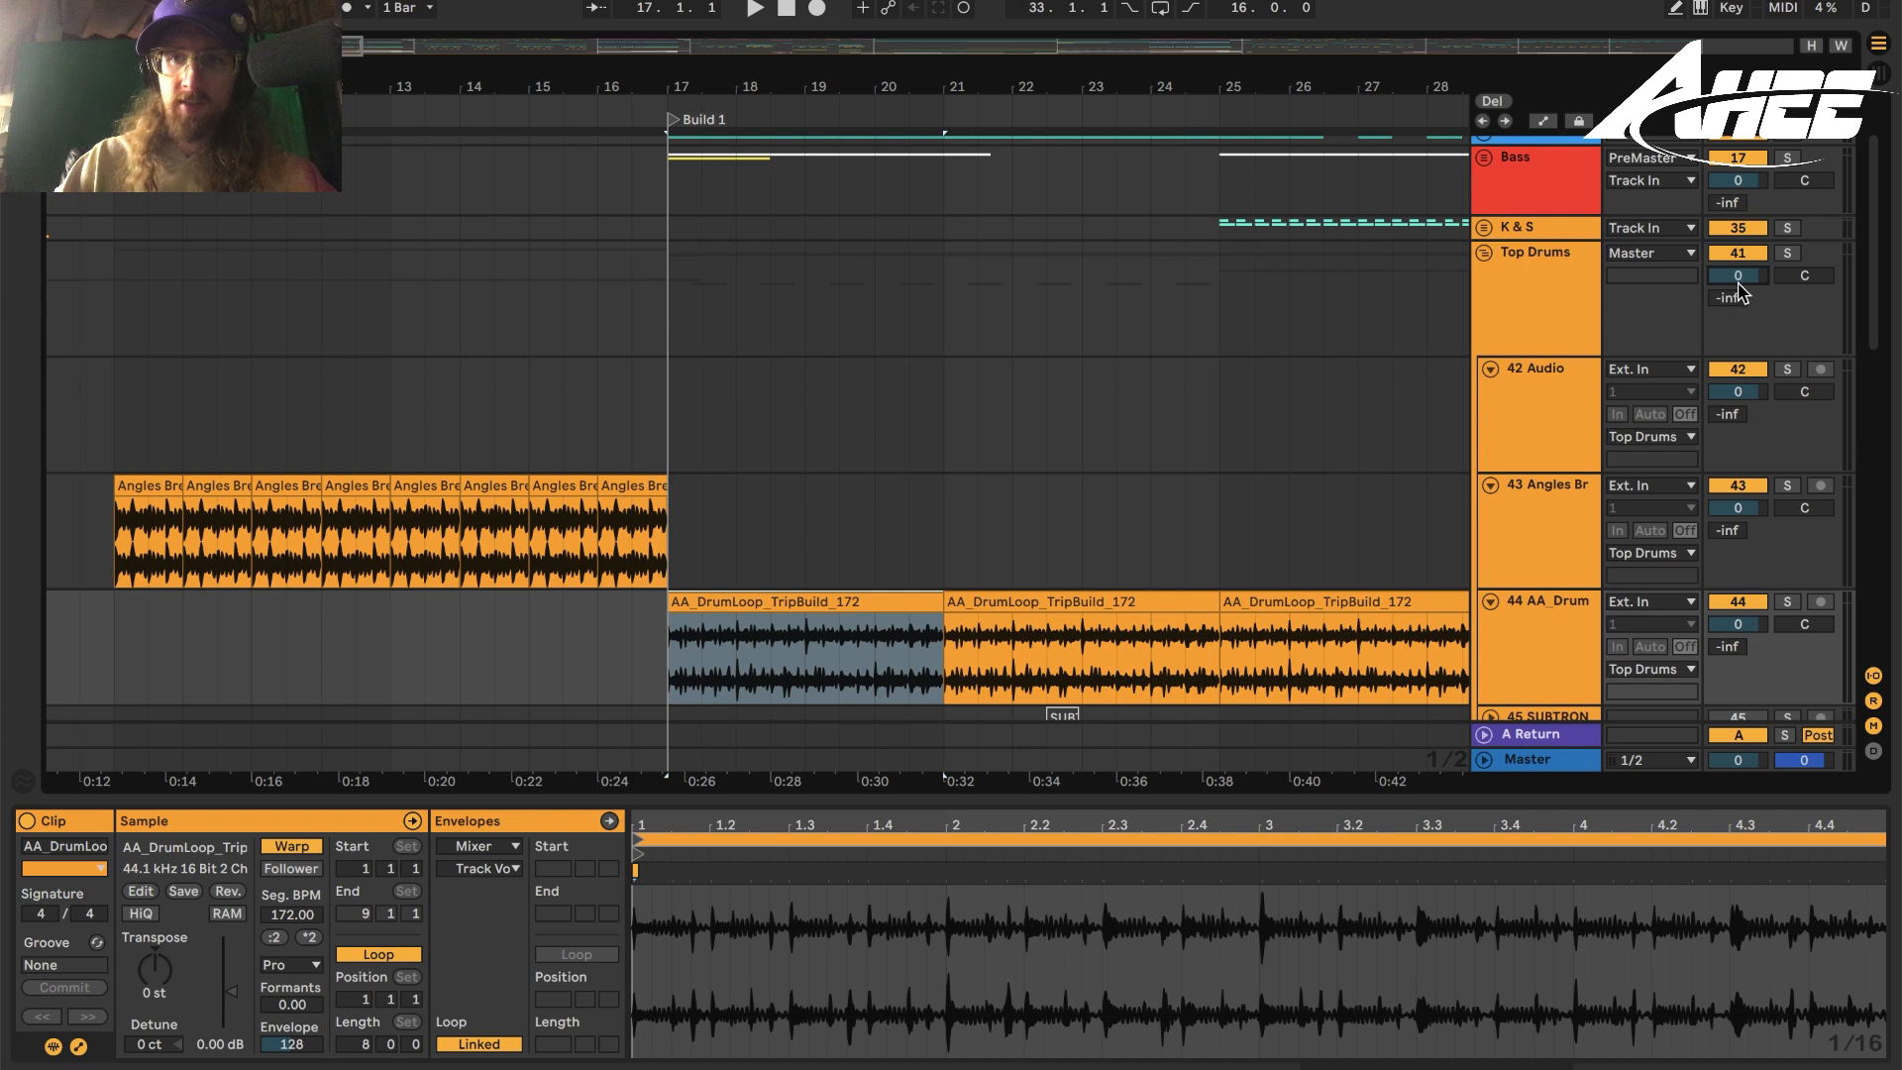
{"action": "left_click", "coordinate": [1502, 762]}
{"action": "left_click", "coordinate": [1484, 760]}
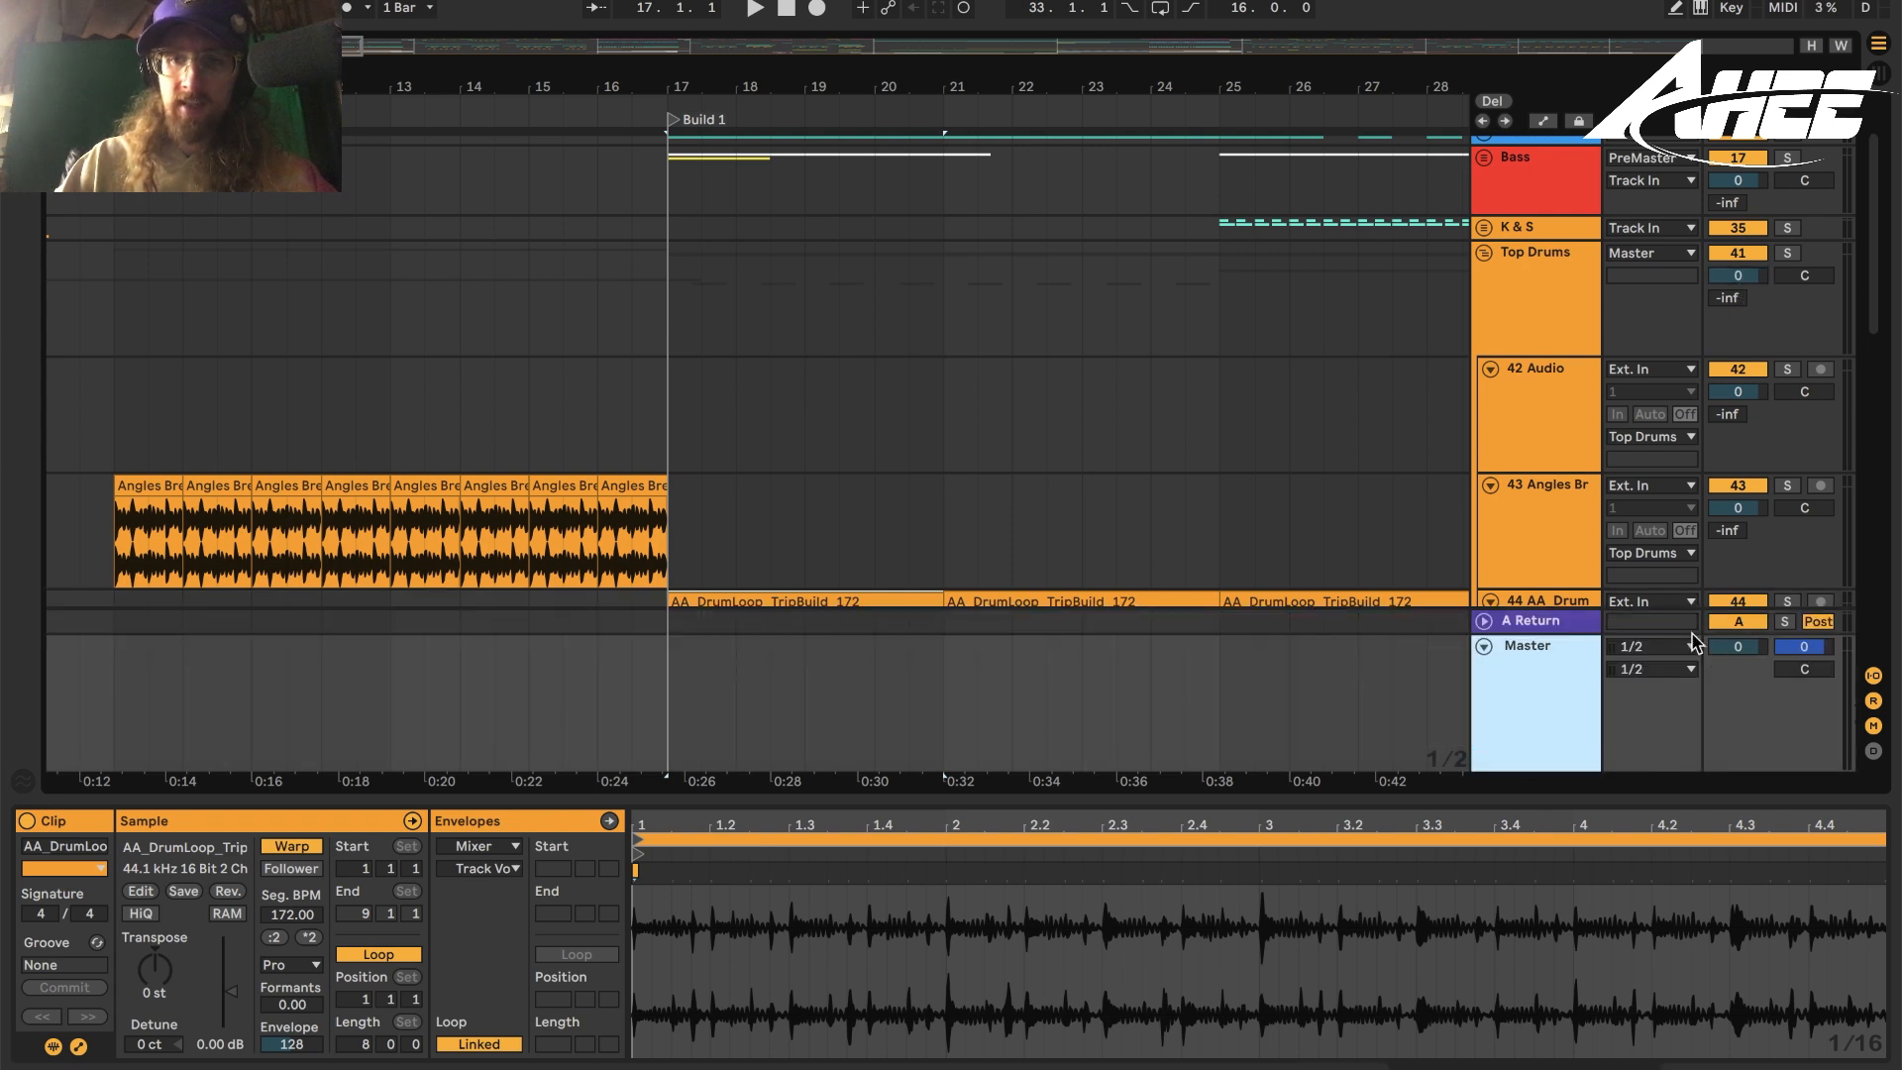
{"action": "left_click", "coordinate": [1484, 644]}
Review the drum tracks between Build 1 and Drop 1, and collapse the Top Drums group.
{"action": "scroll", "coordinate": [1206, 449], "scroll_direction": "down", "scroll_amount": 3}
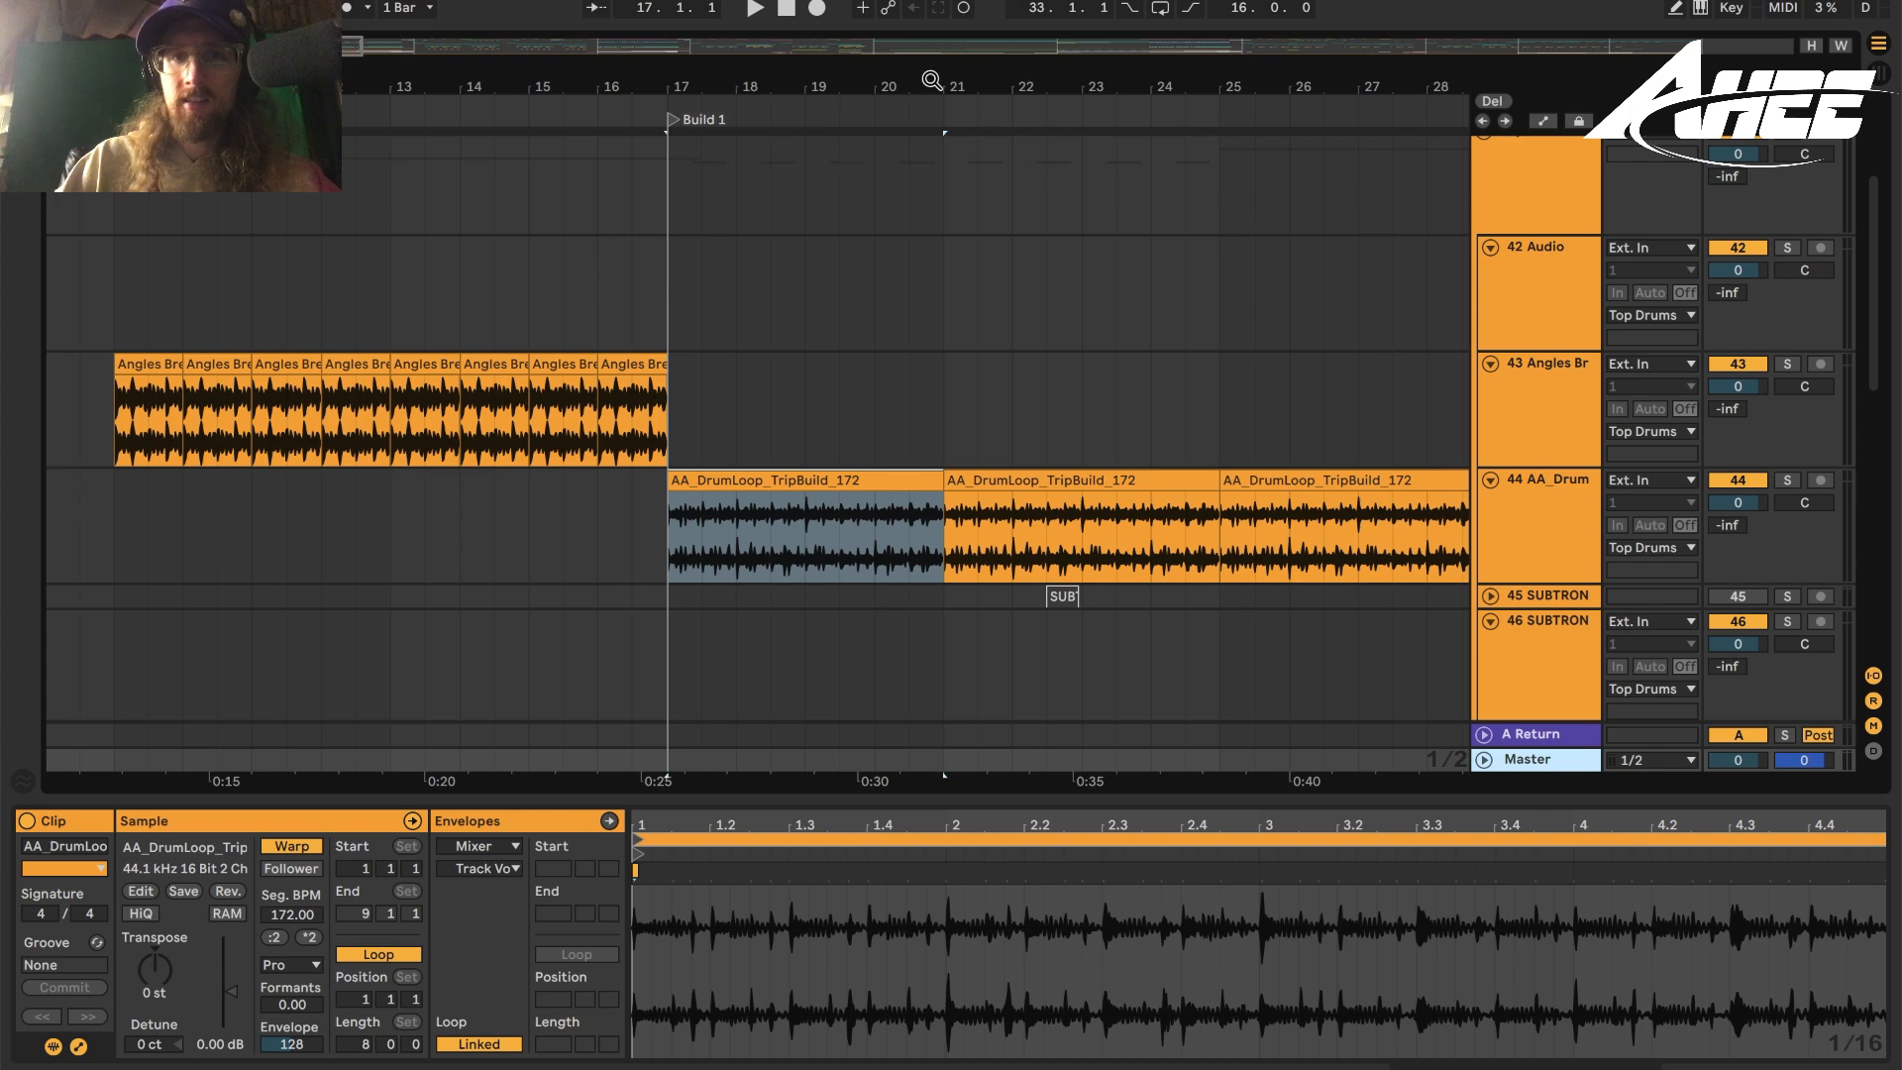
{"action": "left_click_drag", "start_coordinate": [925, 79], "coordinate": [604, 86]}
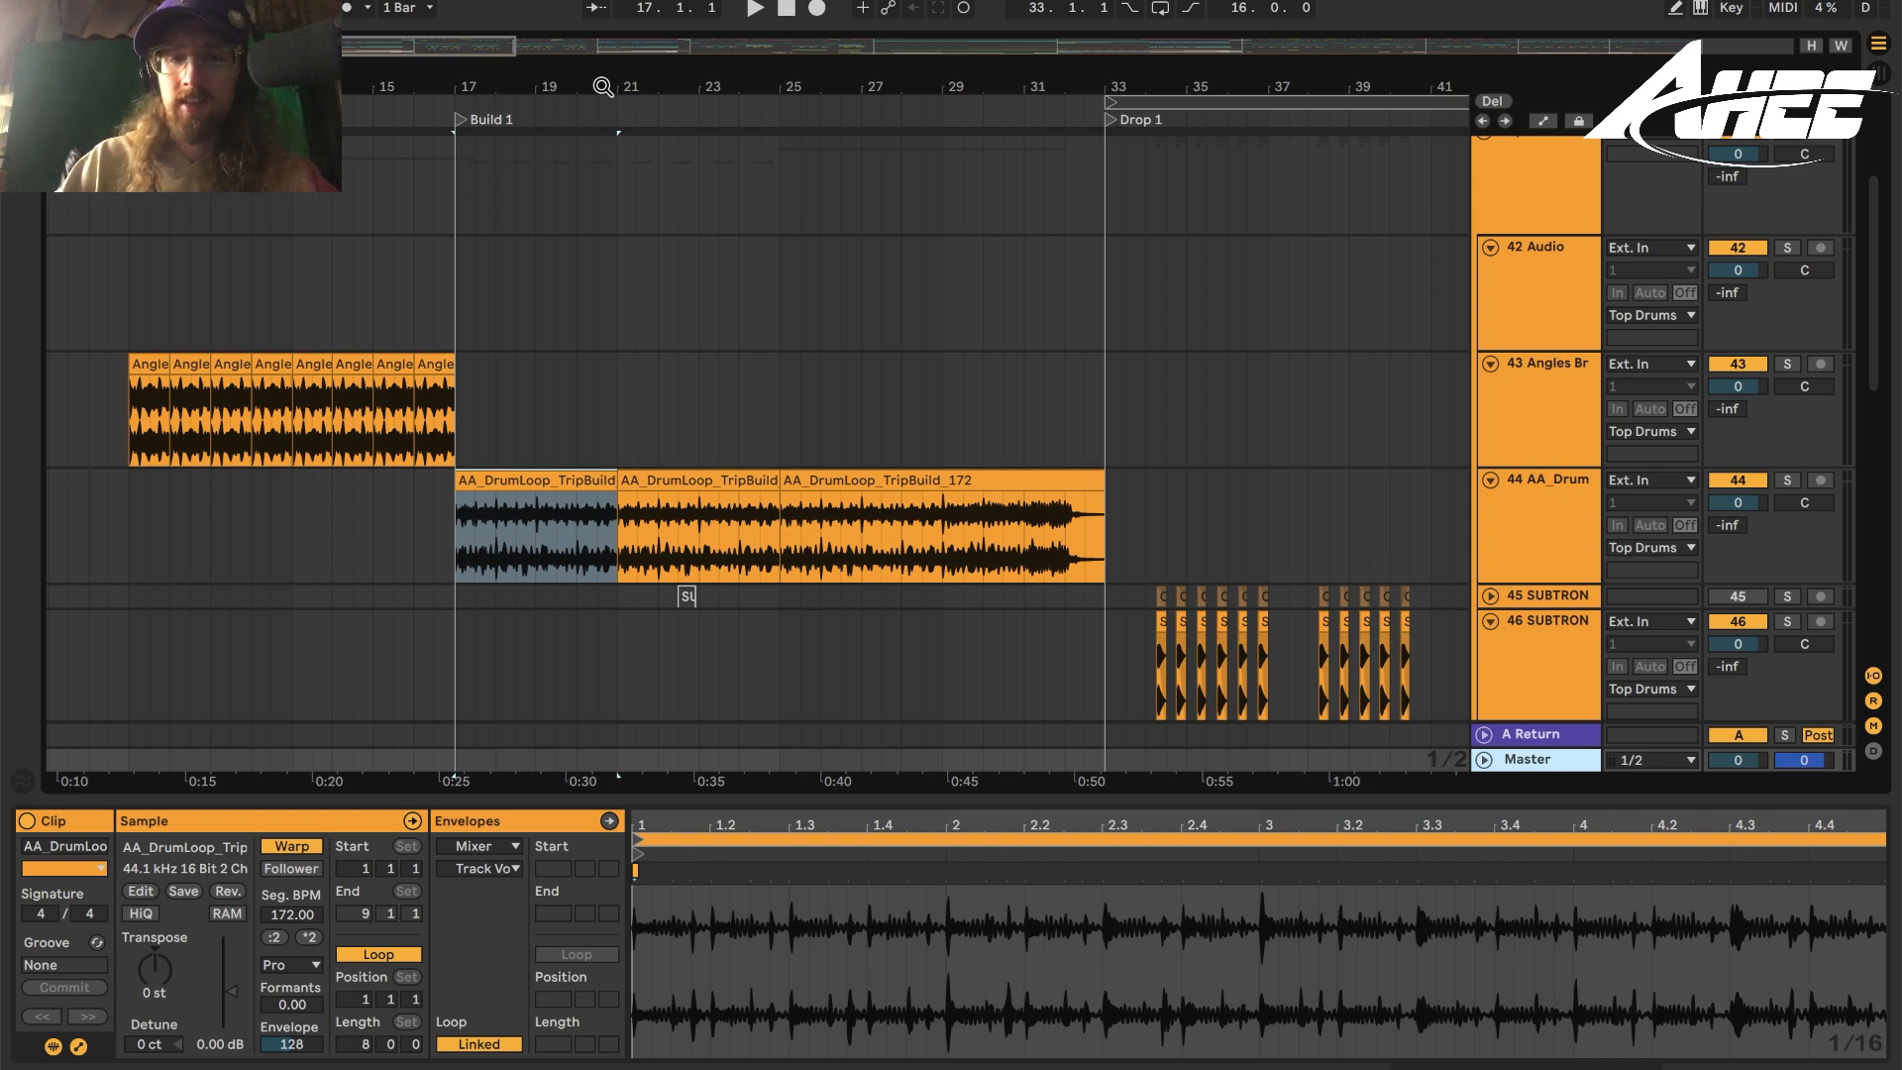
{"action": "scroll", "coordinate": [669, 477], "scroll_direction": "down", "scroll_amount": 5}
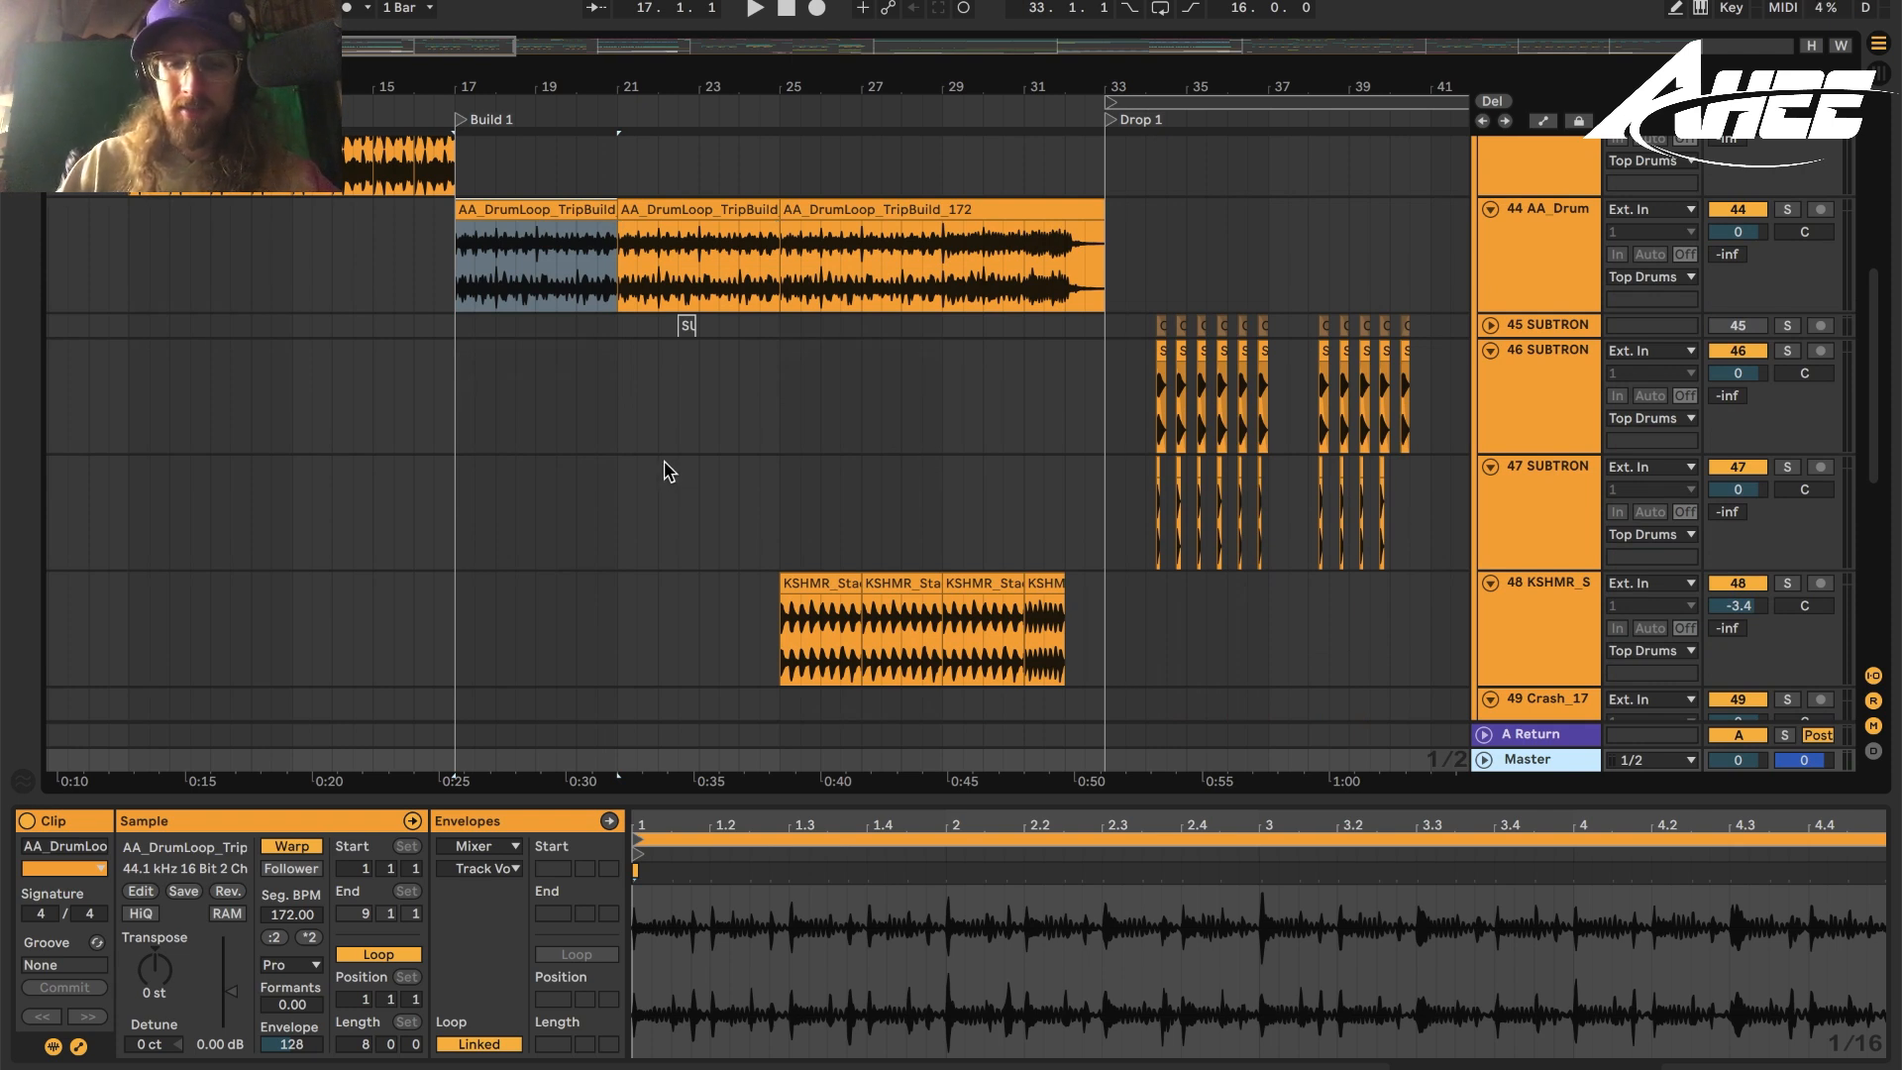
{"action": "scroll", "coordinate": [507, 372], "scroll_direction": "up", "scroll_amount": 4}
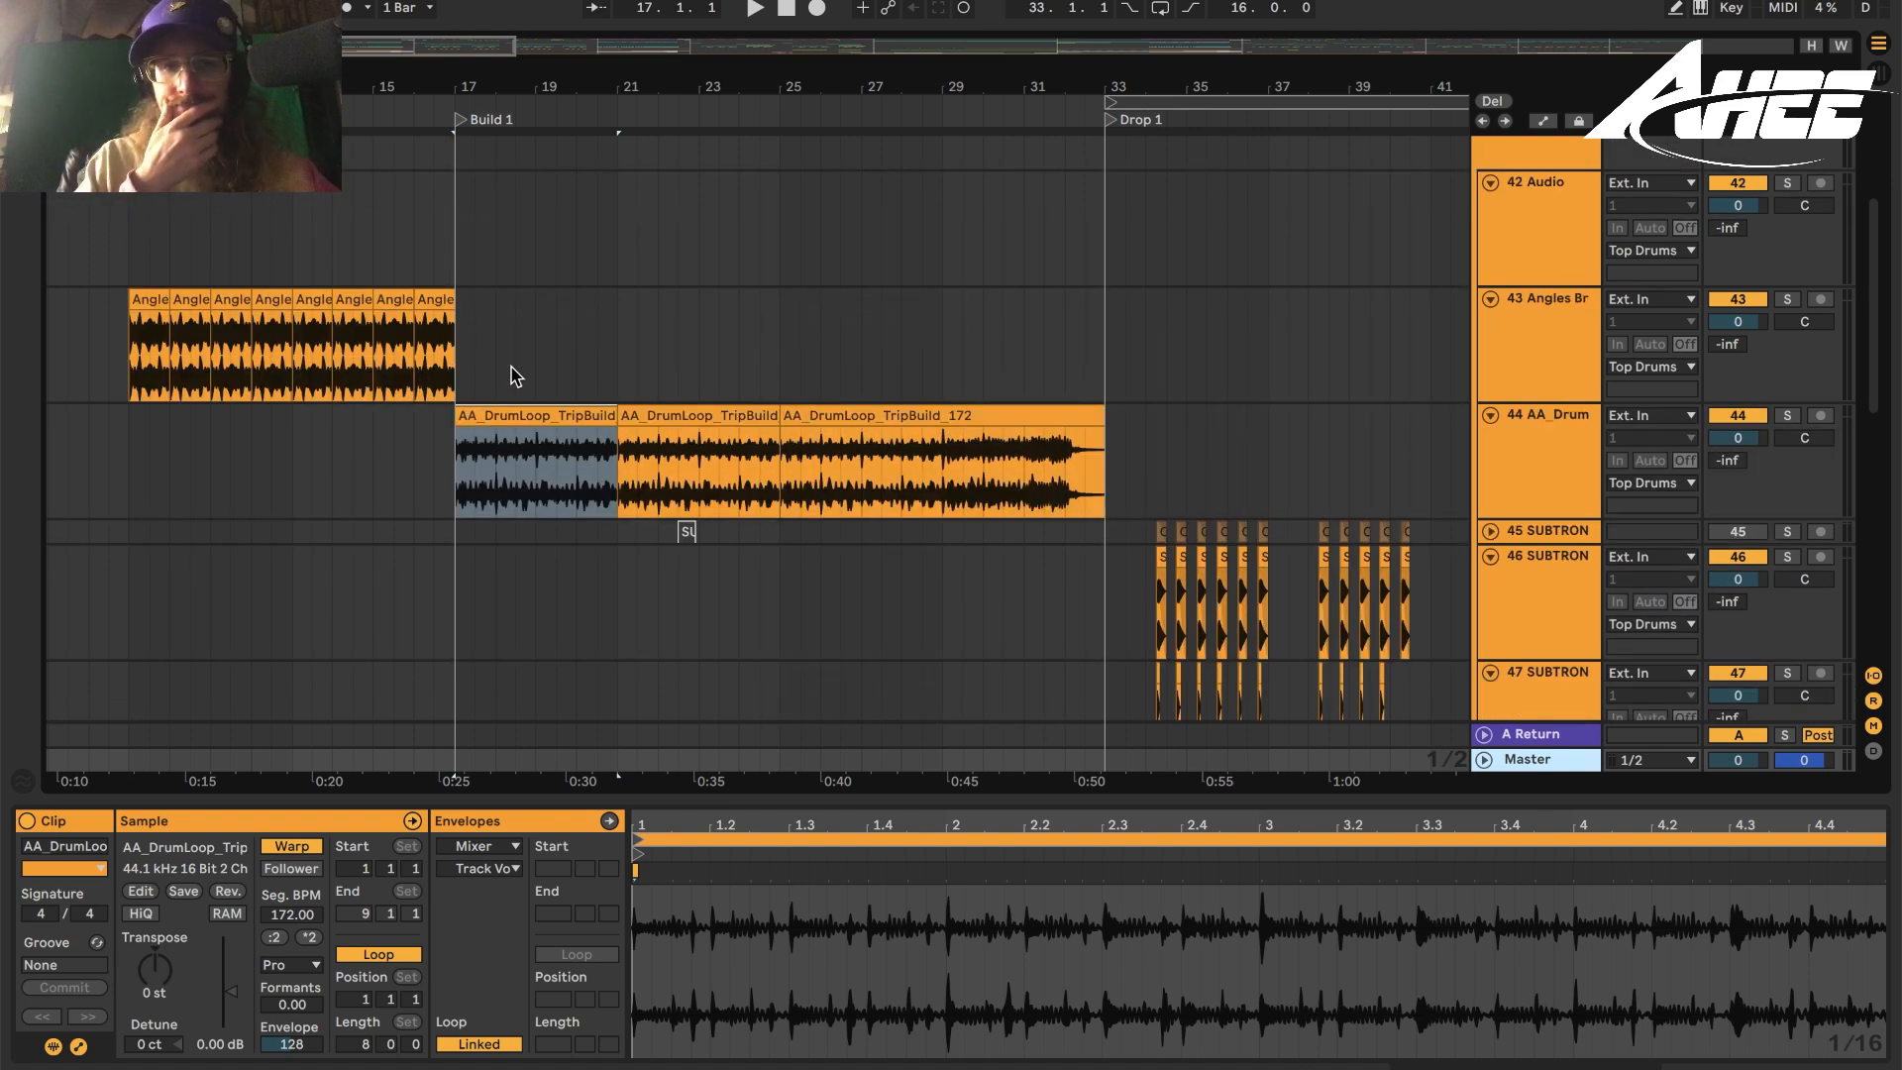
{"action": "scroll", "coordinate": [1436, 330], "scroll_direction": "up", "scroll_amount": 4}
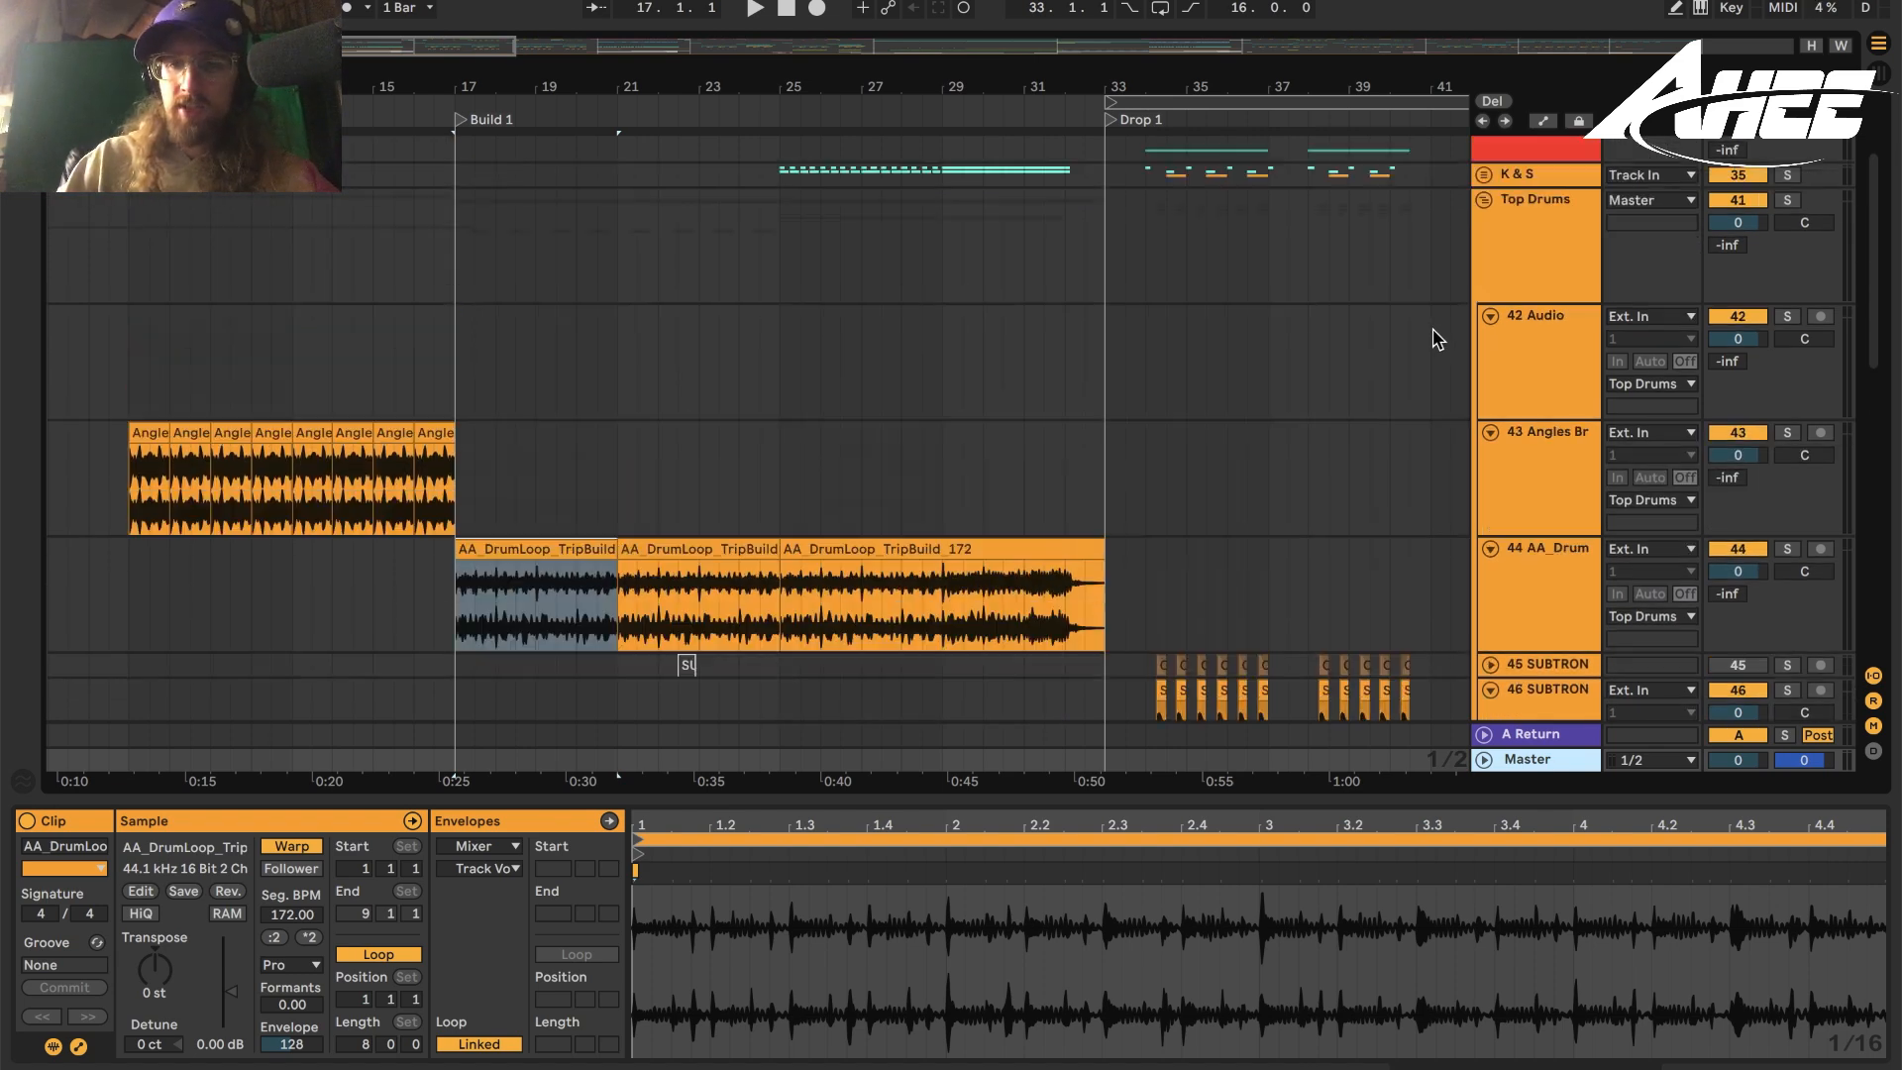
{"action": "left_click", "coordinate": [1482, 277]}
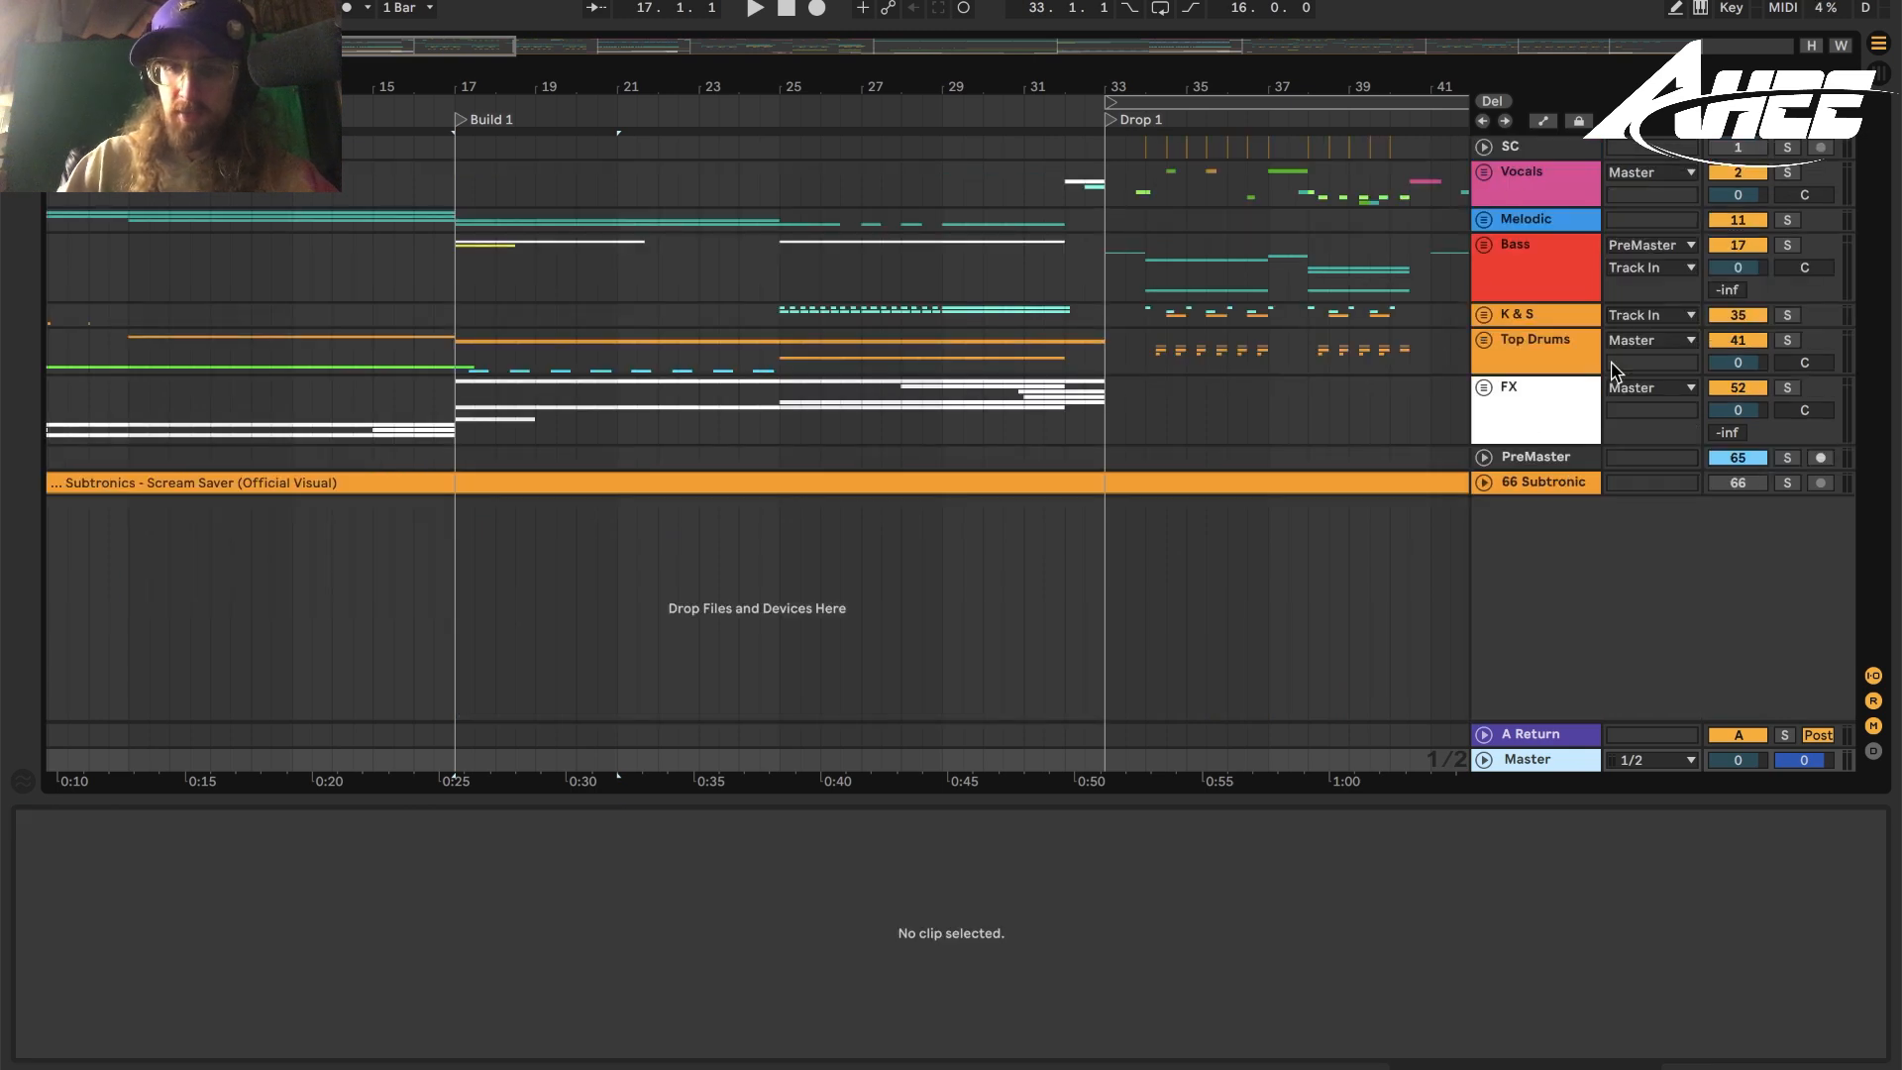
Show the Bass group's effect chain and inspect the tracks inside the Melodic group.
{"action": "left_click", "coordinate": [1548, 282]}
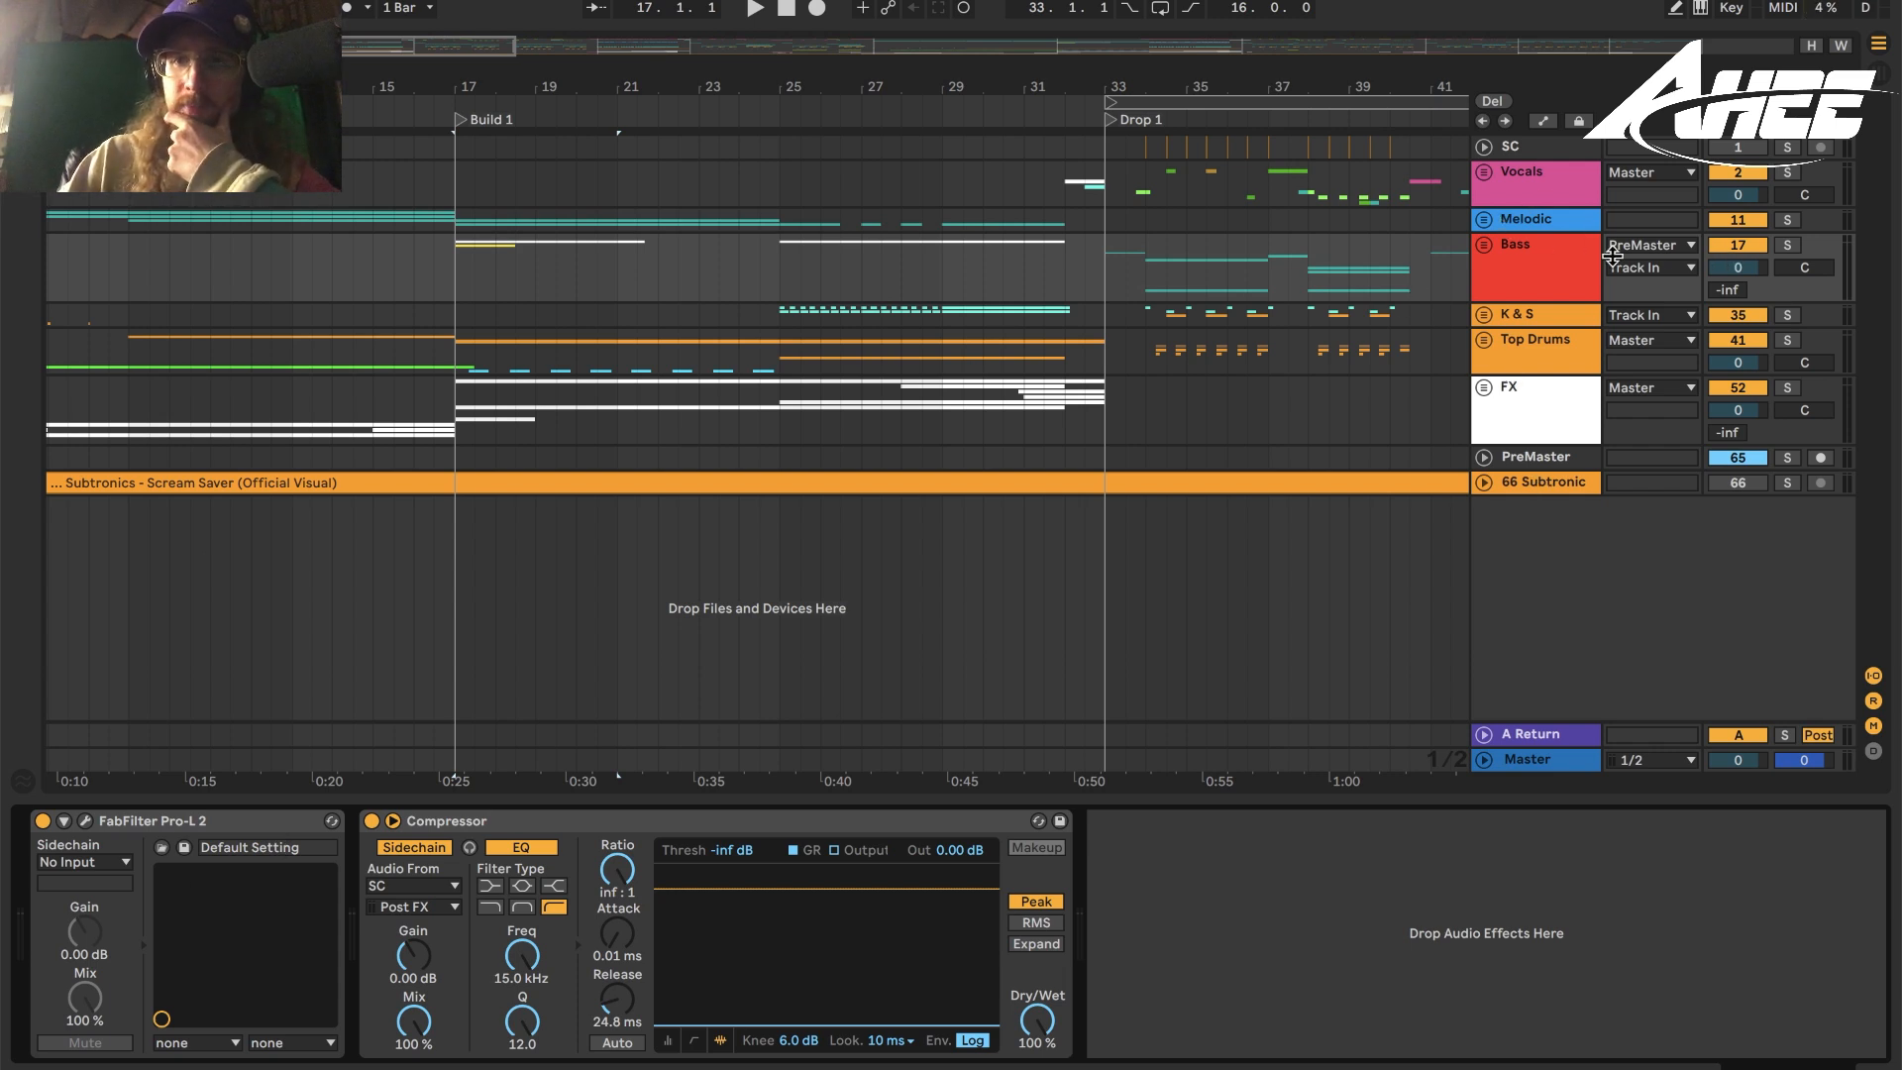
{"action": "left_click", "coordinate": [1530, 269]}
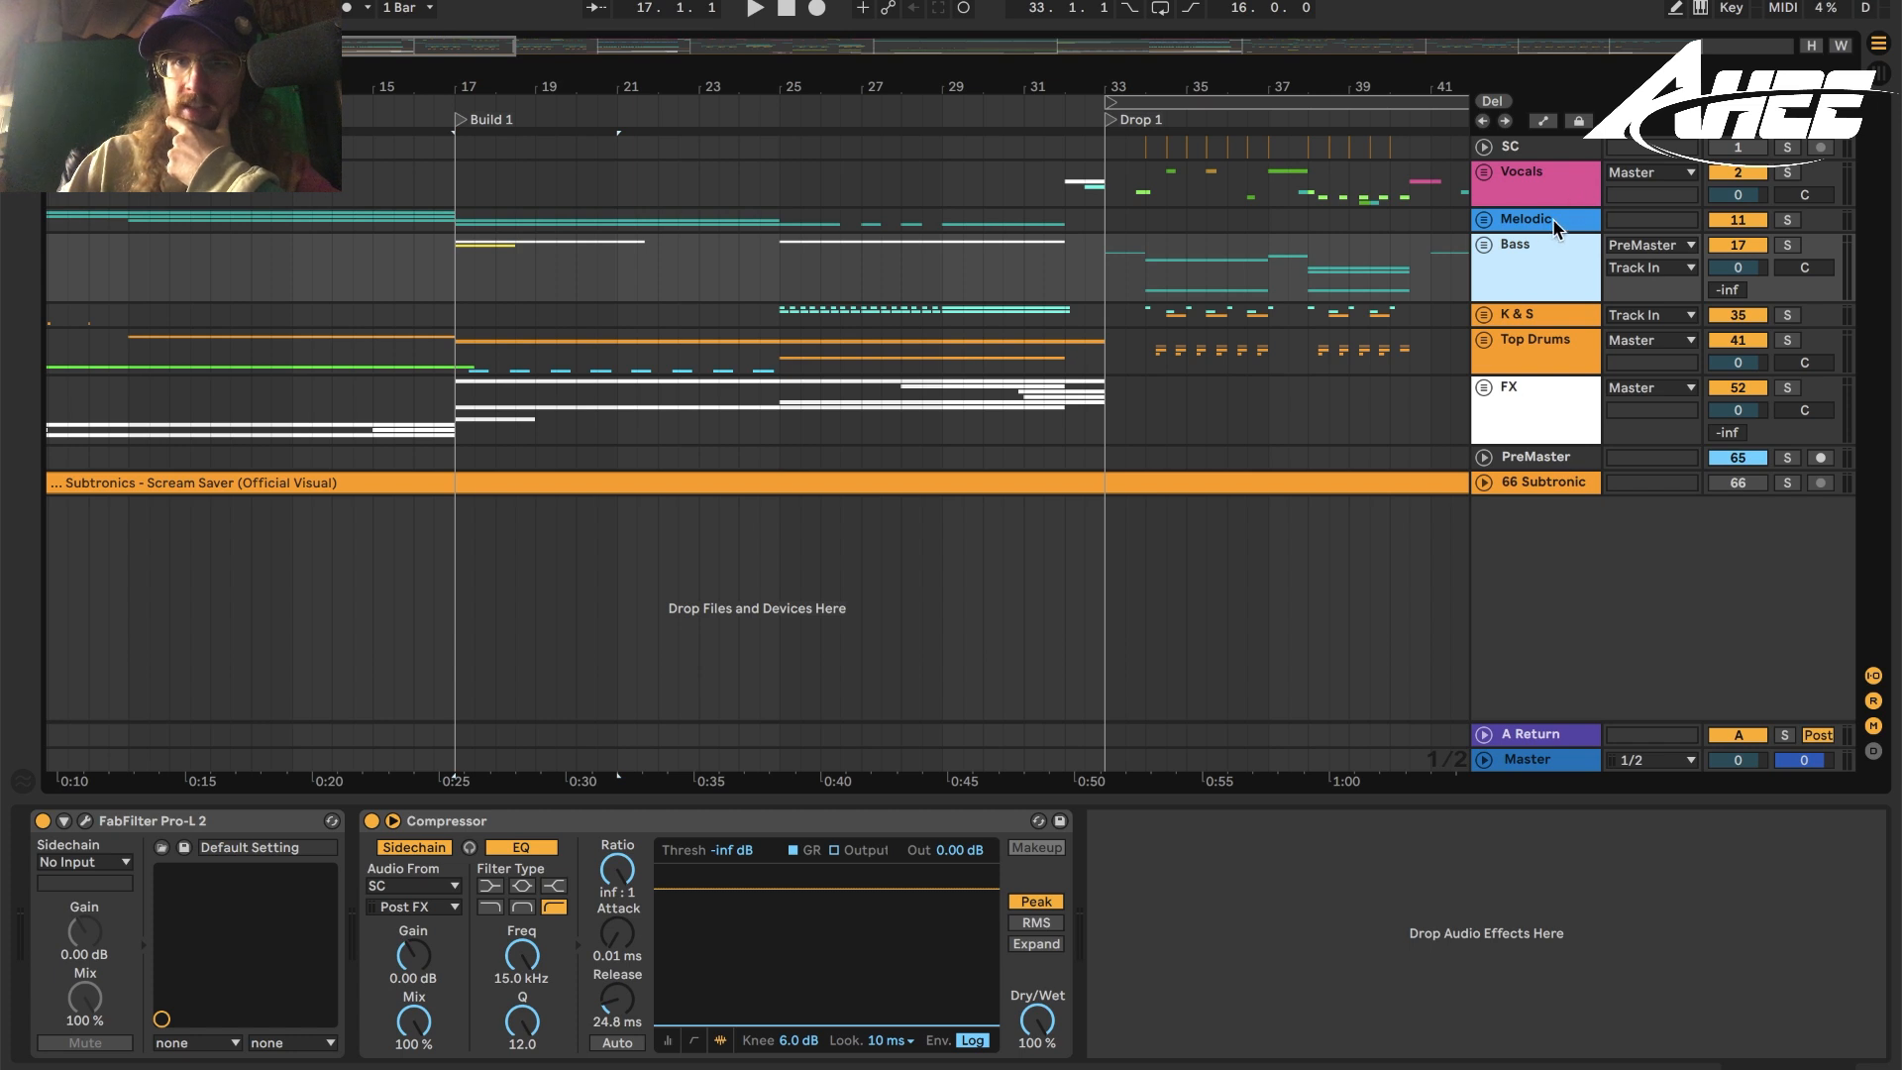
{"action": "left_click", "coordinate": [1482, 220]}
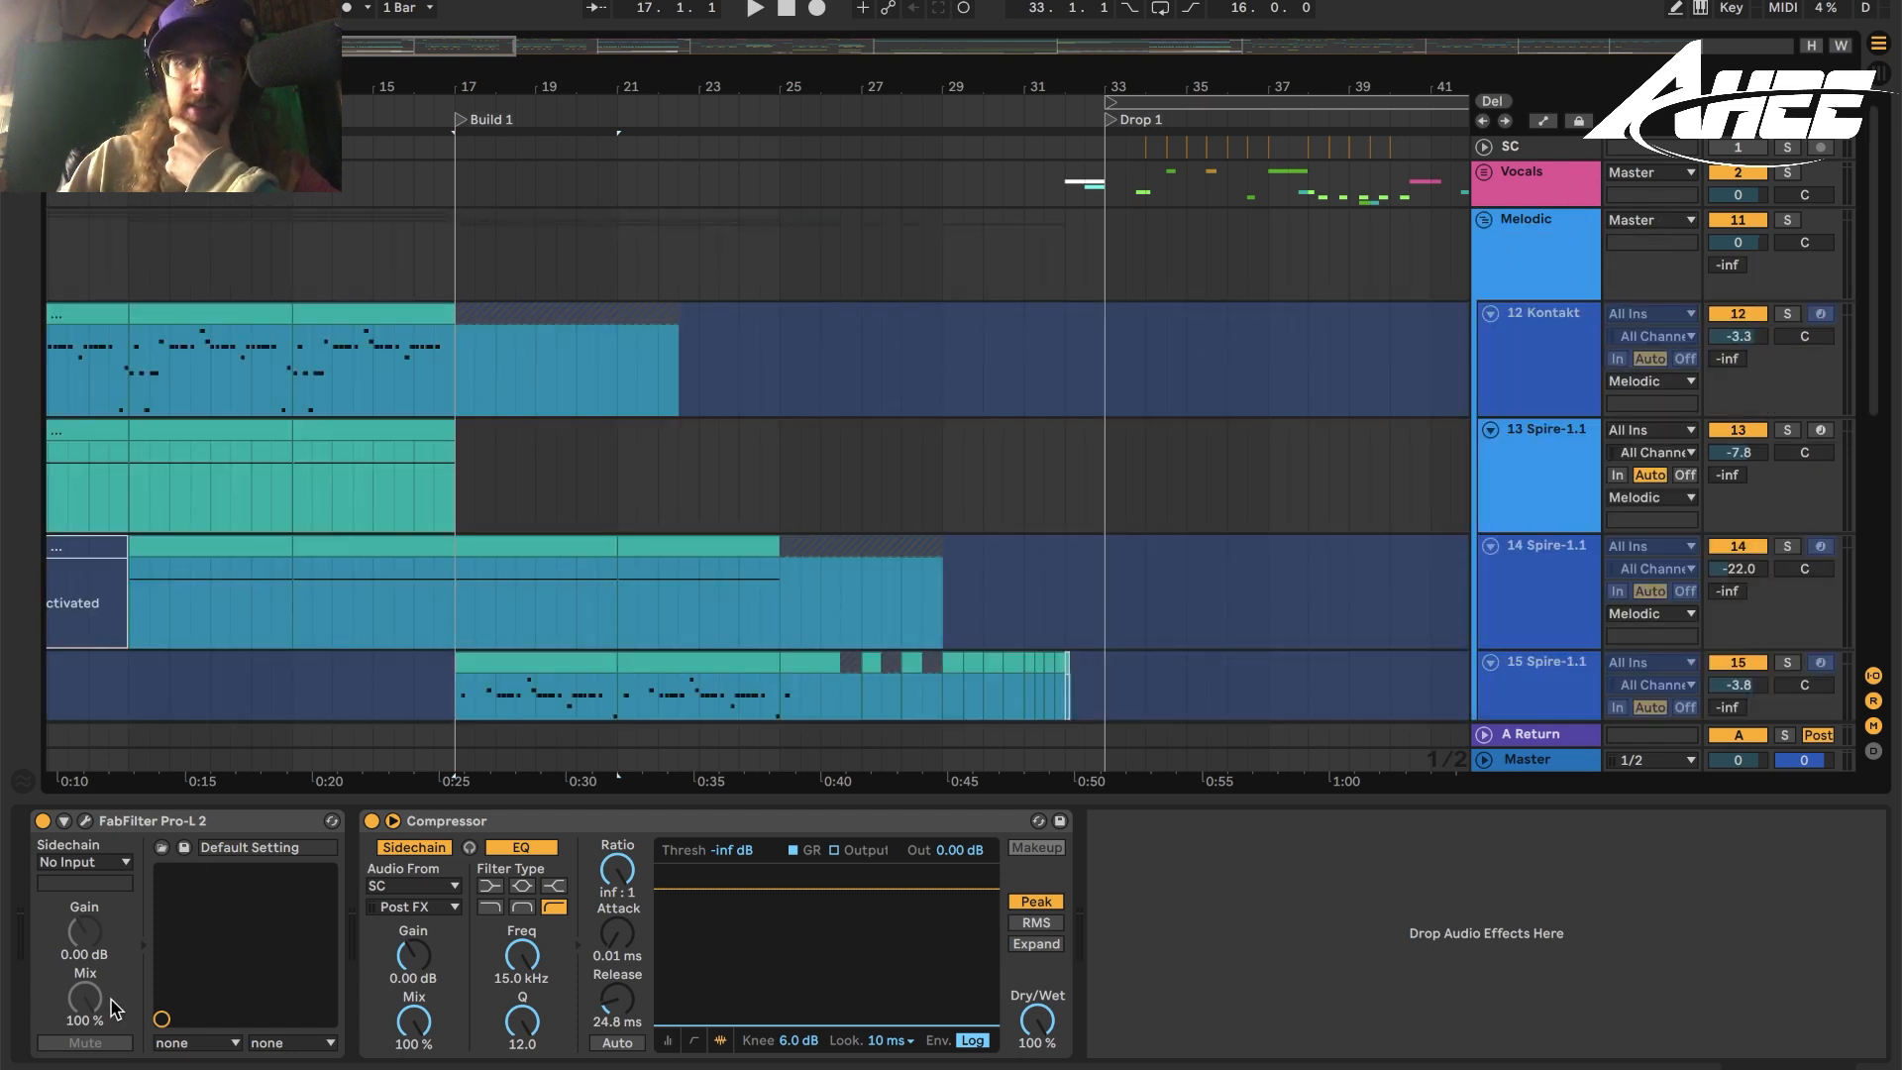
{"action": "left_click", "coordinate": [1483, 220]}
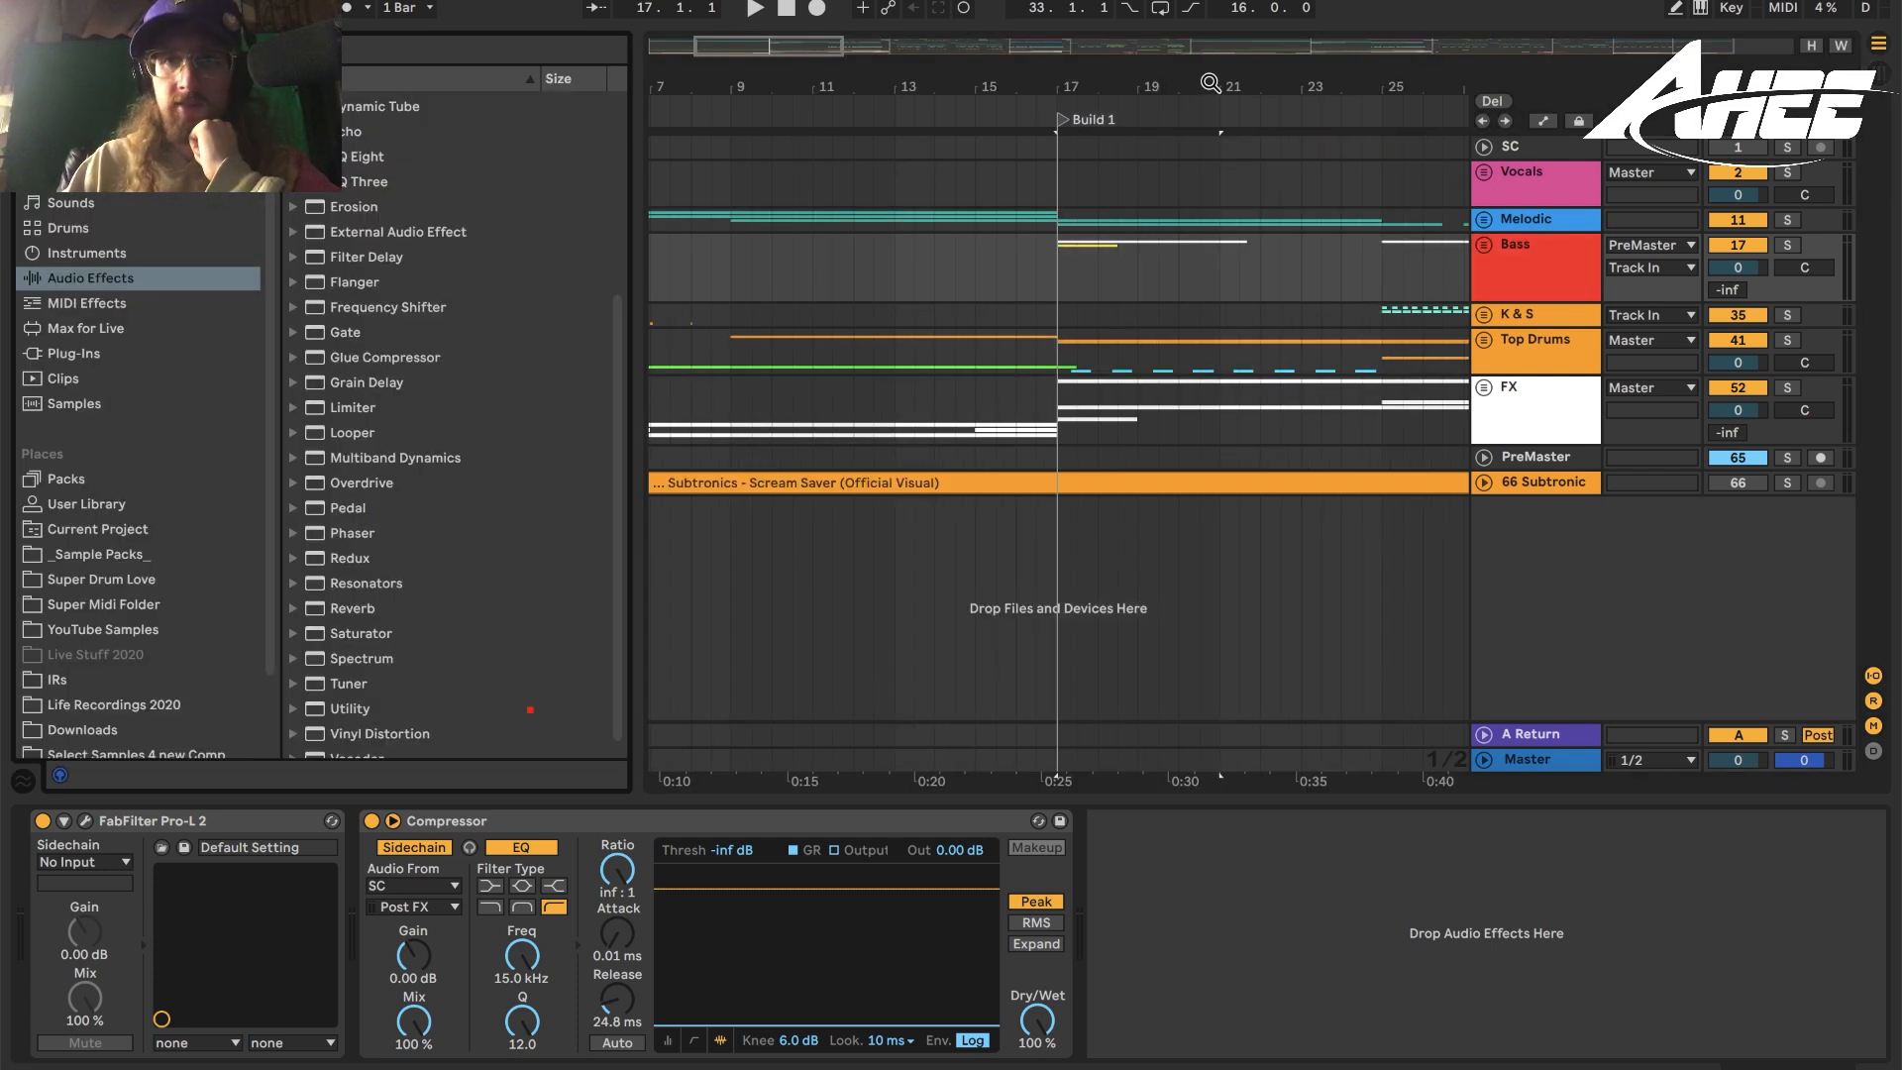
Play the song from bar 29 and watch the FabFilter Pro-L 2 limiting on the Master and on the Bass group.
{"action": "left_click_drag", "start_coordinate": [1210, 83], "coordinate": [822, 79]}
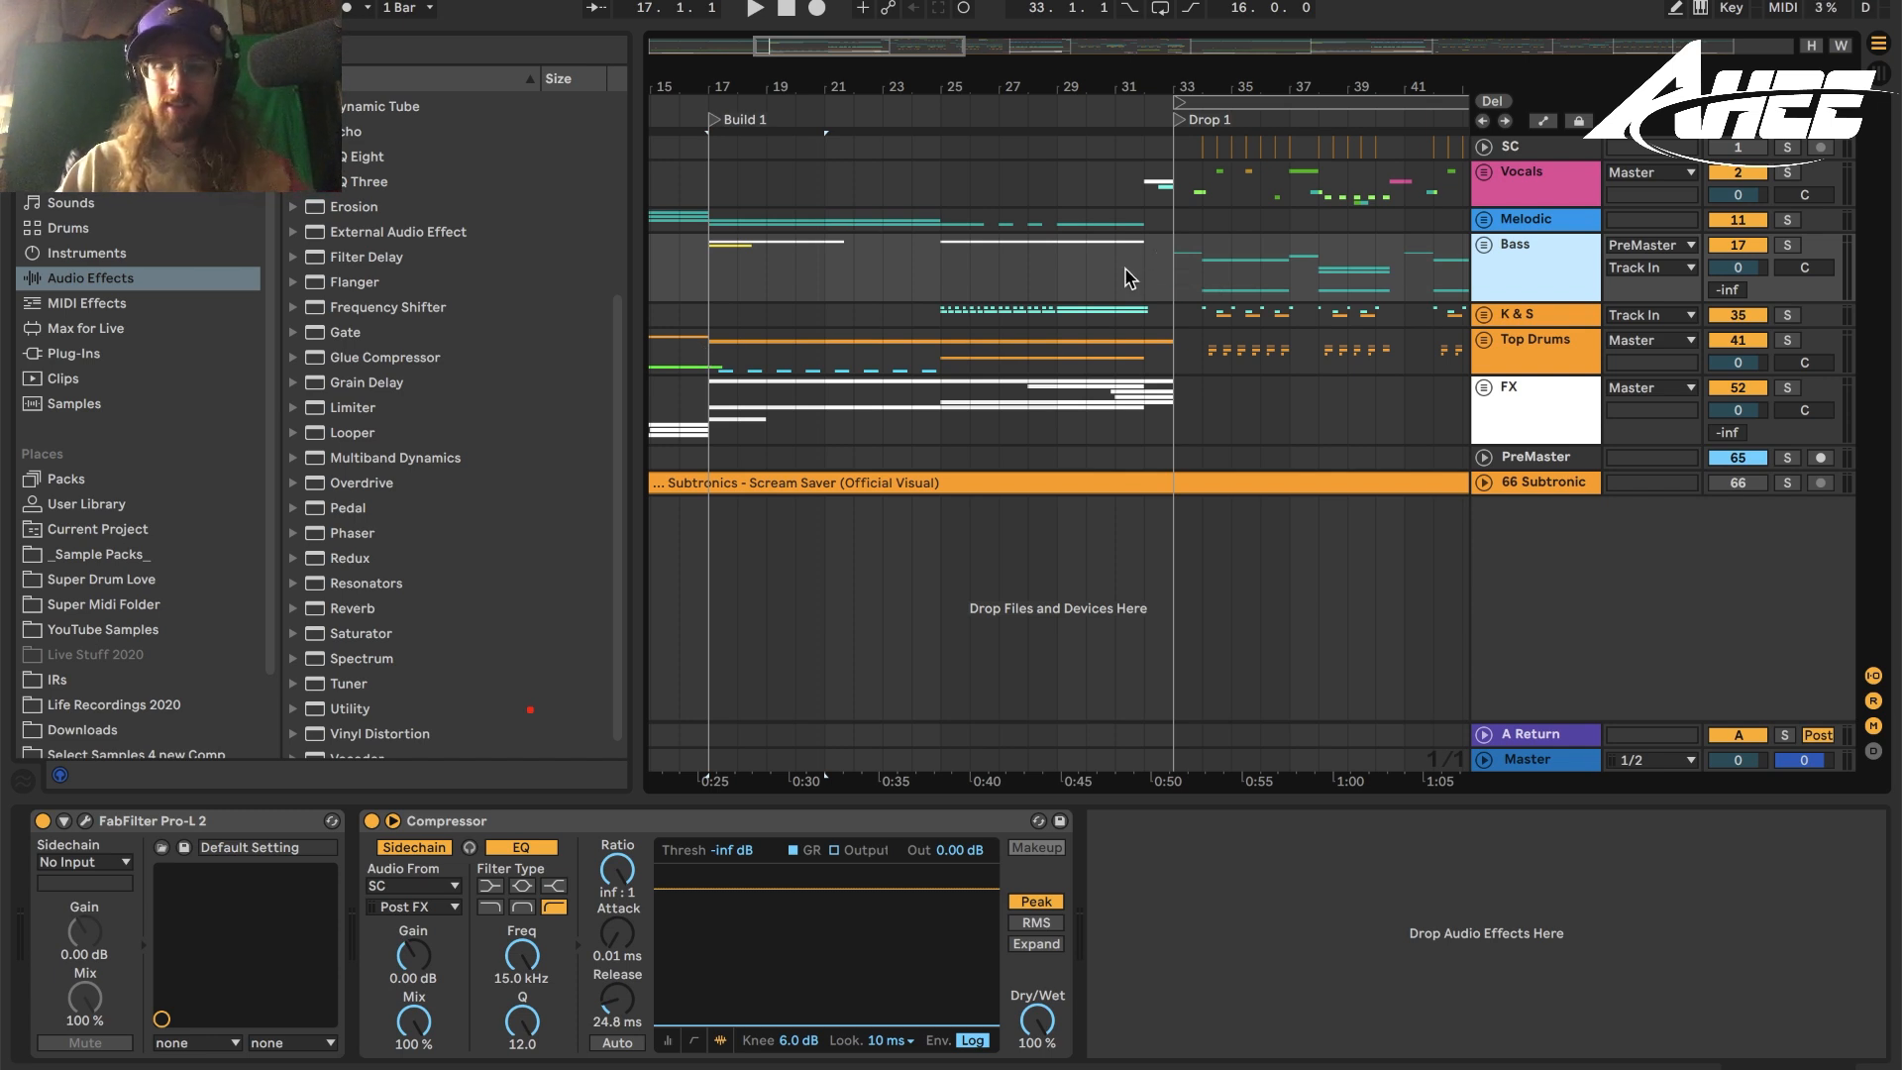
{"action": "left_click", "coordinate": [1058, 279]}
{"action": "key", "text": "space"}
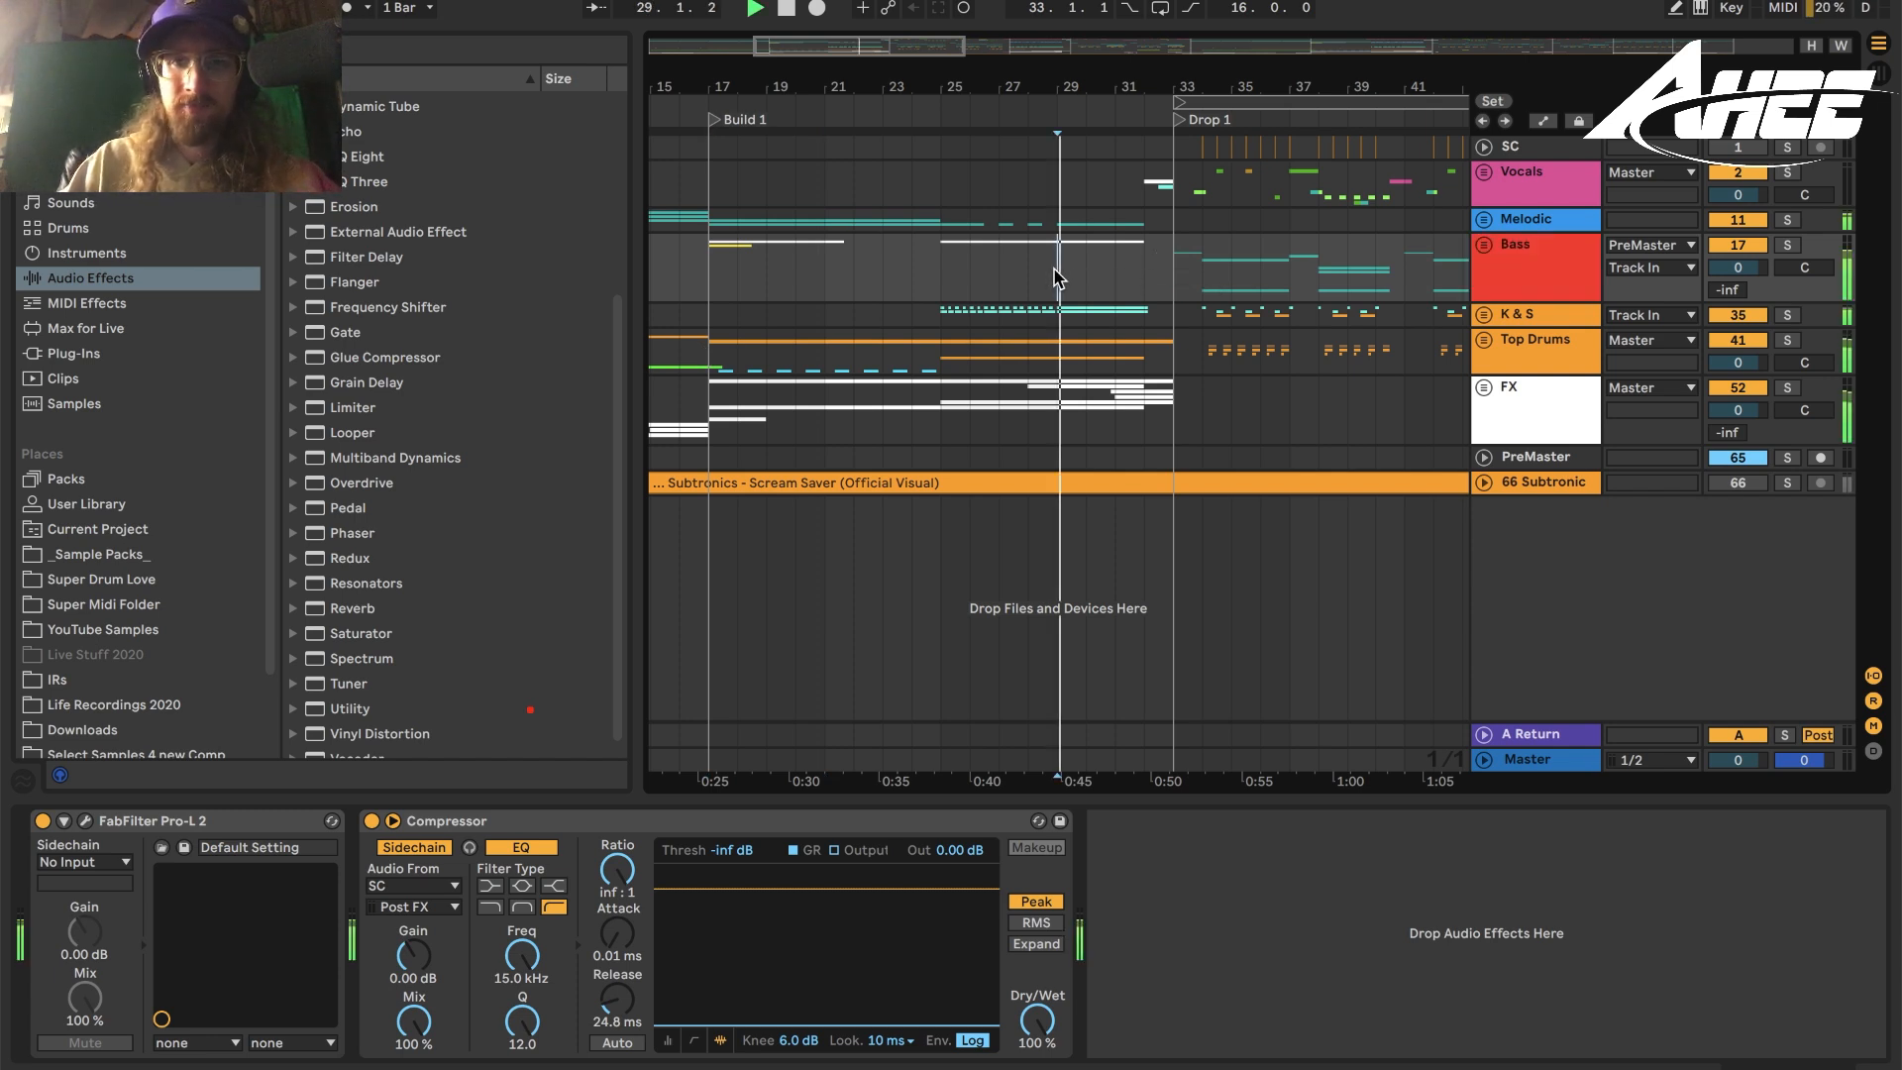
{"action": "left_click_drag", "start_coordinate": [1186, 95], "coordinate": [1008, 149]}
{"action": "left_click", "coordinate": [1532, 762]}
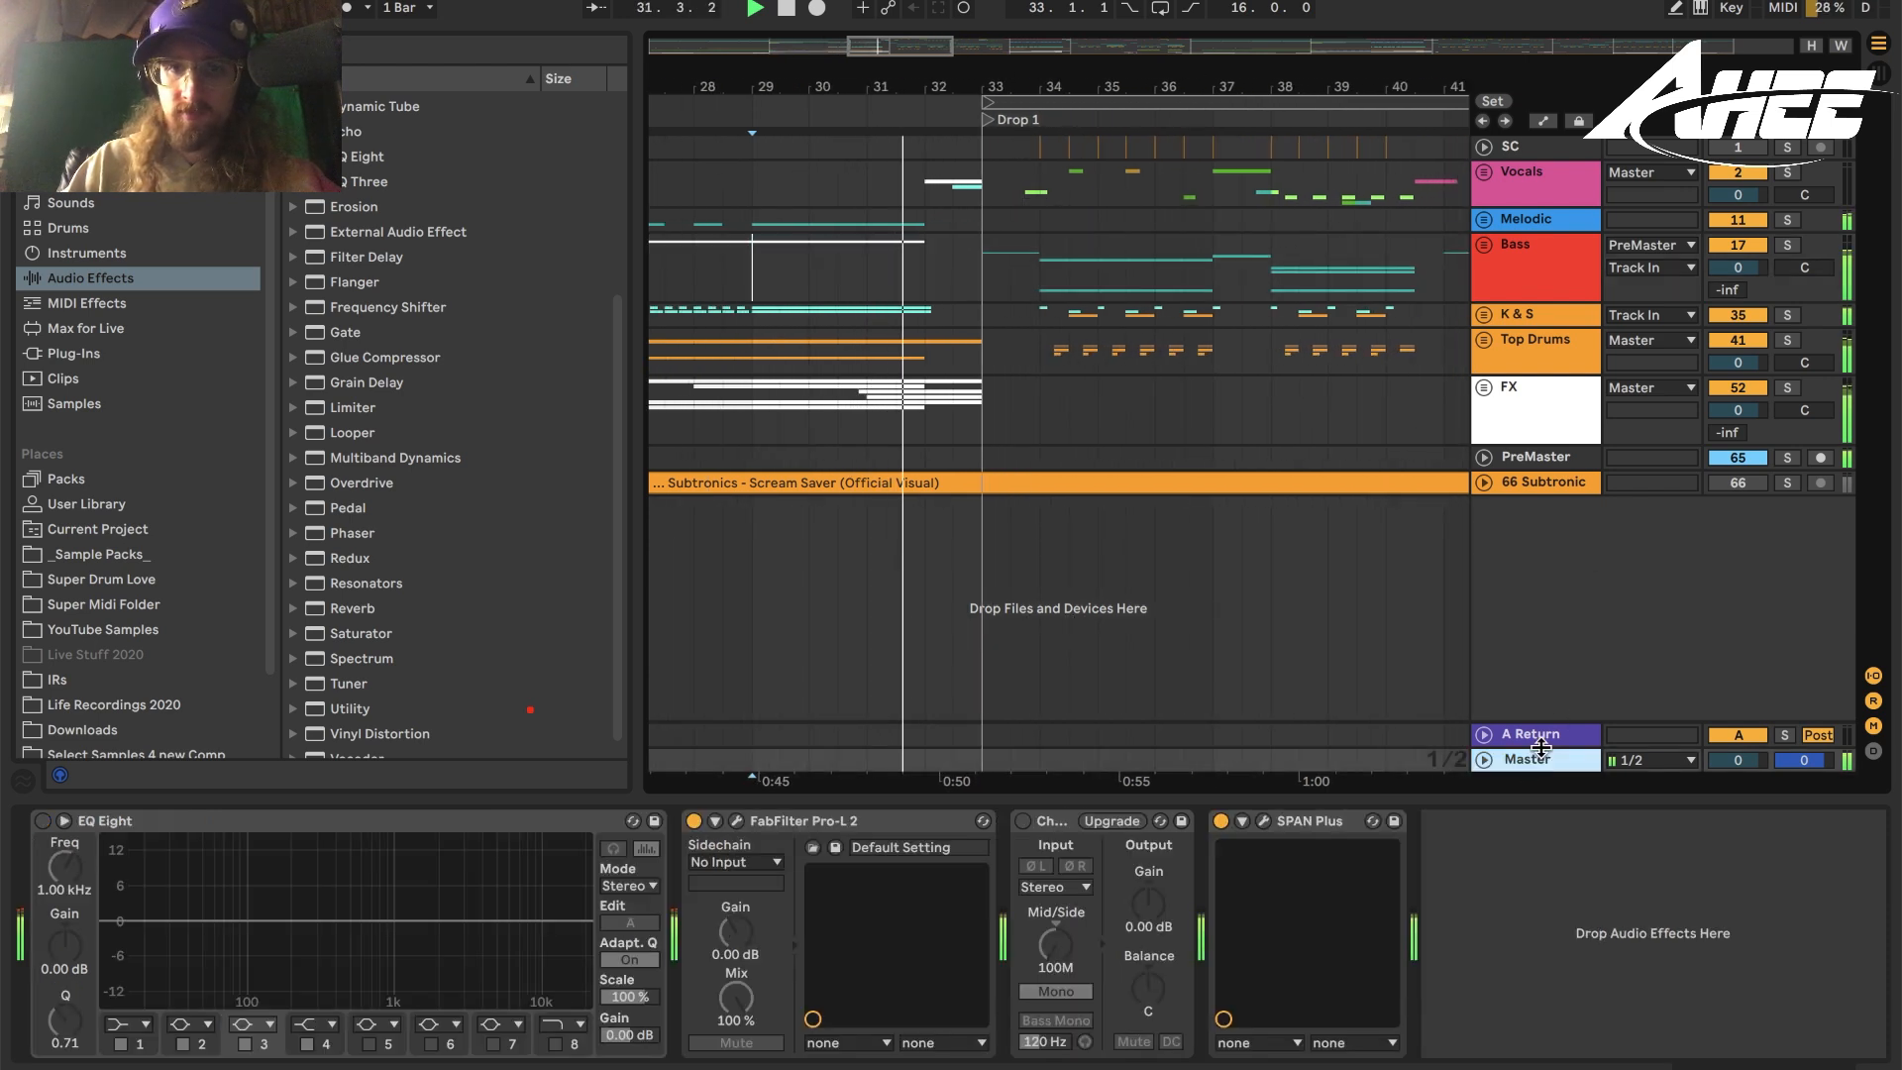
{"action": "left_click", "coordinate": [737, 822]}
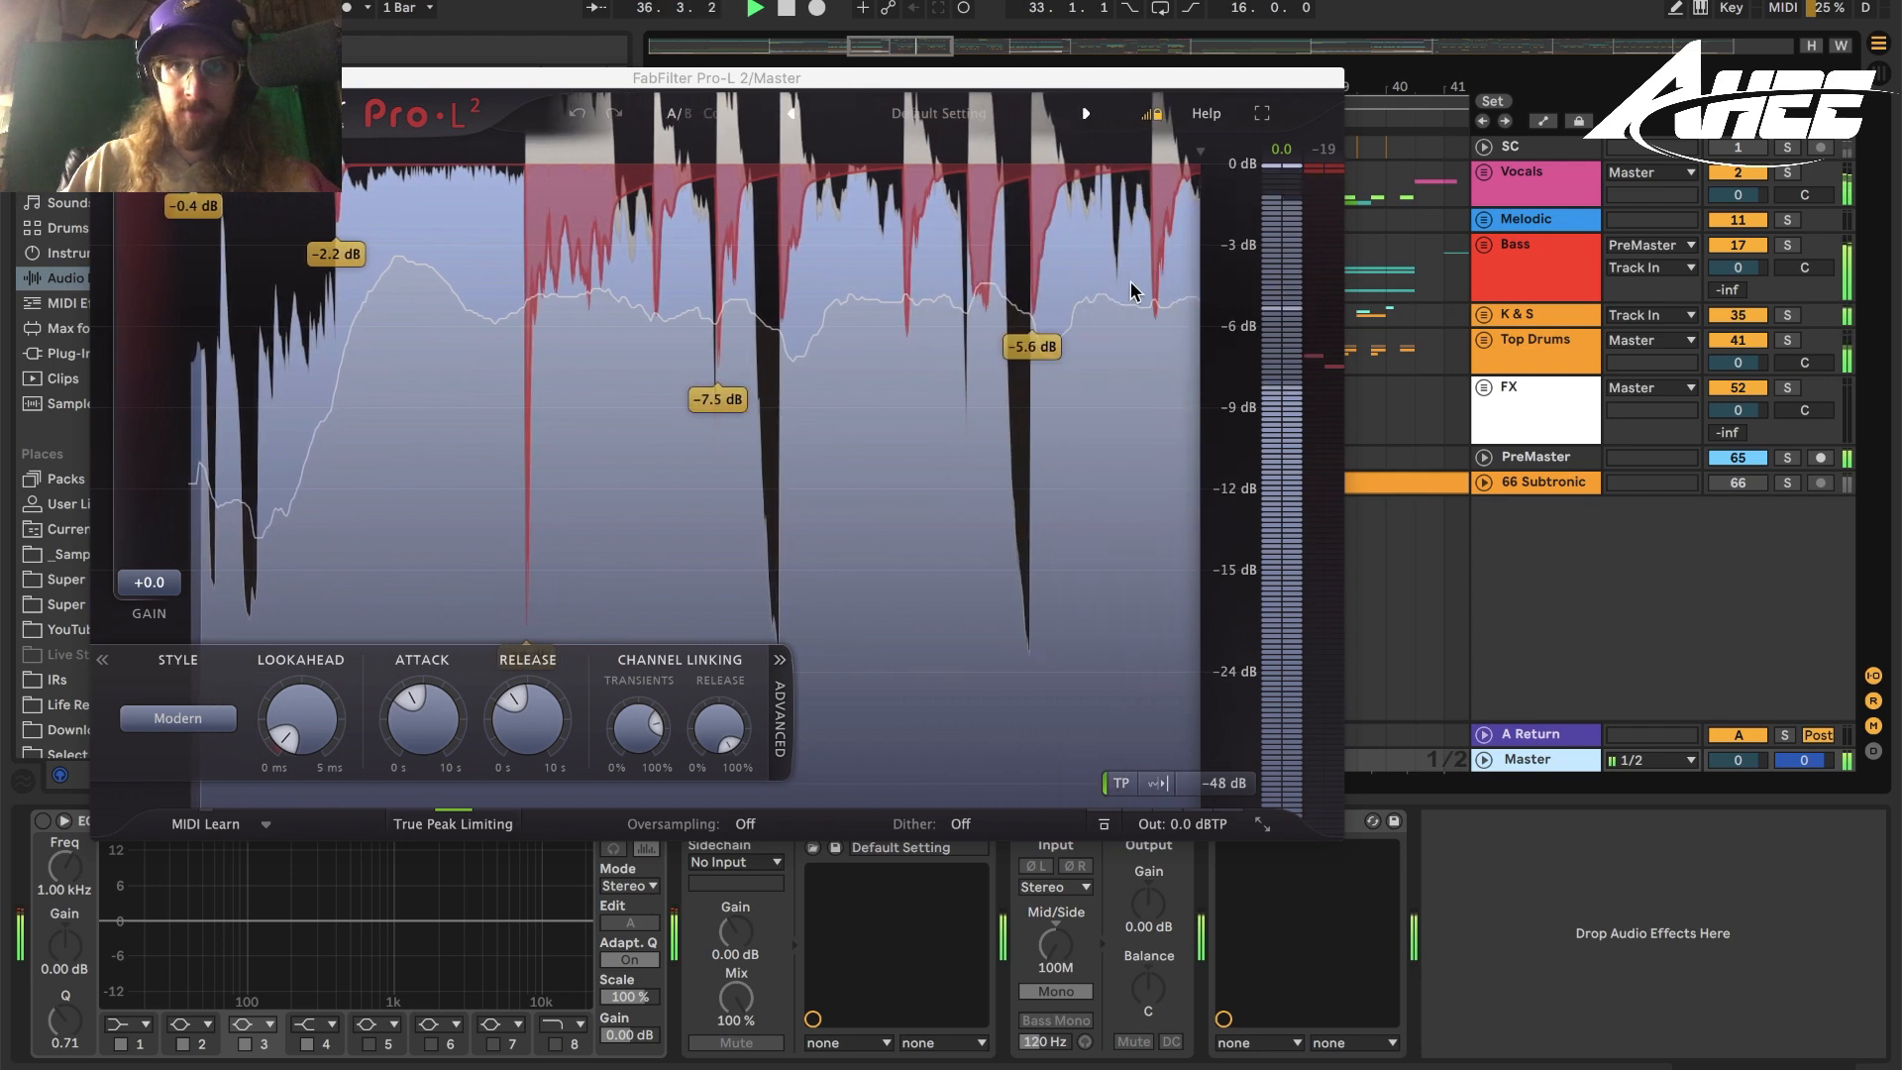
{"action": "left_click_drag", "start_coordinate": [912, 77], "coordinate": [900, 591]}
{"action": "left_click", "coordinate": [1541, 269]}
{"action": "left_click", "coordinate": [86, 821]}
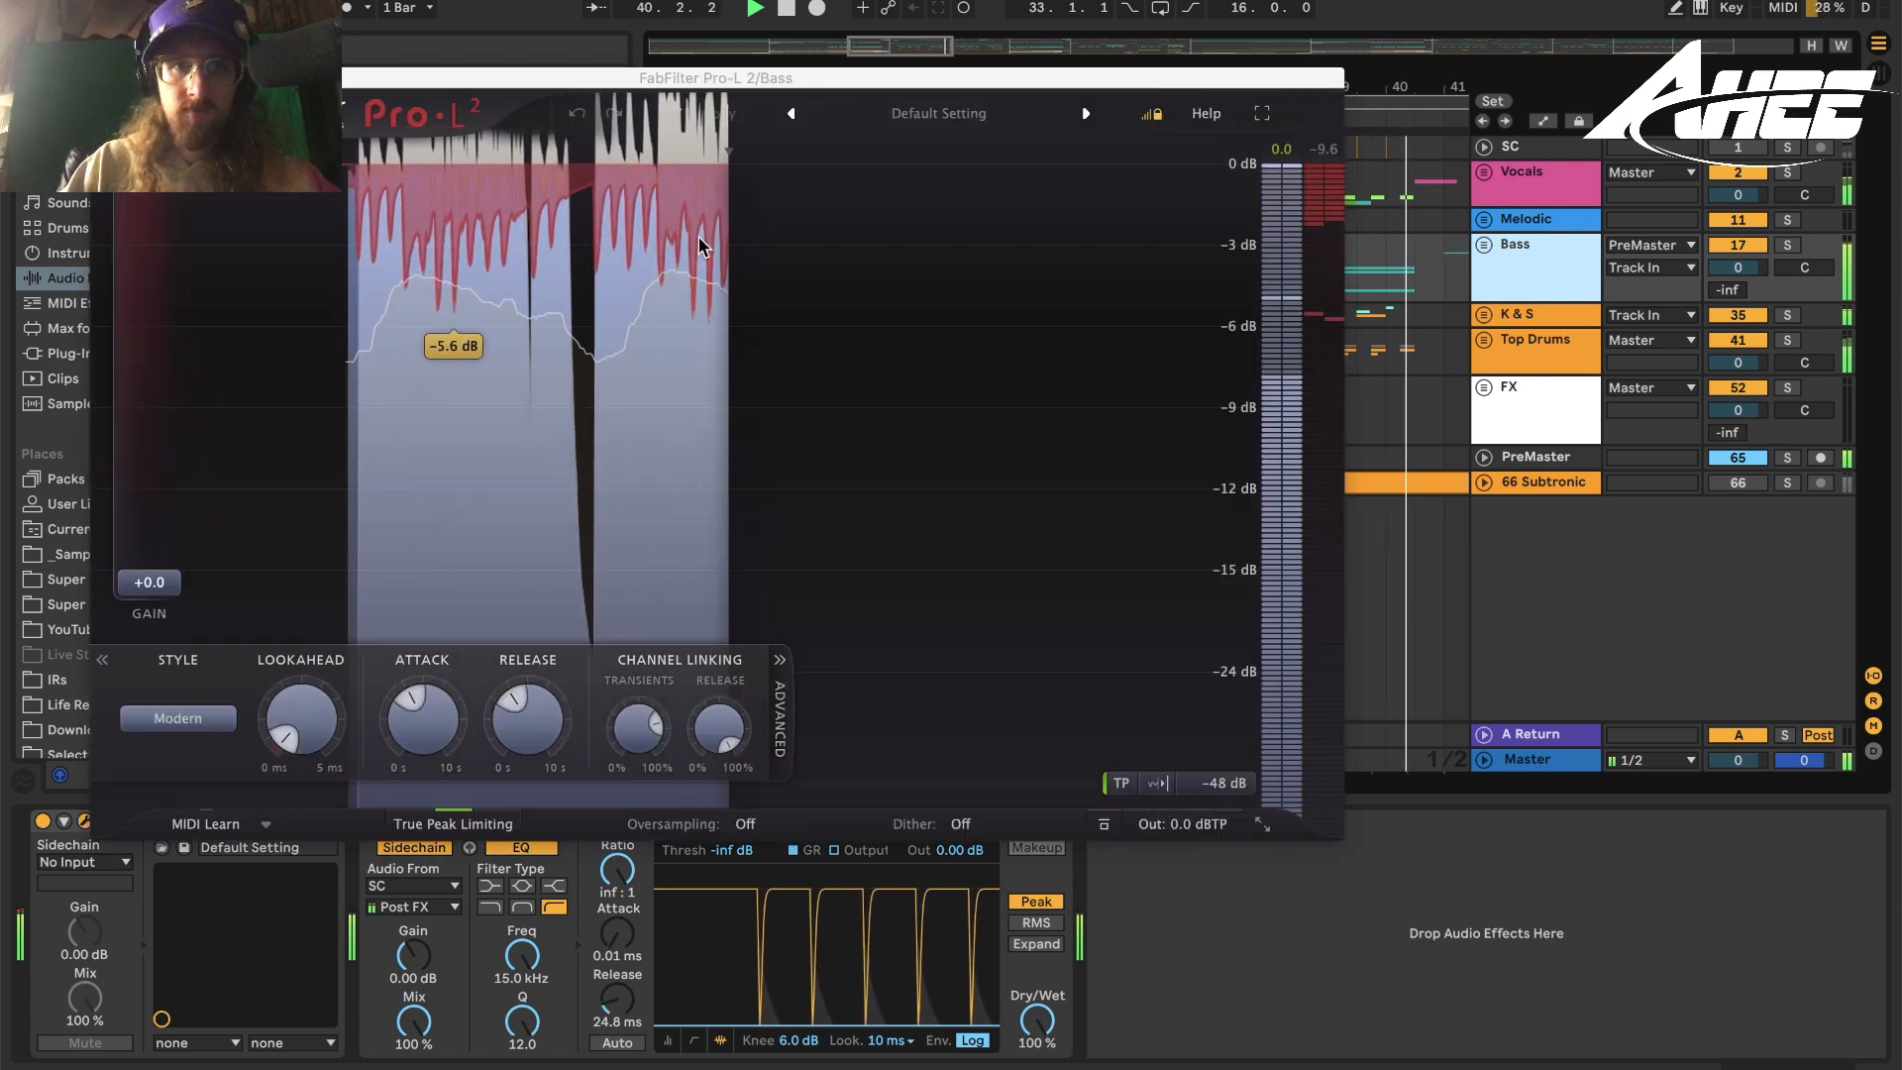
Watch the Pro-L 2 limiting on the K & S group and briefly bypass its AHEE's PHAT Magic Rack for comparison.
{"action": "left_click", "coordinate": [1545, 317]}
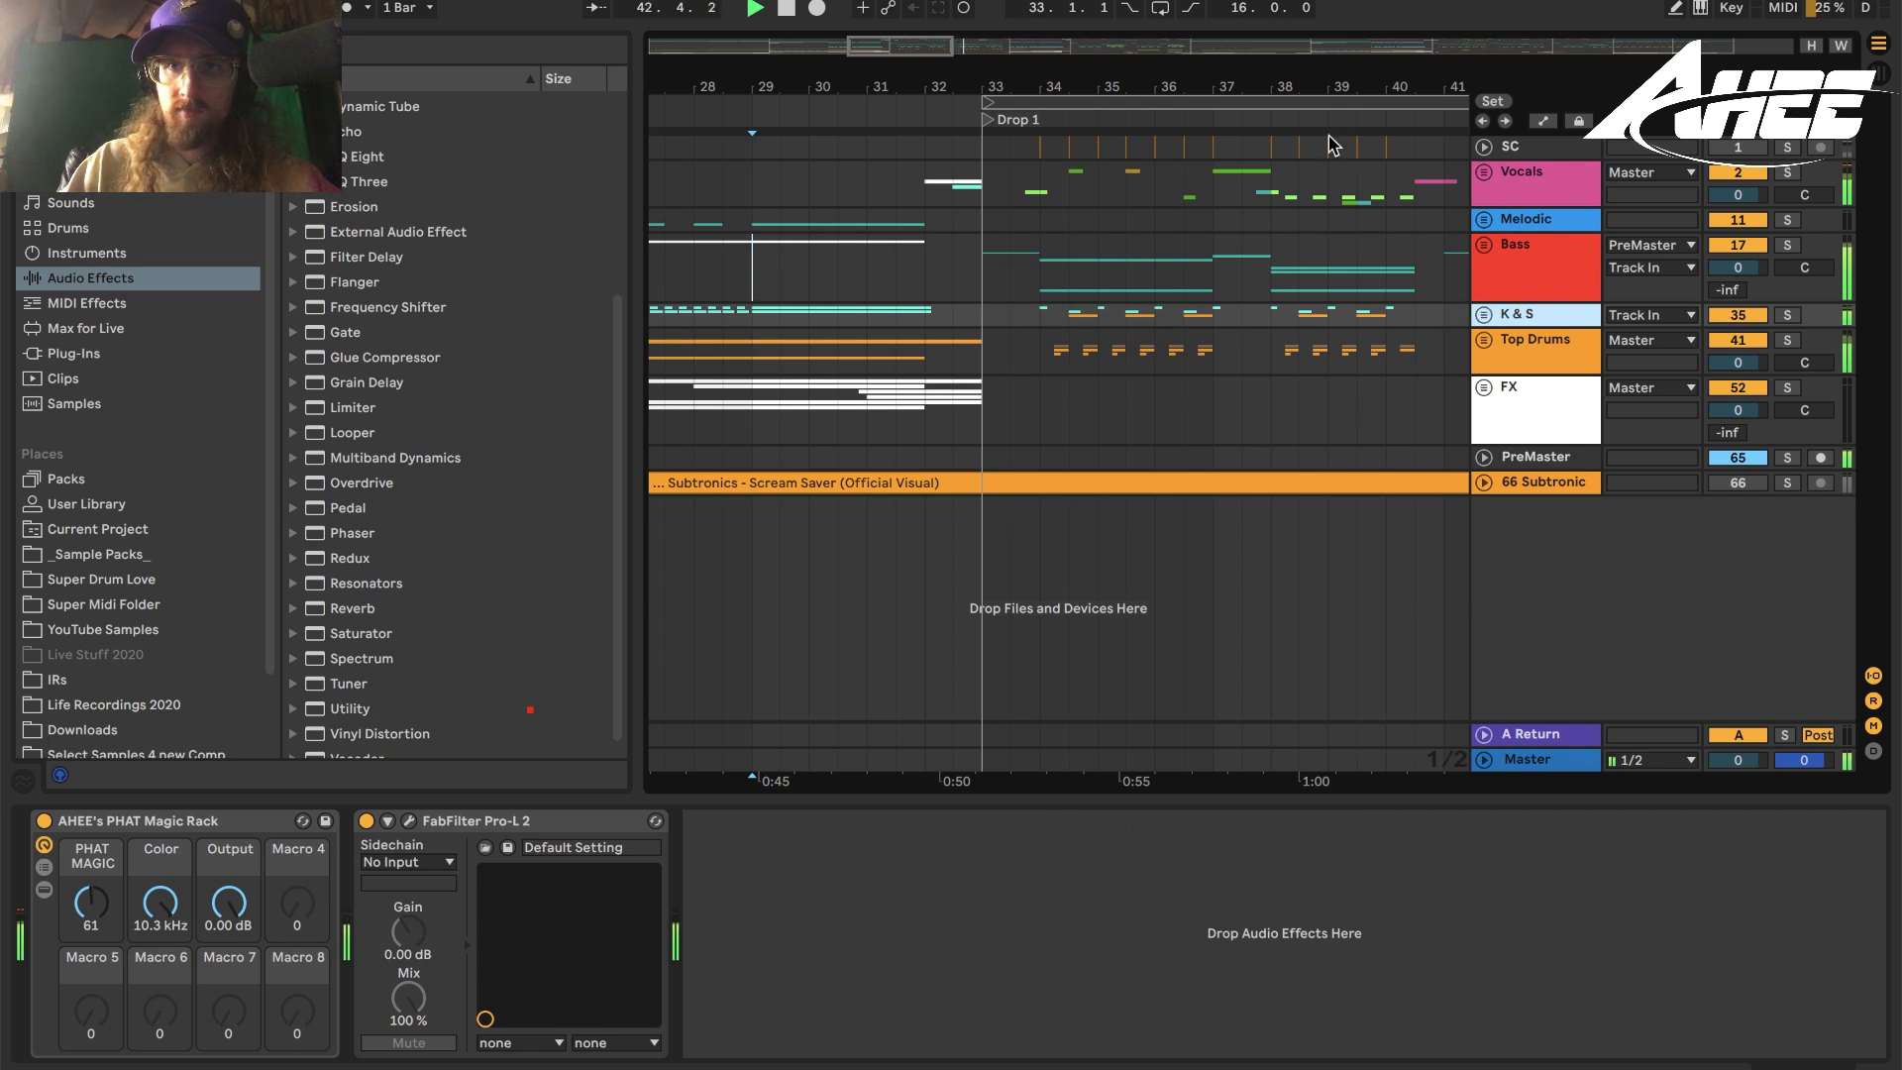
{"action": "left_click_drag", "start_coordinate": [1306, 75], "coordinate": [1278, 40]}
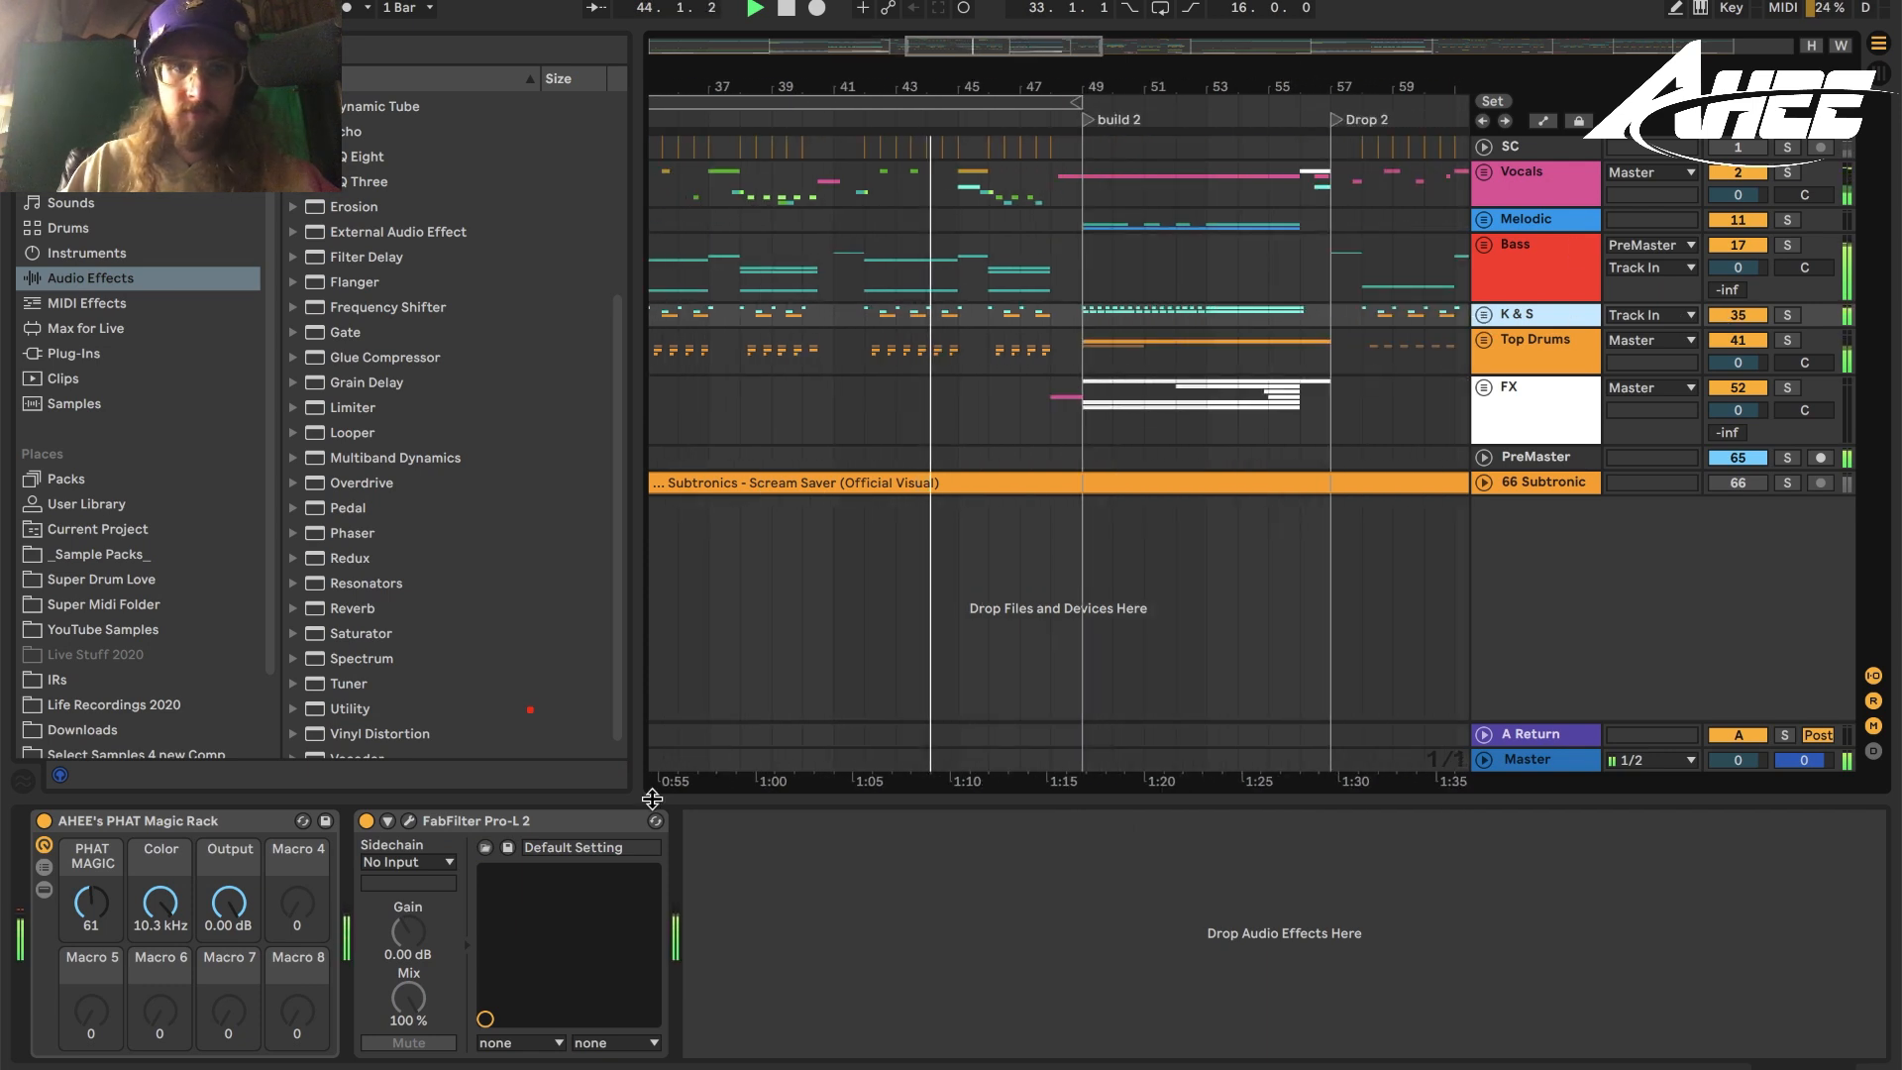
{"action": "left_click", "coordinate": [409, 824]}
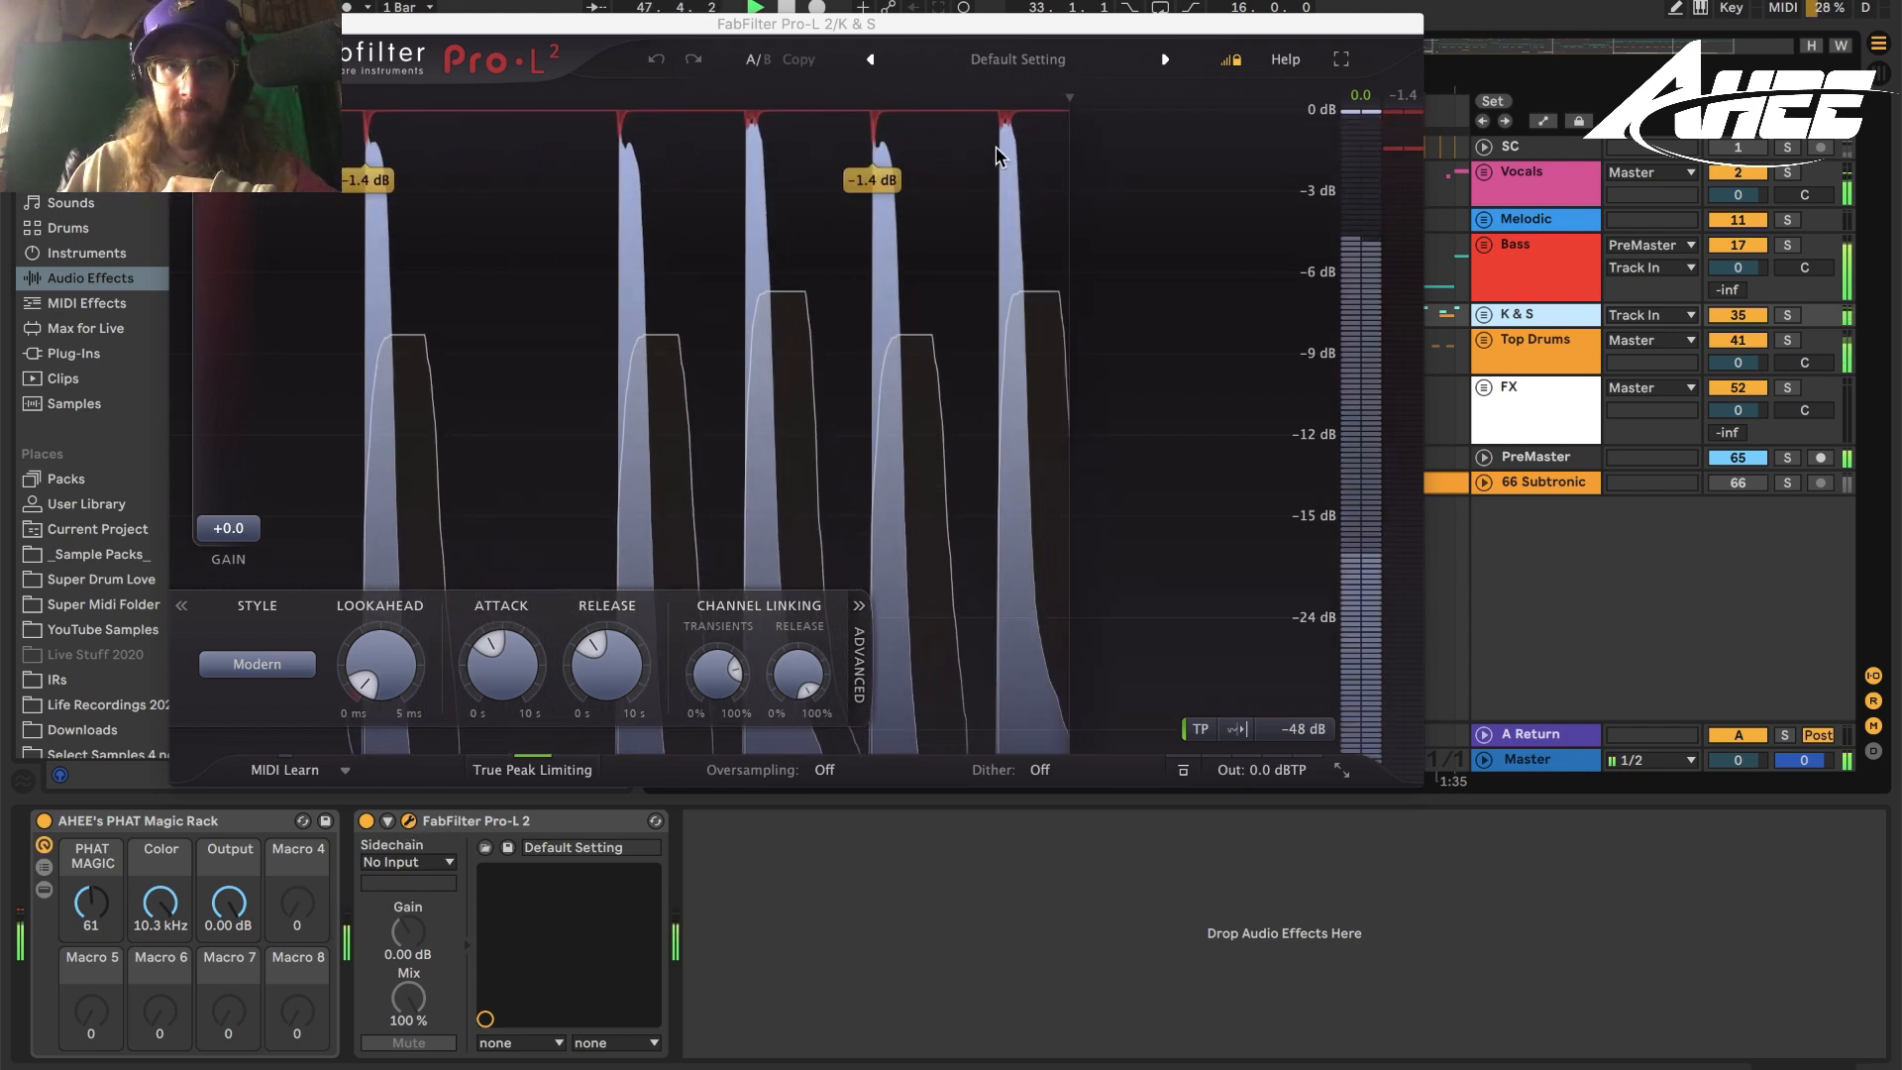
{"action": "left_click", "coordinate": [43, 821]}
{"action": "left_click", "coordinate": [44, 821]}
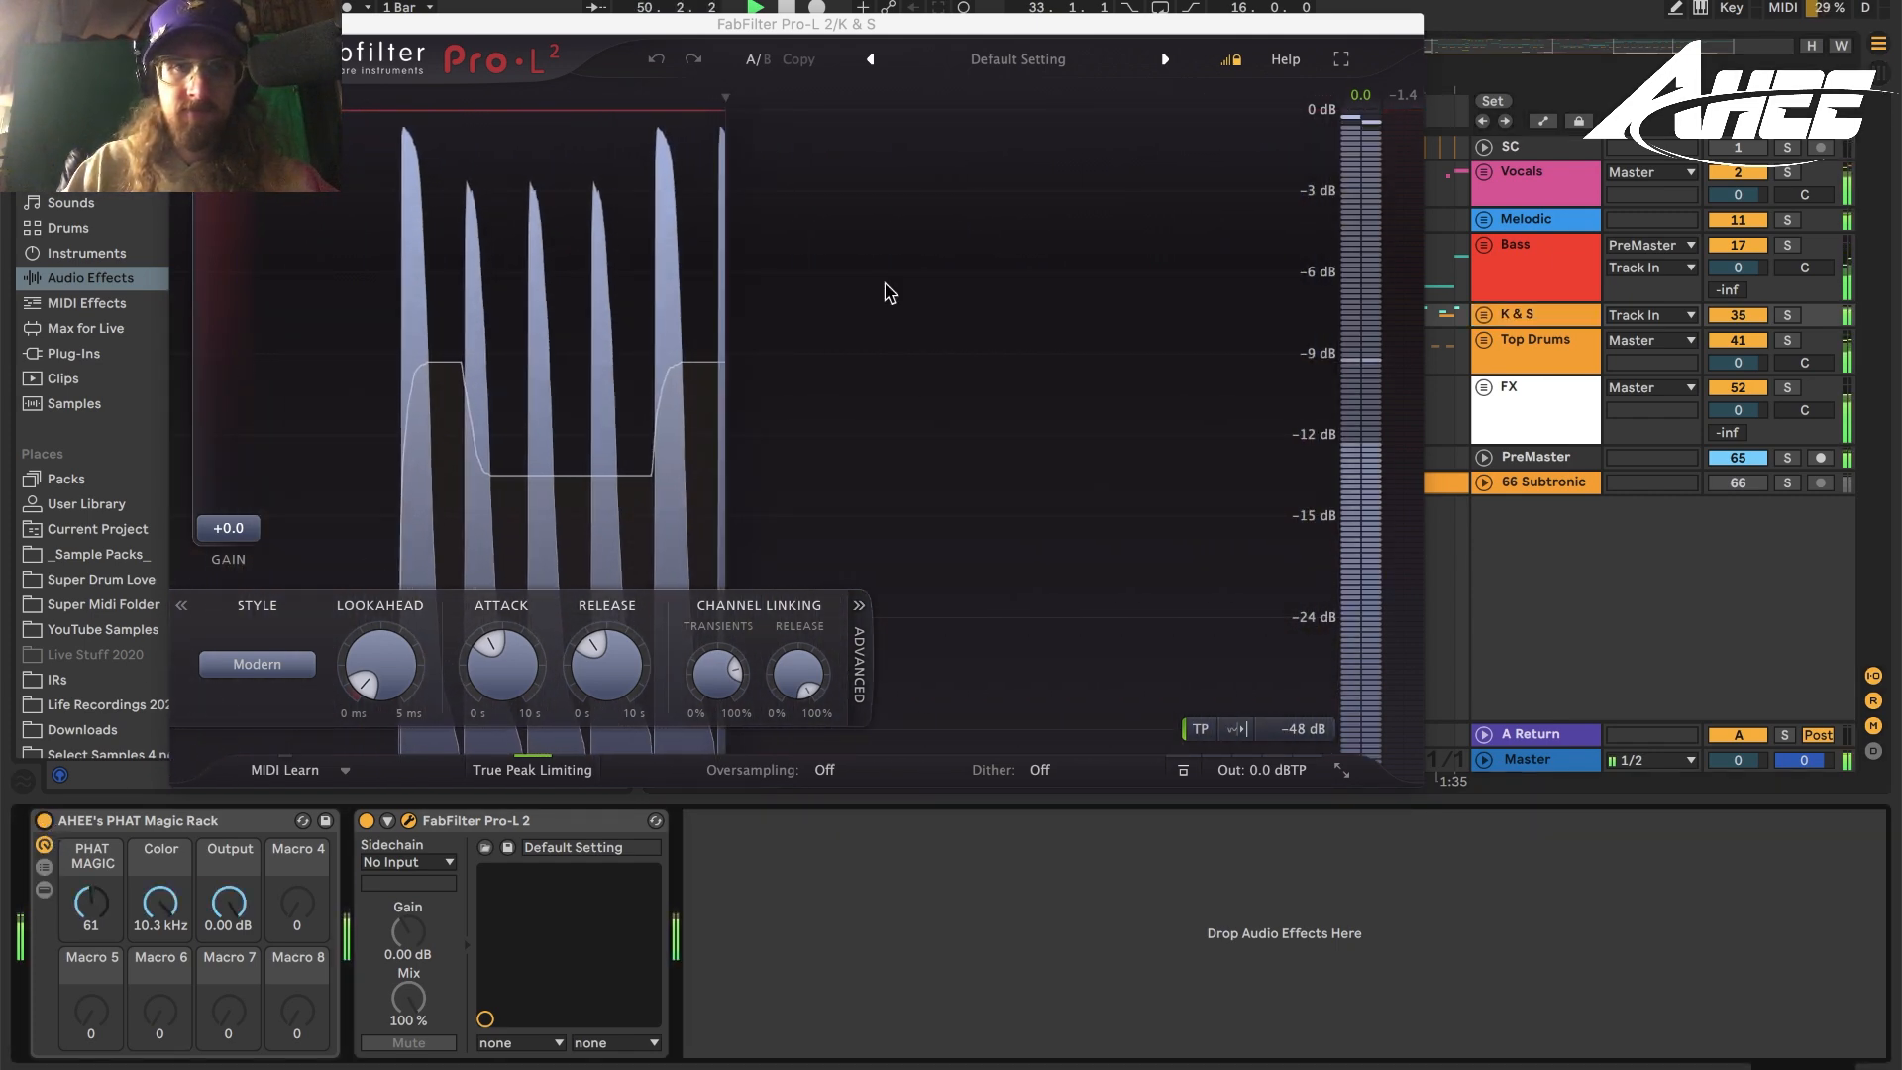
Check the Pro-L 2 limiting on the Melodic group and fold the Pro-L 2 device on the Vocals group.
{"action": "left_click", "coordinate": [1530, 219]}
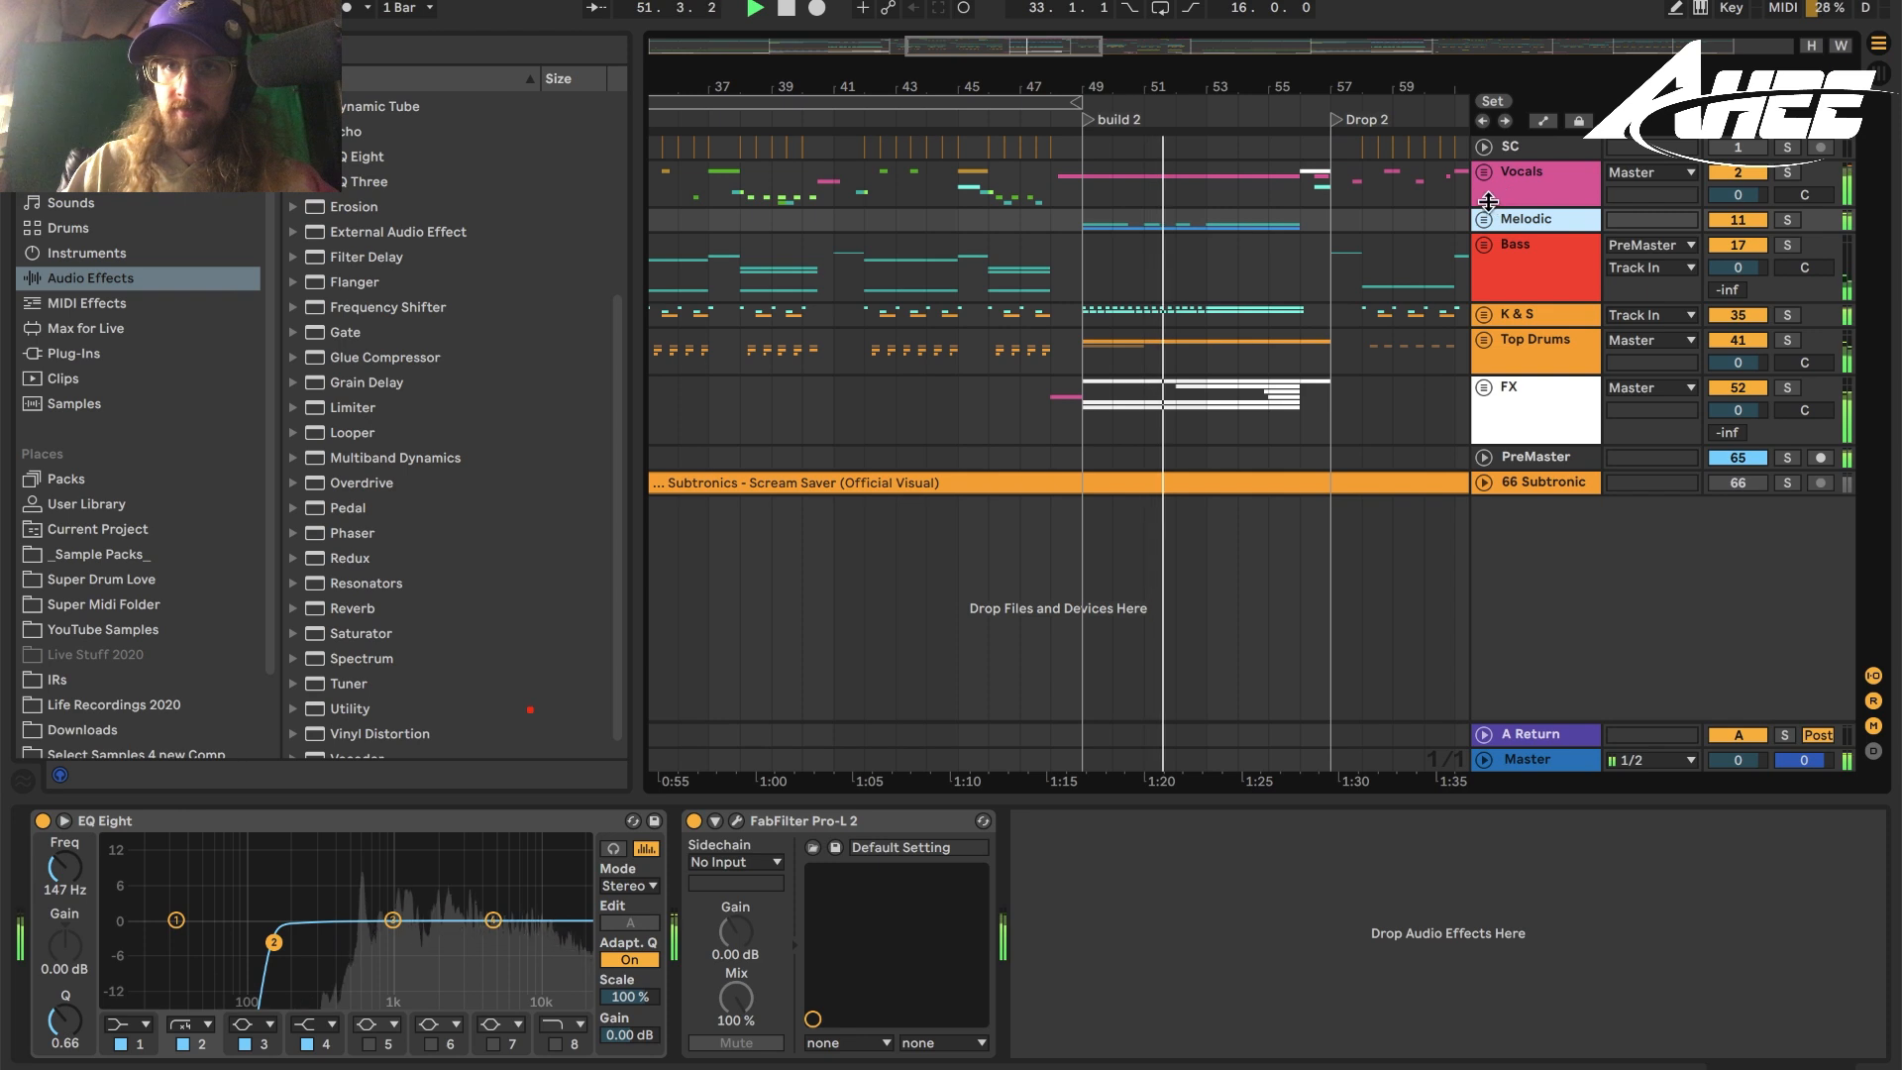
{"action": "left_click", "coordinate": [736, 821]}
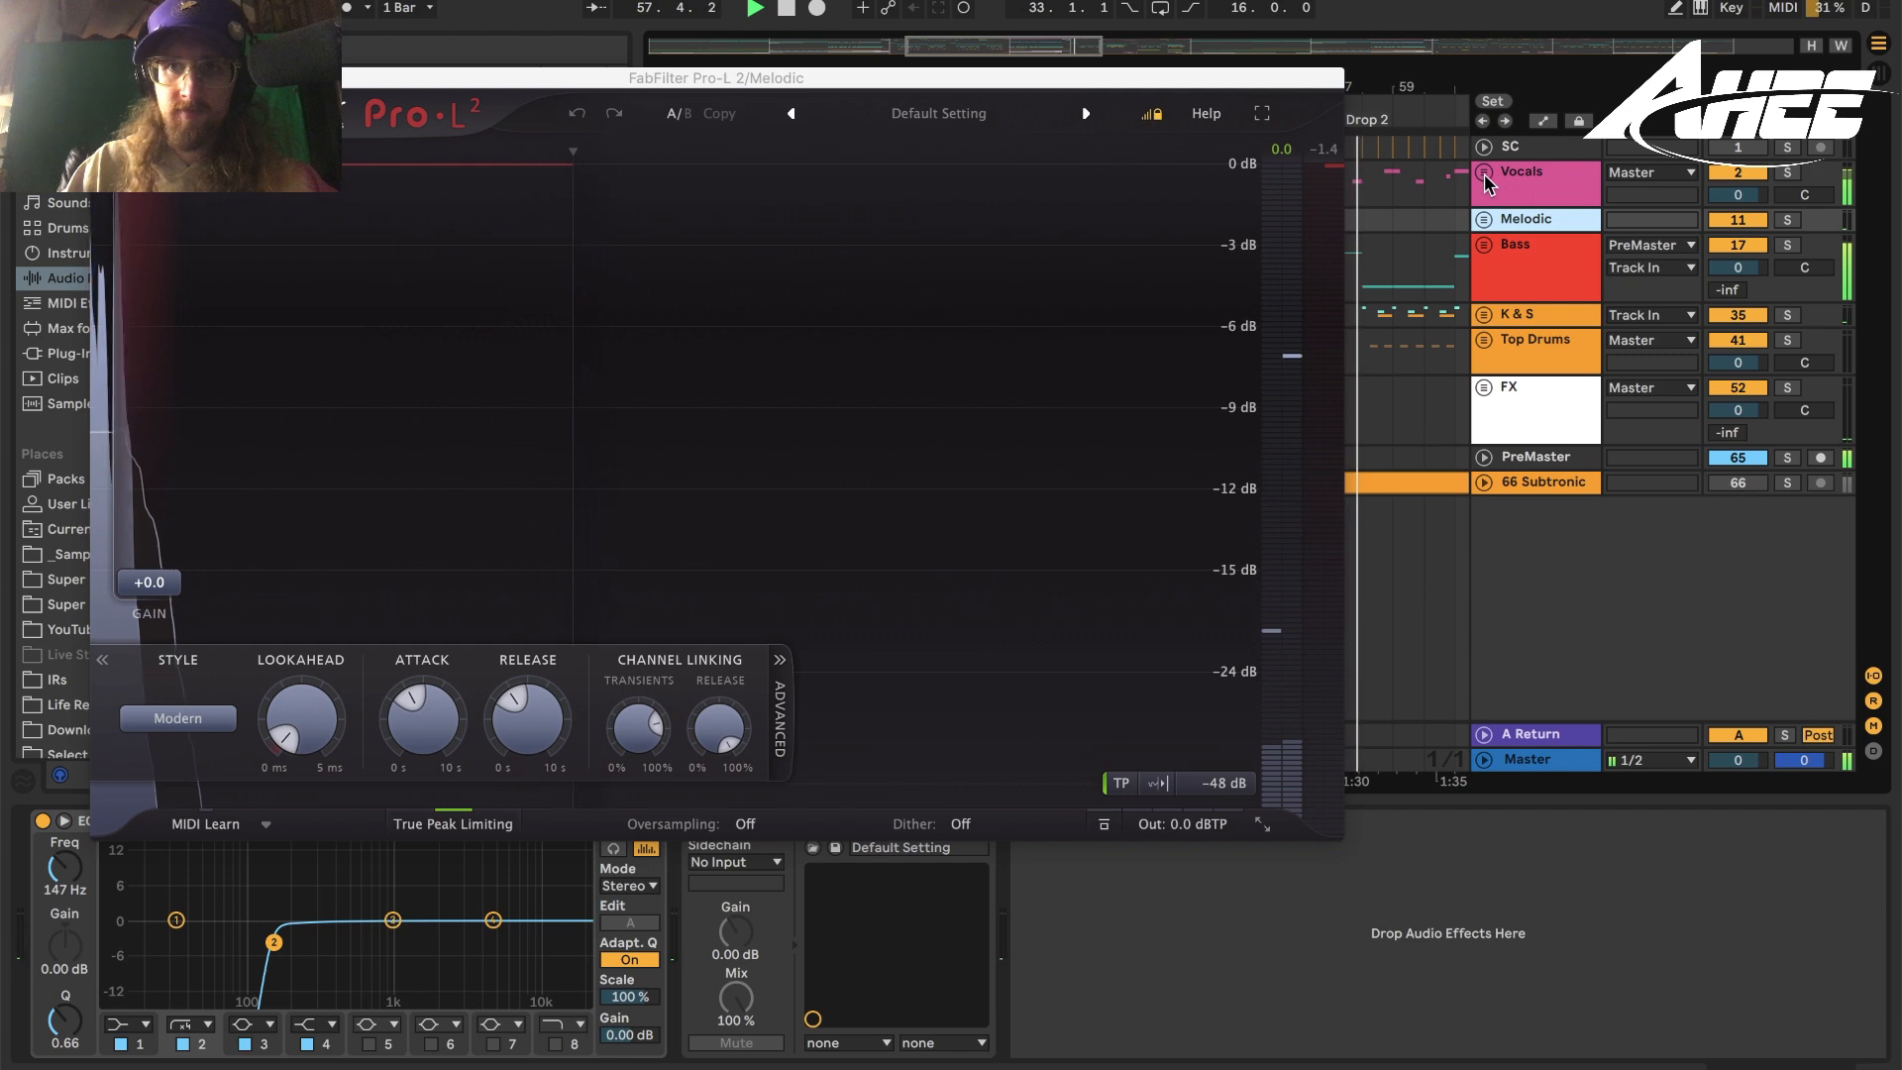
{"action": "left_click", "coordinate": [1515, 185]}
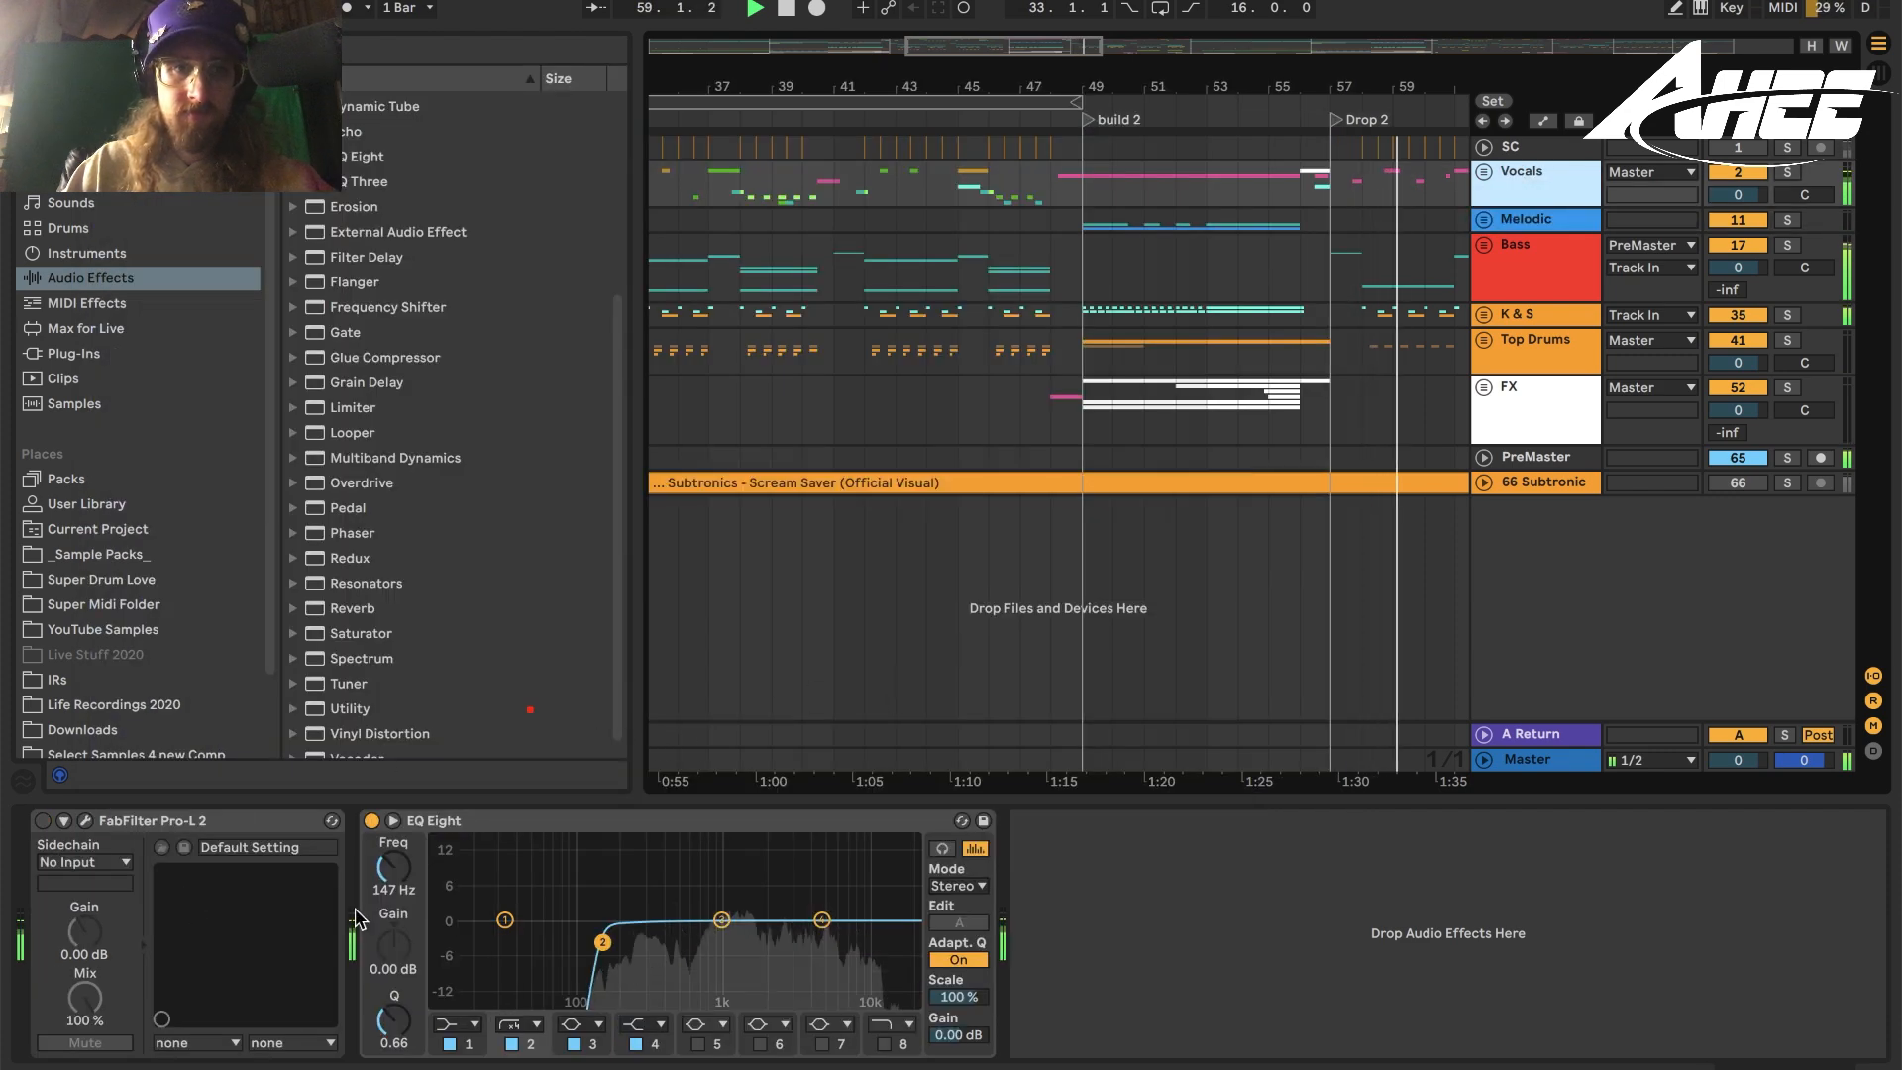
{"action": "double_click", "coordinate": [84, 826]}
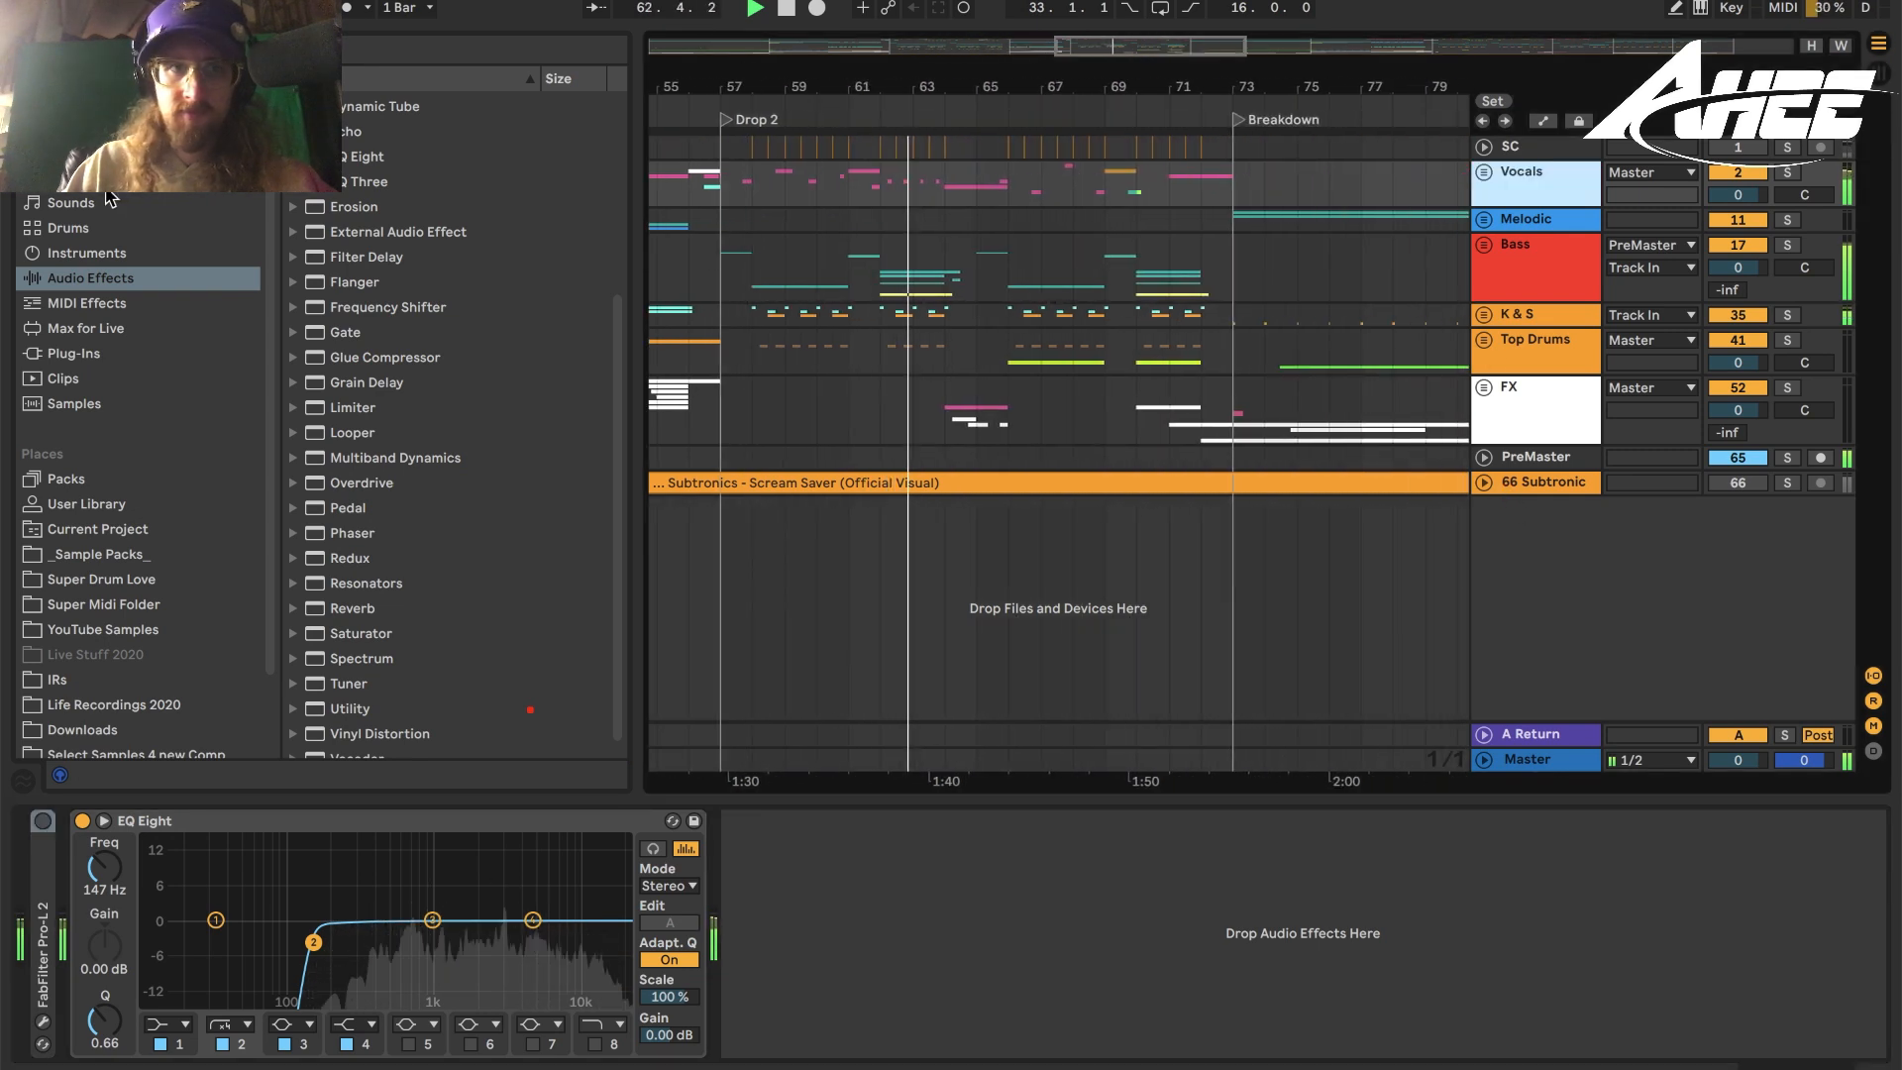
Hide the browser and stop playback with the arrangement in view from the start through the Breakdown.
{"action": "key", "text": "super+alt+b"}
{"action": "left_click_drag", "start_coordinate": [377, 87], "coordinate": [1179, 62]}
{"action": "key", "text": "space"}
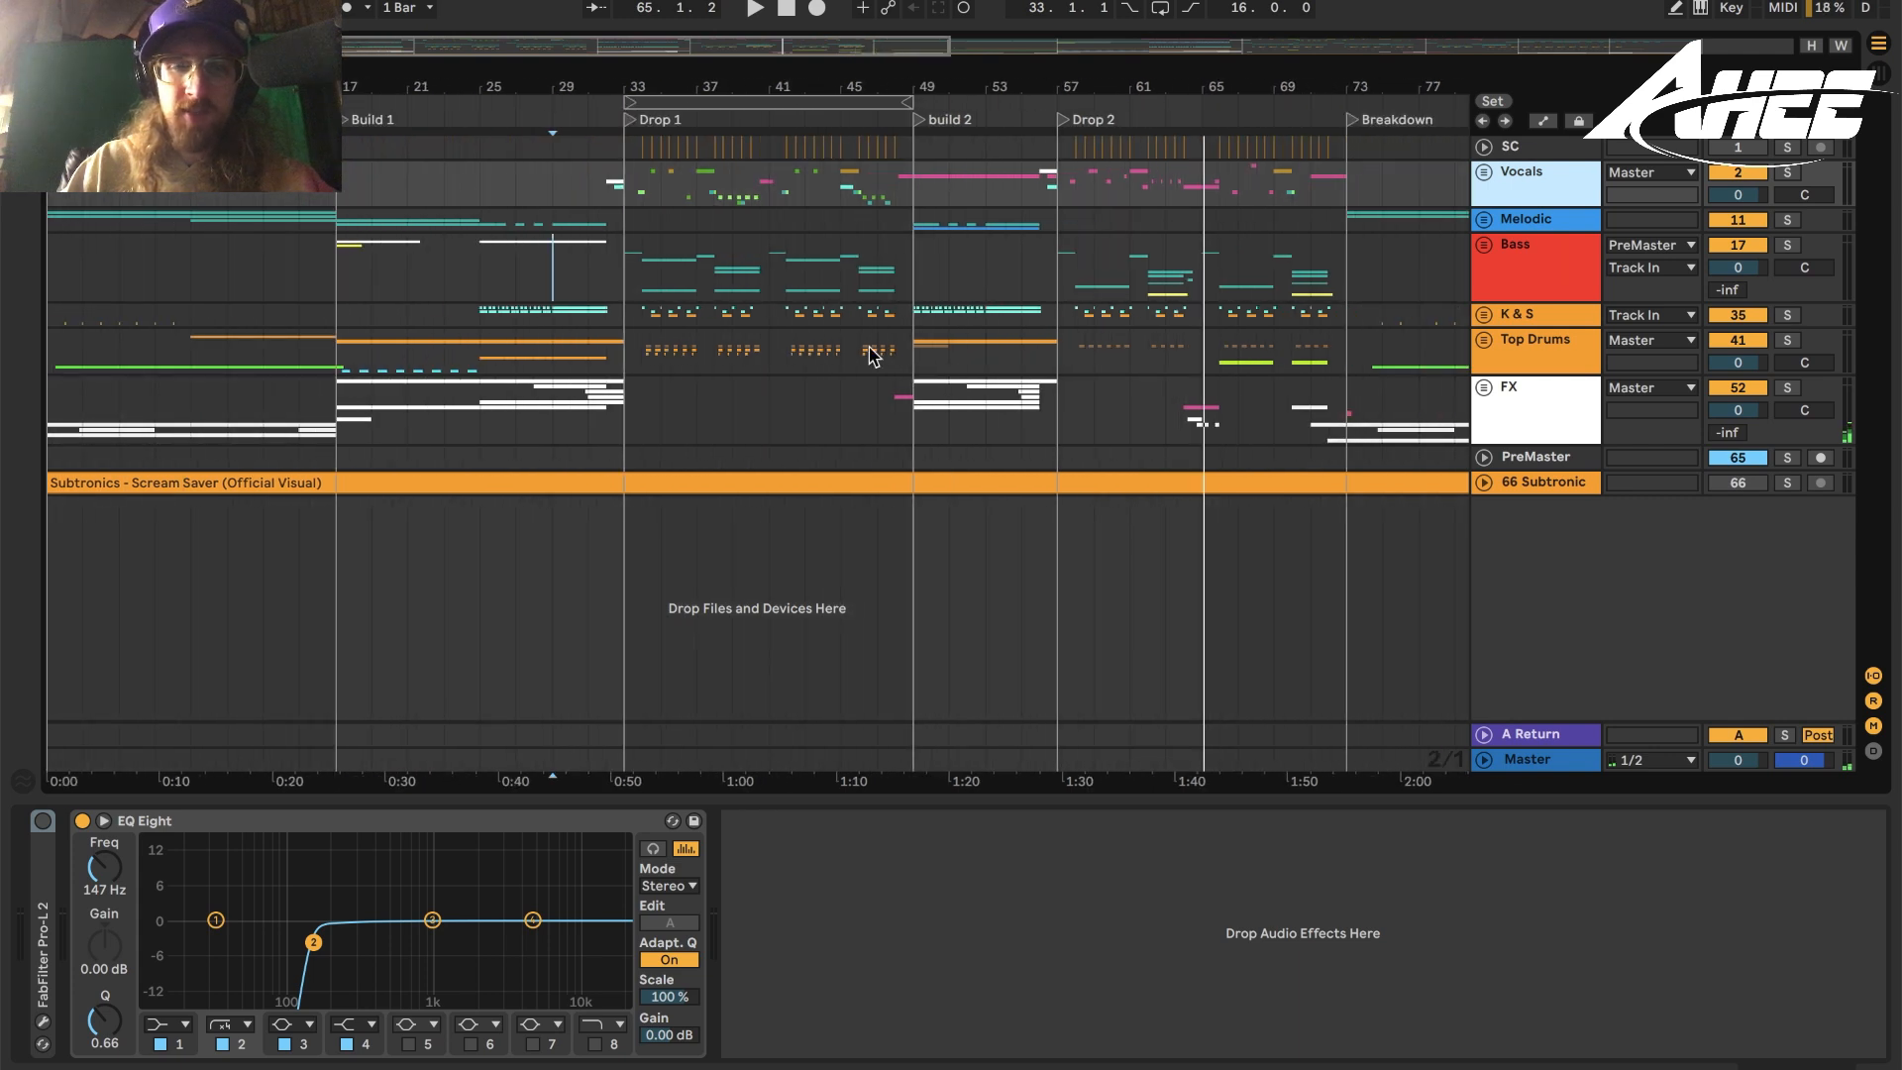
Solo the Bass group and unfold it to bring its Vital tracks into view, with the Pro-L 2 window closed.
{"action": "left_click", "coordinate": [1506, 293]}
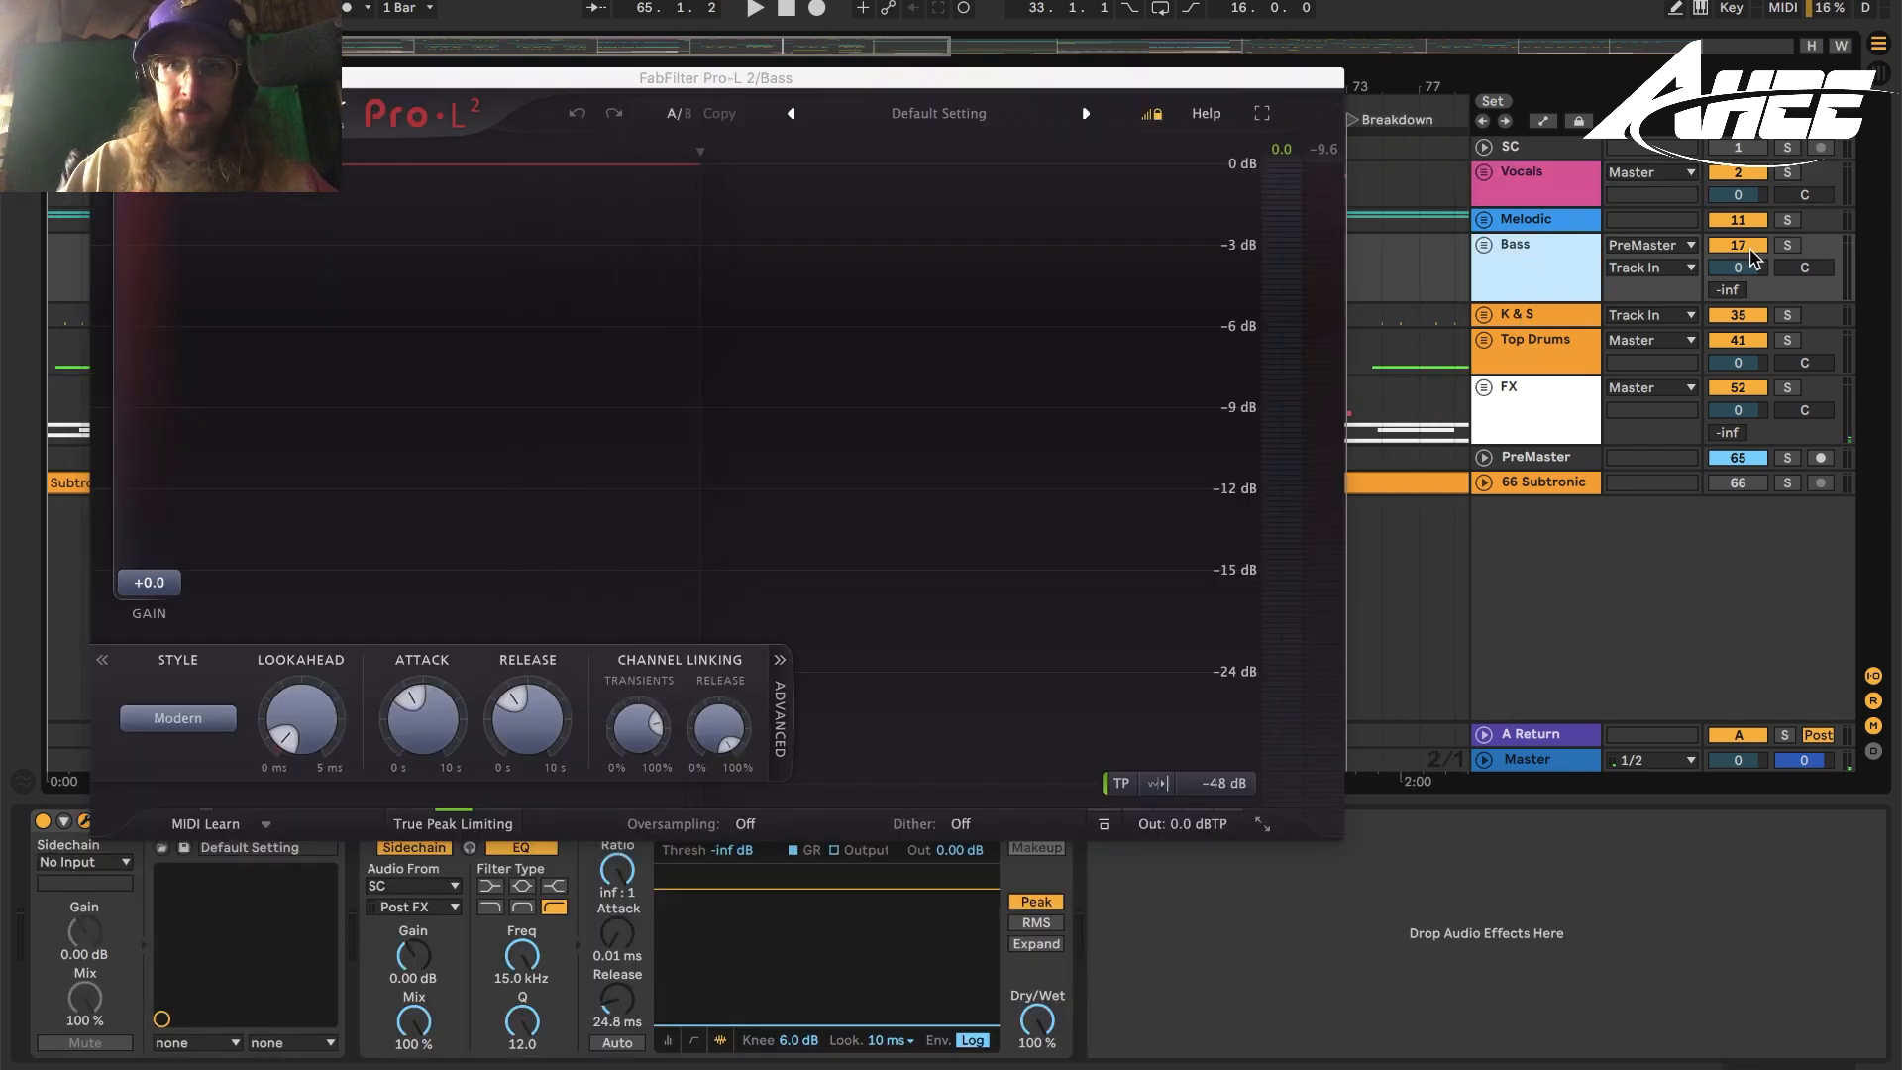
{"action": "left_click", "coordinate": [1788, 246]}
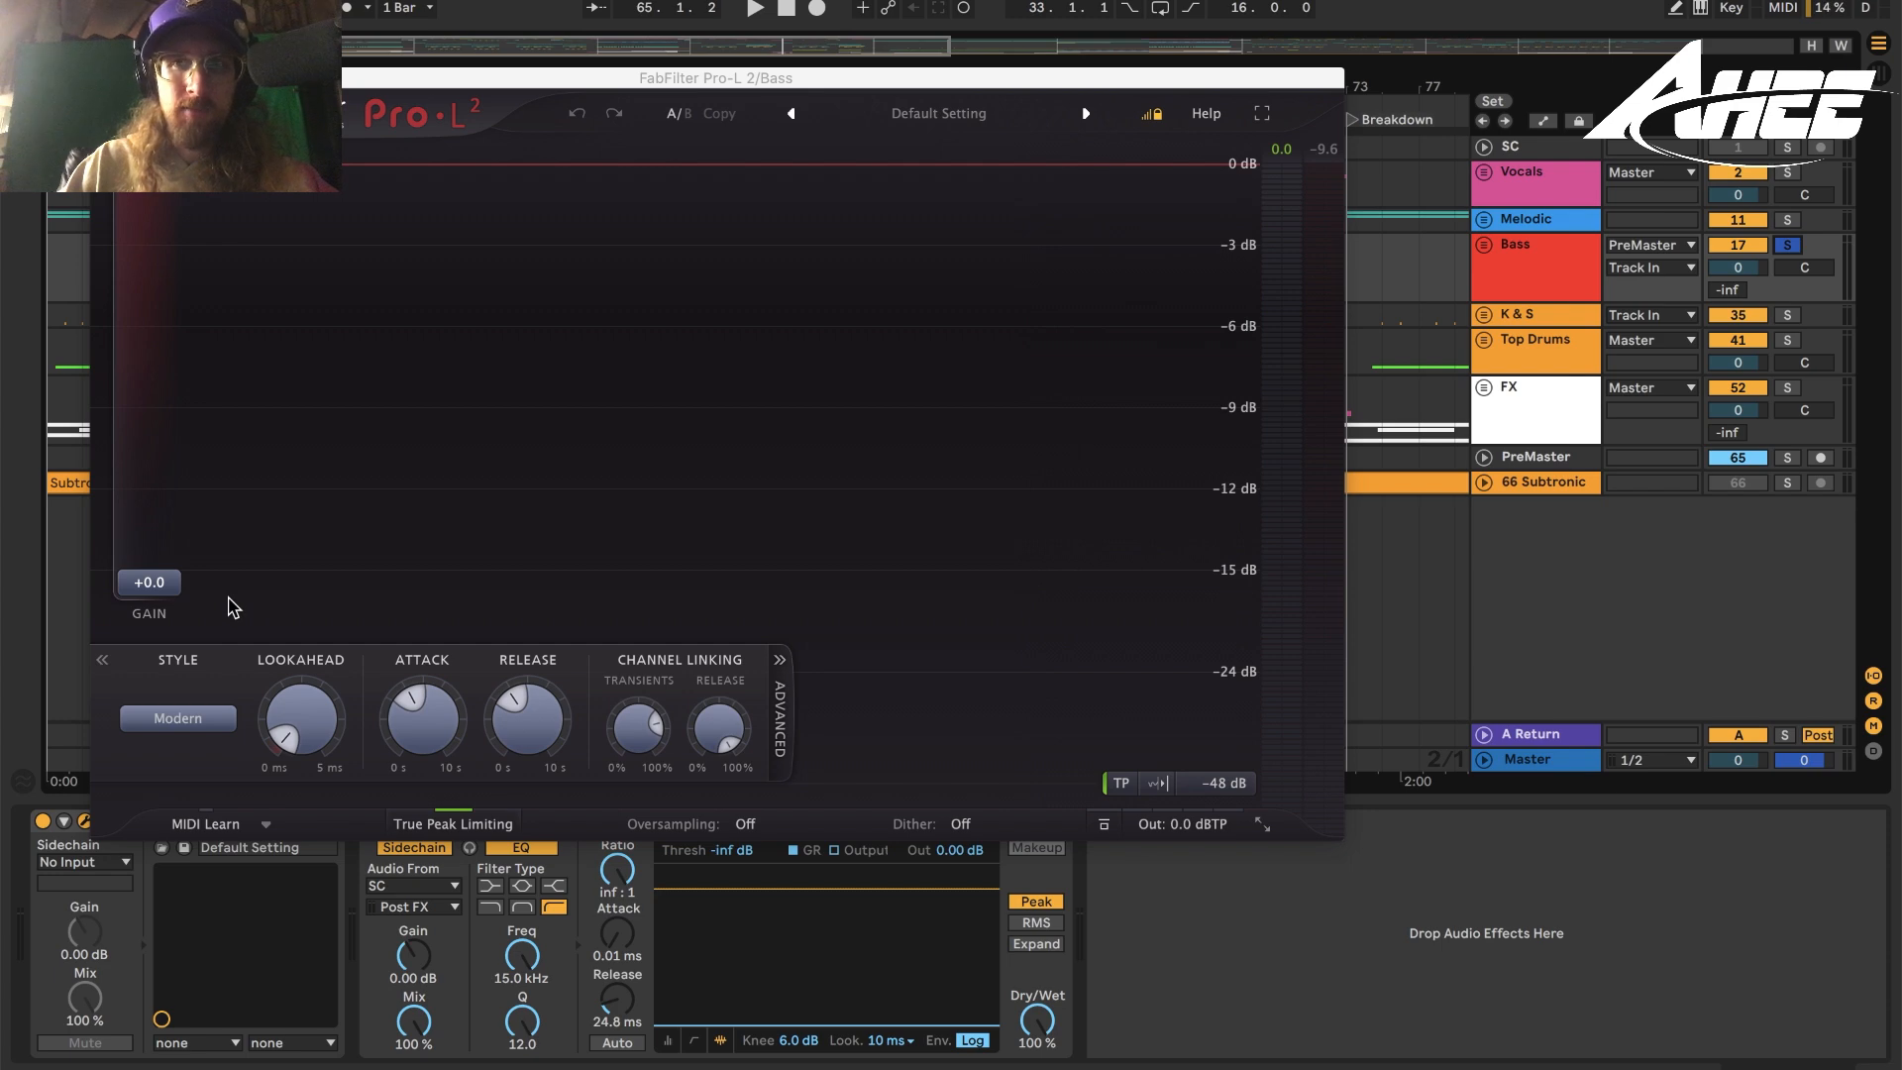
{"action": "left_click", "coordinate": [1485, 247]}
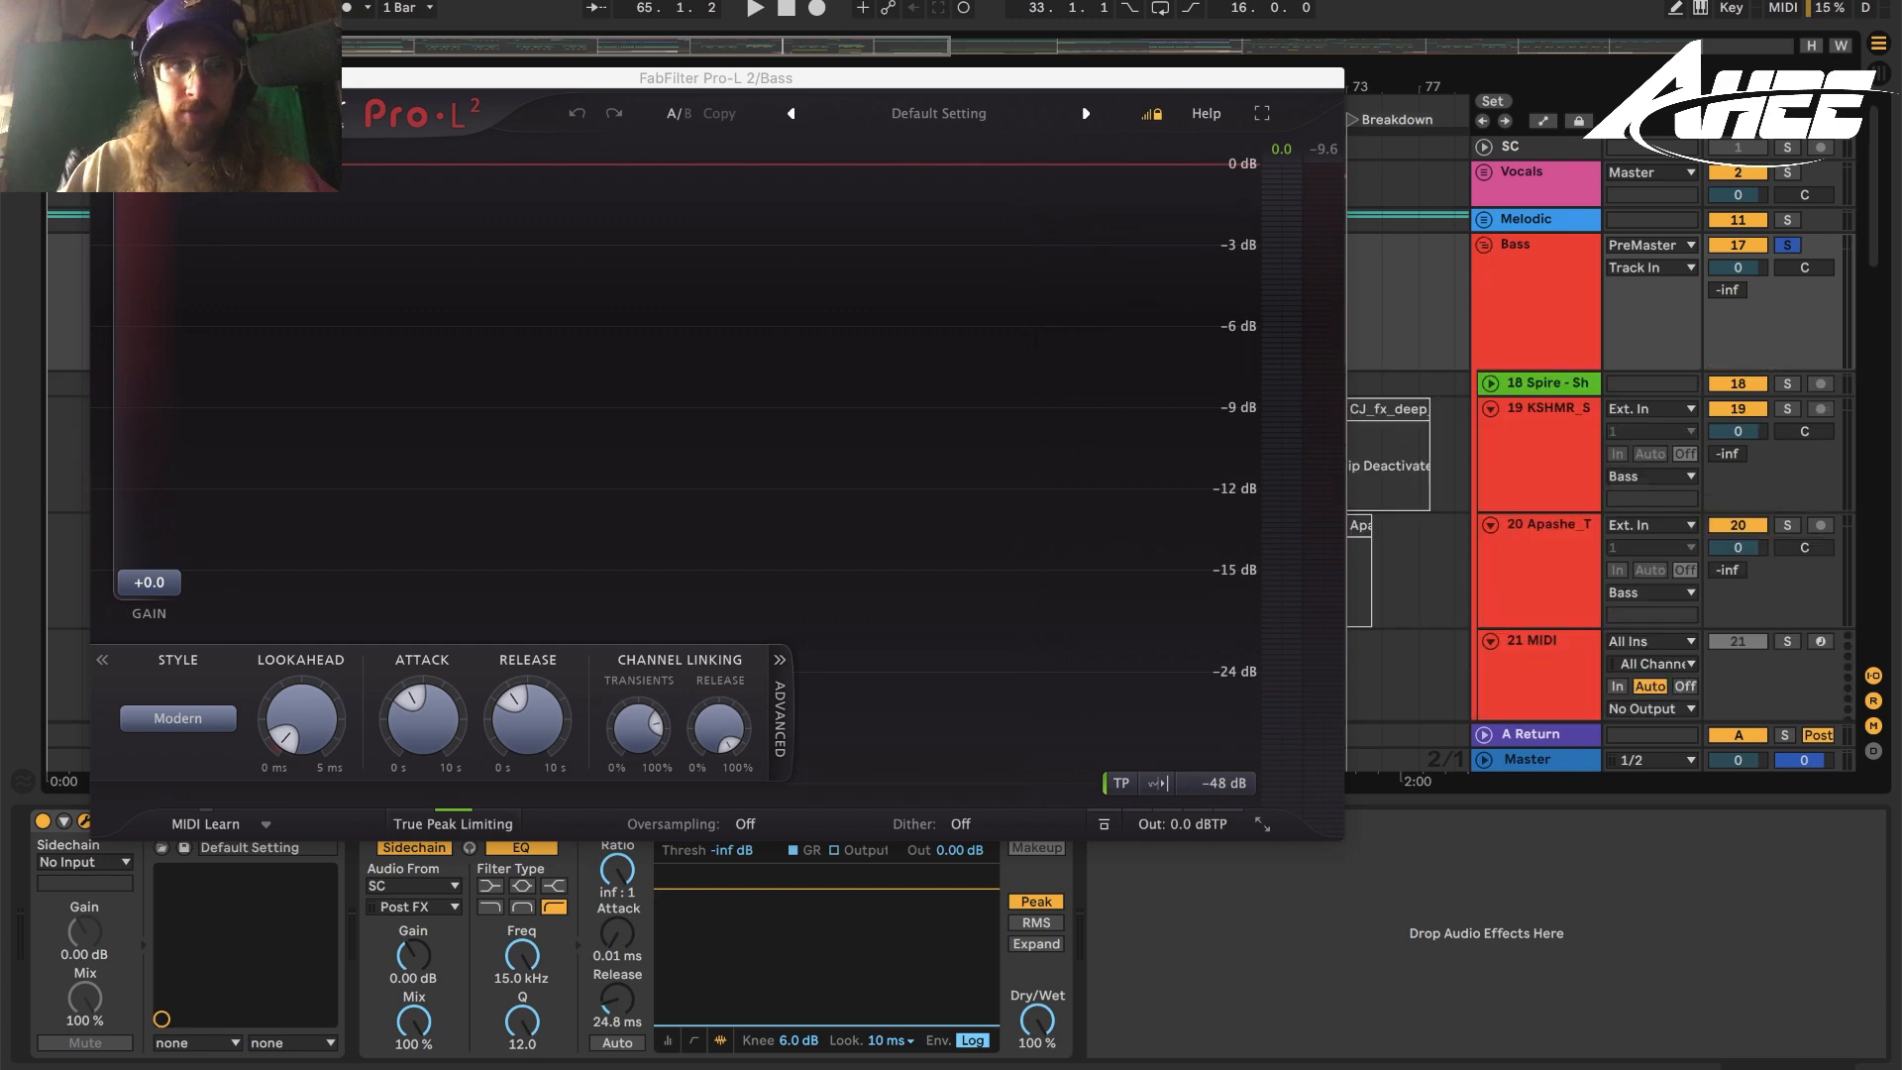
{"action": "left_click", "coordinate": [103, 78]}
{"action": "scroll", "coordinate": [747, 429], "scroll_direction": "down", "scroll_amount": 5}
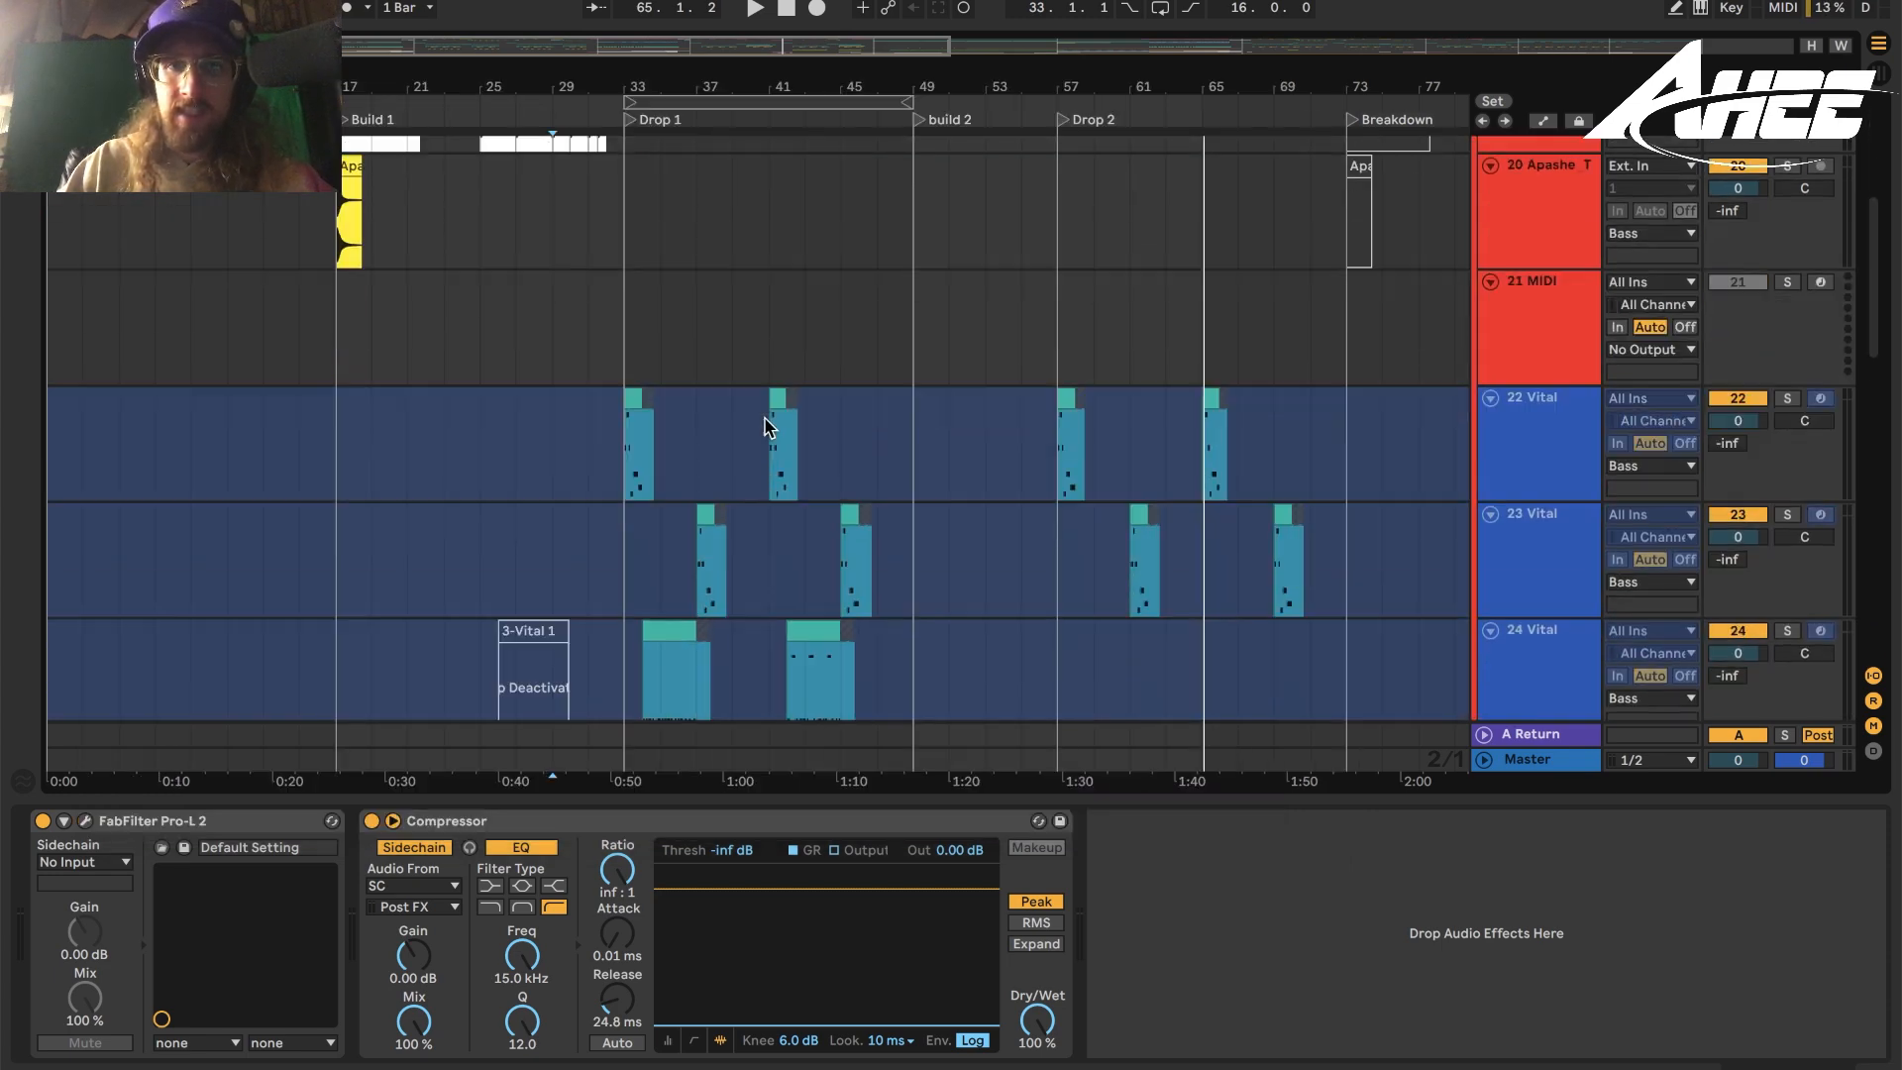
Play Drop 1 from bar 33 to check the level of 22 Vital, and solo 24 Vital to check its meter.
{"action": "left_click", "coordinate": [1523, 375]}
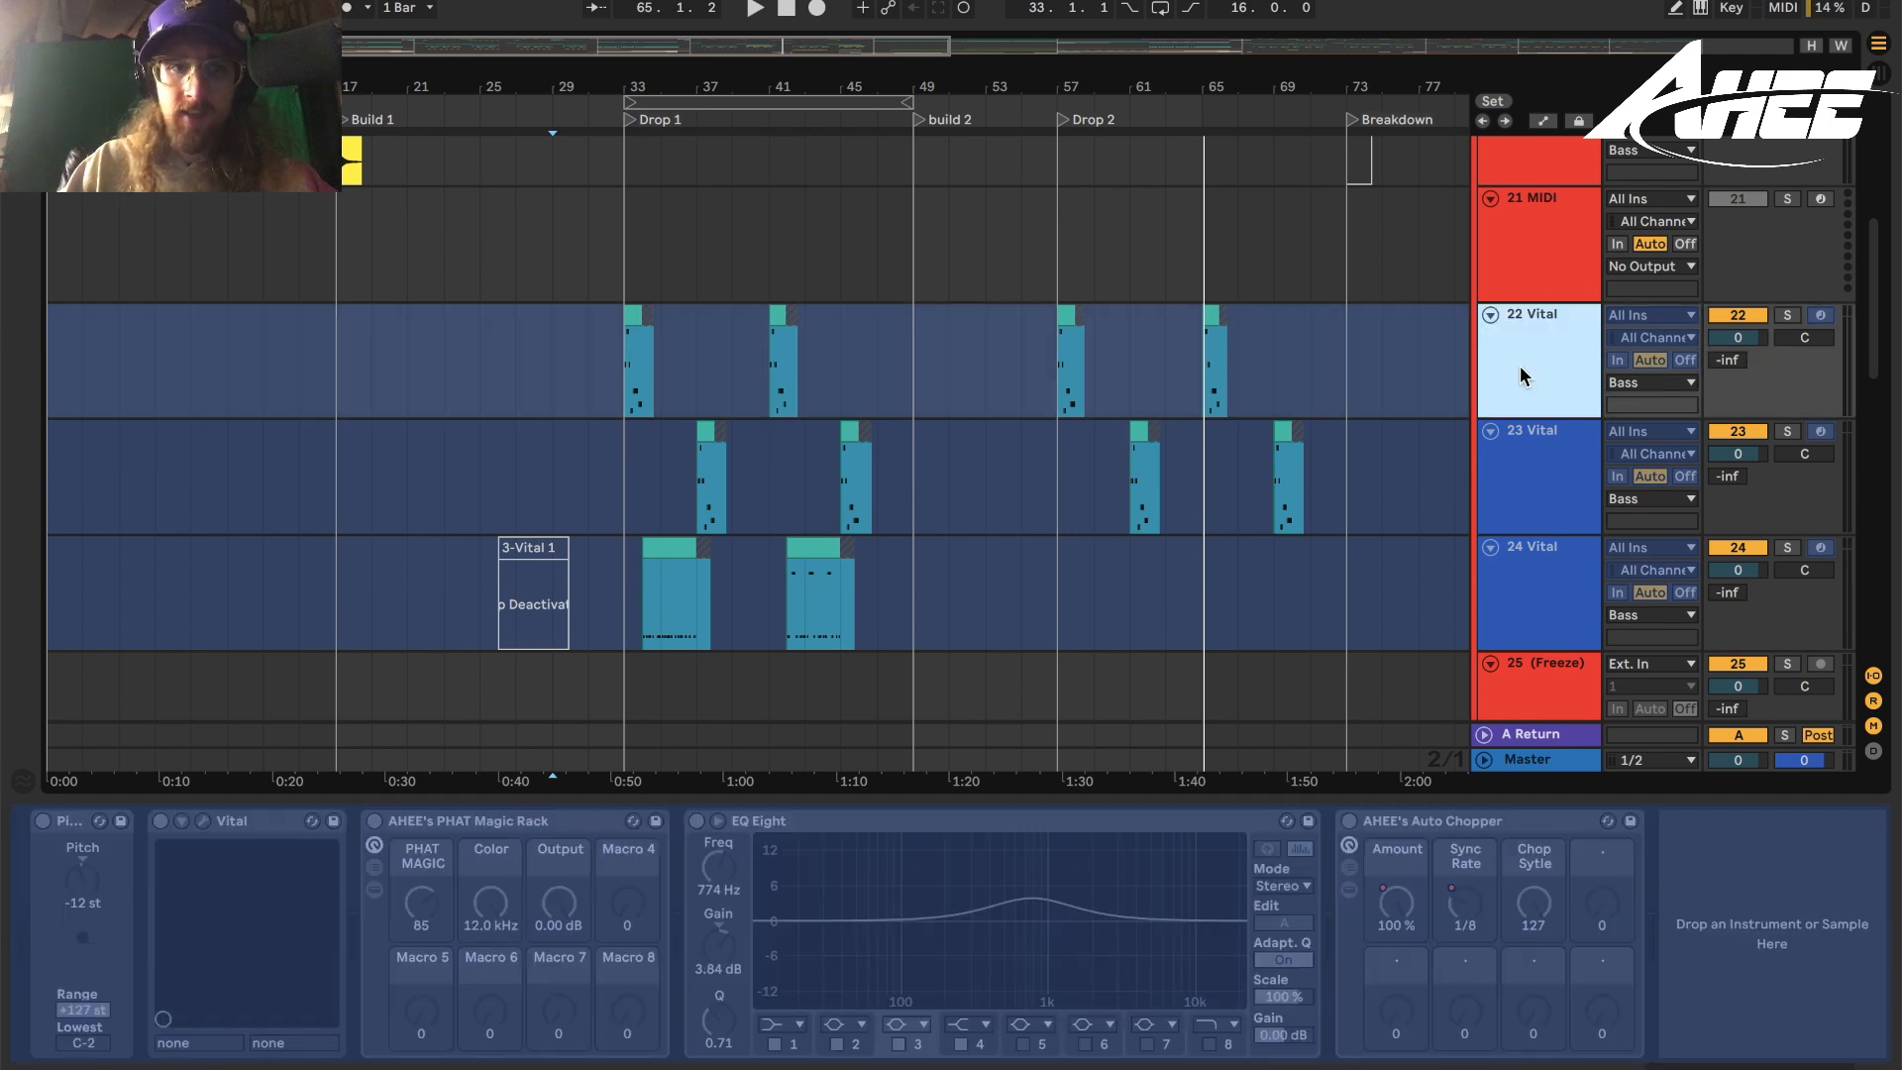
{"action": "left_click", "coordinate": [630, 312]}
{"action": "key", "text": "space"}
{"action": "scroll", "coordinate": [634, 313], "scroll_direction": "up", "scroll_amount": 10}
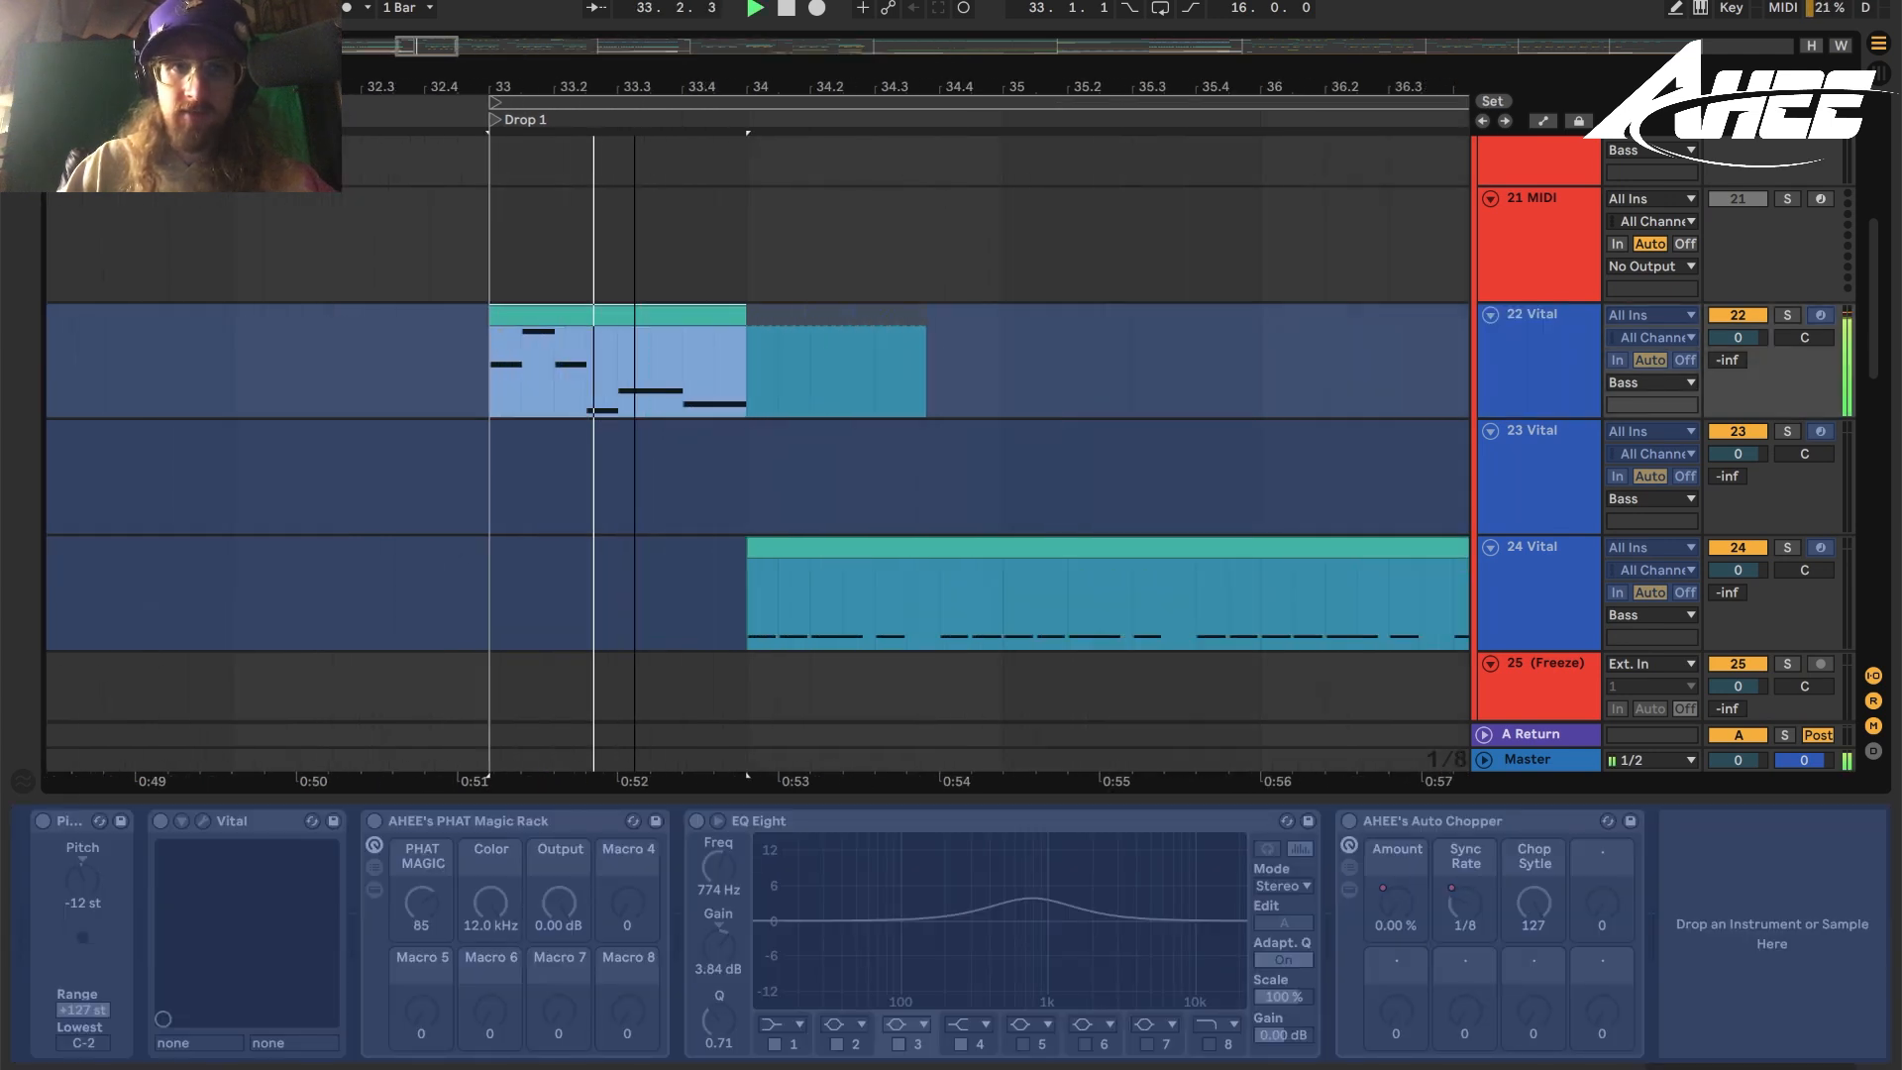
{"action": "left_click", "coordinate": [886, 557]}
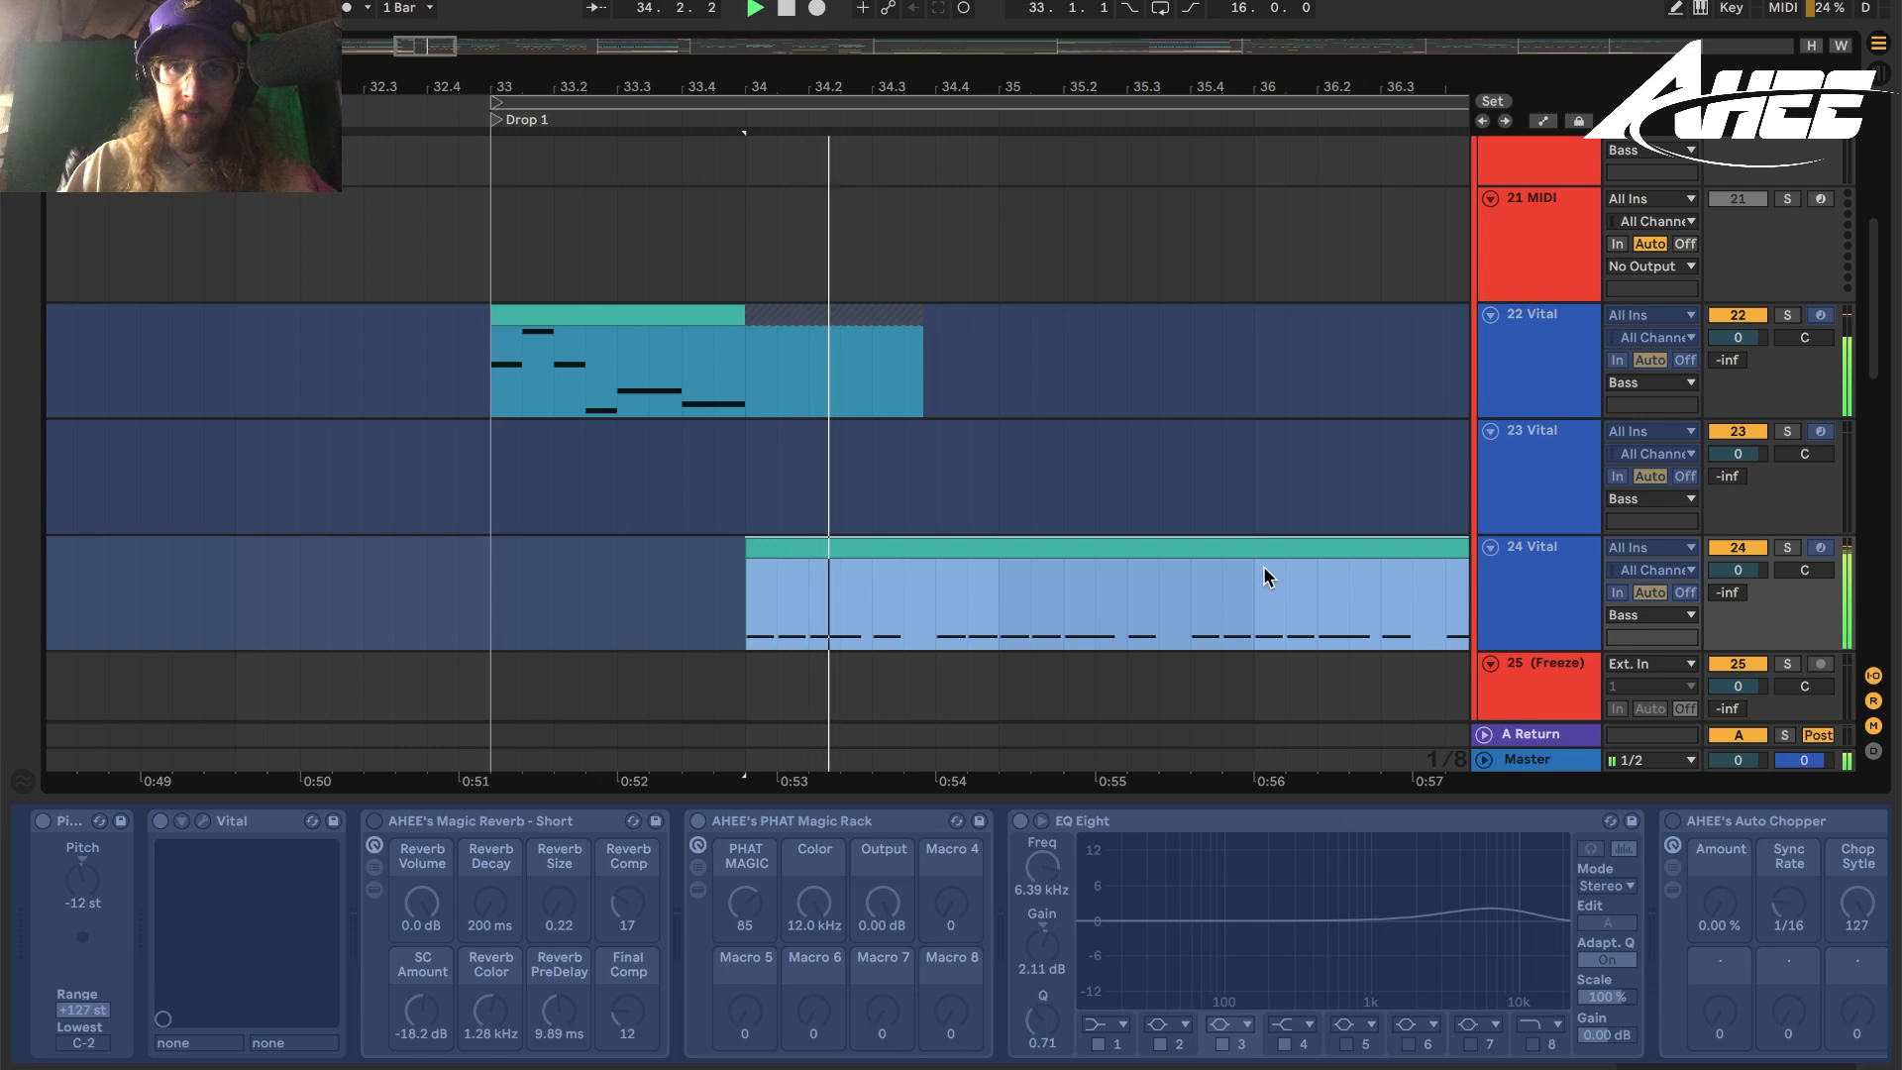
{"action": "left_click", "coordinate": [1787, 547]}
{"action": "scroll", "coordinate": [1604, 550], "scroll_direction": "down", "scroll_amount": 3}
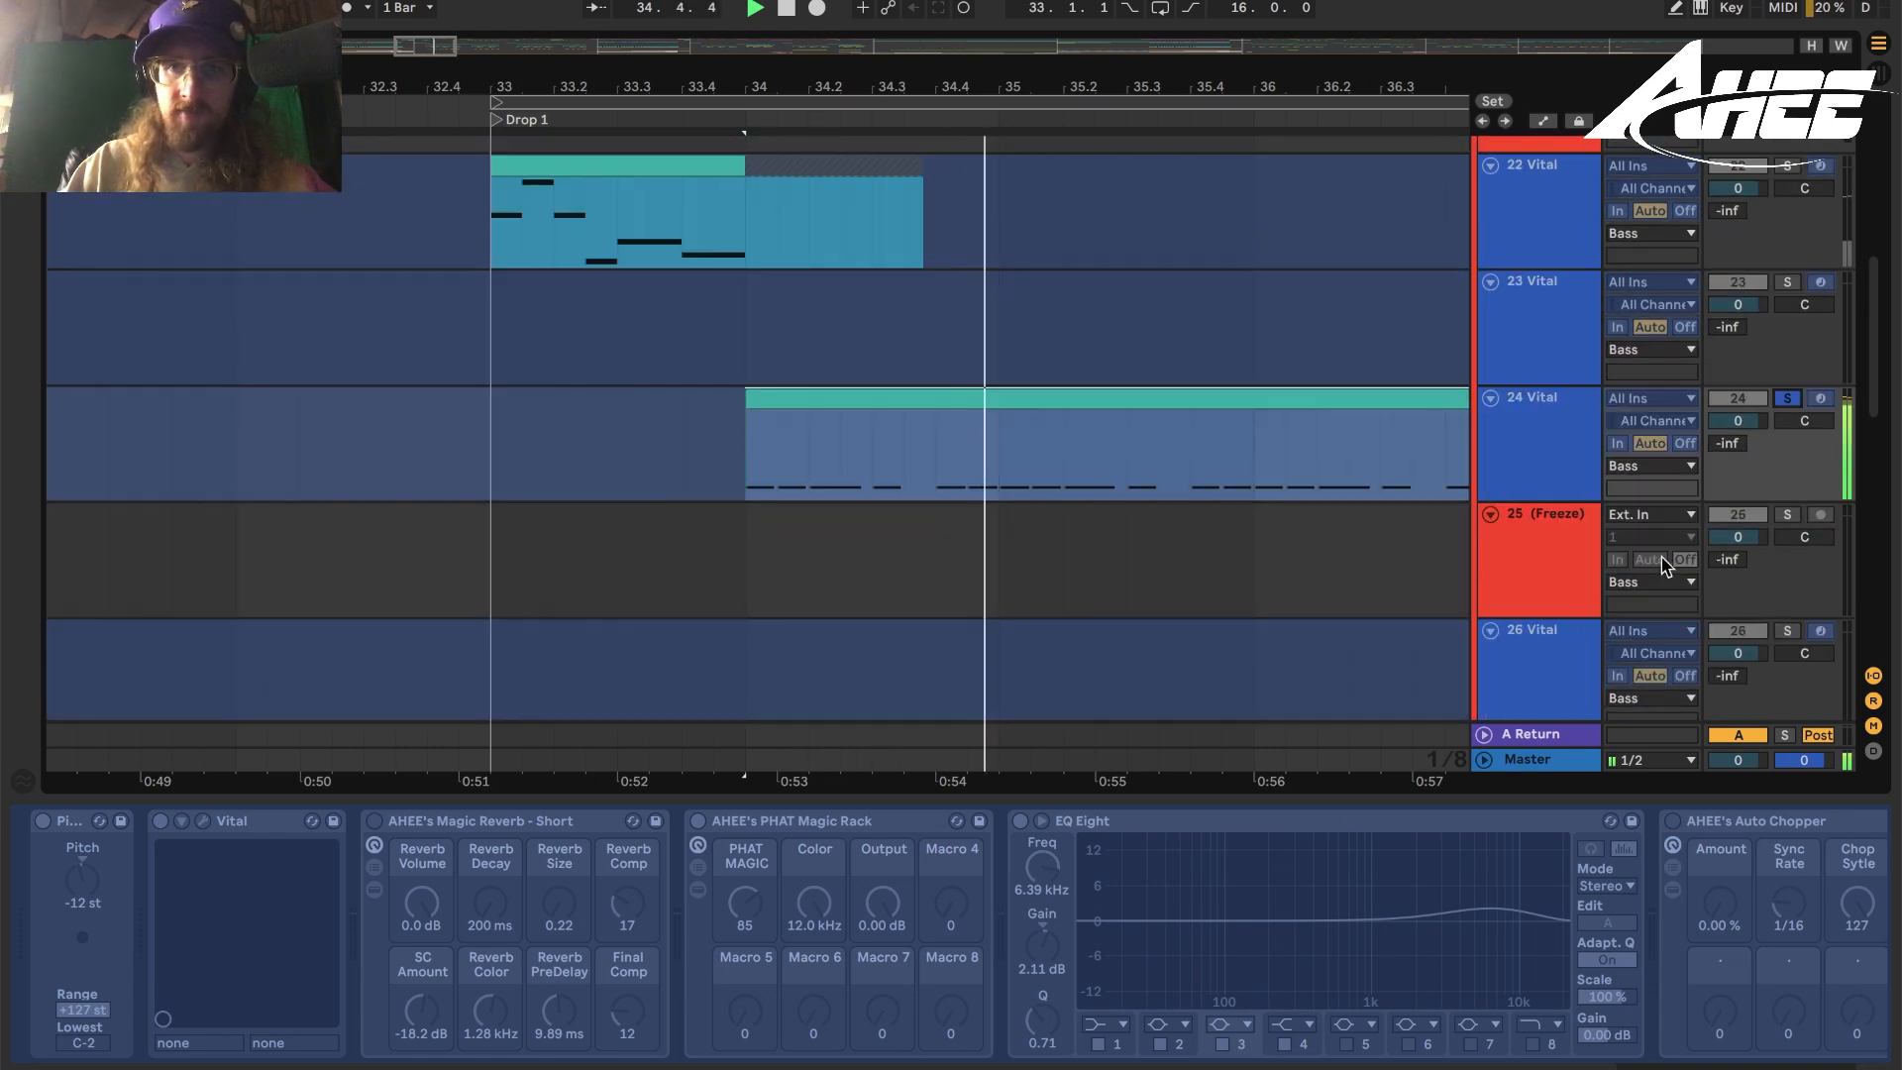
{"action": "left_click", "coordinate": [1560, 470]}
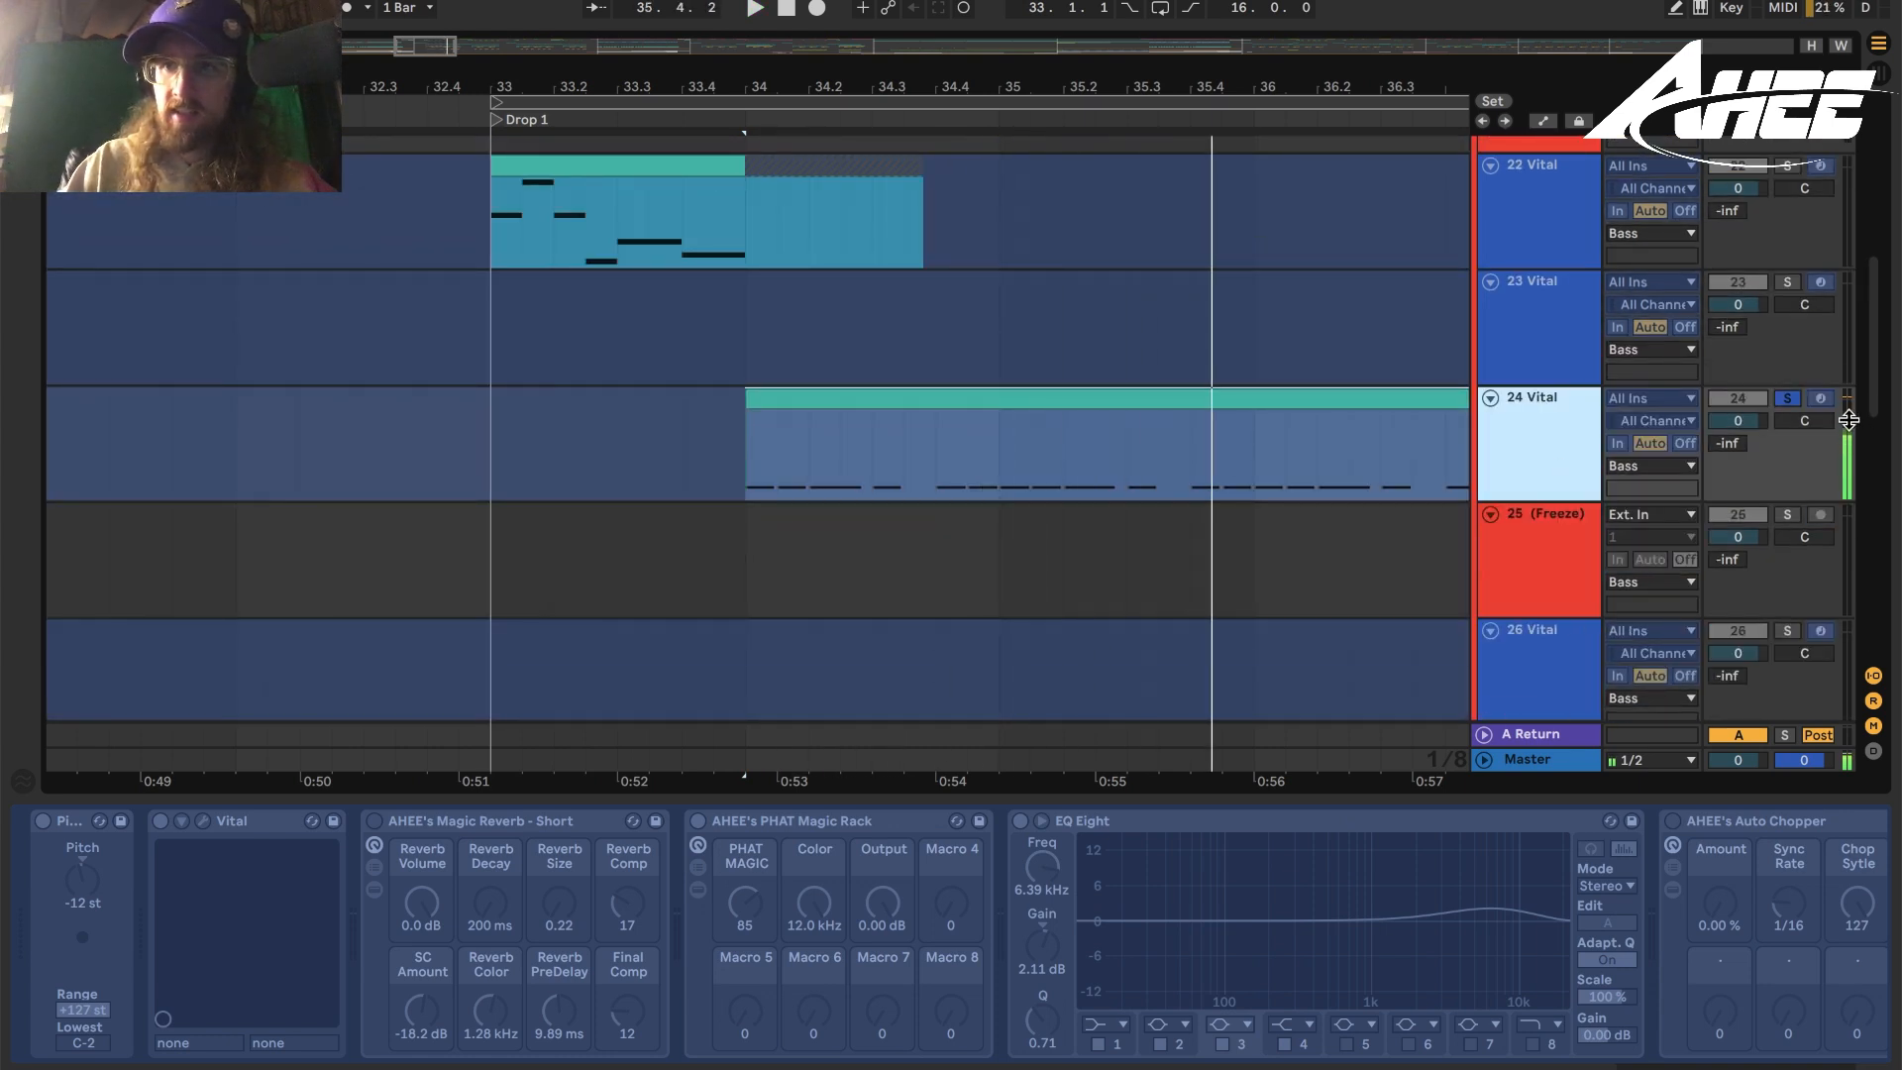
Play the Bass group with 24 Vital soloed, watch its Pro-L 2 gain reduction, and close the limiter after stopping.
{"action": "scroll", "coordinate": [1632, 485], "scroll_direction": "up", "scroll_amount": 3}
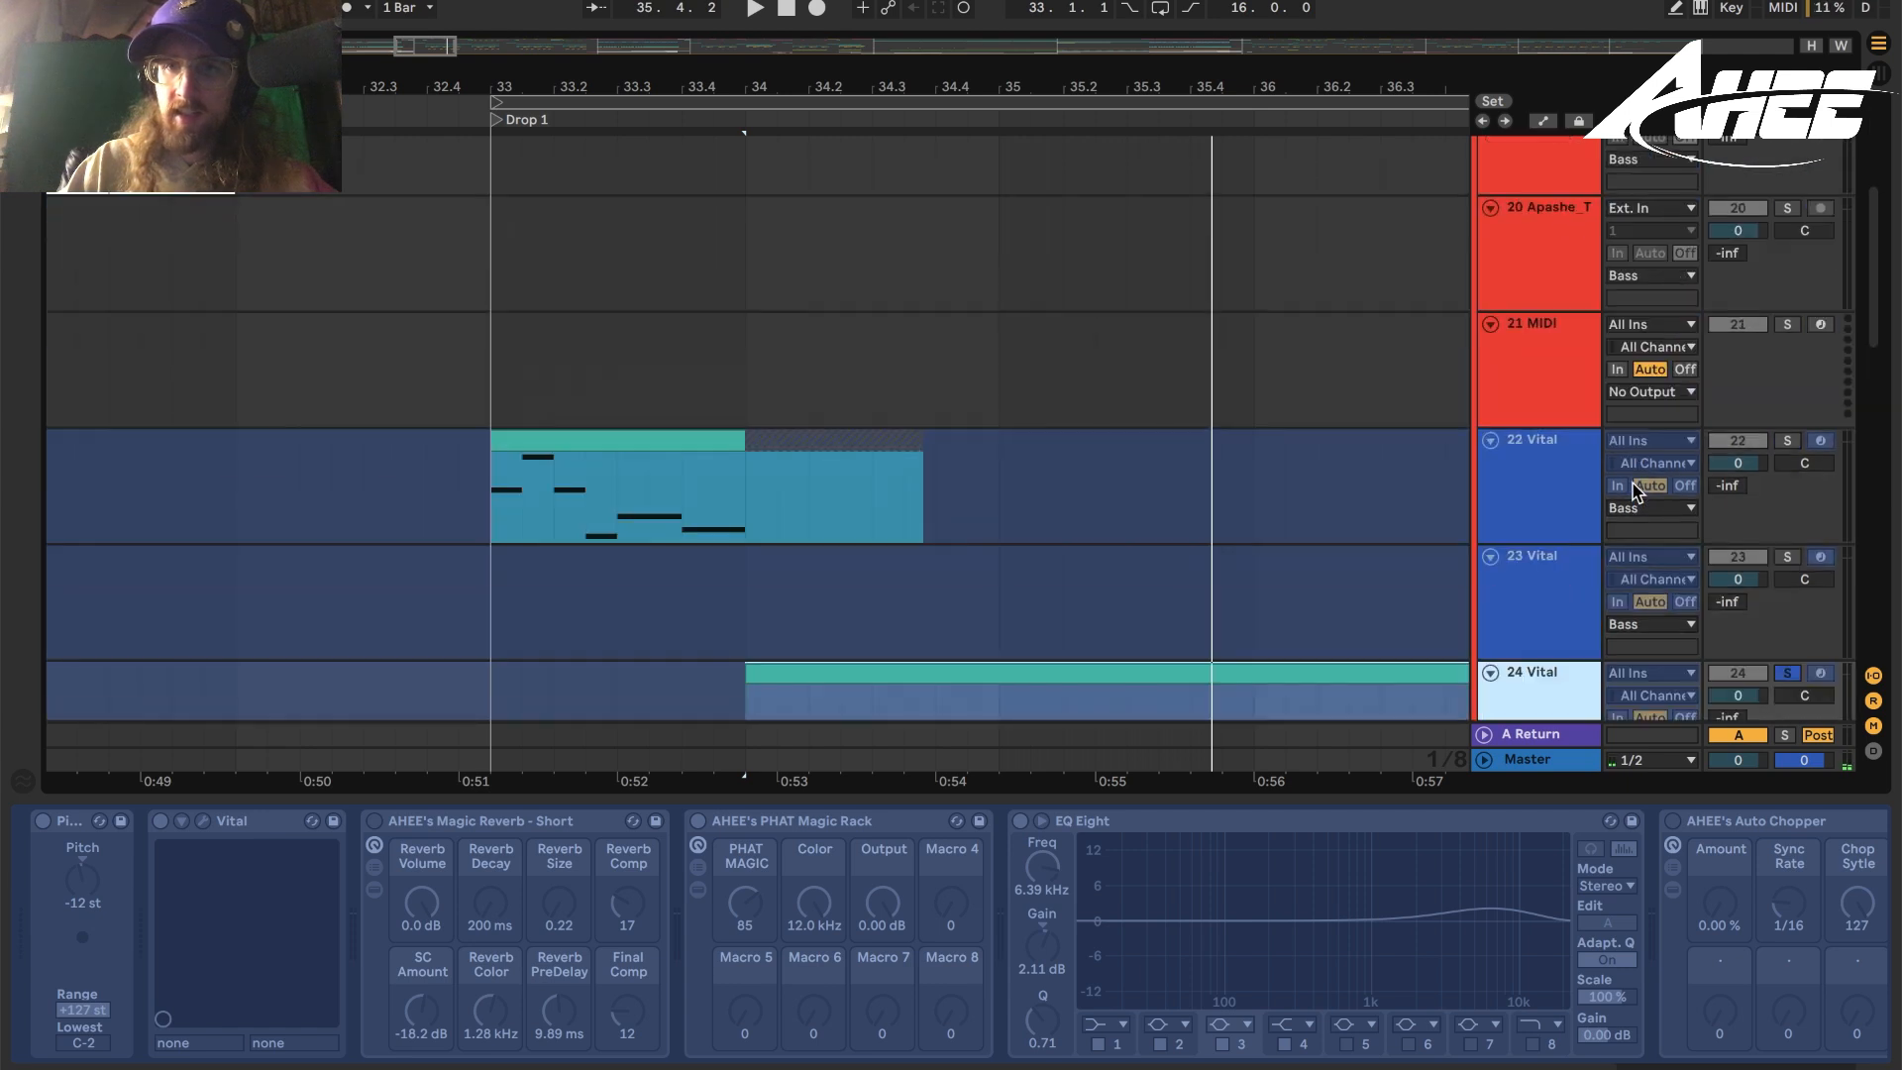
{"action": "scroll", "coordinate": [1545, 267], "scroll_direction": "up", "scroll_amount": 2}
{"action": "left_click", "coordinate": [1541, 275]}
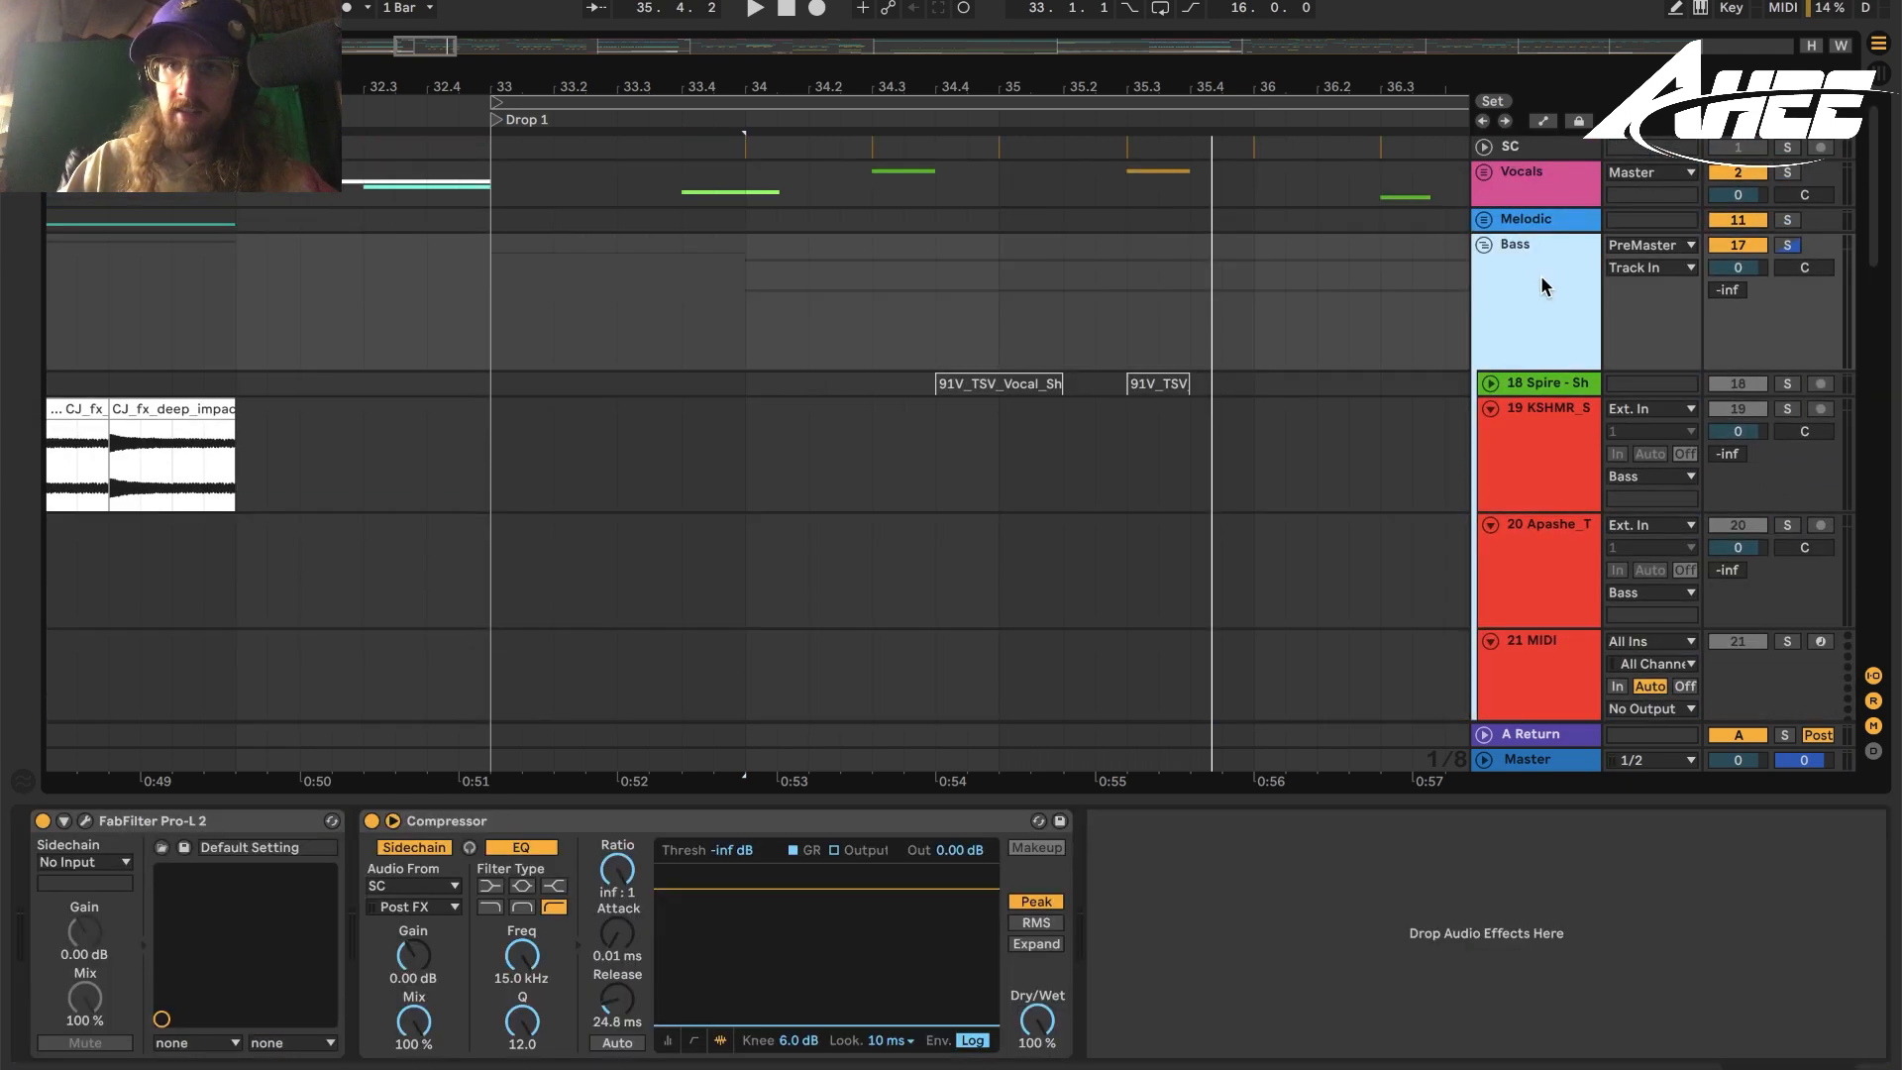
{"action": "key", "text": "space"}
{"action": "left_click", "coordinate": [85, 820]}
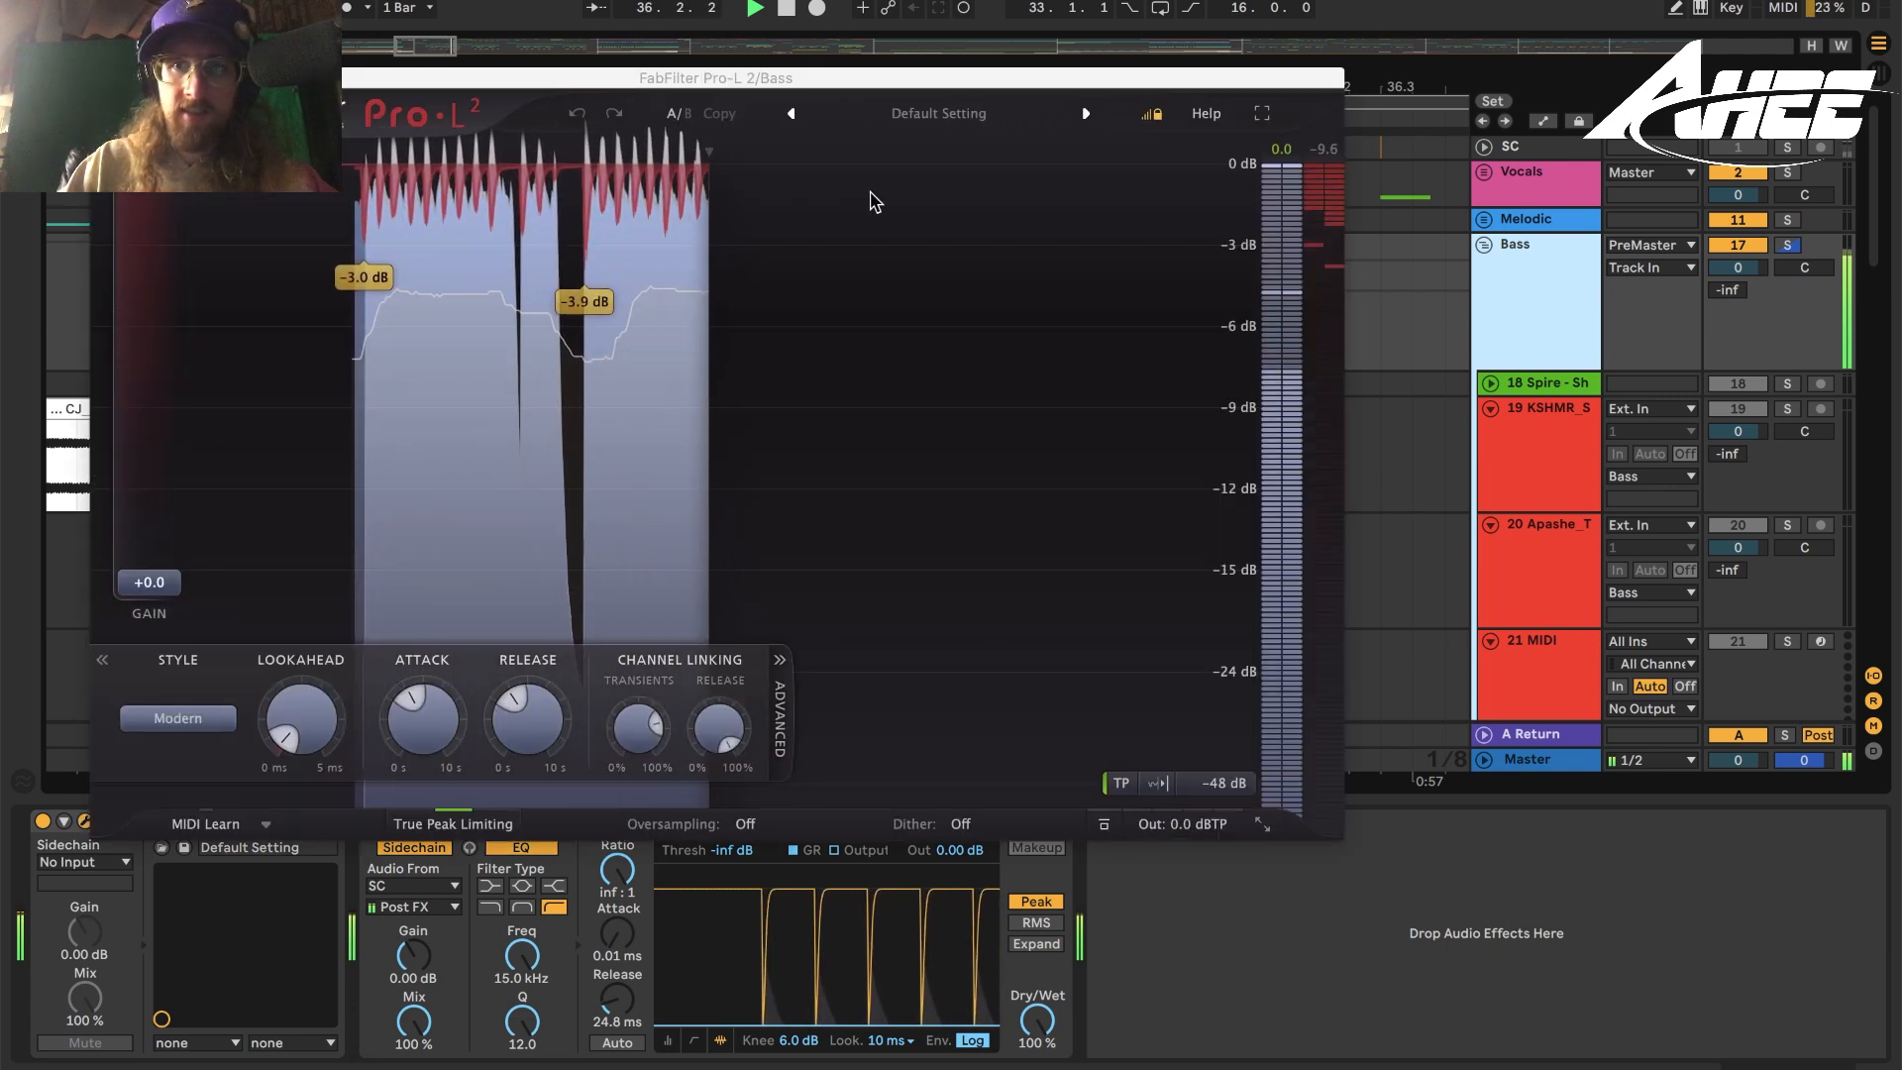
{"action": "key", "text": "space"}
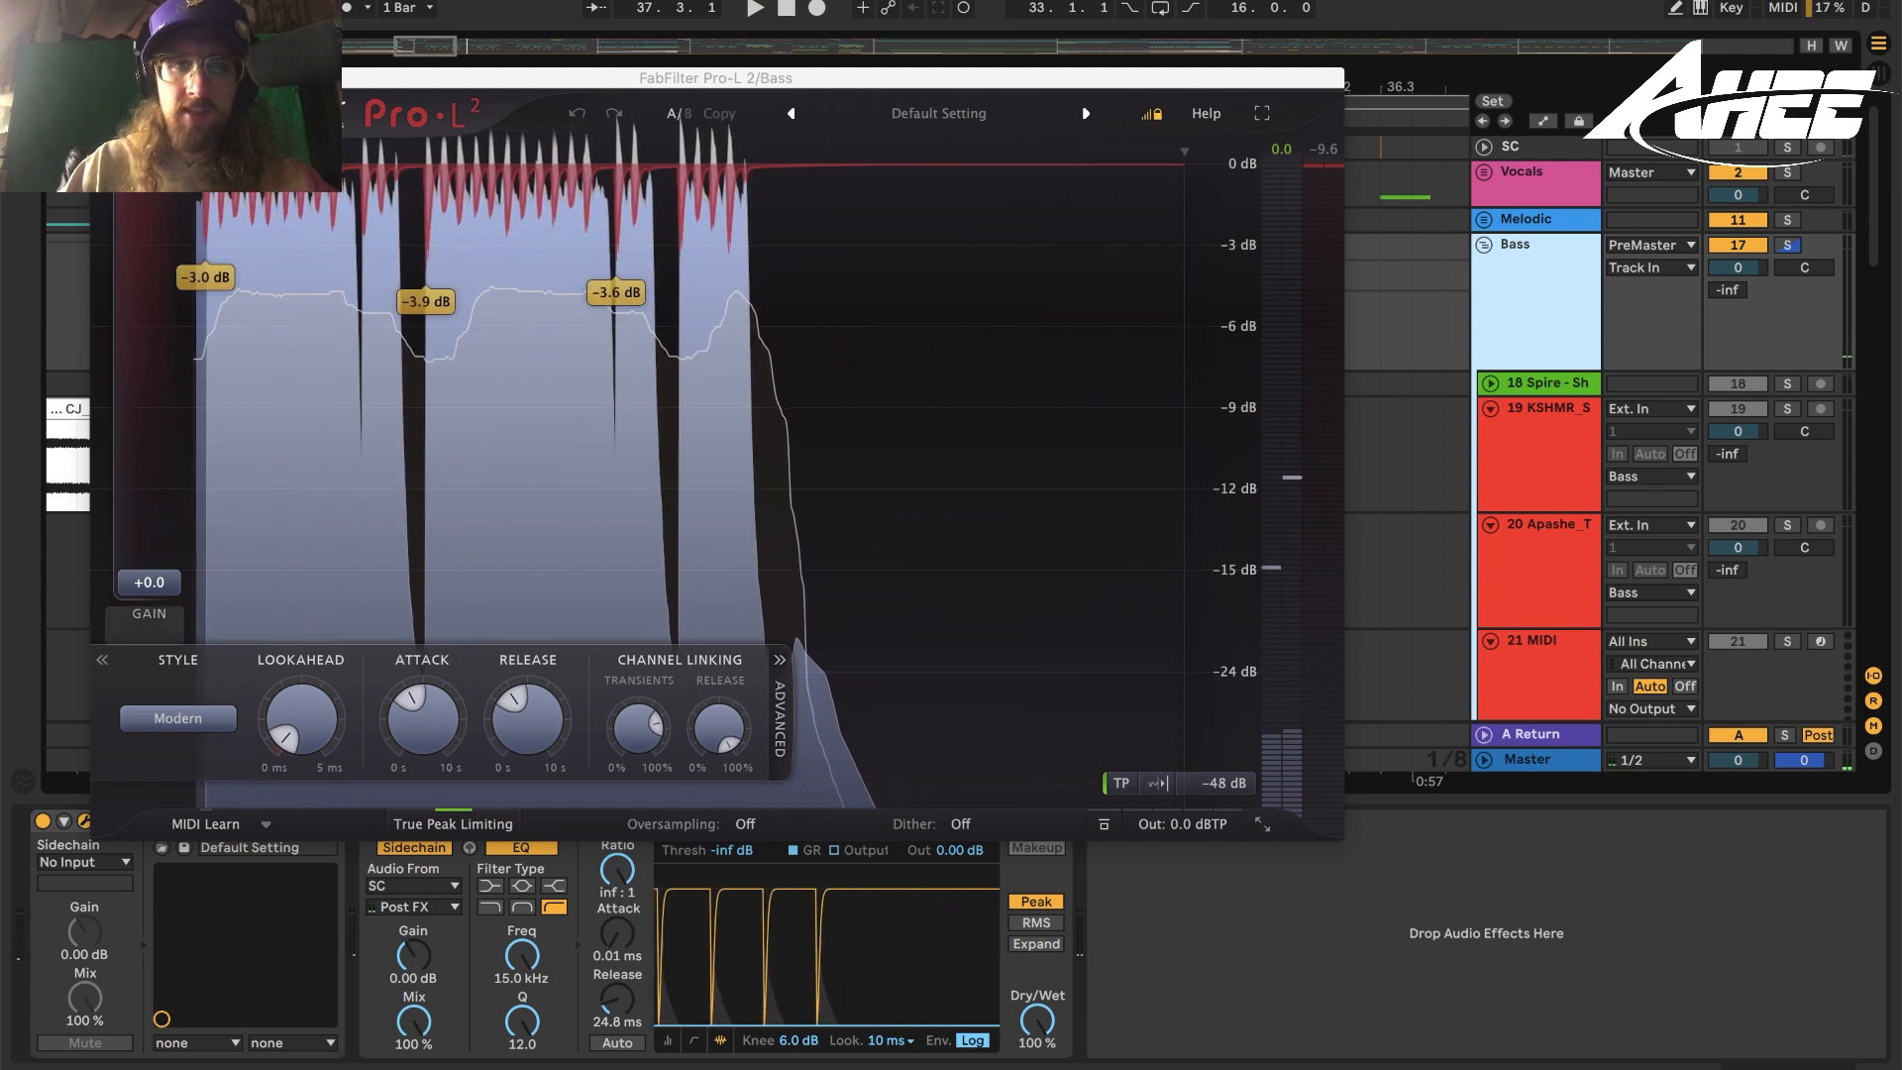
{"action": "left_click", "coordinate": [103, 78]}
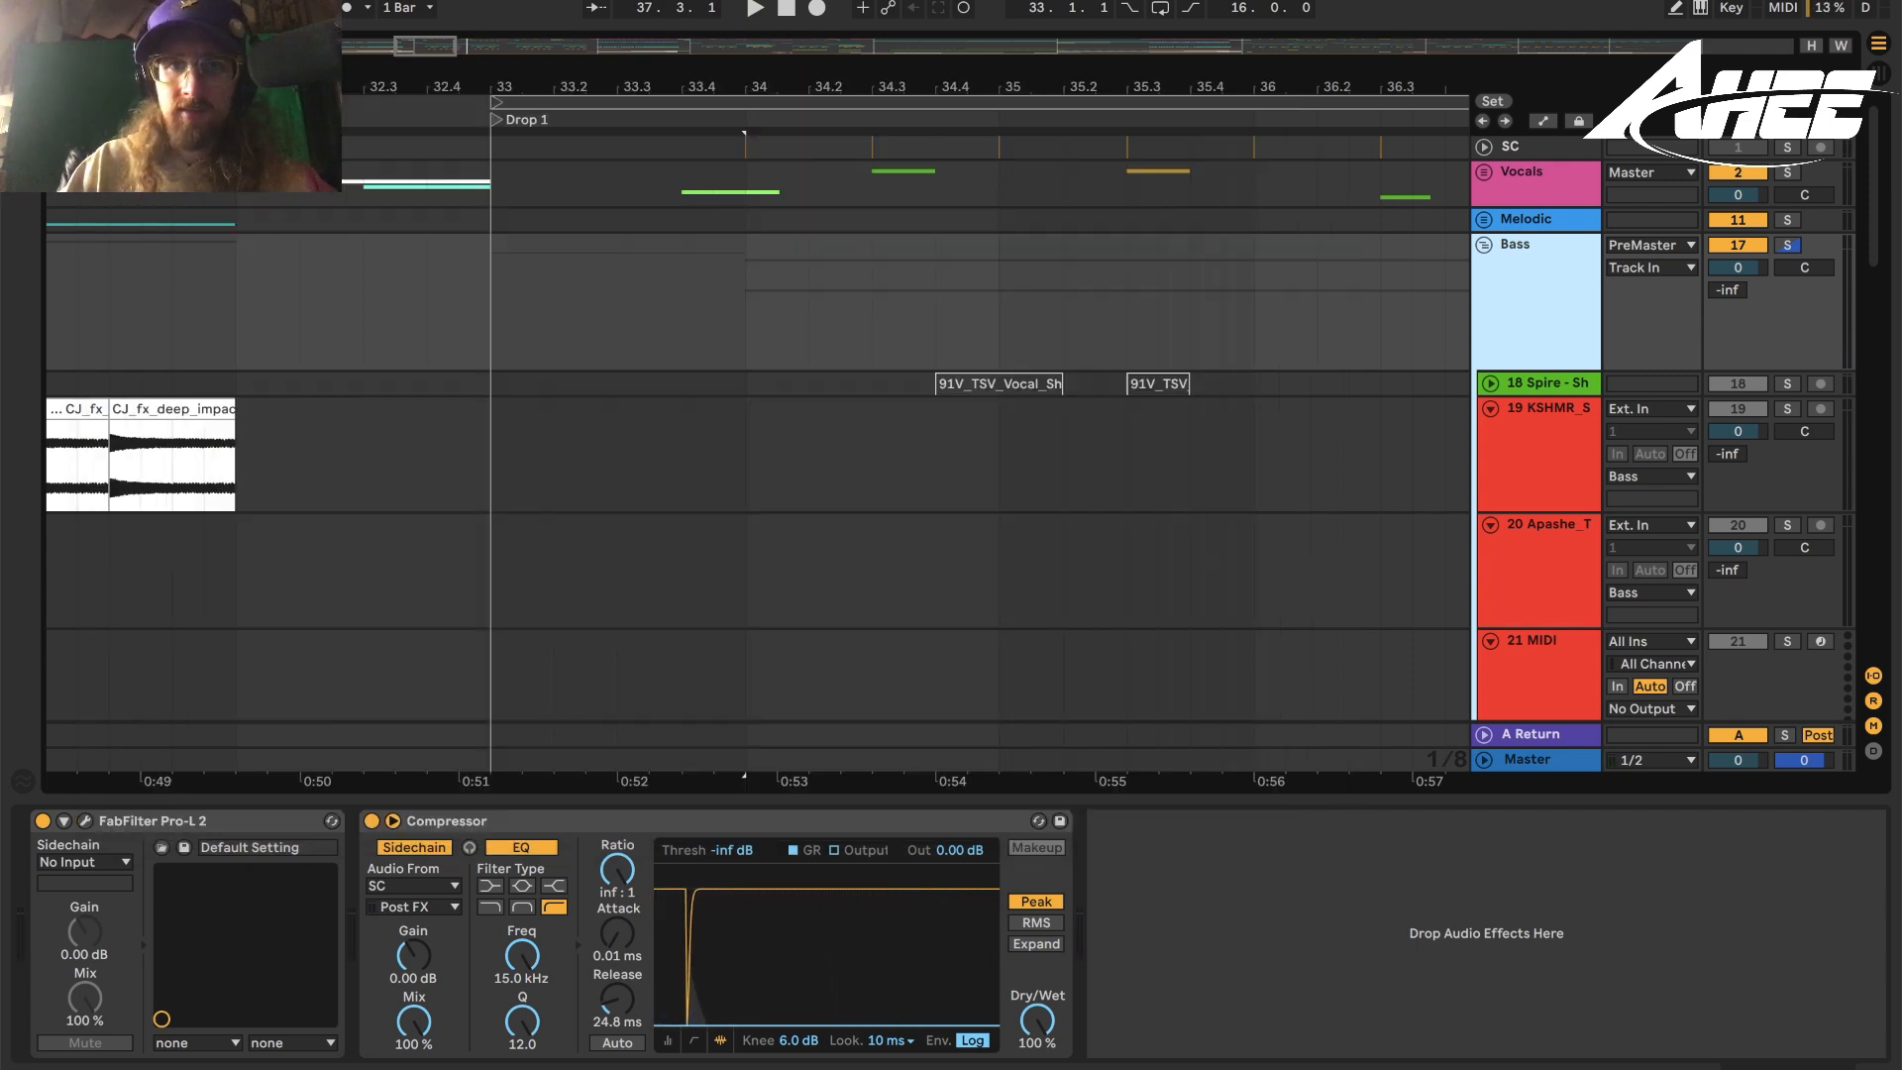
Solo the Bass group as a whole, fold it, and unfold and select the Melodic group.
{"action": "scroll", "coordinate": [1096, 472], "scroll_direction": "down", "scroll_amount": 1}
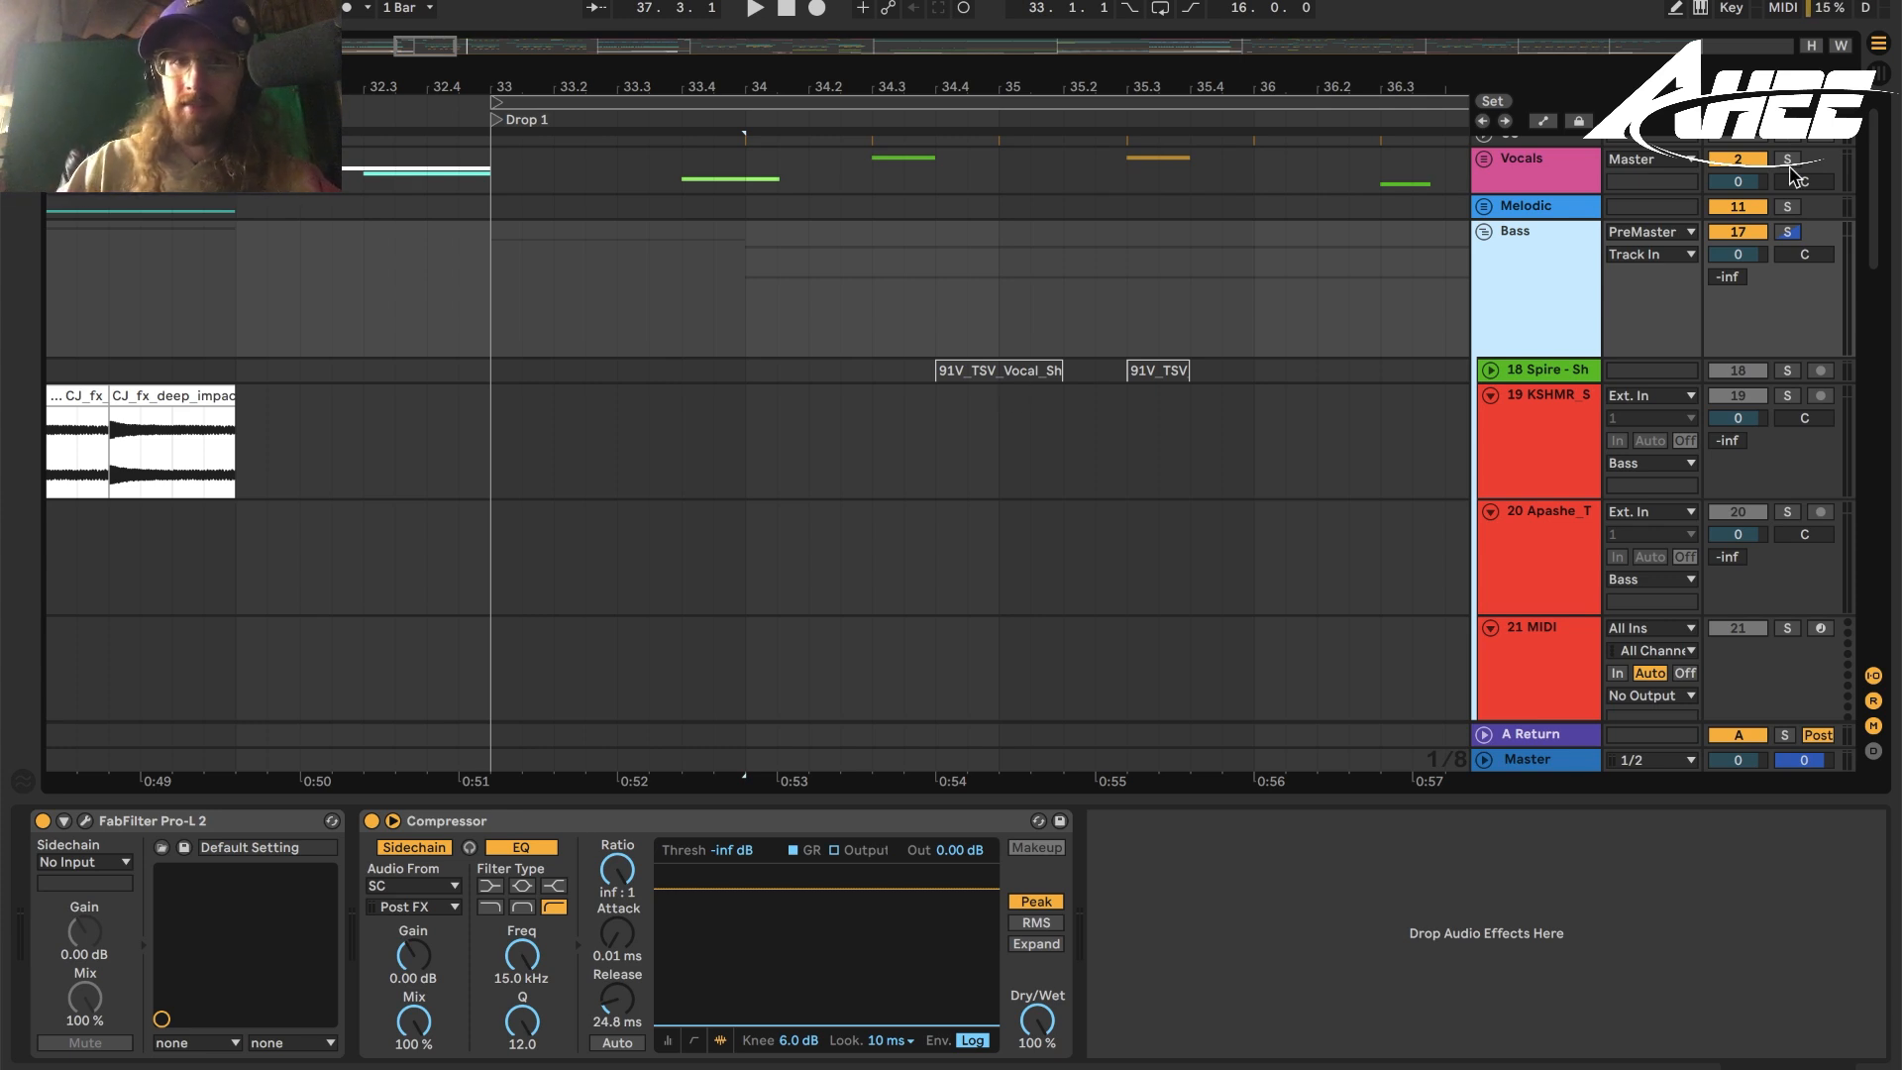
{"action": "left_click", "coordinate": [1789, 232]}
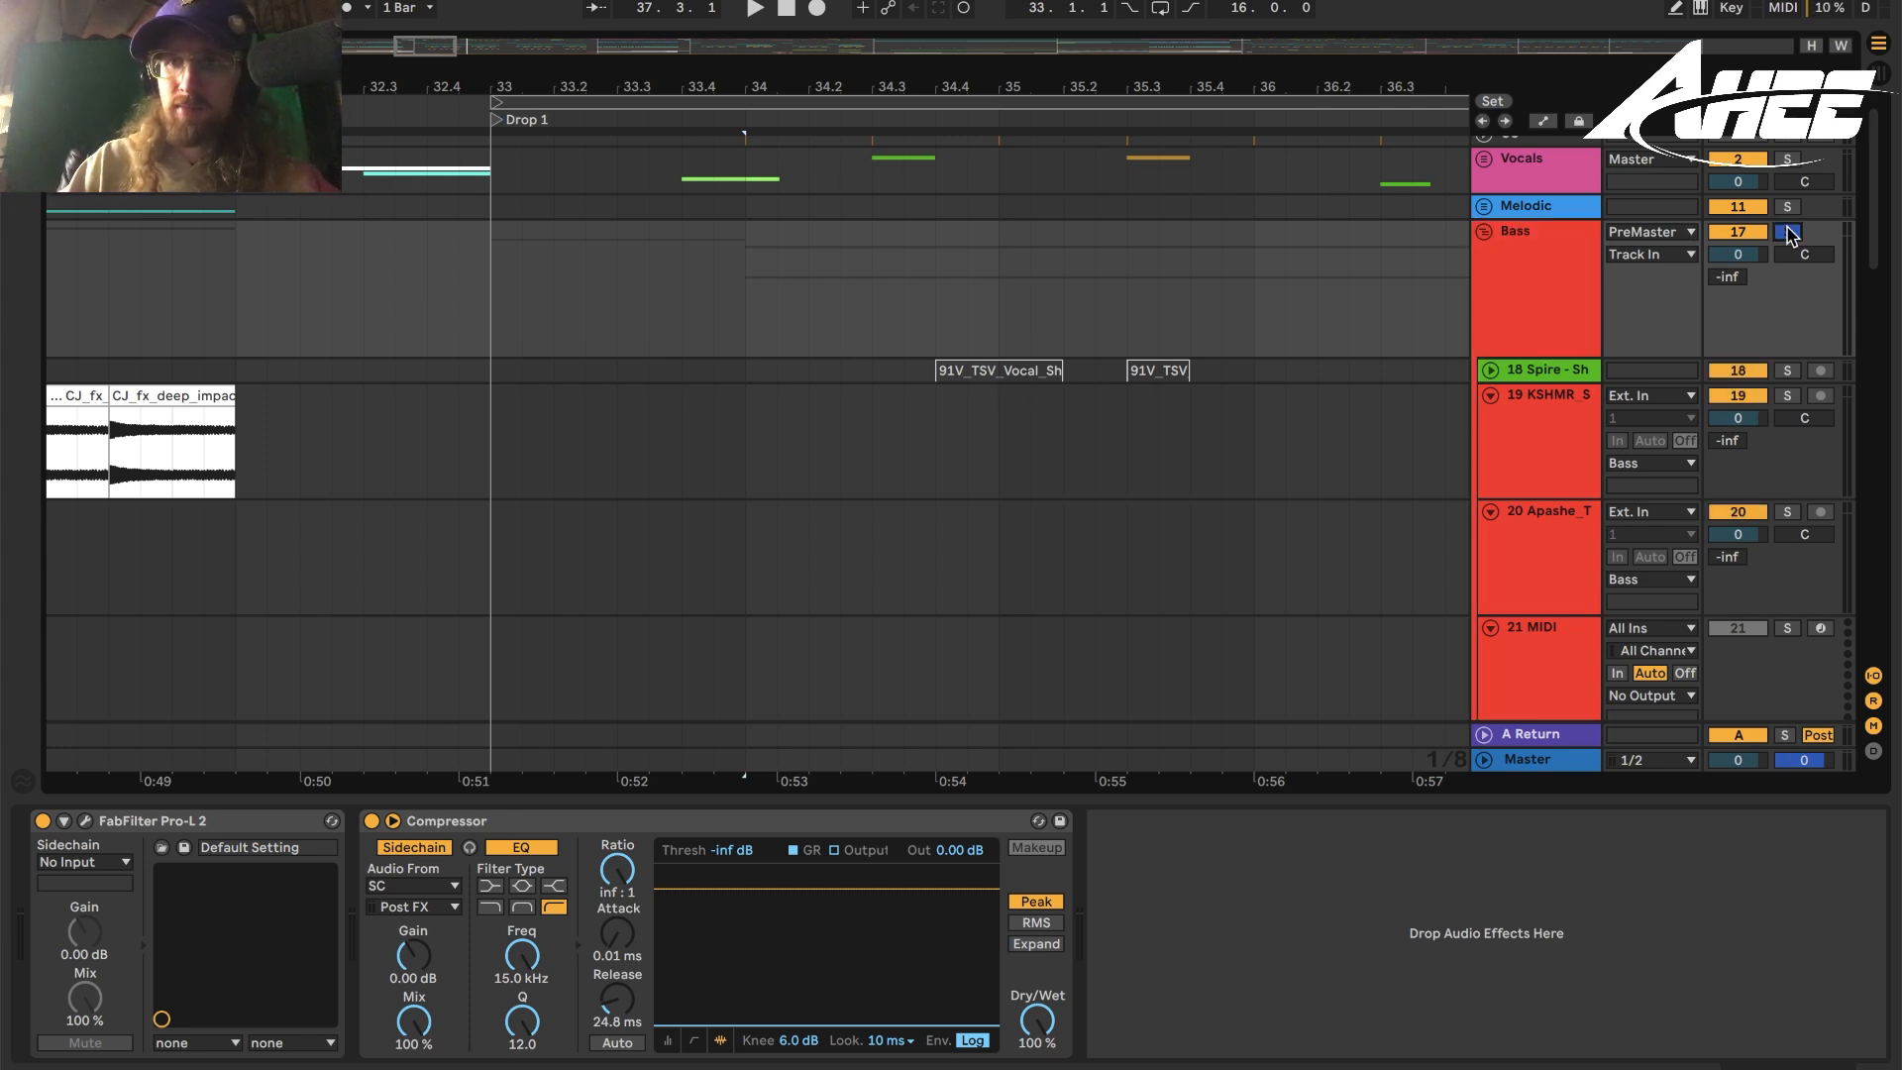
{"action": "left_click", "coordinate": [1485, 232]}
{"action": "left_click", "coordinate": [1482, 221]}
{"action": "left_click", "coordinate": [1561, 235]}
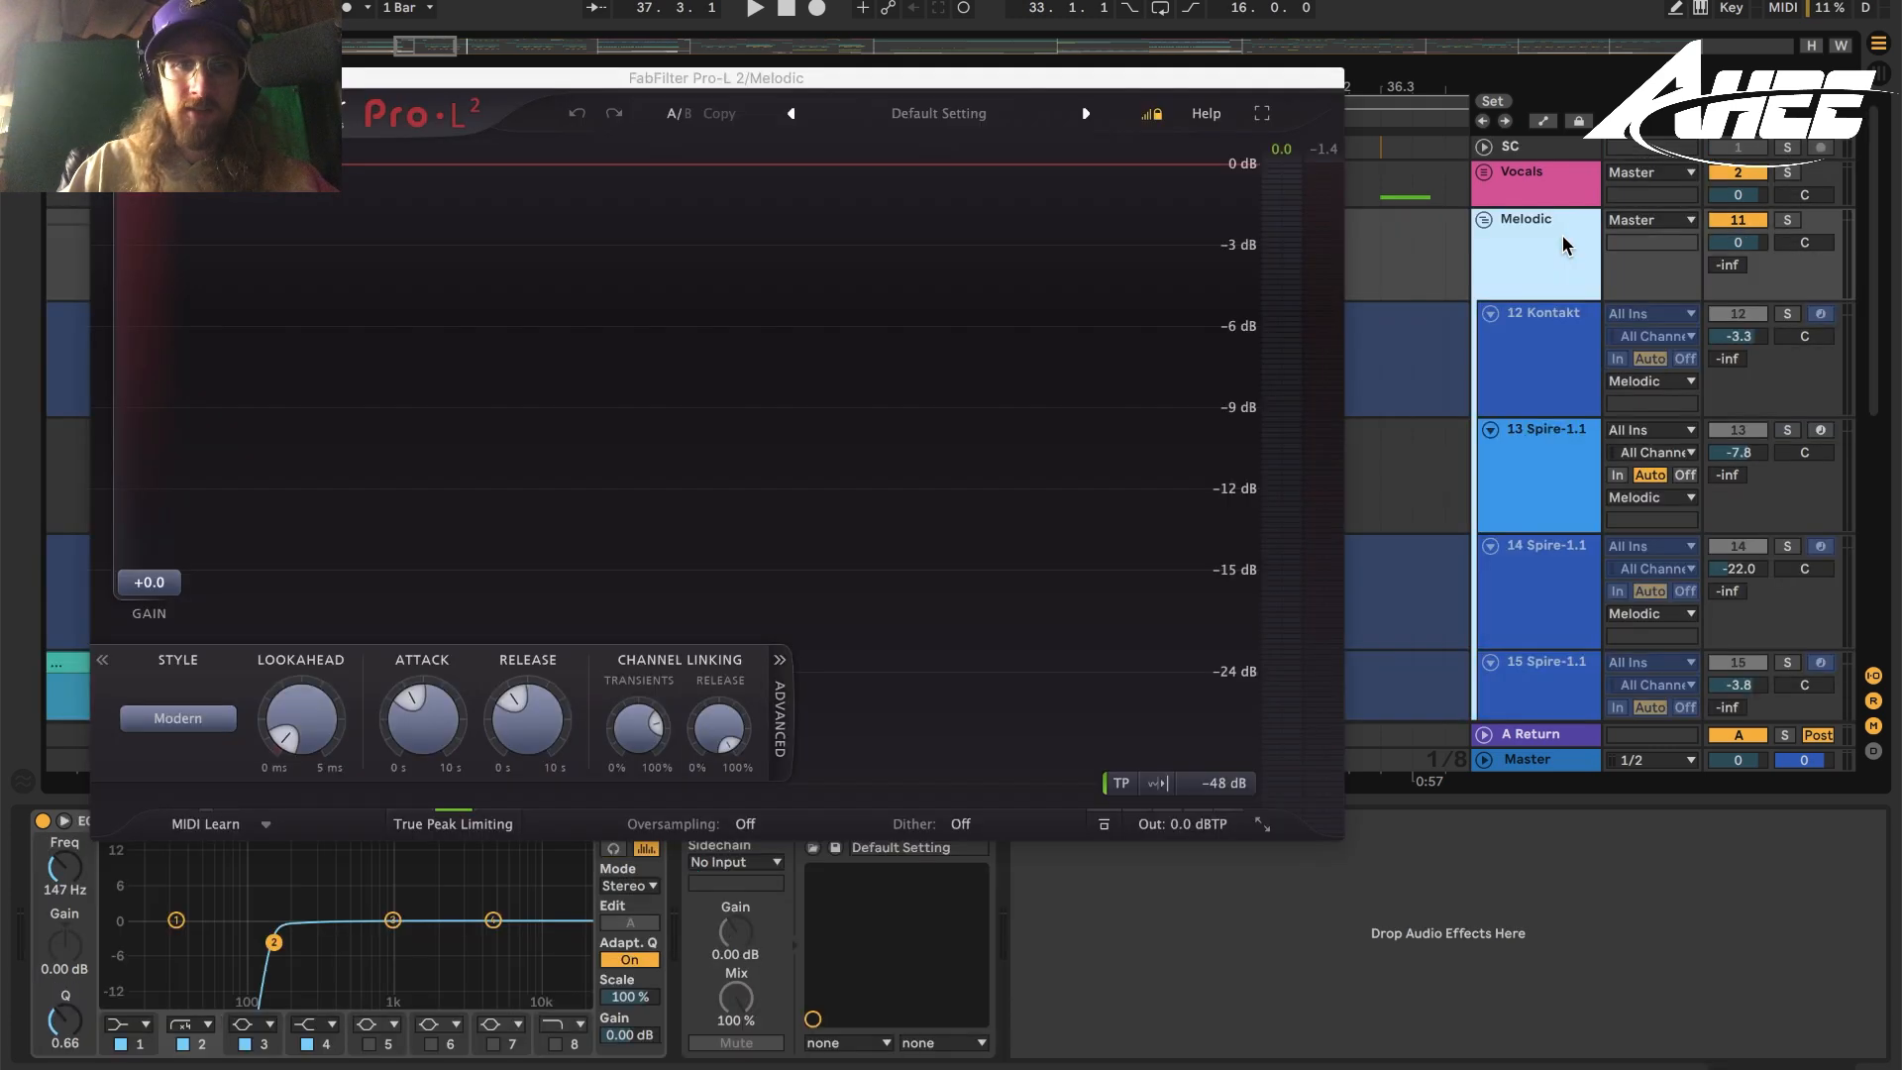
Move the Melodic group's Pro-L 2 window around the arrangement and close it.
{"action": "left_click_drag", "start_coordinate": [905, 87], "coordinate": [942, 715]}
{"action": "left_click_drag", "start_coordinate": [807, 707], "coordinate": [1092, 45]}
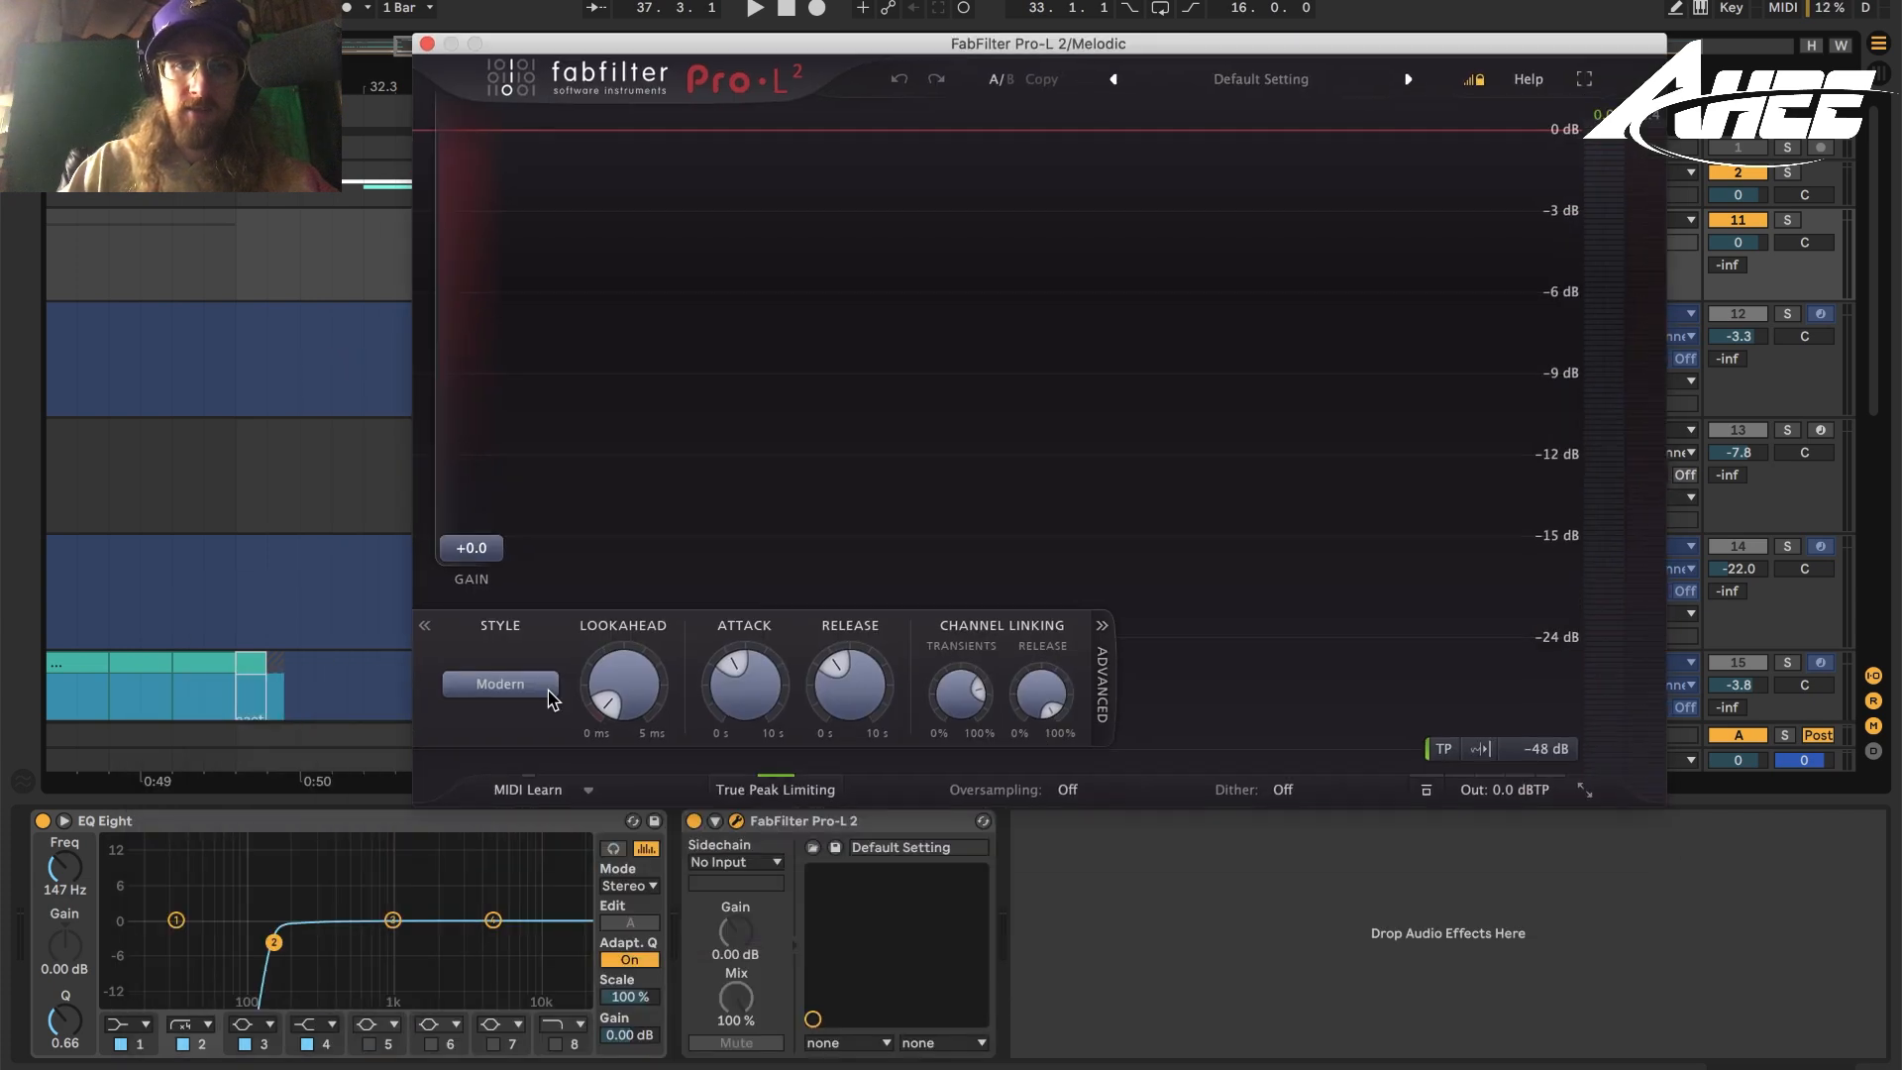
{"action": "left_click", "coordinate": [427, 44]}
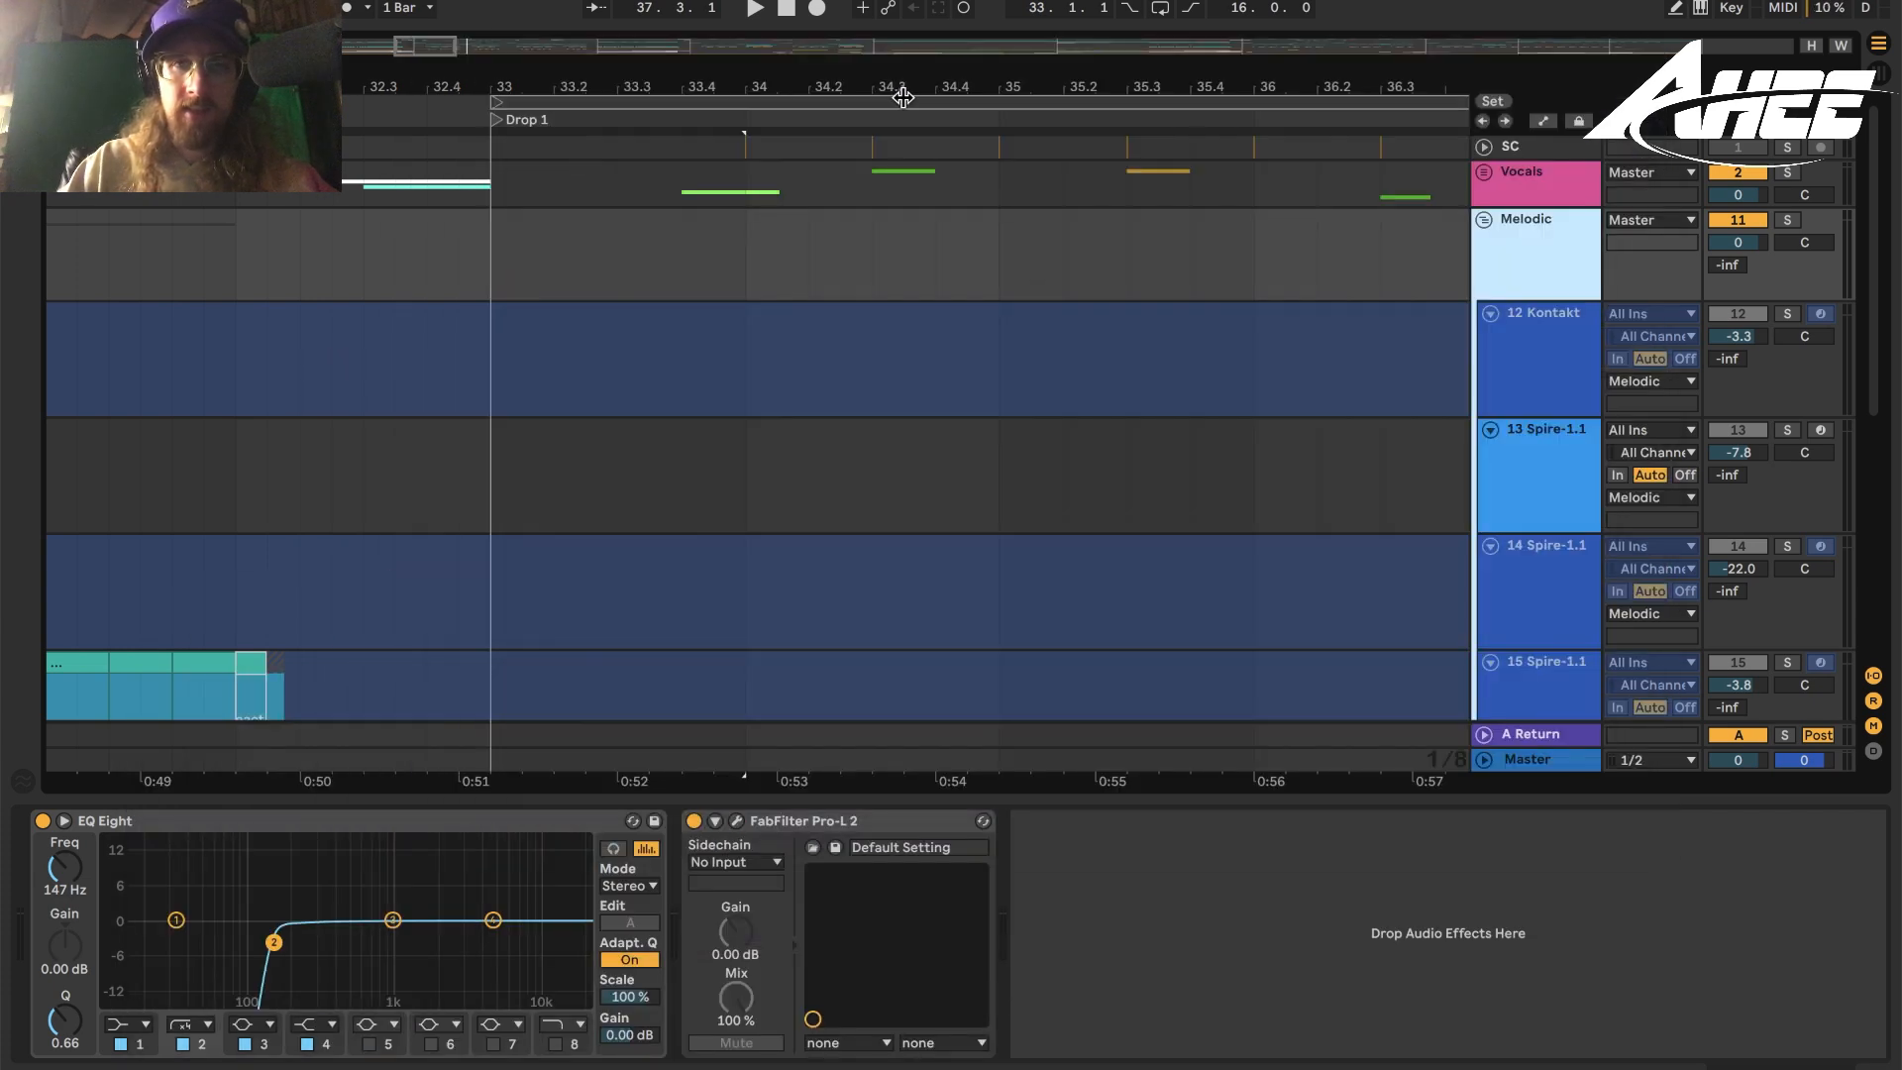
Examine the build 2 clips on 15 Spire-1.1 and 16 WUKI from bar 49 onward.
{"action": "left_click_drag", "start_coordinate": [1027, 72], "coordinate": [602, 374]}
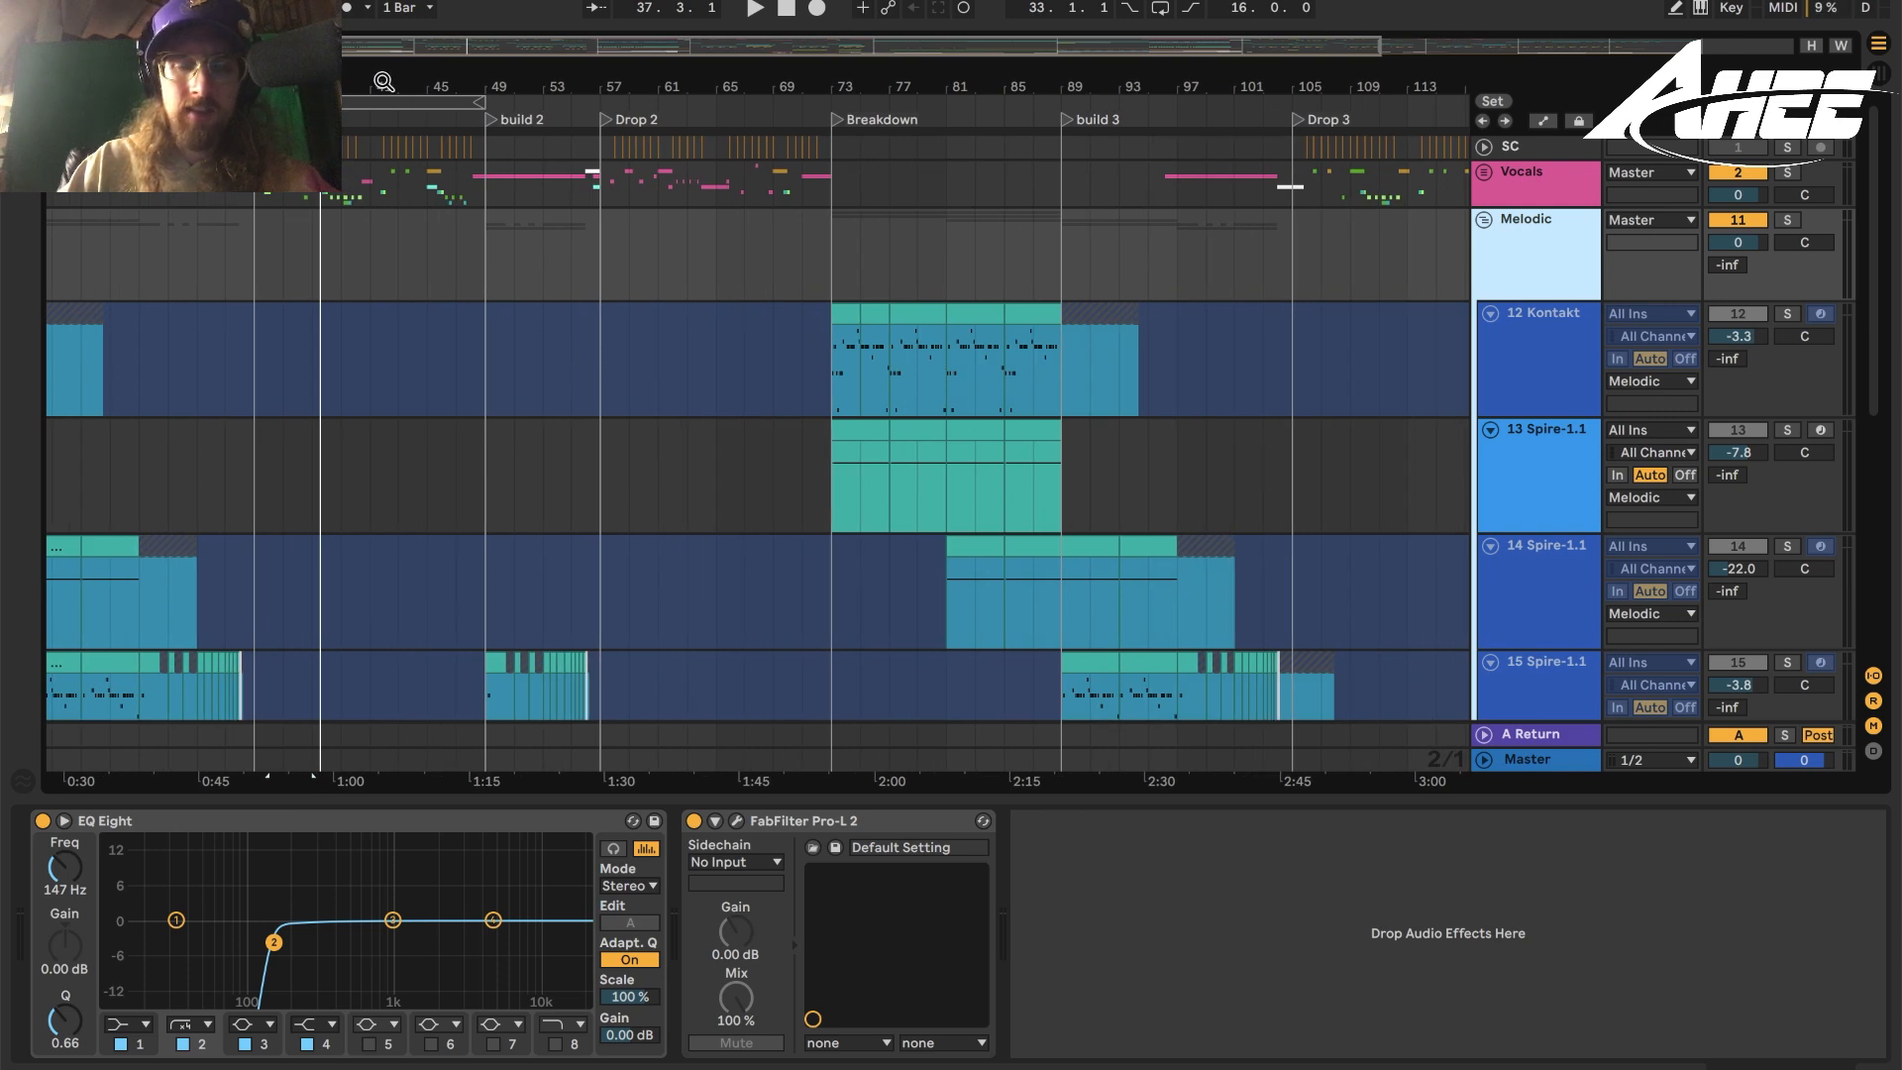
{"action": "left_click_drag", "start_coordinate": [384, 81], "coordinate": [426, 178]}
{"action": "scroll", "coordinate": [802, 401], "scroll_direction": "down", "scroll_amount": 5}
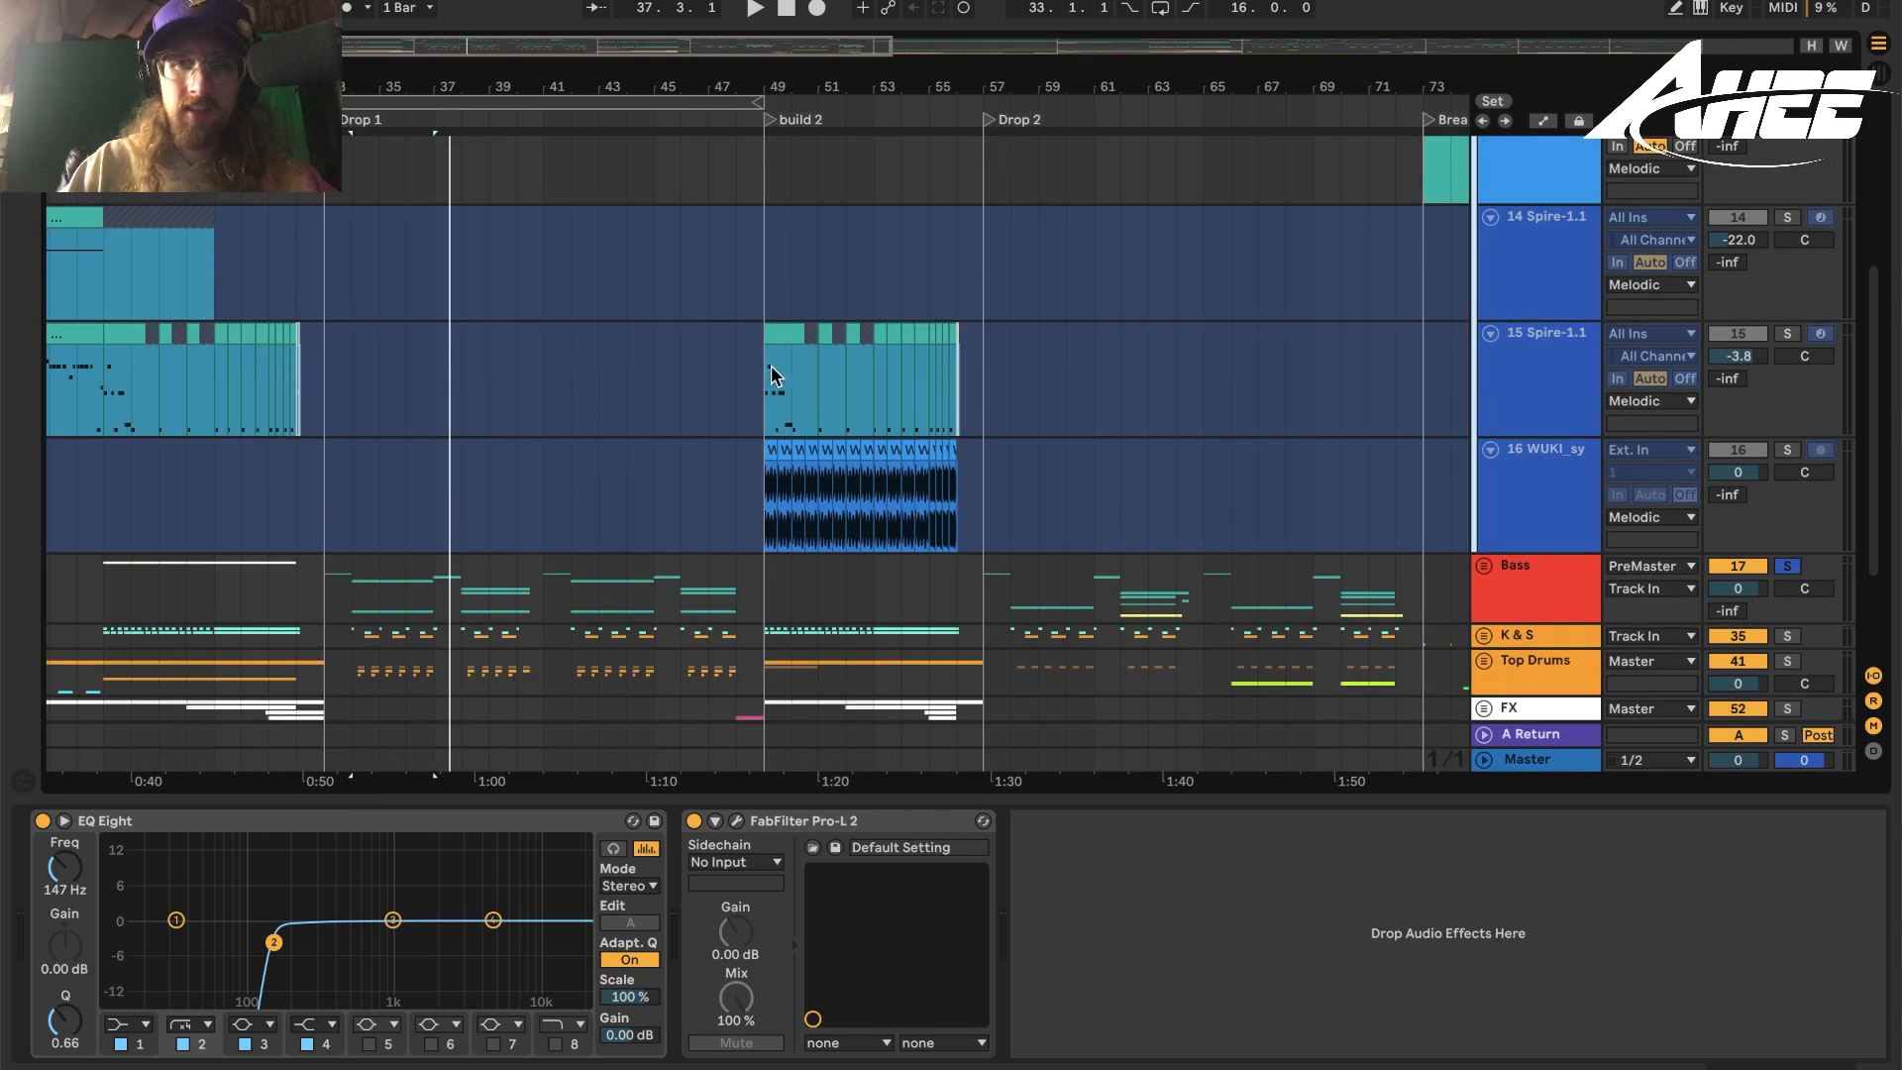
{"action": "left_click", "coordinate": [767, 406]}
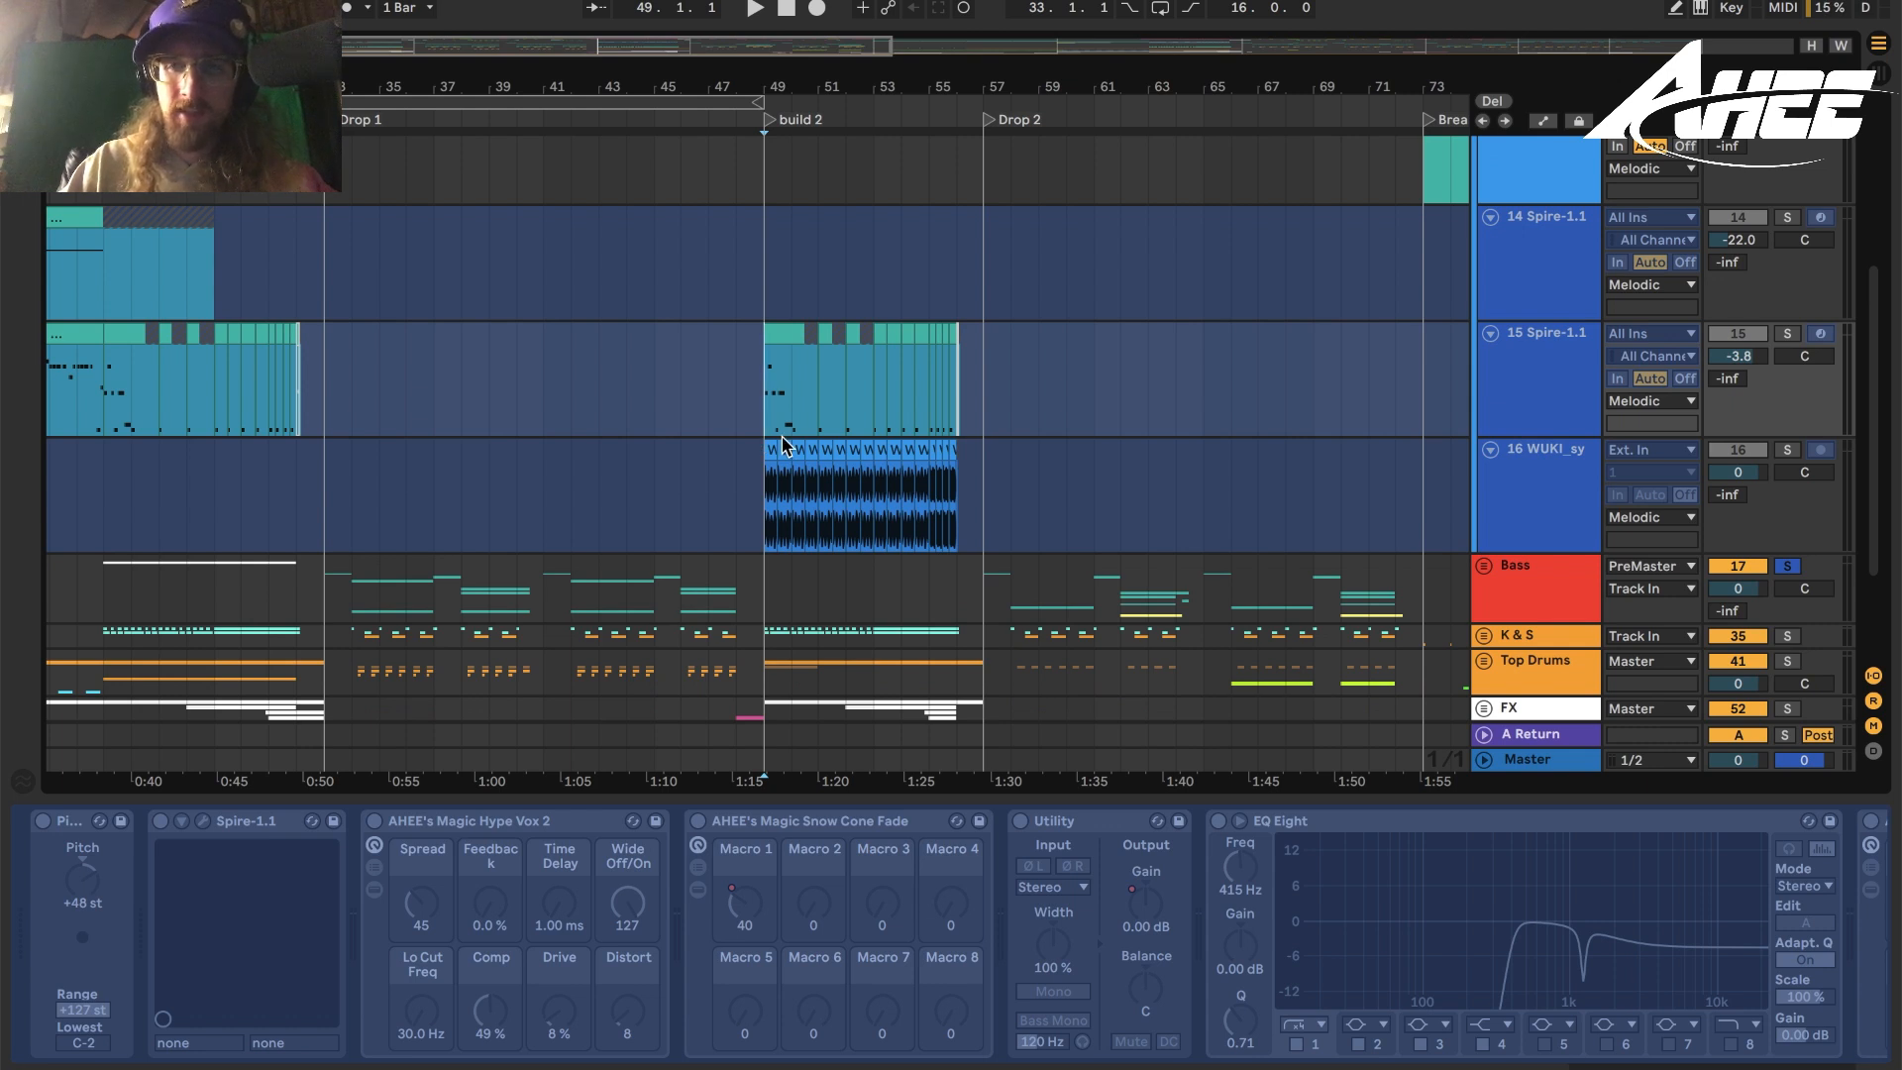
{"action": "left_click_drag", "start_coordinate": [788, 89], "coordinate": [775, 79]}
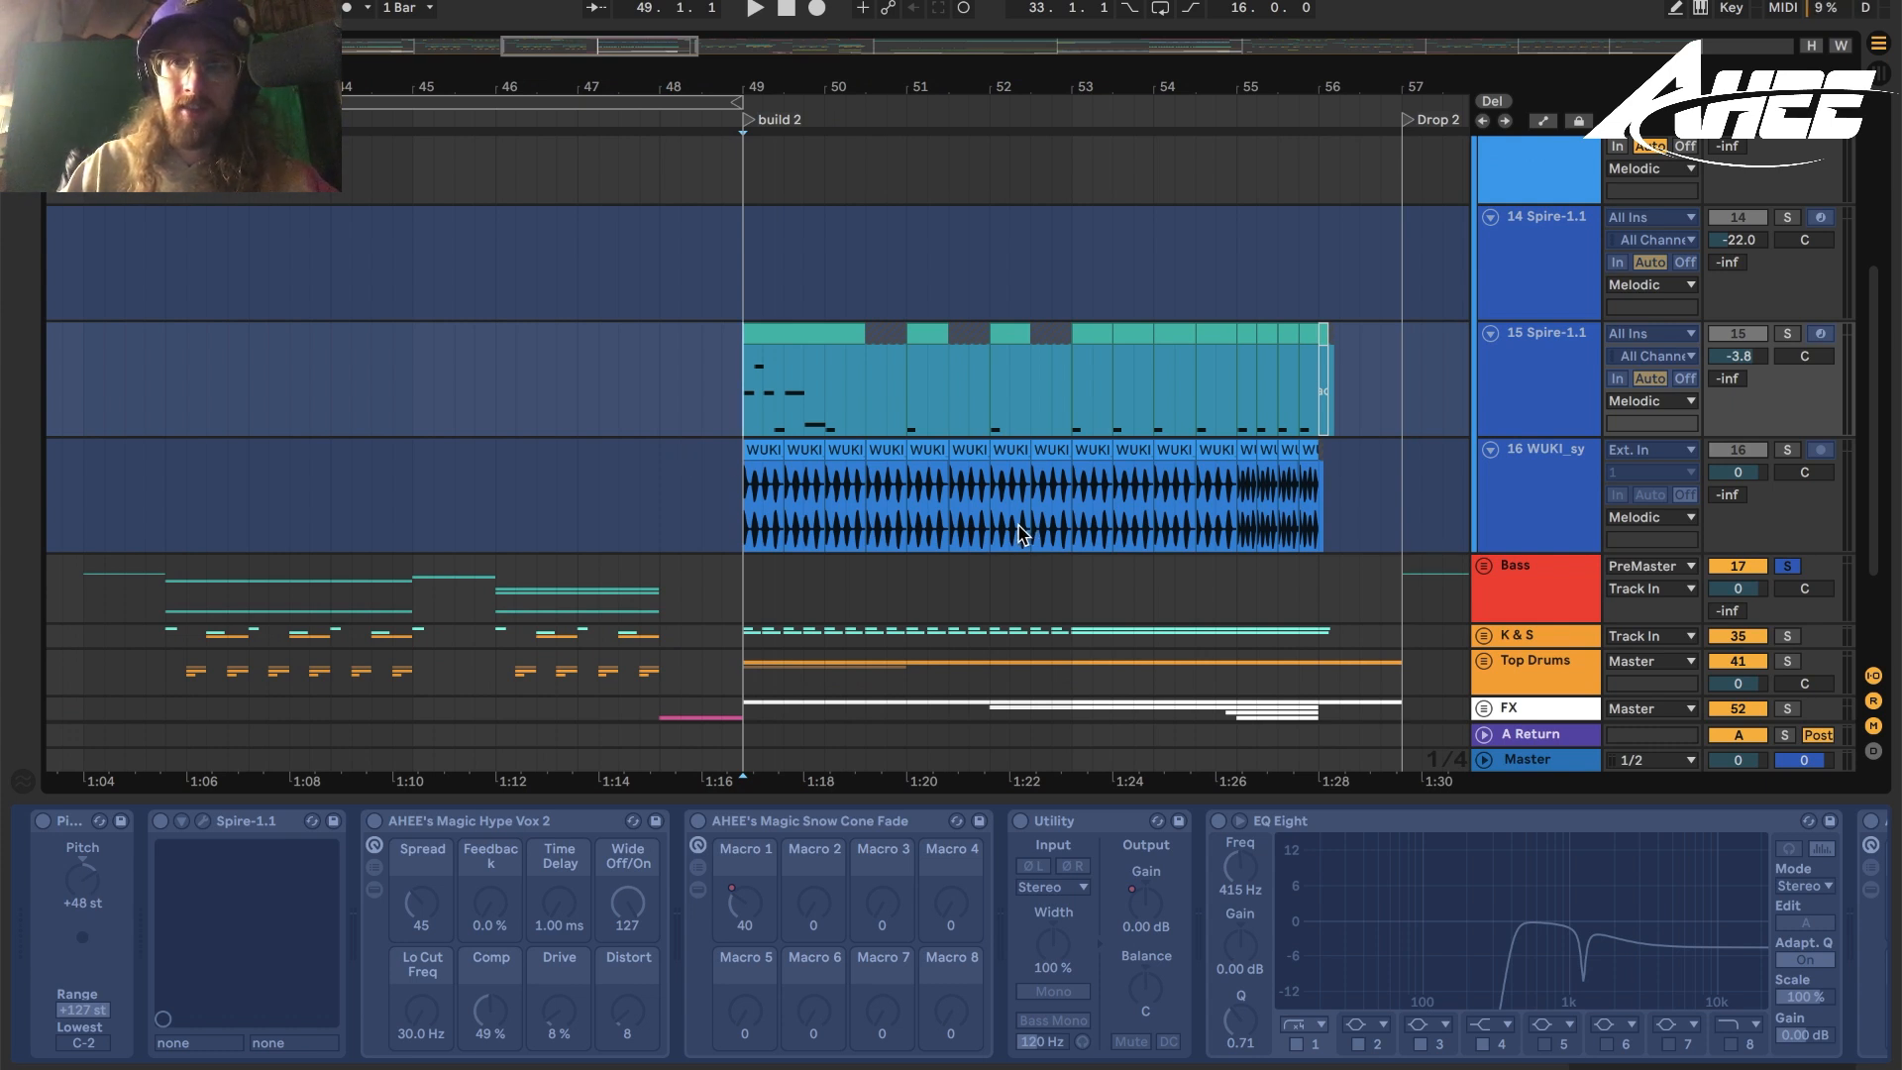
{"action": "left_click_drag", "start_coordinate": [743, 465], "coordinate": [783, 463]}
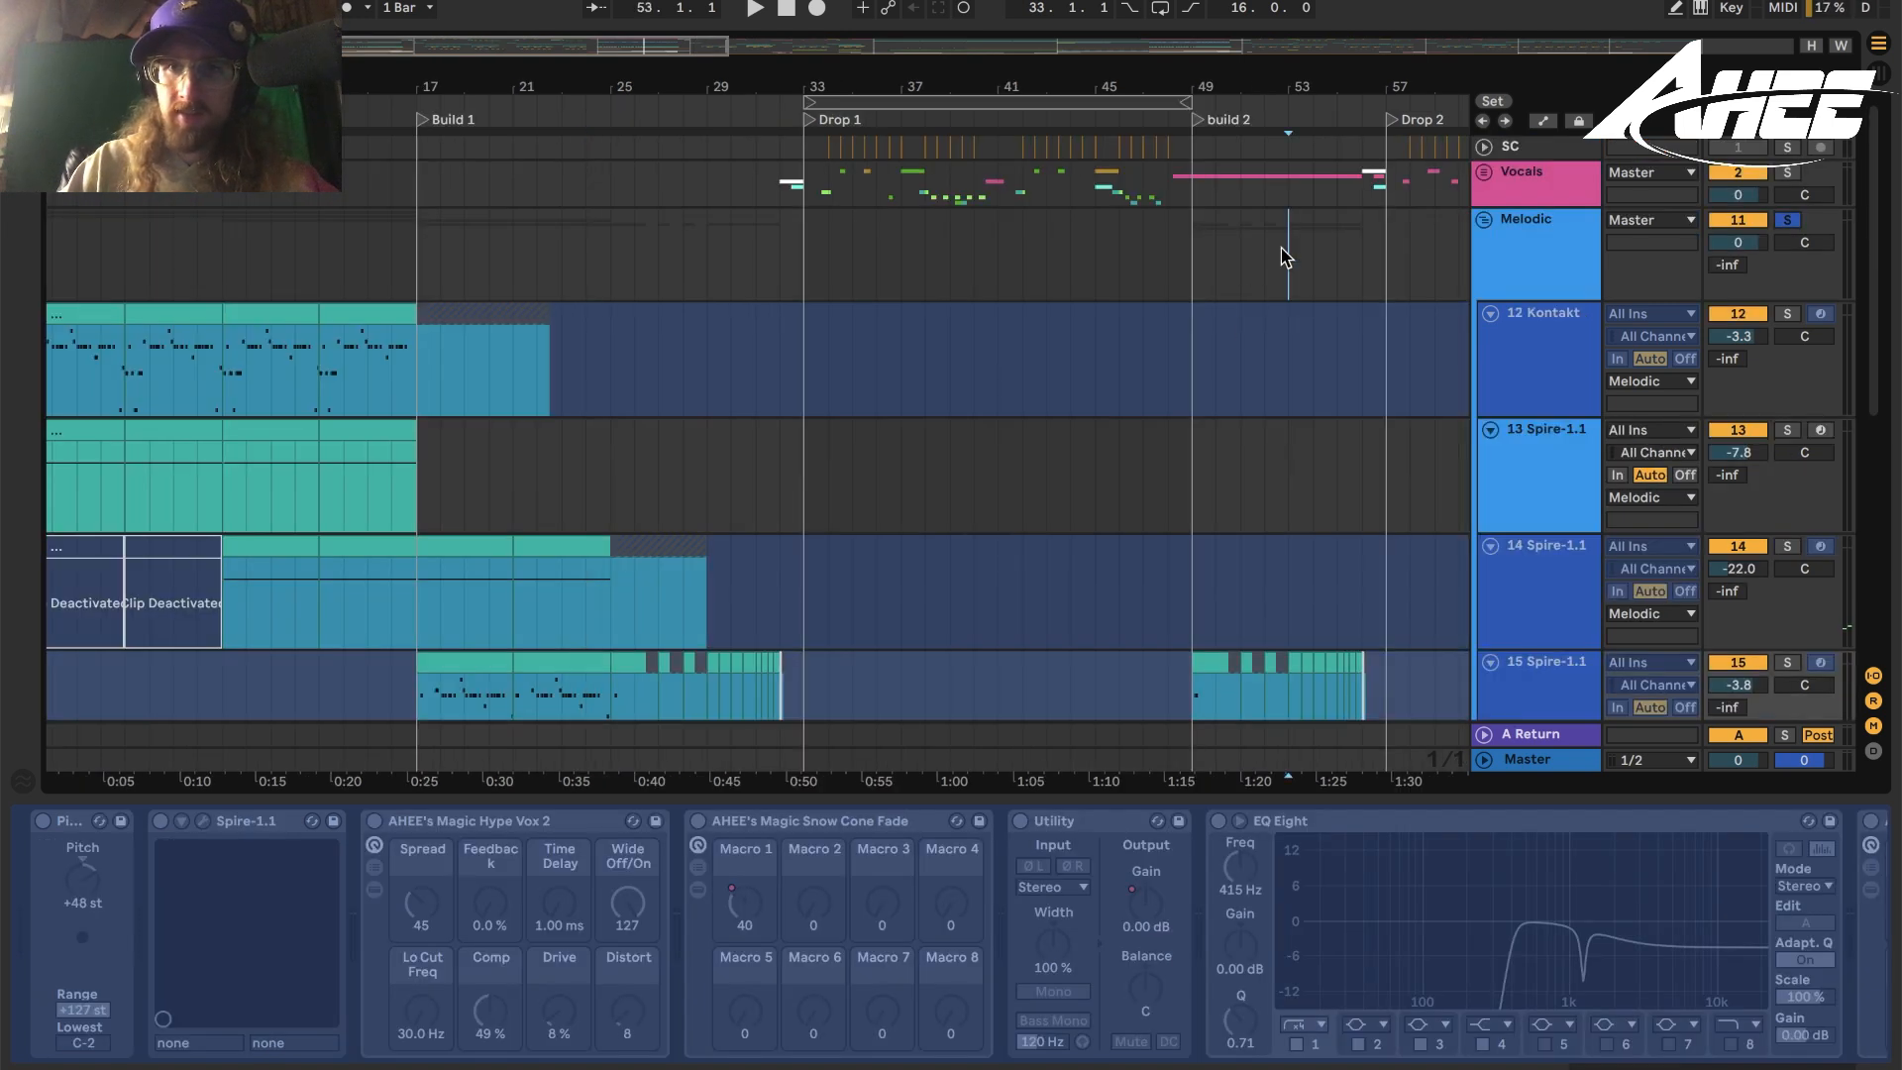
Play the soloed Melodic group from bar 53 and again from bar 49, watching the limiting in its Pro-L 2.
{"action": "left_click", "coordinate": [1285, 255]}
{"action": "key", "text": "space"}
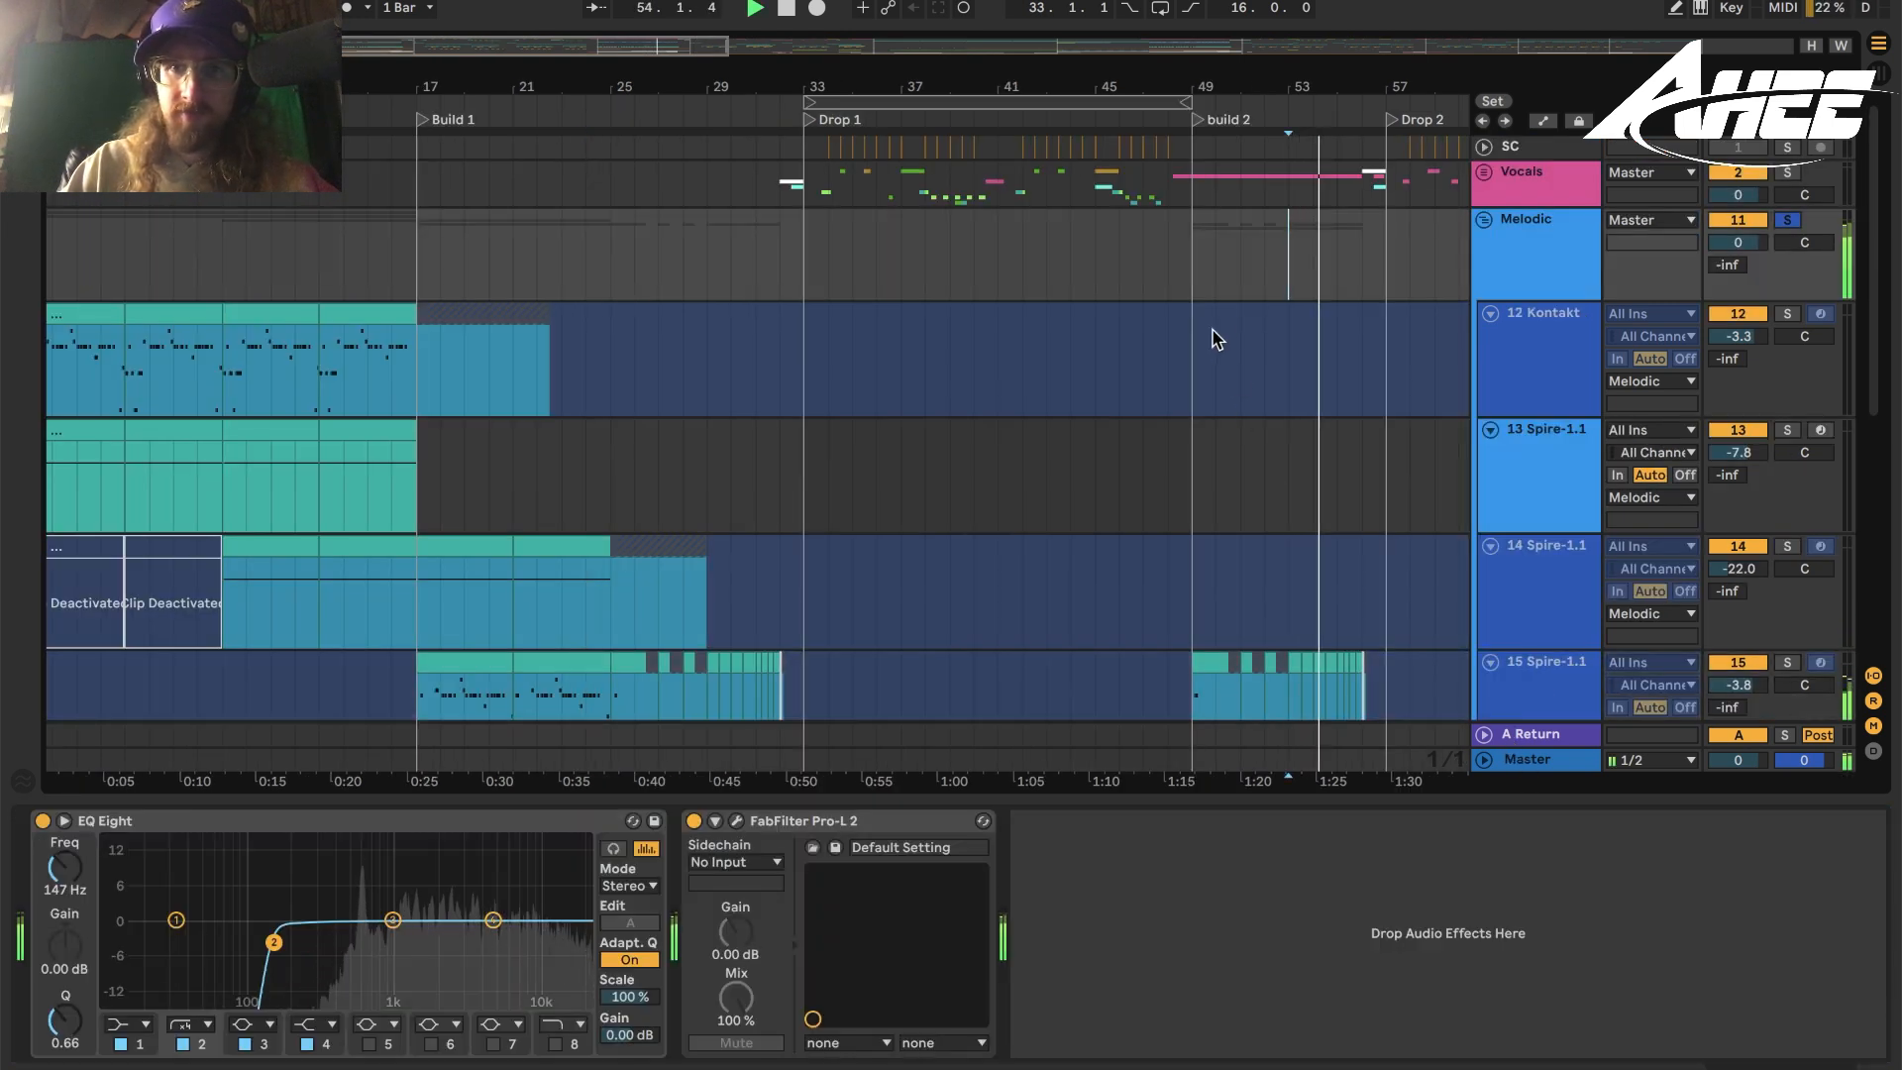
{"action": "left_click", "coordinate": [1192, 263]}
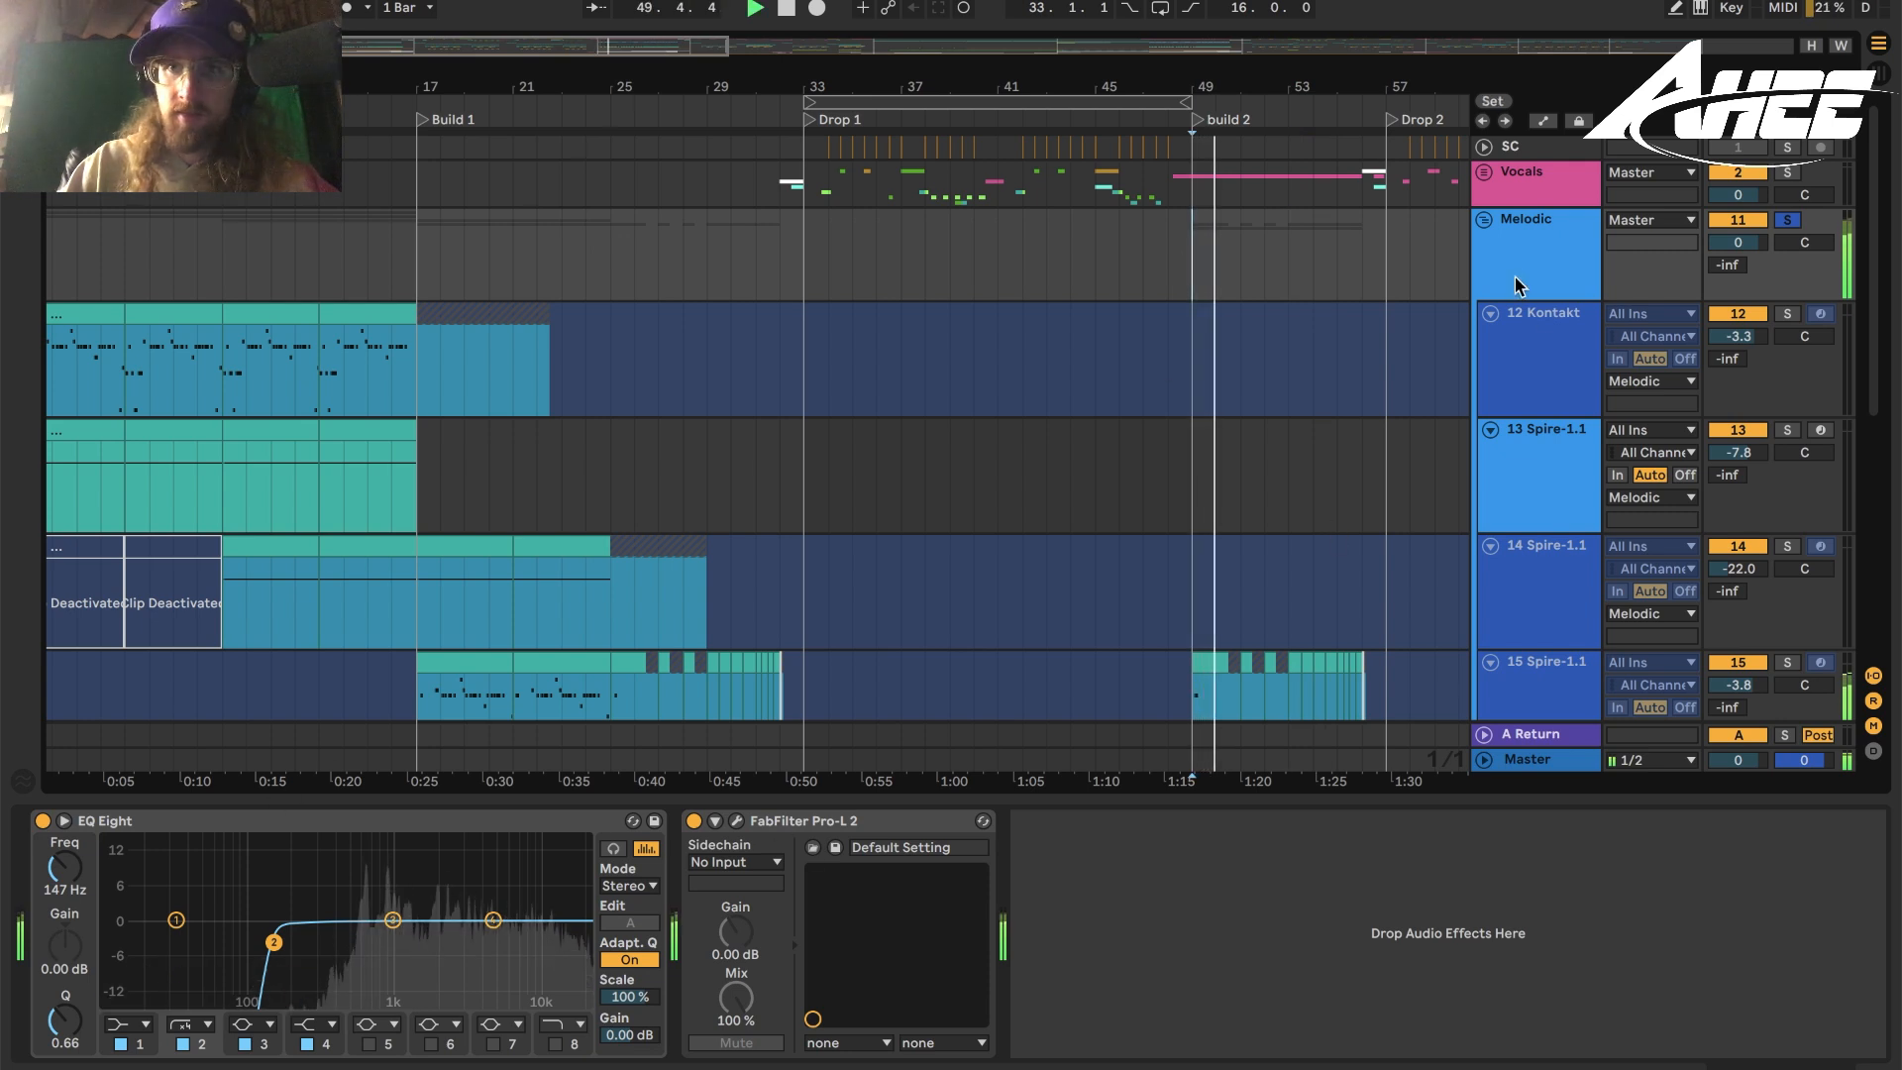
{"action": "left_click", "coordinate": [737, 819]}
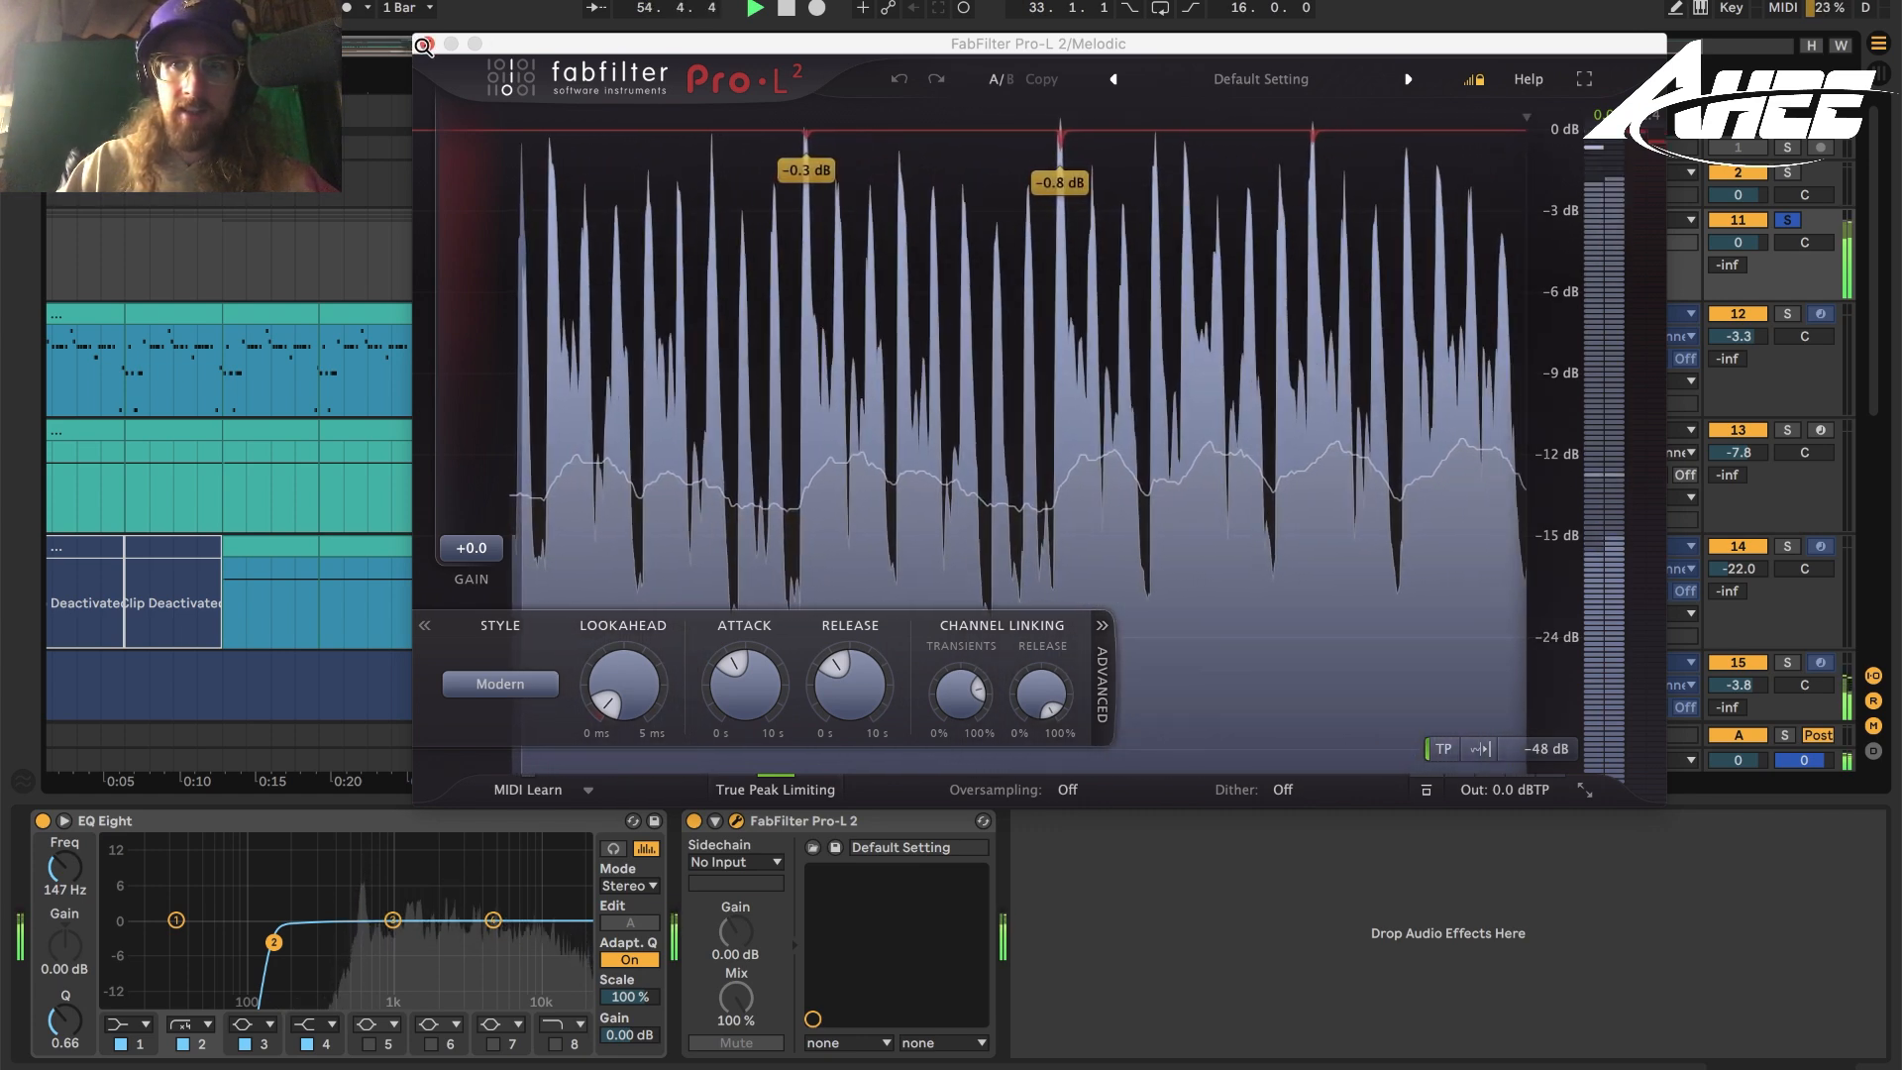
{"action": "left_click", "coordinate": [424, 45]}
{"action": "key", "text": "space"}
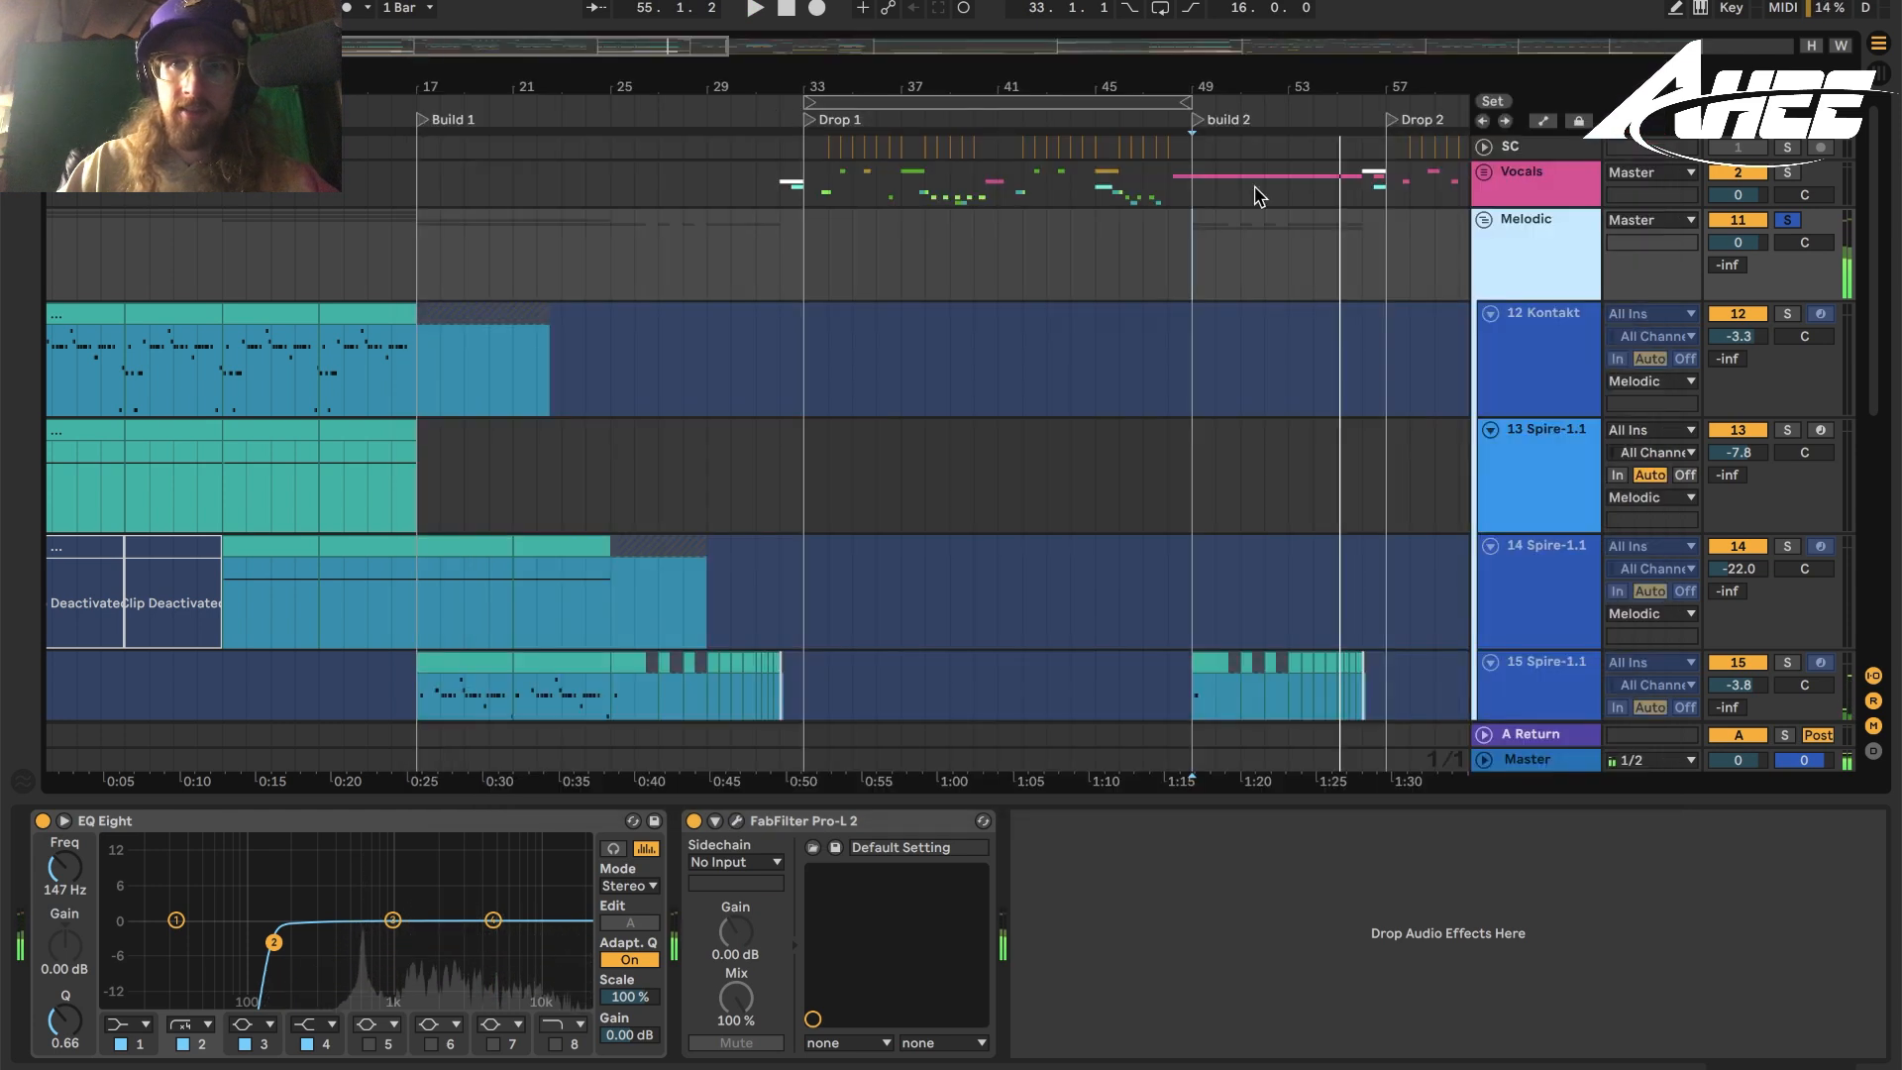
Fold the Melodic group and select the Vocals group to show its devices.
{"action": "left_click", "coordinate": [1484, 220]}
{"action": "left_click", "coordinate": [1483, 220]}
{"action": "left_click", "coordinate": [1484, 220]}
{"action": "left_click", "coordinate": [1551, 176]}
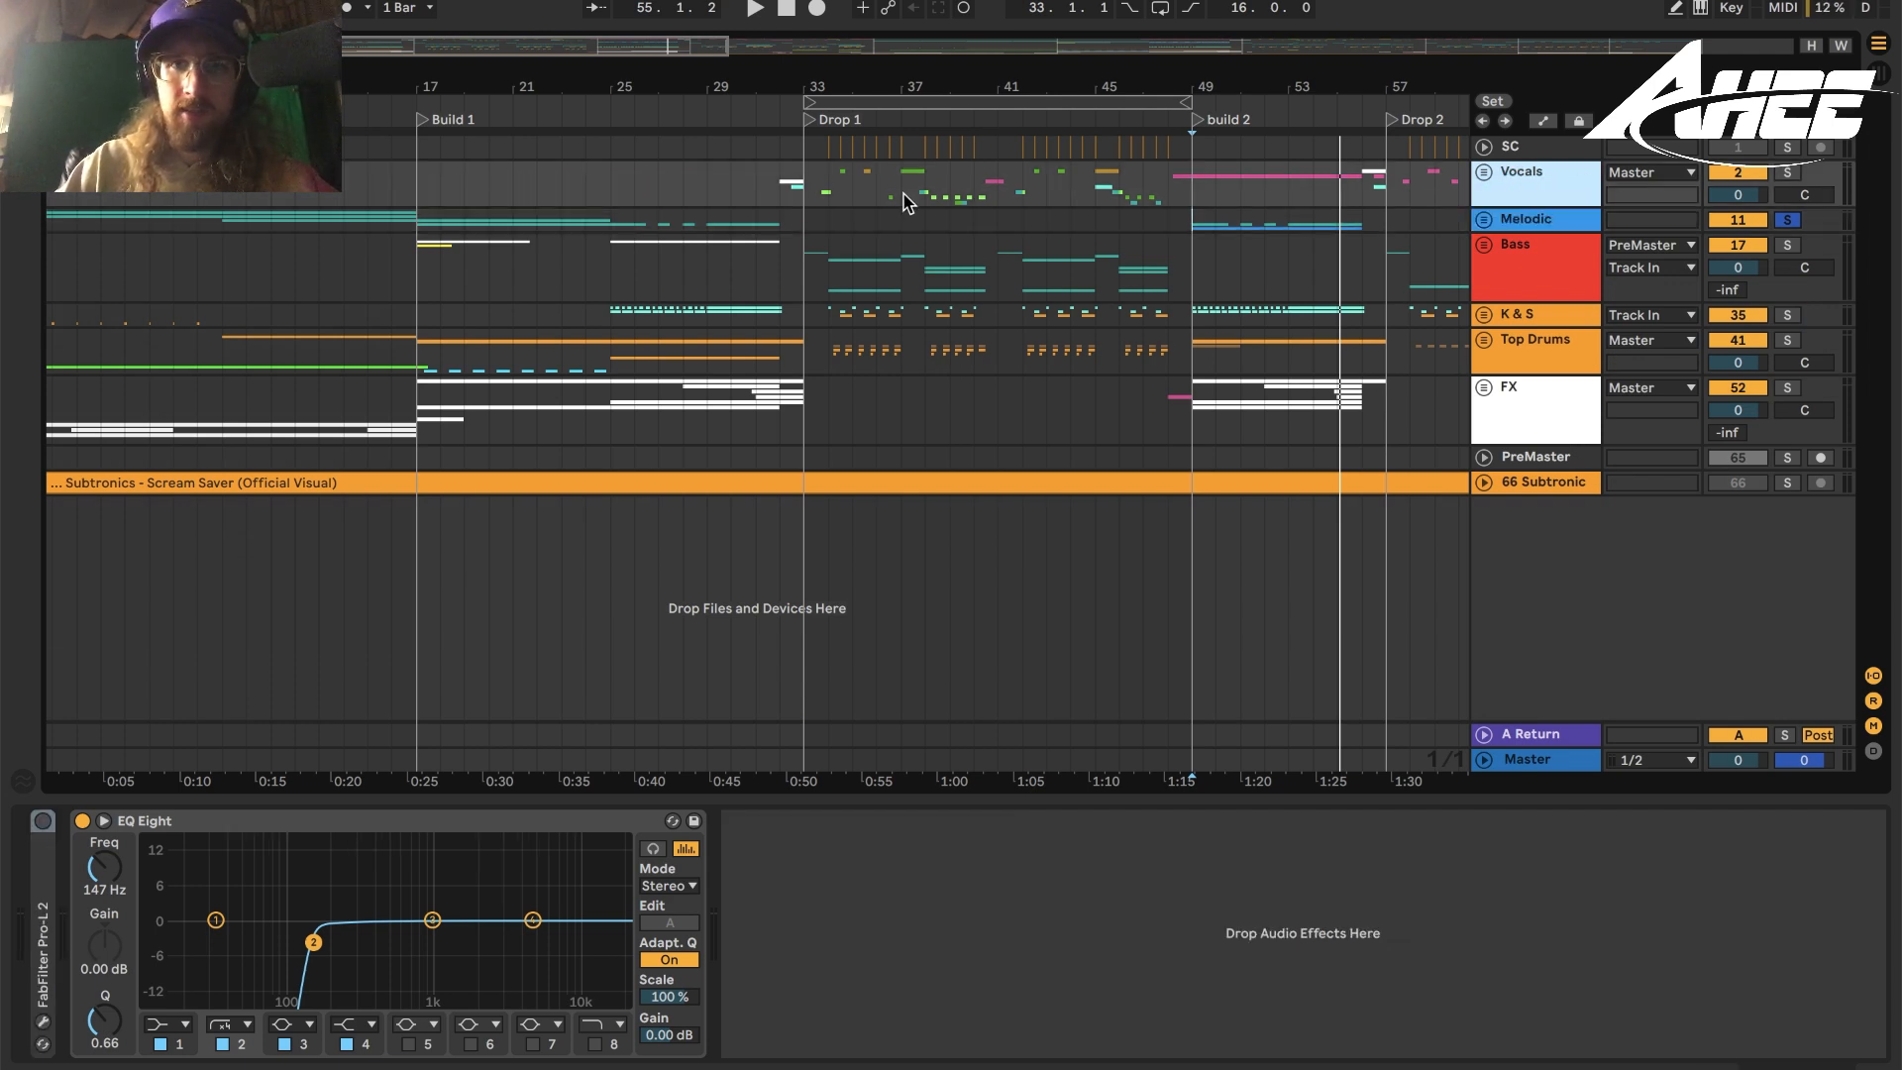
Set playback to start at bar 33, bring up the Master's Pro-L 2, and unsolo the Melodic group.
{"action": "left_click", "coordinate": [812, 202]}
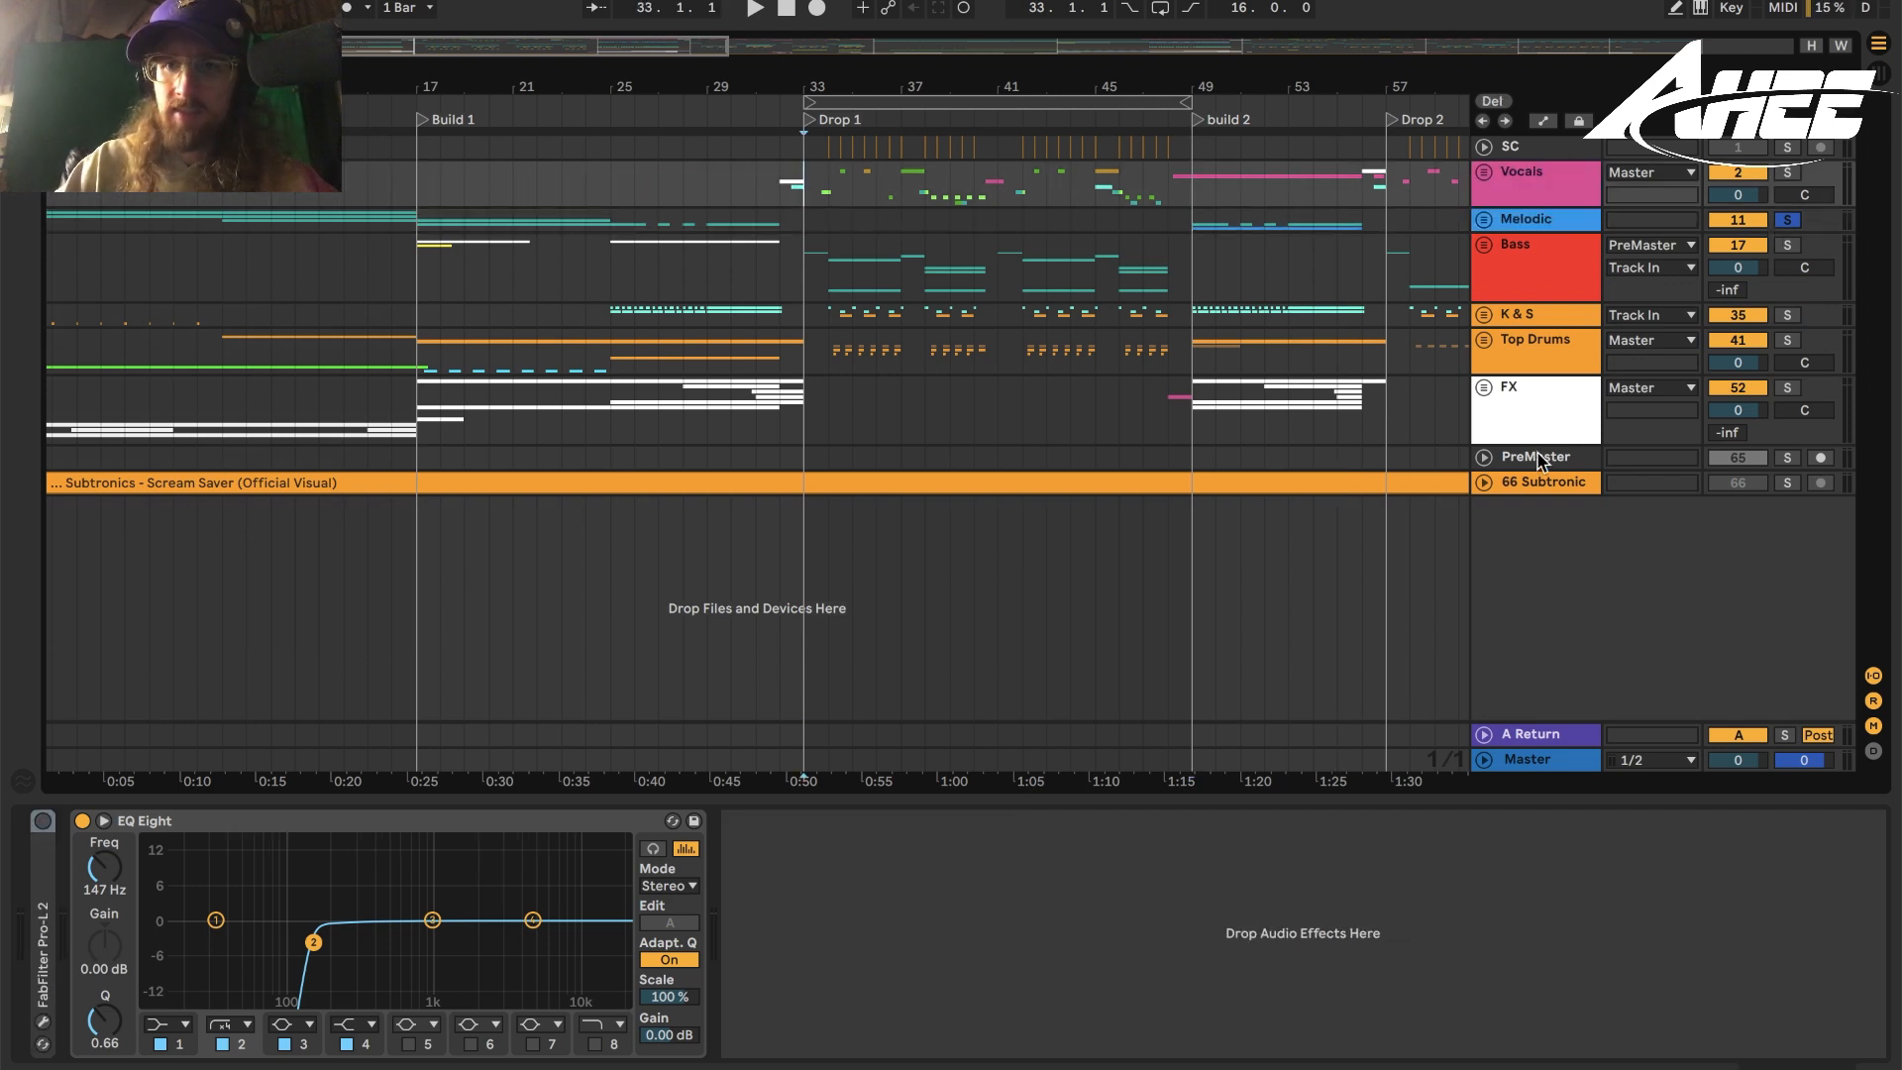
{"action": "left_click", "coordinate": [1547, 770]}
{"action": "left_click_drag", "start_coordinate": [617, 350], "coordinate": [657, 226]}
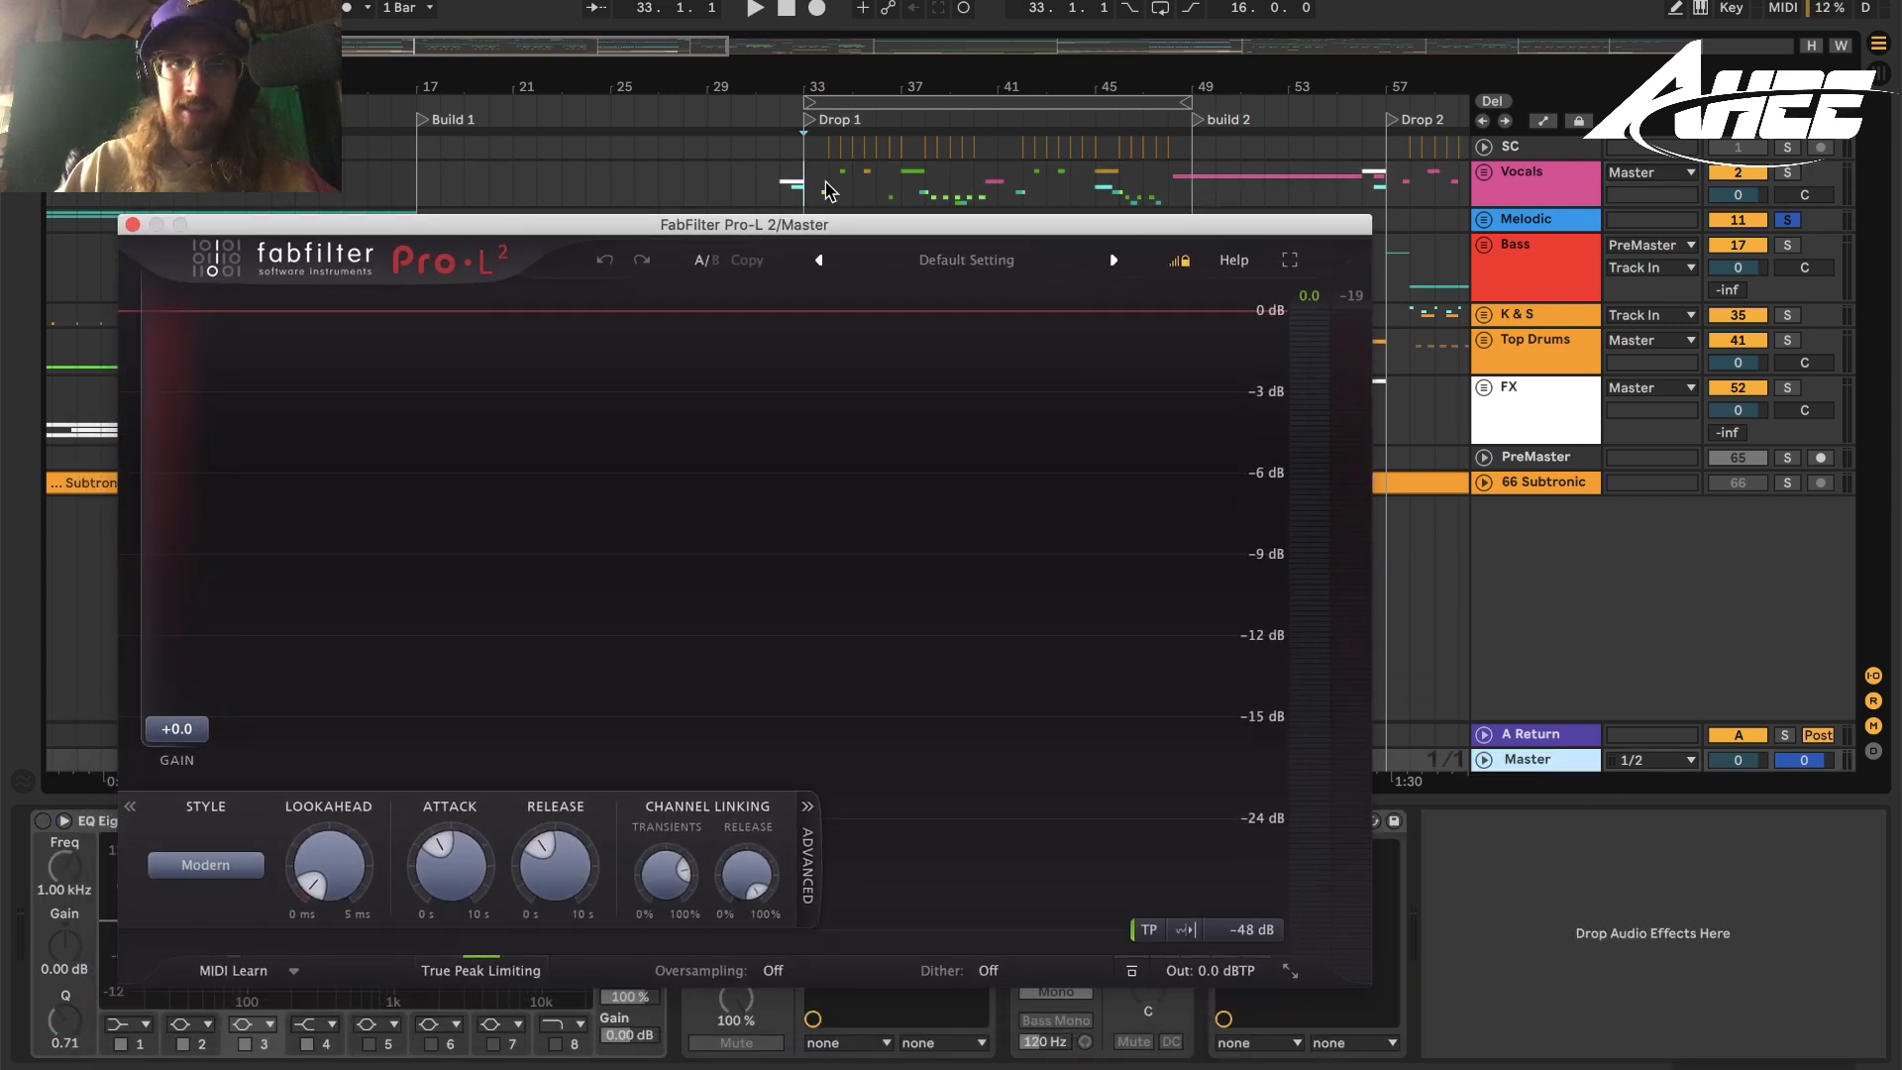
{"action": "left_click", "coordinate": [1783, 220]}
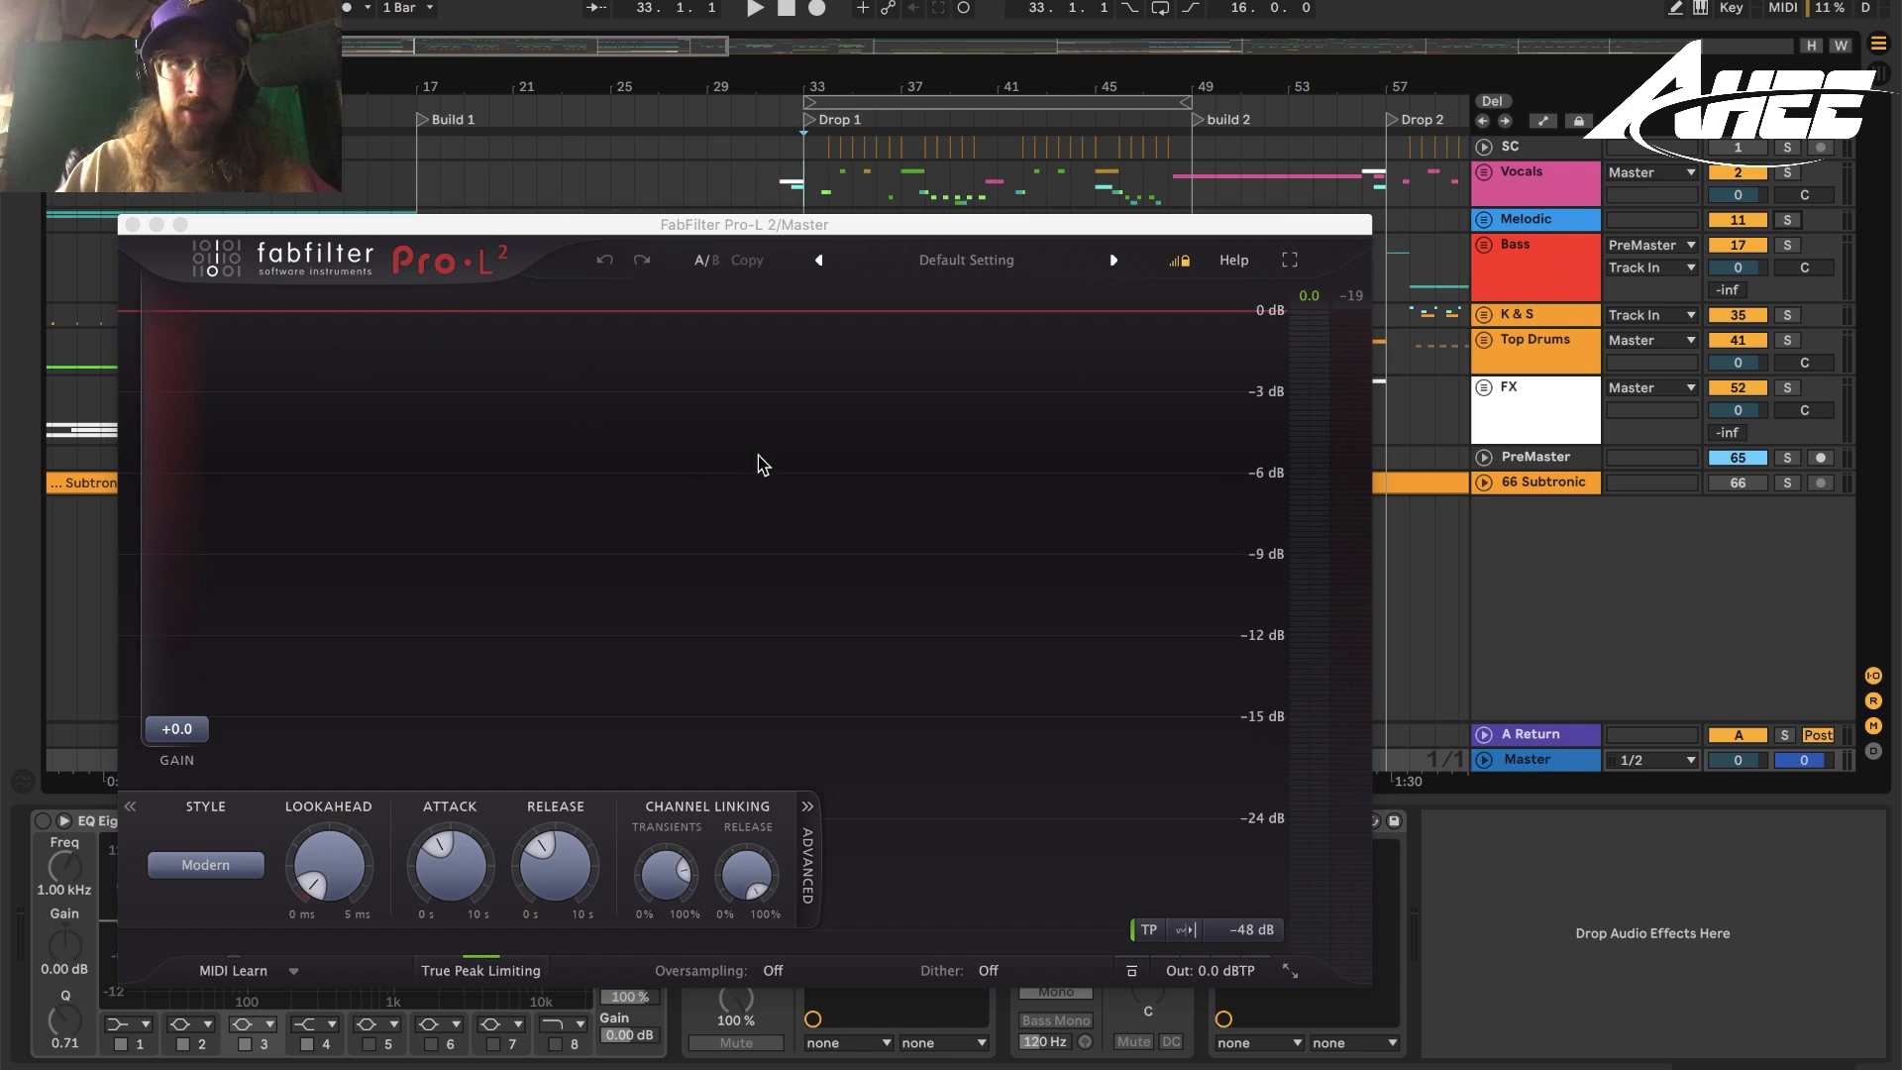
Play the full mix from Drop 1, stop and restart it, and watch the Master's Pro-L 2 limiting.
{"action": "key", "text": "space"}
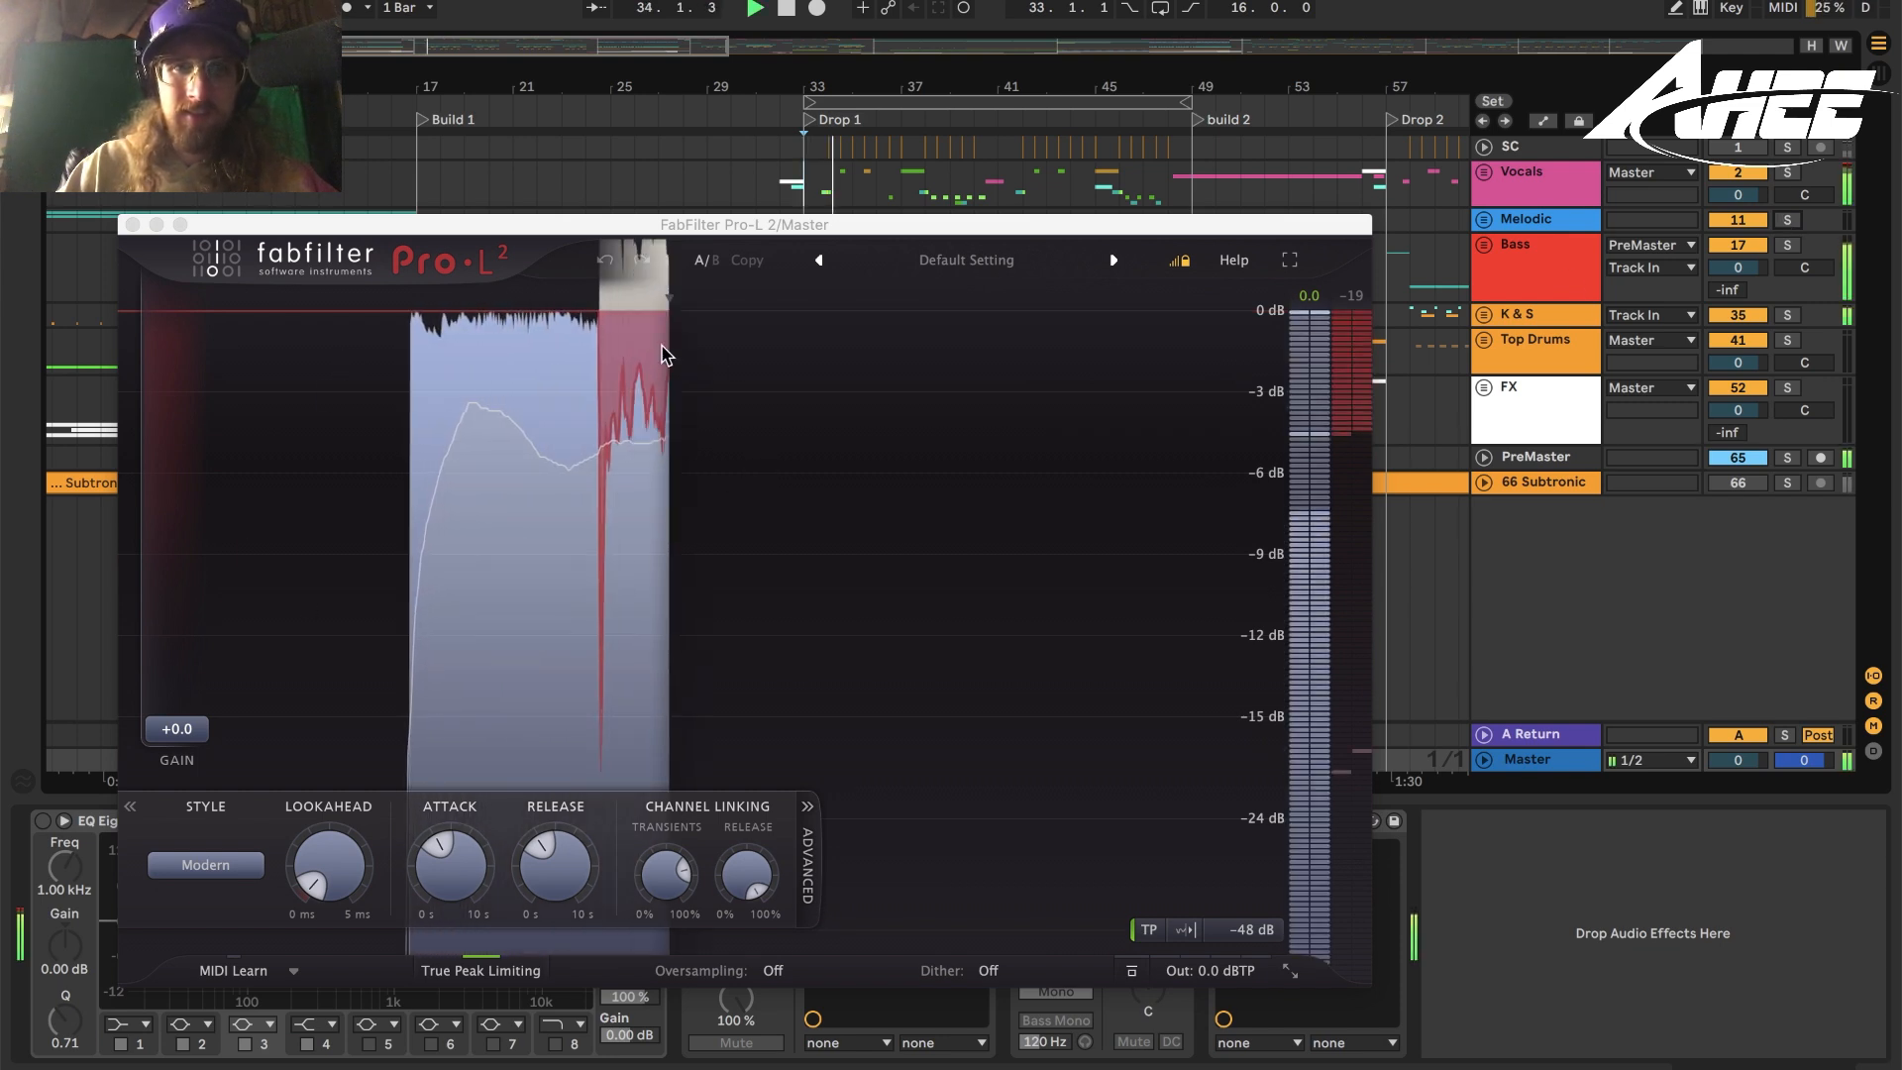
{"action": "key", "text": "space"}
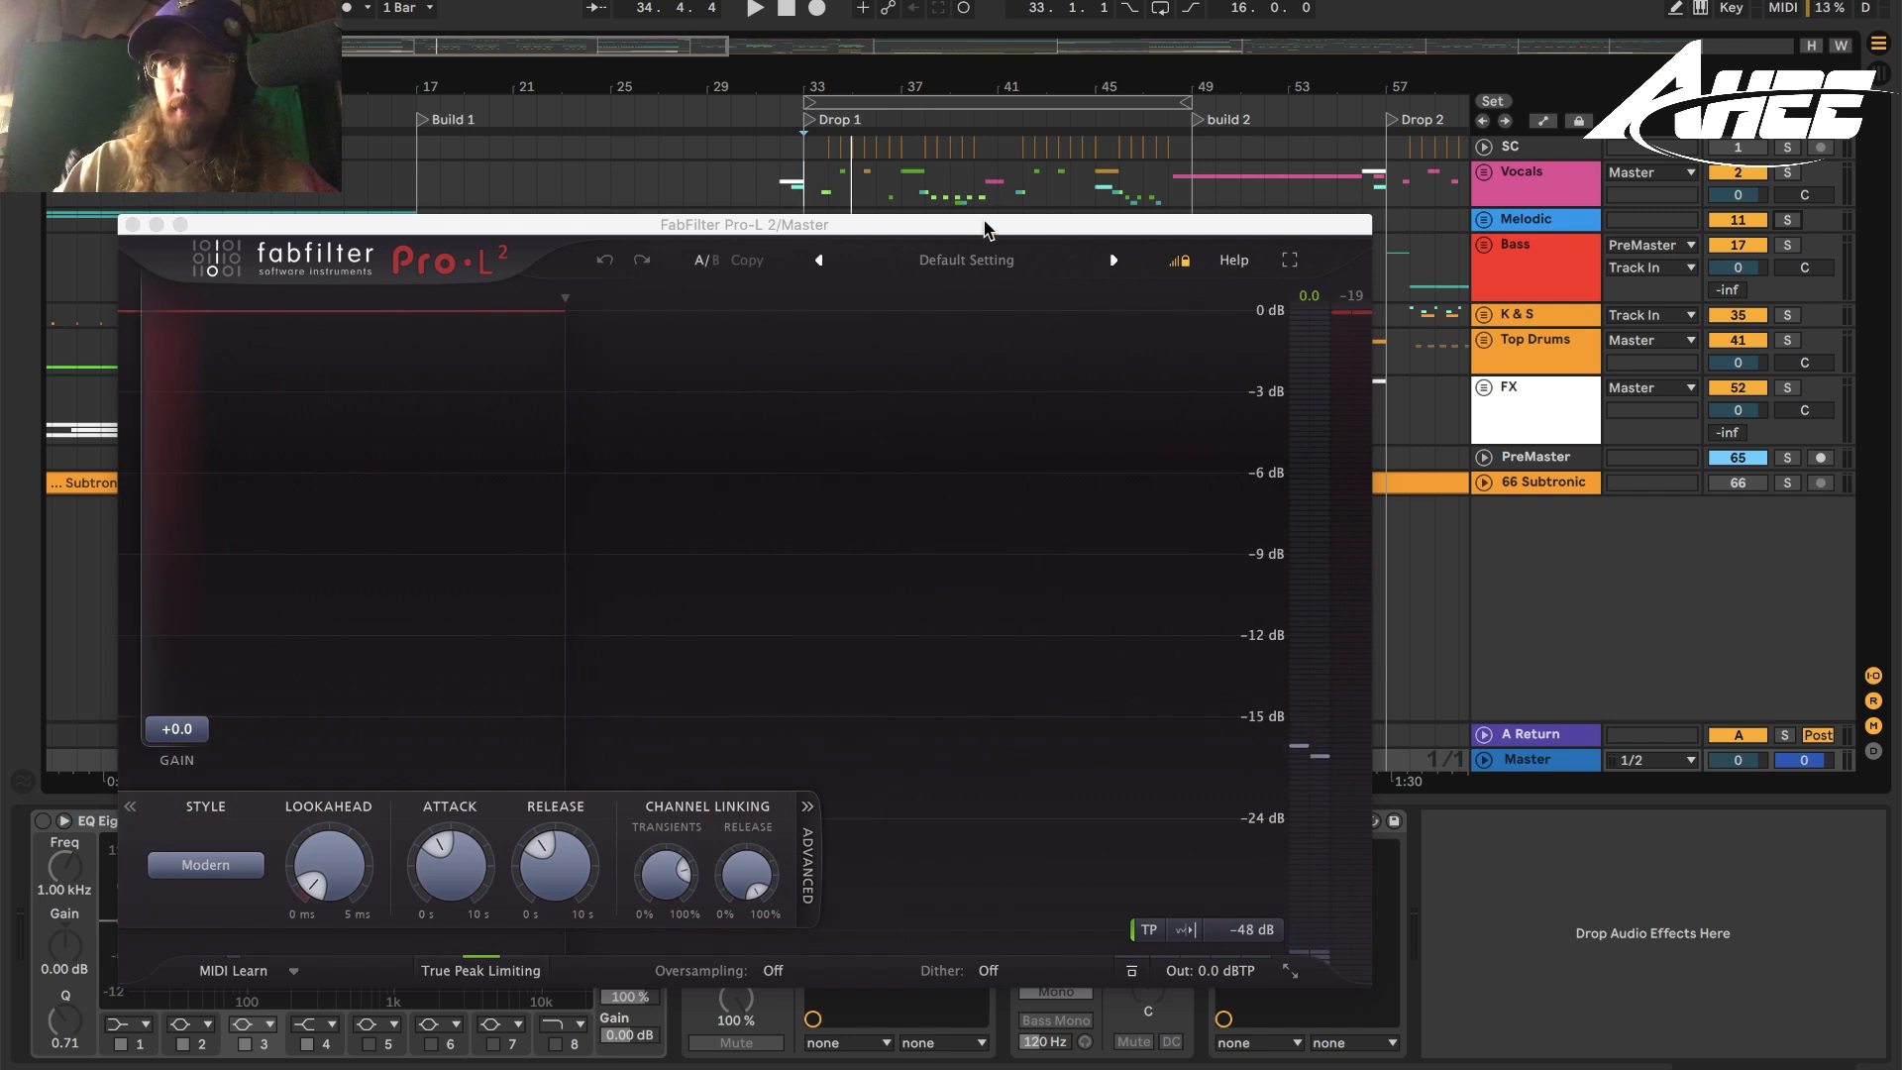
{"action": "key", "text": "space"}
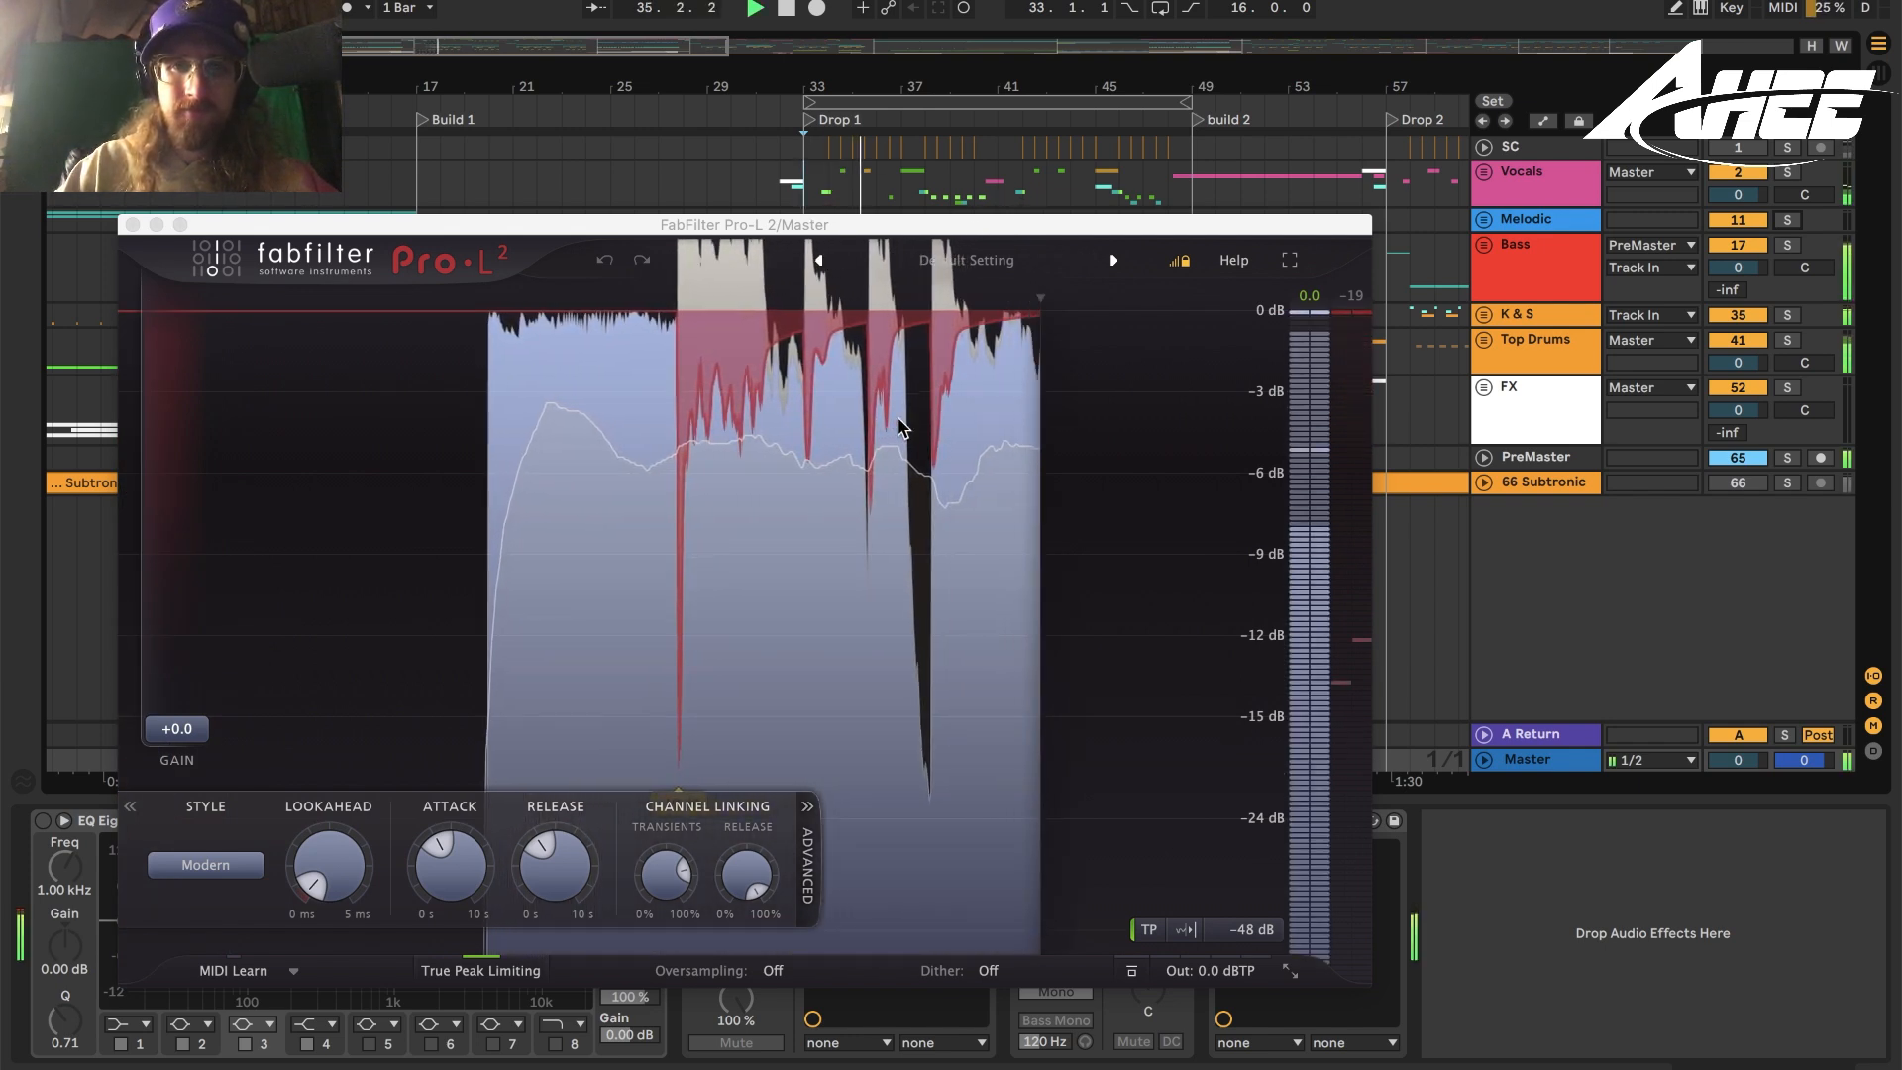
Watch the Master's Pro-L 2 limiting through Drop 1, stop playback, and close the plug-in window.
{"action": "left_click_drag", "start_coordinate": [1085, 351], "coordinate": [782, 450]}
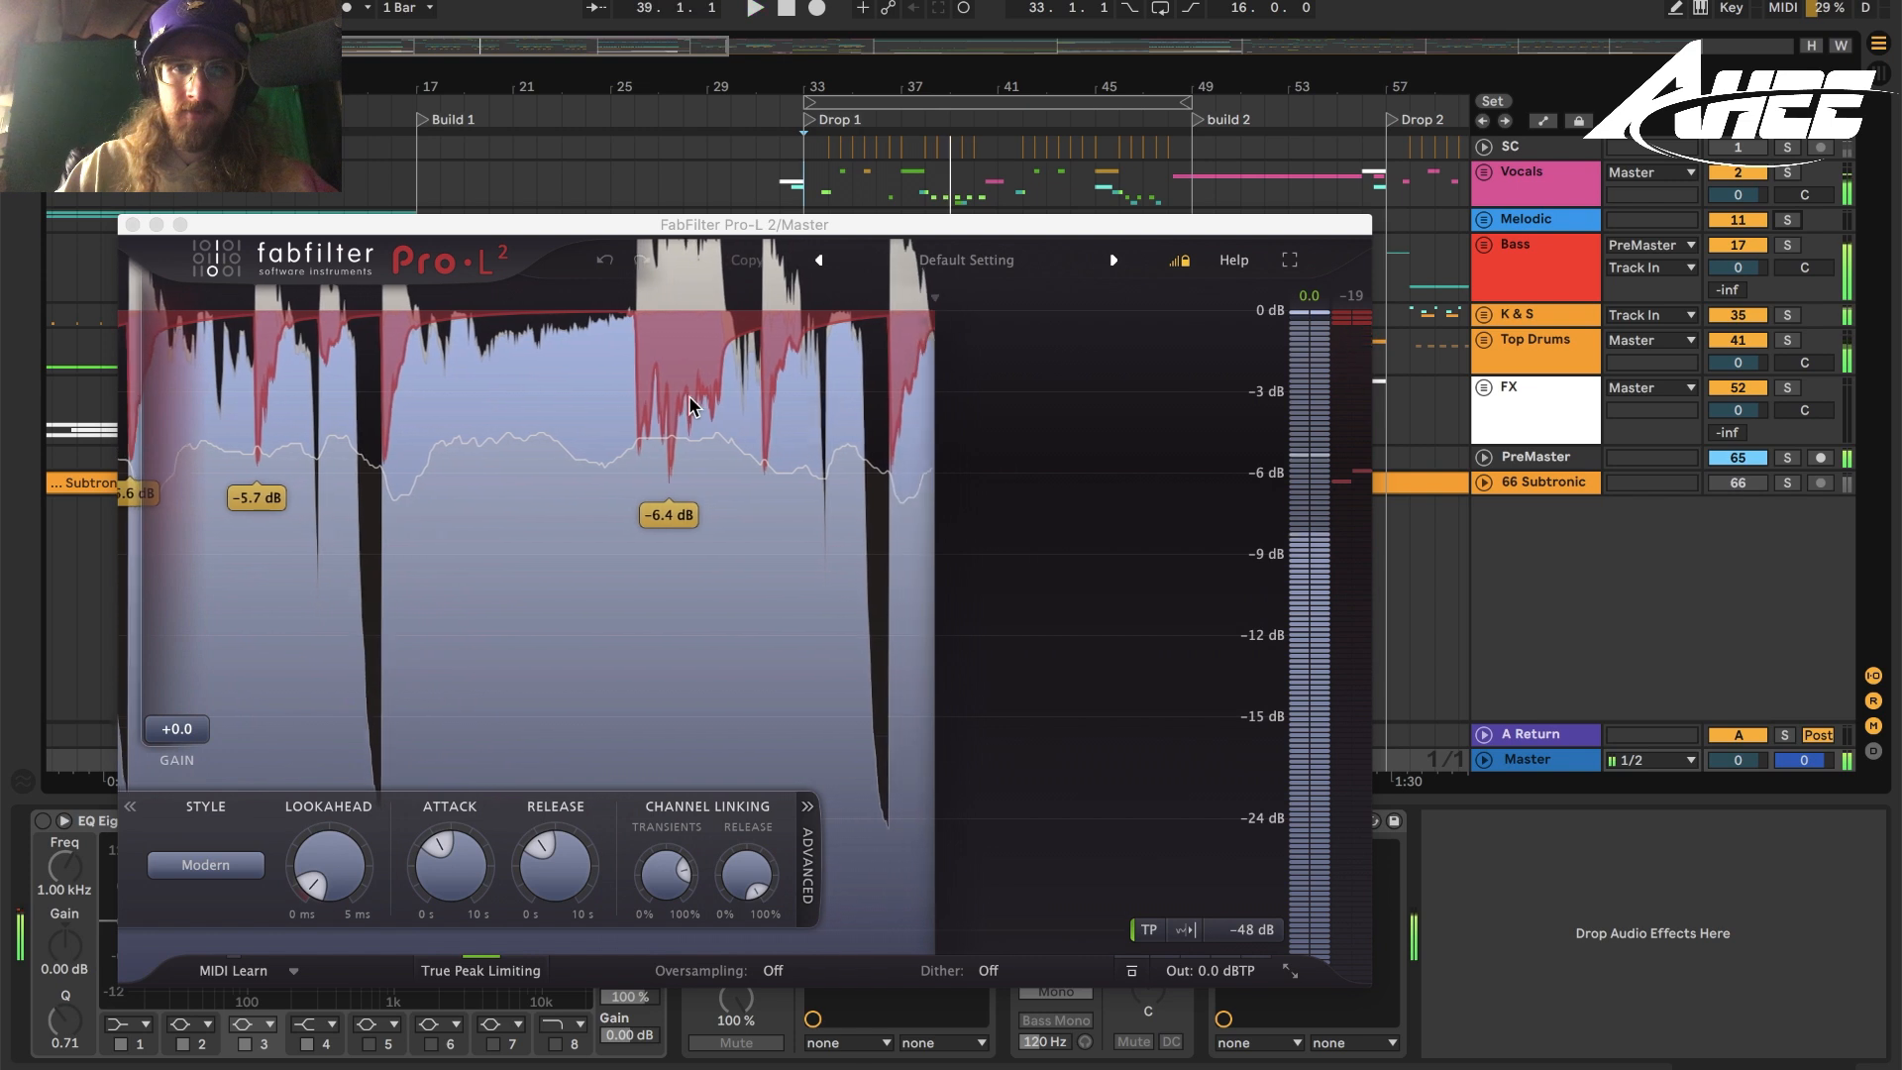
{"action": "key", "text": "space"}
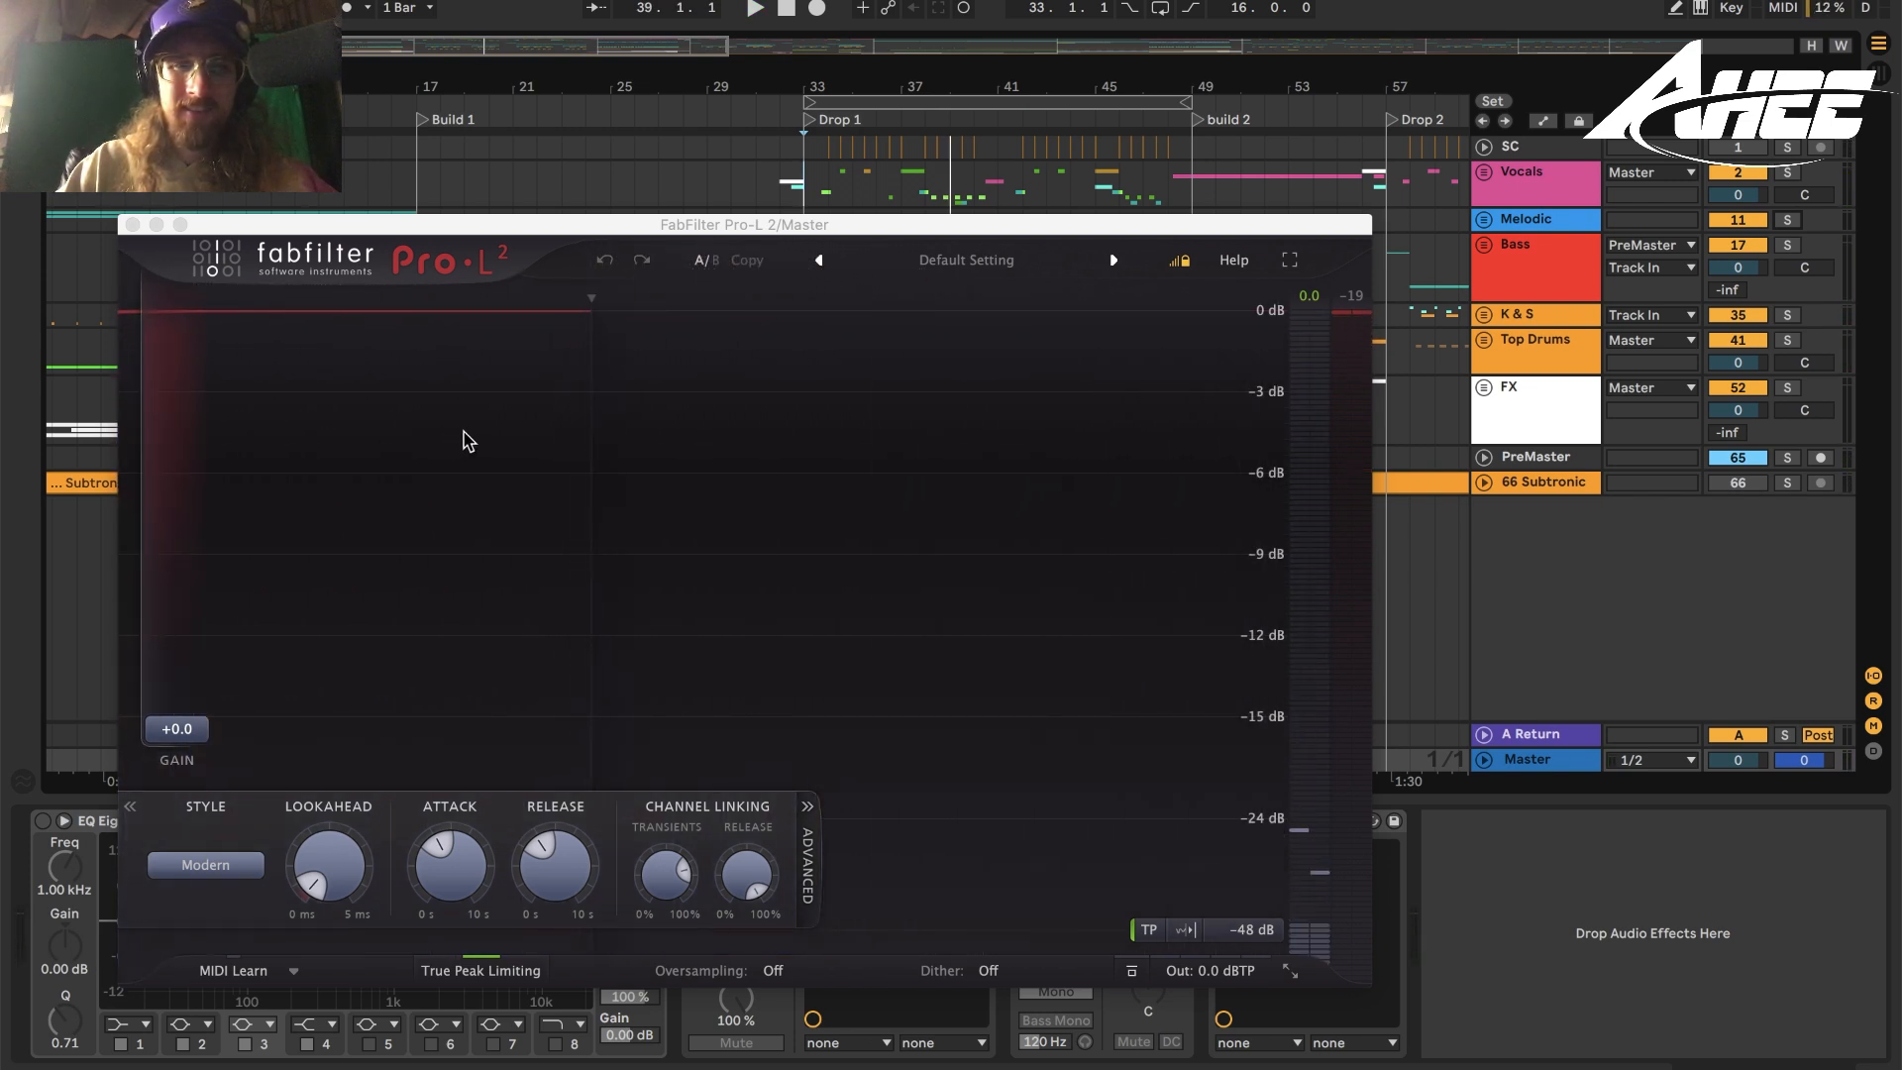
{"action": "left_click", "coordinate": [130, 226]}
Select and solo the PreMaster track and open its Pro-L 2.
{"action": "left_click", "coordinate": [1561, 458]}
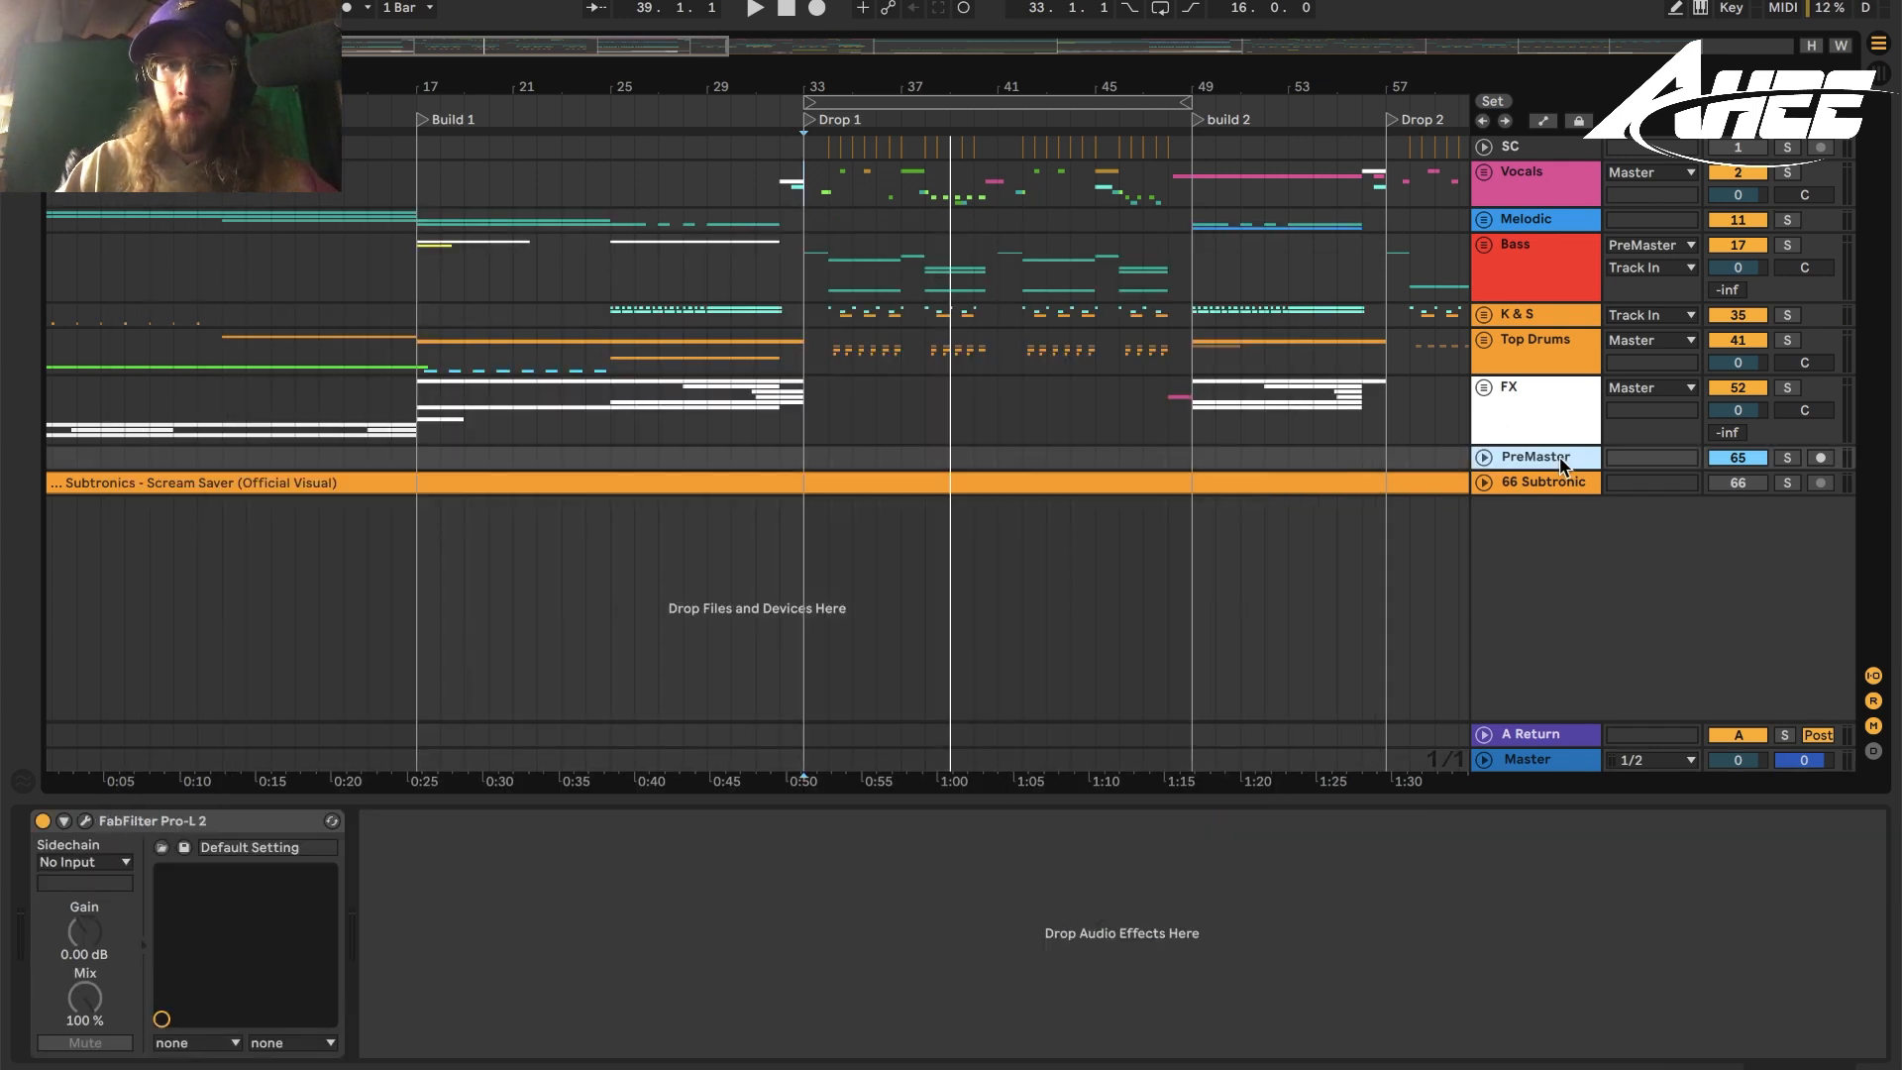
{"action": "left_click", "coordinate": [1787, 459]}
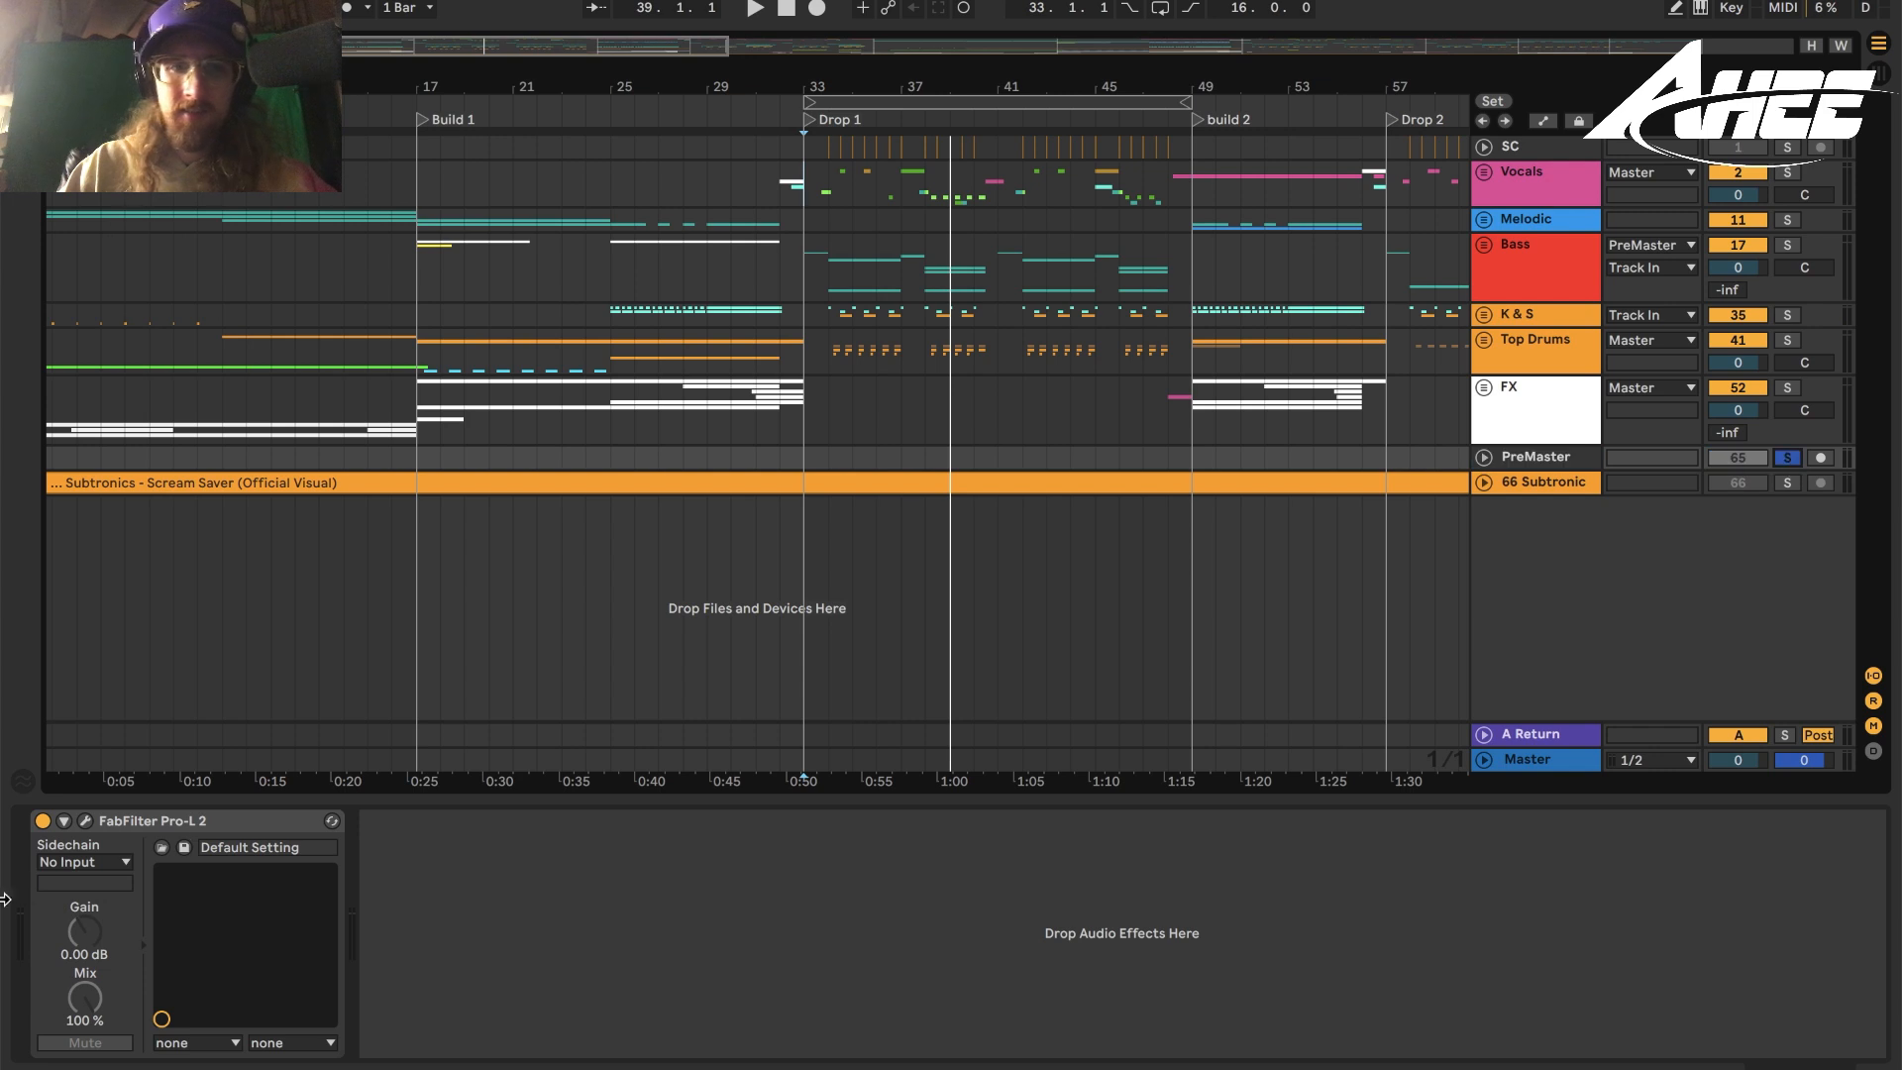
{"action": "left_click", "coordinate": [85, 821]}
Select the K & S group, check its output routing, and play Drop 1 while watching its Pro-L 2.
{"action": "left_click", "coordinate": [1512, 318]}
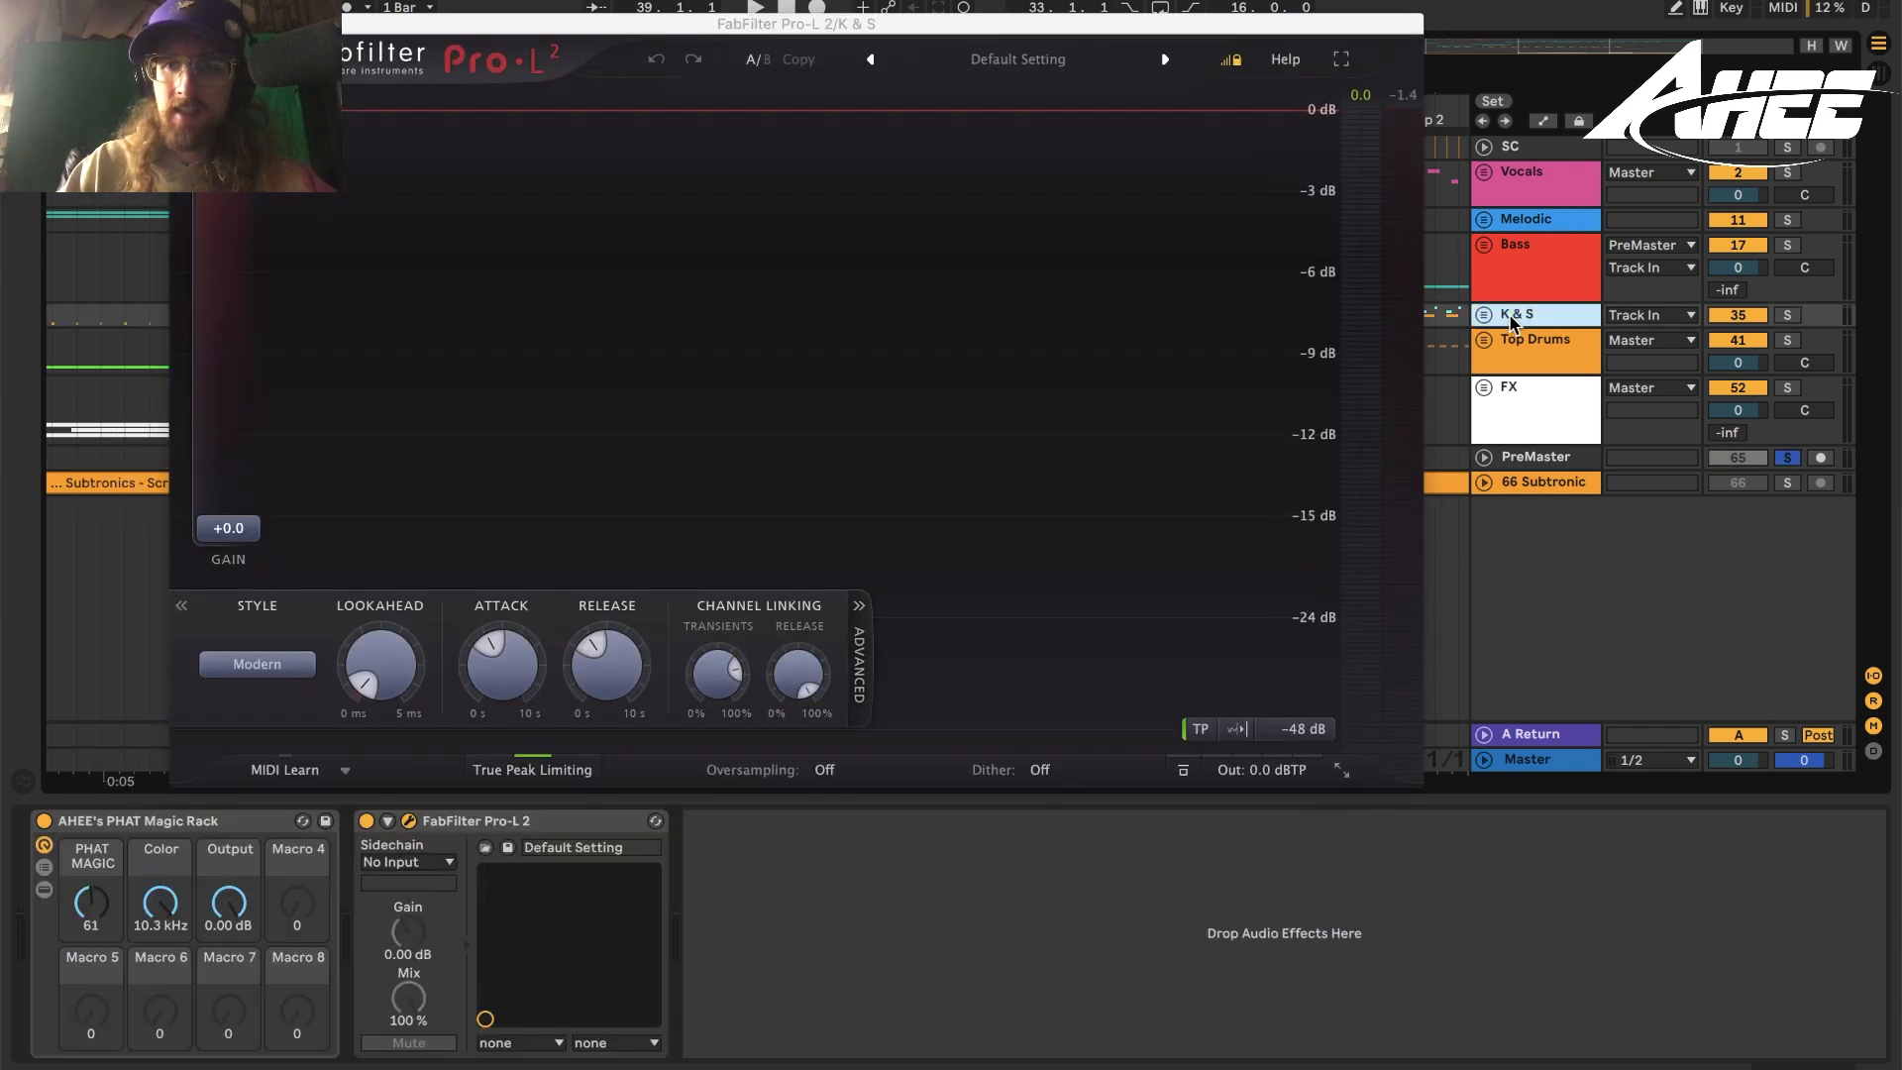
{"action": "left_click", "coordinate": [1484, 315]}
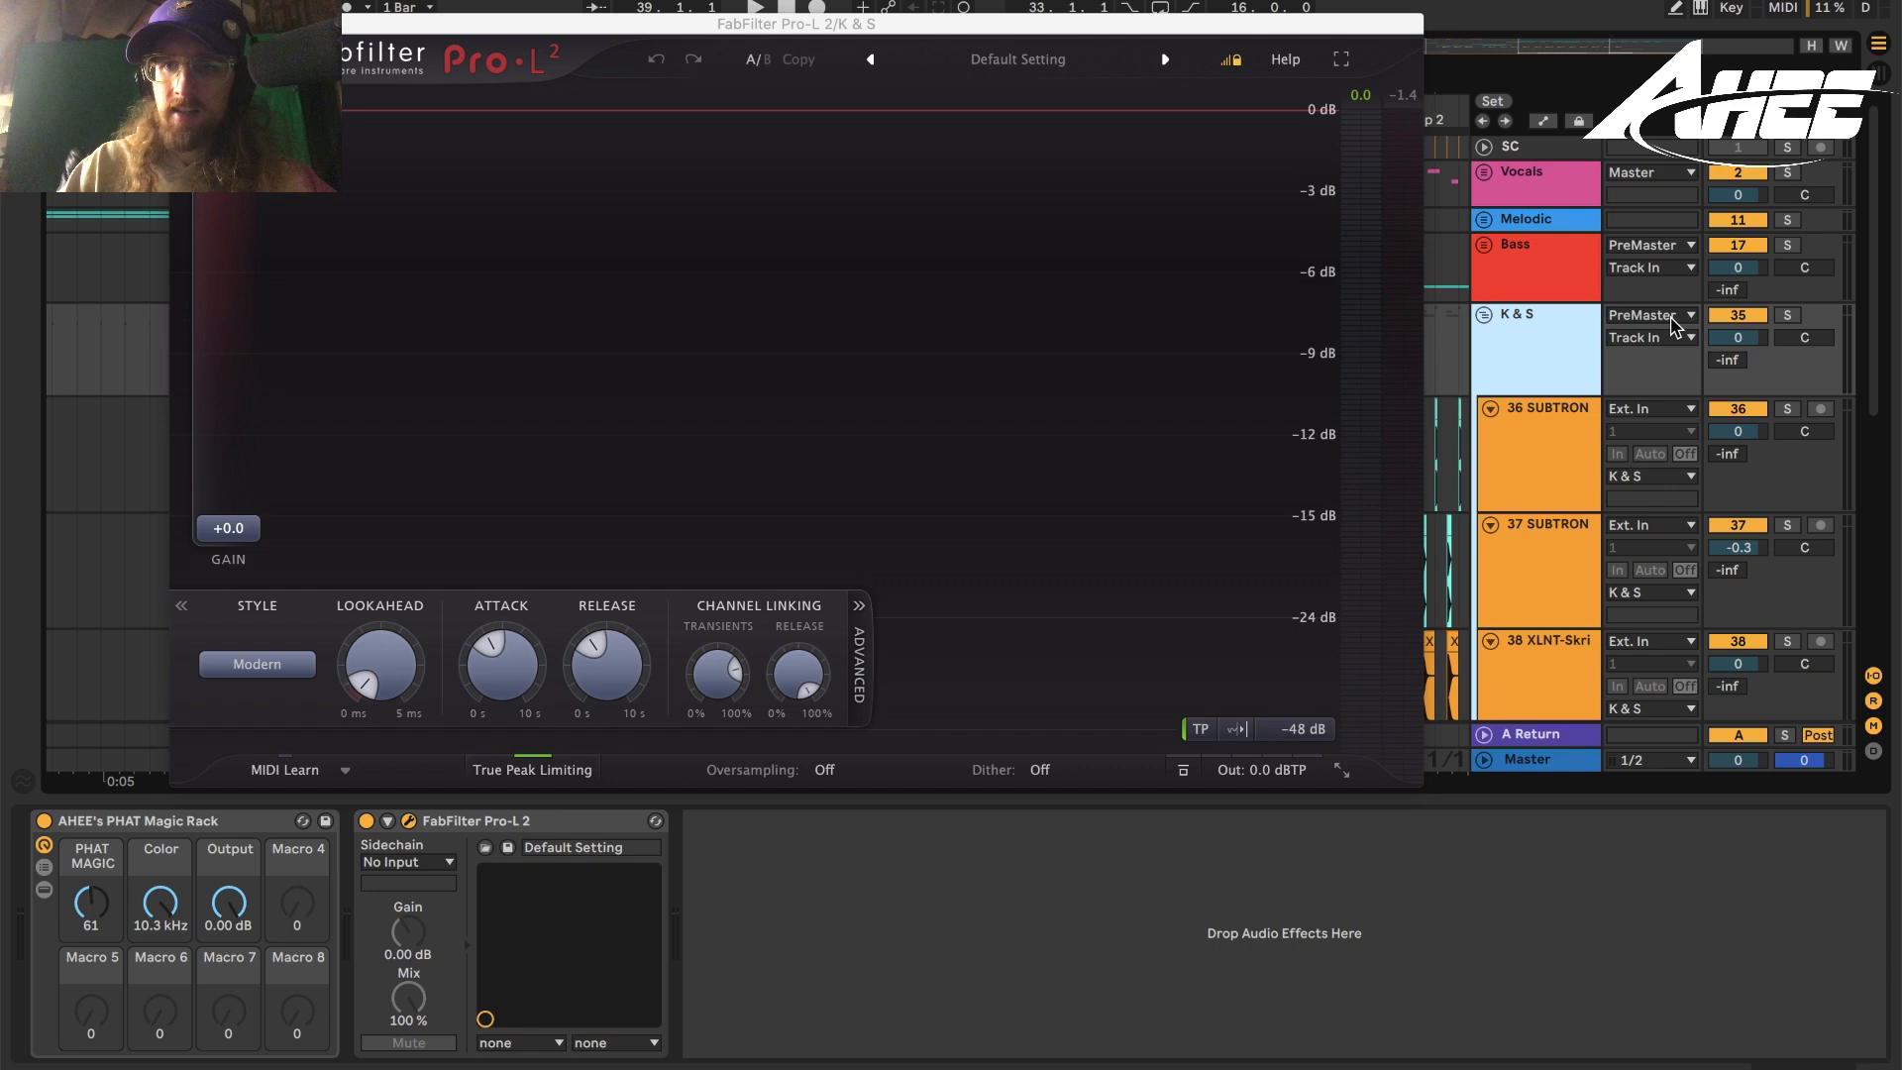
{"action": "left_click", "coordinate": [1484, 315]}
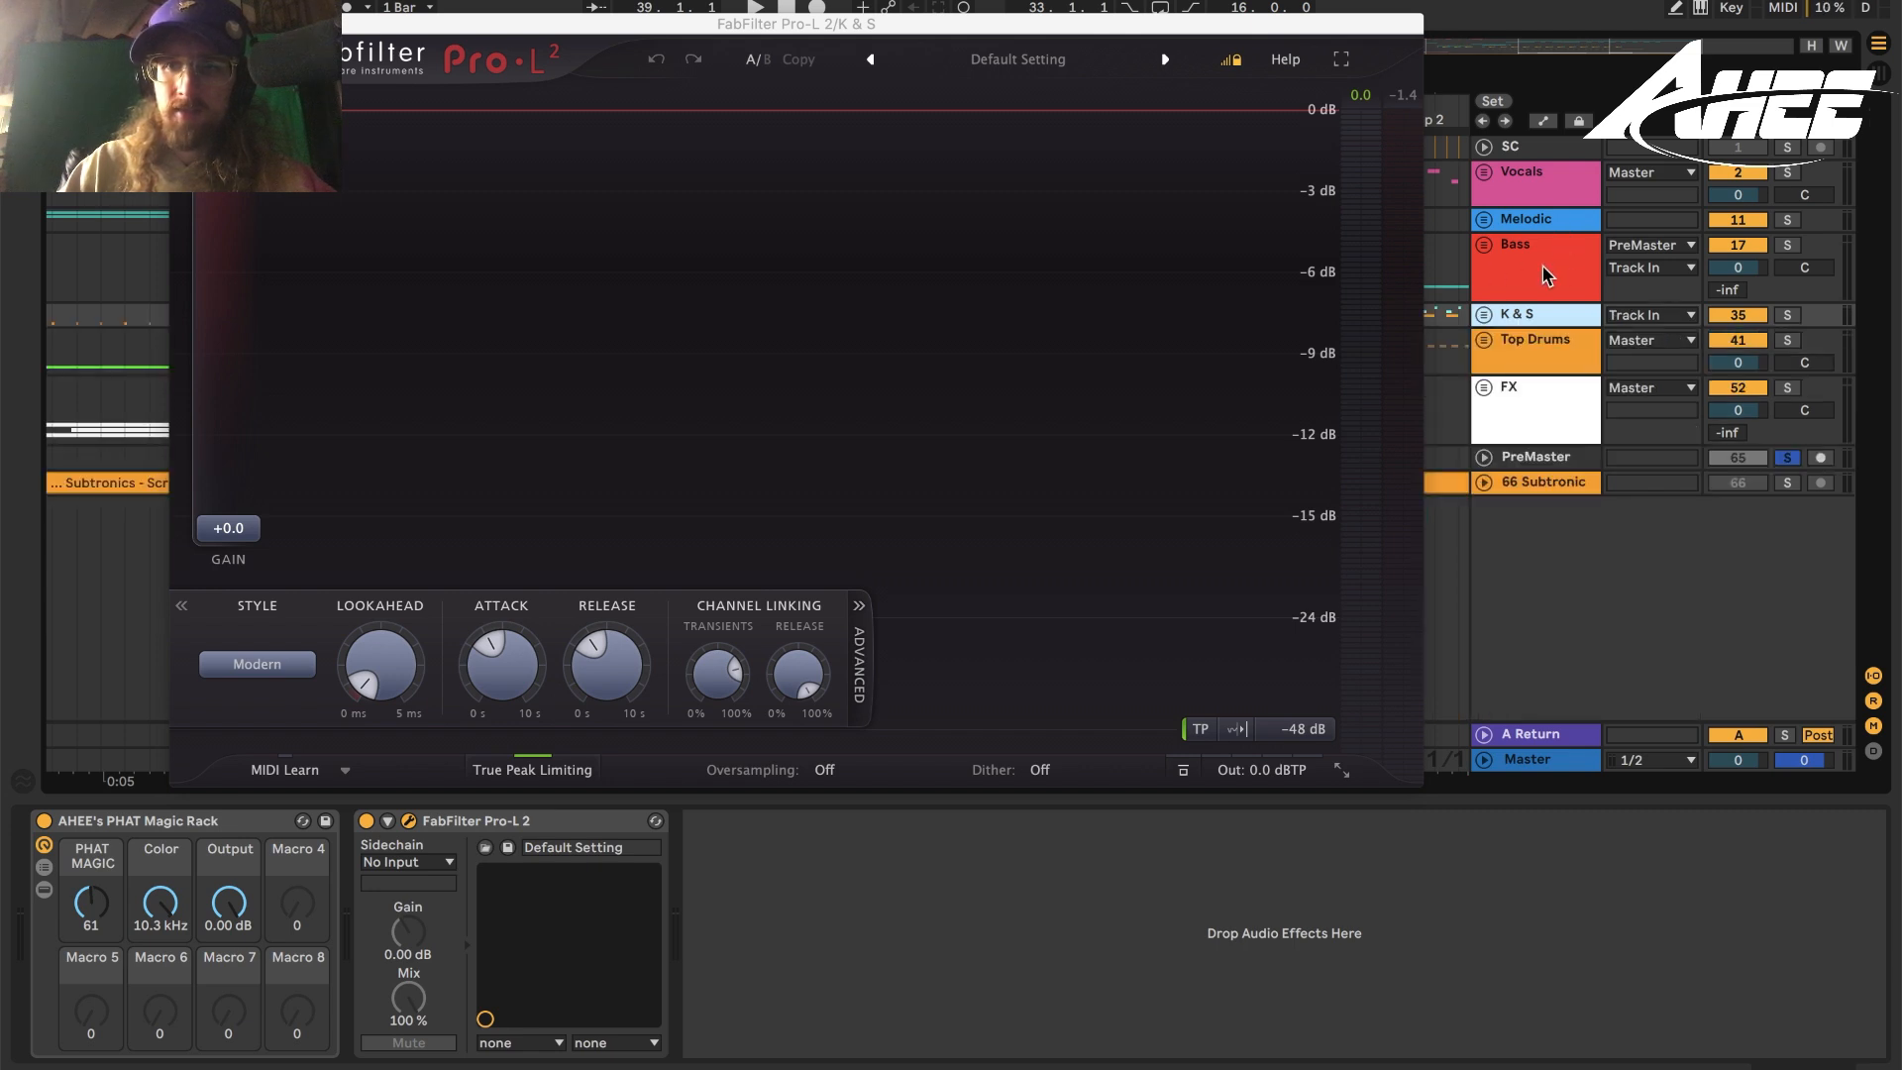
{"action": "key", "text": "space"}
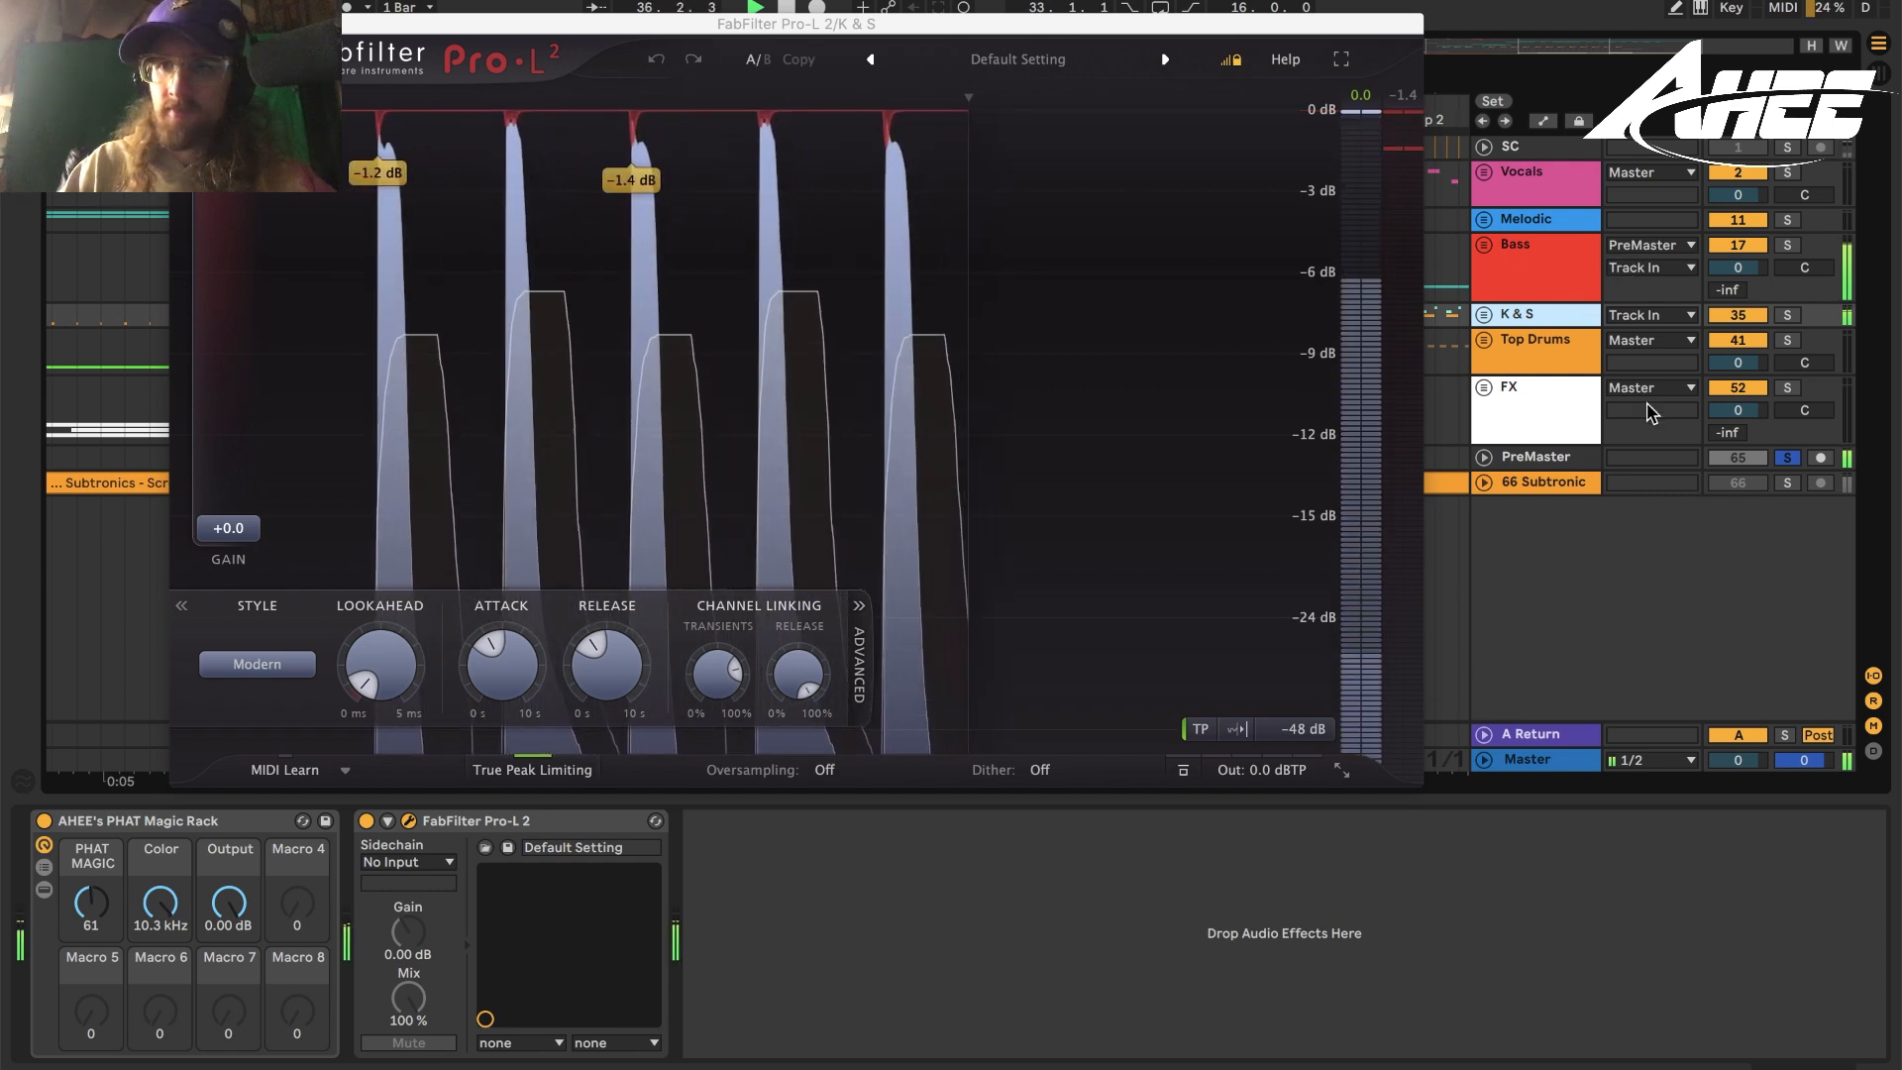
Play Drop 1 while examining the soloed PreMaster's Pro-L 2 limiting, stop playback, and close the plug-in window.
{"action": "left_click", "coordinate": [1565, 456]}
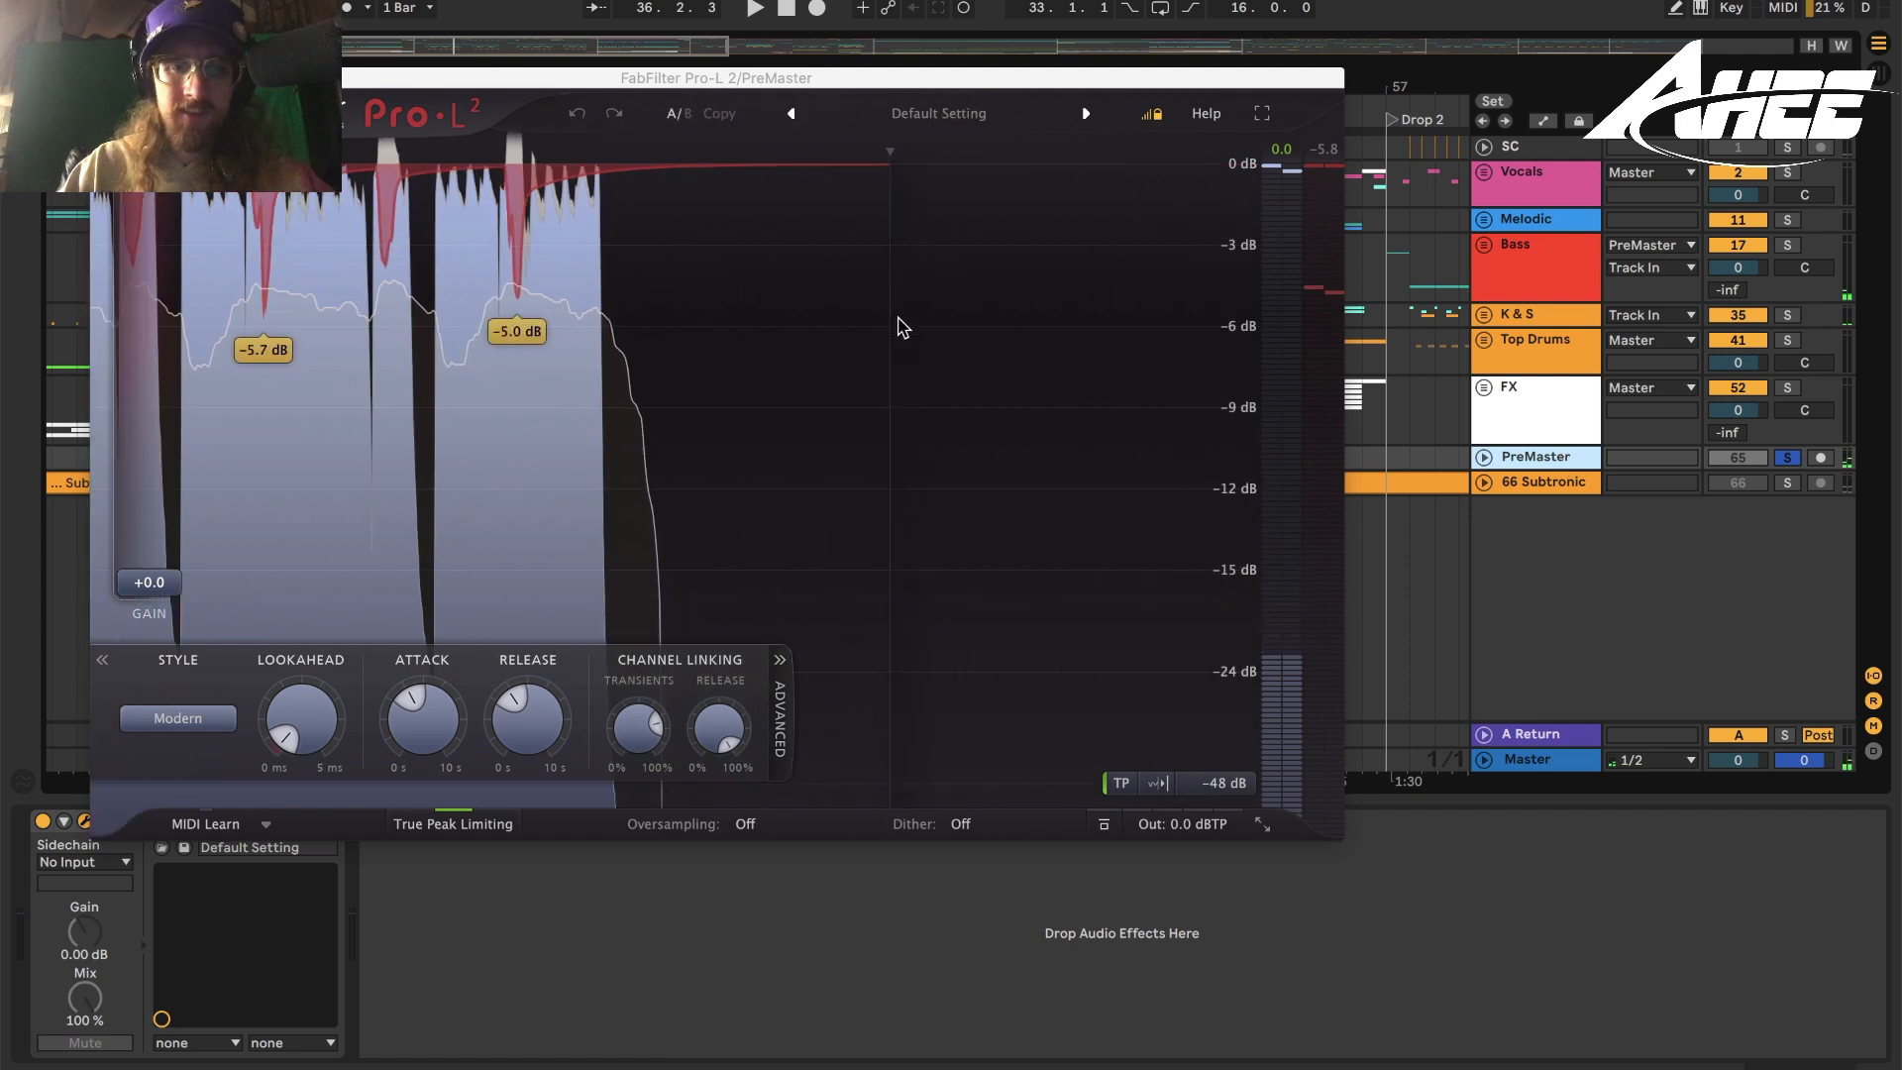
{"action": "key", "text": "space"}
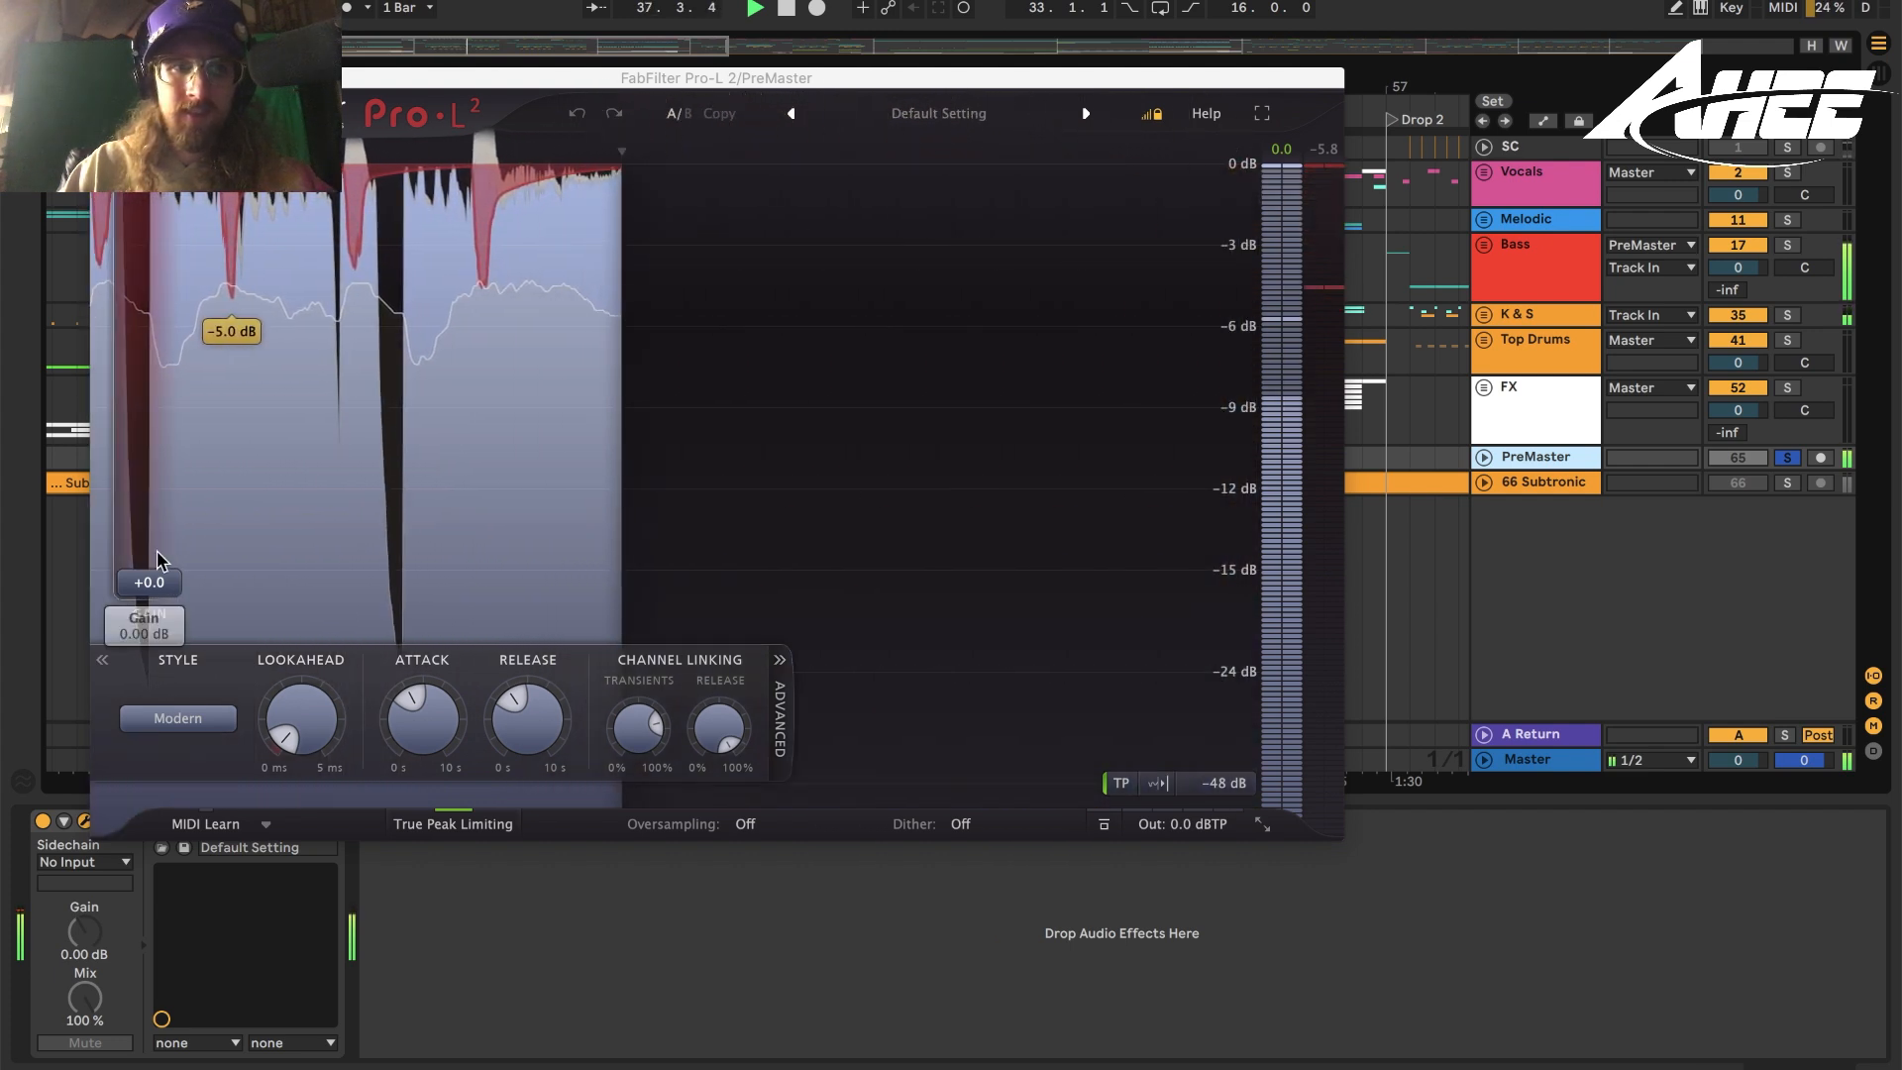
{"action": "key", "text": "space"}
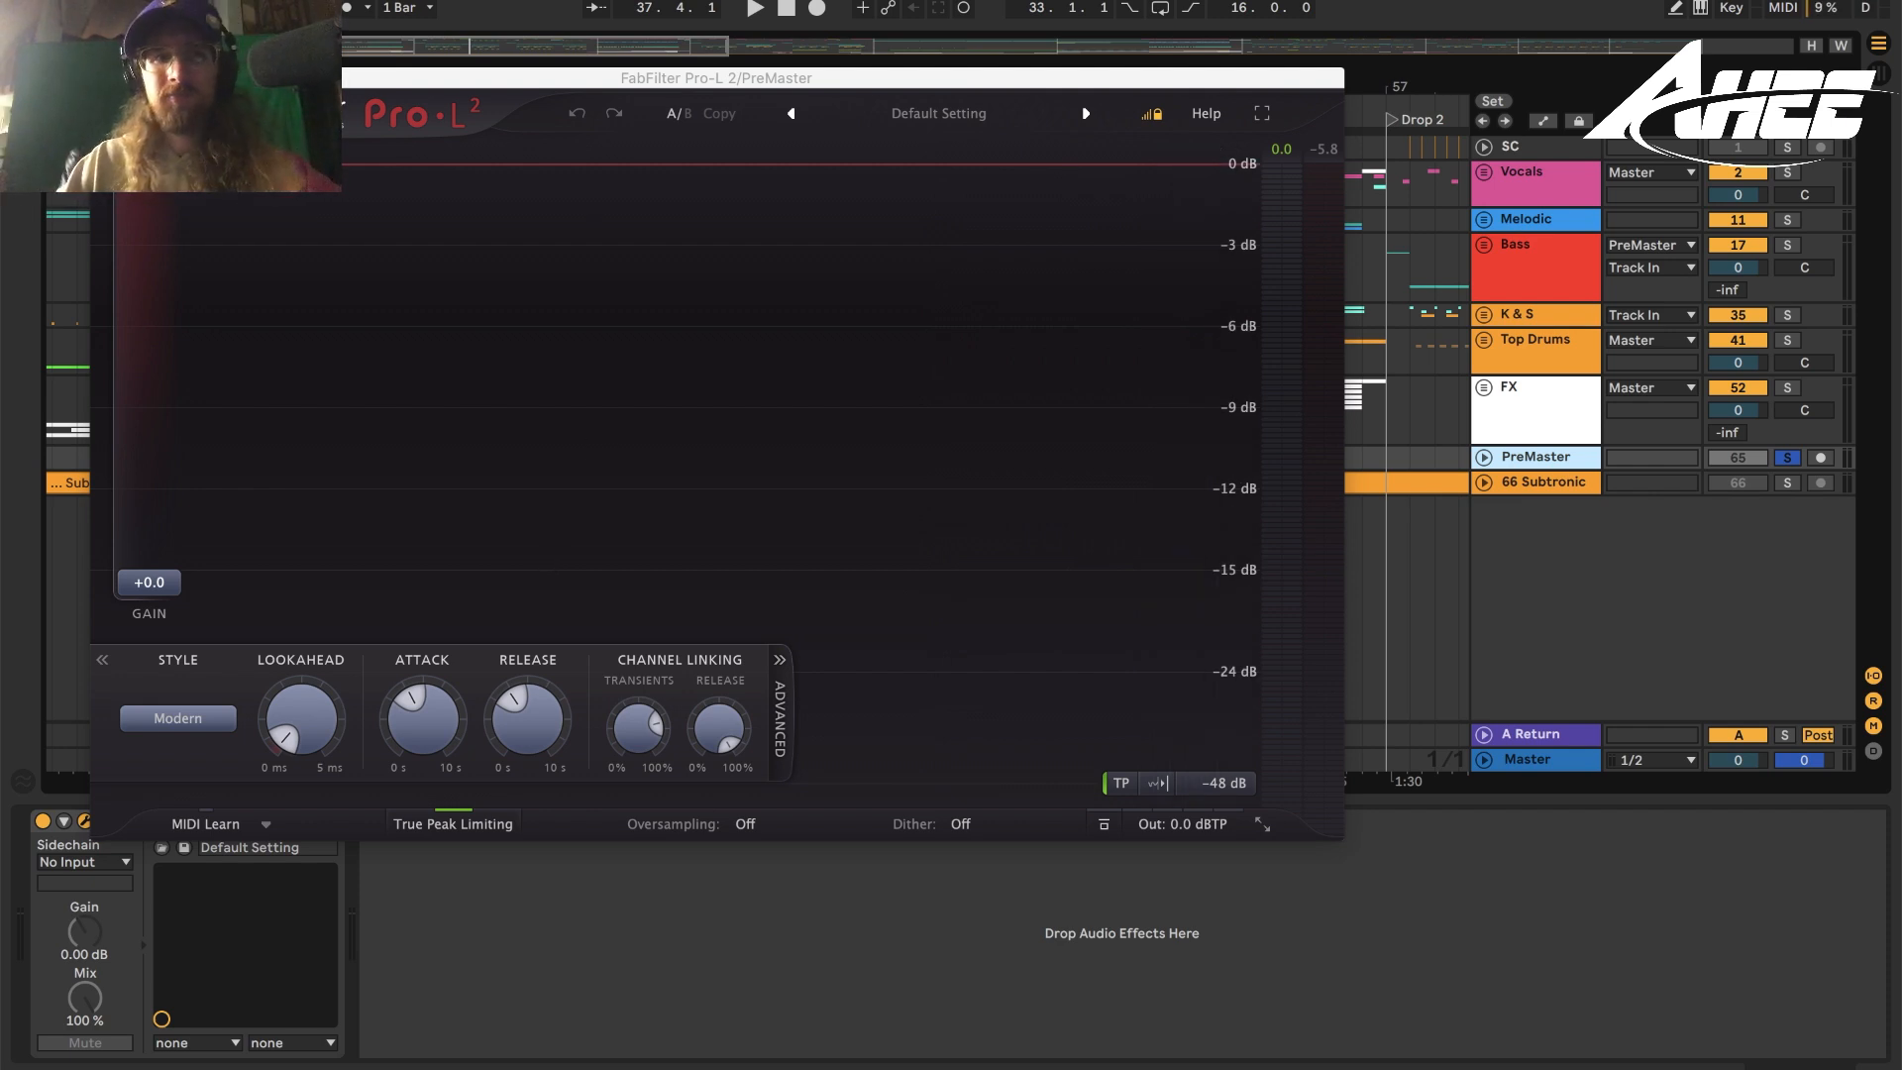
{"action": "left_click", "coordinate": [102, 78]}
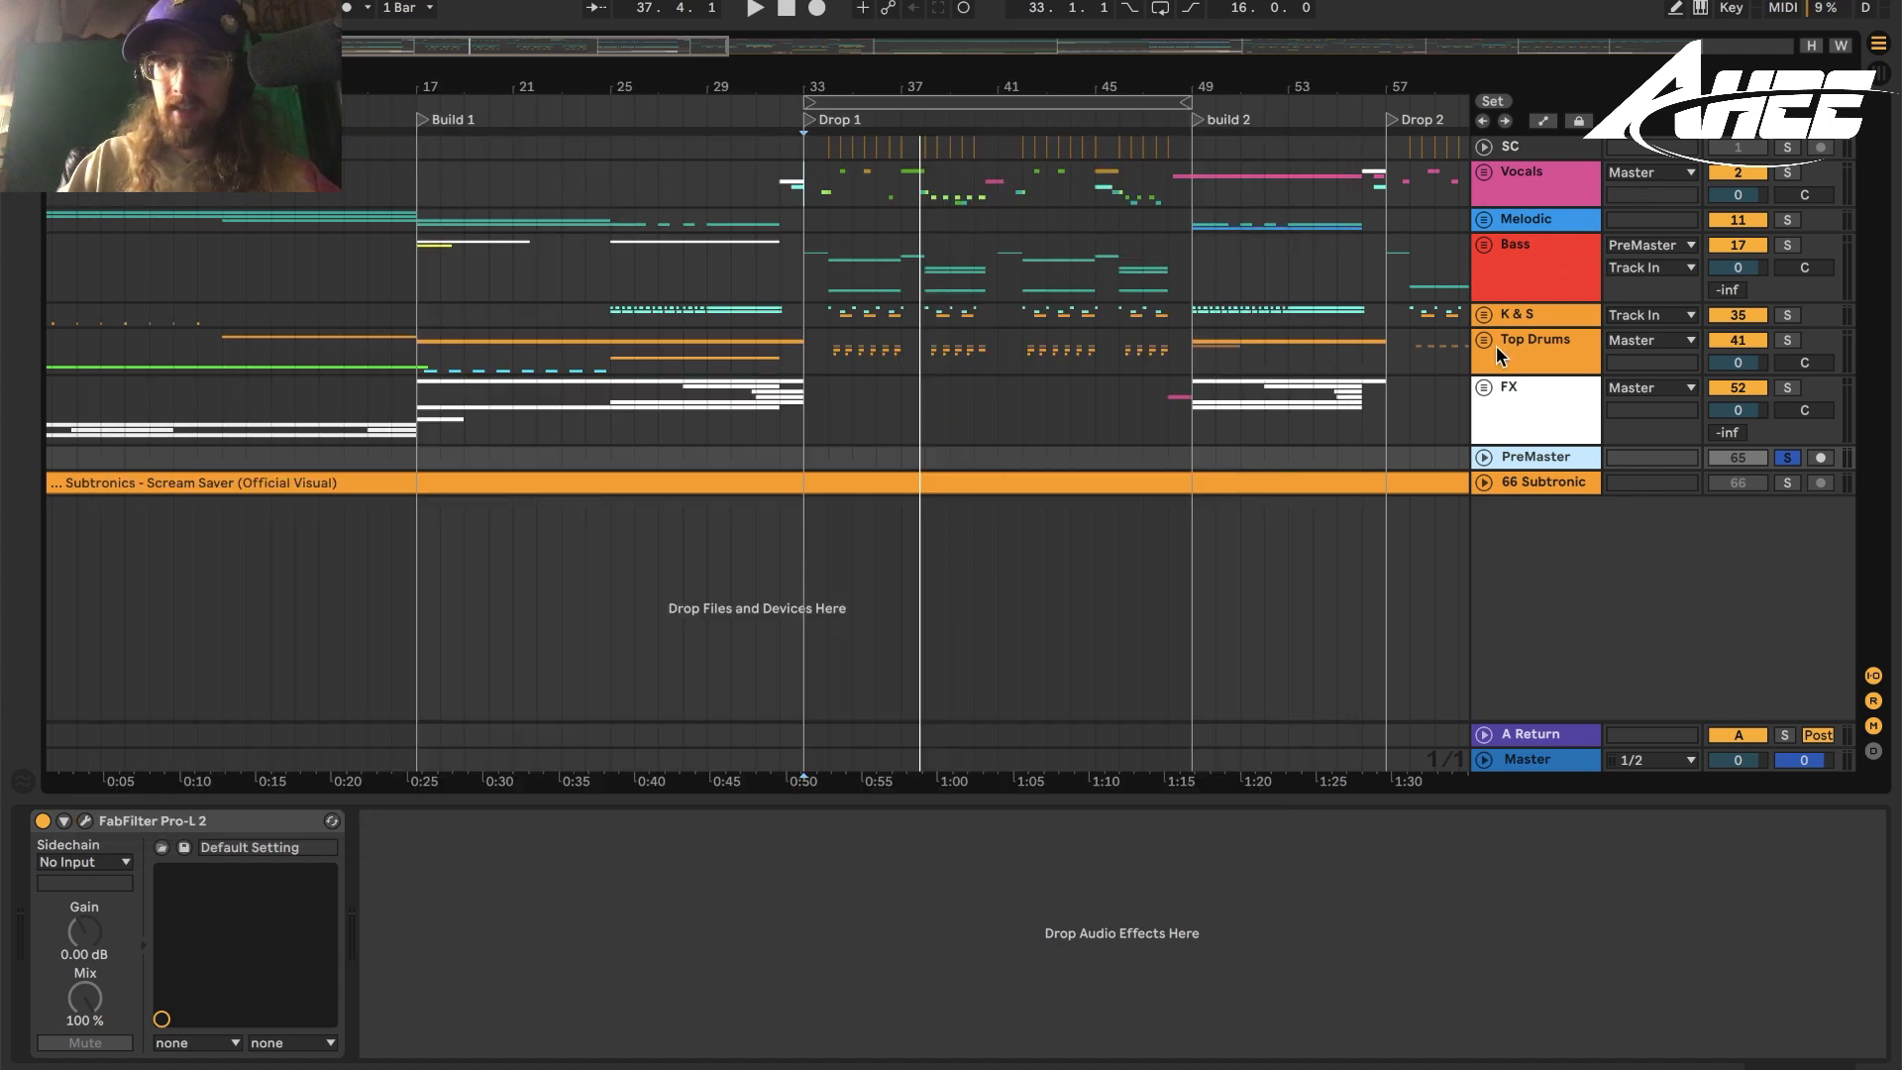
Solo the unfolded K & S group and play it with the PHAT Magic Rack off and on, comparing the limiting.
{"action": "left_click", "coordinate": [1484, 316]}
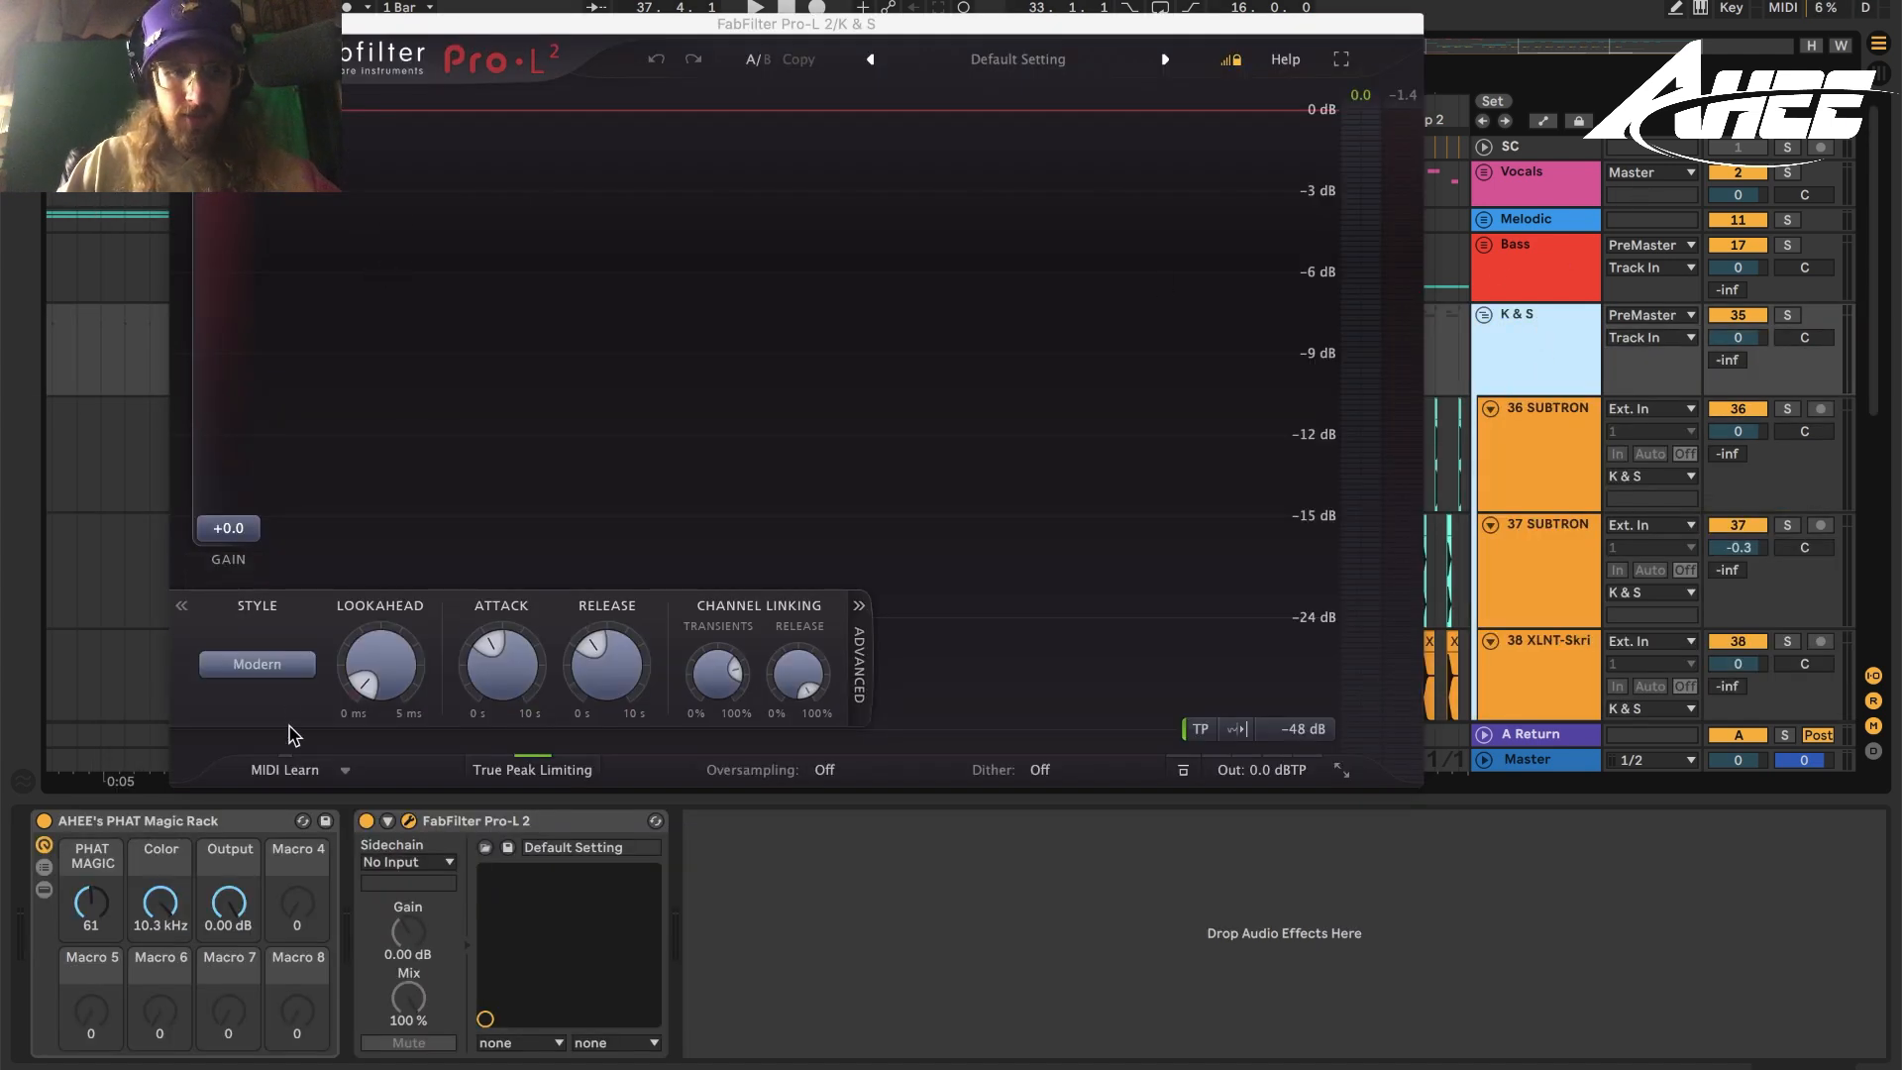
{"action": "left_click", "coordinate": [1788, 315]}
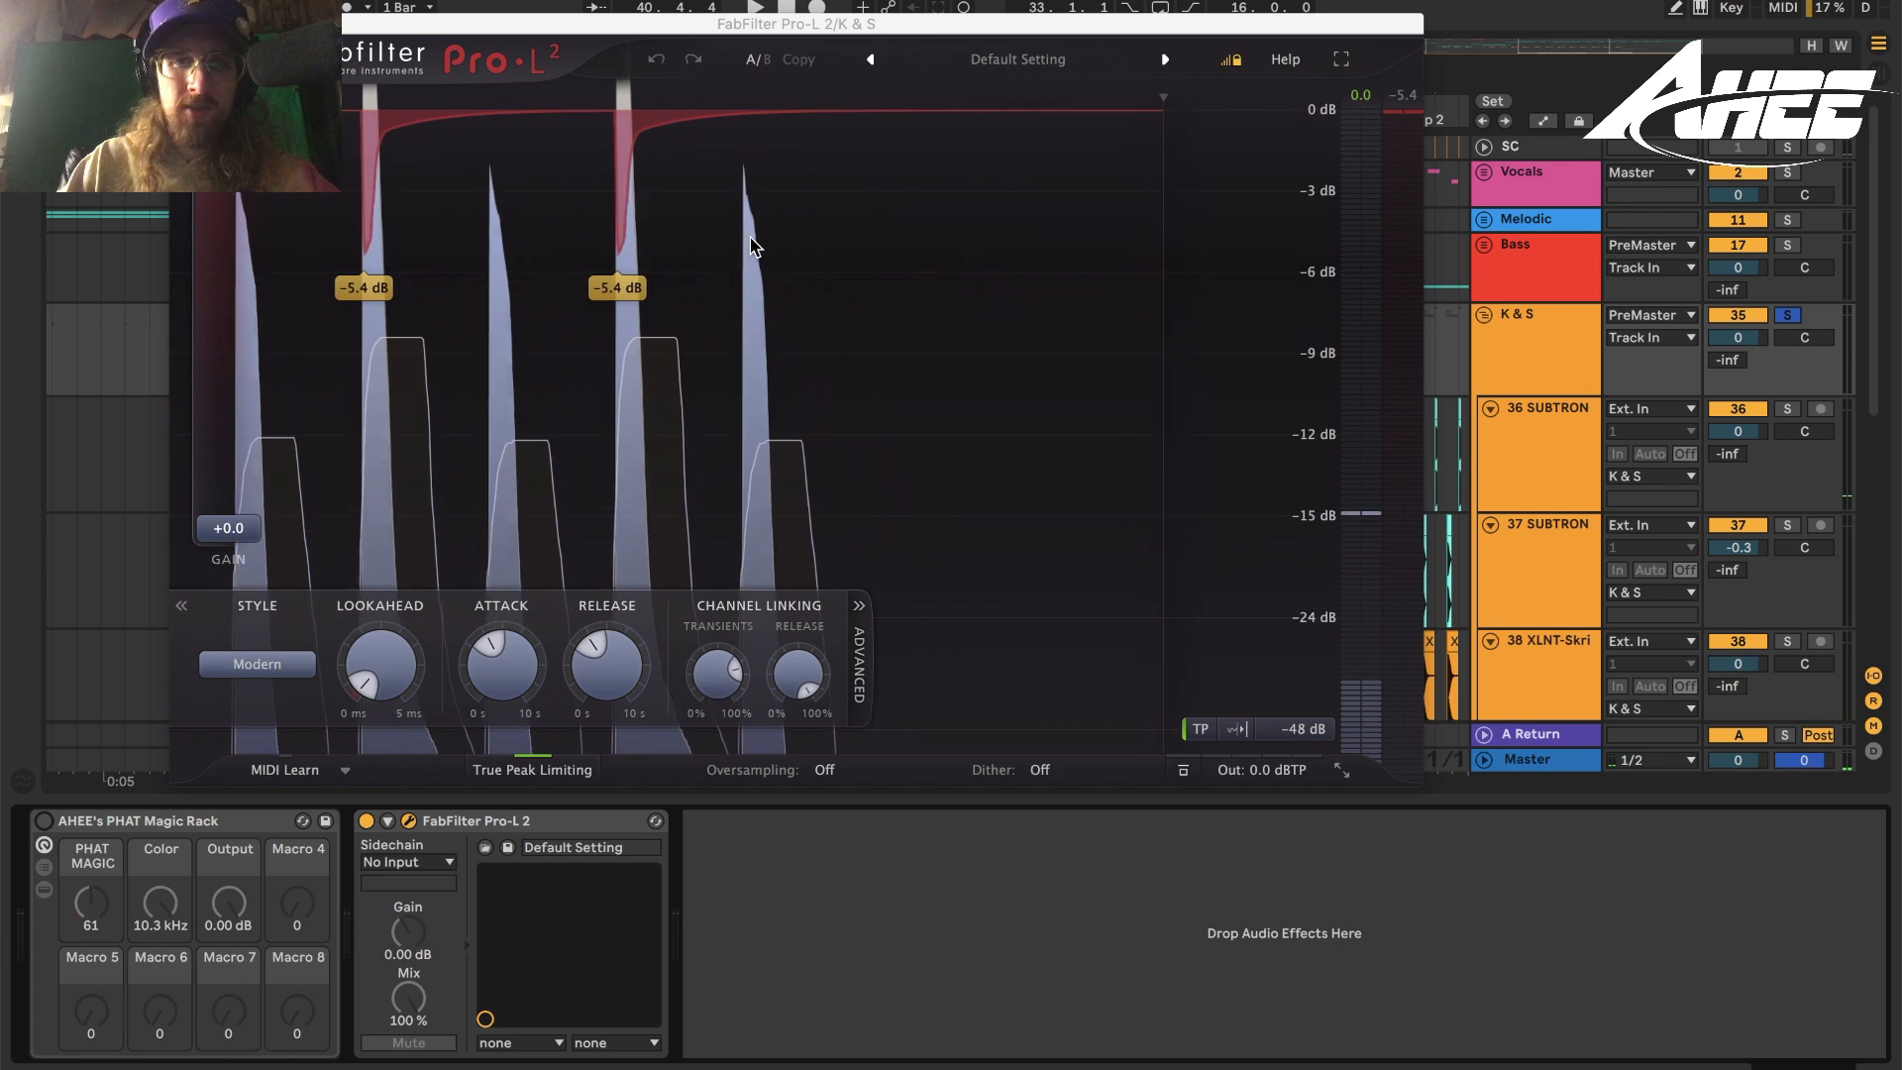
{"action": "key", "text": "space"}
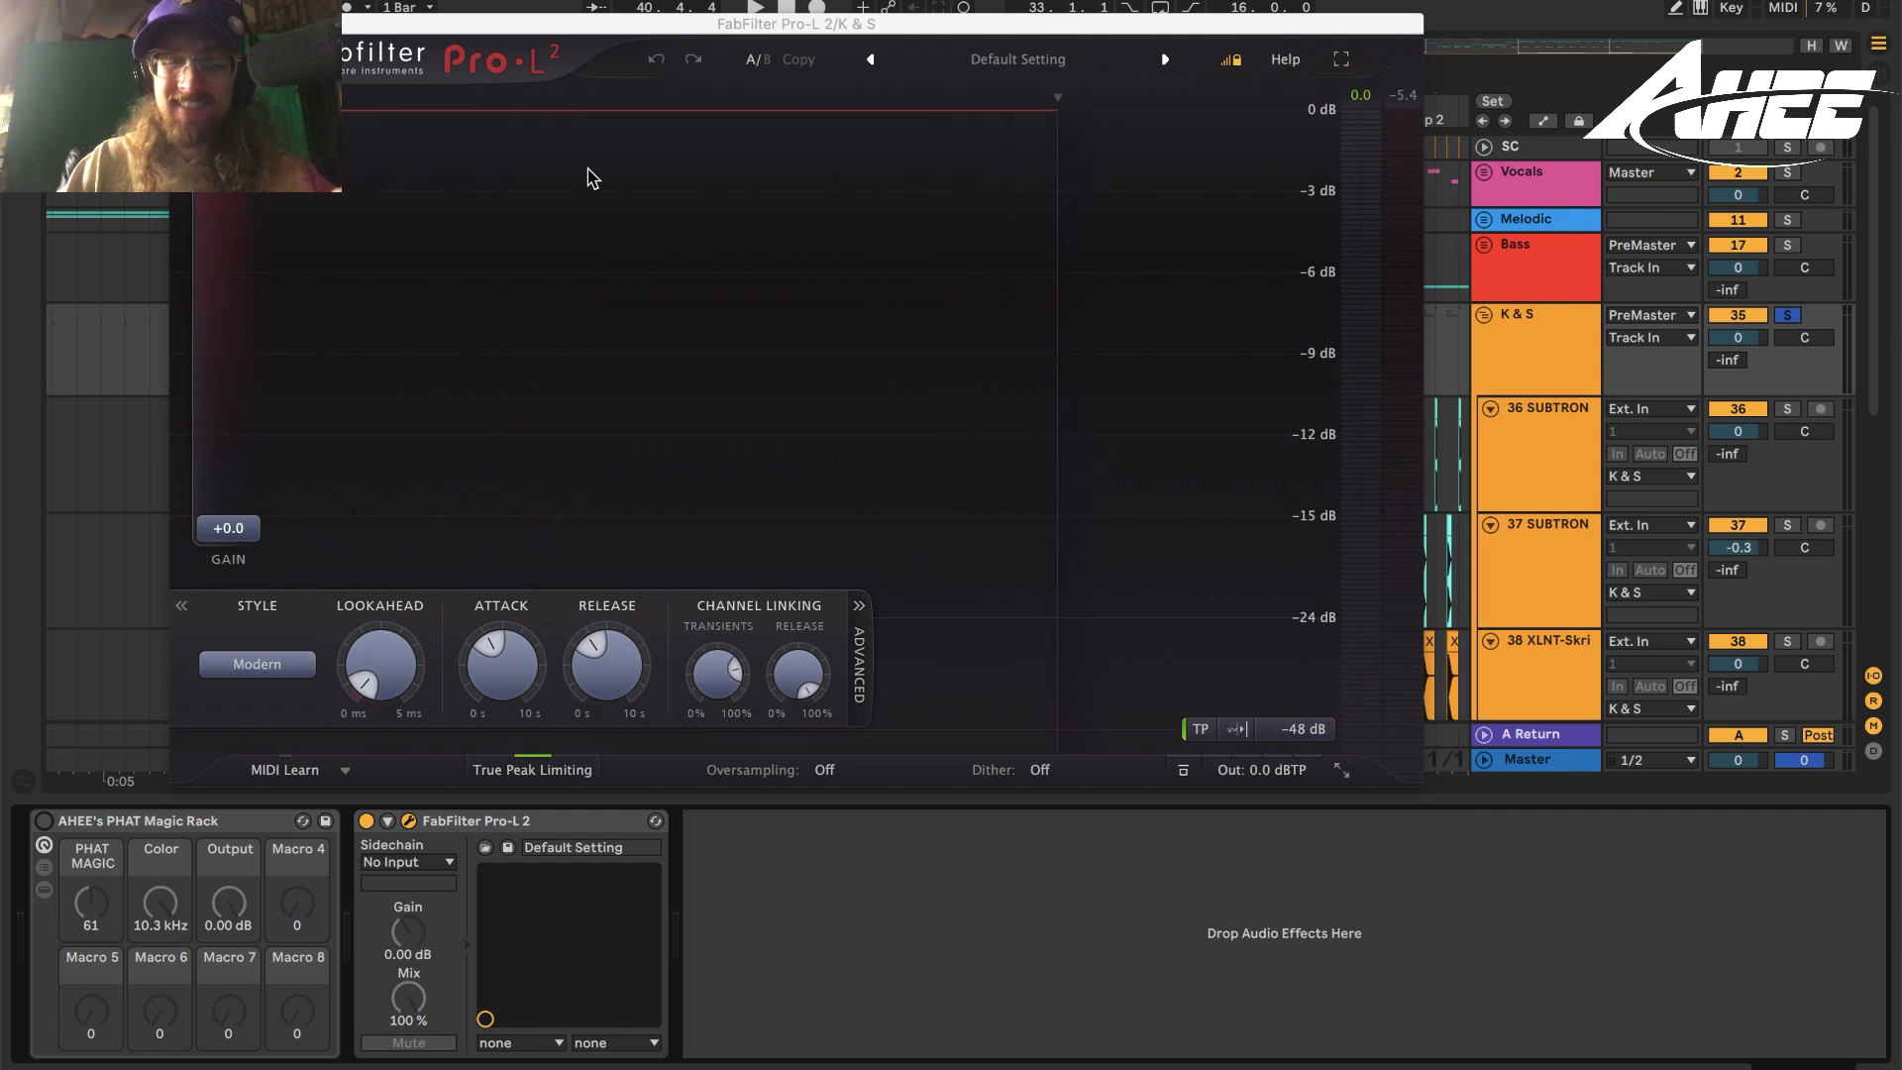
{"action": "left_click", "coordinate": [44, 820]}
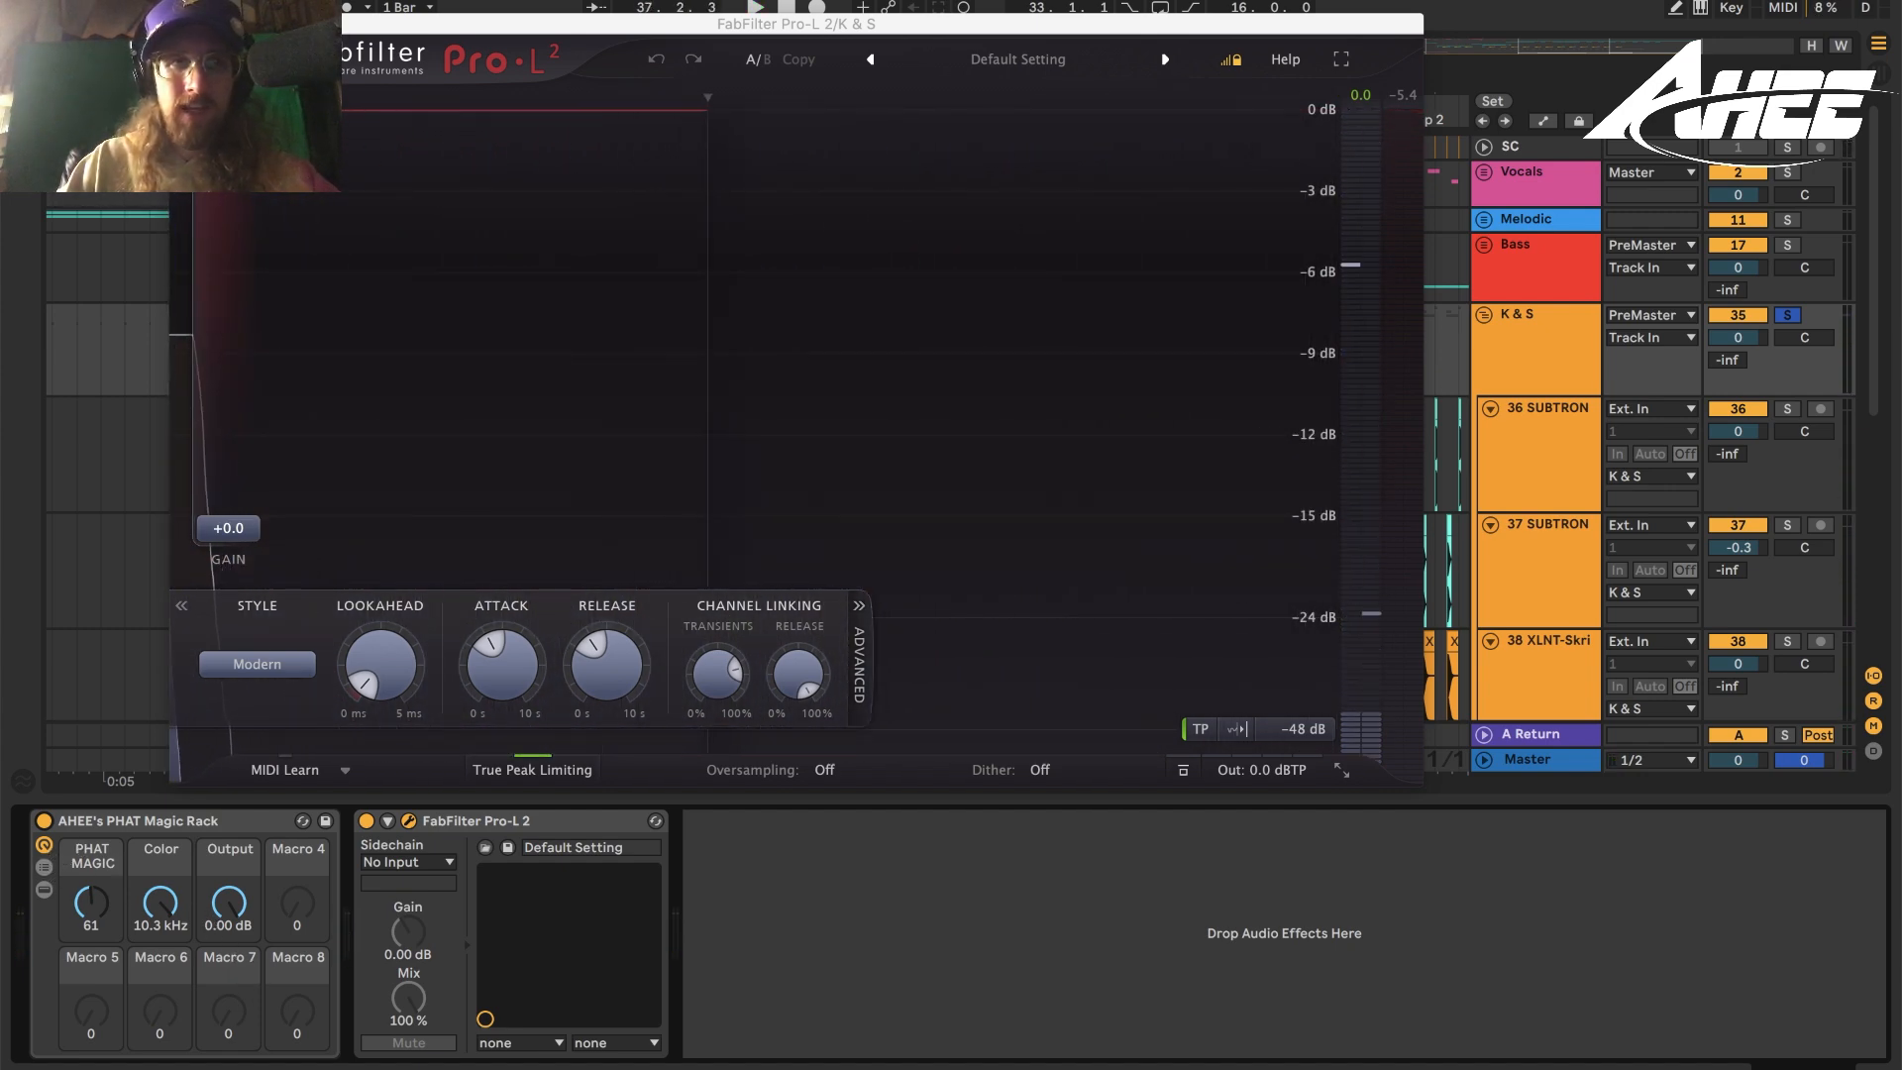
Close the K & S group's Pro-L 2, then unsolo and fold the group.
{"action": "left_click", "coordinate": [183, 24]}
{"action": "key", "text": "space"}
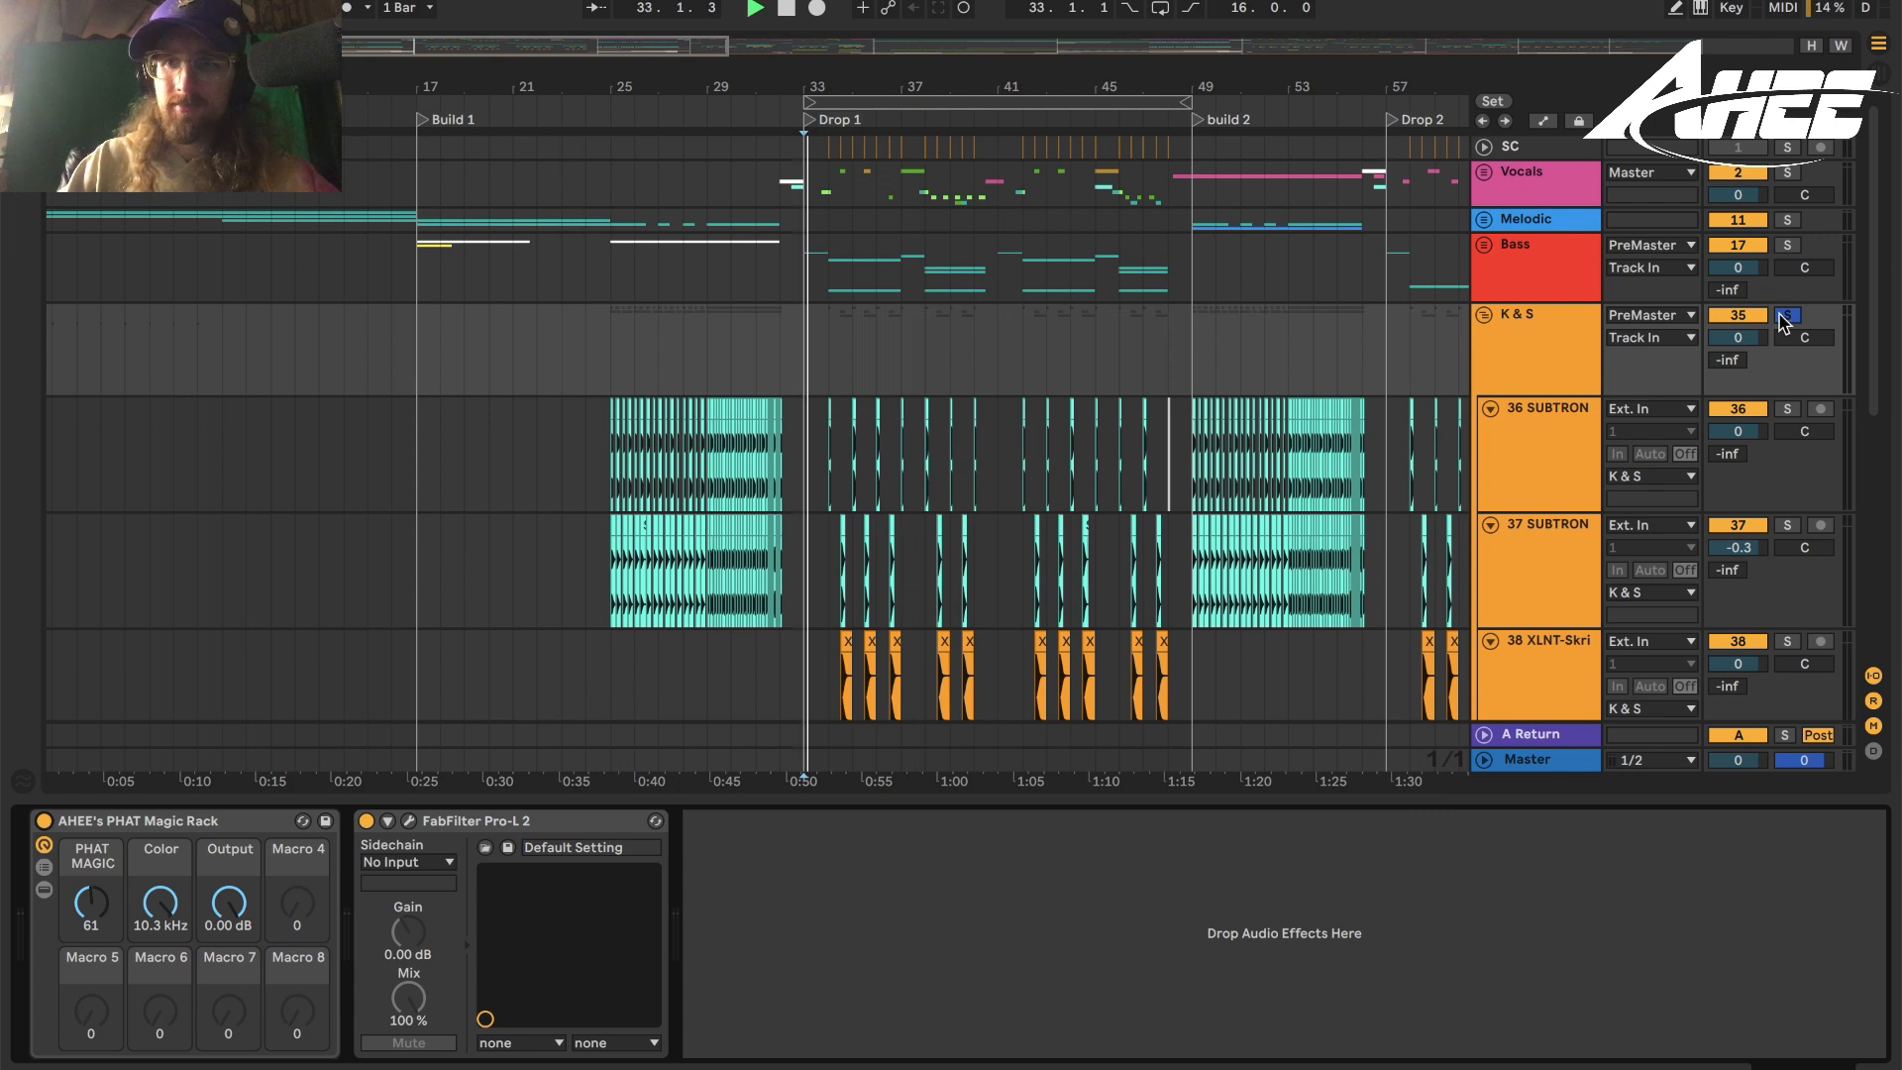
{"action": "left_click", "coordinate": [1778, 315]}
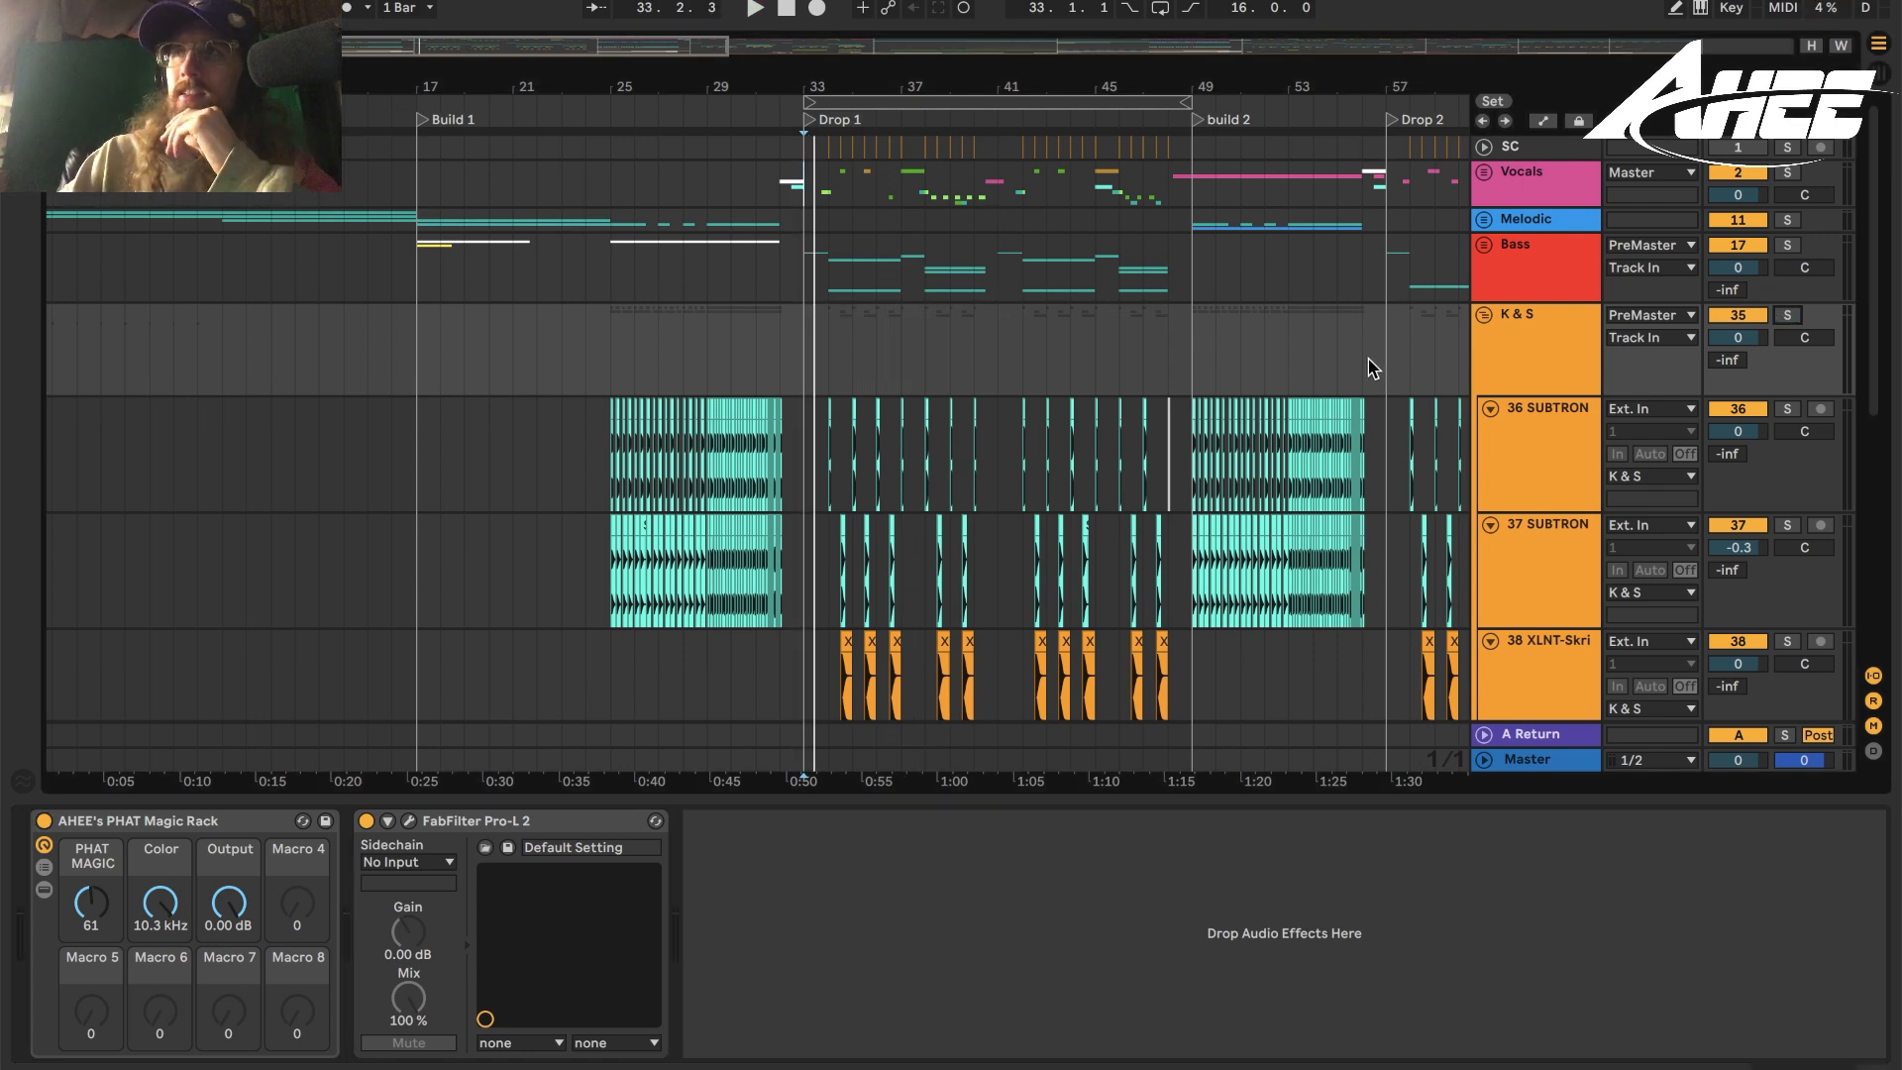
{"action": "left_click", "coordinate": [1483, 316]}
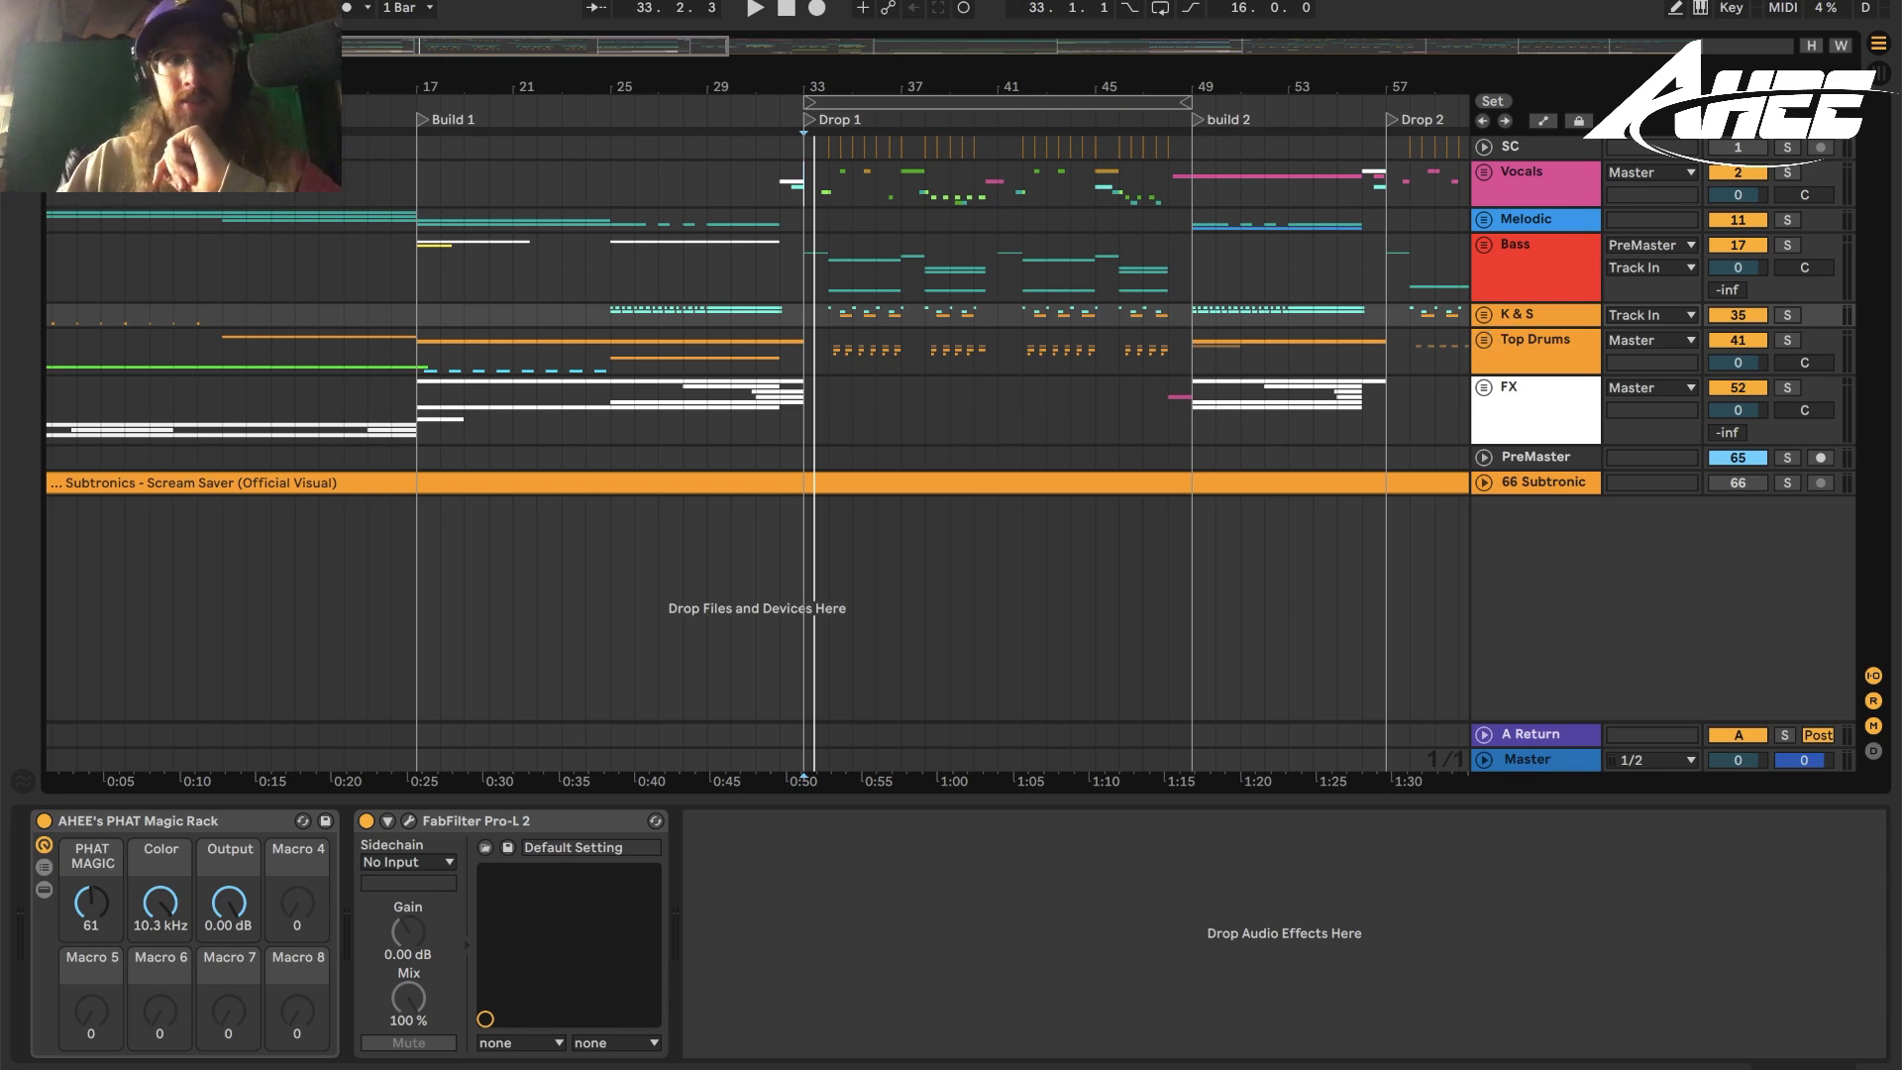
Open the recent set "jungle Groove MORiLLO edit 12.als" without saving the current set, and dismiss the missing plug-ins warning.
{"action": "left_click", "coordinate": [146, 2]}
{"action": "mouse_move", "coordinate": [298, 22]}
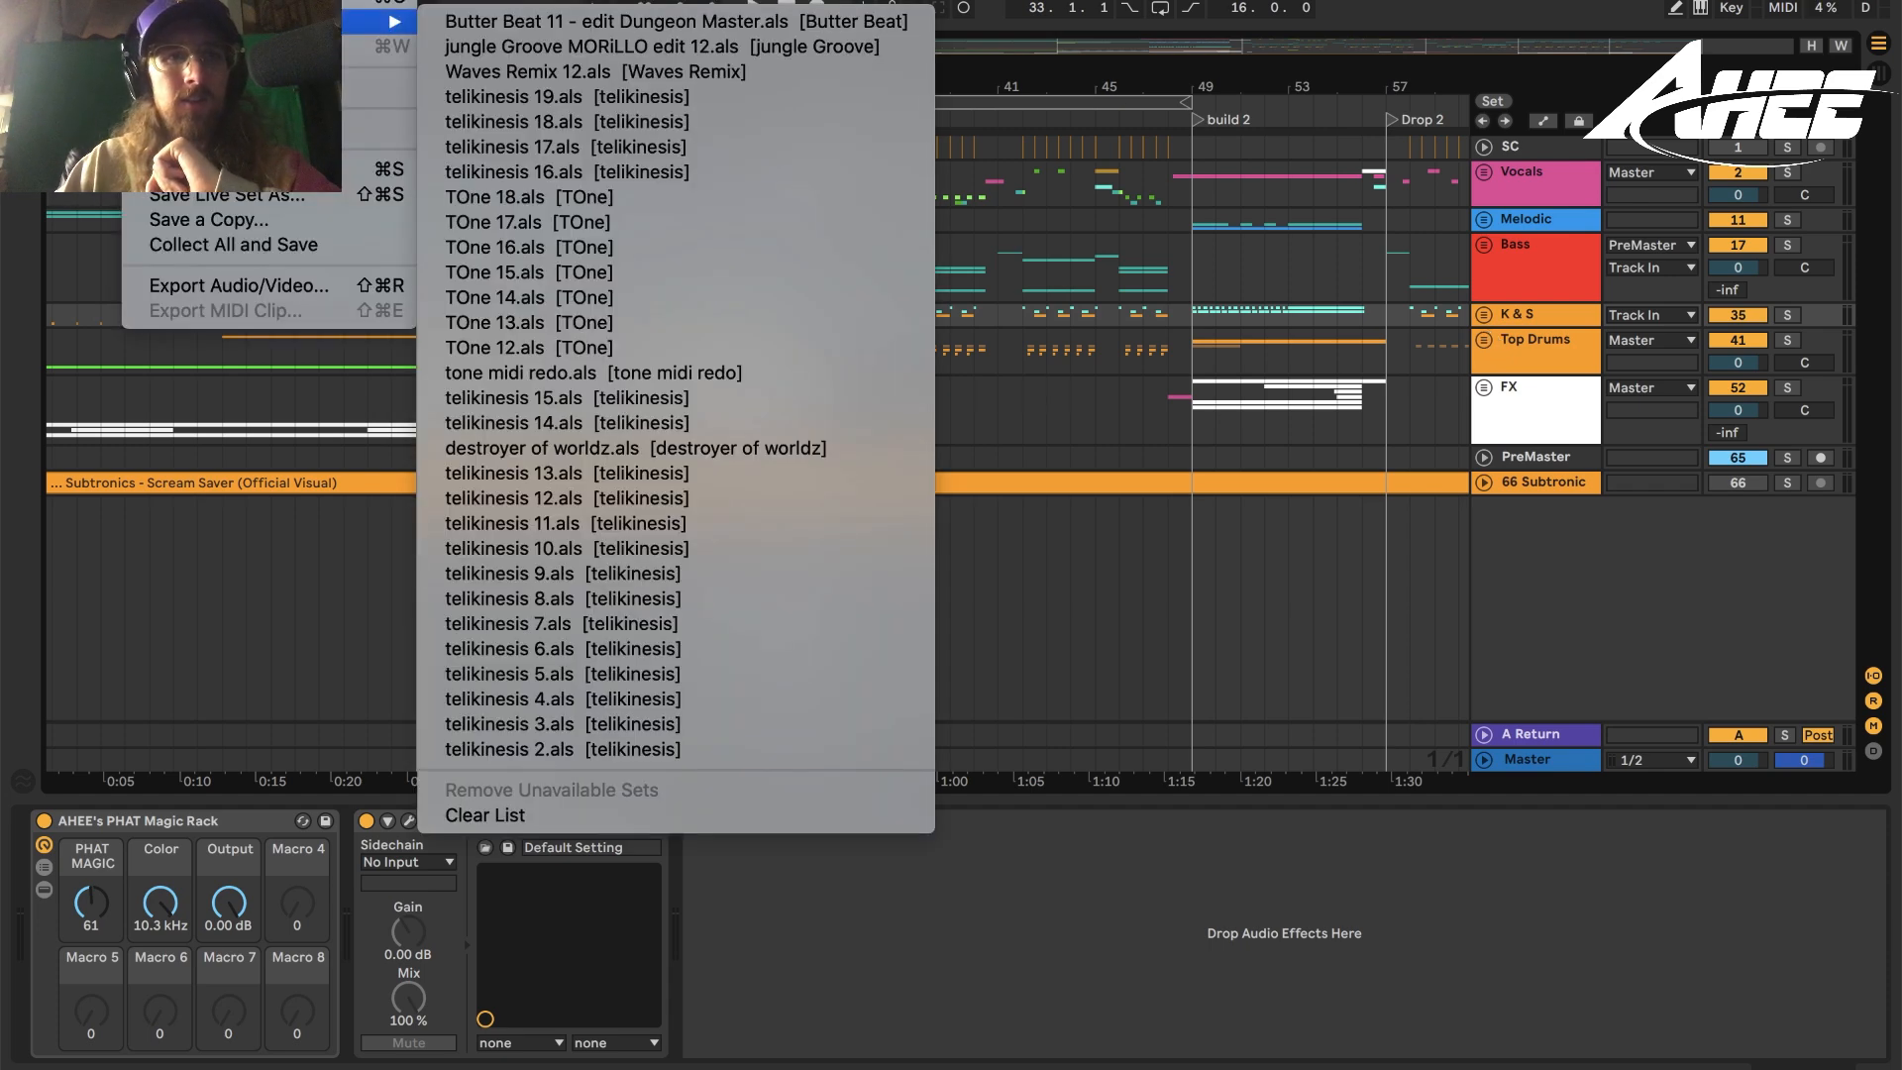
{"action": "left_click", "coordinate": [617, 42]}
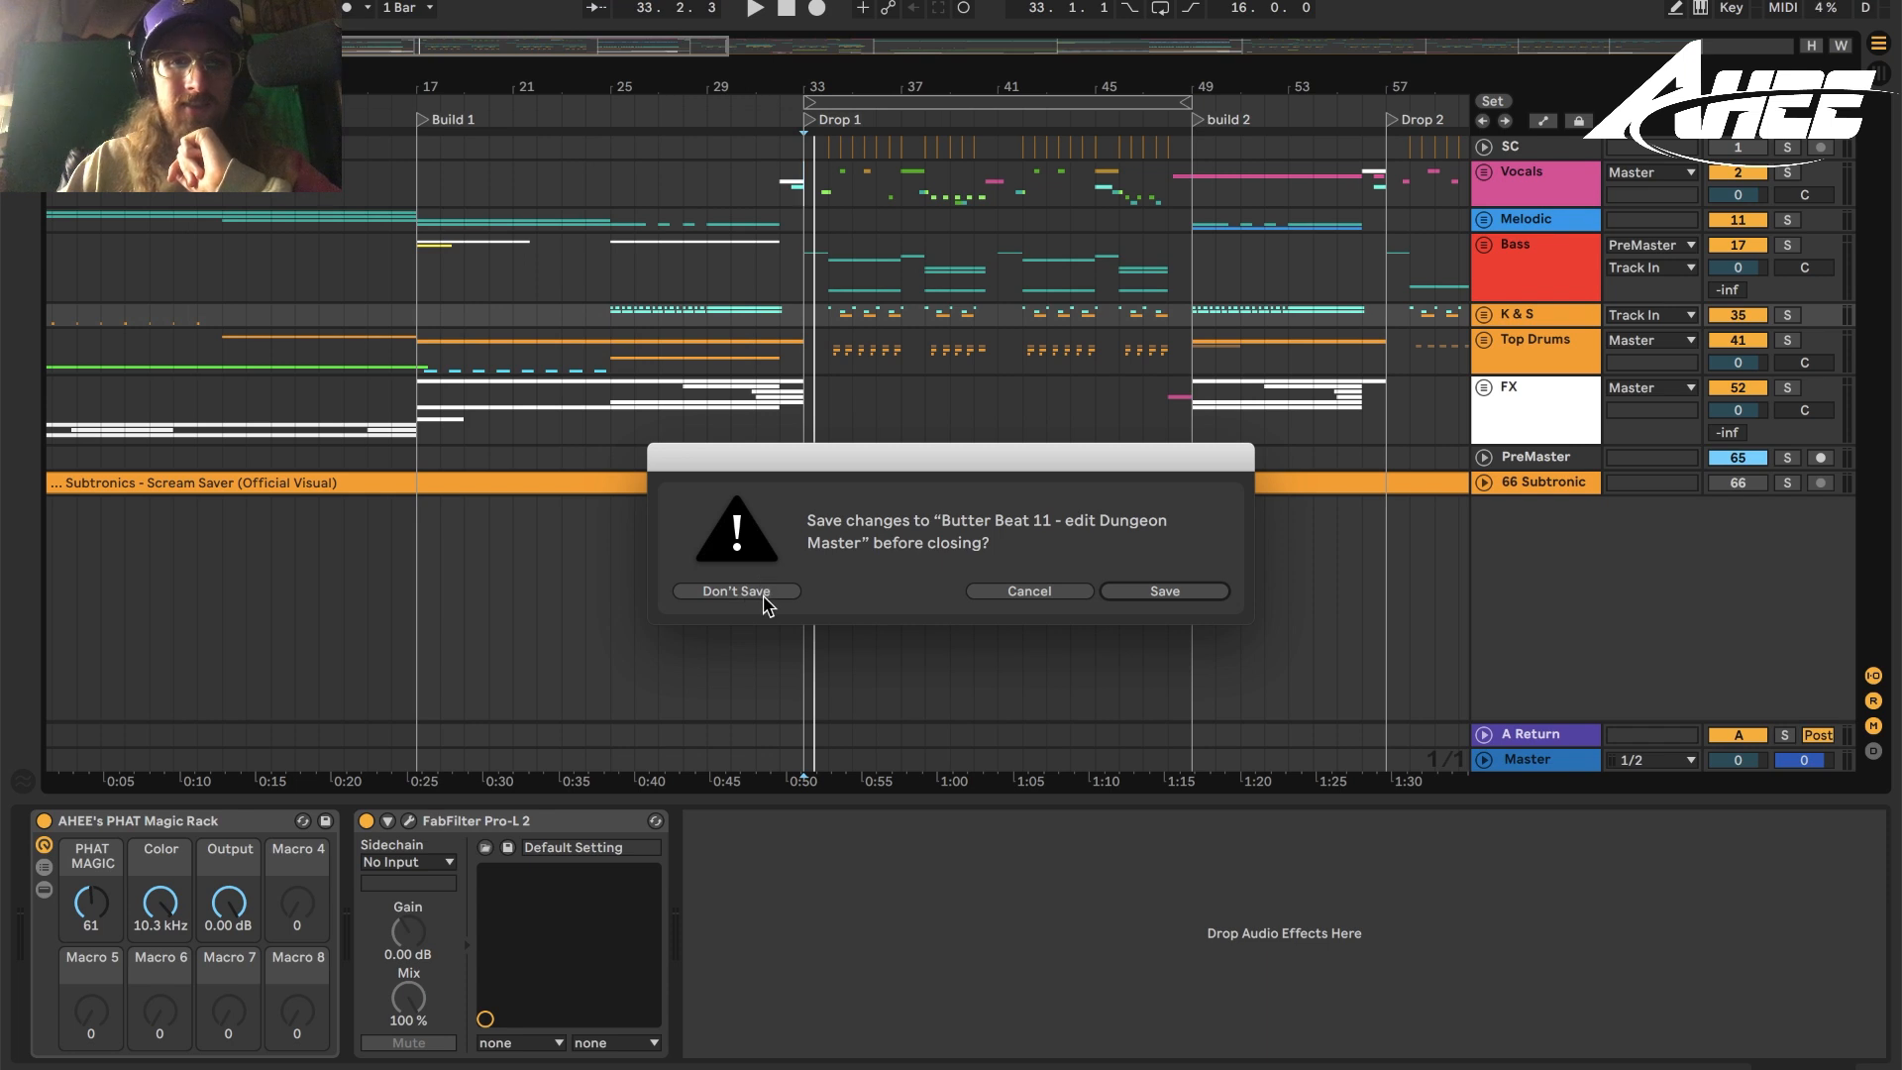
{"action": "left_click", "coordinate": [765, 597]}
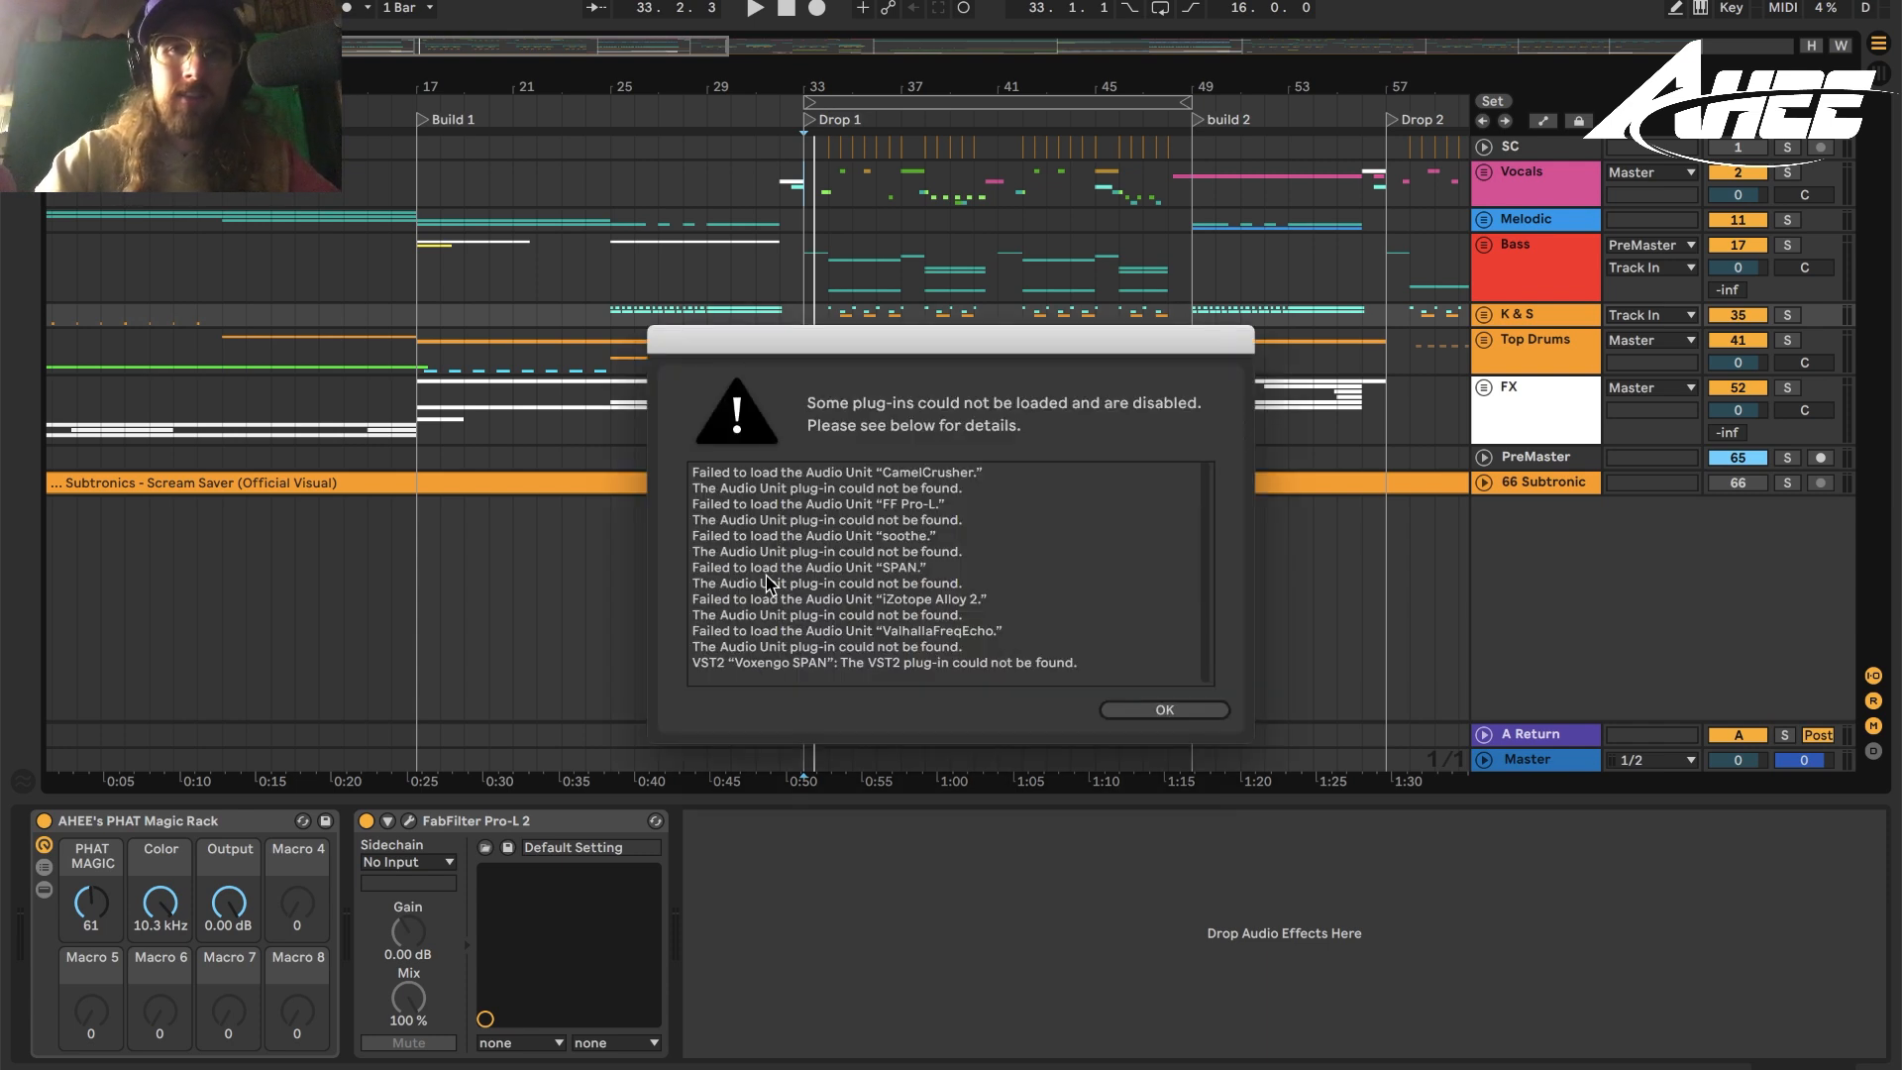
{"action": "left_click", "coordinate": [1168, 710]}
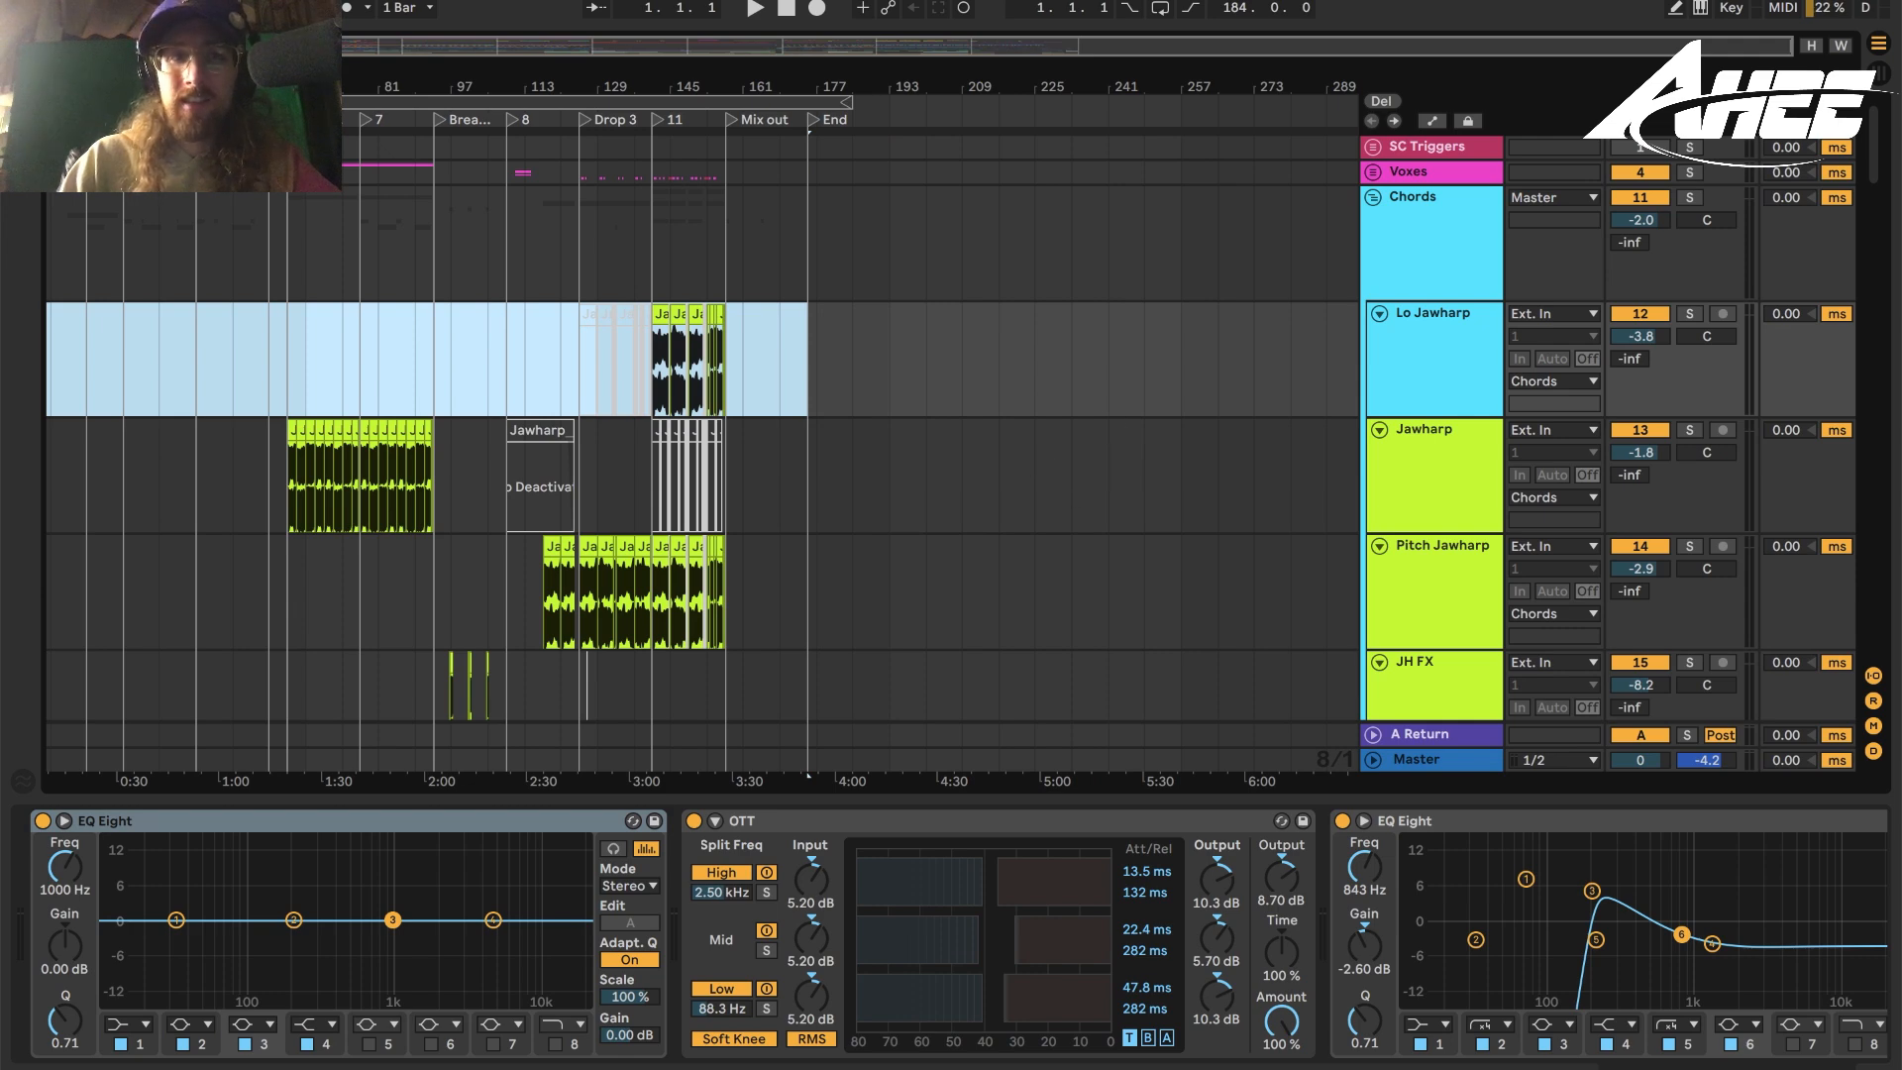
Fold the Chords and FX groups to bring the whole arrangement into view.
{"action": "left_click_drag", "start_coordinate": [89, 87], "coordinate": [198, 159]}
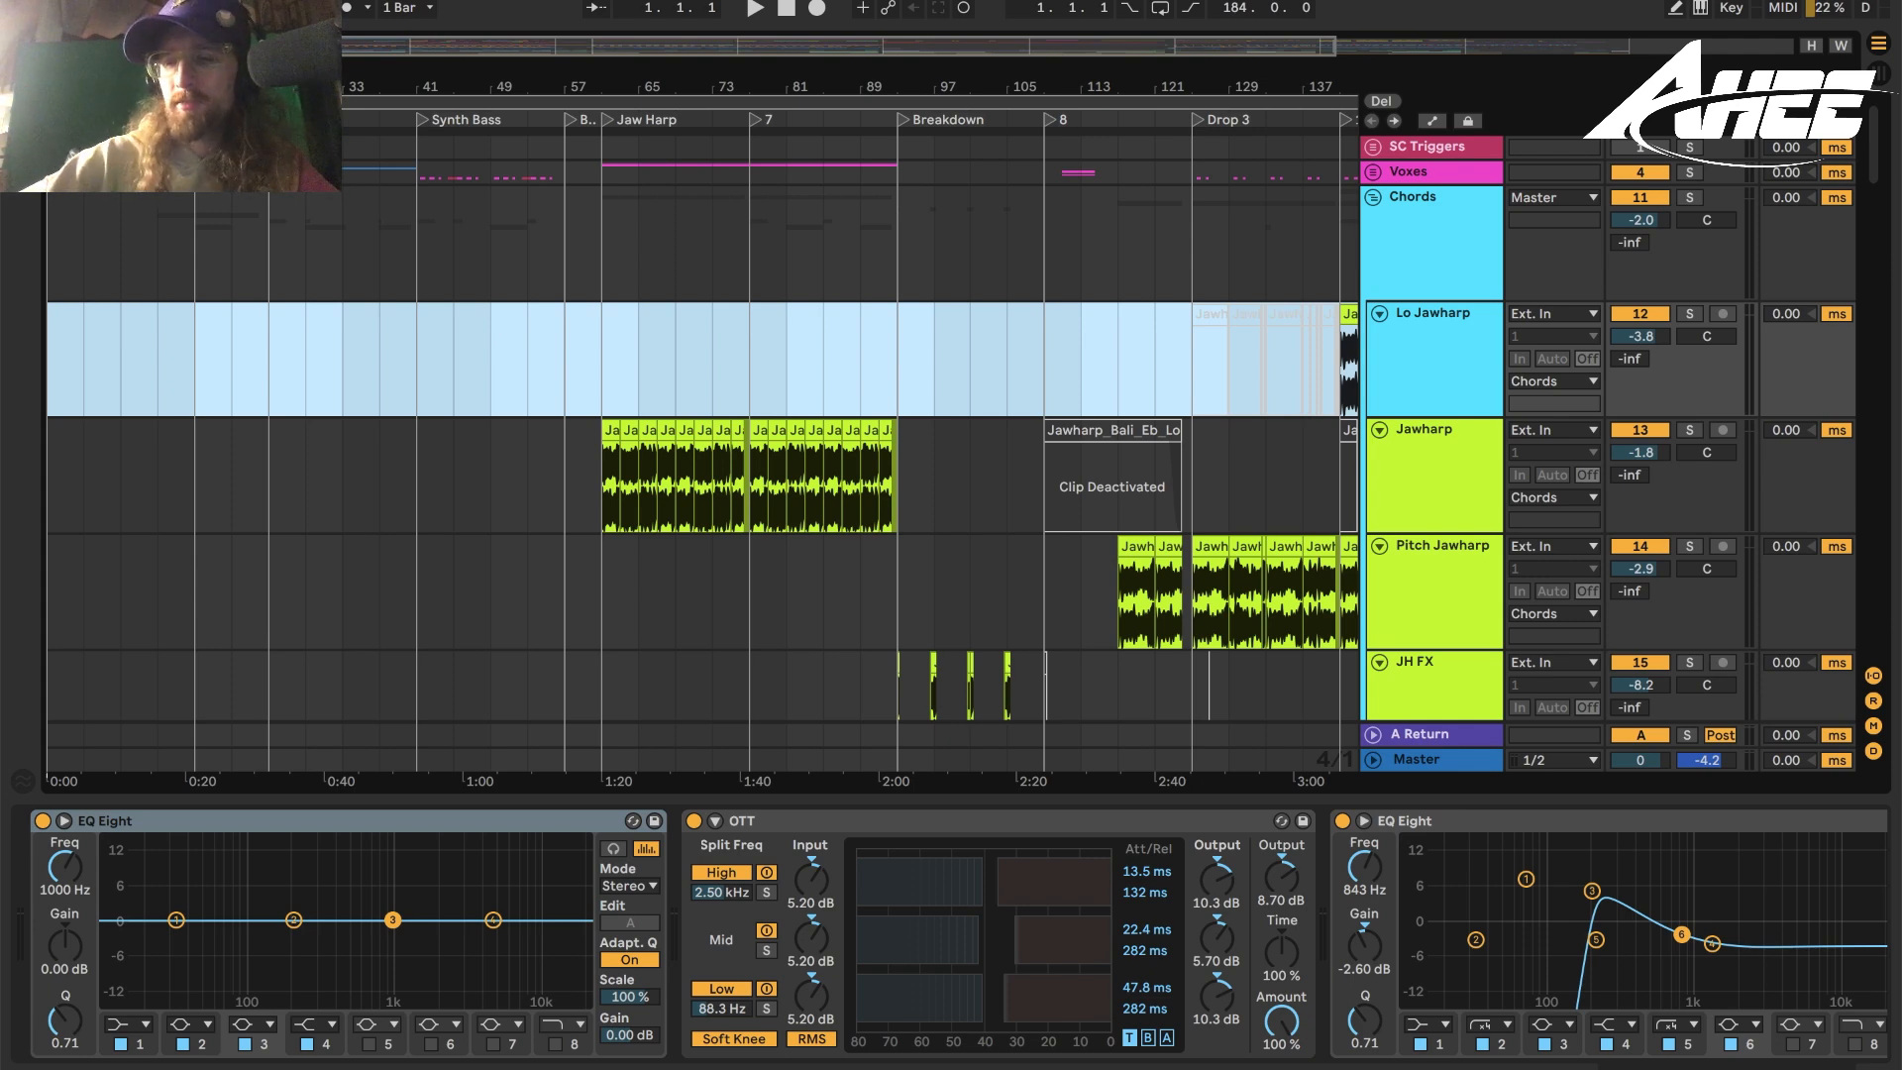
{"action": "scroll", "coordinate": [1097, 363], "scroll_direction": "down", "scroll_amount": 3}
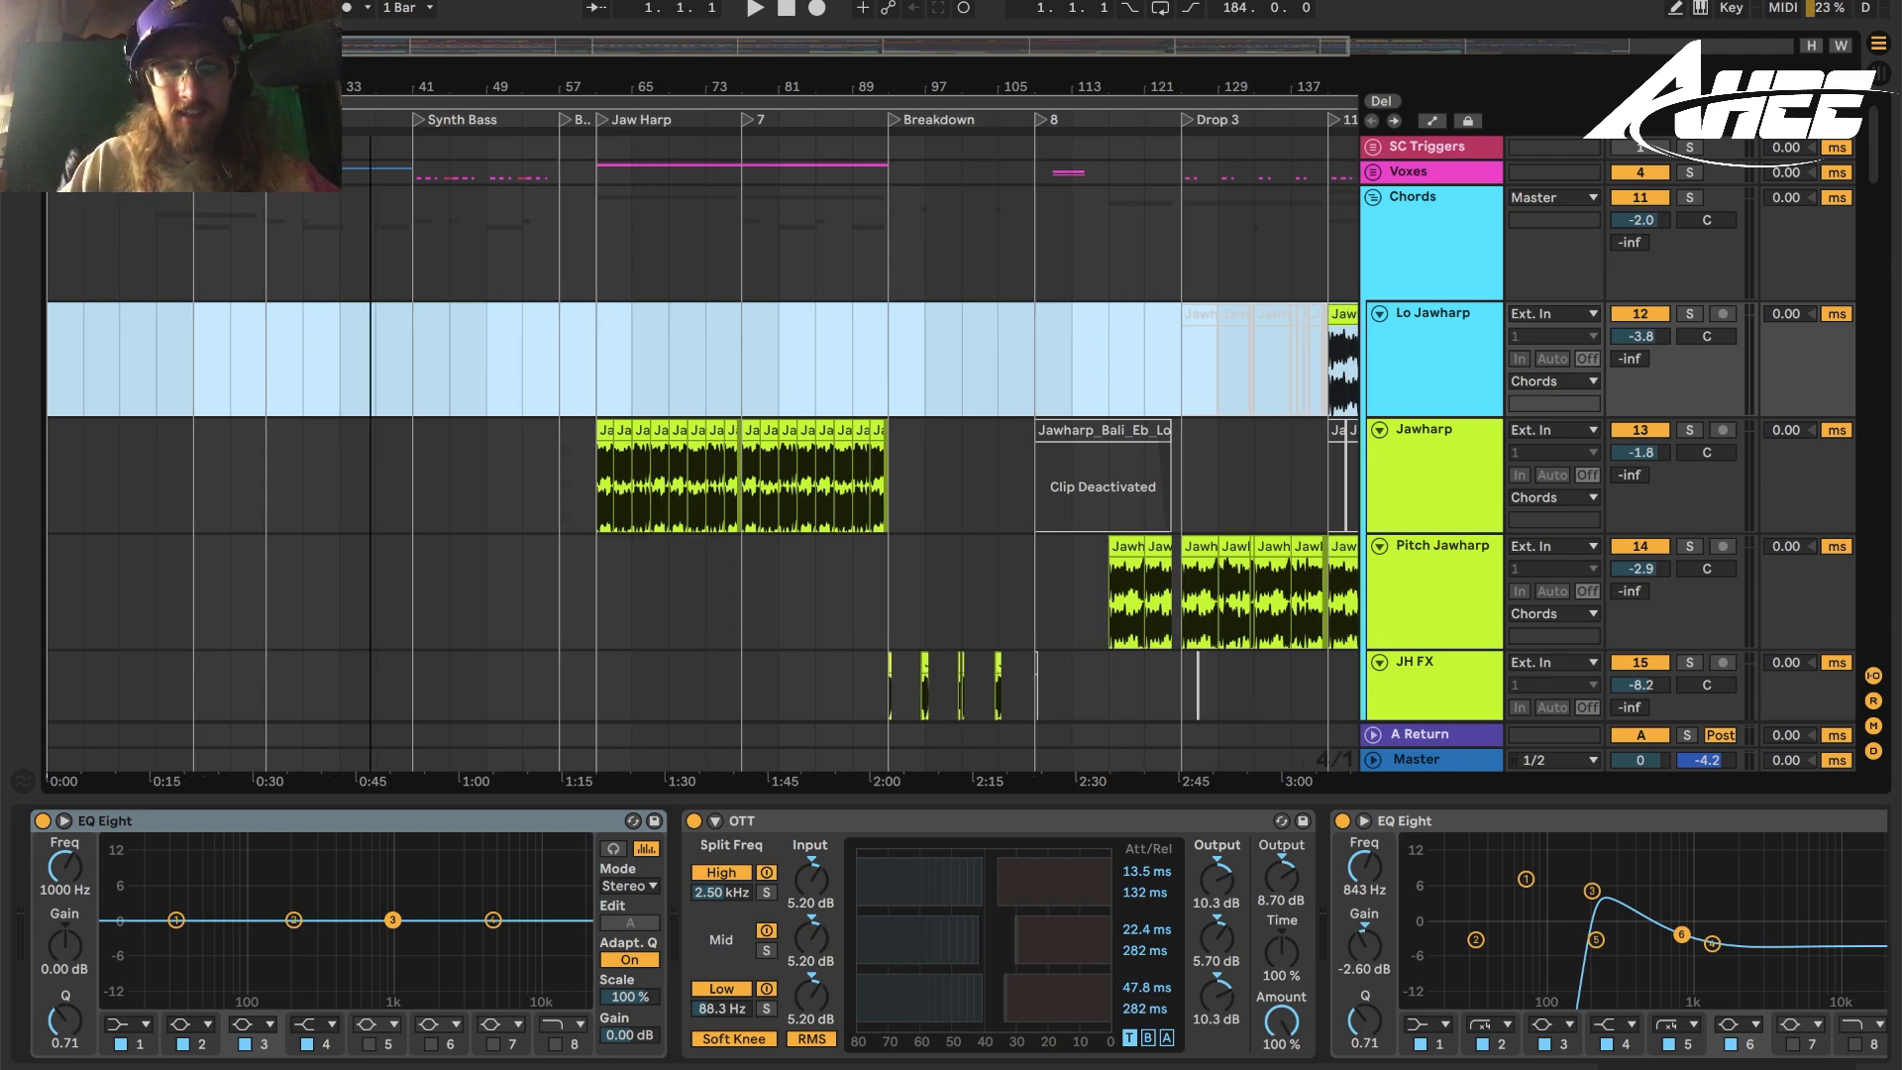
{"action": "left_click", "coordinate": [1371, 198]}
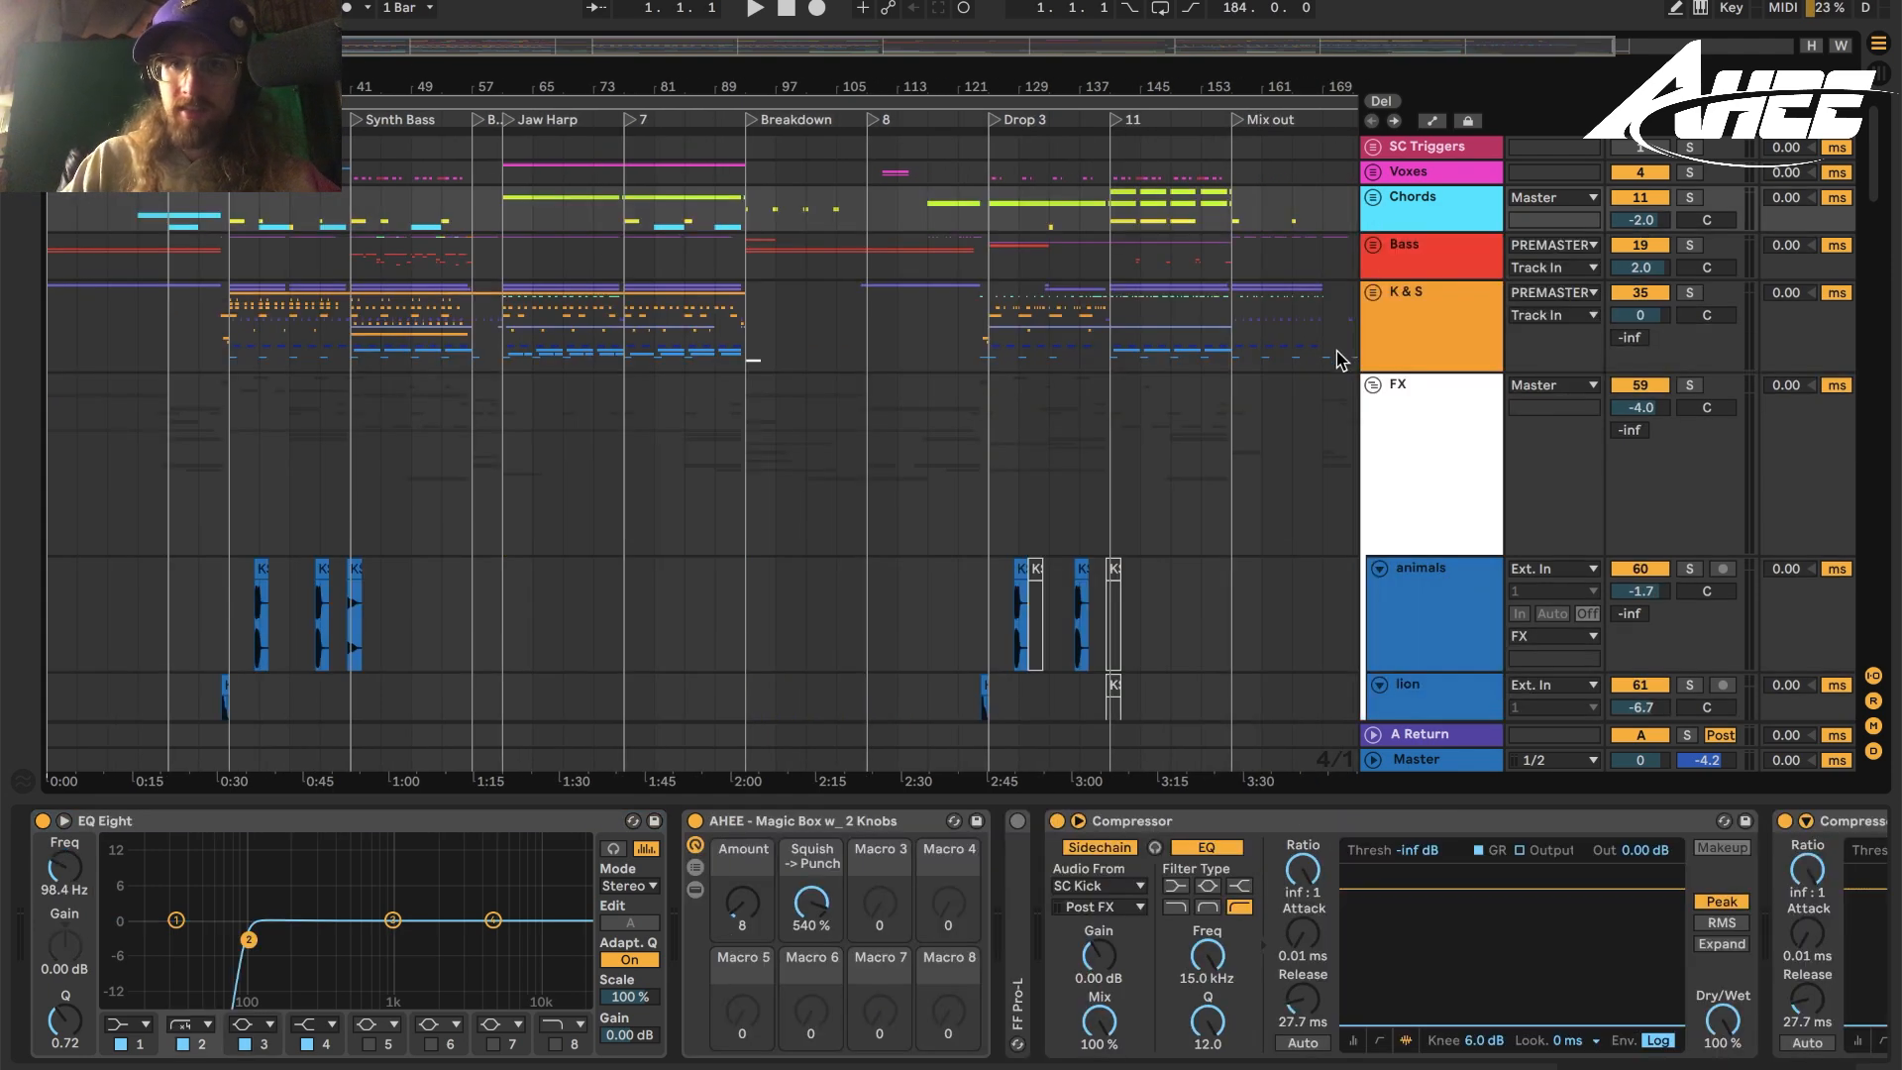
{"action": "left_click", "coordinate": [1372, 384]}
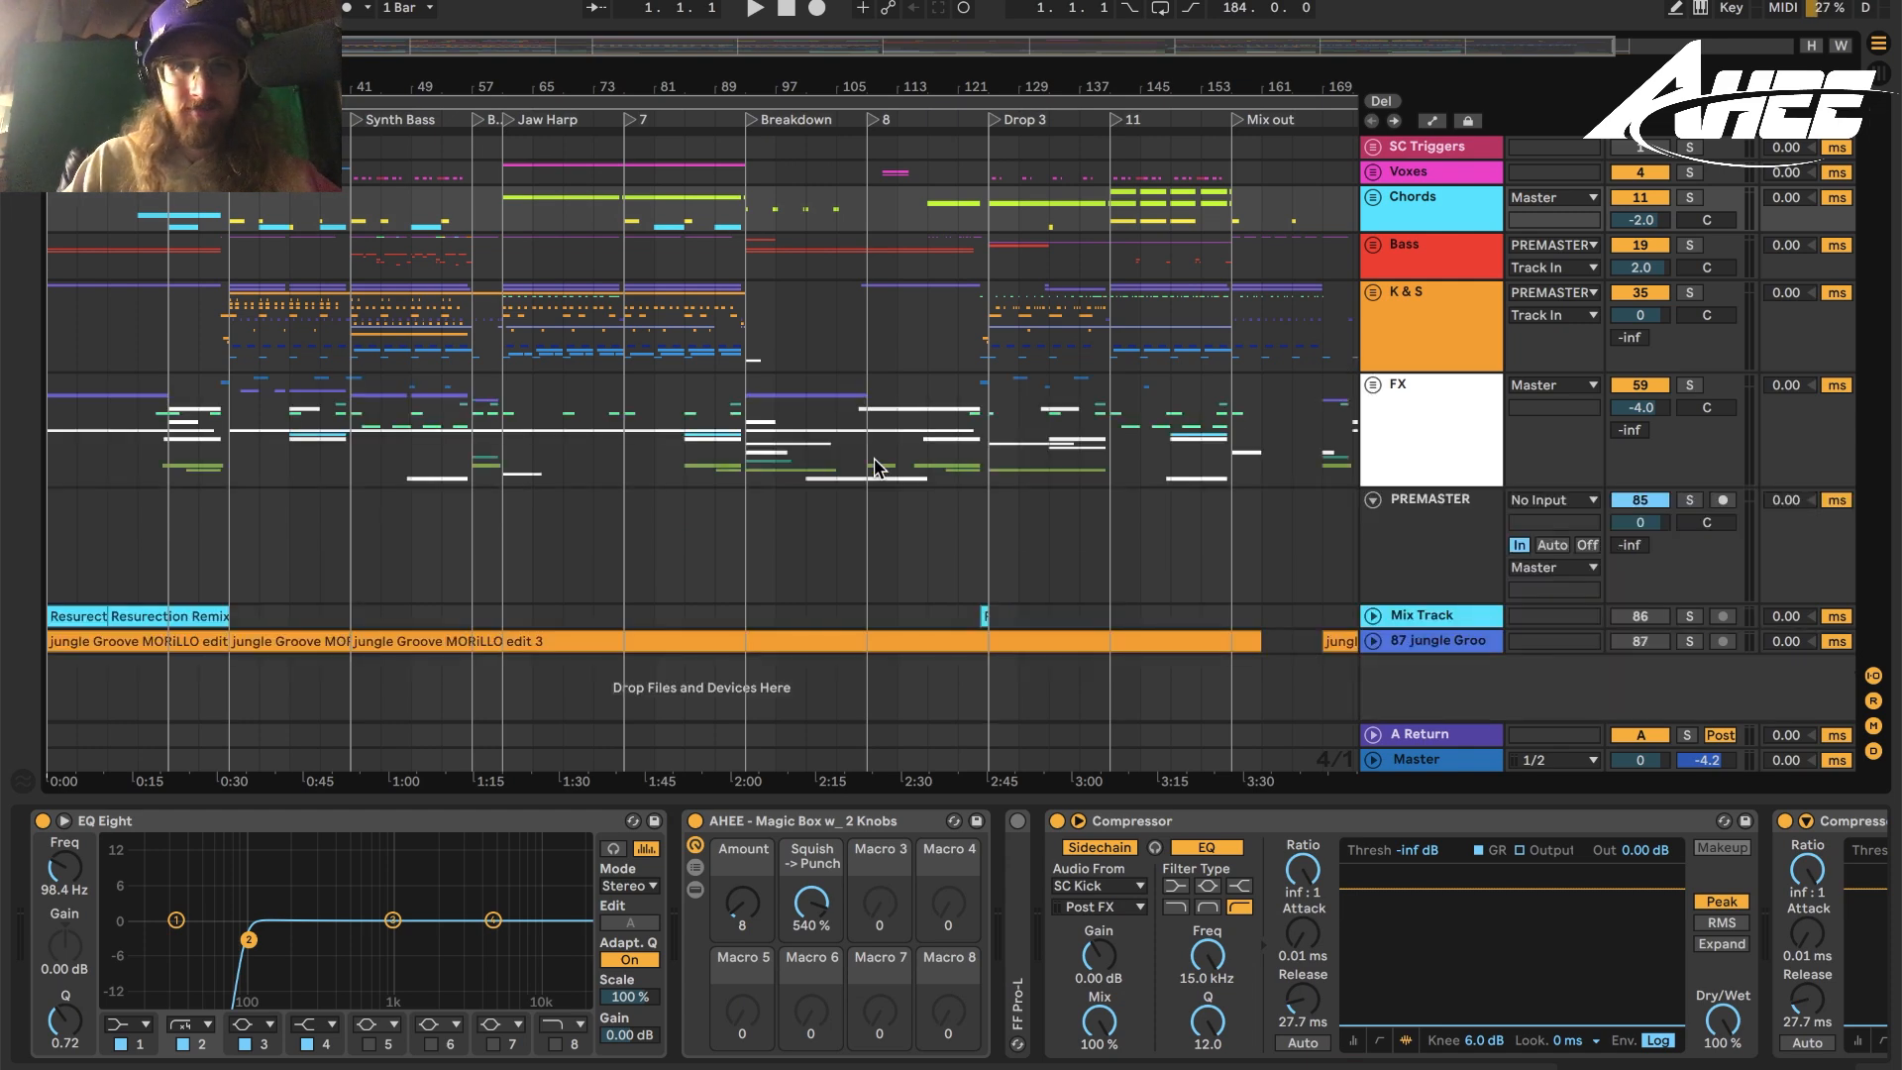
Play the song from bar 117, shortly before Drop 3.
{"action": "scroll", "coordinate": [846, 304], "scroll_direction": "up", "scroll_amount": 3}
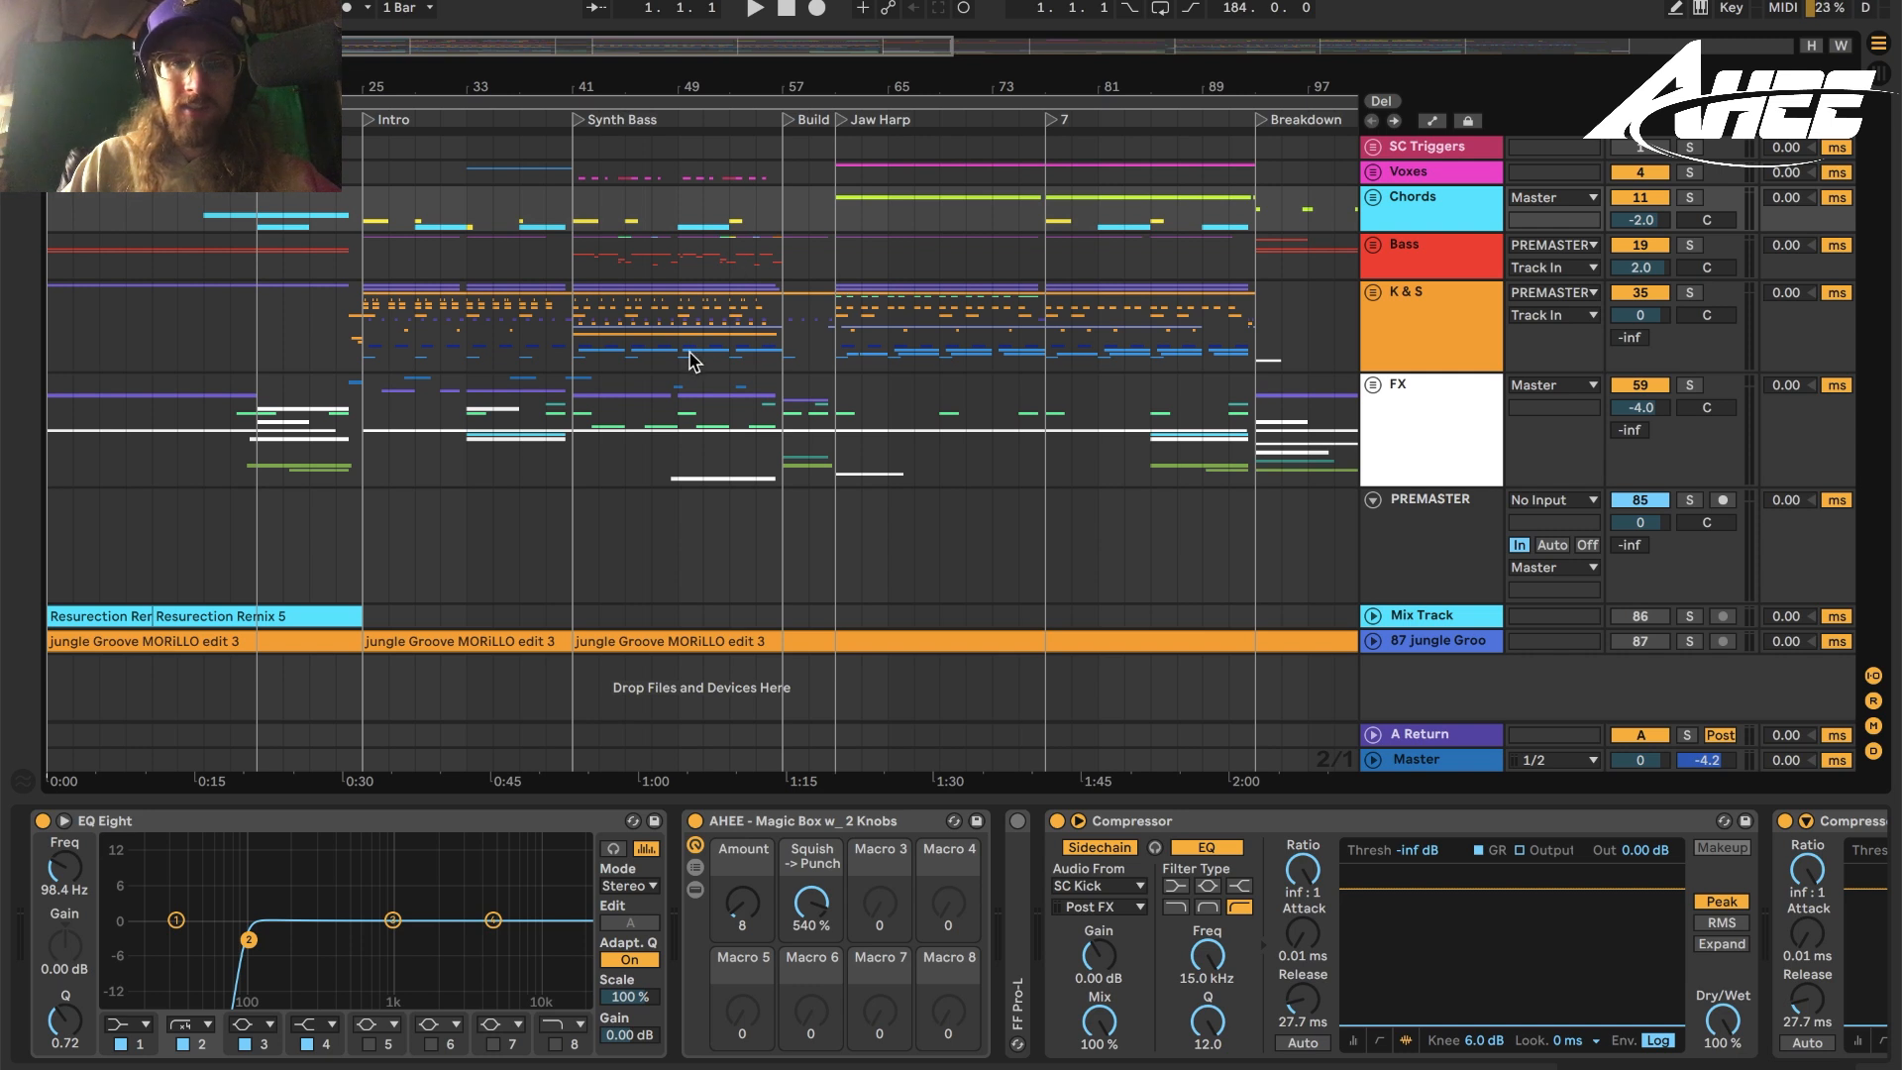
{"action": "left_click", "coordinate": [688, 222]}
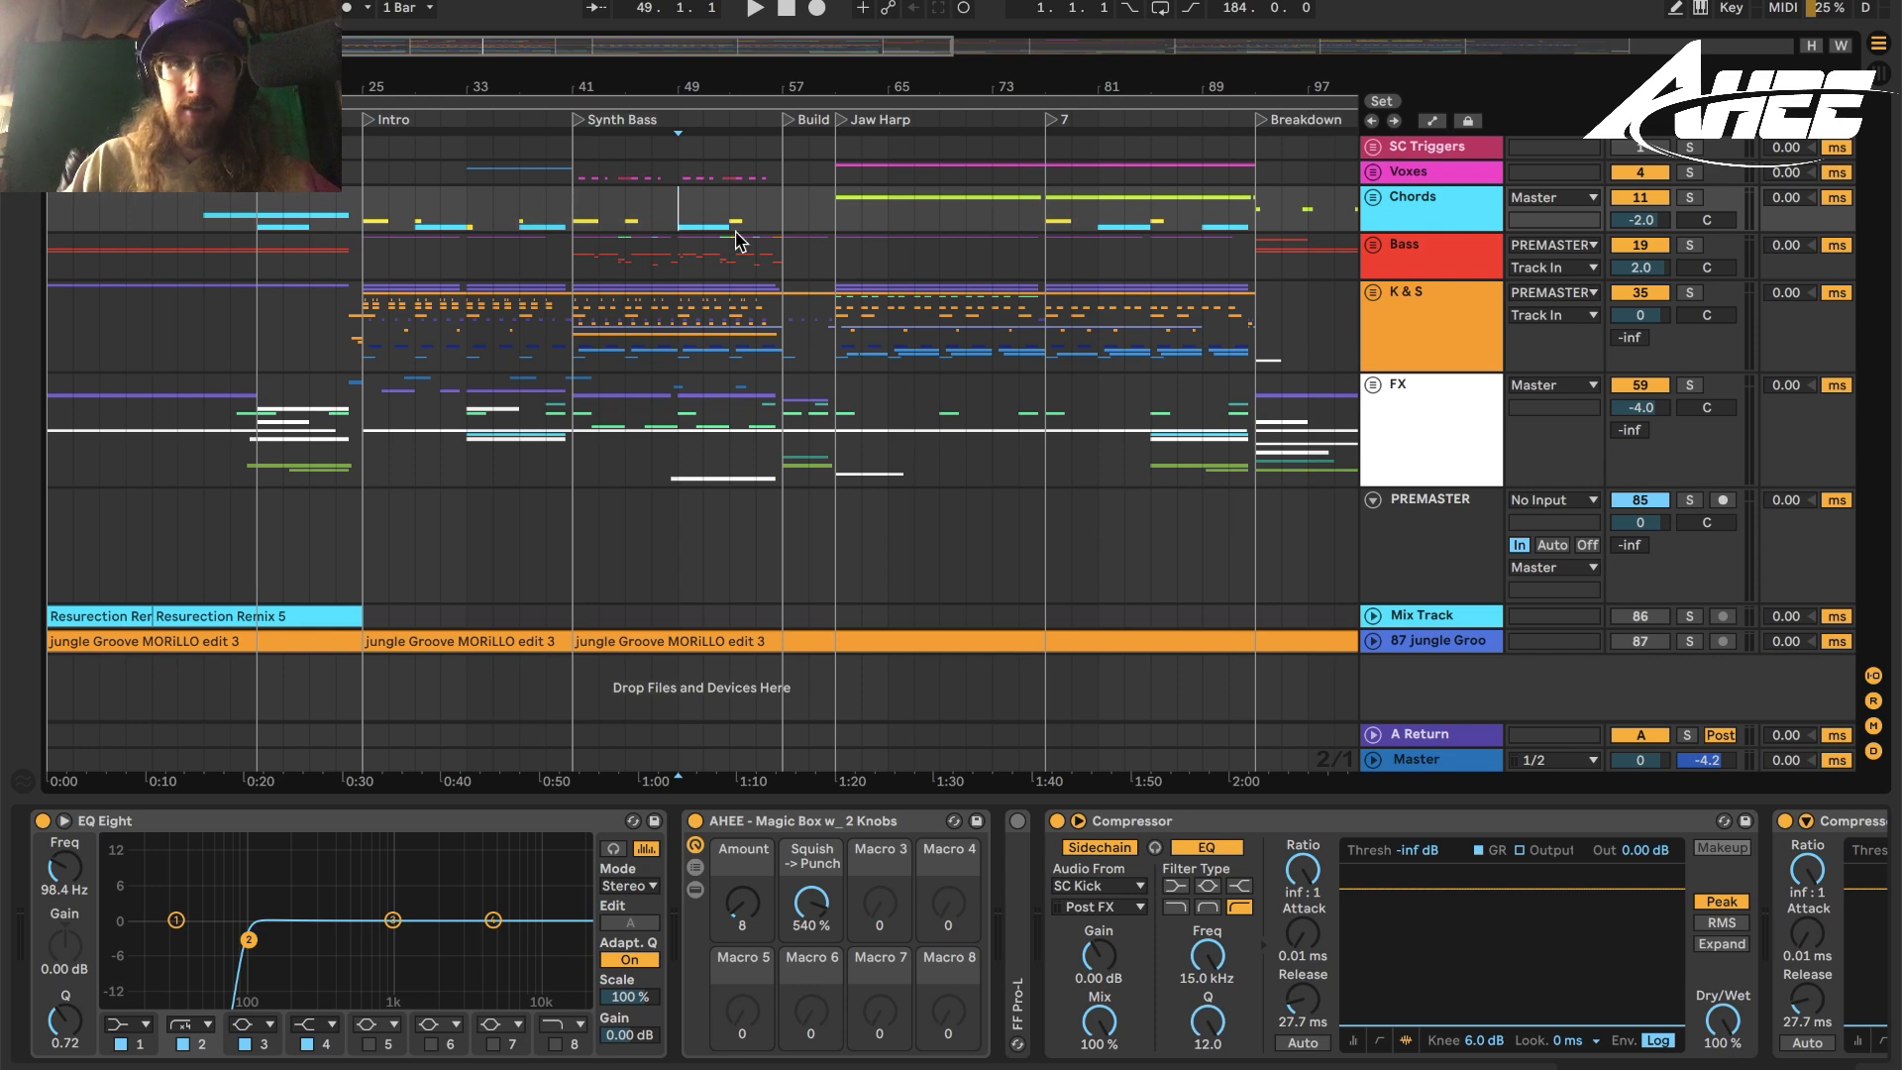
{"action": "left_click_drag", "start_coordinate": [1052, 72], "coordinate": [297, 71]}
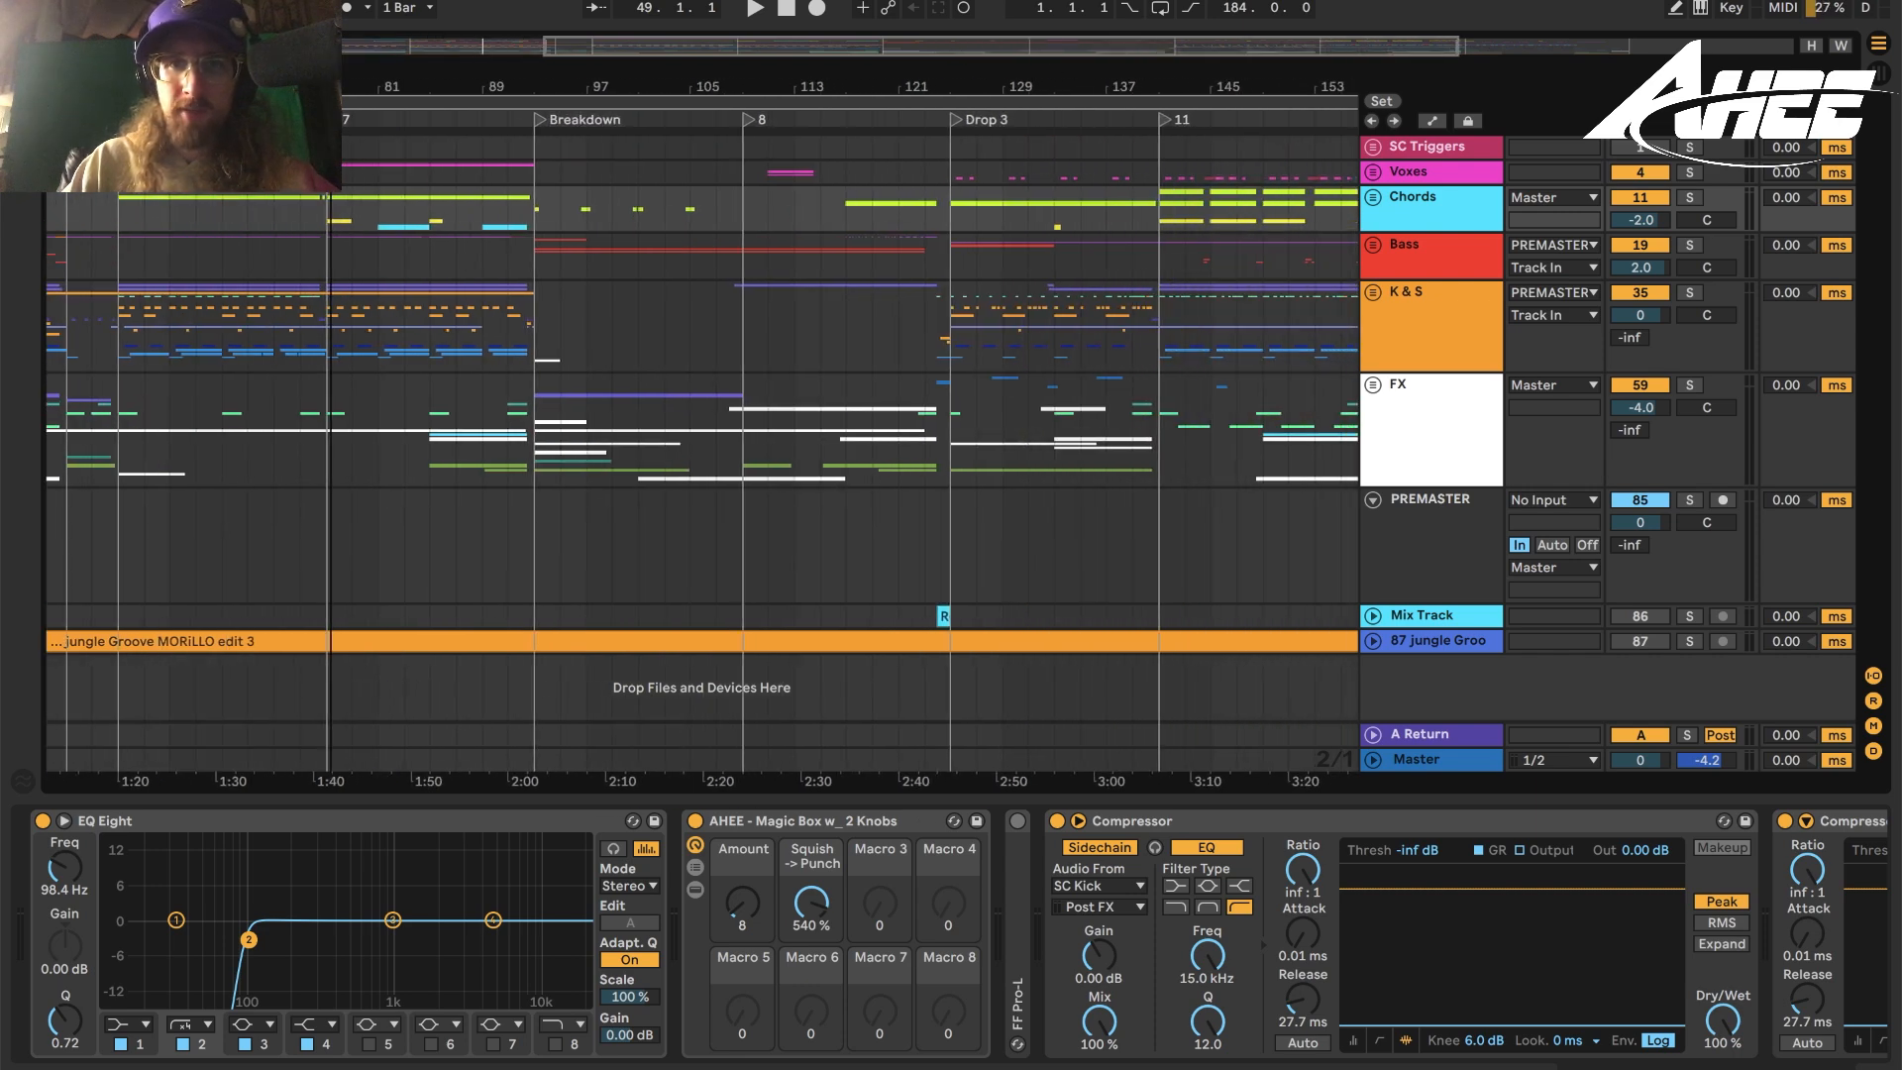
{"action": "left_click", "coordinate": [931, 322]}
{"action": "left_click_drag", "start_coordinate": [965, 83], "coordinate": [959, 188]}
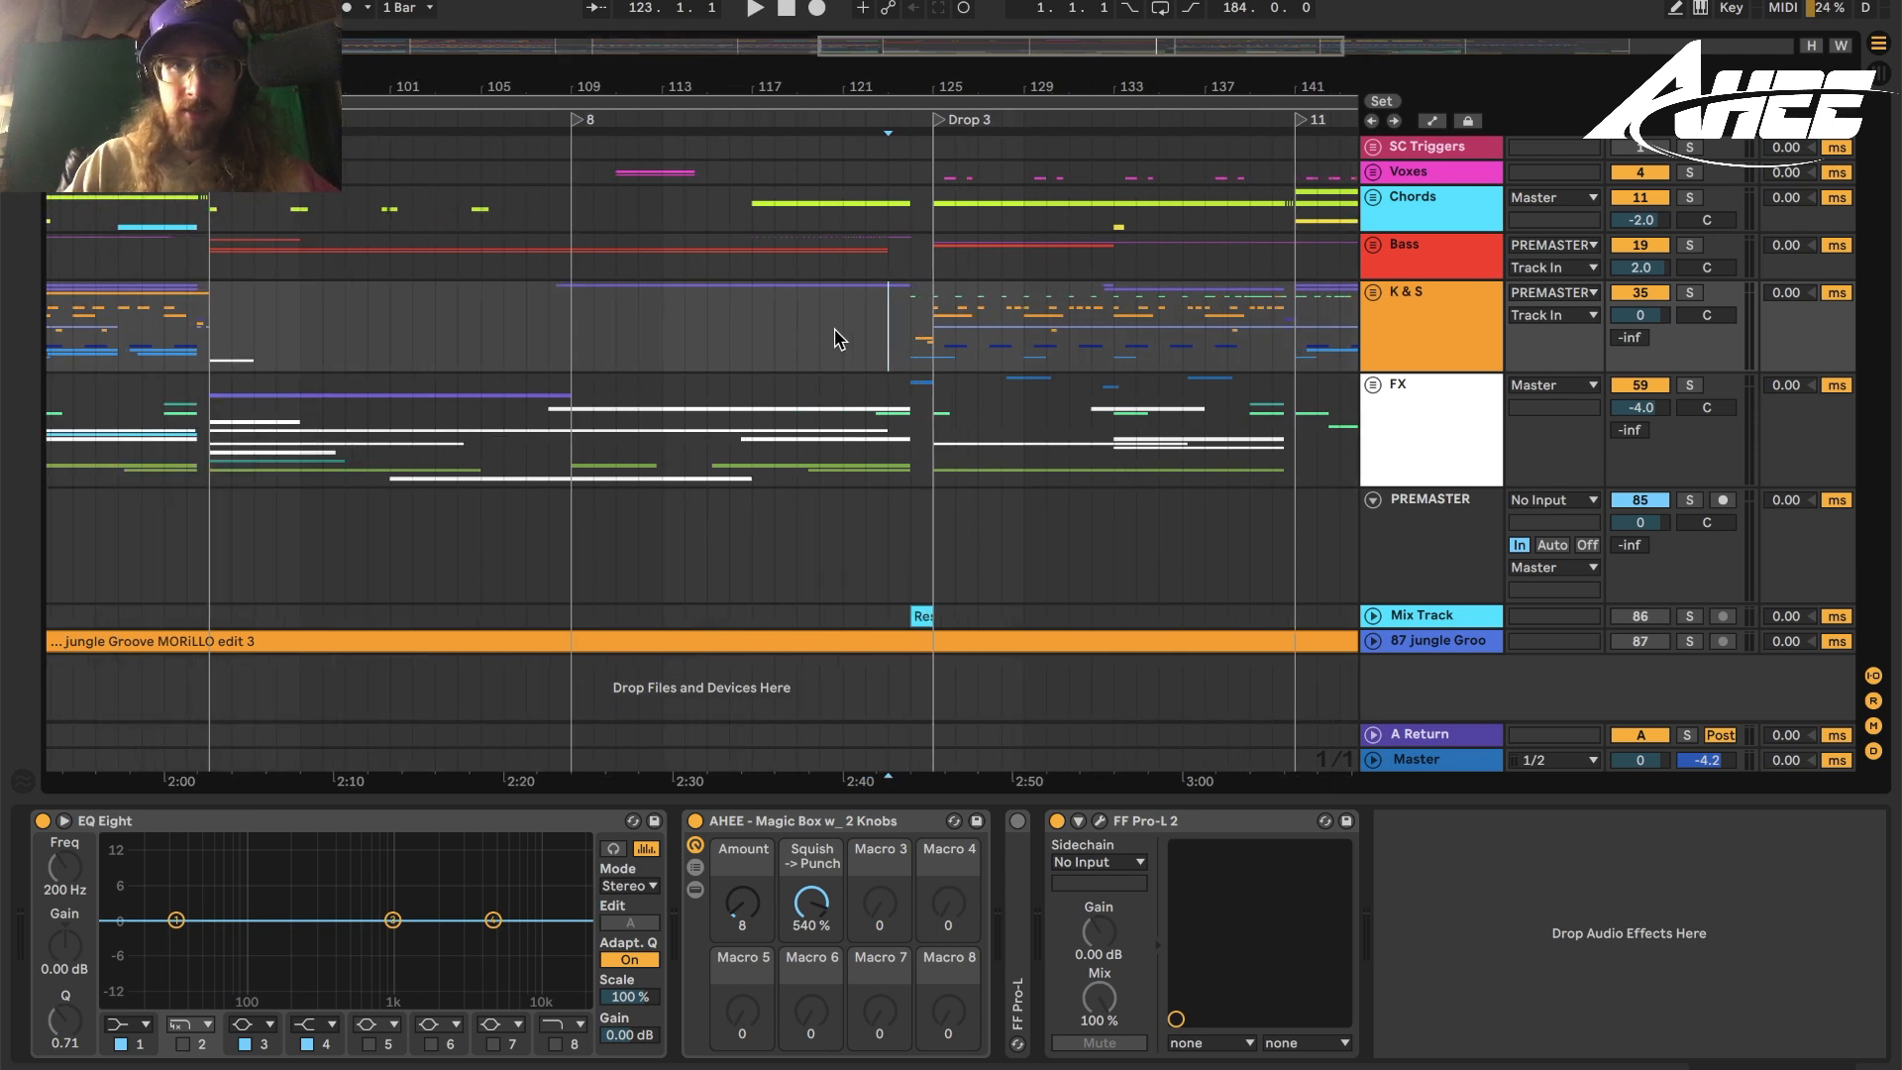
{"action": "left_click", "coordinate": [751, 342]}
{"action": "key", "text": "space"}
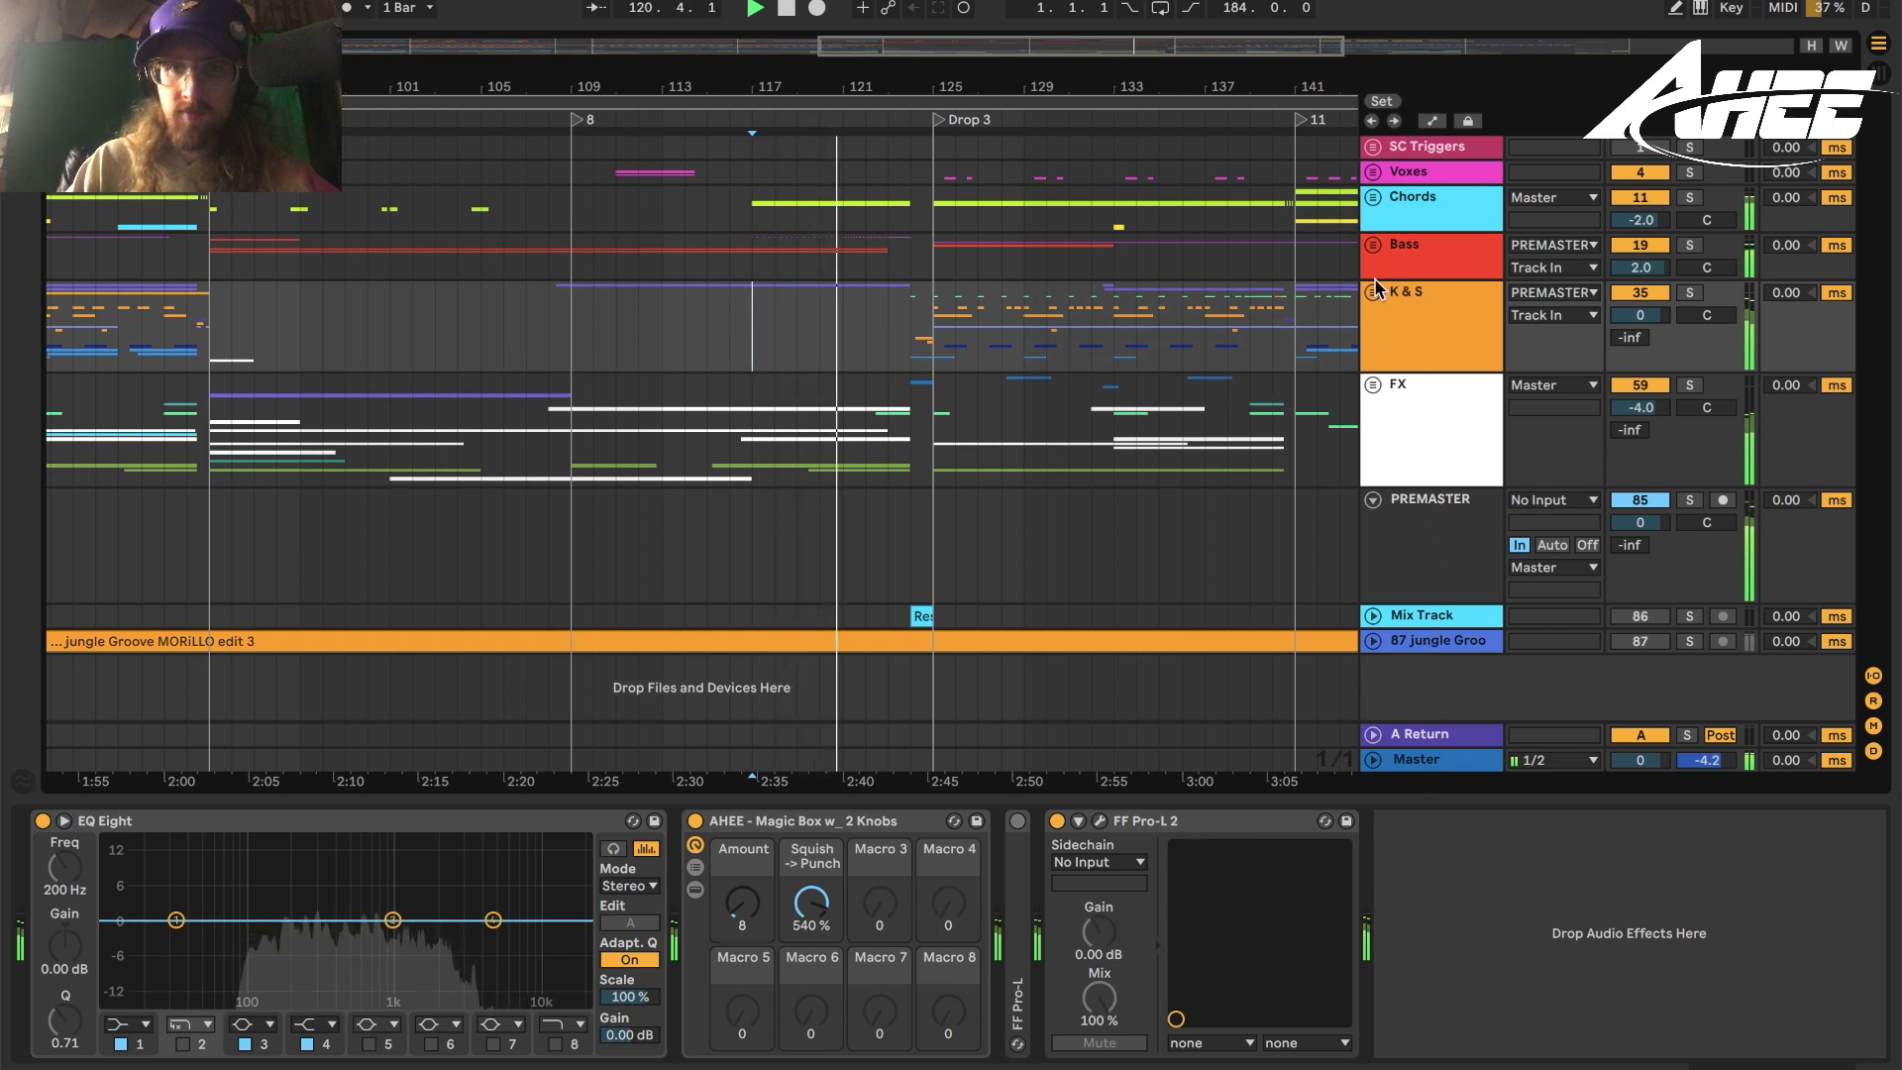
Watch the K & S group's Pro-L 2 limiting going into Drop 3, then select the Bass group to show its devices.
{"action": "left_click", "coordinate": [1406, 307]}
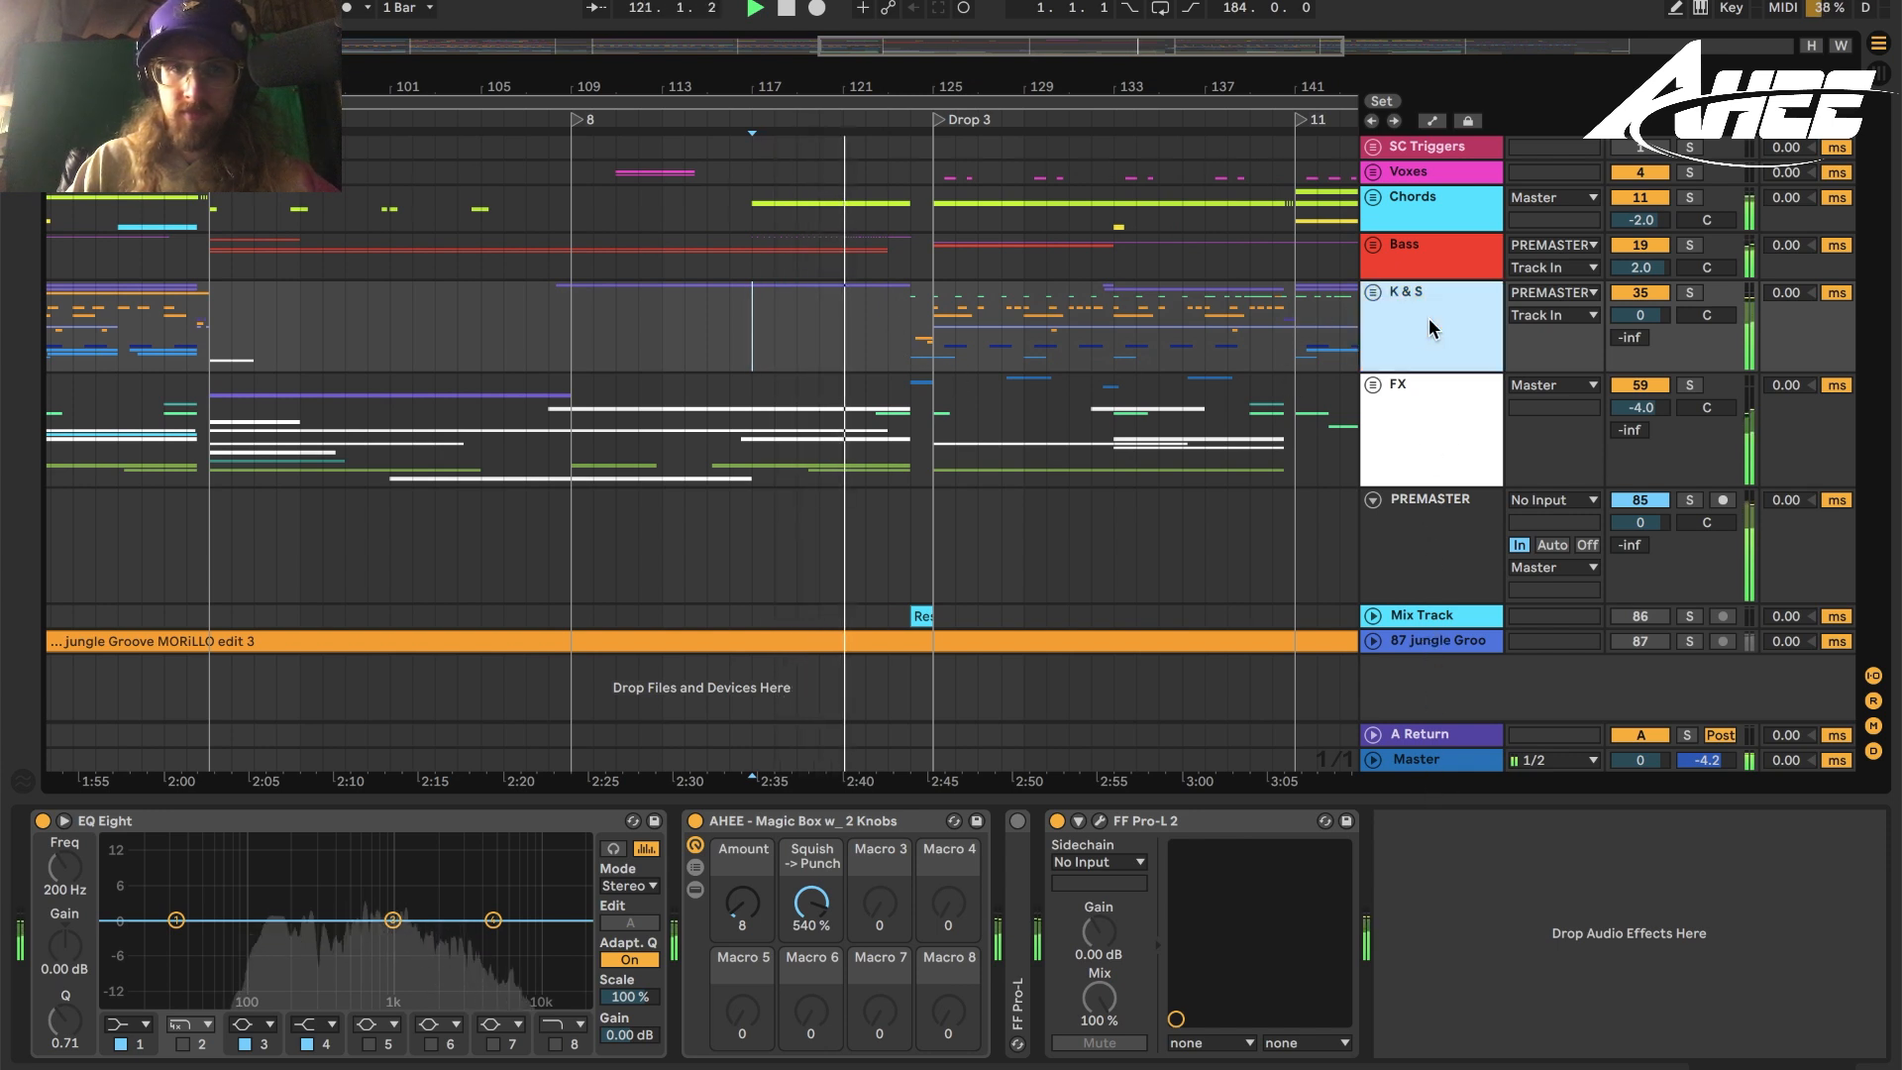
{"action": "left_click", "coordinate": [1099, 822]}
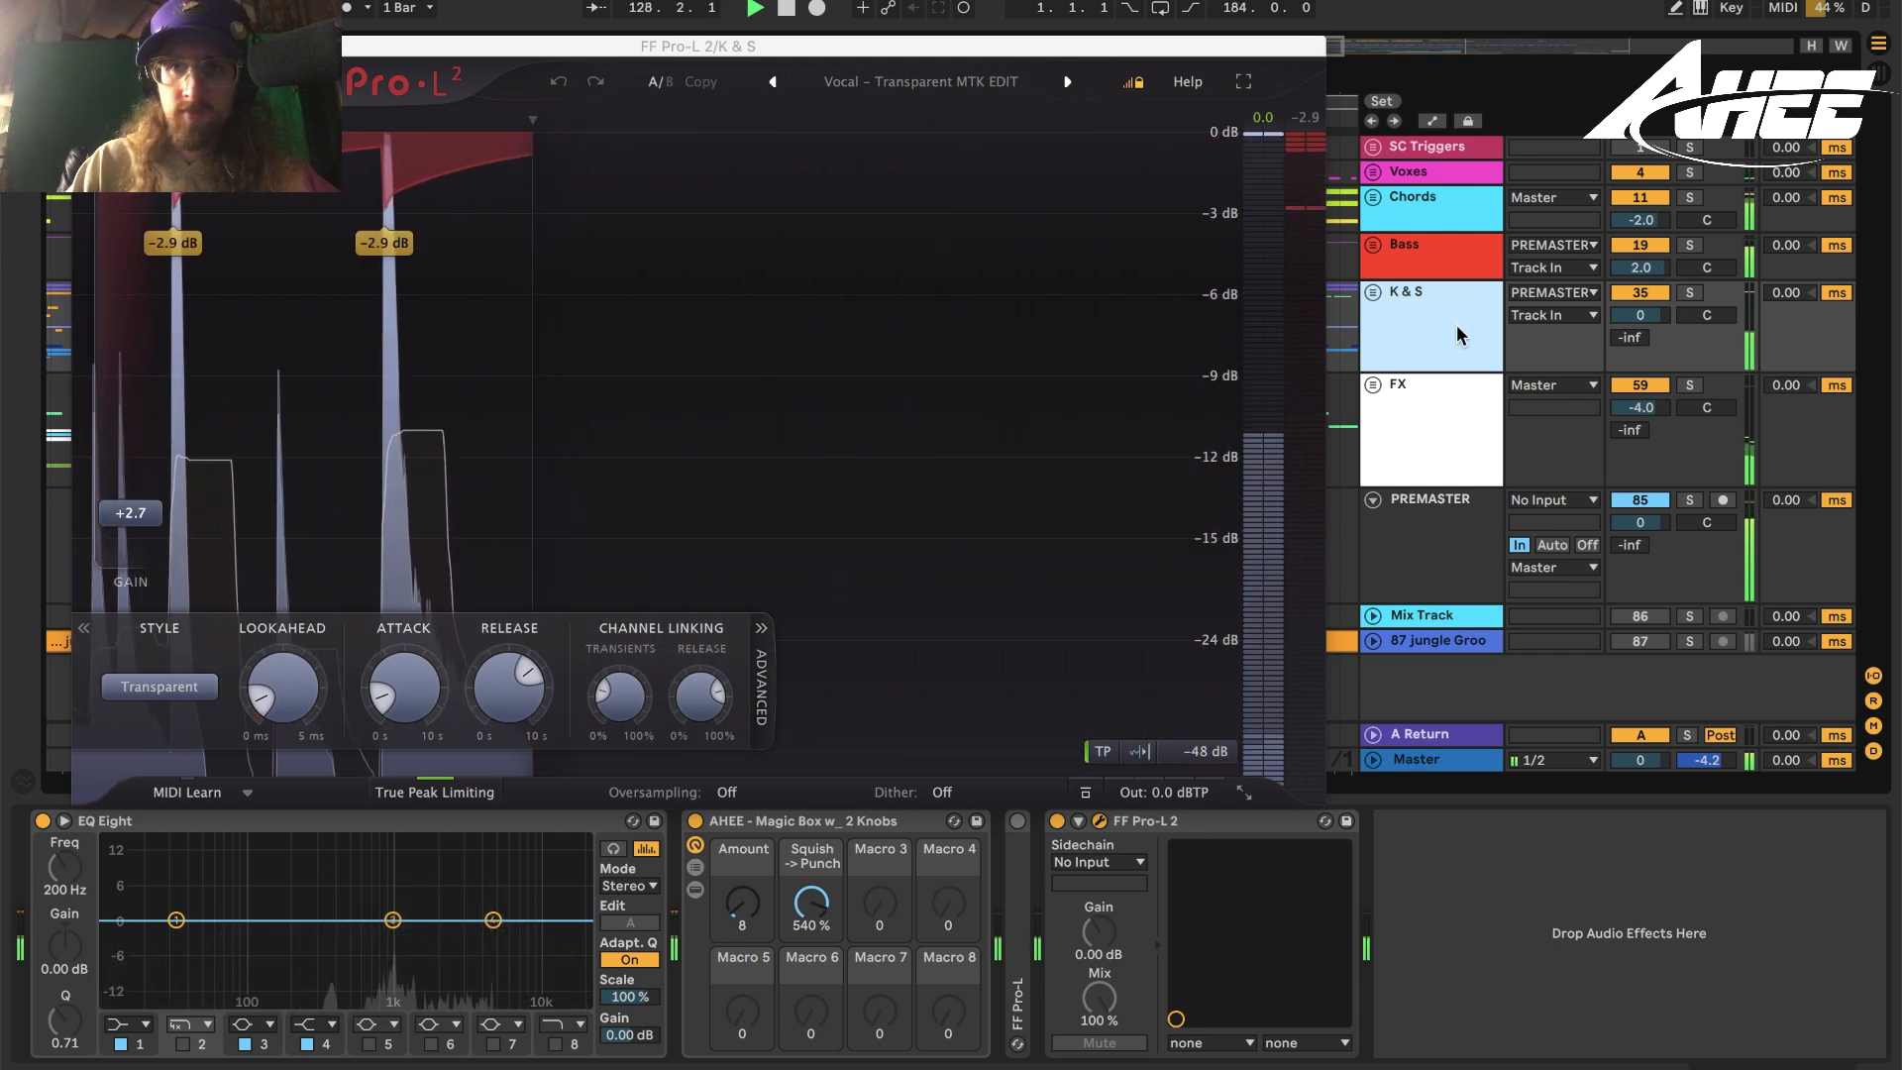
{"action": "left_click", "coordinate": [1449, 265]}
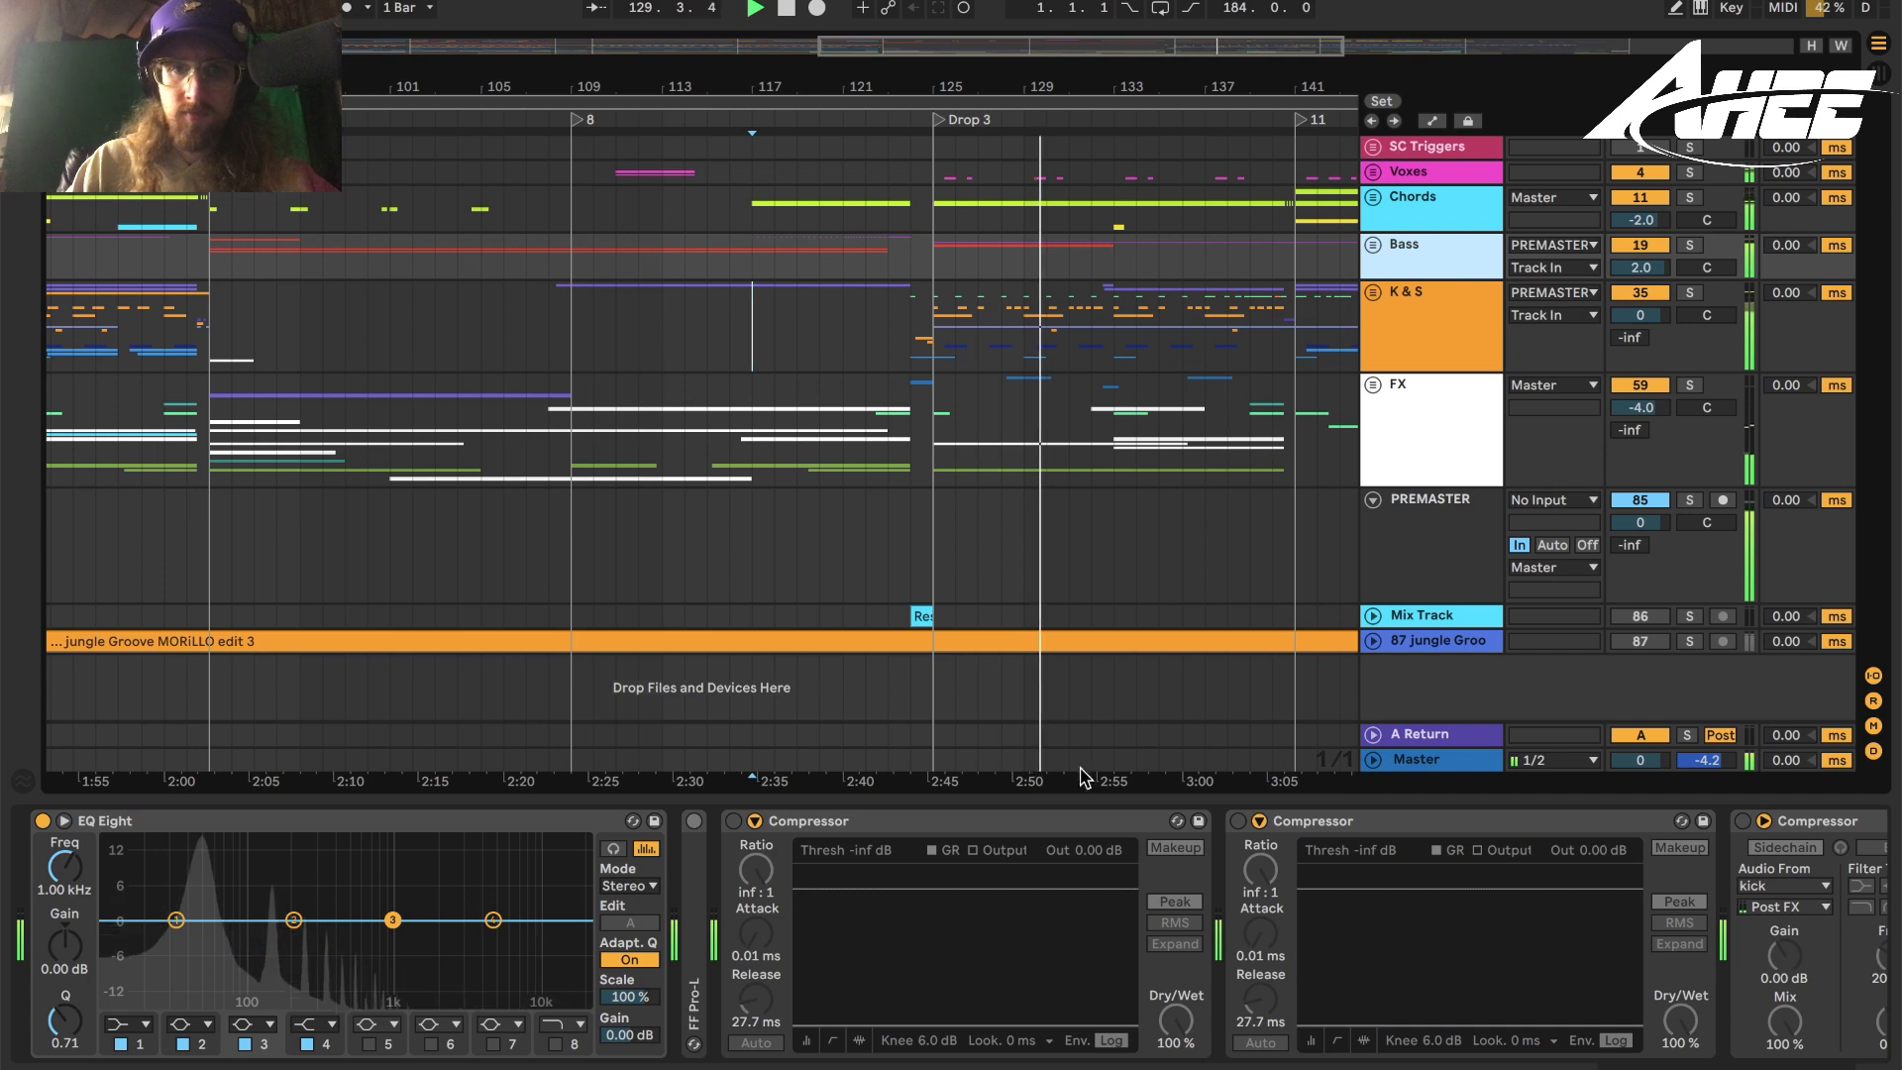
Look through the Bass group's devices, then inspect the Chords group's effect chain while the song plays.
{"action": "left_click", "coordinate": [1704, 1066]}
{"action": "left_click_drag", "start_coordinate": [1703, 1067], "coordinate": [1624, 1067]}
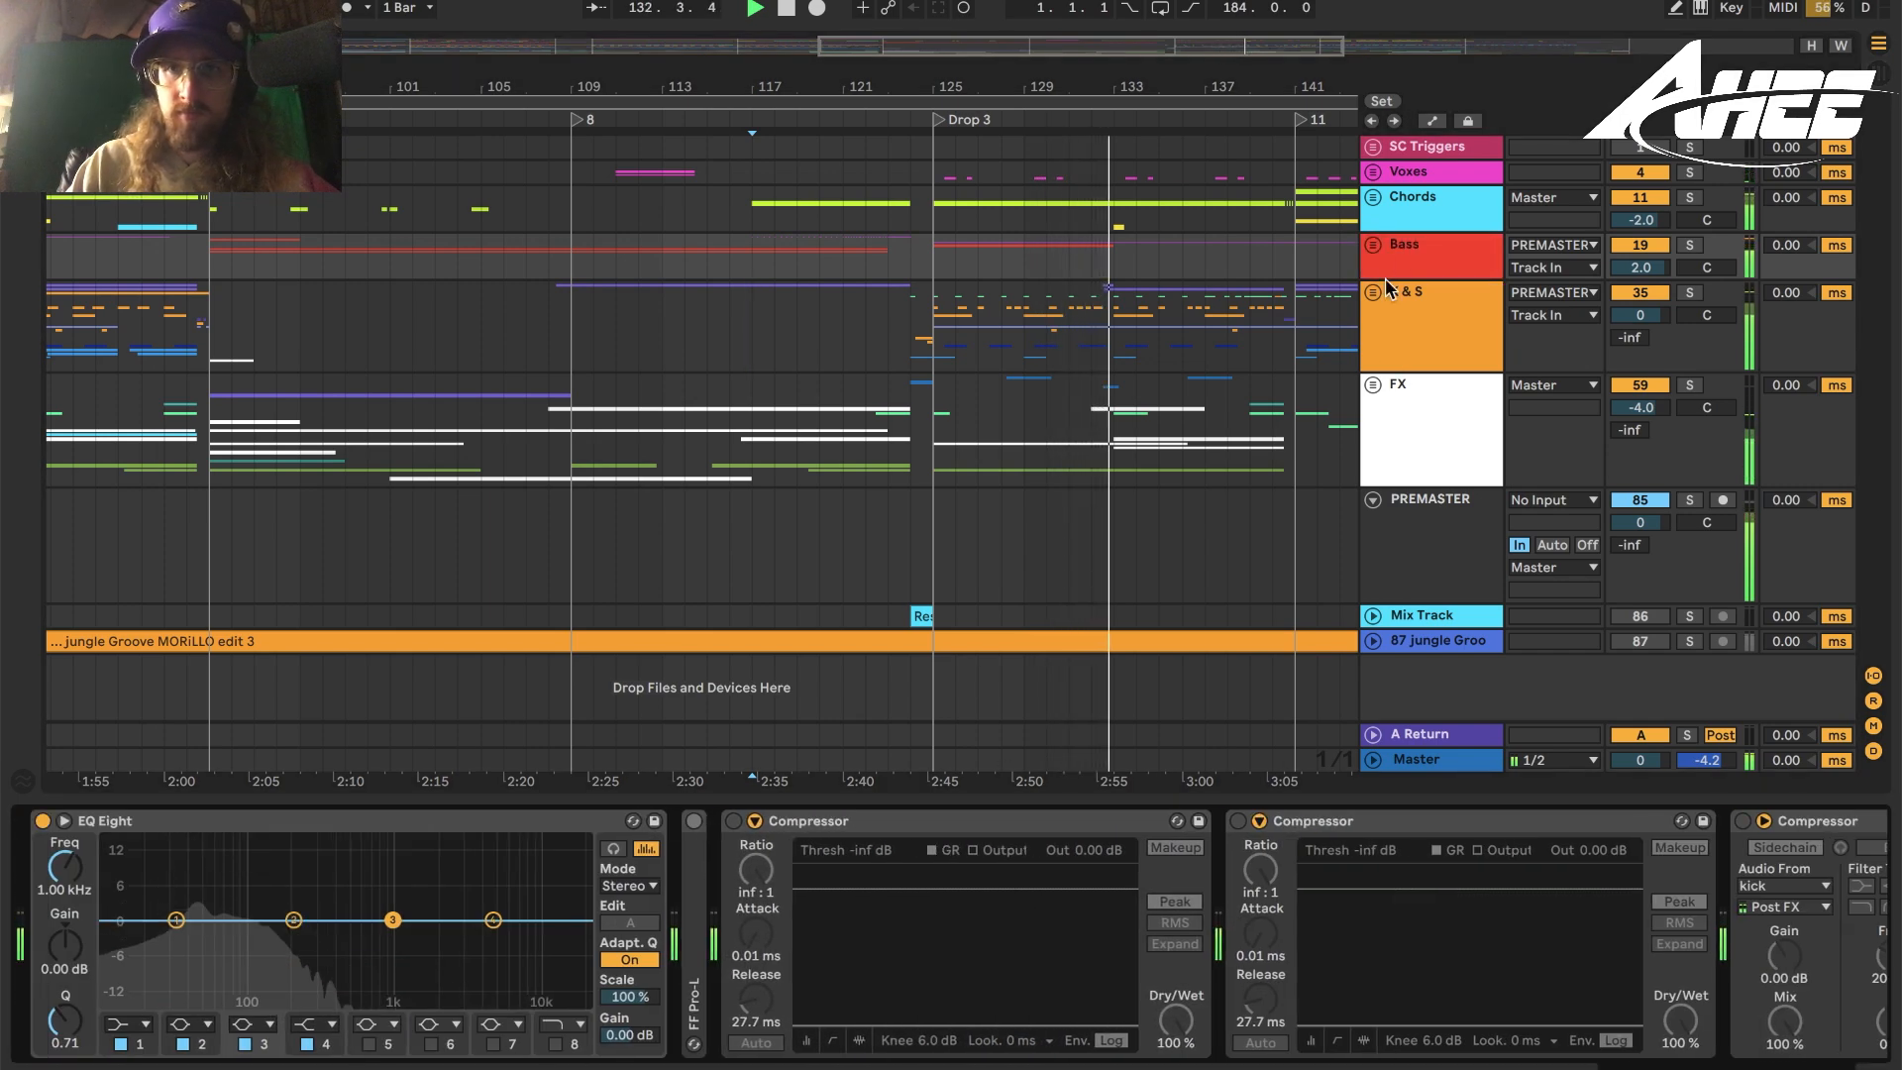
{"action": "left_click", "coordinate": [1418, 202]}
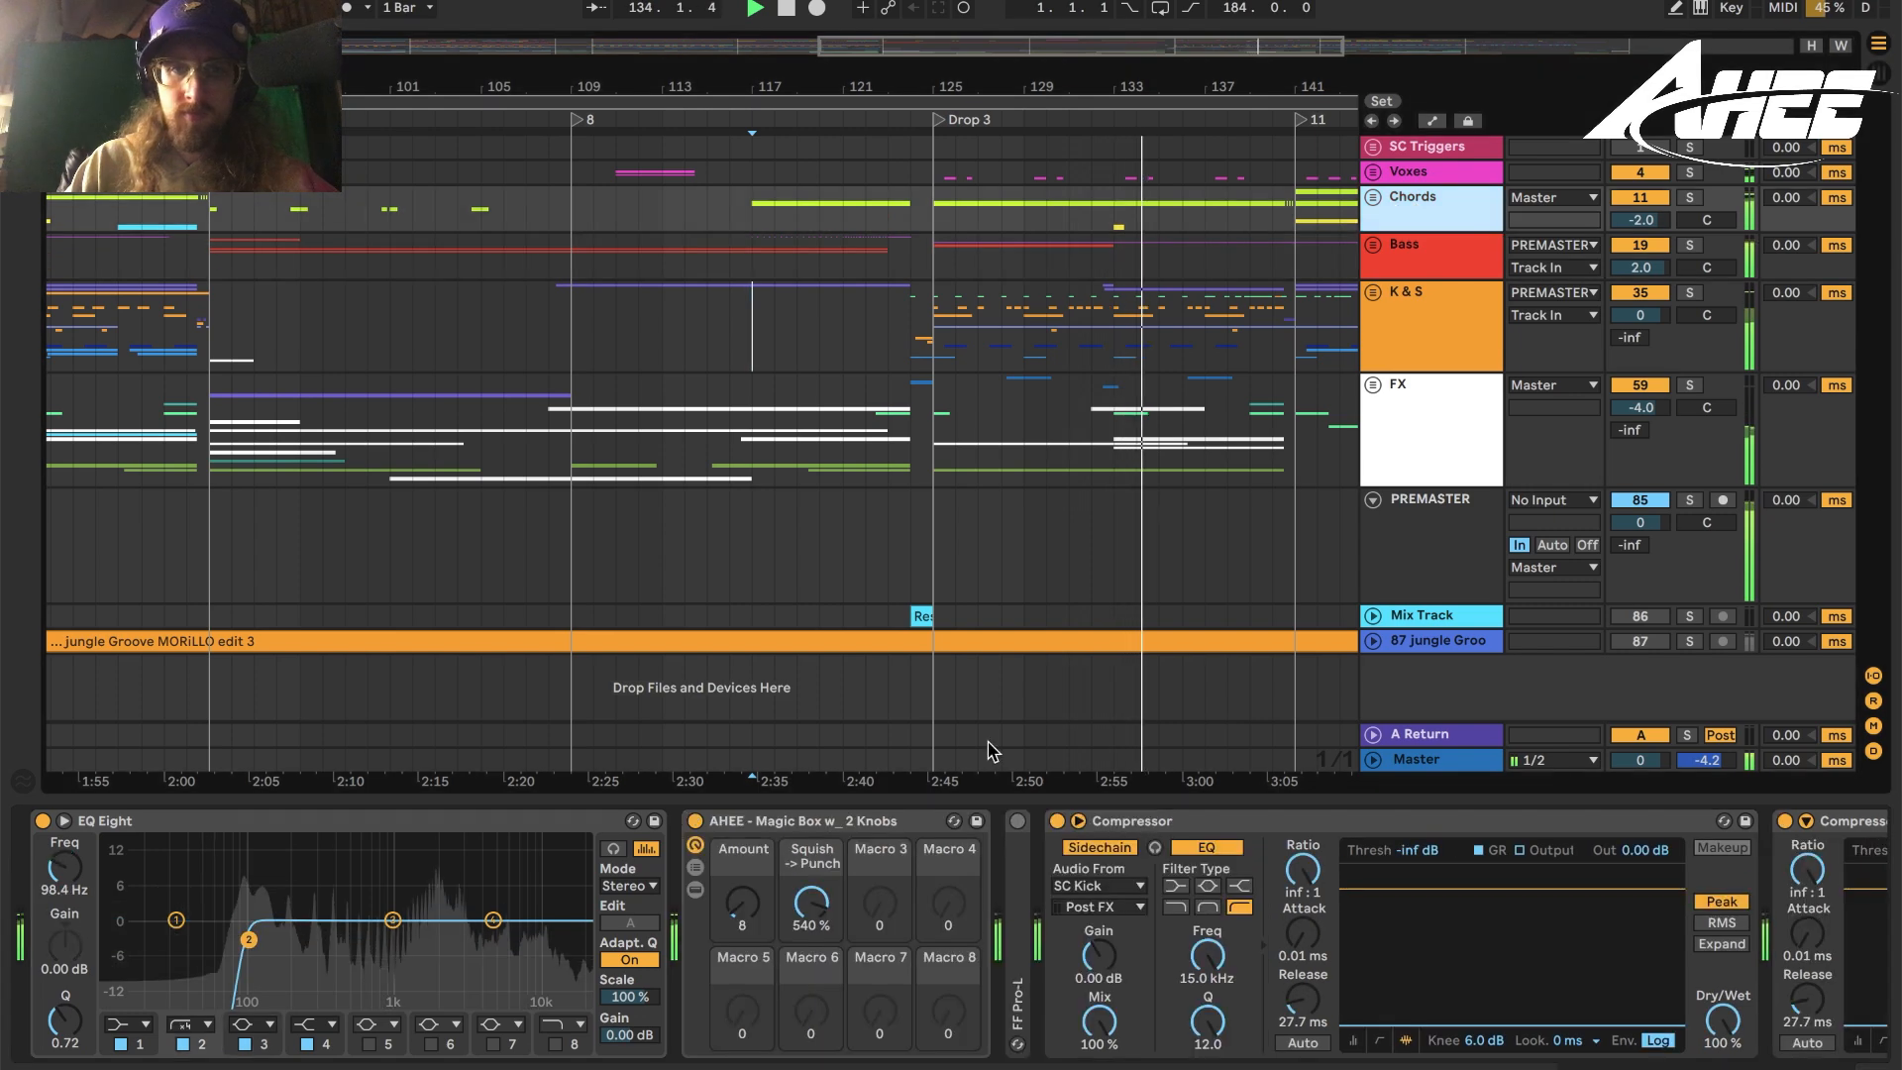
{"action": "mouse_move", "coordinate": [1624, 1067]}
{"action": "left_mouse_down"}
{"action": "mouse_move", "coordinate": [1763, 1067]}
{"action": "mouse_move", "coordinate": [1625, 1066]}
{"action": "left_mouse_up"}
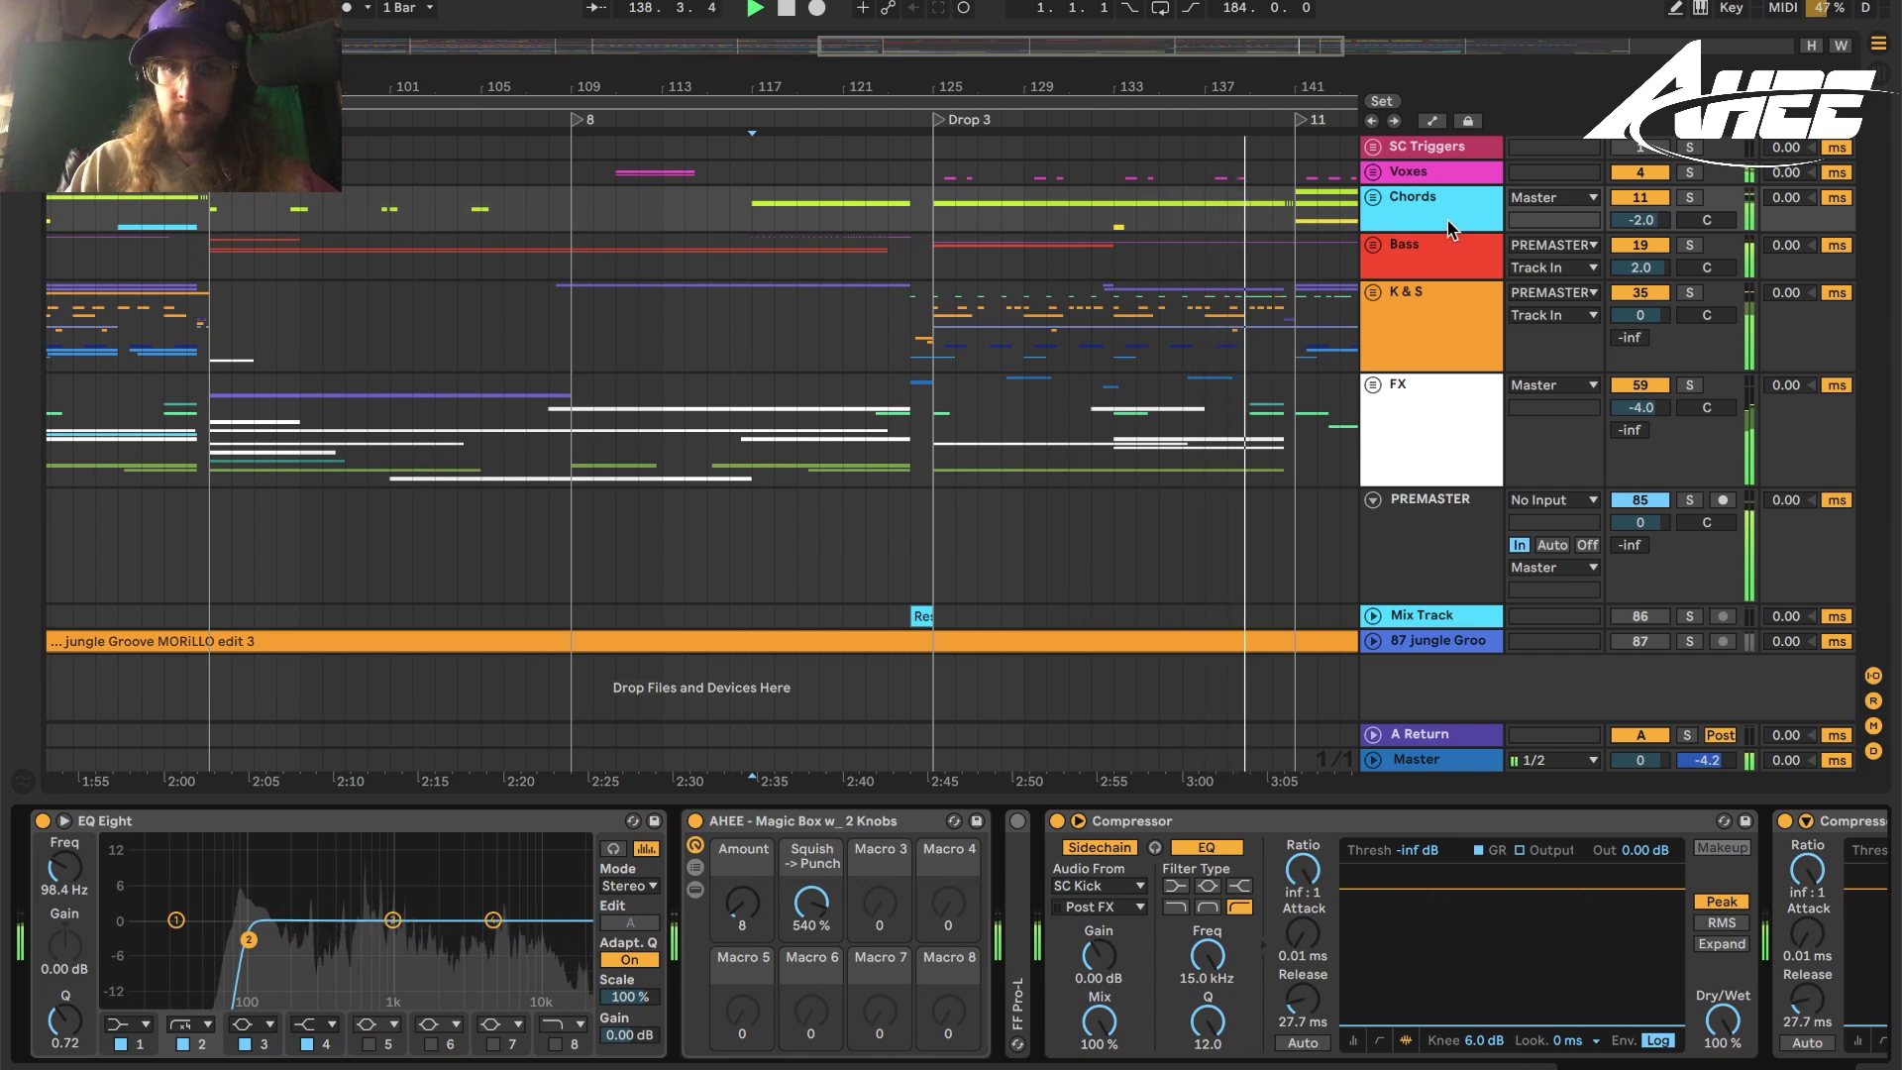
Show the Master's devices and watch its first Pro-L 2 limiting during playback.
{"action": "left_click", "coordinate": [1437, 762]}
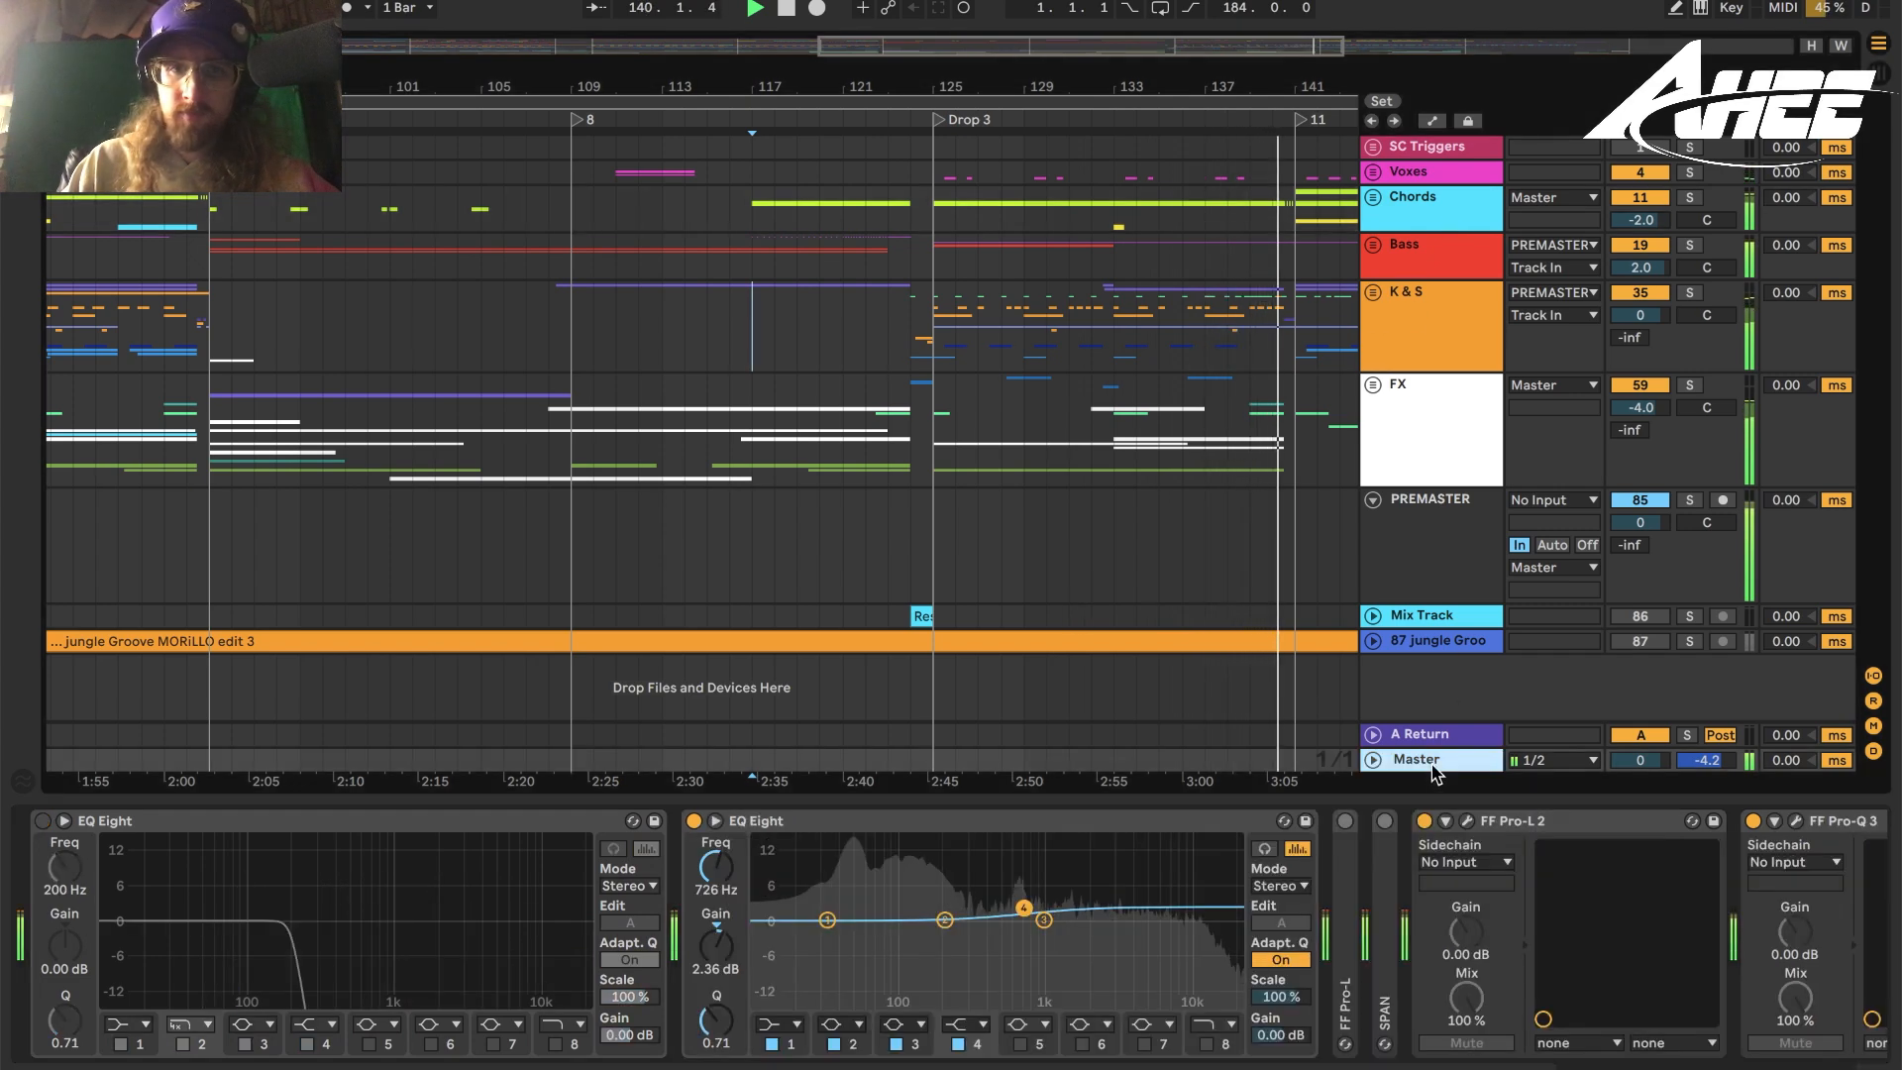
{"action": "left_click", "coordinate": [1464, 821]}
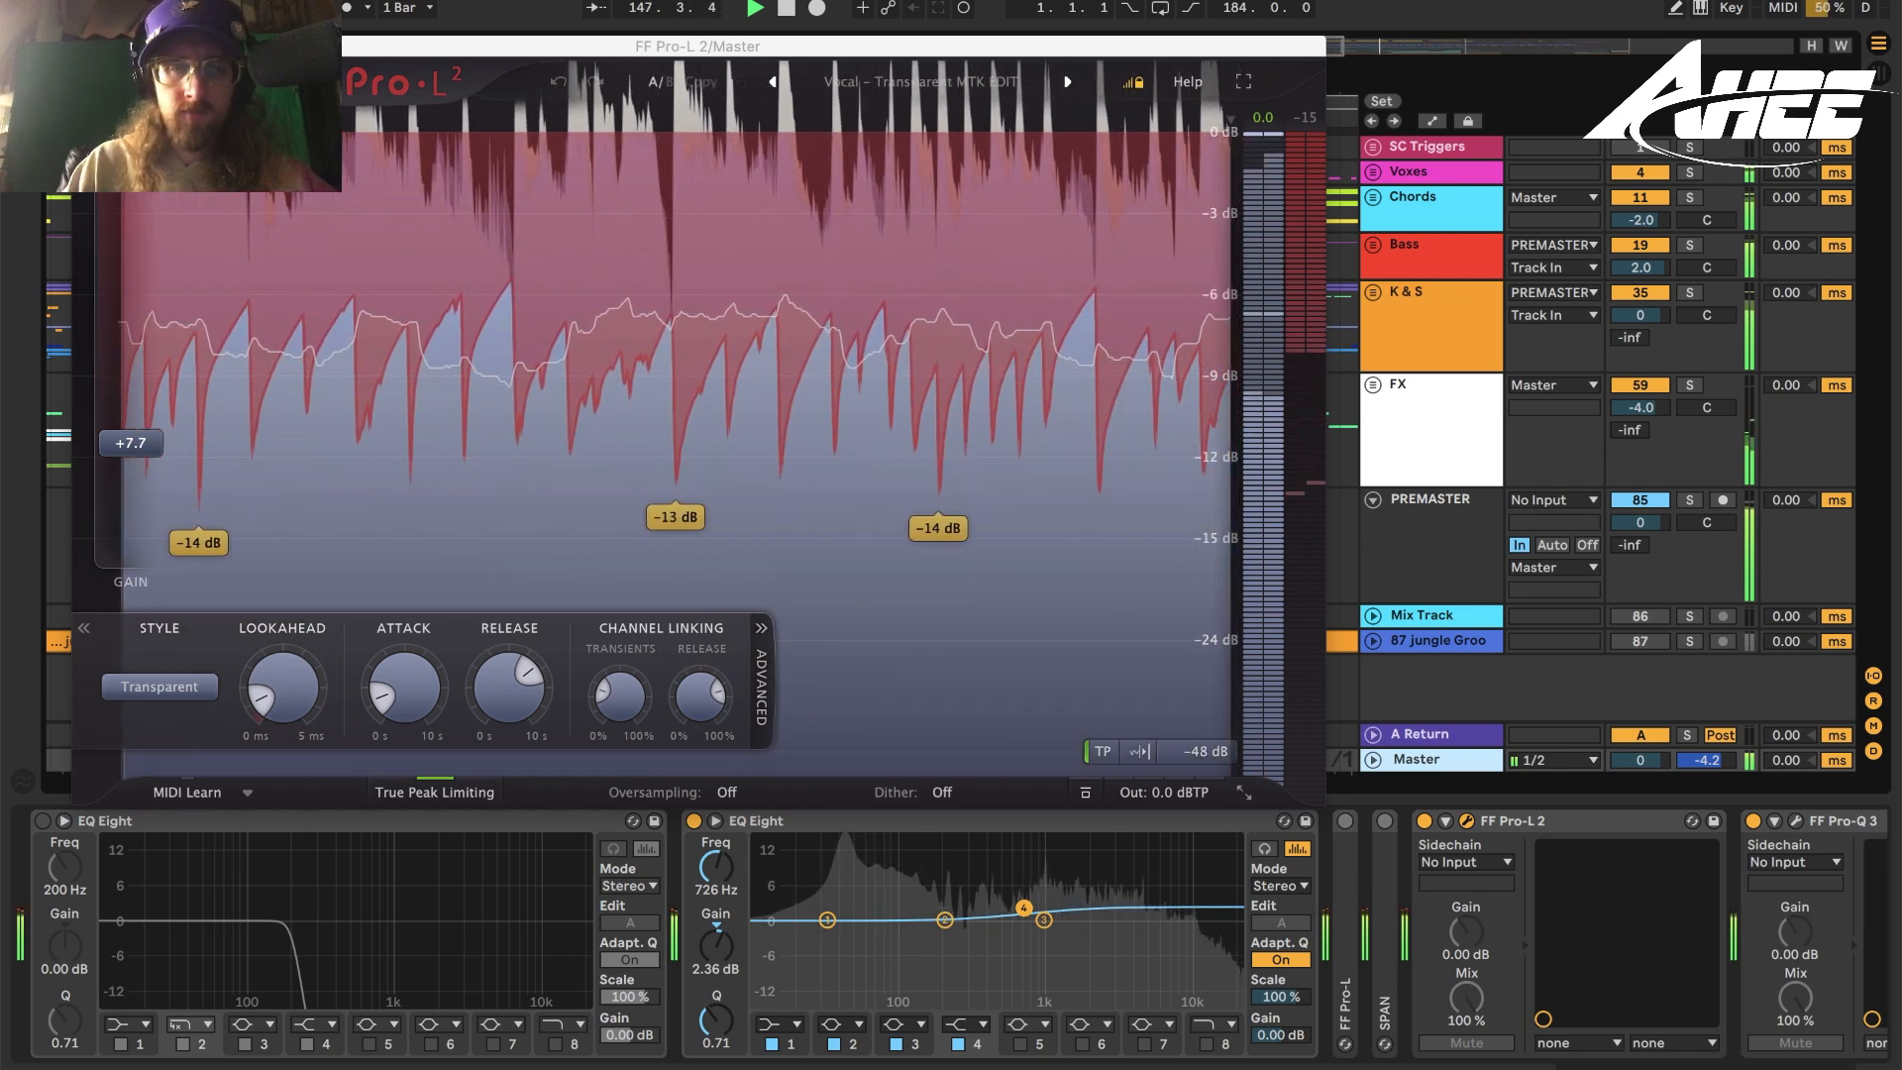
{"action": "left_click", "coordinate": [1467, 821]}
Check the last Pro-L 2 on the Master and the Pro-Q 3 curve during playback.
{"action": "scroll", "coordinate": [1683, 941], "scroll_direction": "right", "scroll_amount": 5}
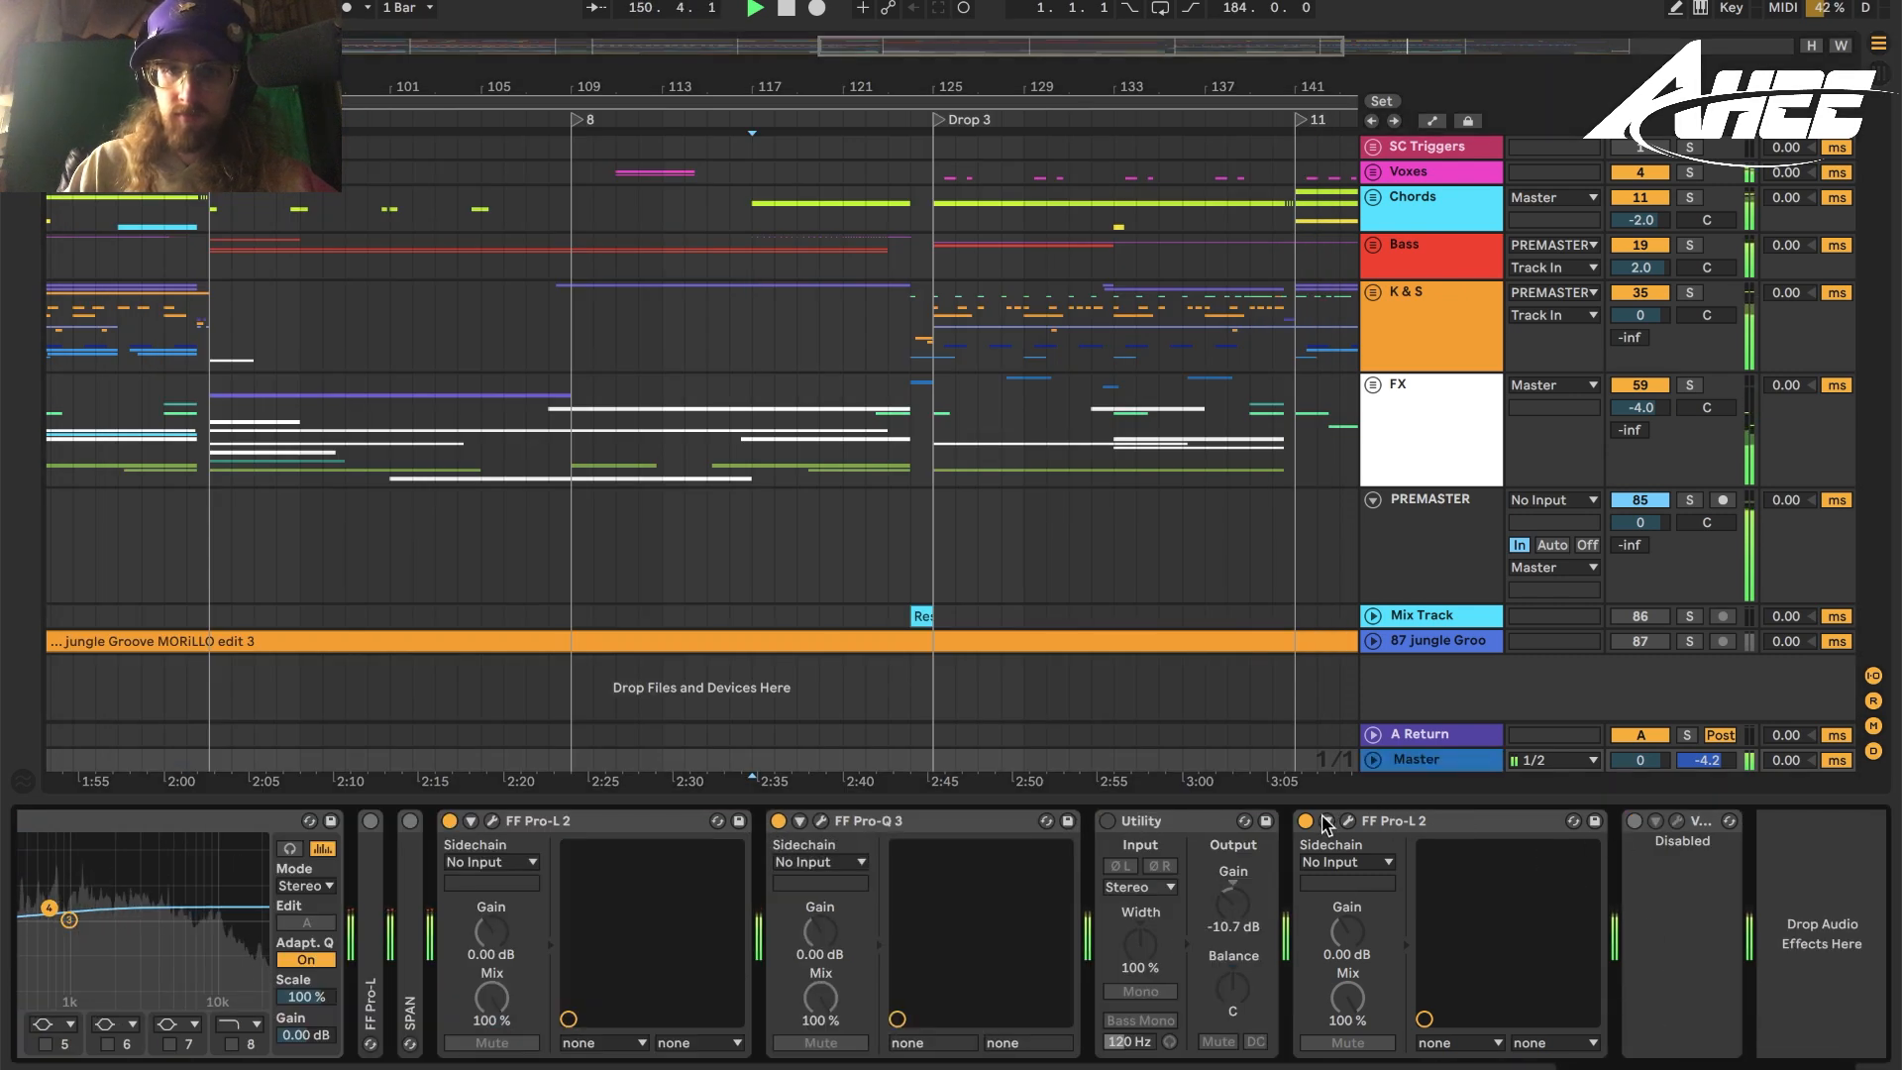
{"action": "left_click", "coordinate": [1348, 821]}
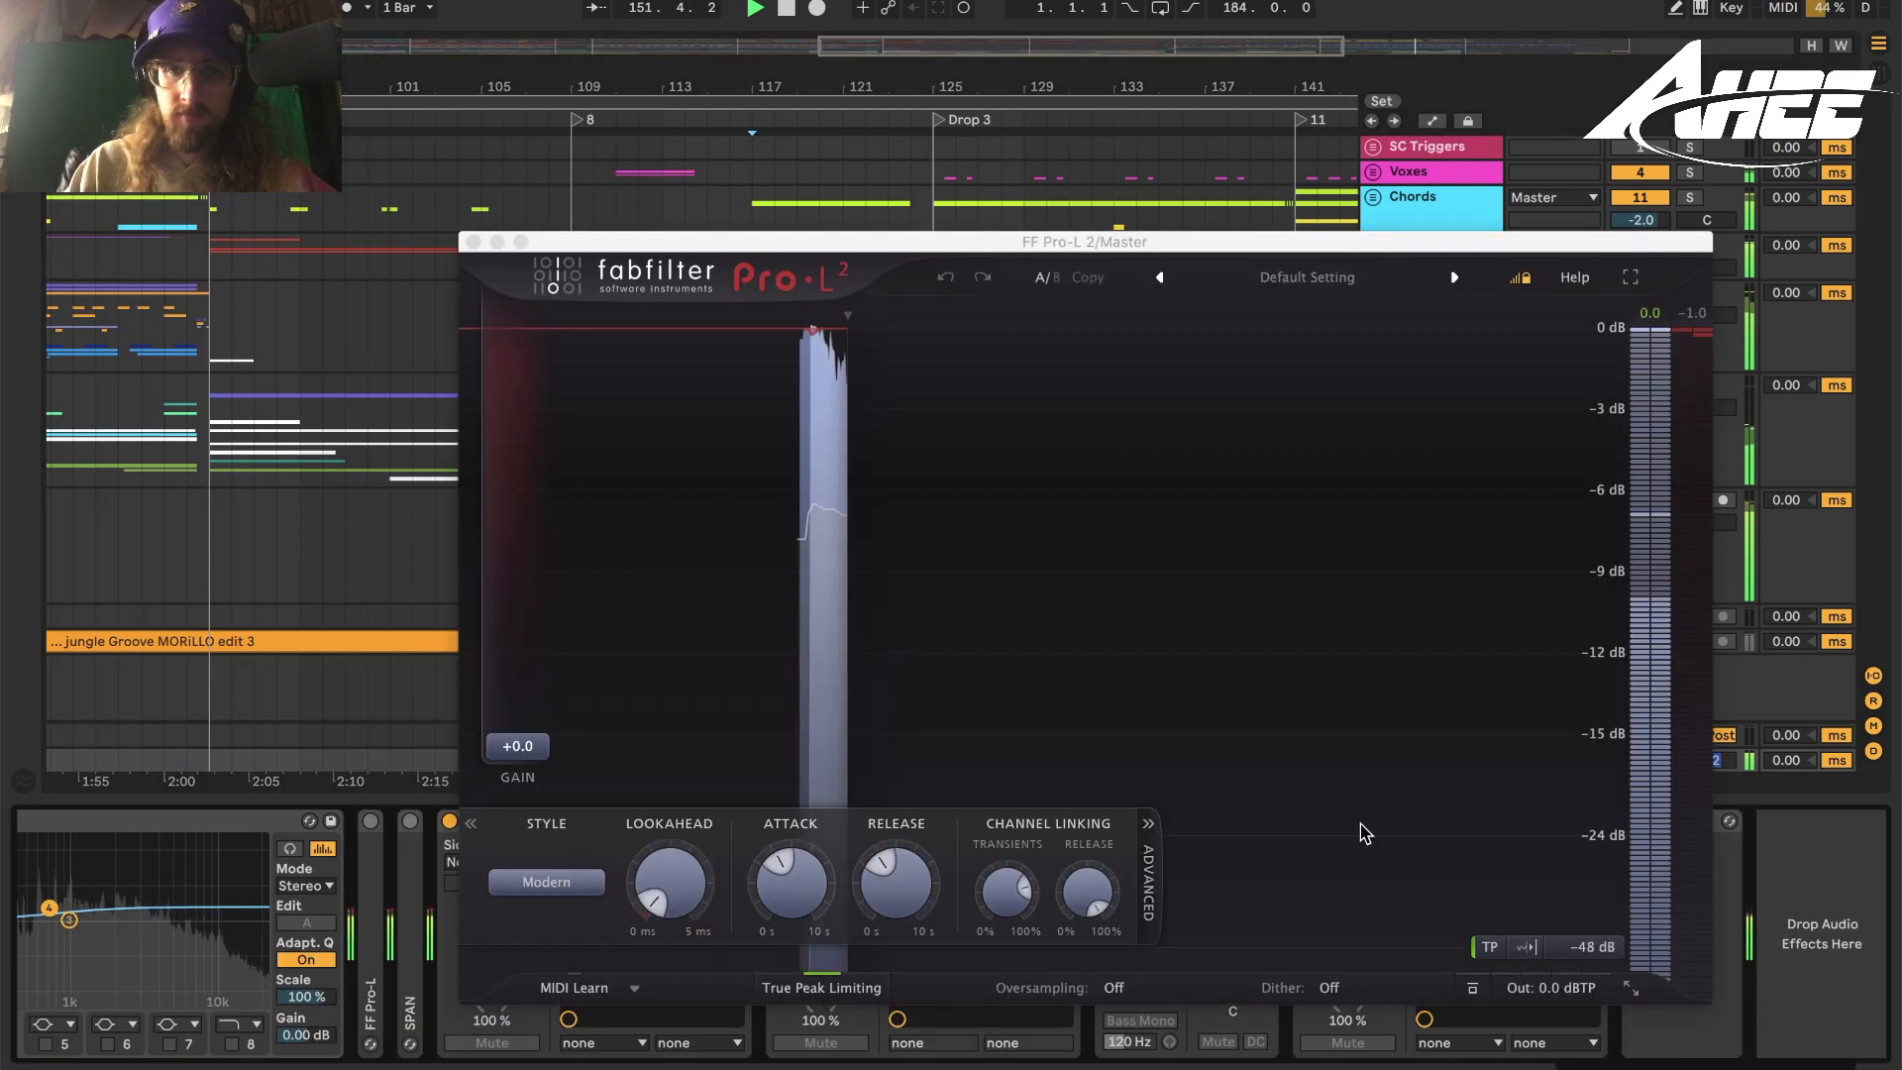
{"action": "left_click", "coordinate": [473, 242]}
{"action": "left_click", "coordinate": [821, 821]}
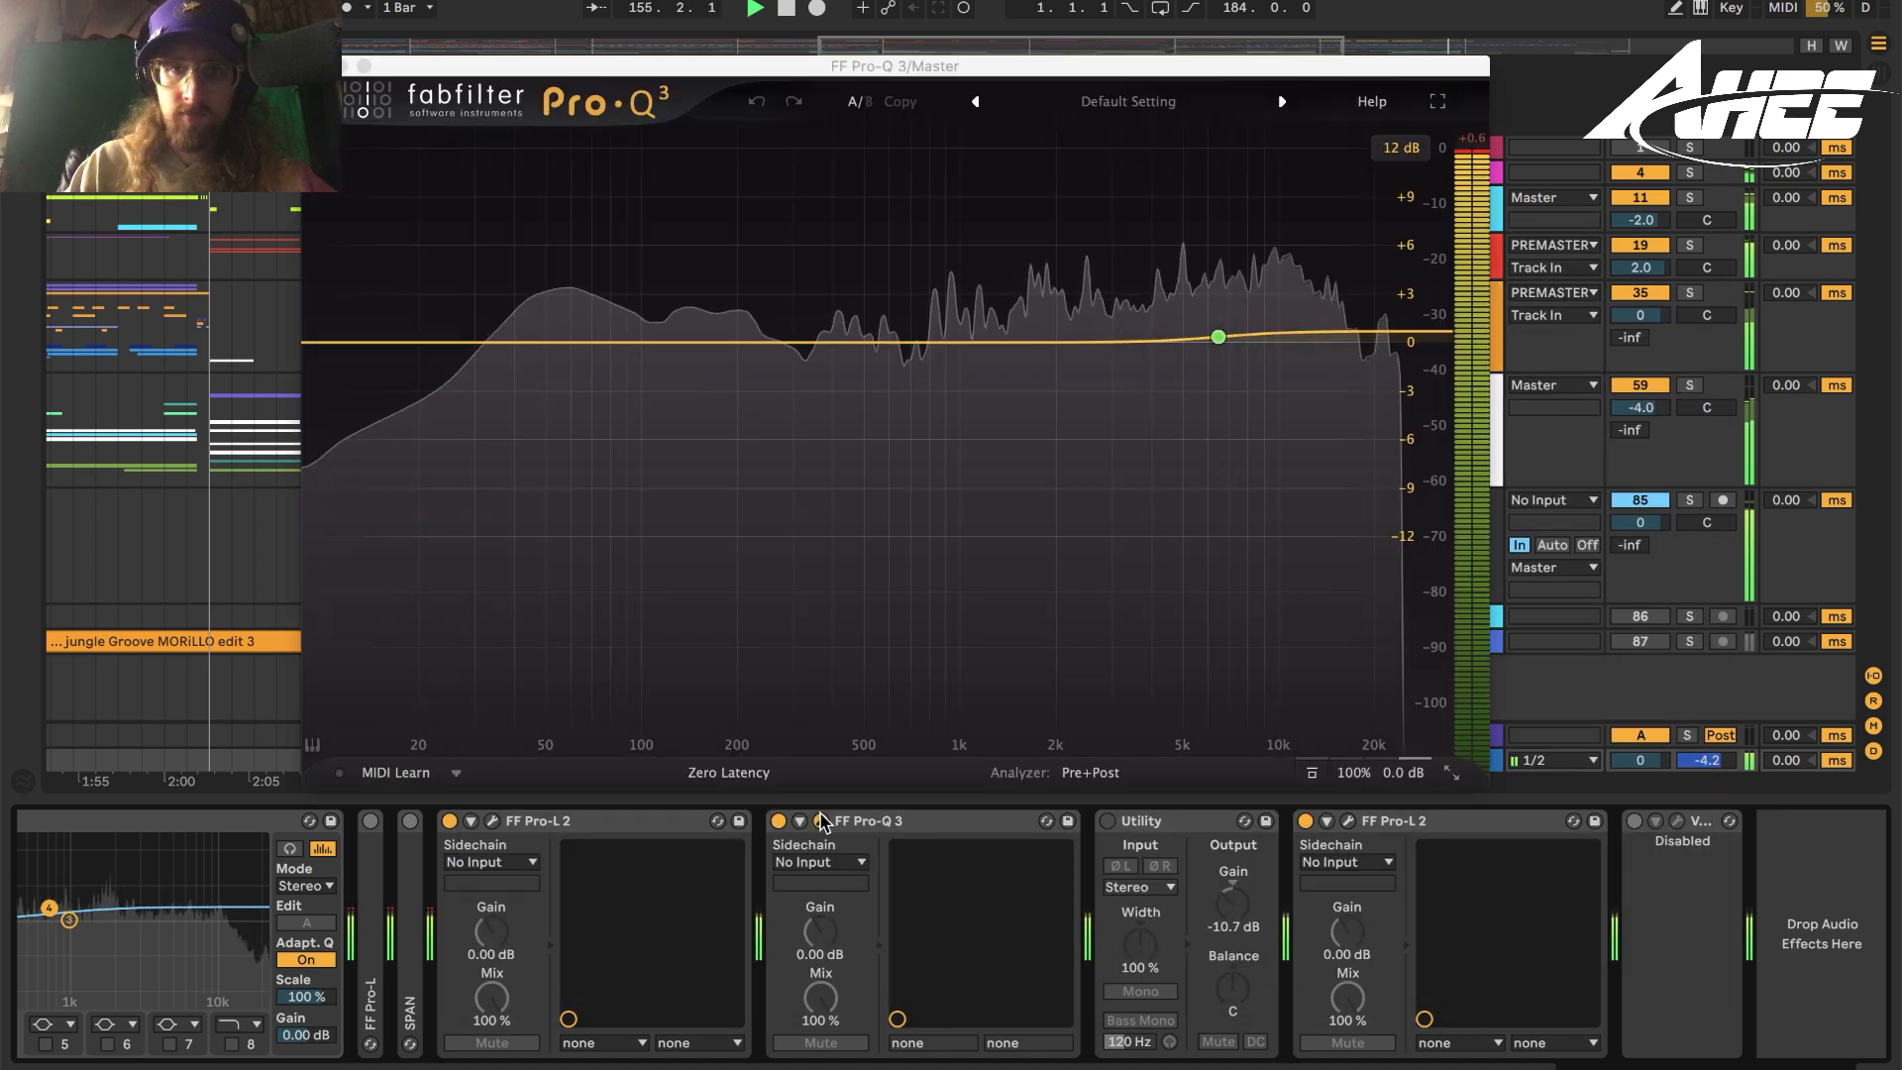
{"action": "left_click", "coordinate": [321, 66]}
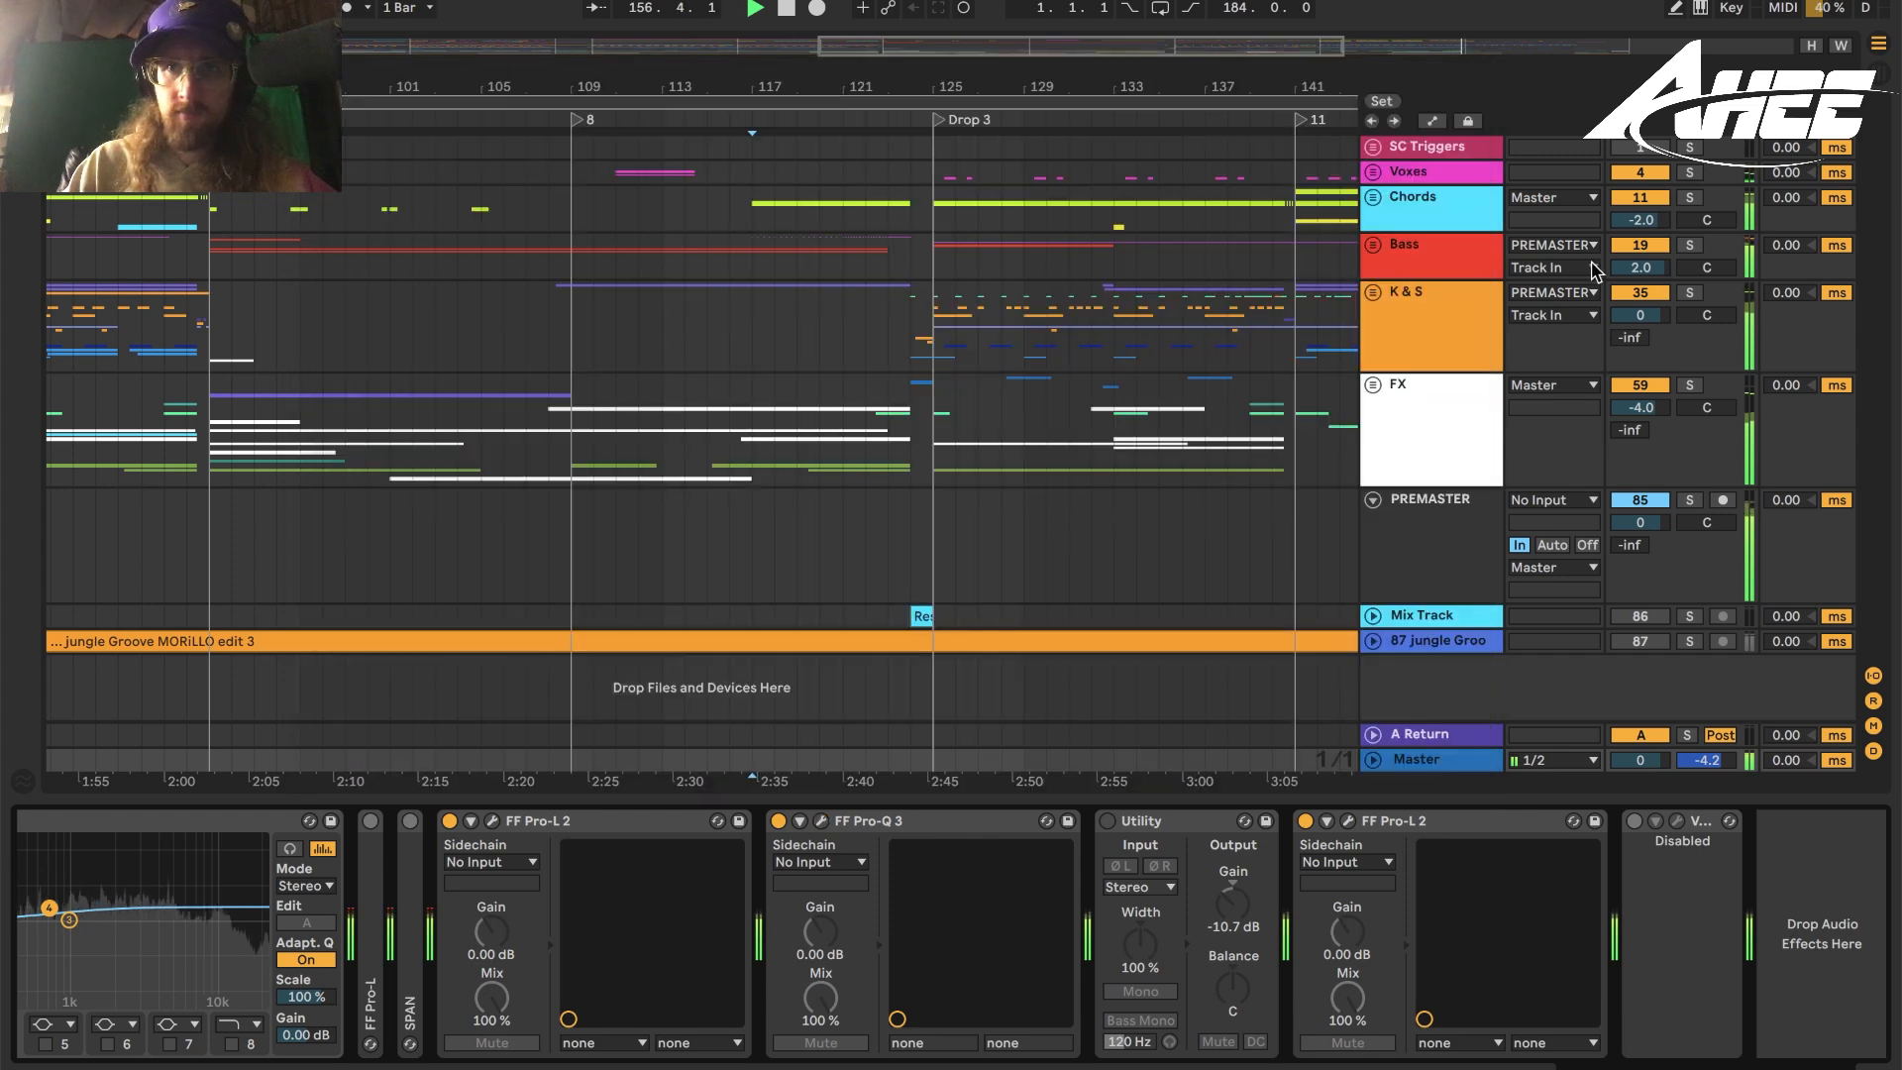
Stop playback, unfold the Chords group and select the Pitch Jawharp clip at the start of Drop 3.
{"action": "left_click", "coordinate": [1415, 202]}
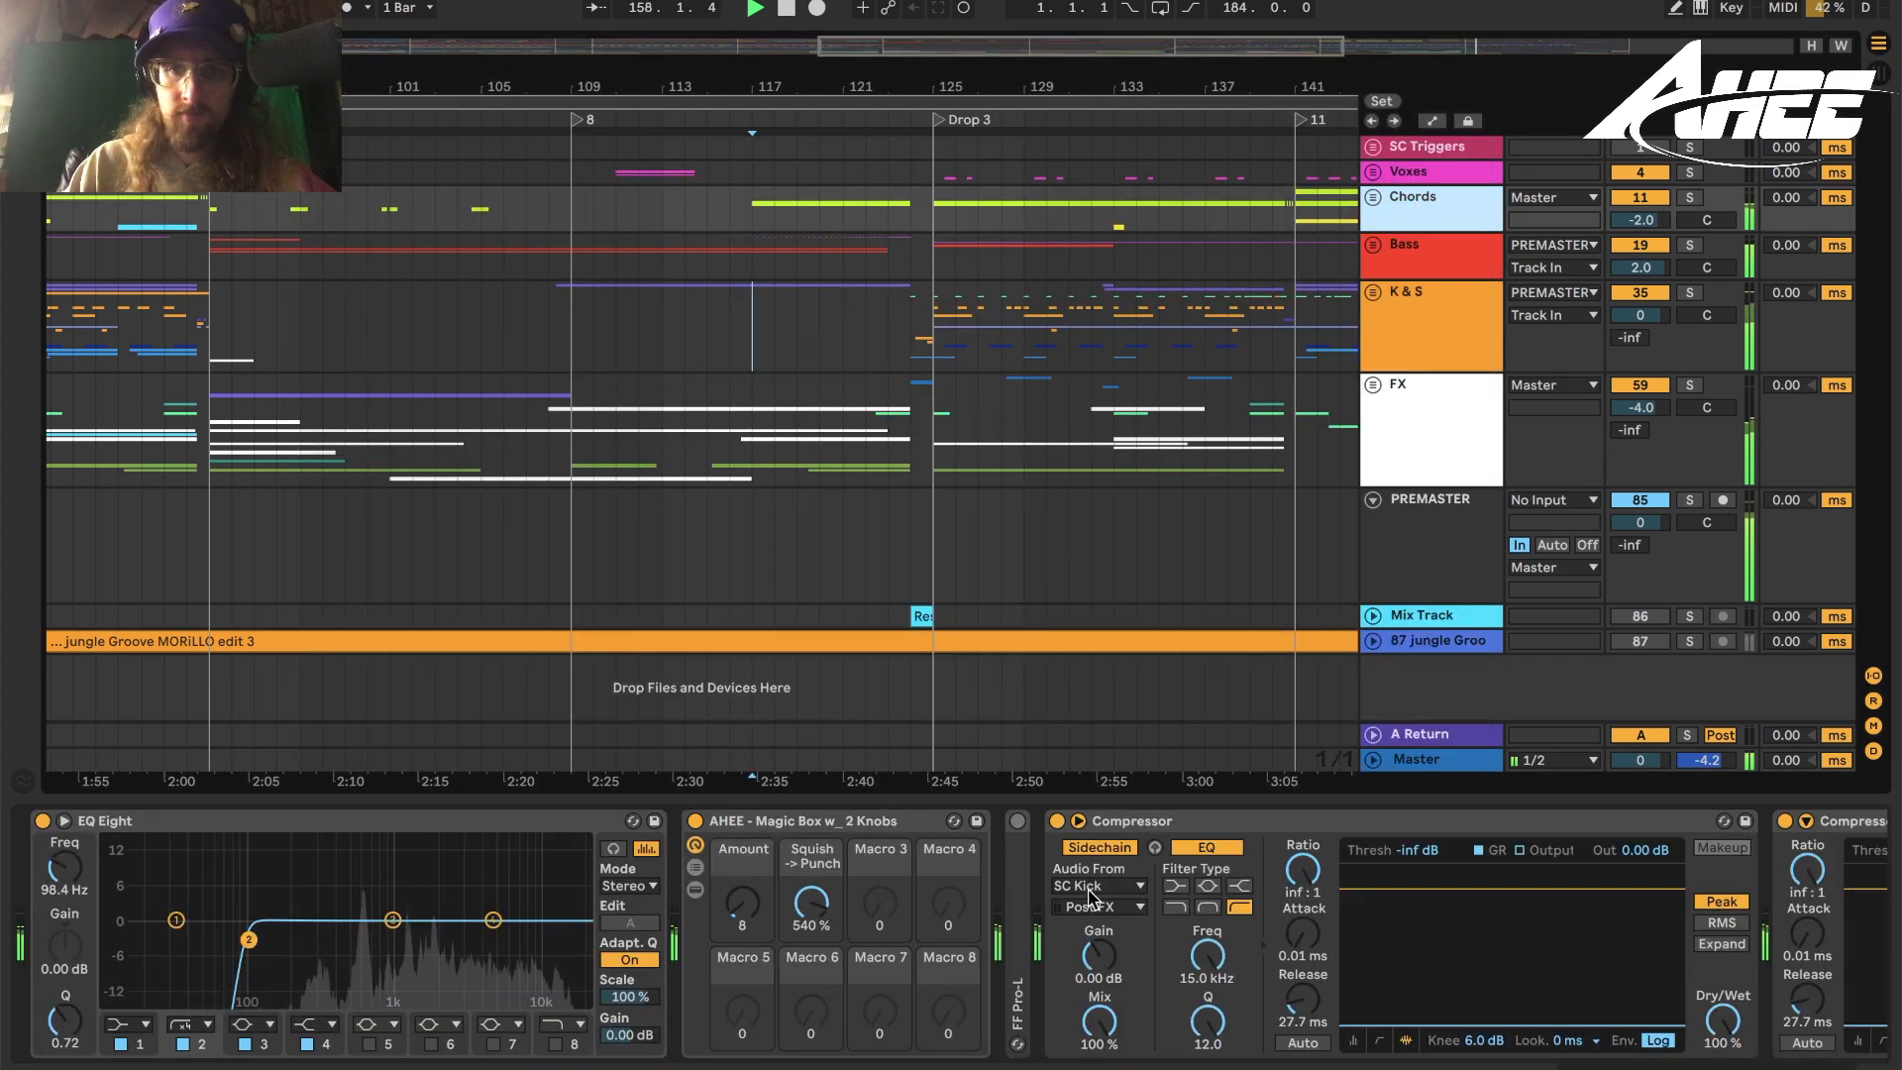
{"action": "key", "text": "space"}
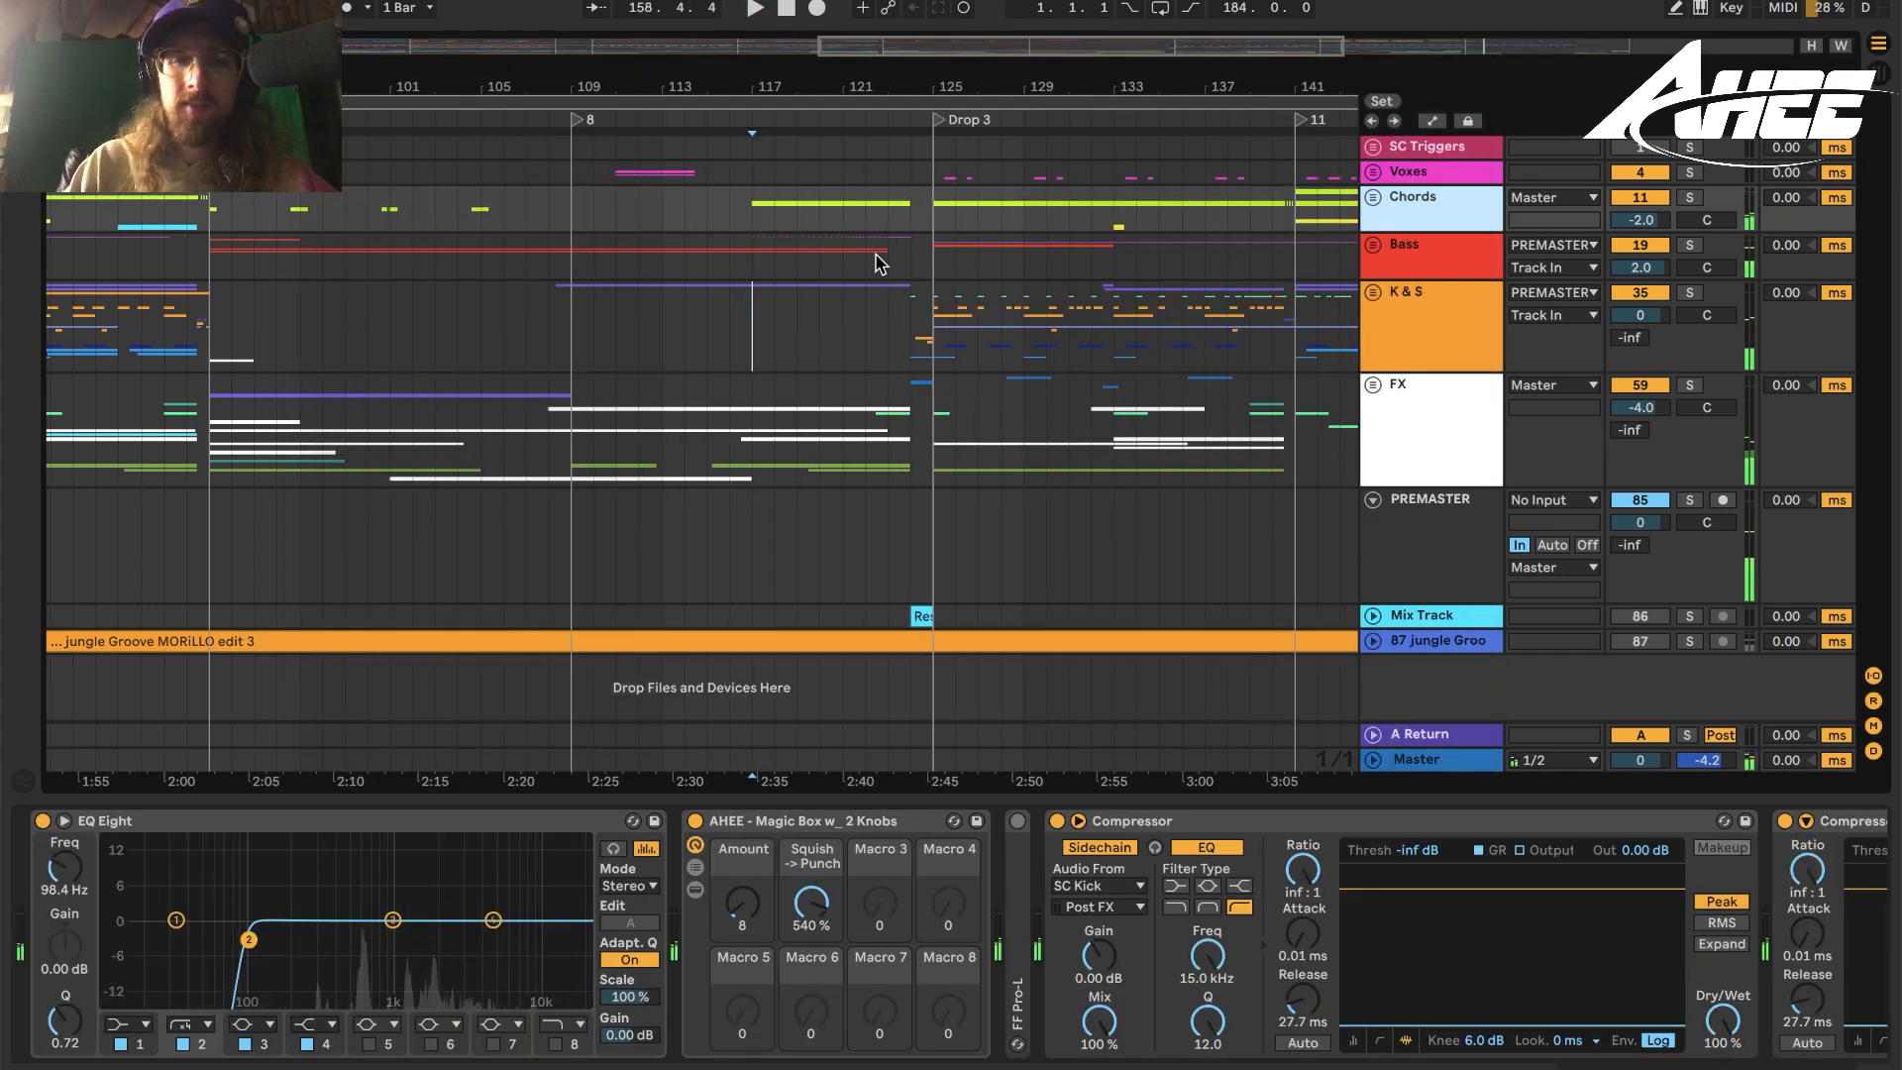
{"action": "left_click", "coordinate": [1374, 198]}
{"action": "left_click", "coordinate": [969, 551]}
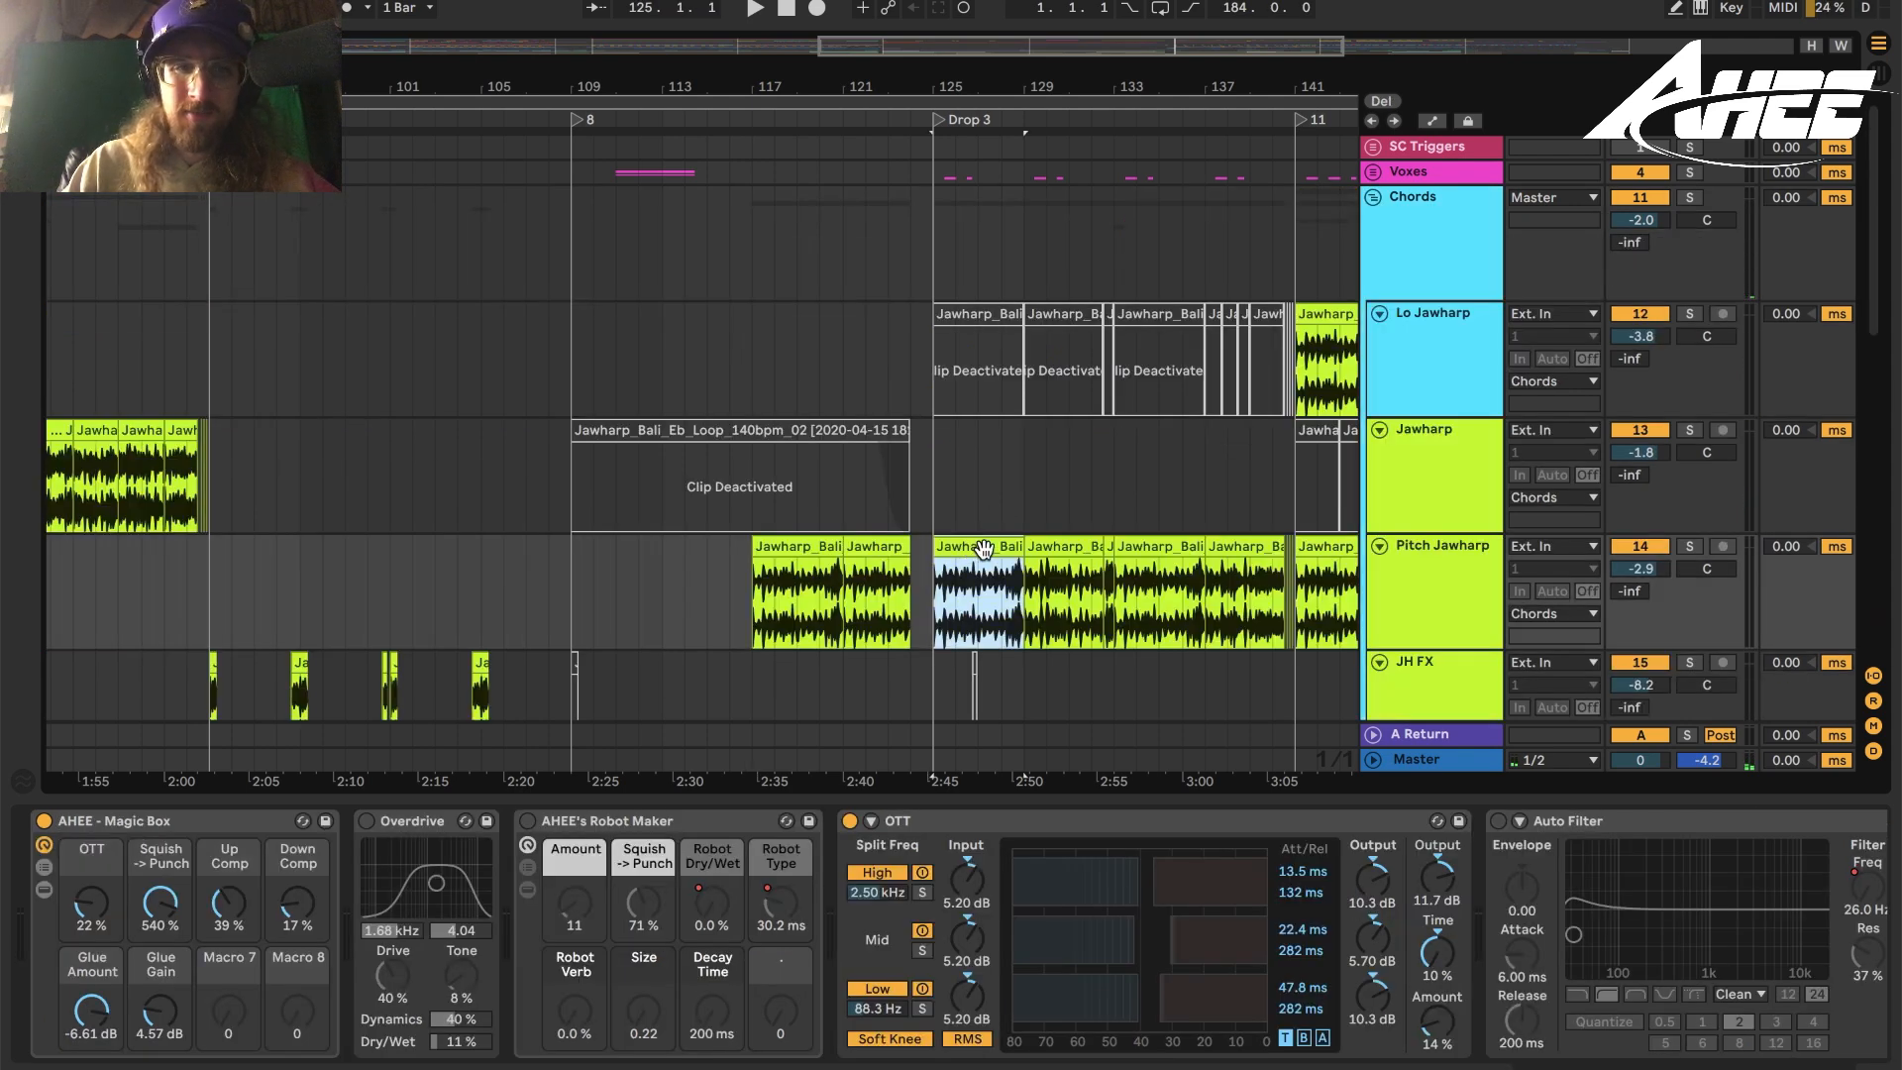
Audition the Pitch Jawharp track in solo from bar 125, unsolo it and look through its effect chain.
{"action": "scroll", "coordinate": [976, 551], "scroll_direction": "down", "scroll_amount": 3}
{"action": "left_click", "coordinate": [1690, 417]}
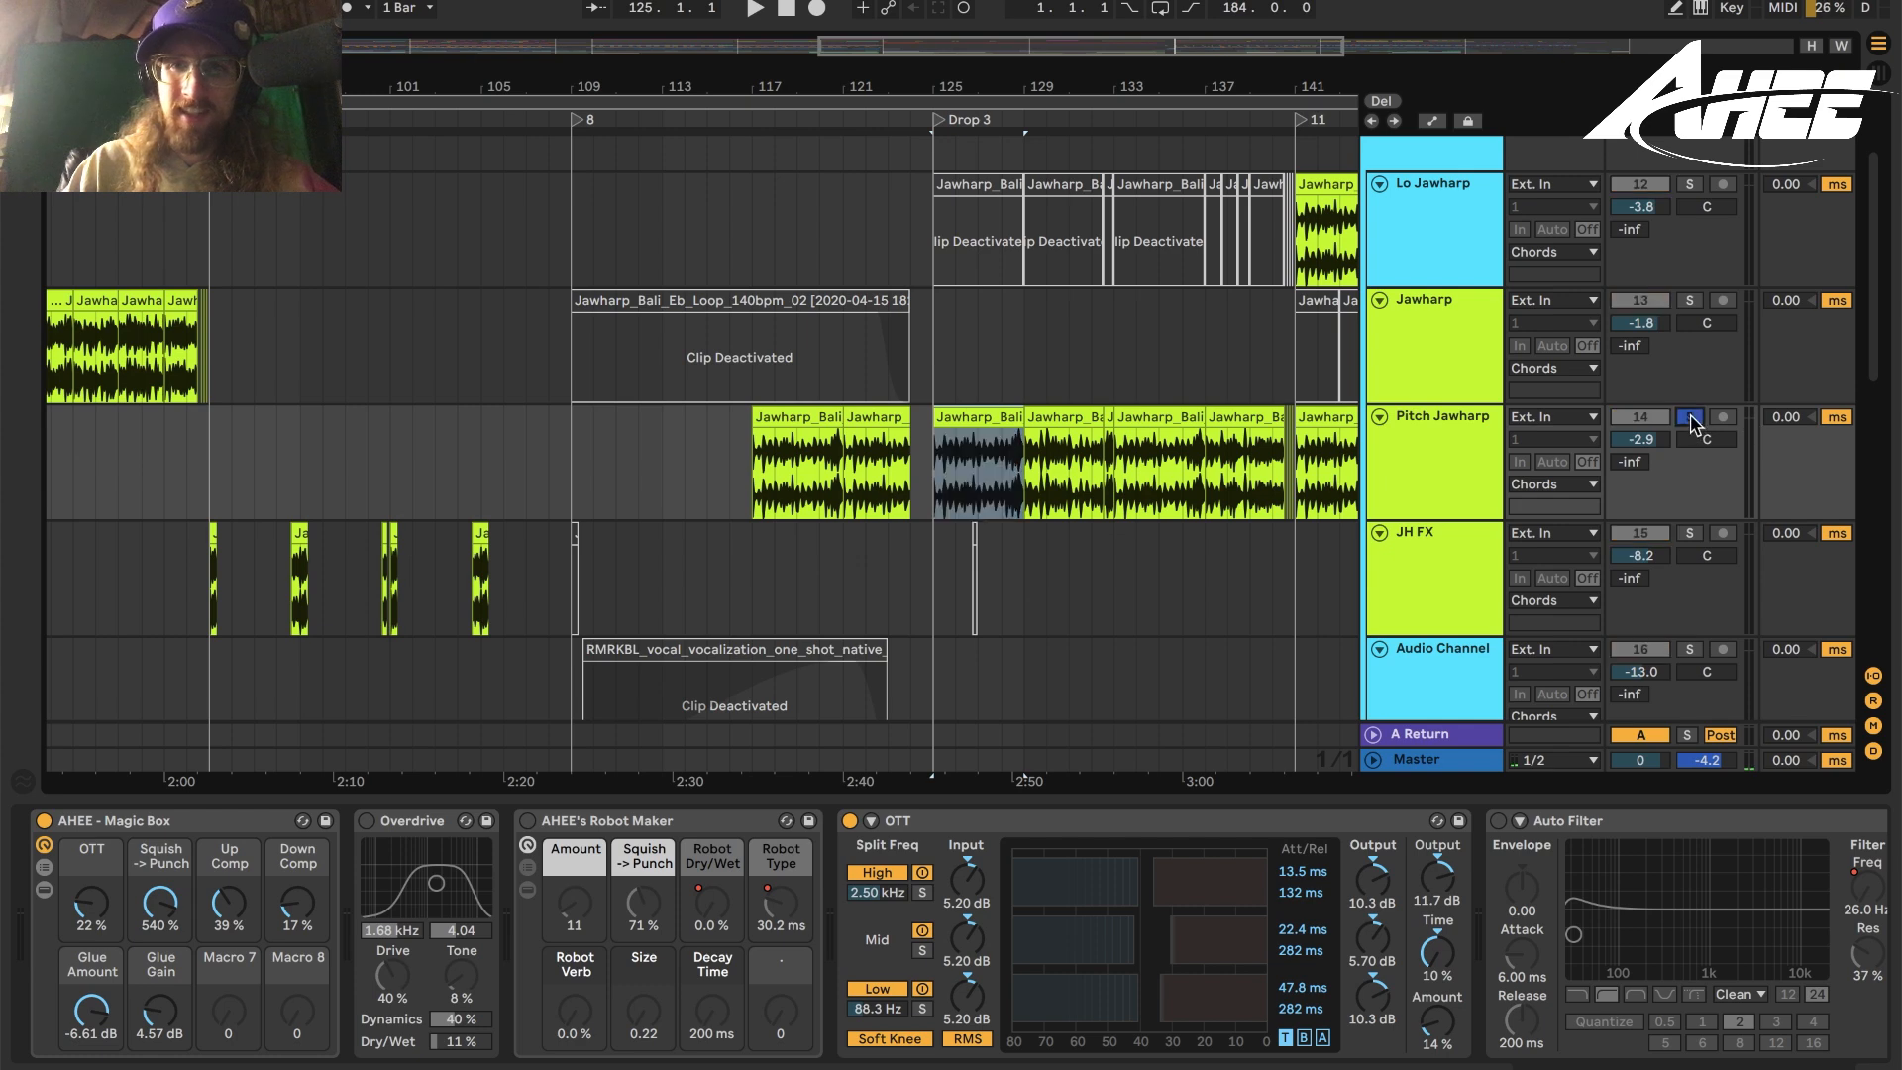
{"action": "key", "text": "space"}
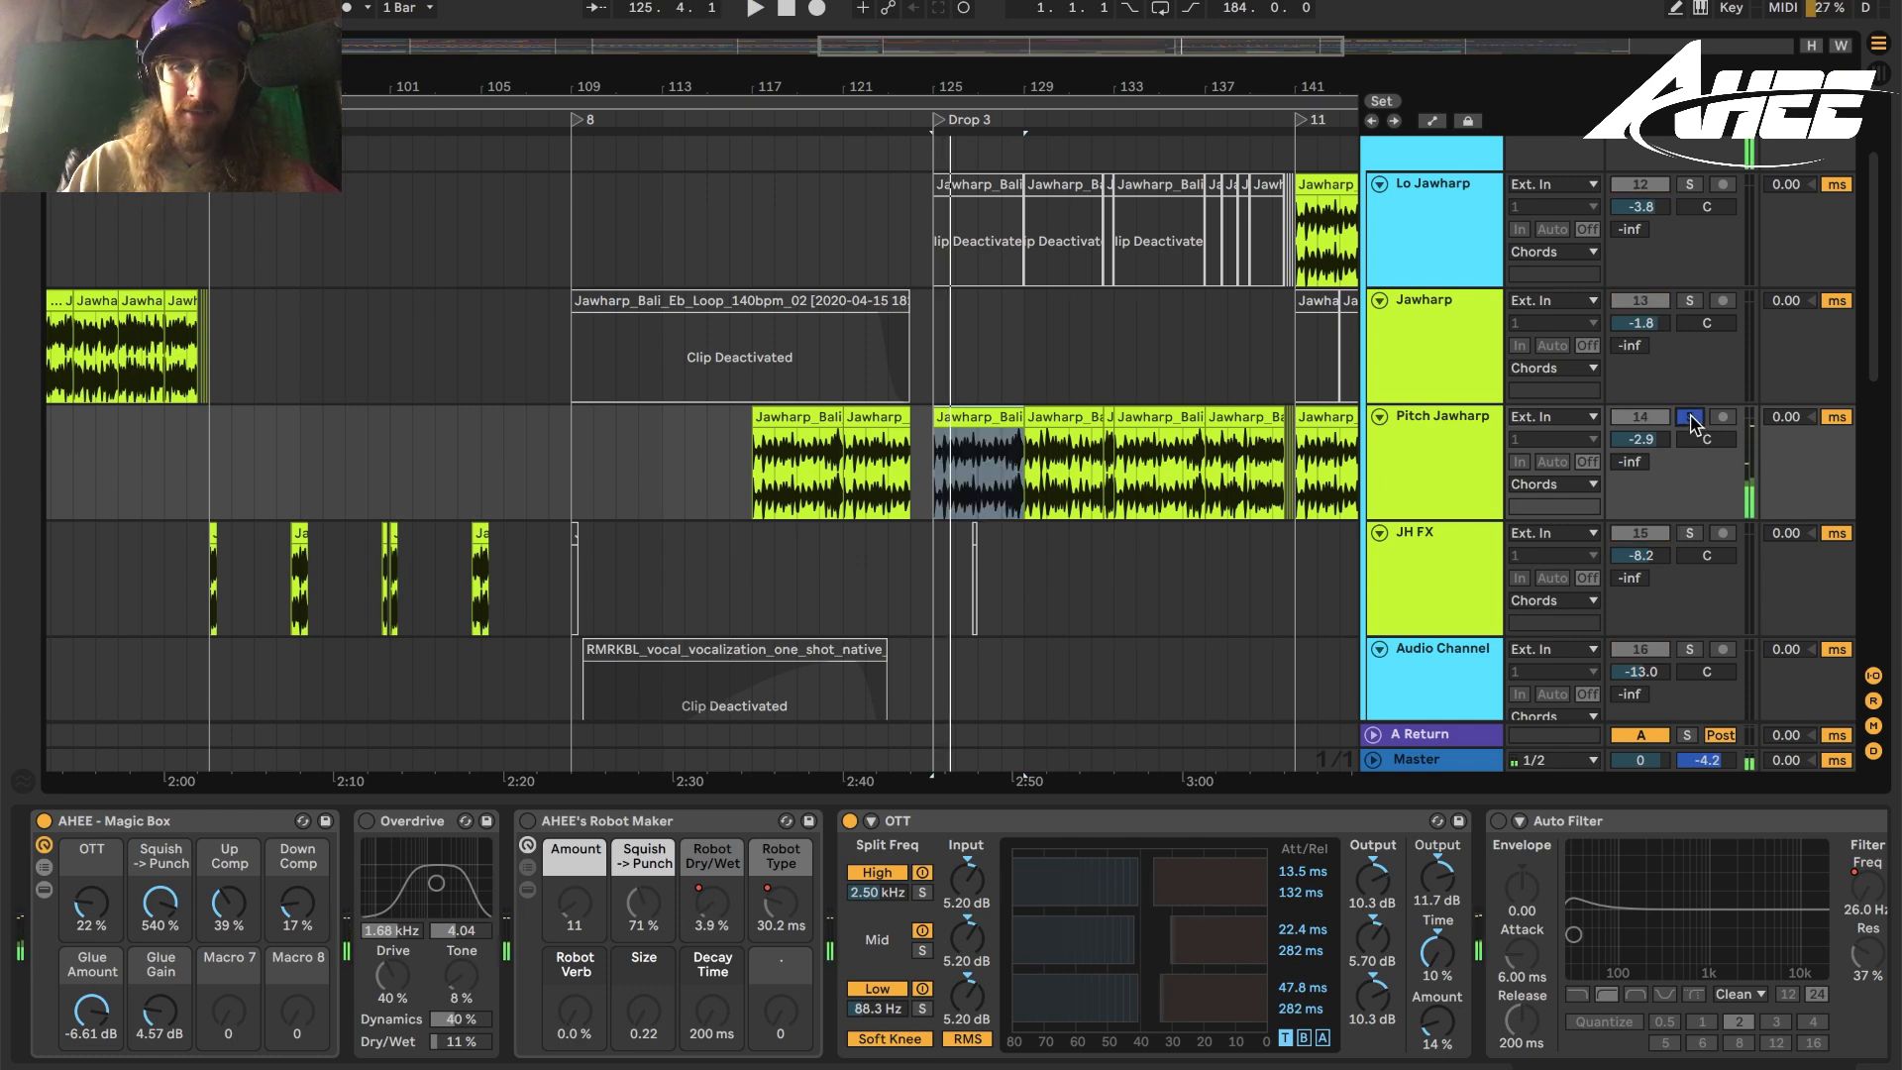
{"action": "left_click", "coordinate": [1689, 417]}
{"action": "scroll", "coordinate": [951, 933], "scroll_direction": "right", "scroll_amount": 15}
{"action": "scroll", "coordinate": [951, 933], "scroll_direction": "left", "scroll_amount": 5}
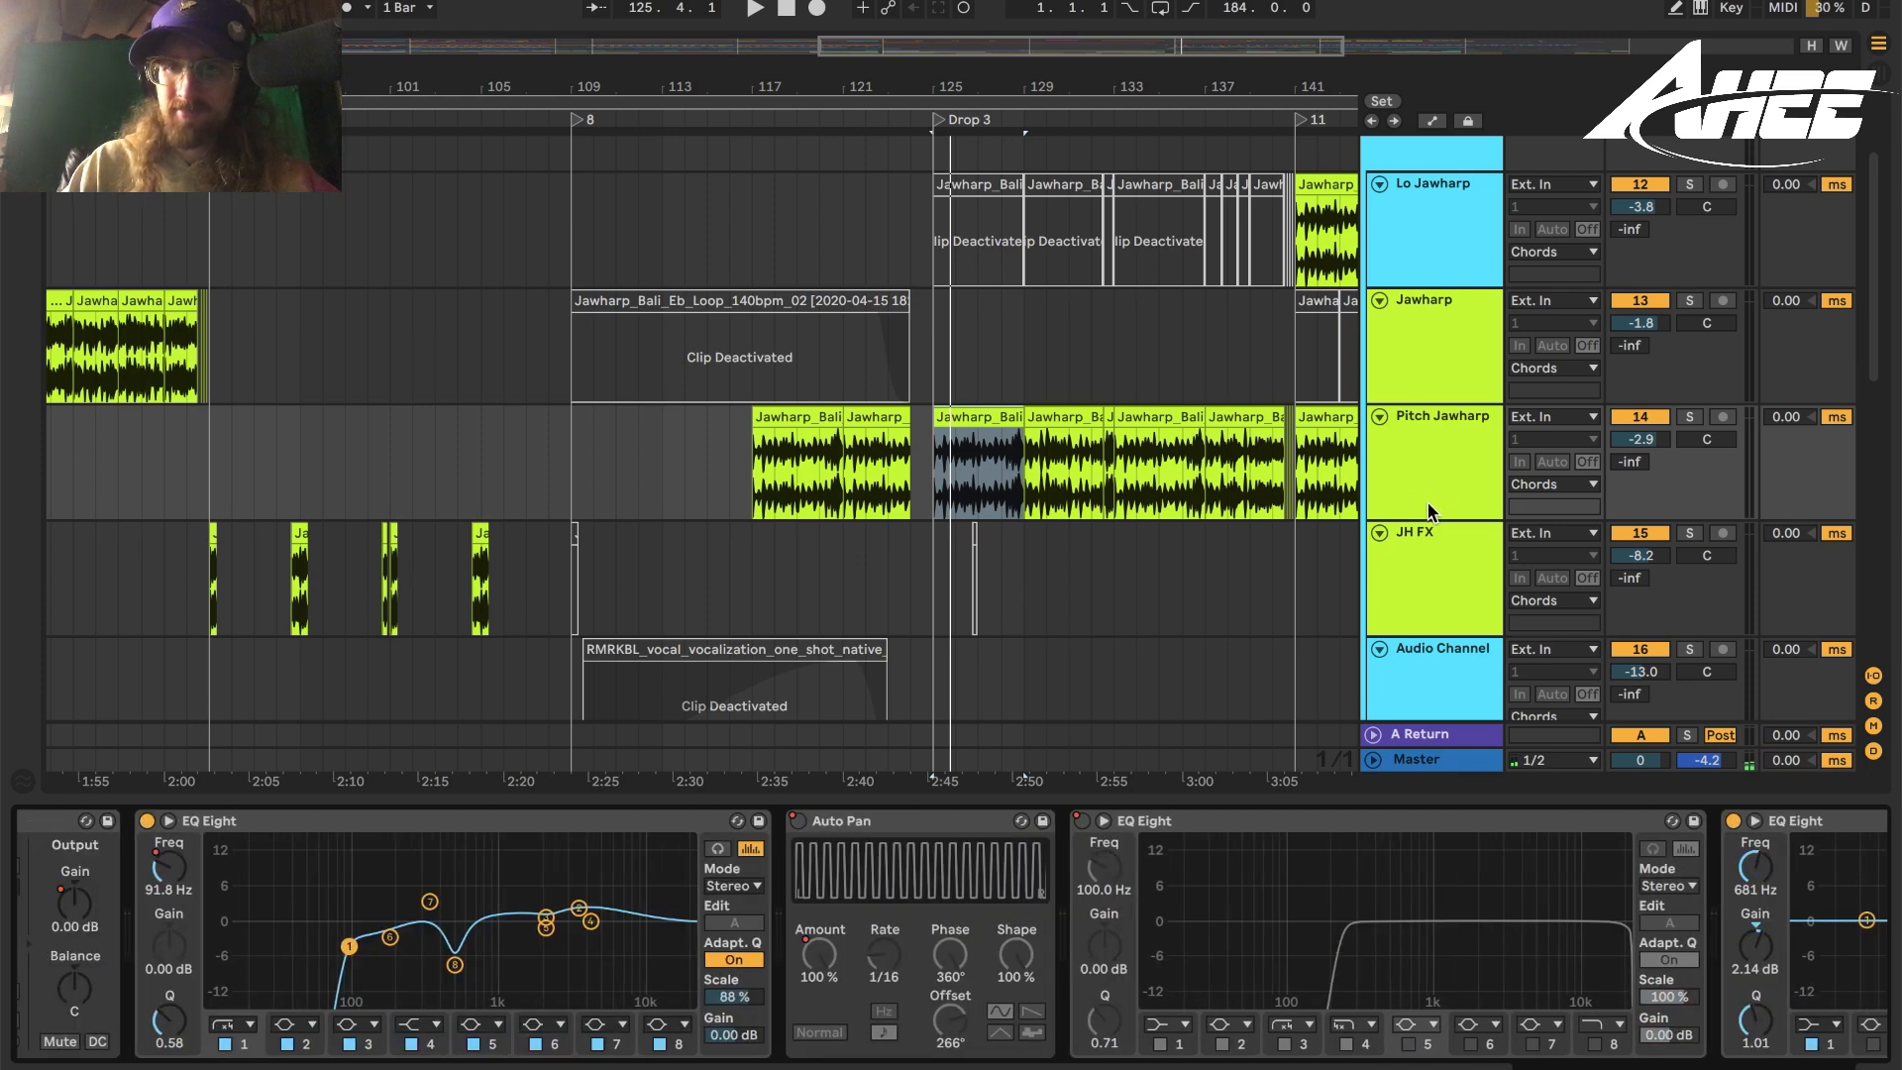
Inspect the Chords group's effect chain through to its final sidechain compressors.
{"action": "scroll", "coordinate": [1416, 485], "scroll_direction": "up", "scroll_amount": 3}
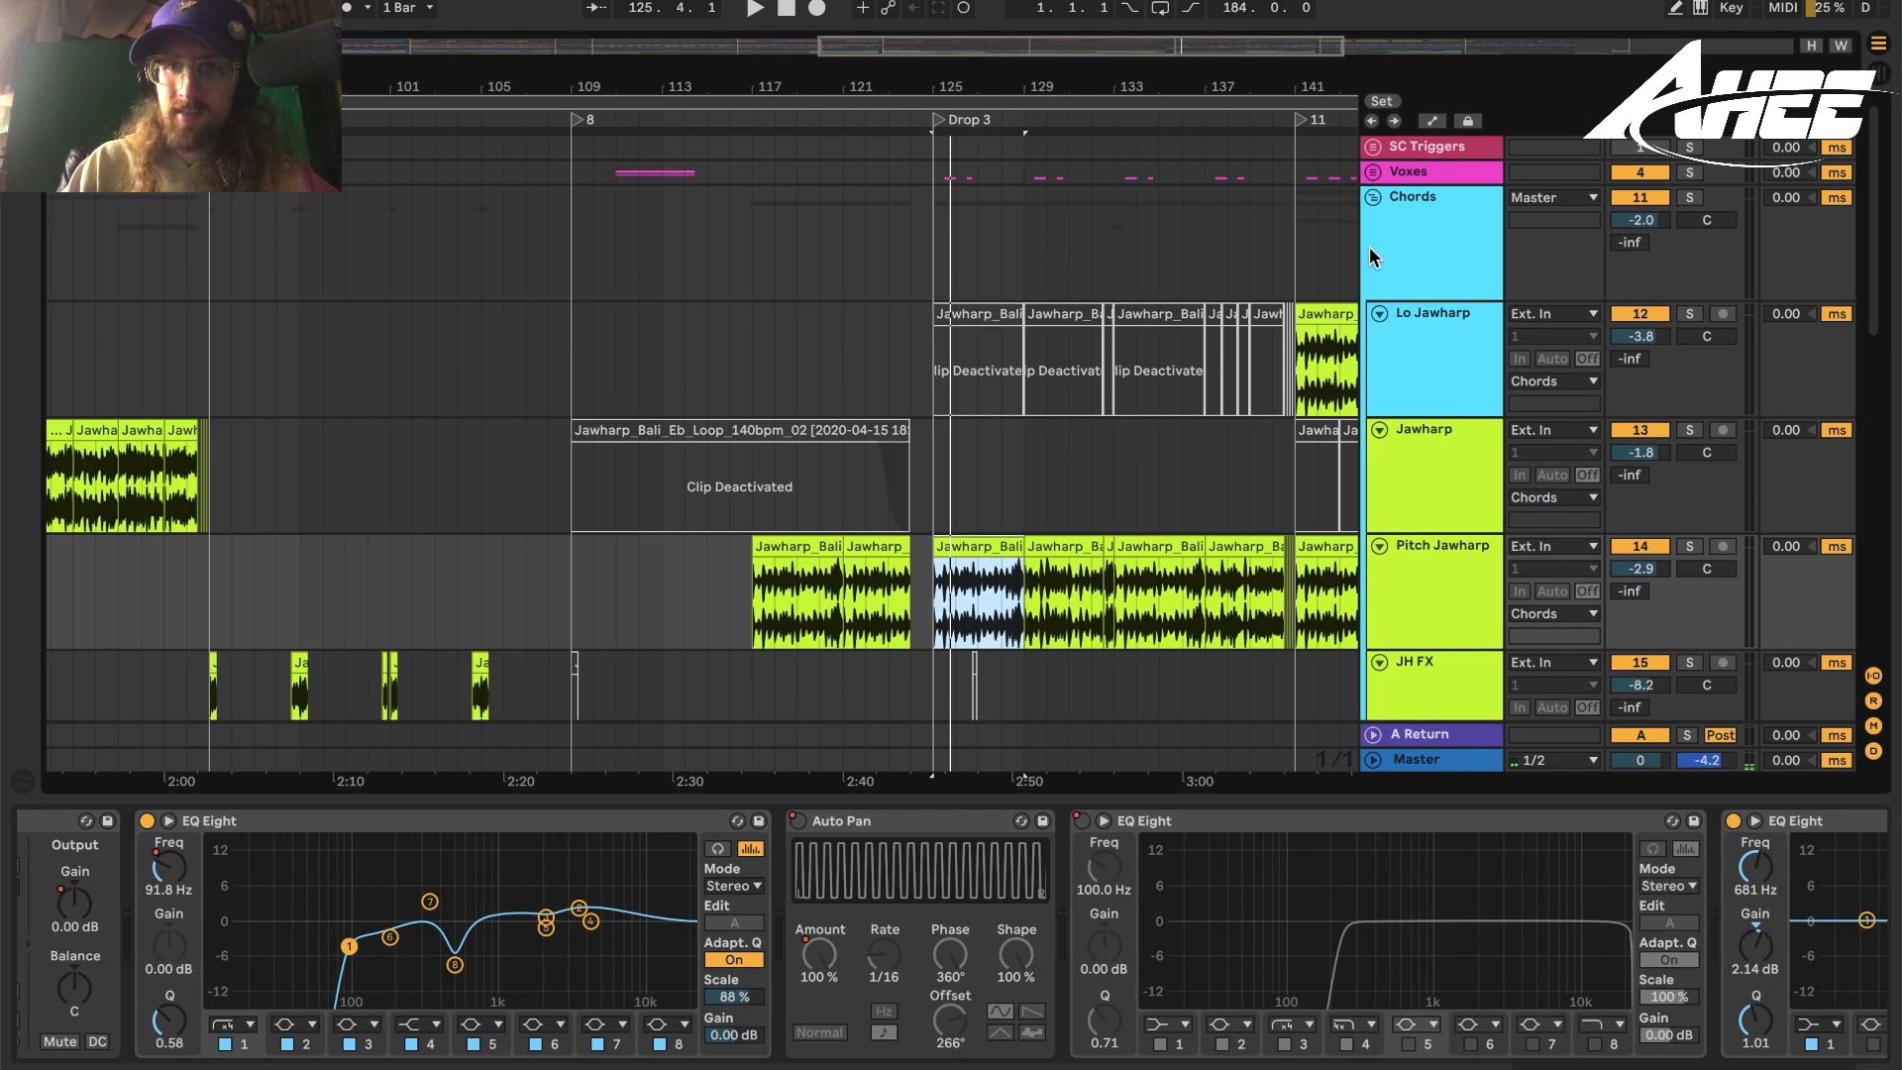
{"action": "left_click", "coordinate": [1426, 258]}
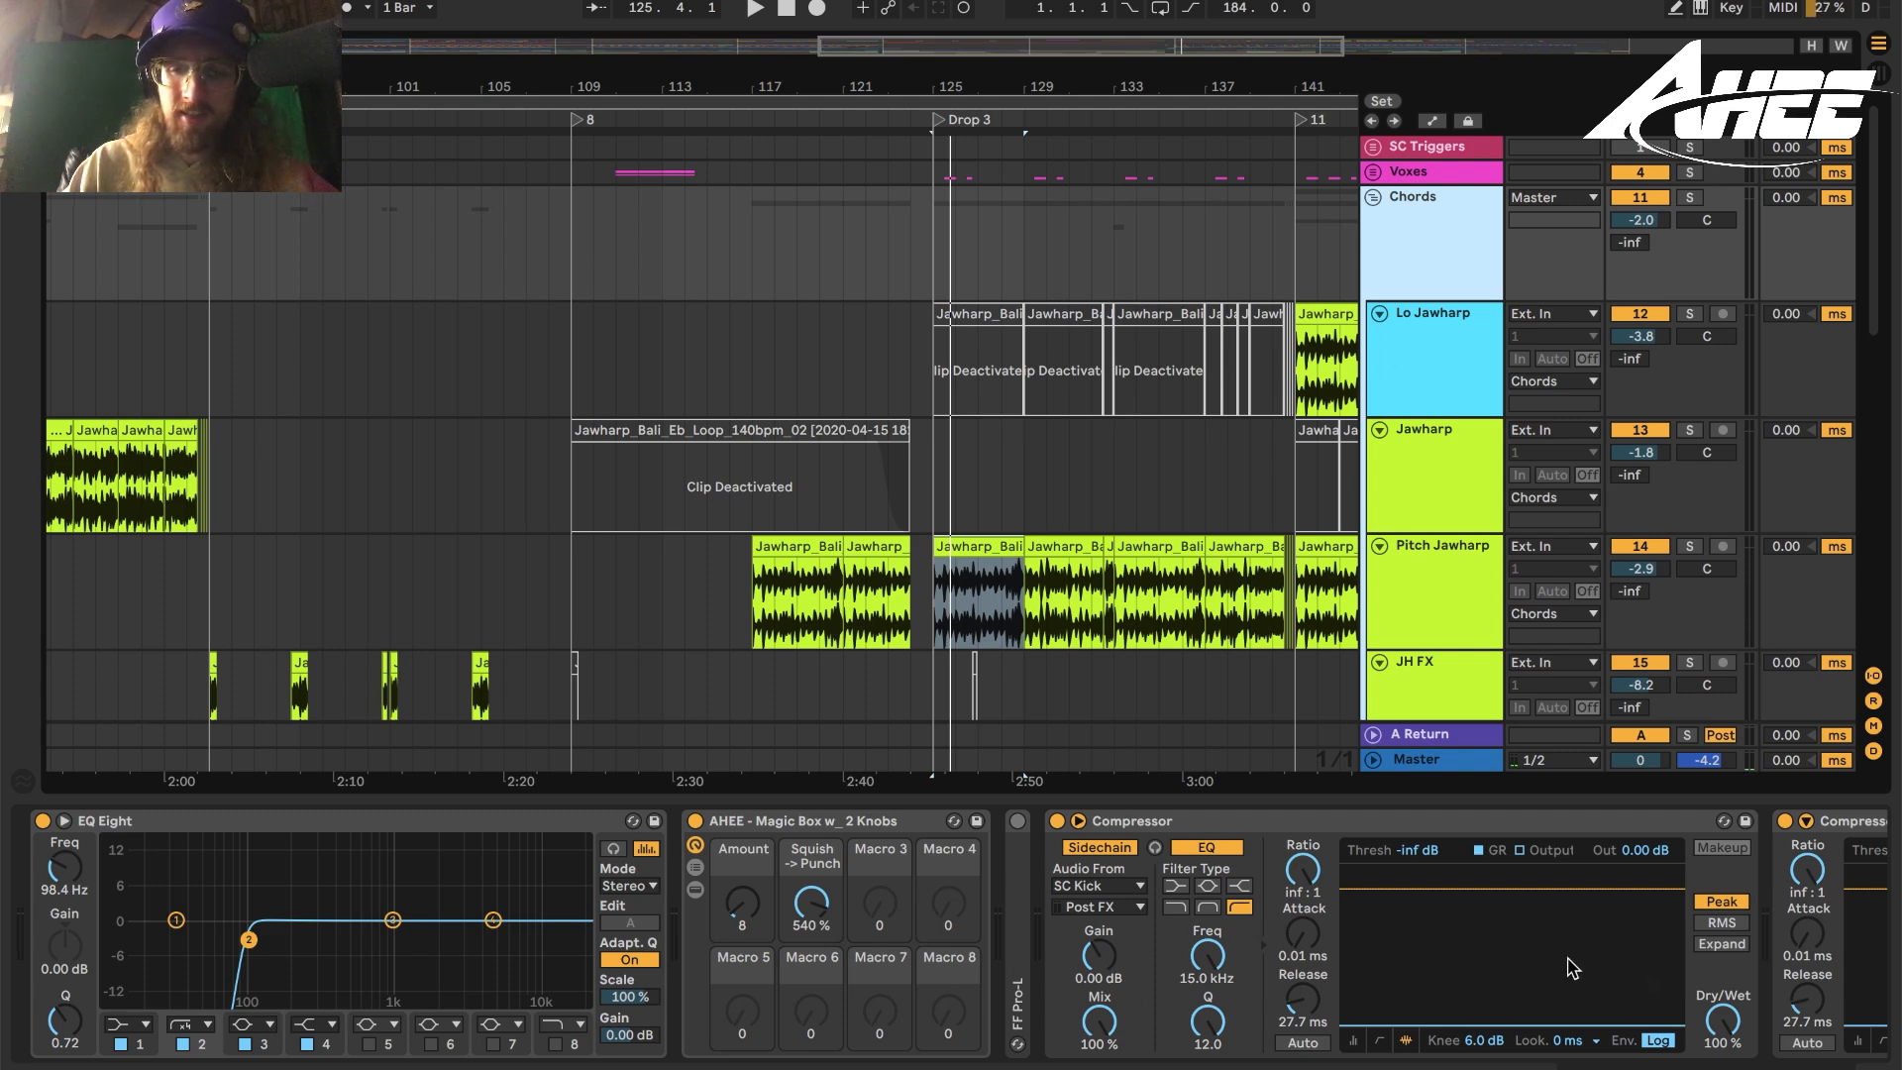
{"action": "scroll", "coordinate": [1809, 1030], "scroll_direction": "right", "scroll_amount": 12}
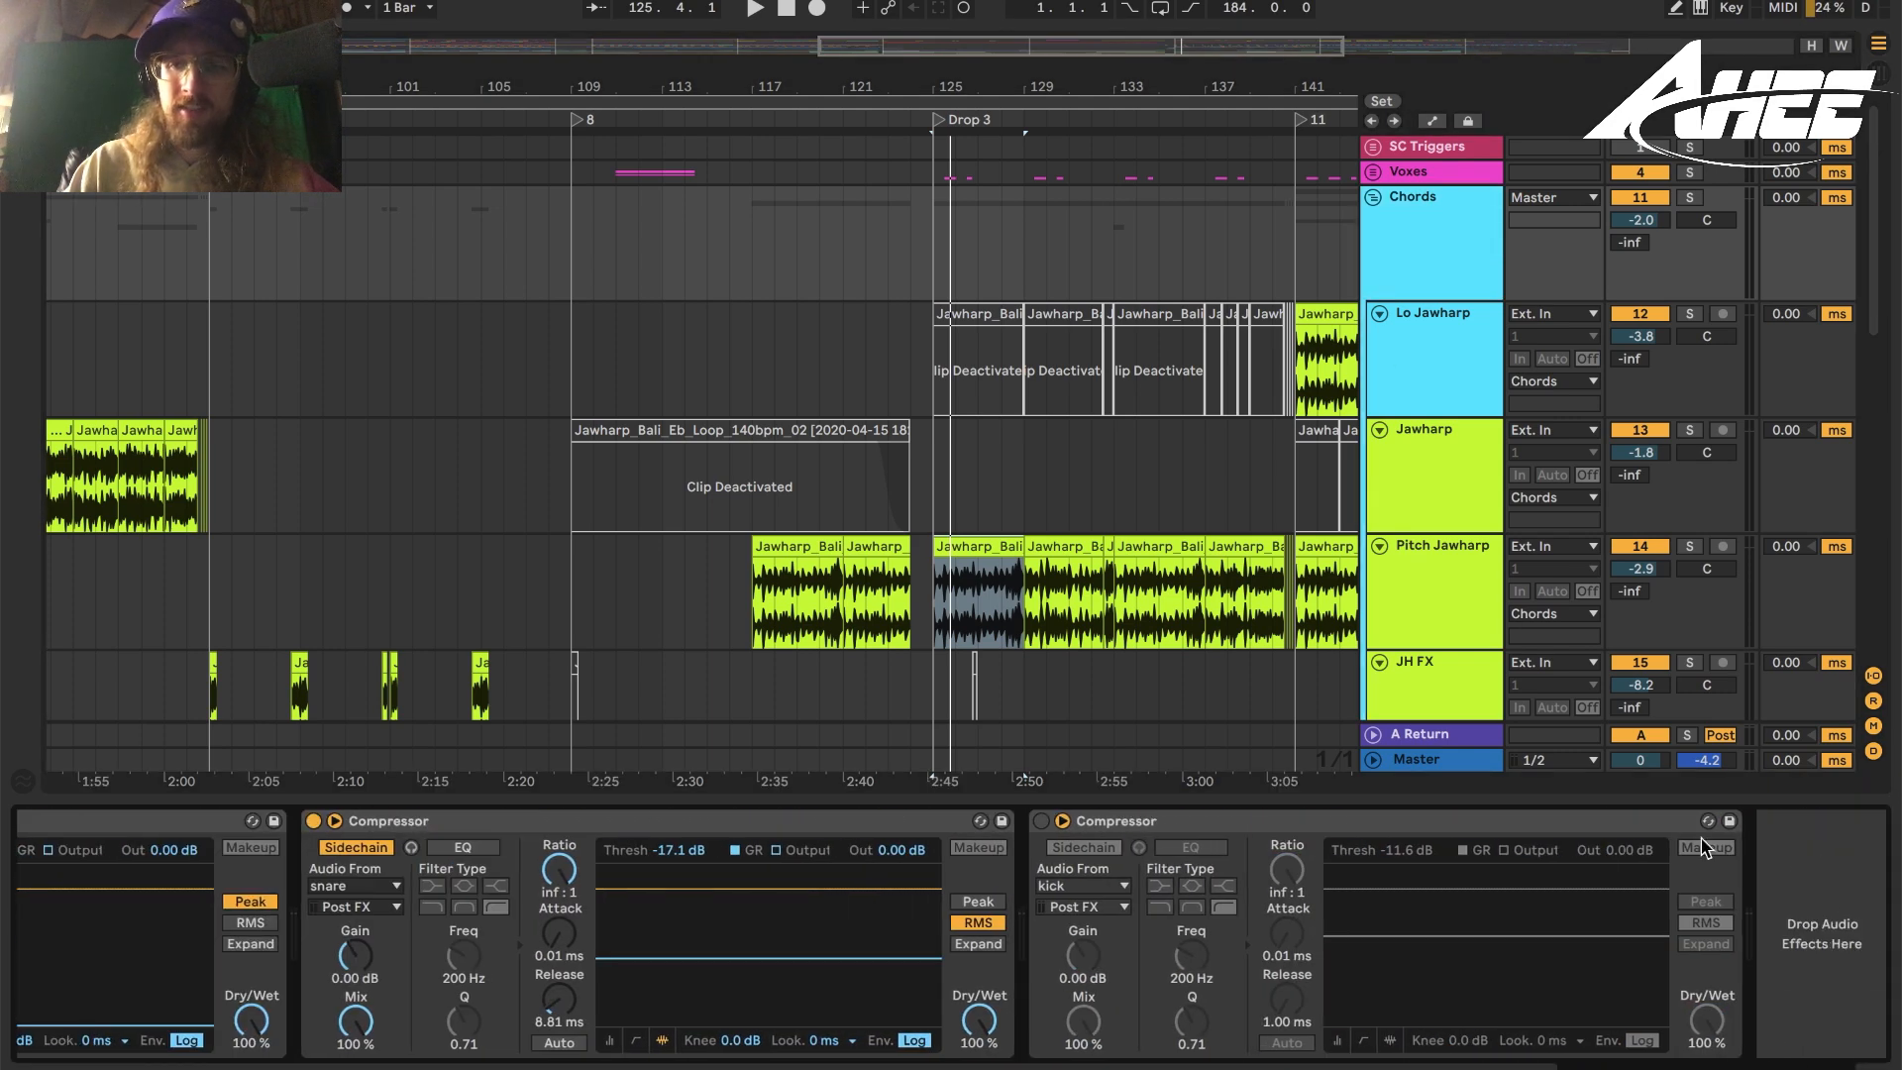
Play the start of Drop 3 while watching the Master's first Pro-L 2, then close the limiter.
{"action": "left_click", "coordinate": [1456, 770]}
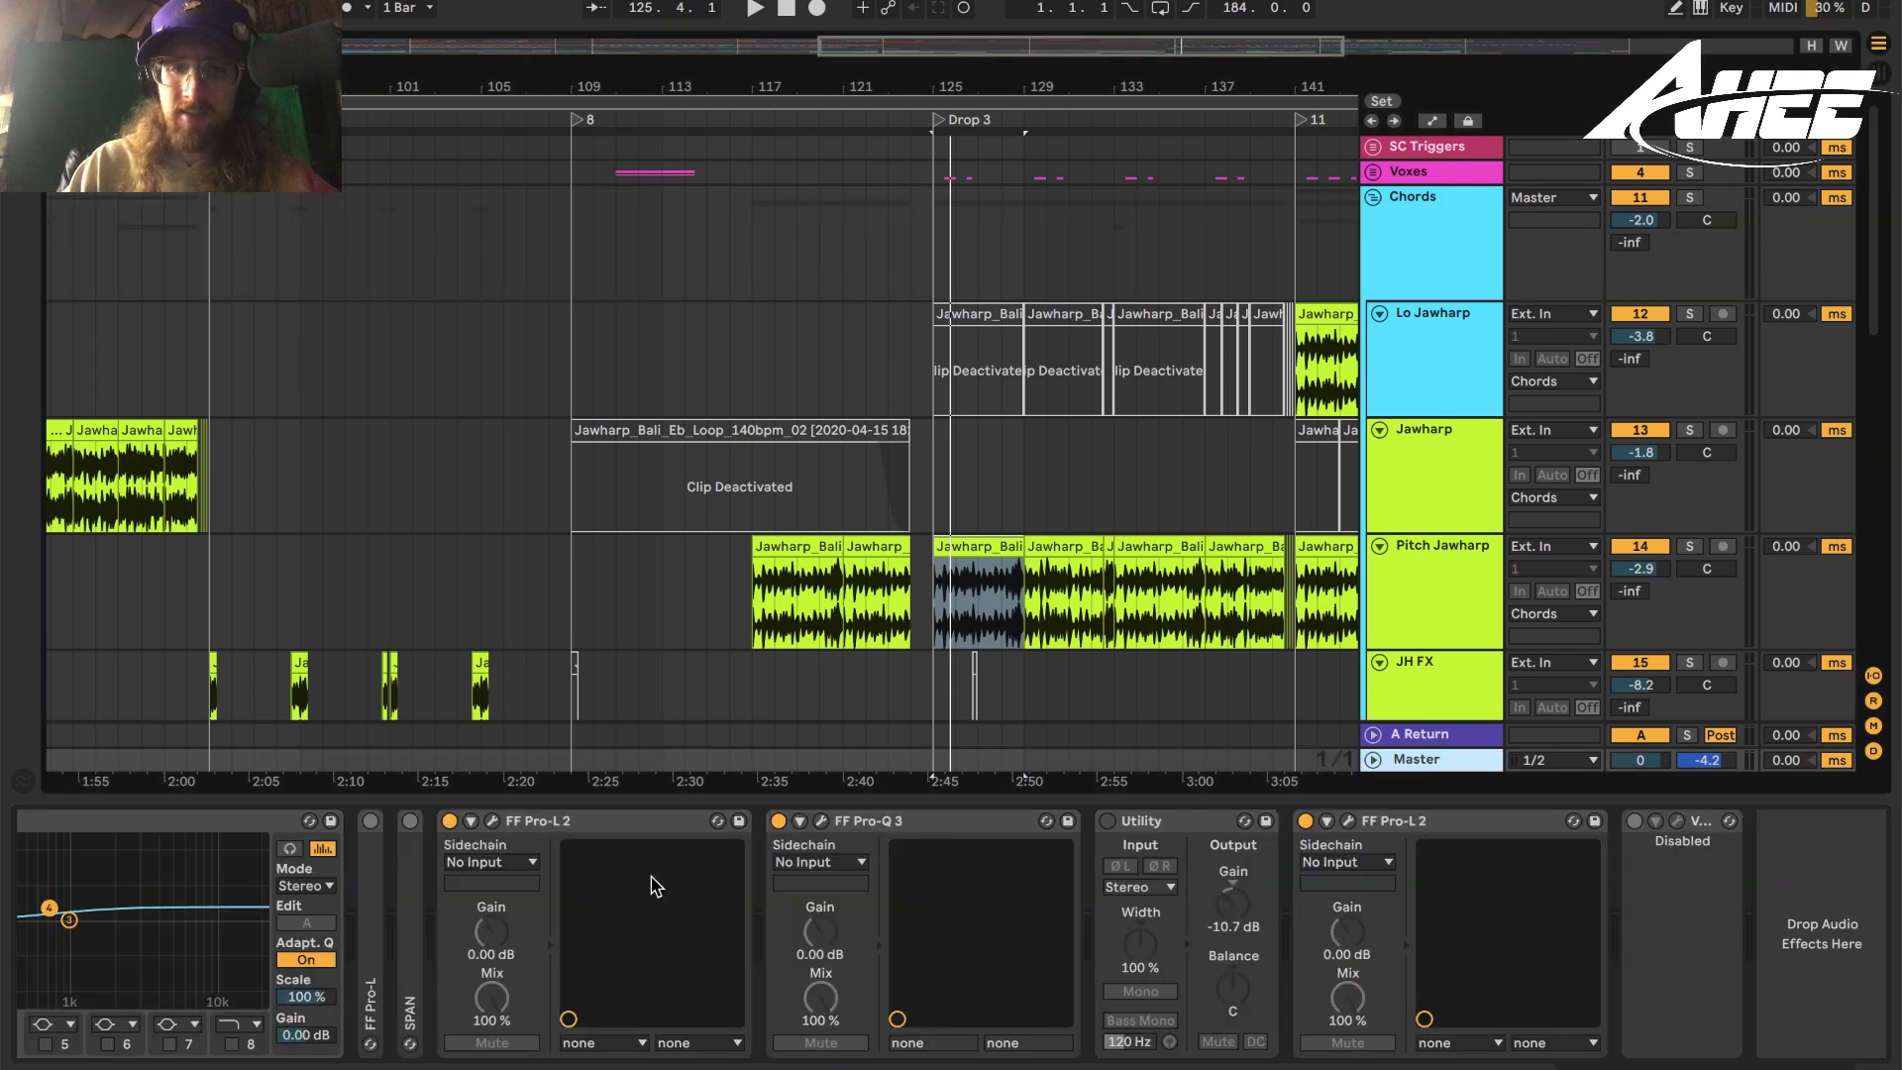
{"action": "left_click", "coordinate": [492, 821]}
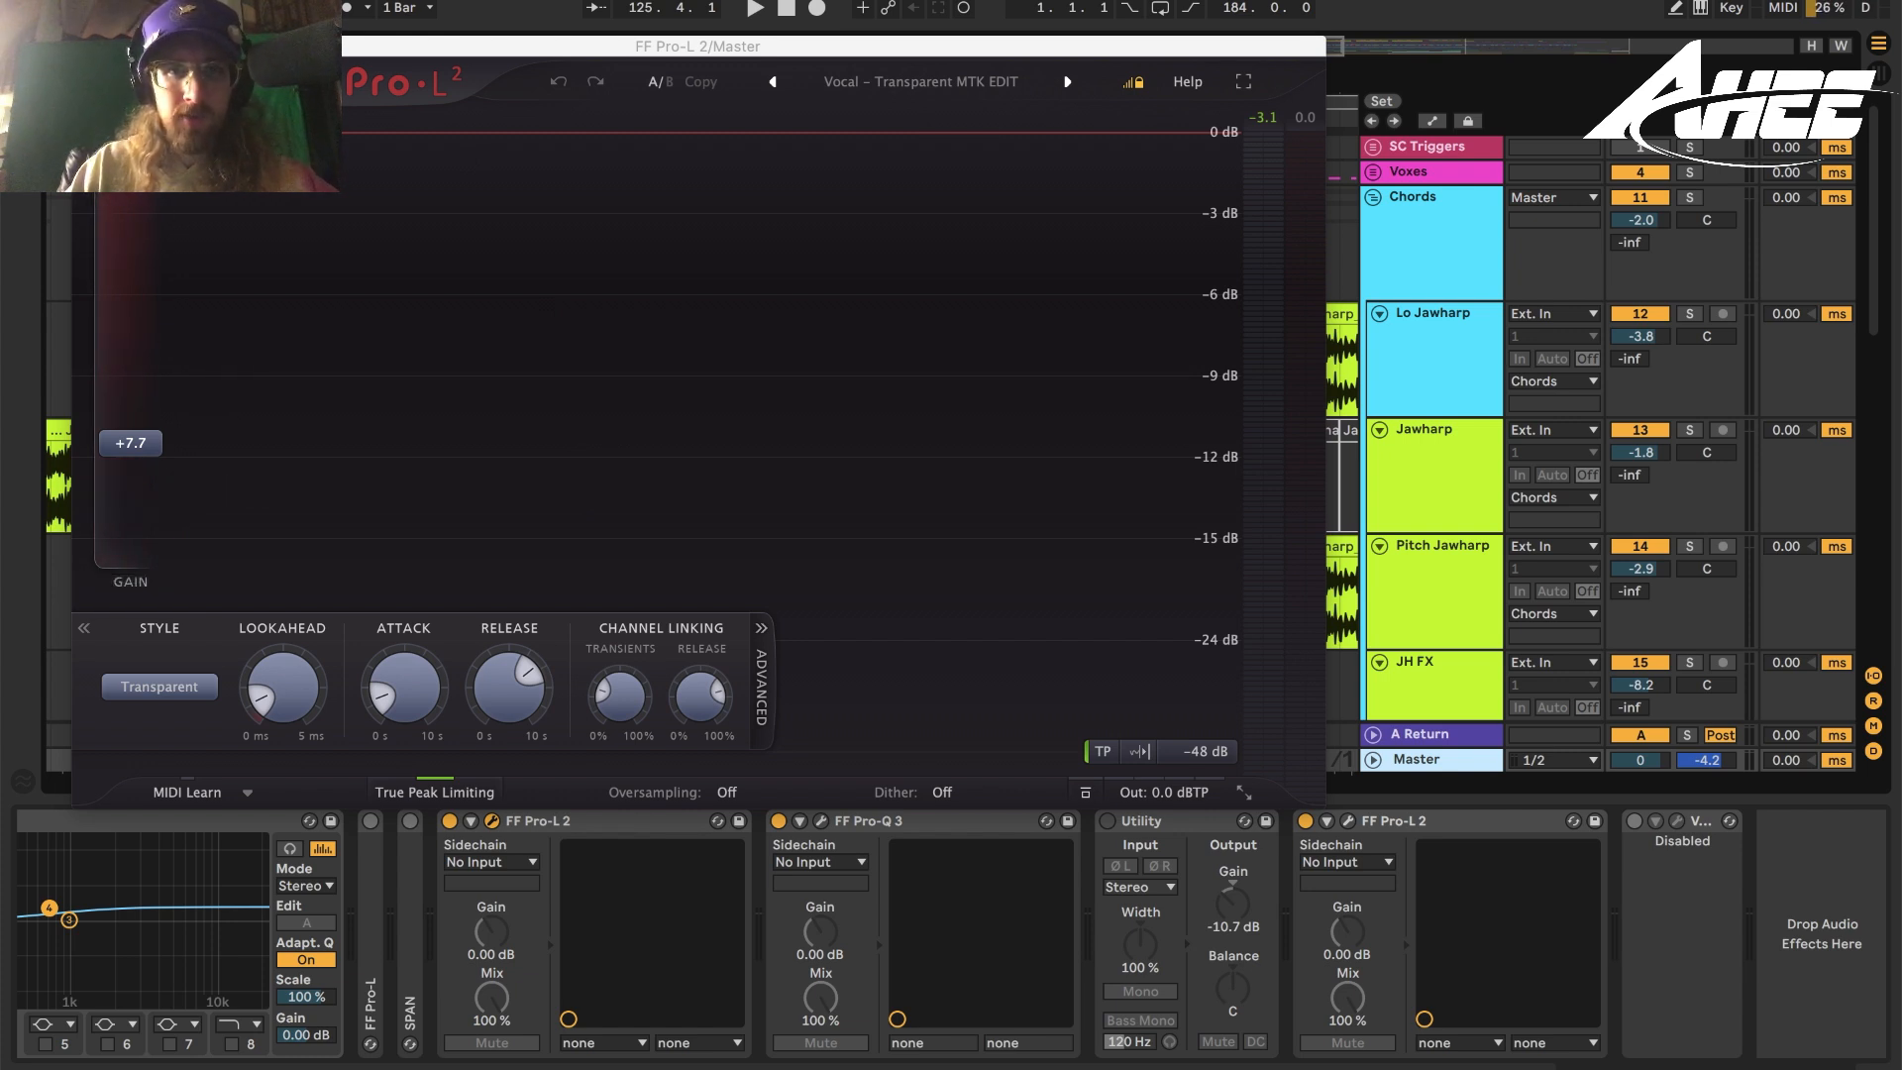
{"action": "key", "text": "space"}
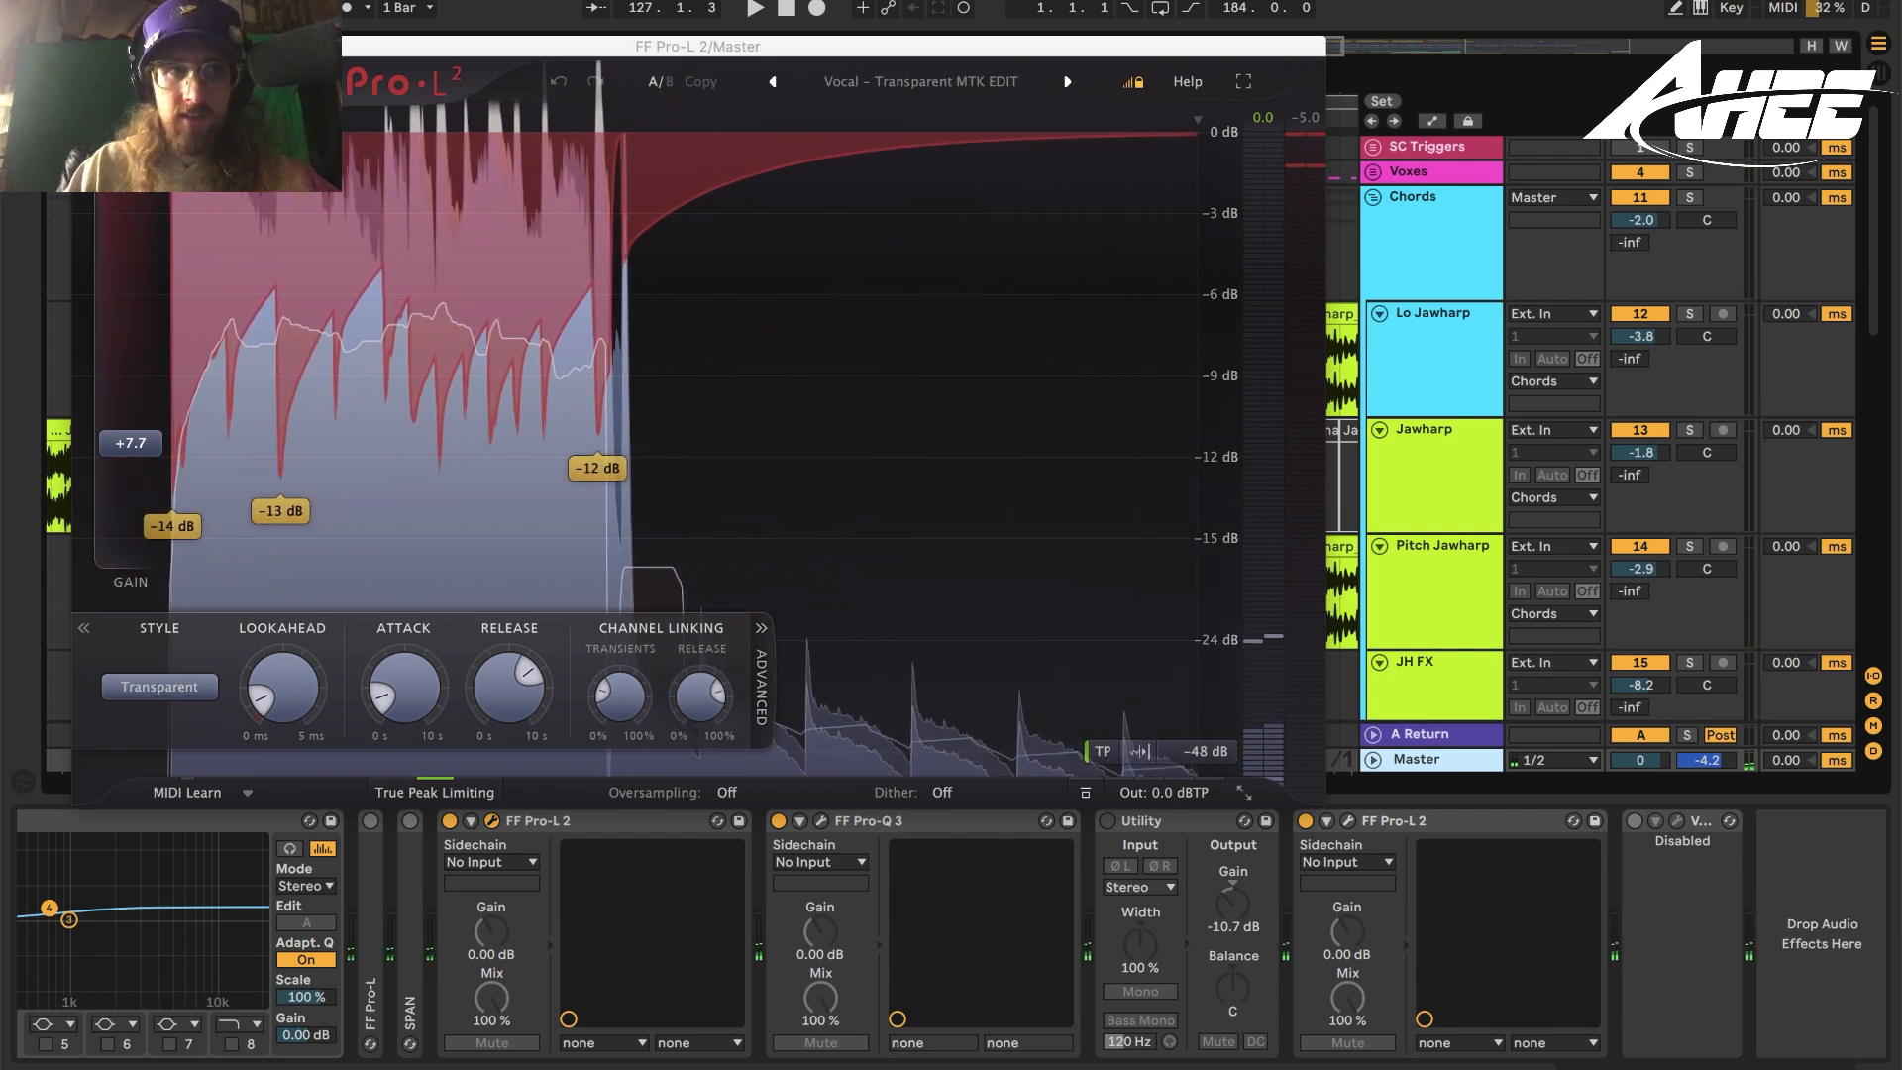
{"action": "left_click", "coordinate": [84, 46]}
Fold the Chords group and audition the Bass group in solo with its devices shown.
{"action": "left_click", "coordinate": [1375, 199]}
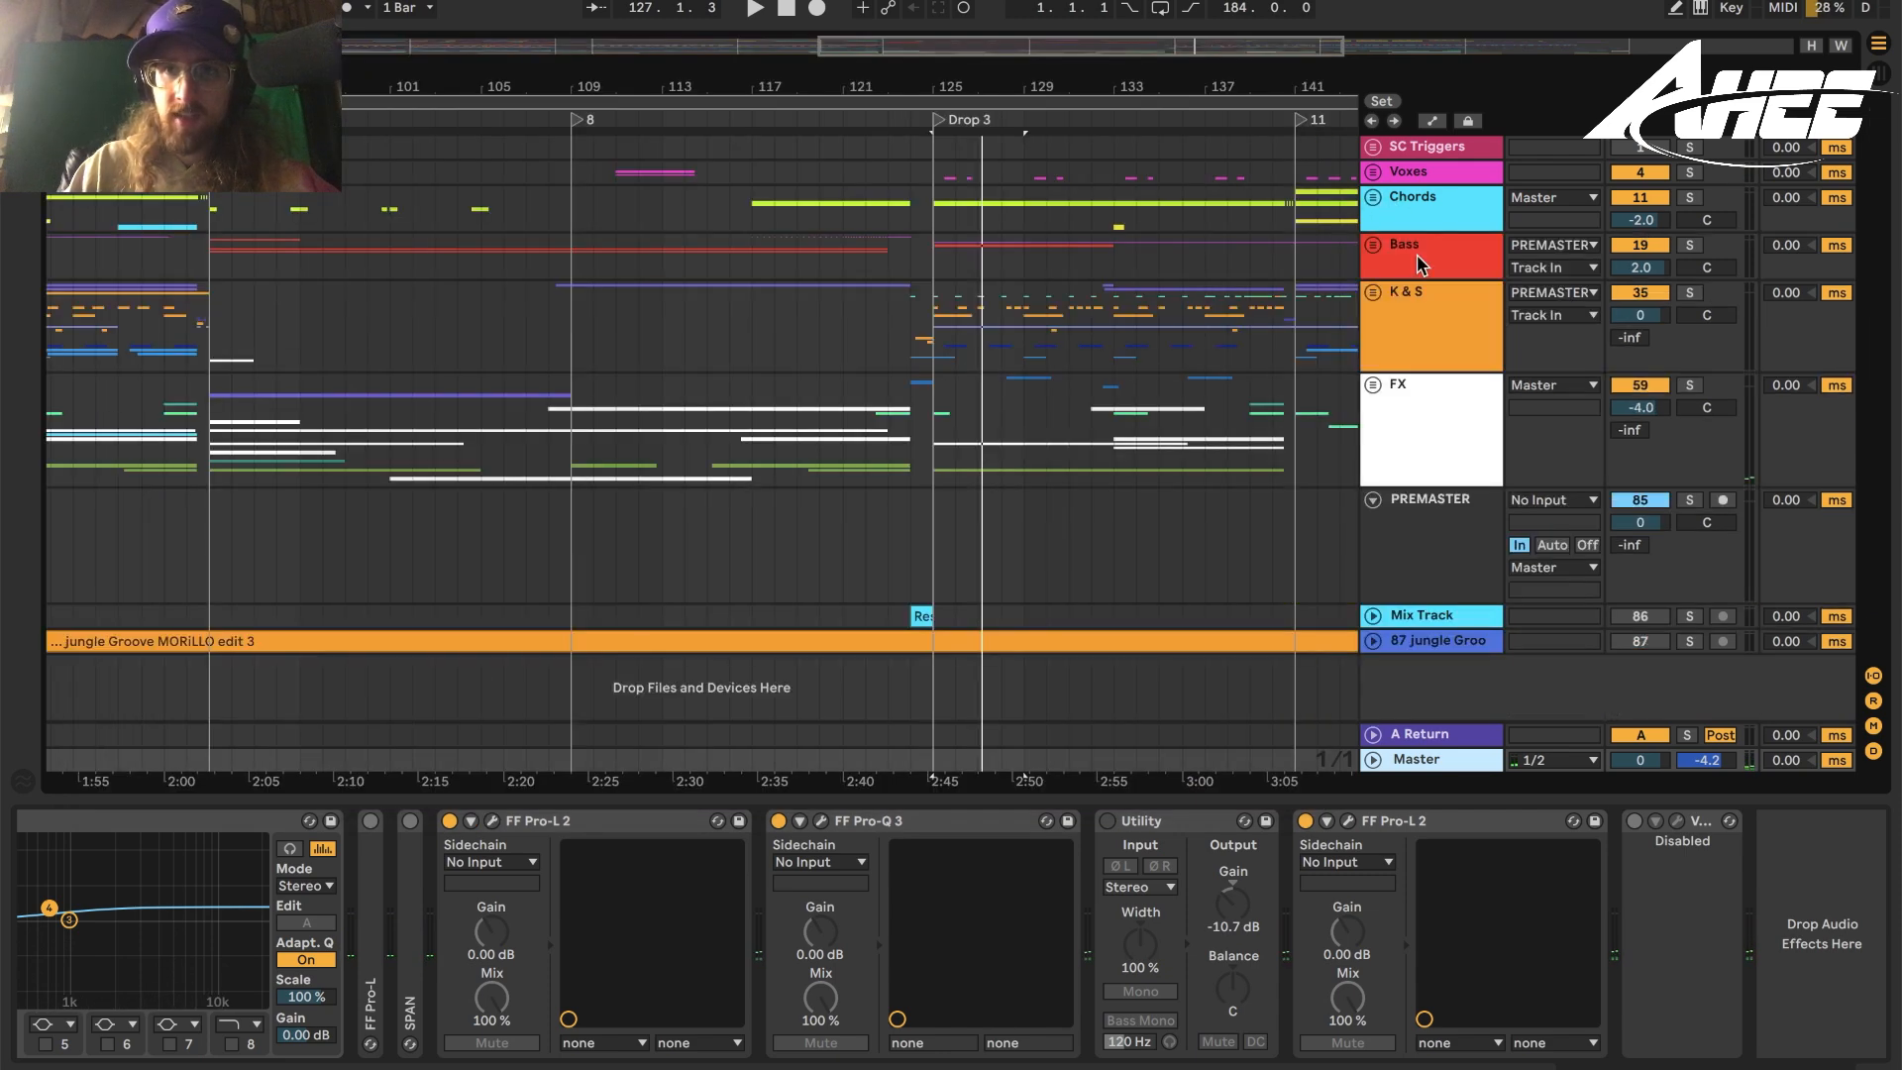
{"action": "left_click", "coordinate": [1401, 243]}
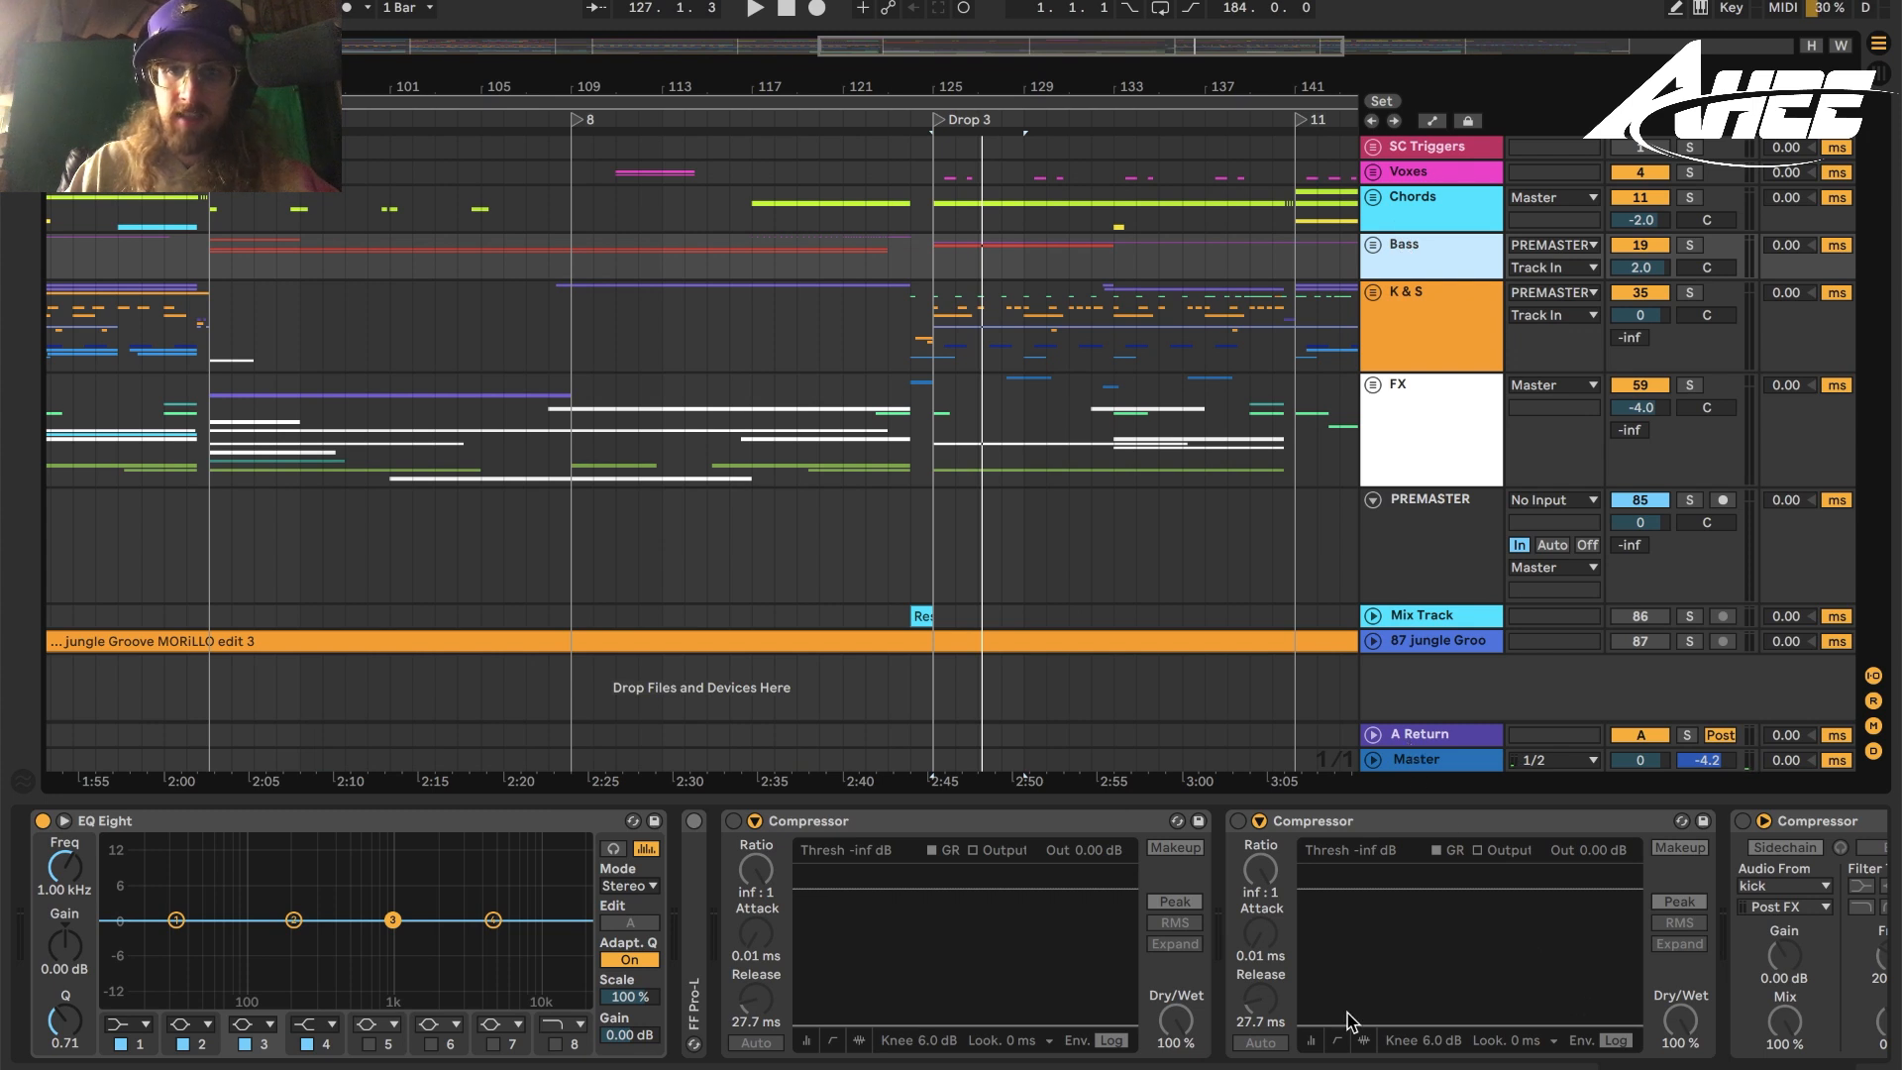
{"action": "left_click", "coordinate": [1690, 244]}
{"action": "key", "text": "space"}
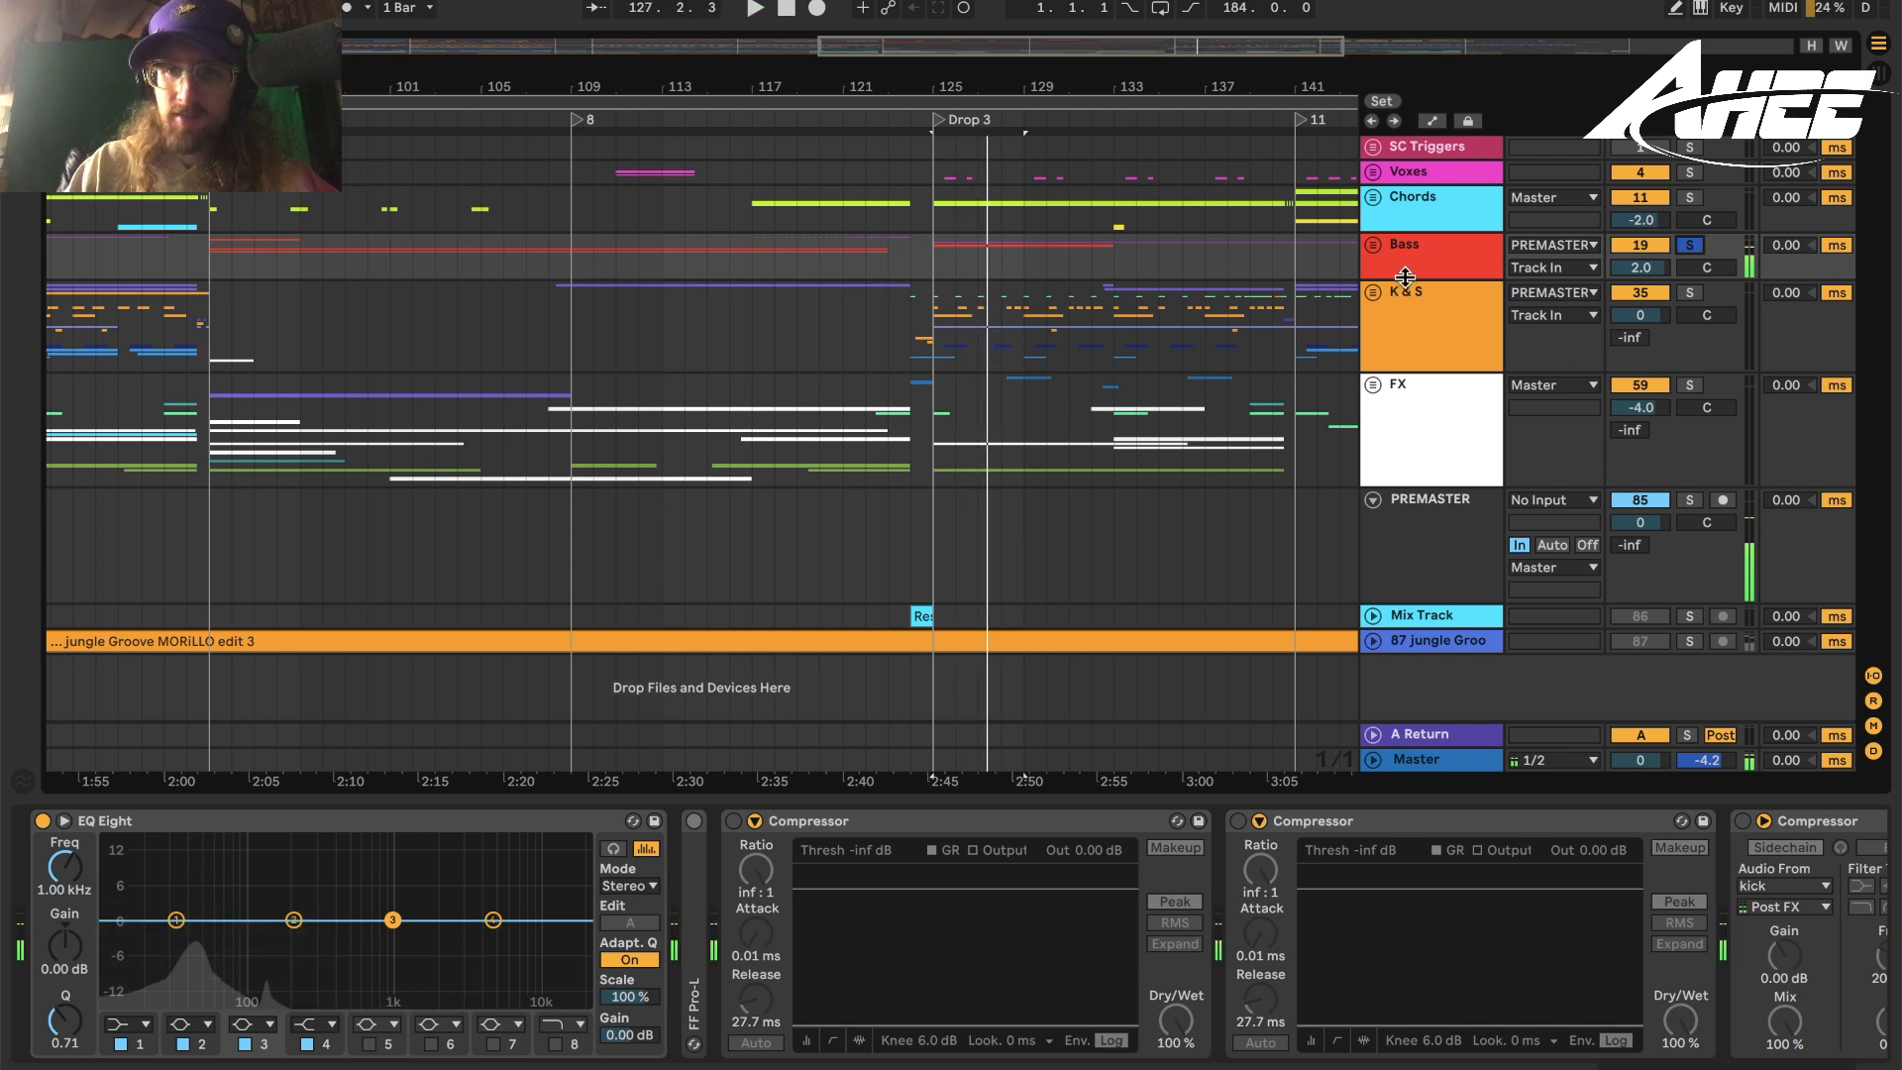
Audition the K & S group in solo while examining its Pro-L 2 limiting, then unsolo the group.
{"action": "left_click", "coordinate": [1690, 292]}
{"action": "left_click", "coordinate": [1431, 344]}
{"action": "key", "text": "space"}
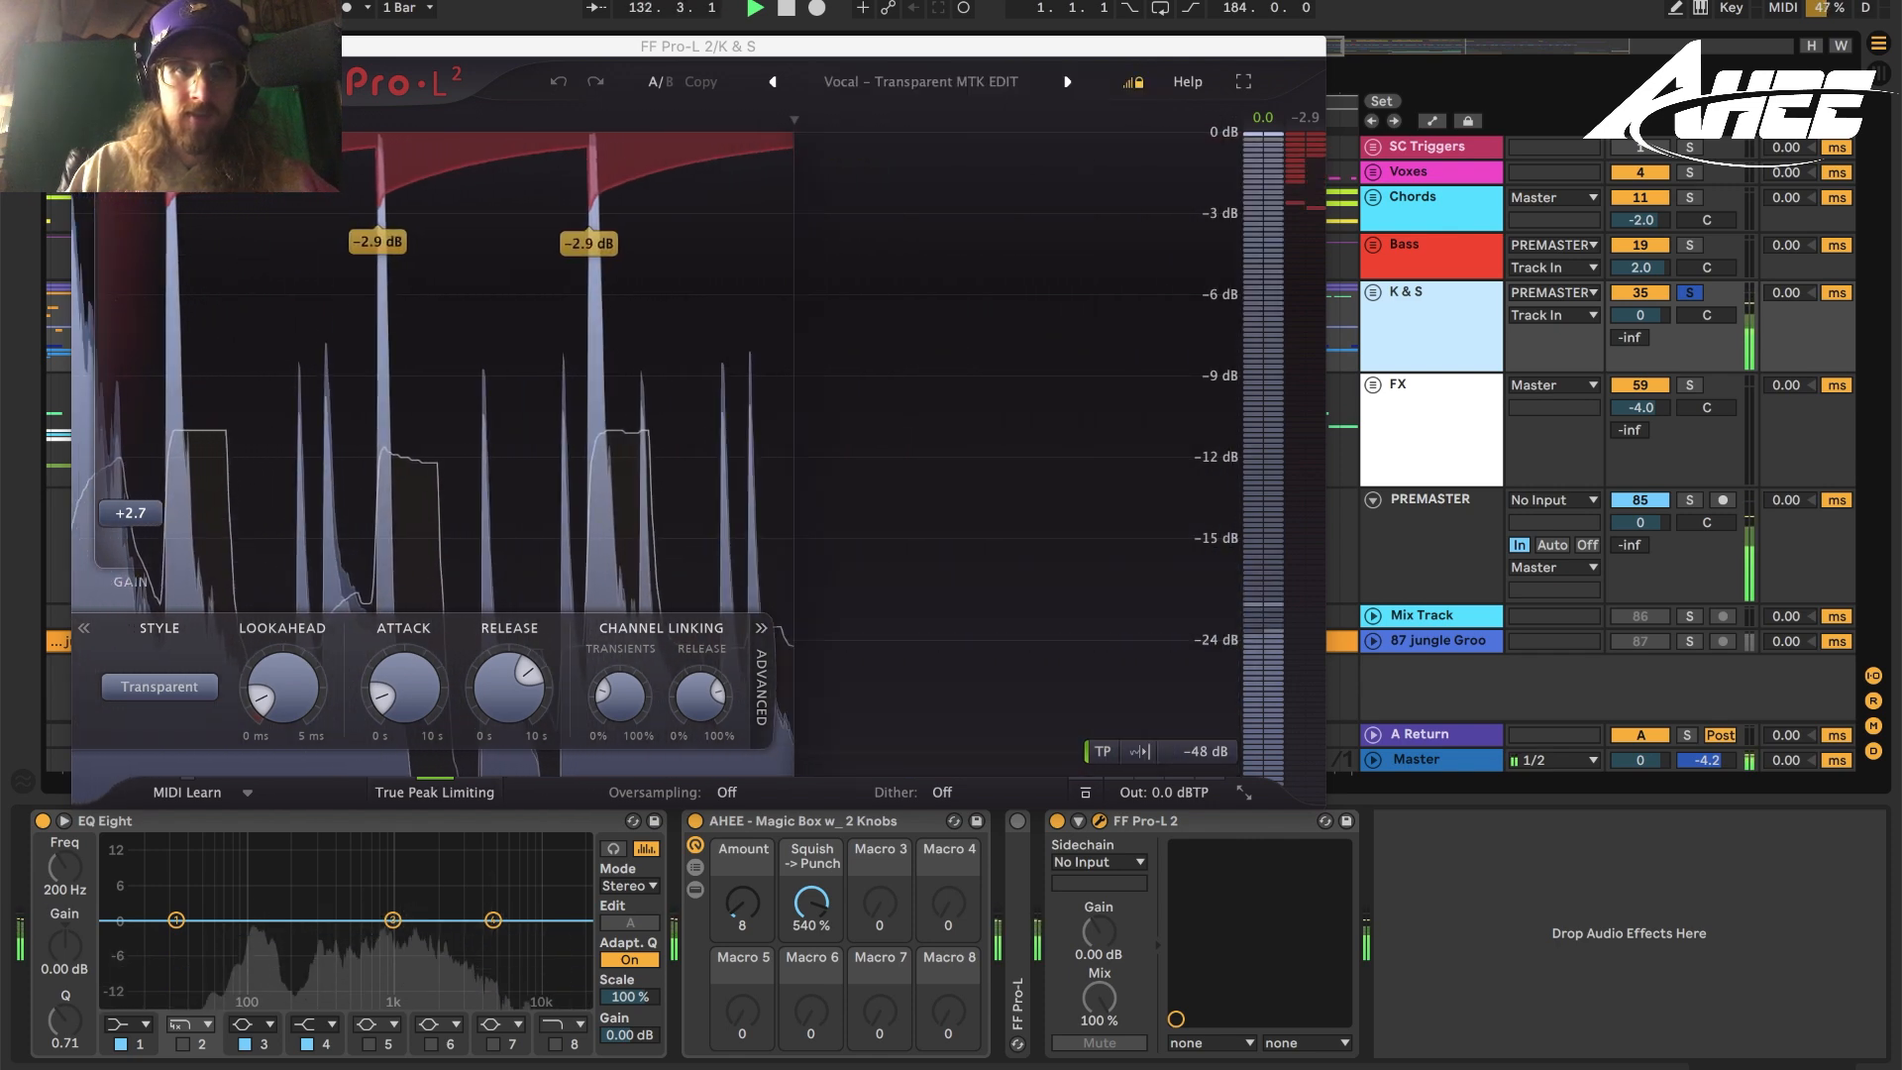
{"action": "left_click", "coordinate": [85, 46]}
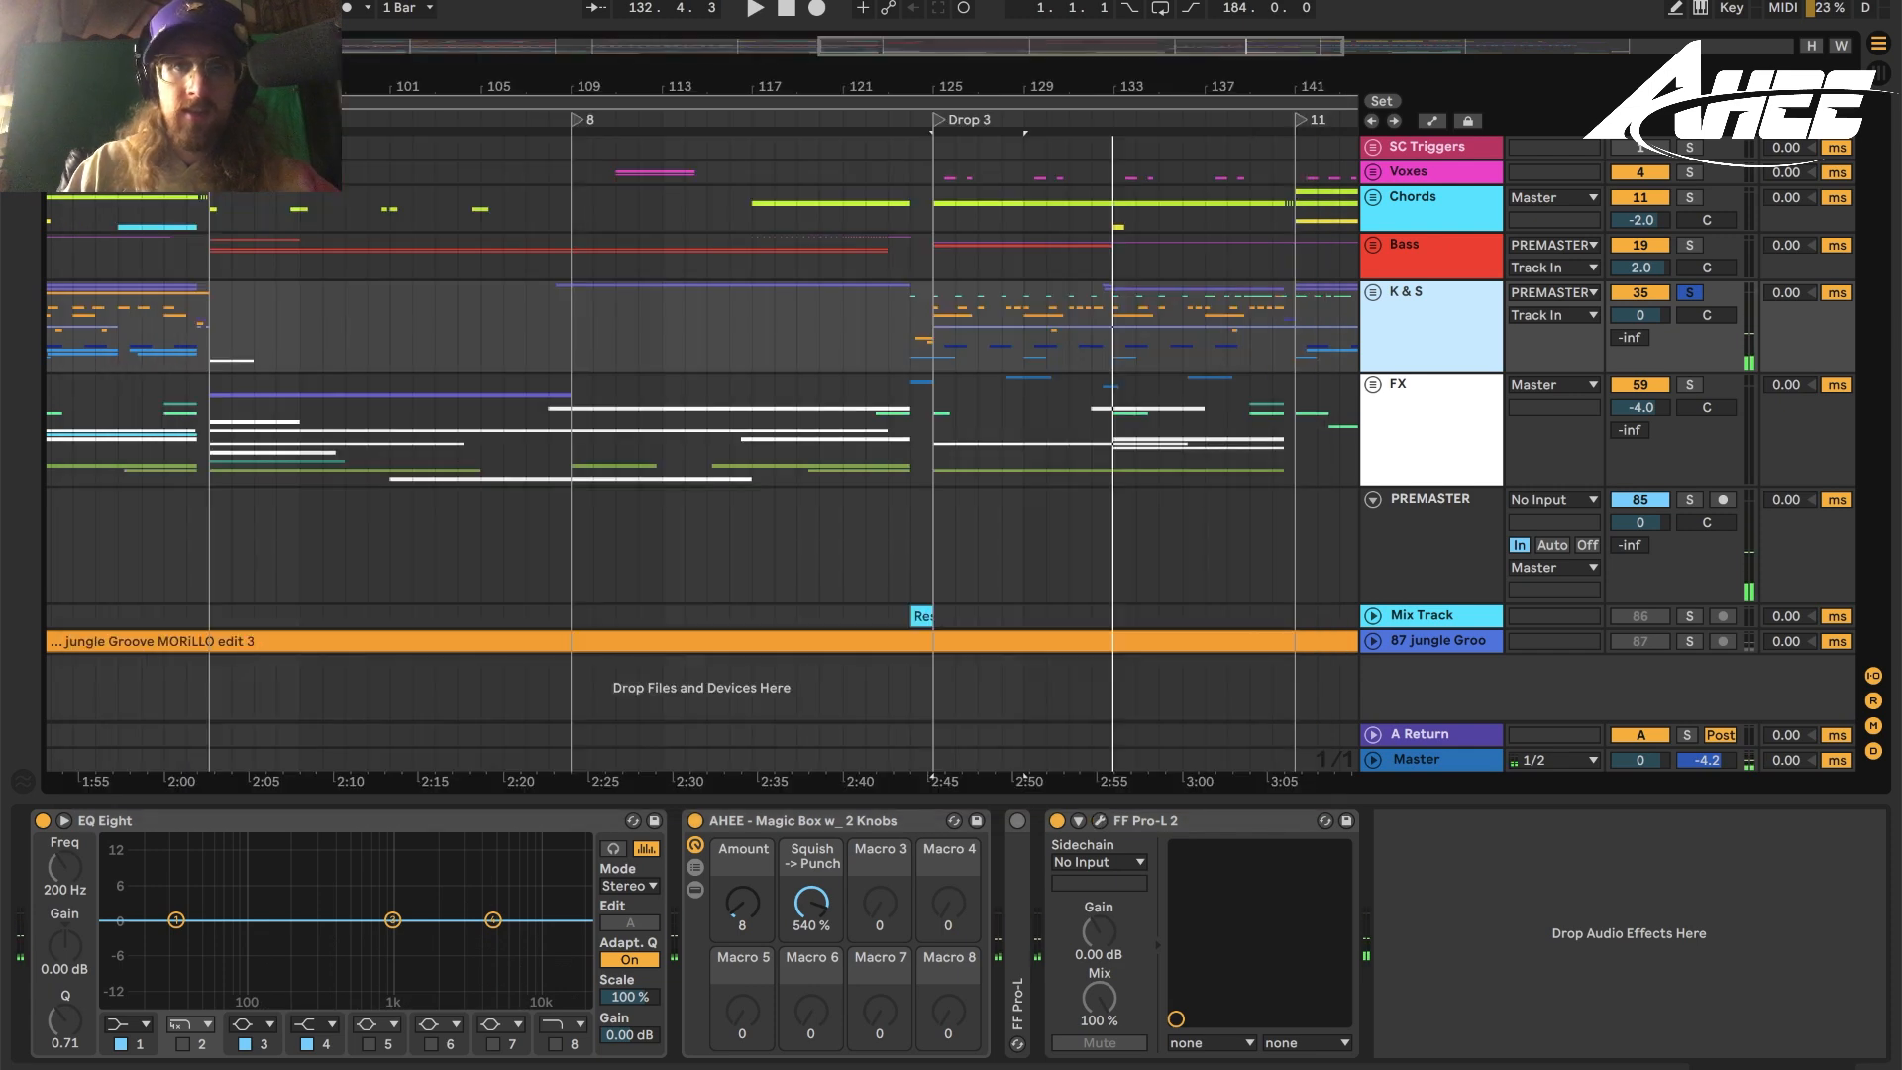
{"action": "left_click", "coordinate": [1098, 821]}
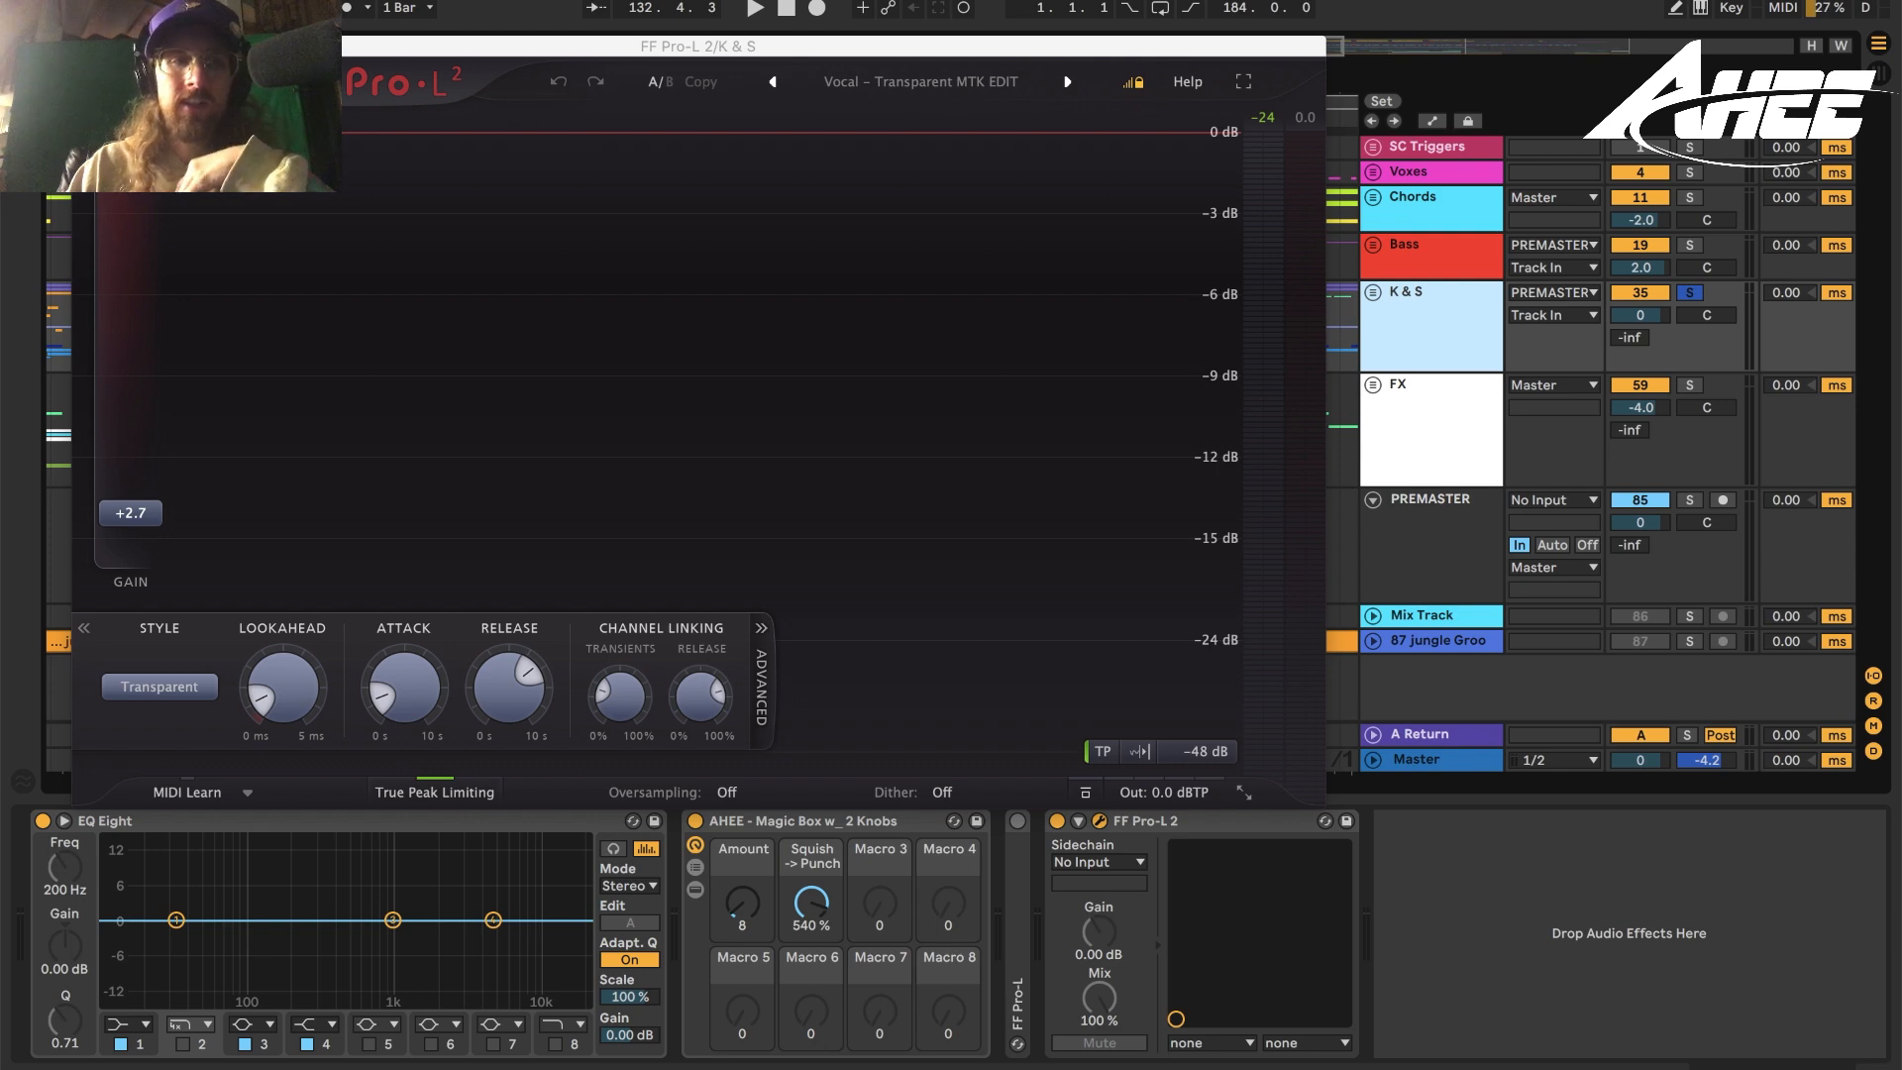
{"action": "key", "text": "super+w"}
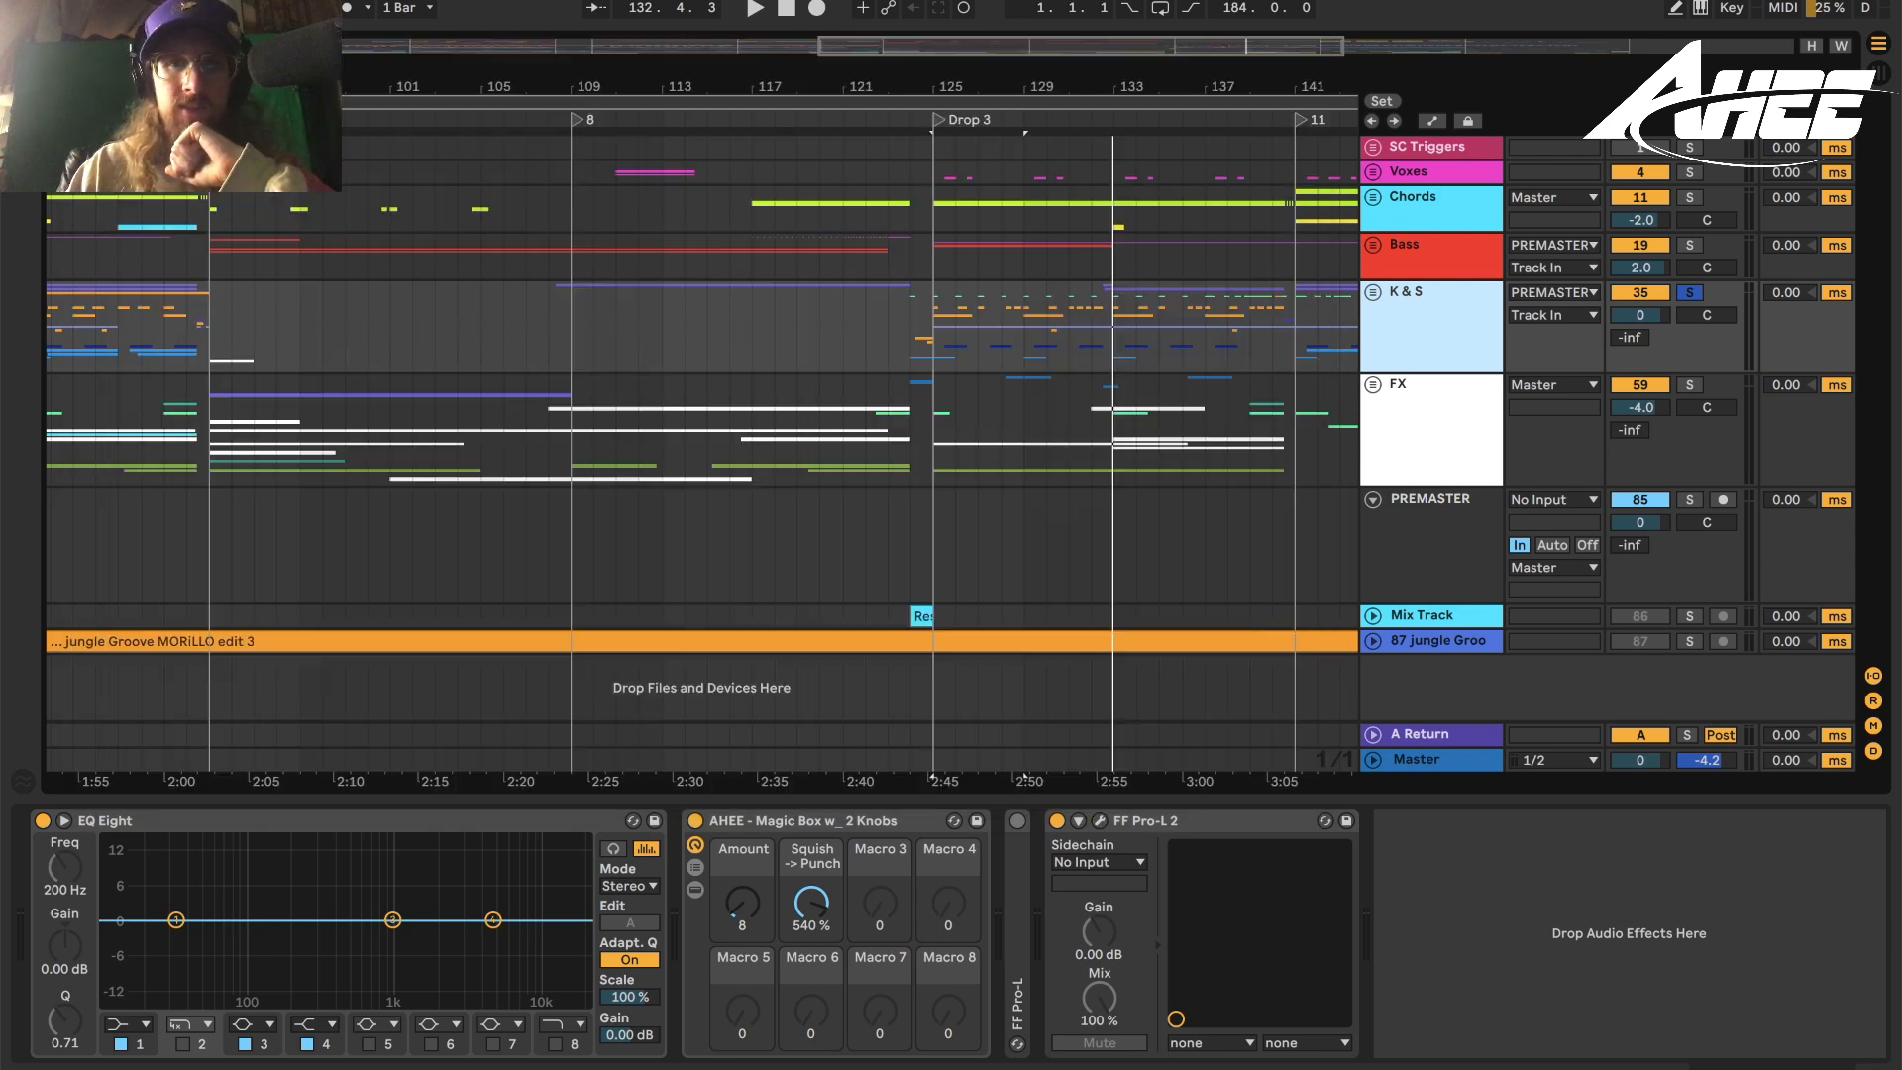
{"action": "left_click_drag", "start_coordinate": [1060, 77], "coordinate": [883, 35]}
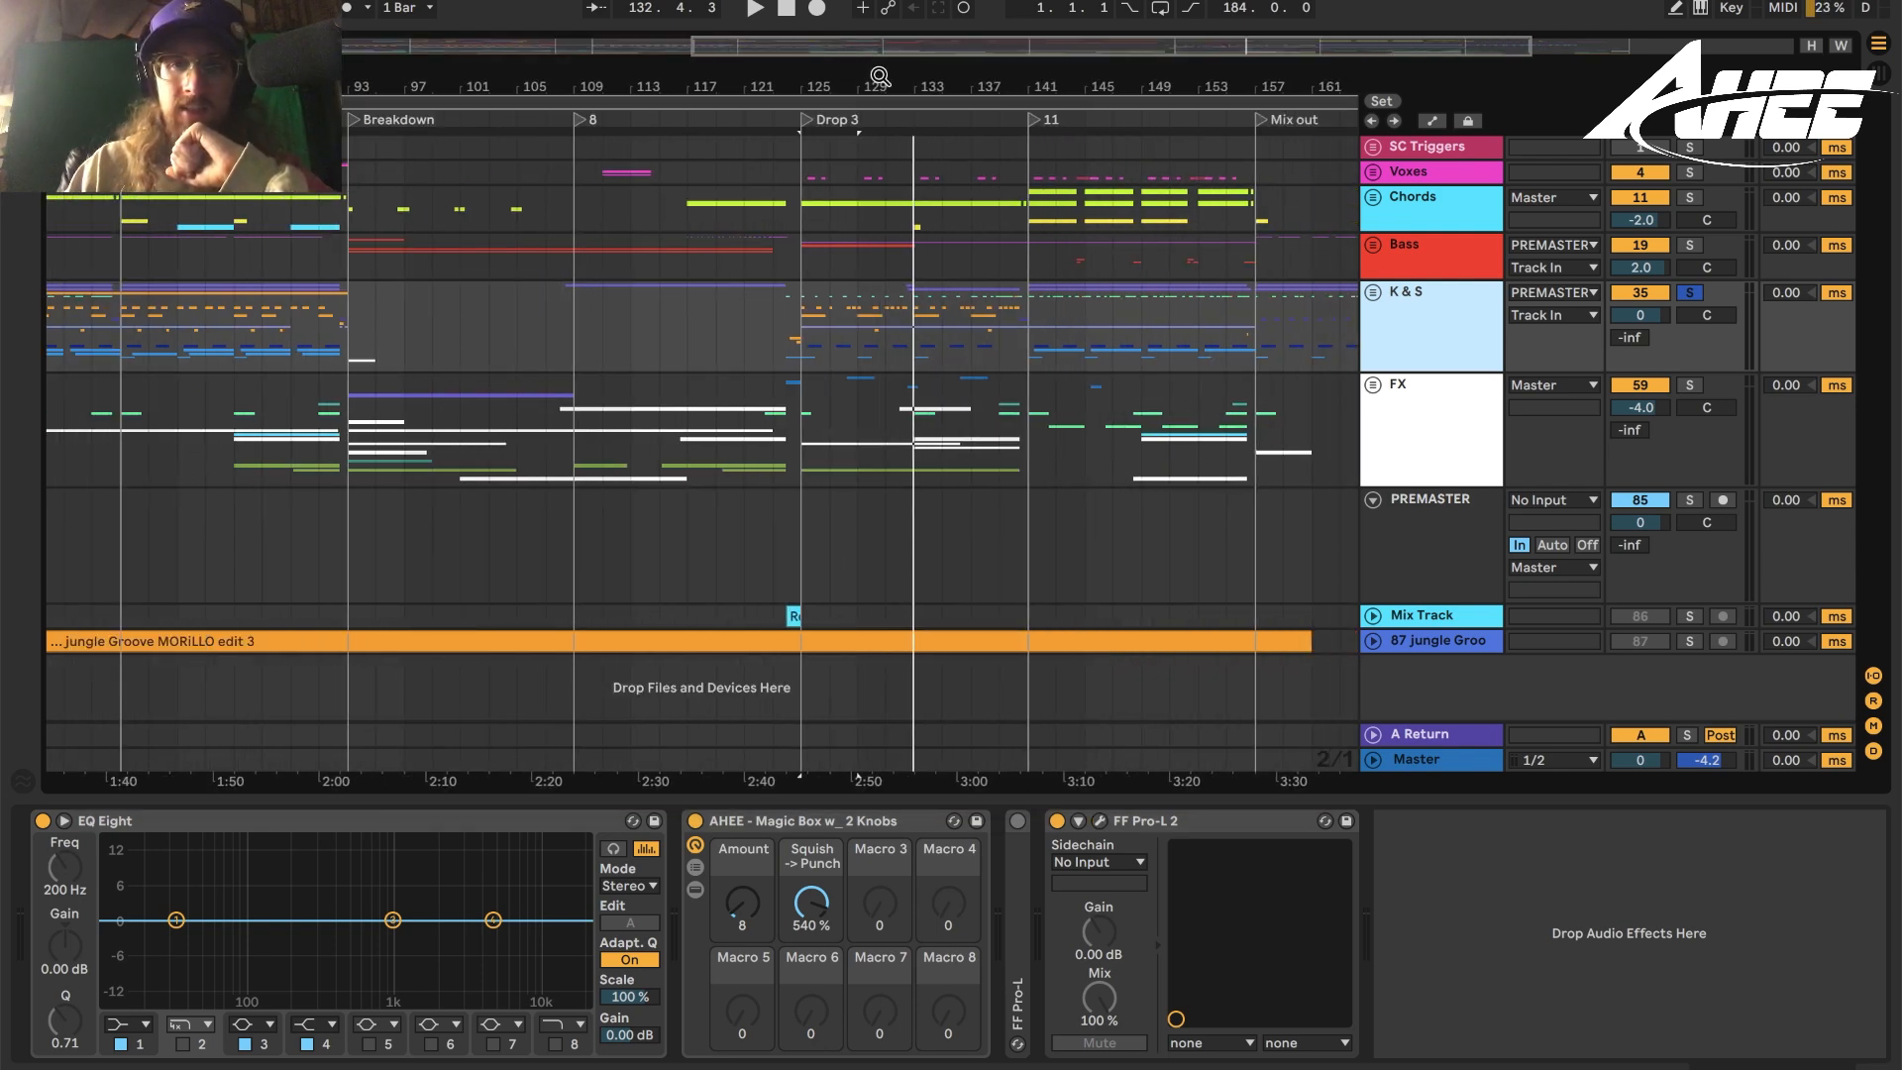
{"action": "left_click", "coordinate": [1689, 293]}
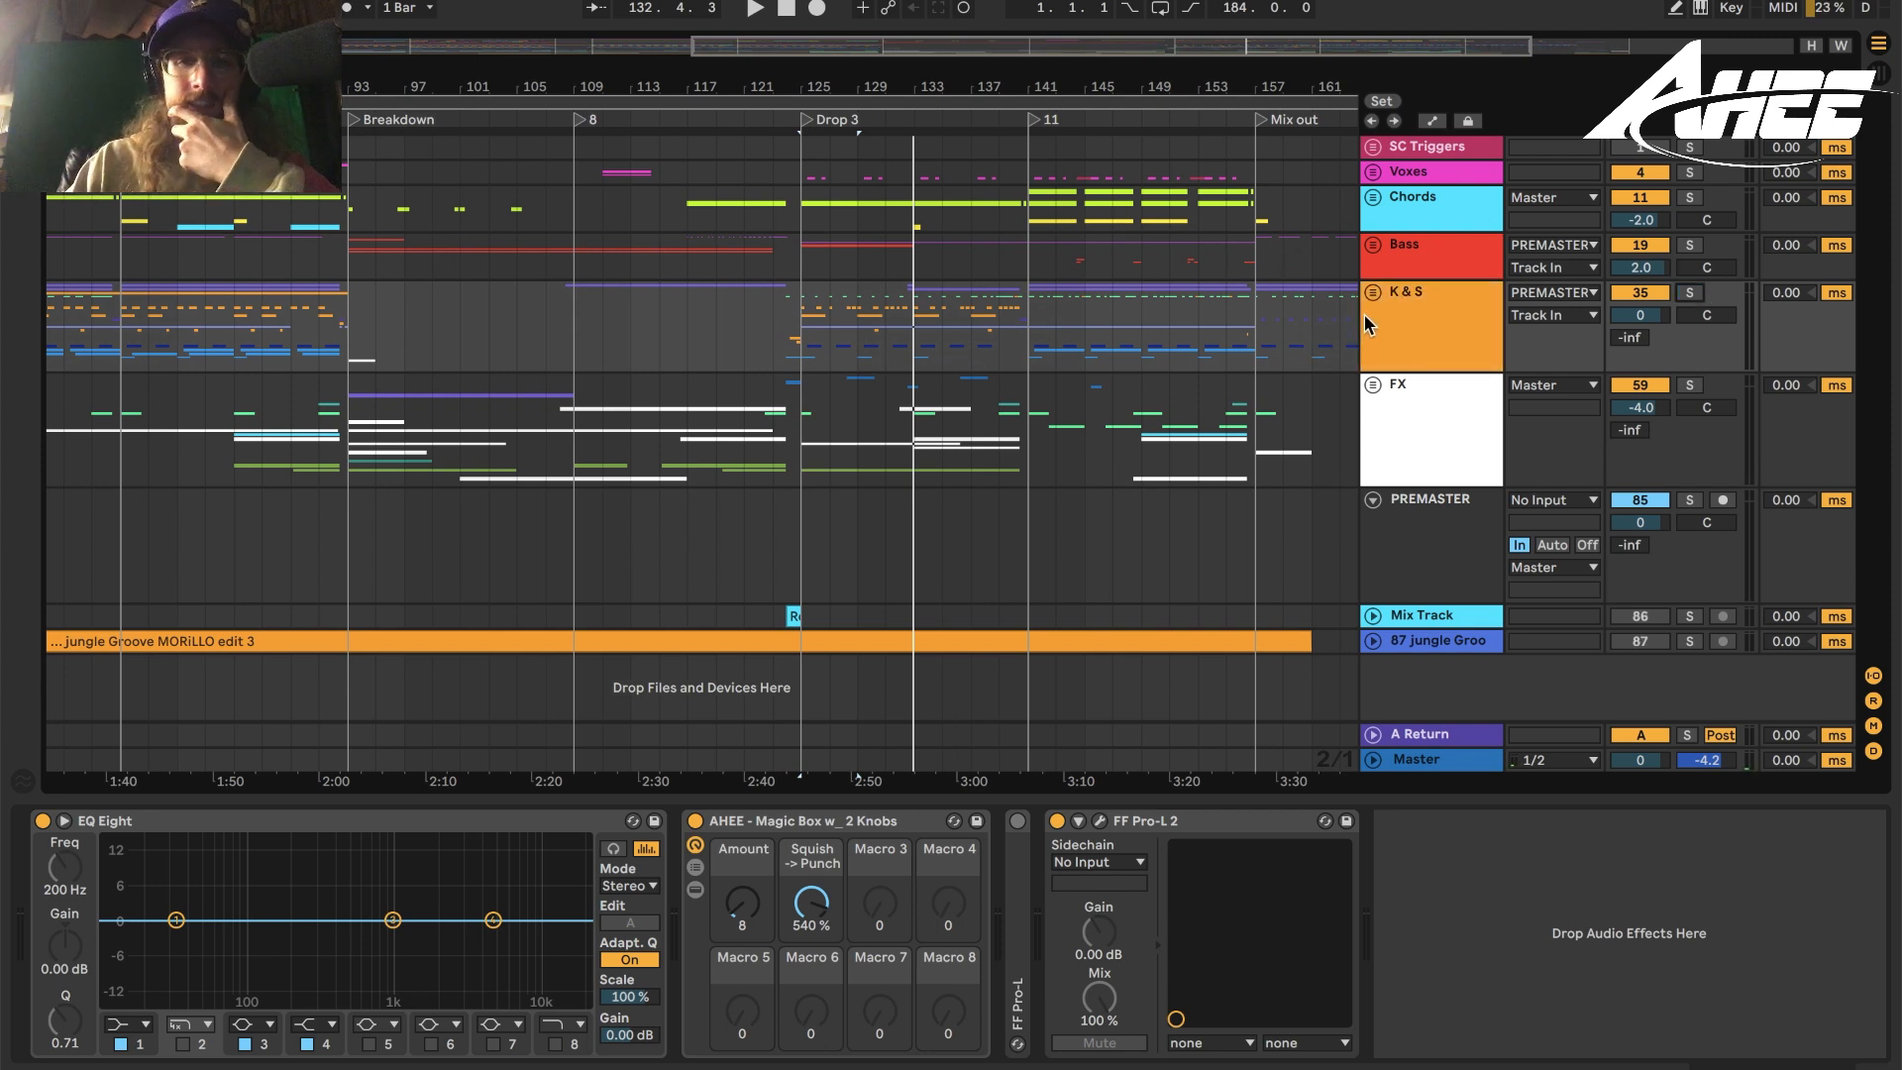
Review the settings of the Master's first Pro-L 2 and the Pro-Q 3 high-frequency band.
{"action": "left_click", "coordinate": [1452, 765]}
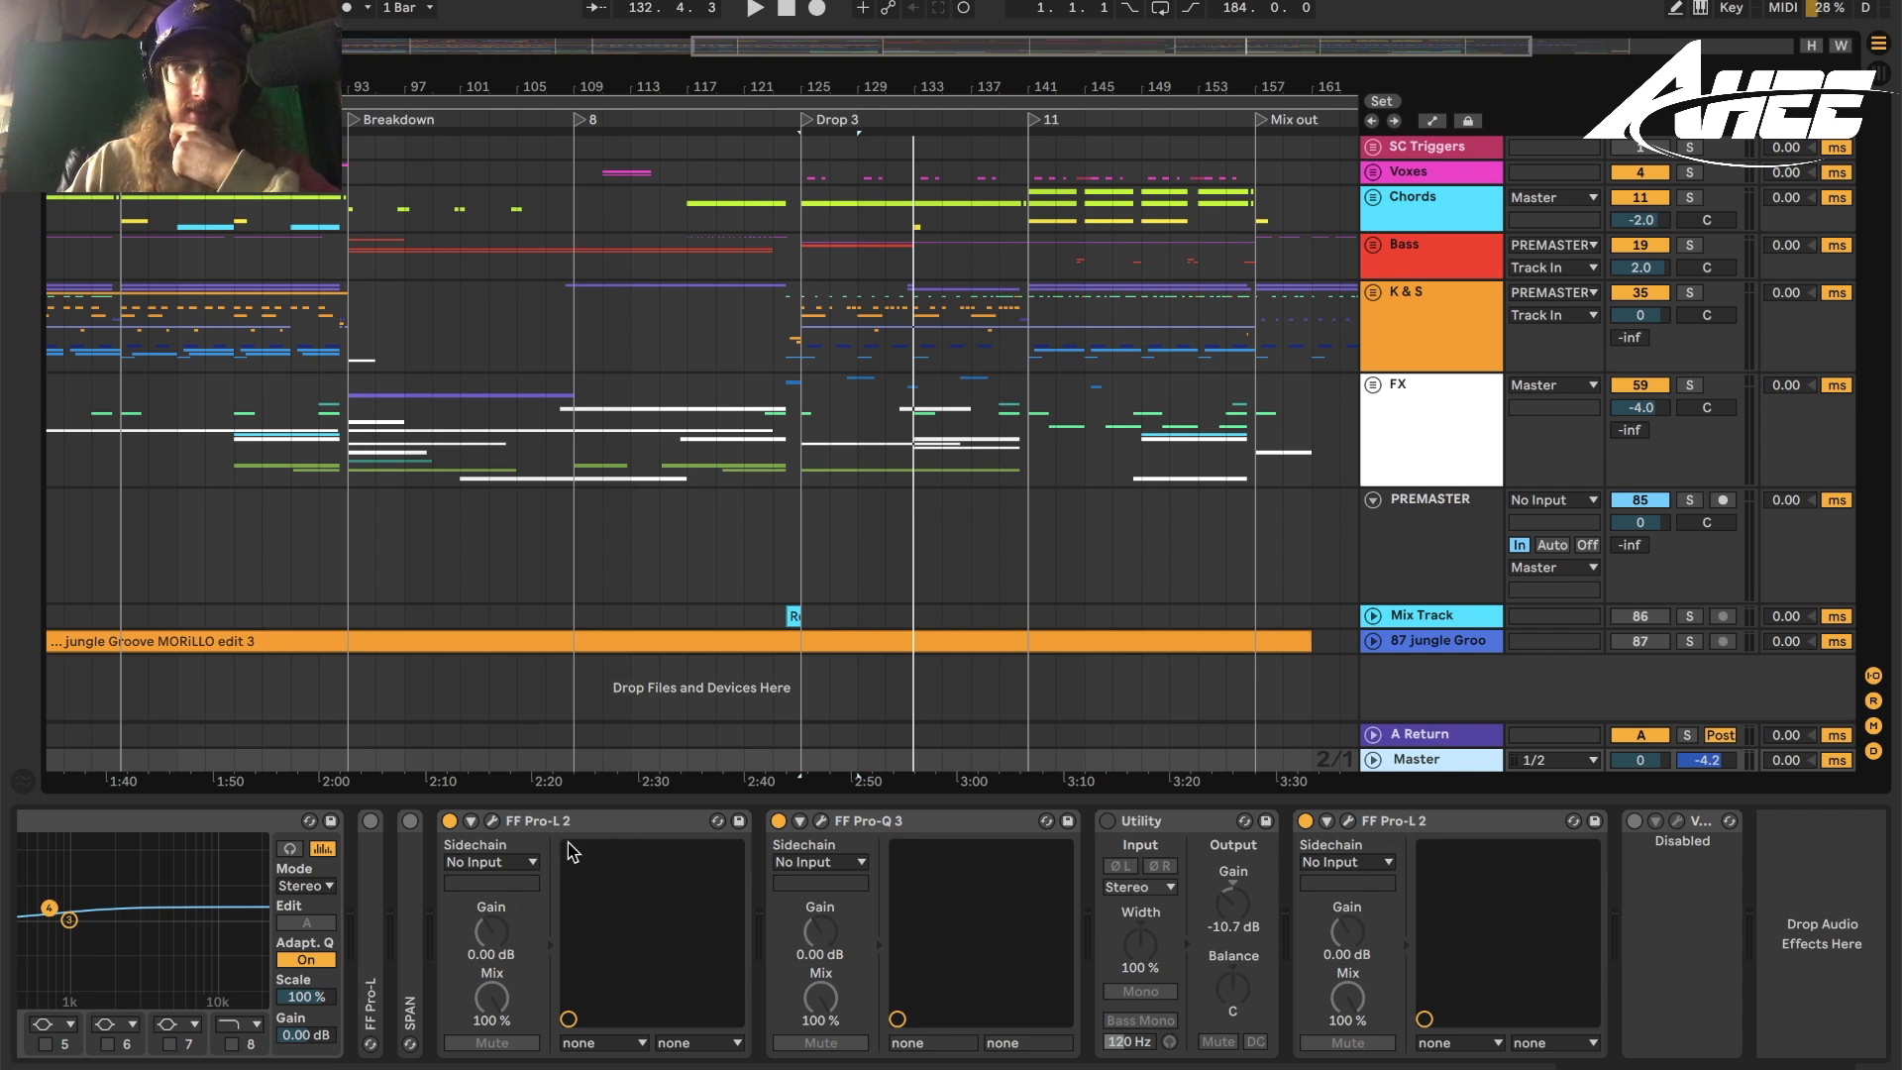
{"action": "left_click", "coordinate": [492, 821]}
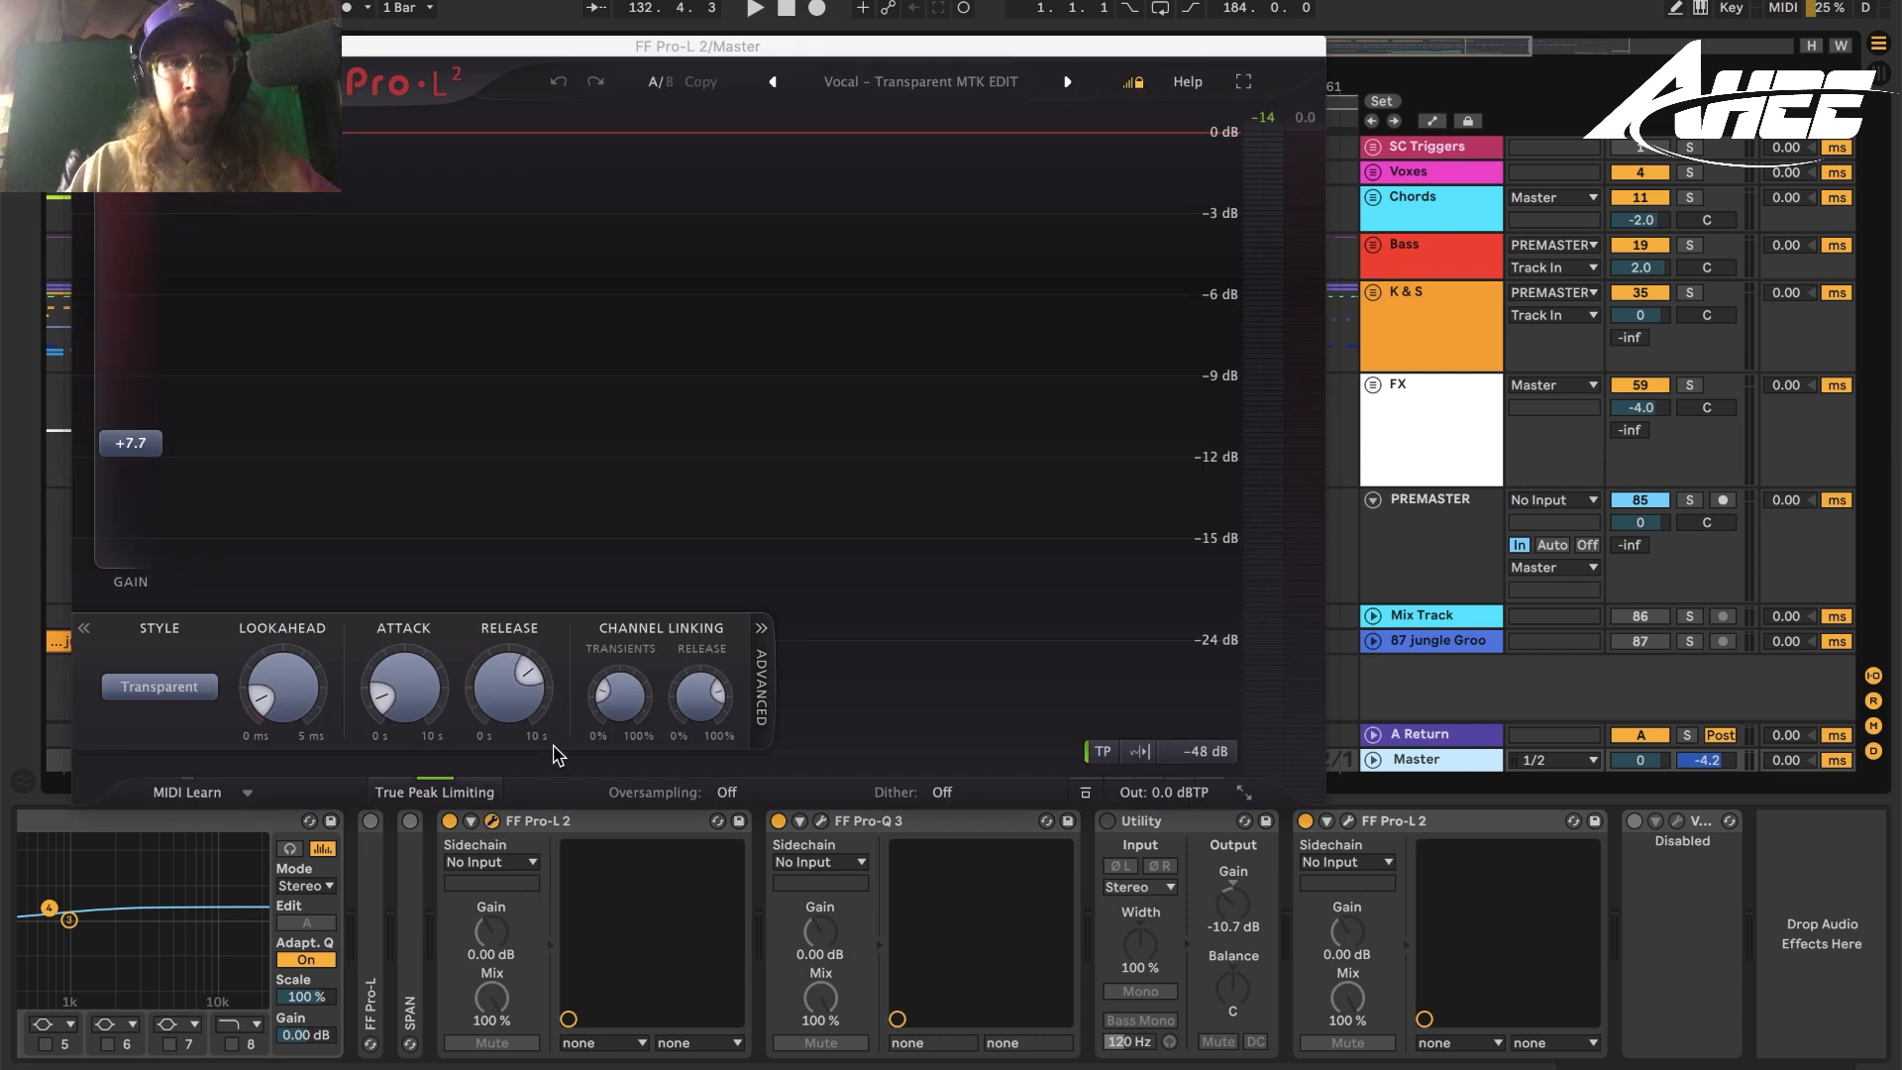
{"action": "left_click", "coordinate": [82, 46]}
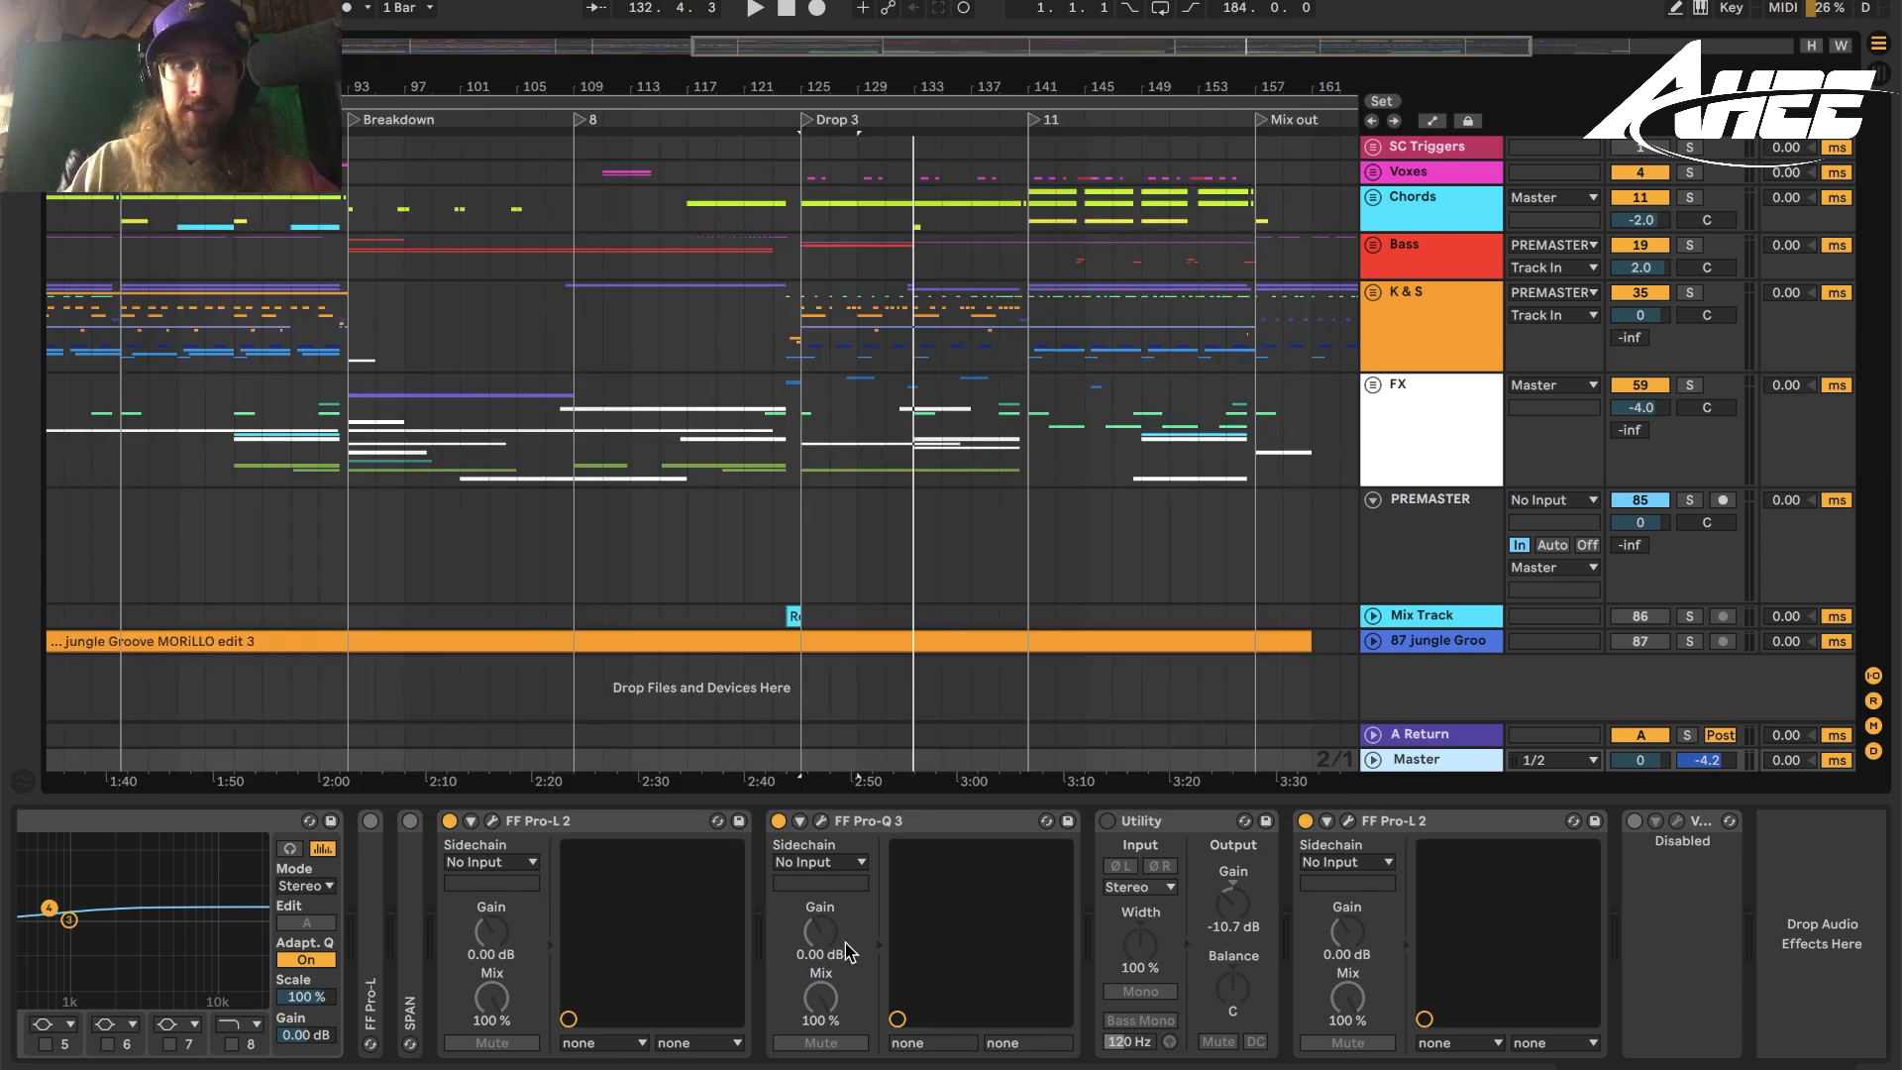
{"action": "left_click", "coordinate": [821, 821]}
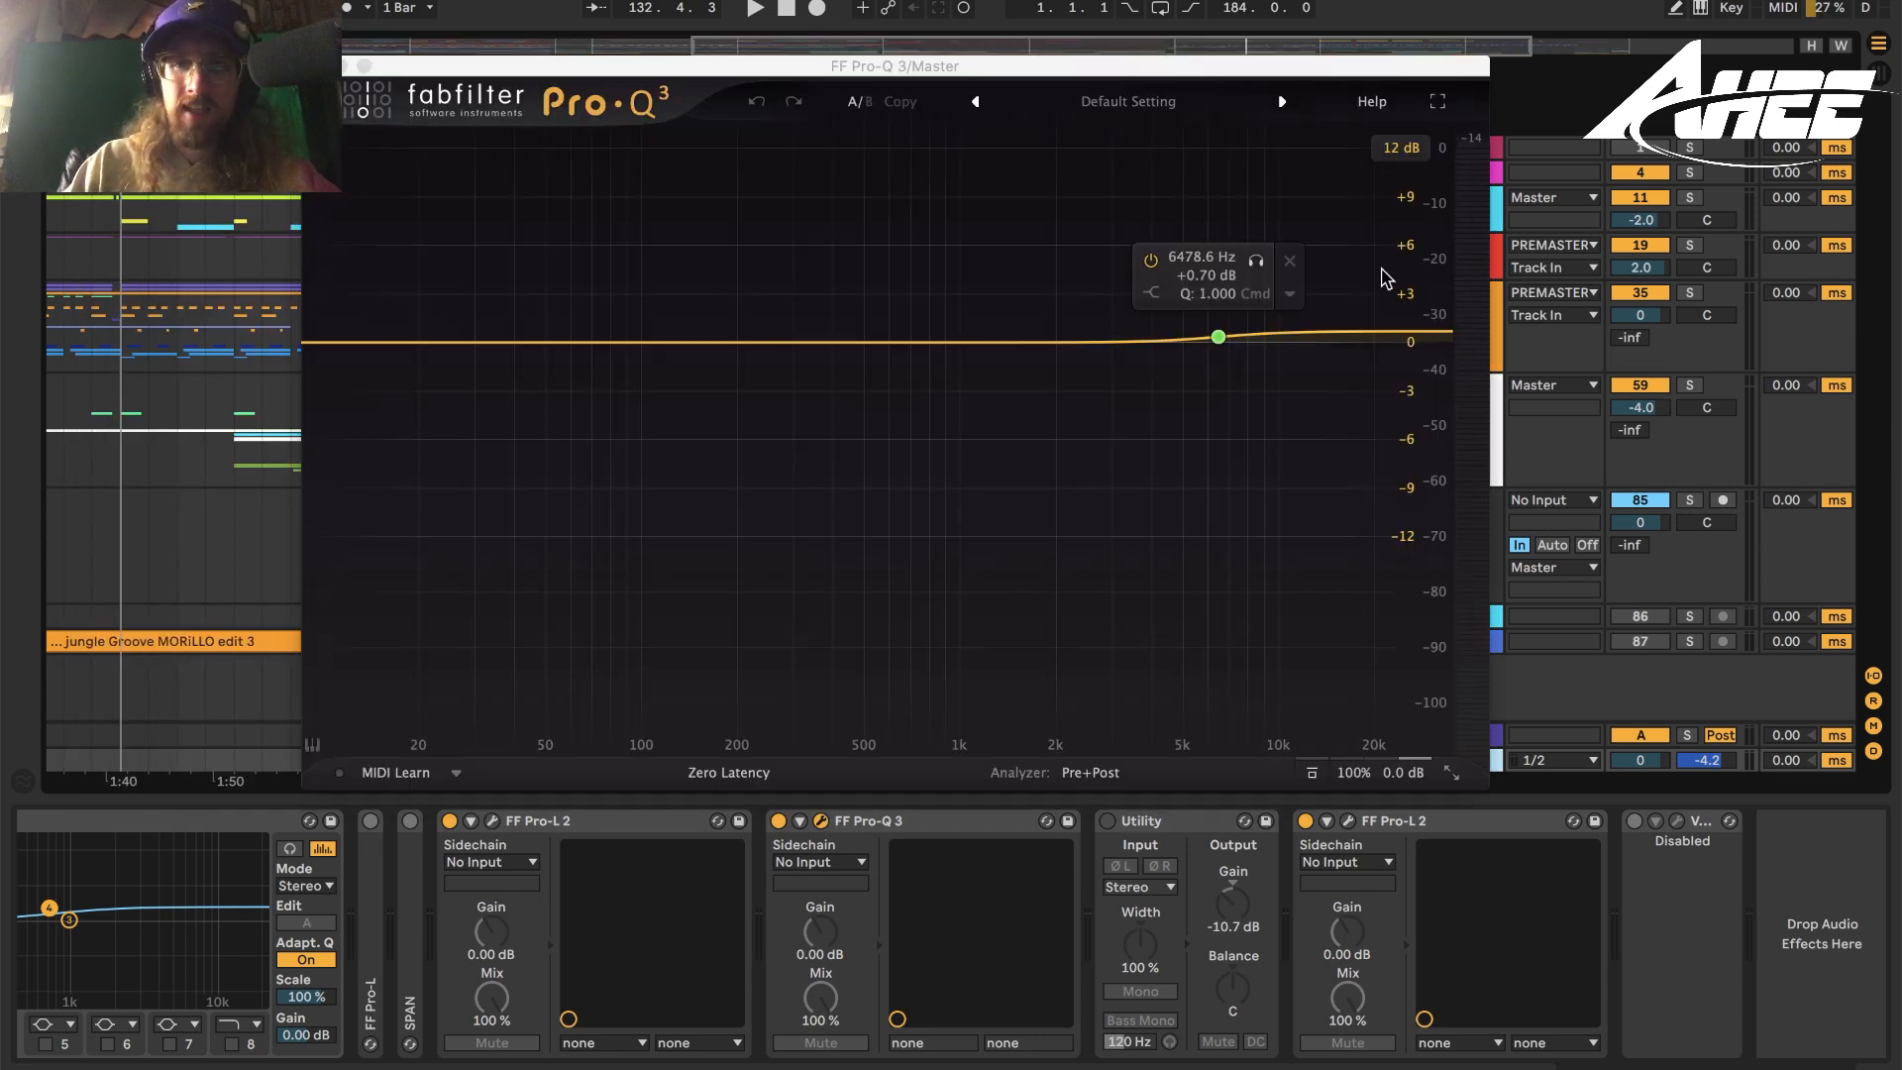
{"action": "left_click", "coordinate": [349, 66]}
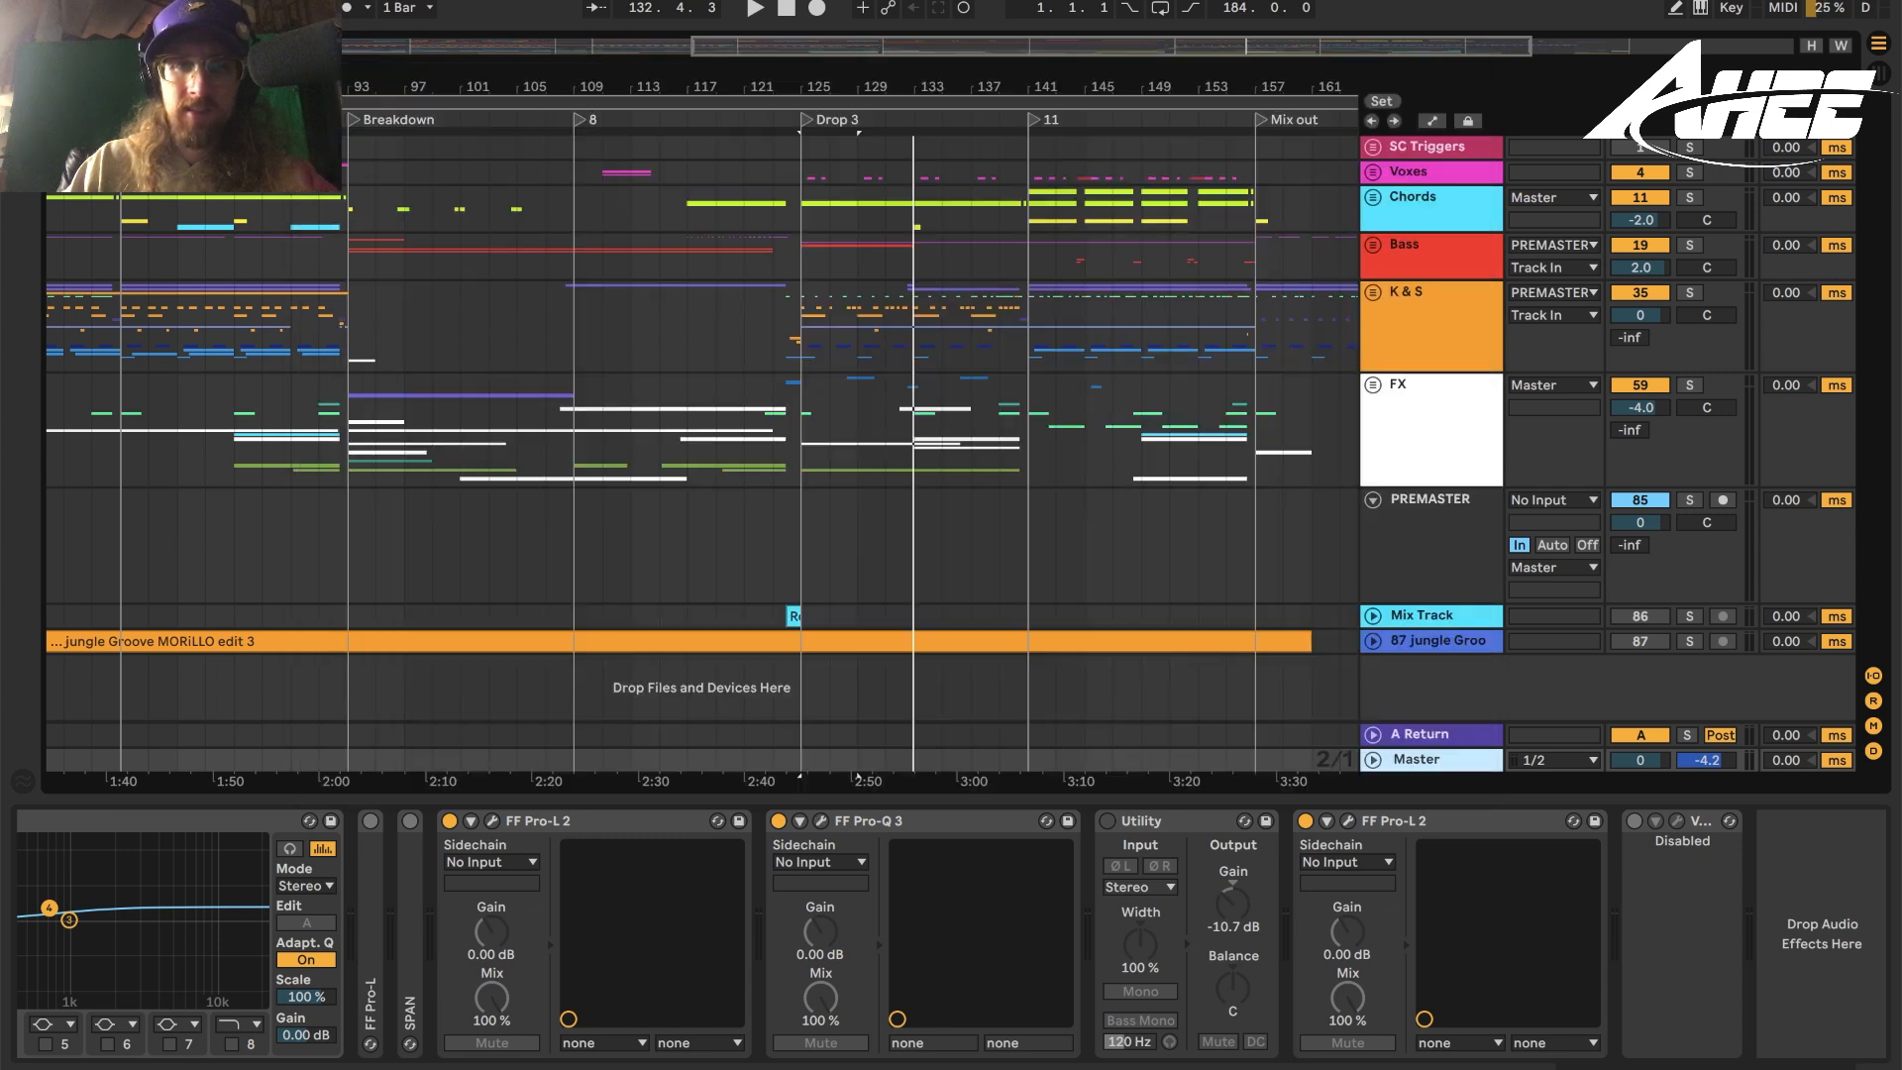
Play the start of Drop 3 while watching the limiting of the Master's second Pro-L 2, then close the limiter.
{"action": "left_click", "coordinate": [1348, 821]}
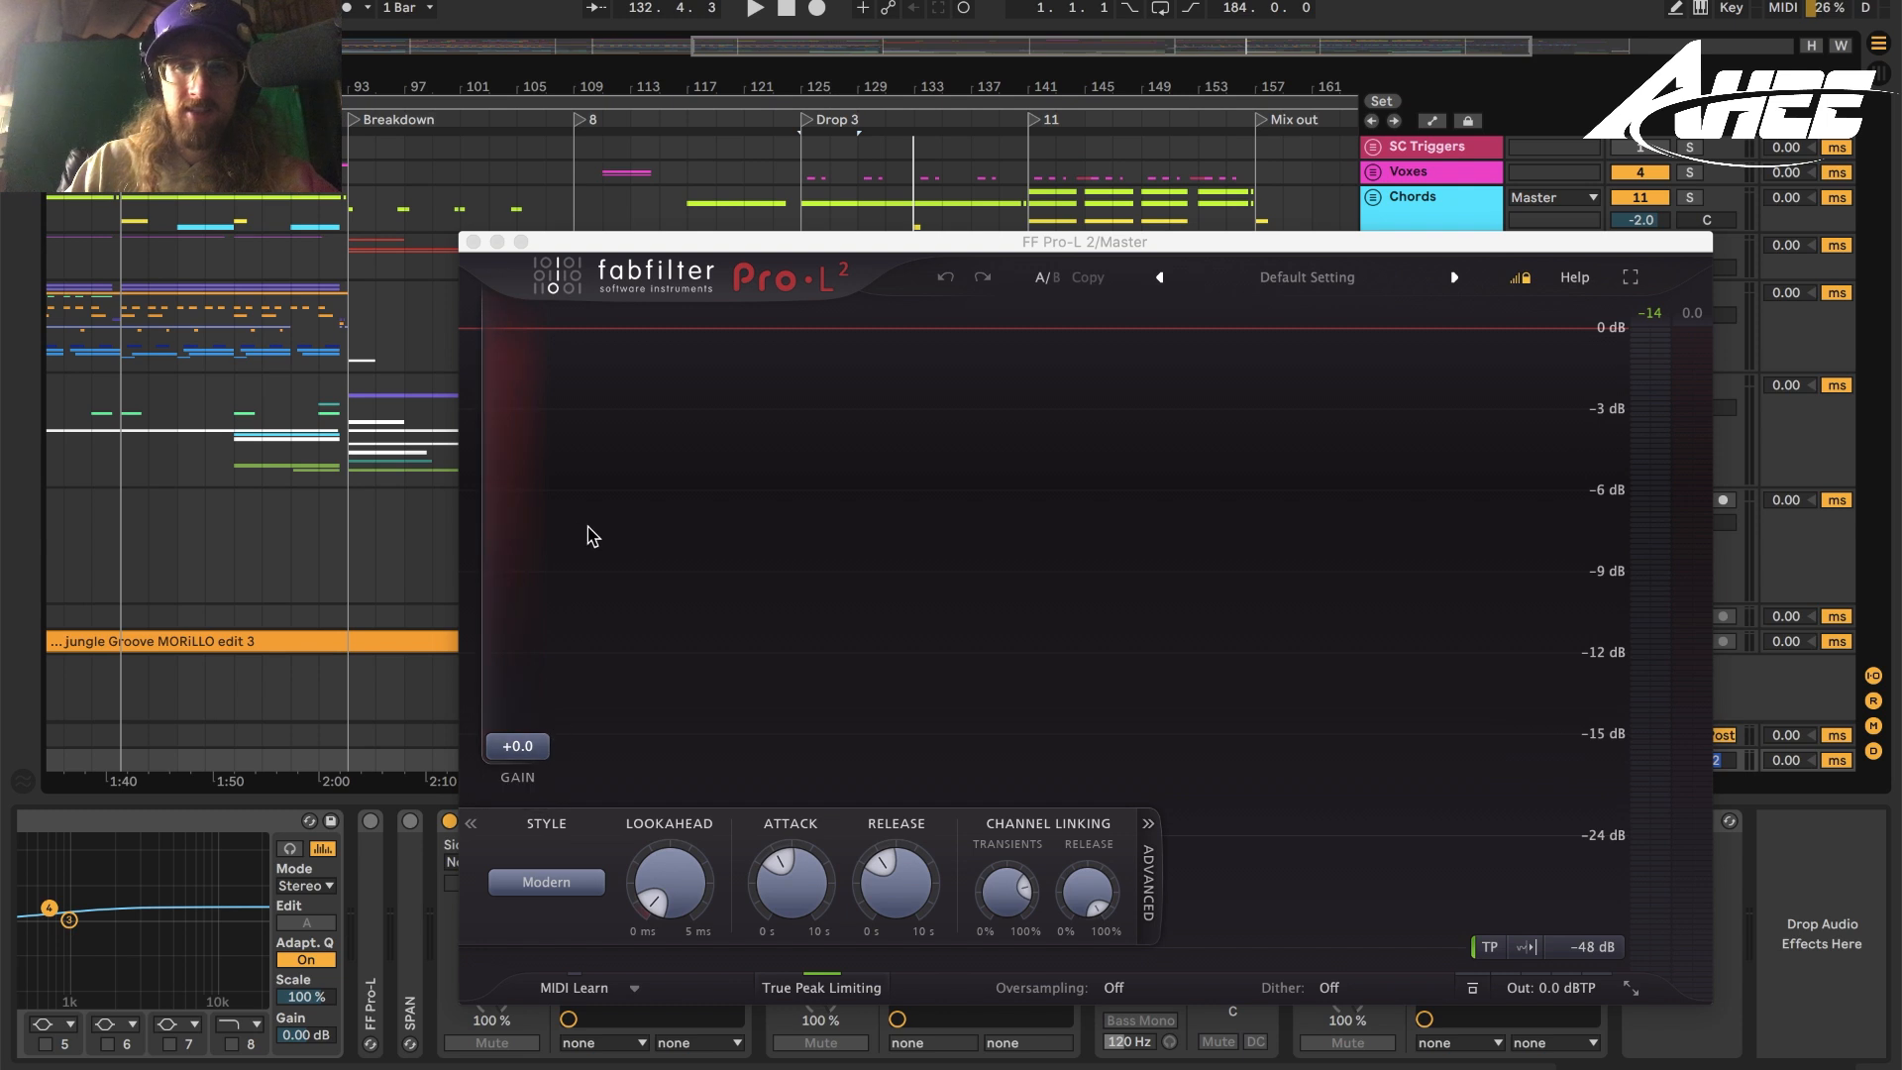
{"action": "key", "text": "space"}
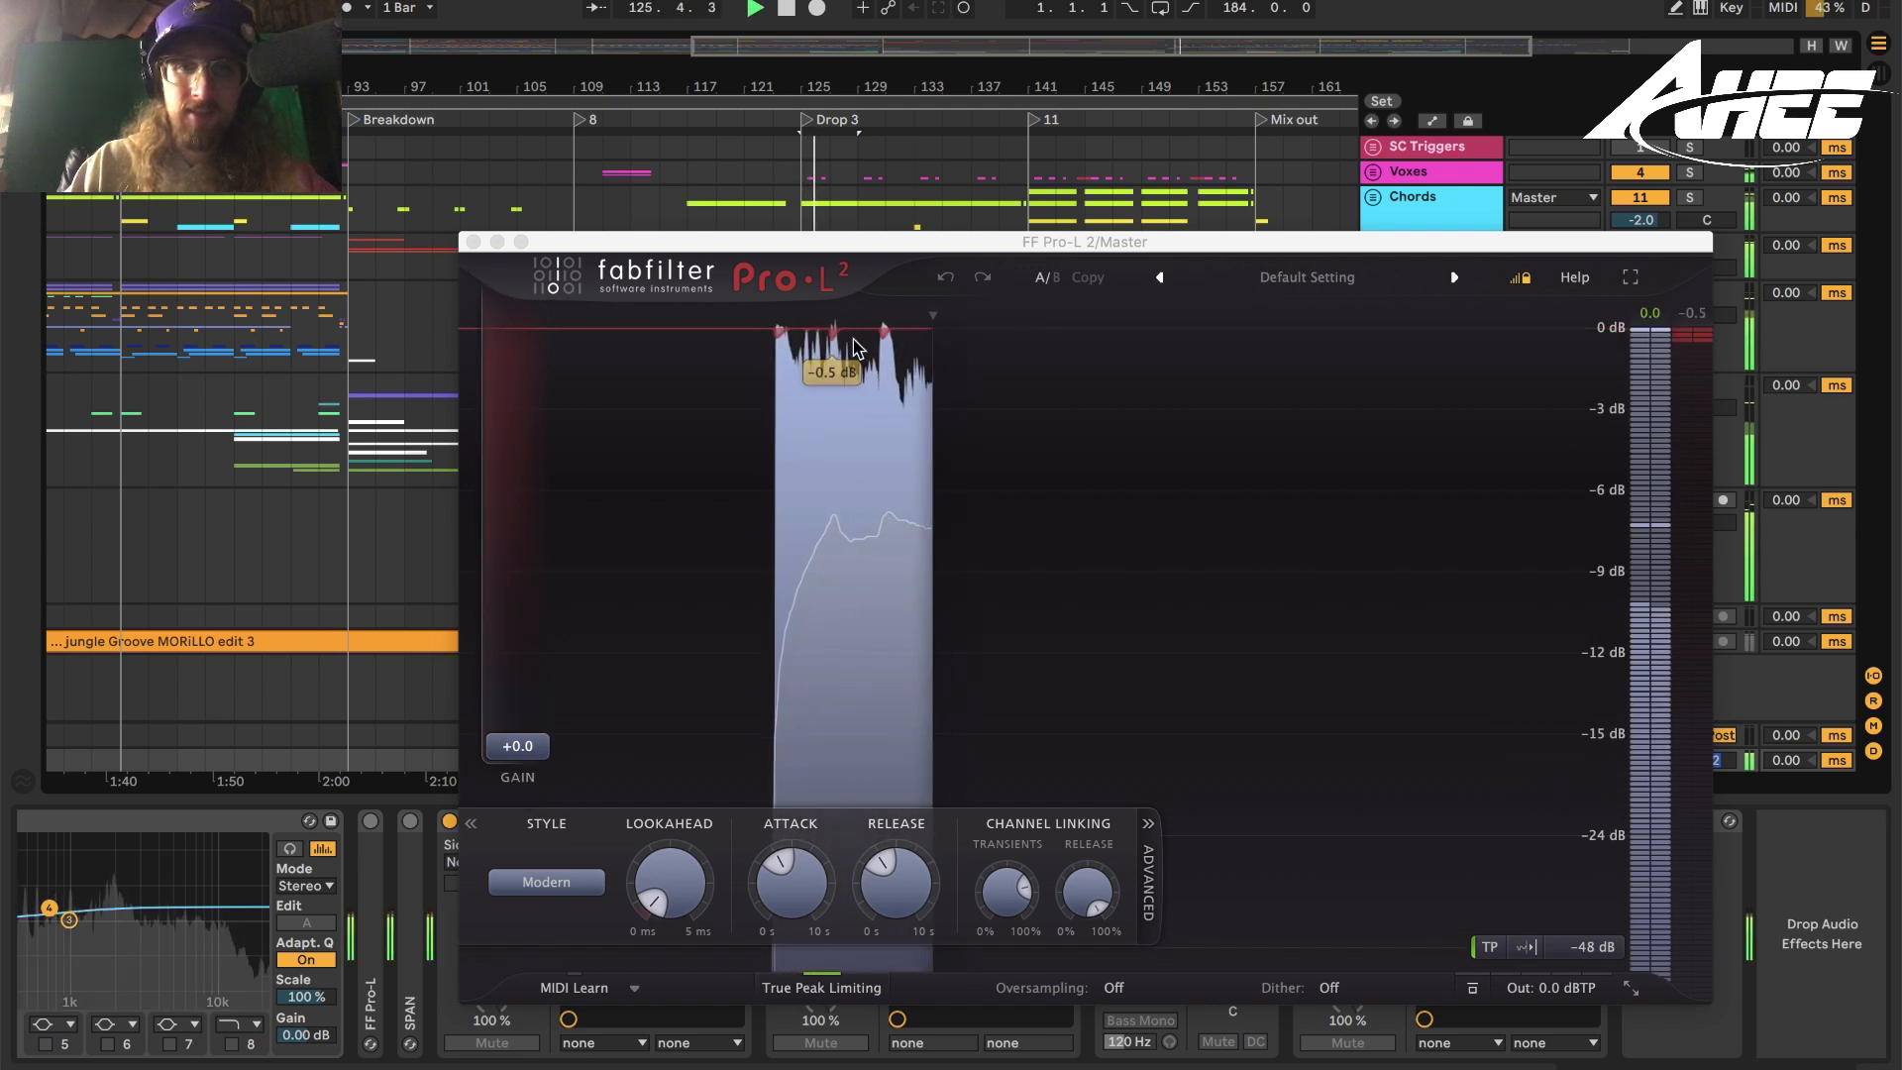
{"action": "key", "text": "space"}
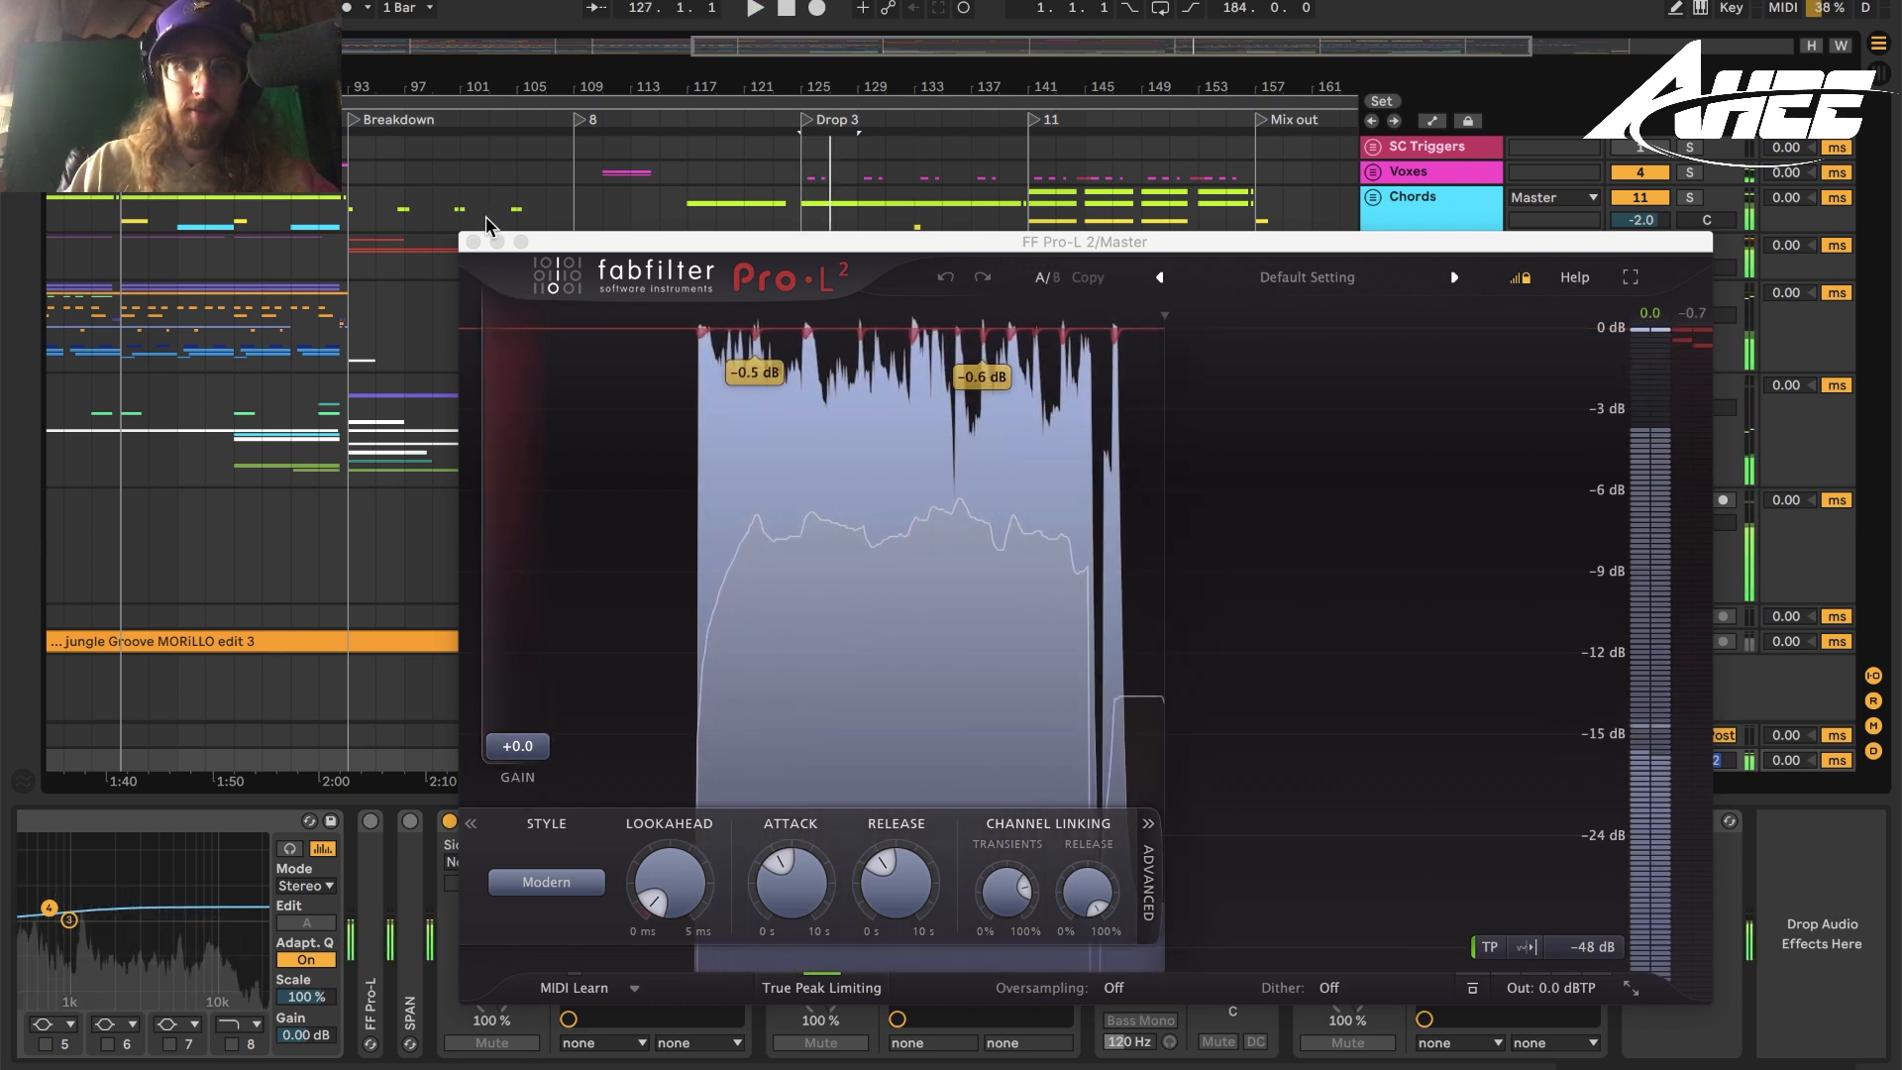
{"action": "left_click", "coordinate": [473, 242]}
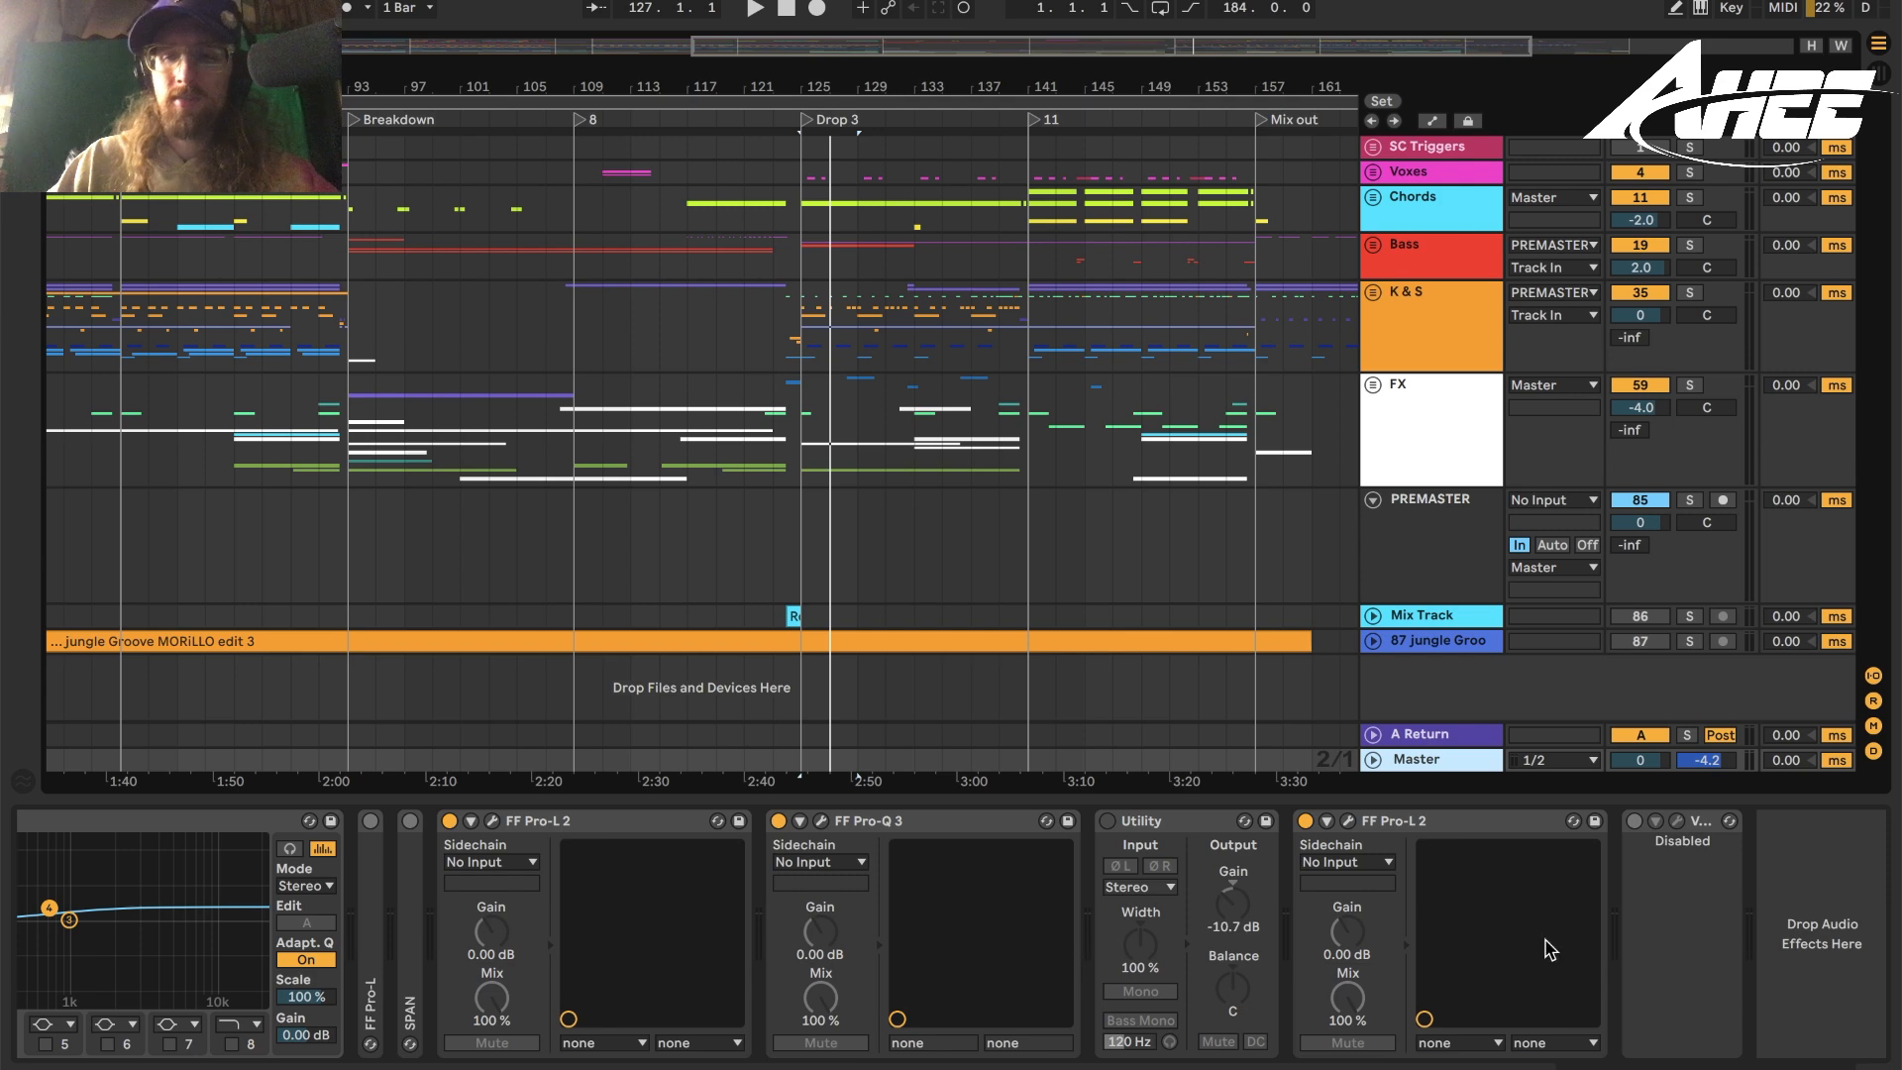
{"action": "scroll", "coordinate": [951, 931], "scroll_direction": "left", "scroll_amount": 5}
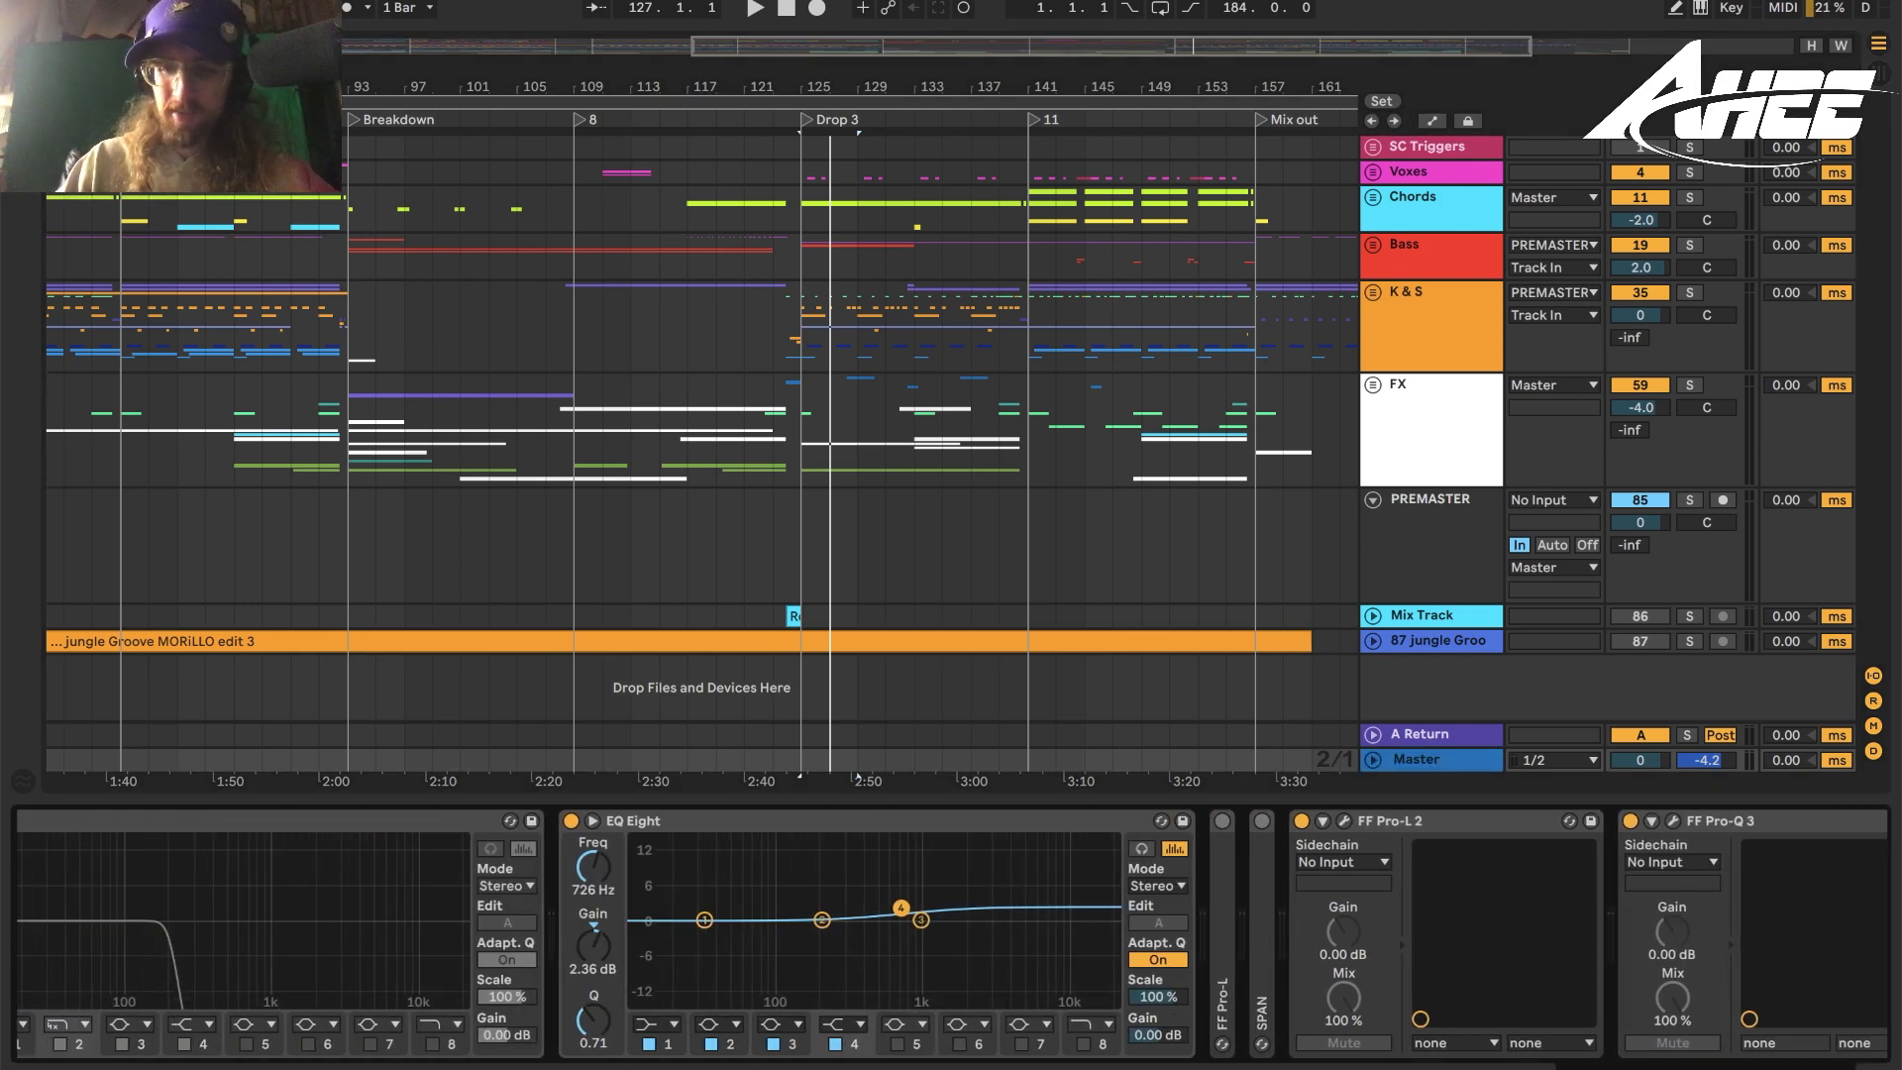
{"action": "scroll", "coordinate": [681, 907], "scroll_direction": "left", "scroll_amount": 3}
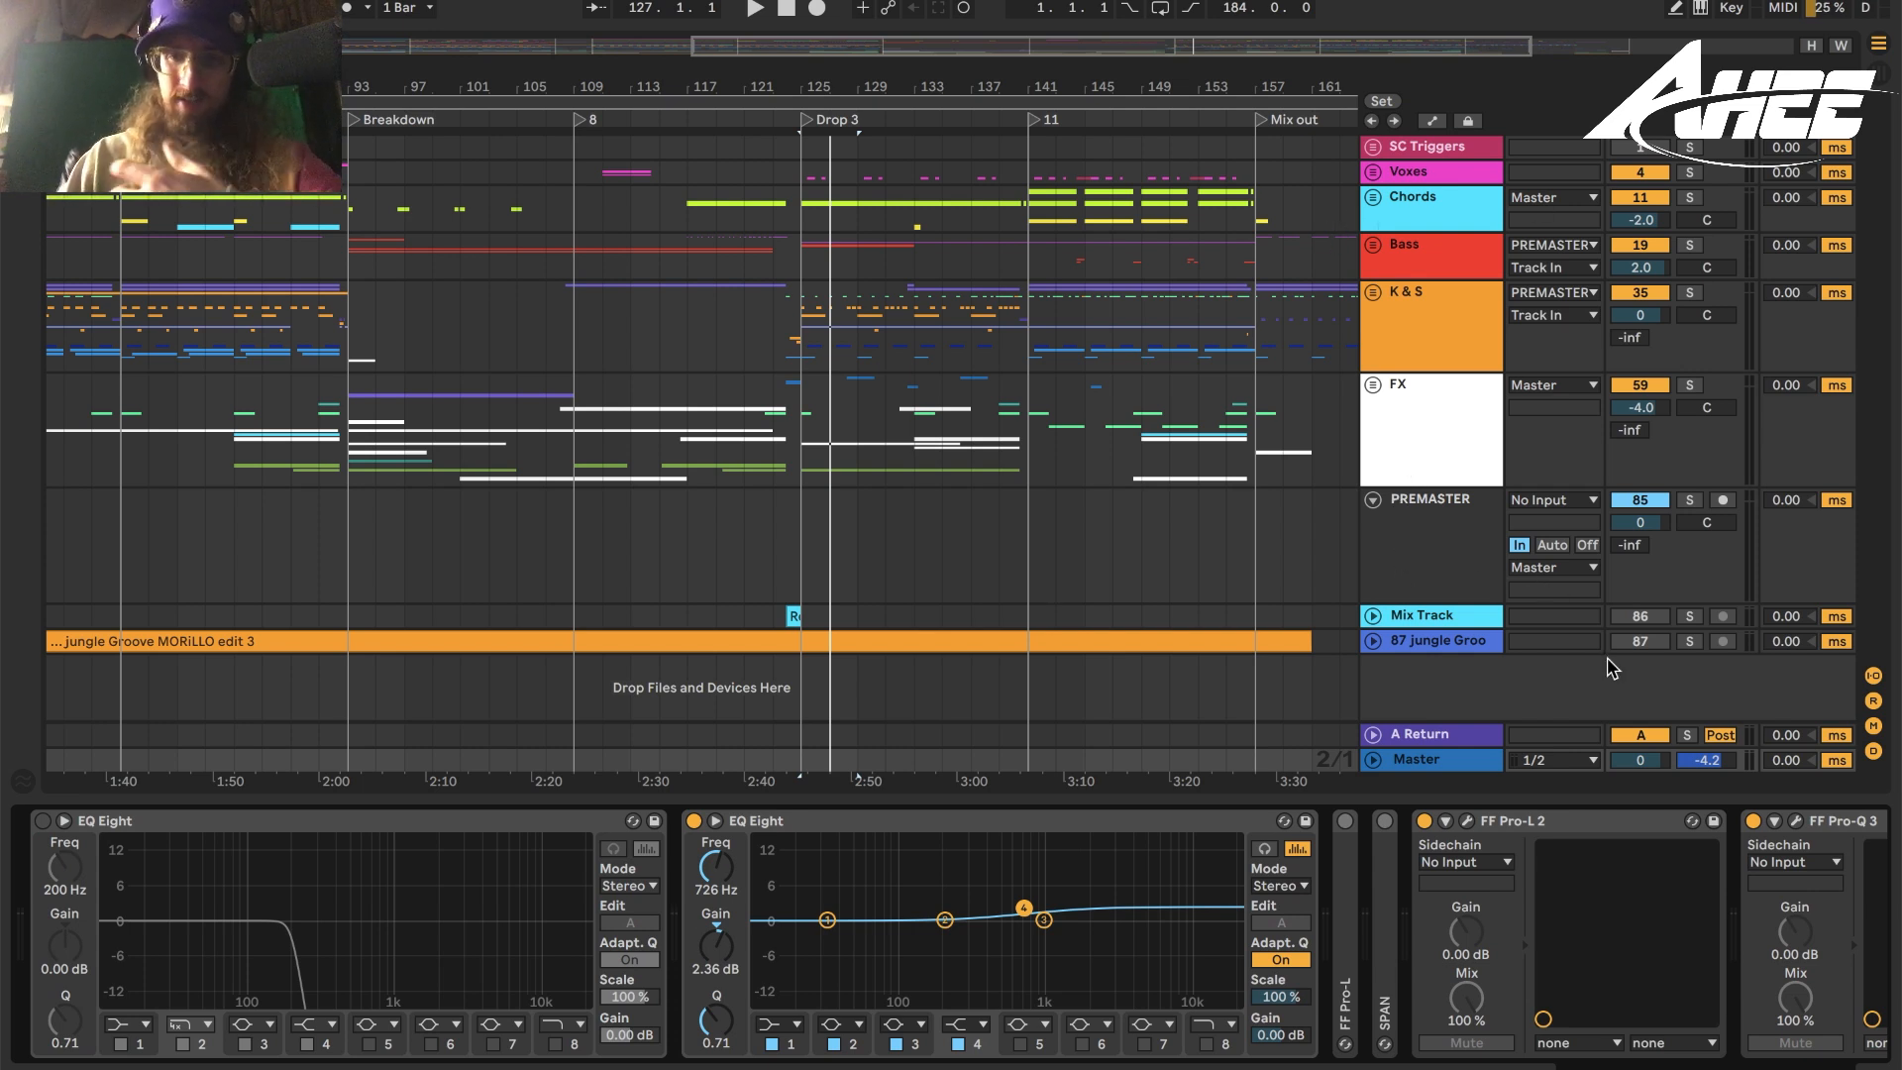
{"action": "scroll", "coordinate": [951, 937], "scroll_direction": "right", "scroll_amount": 8}
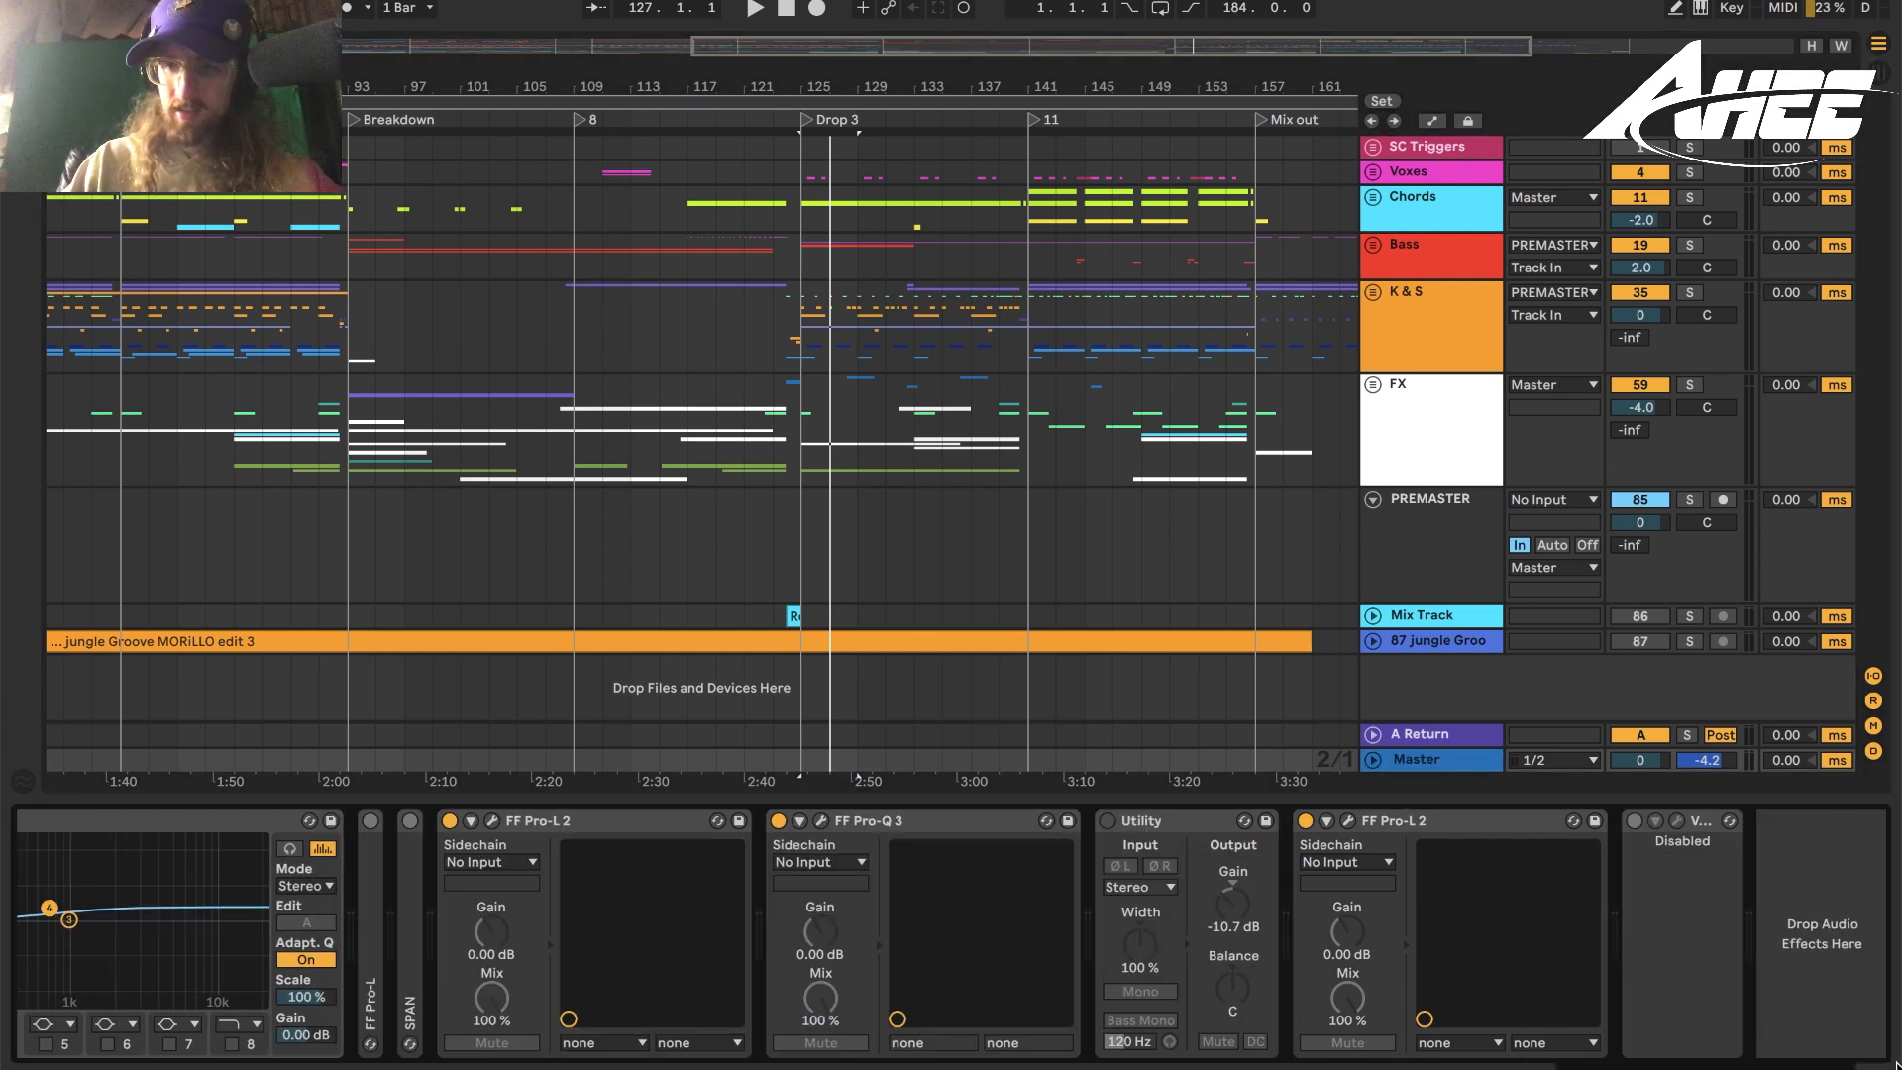
{"action": "key", "text": "super+f"}
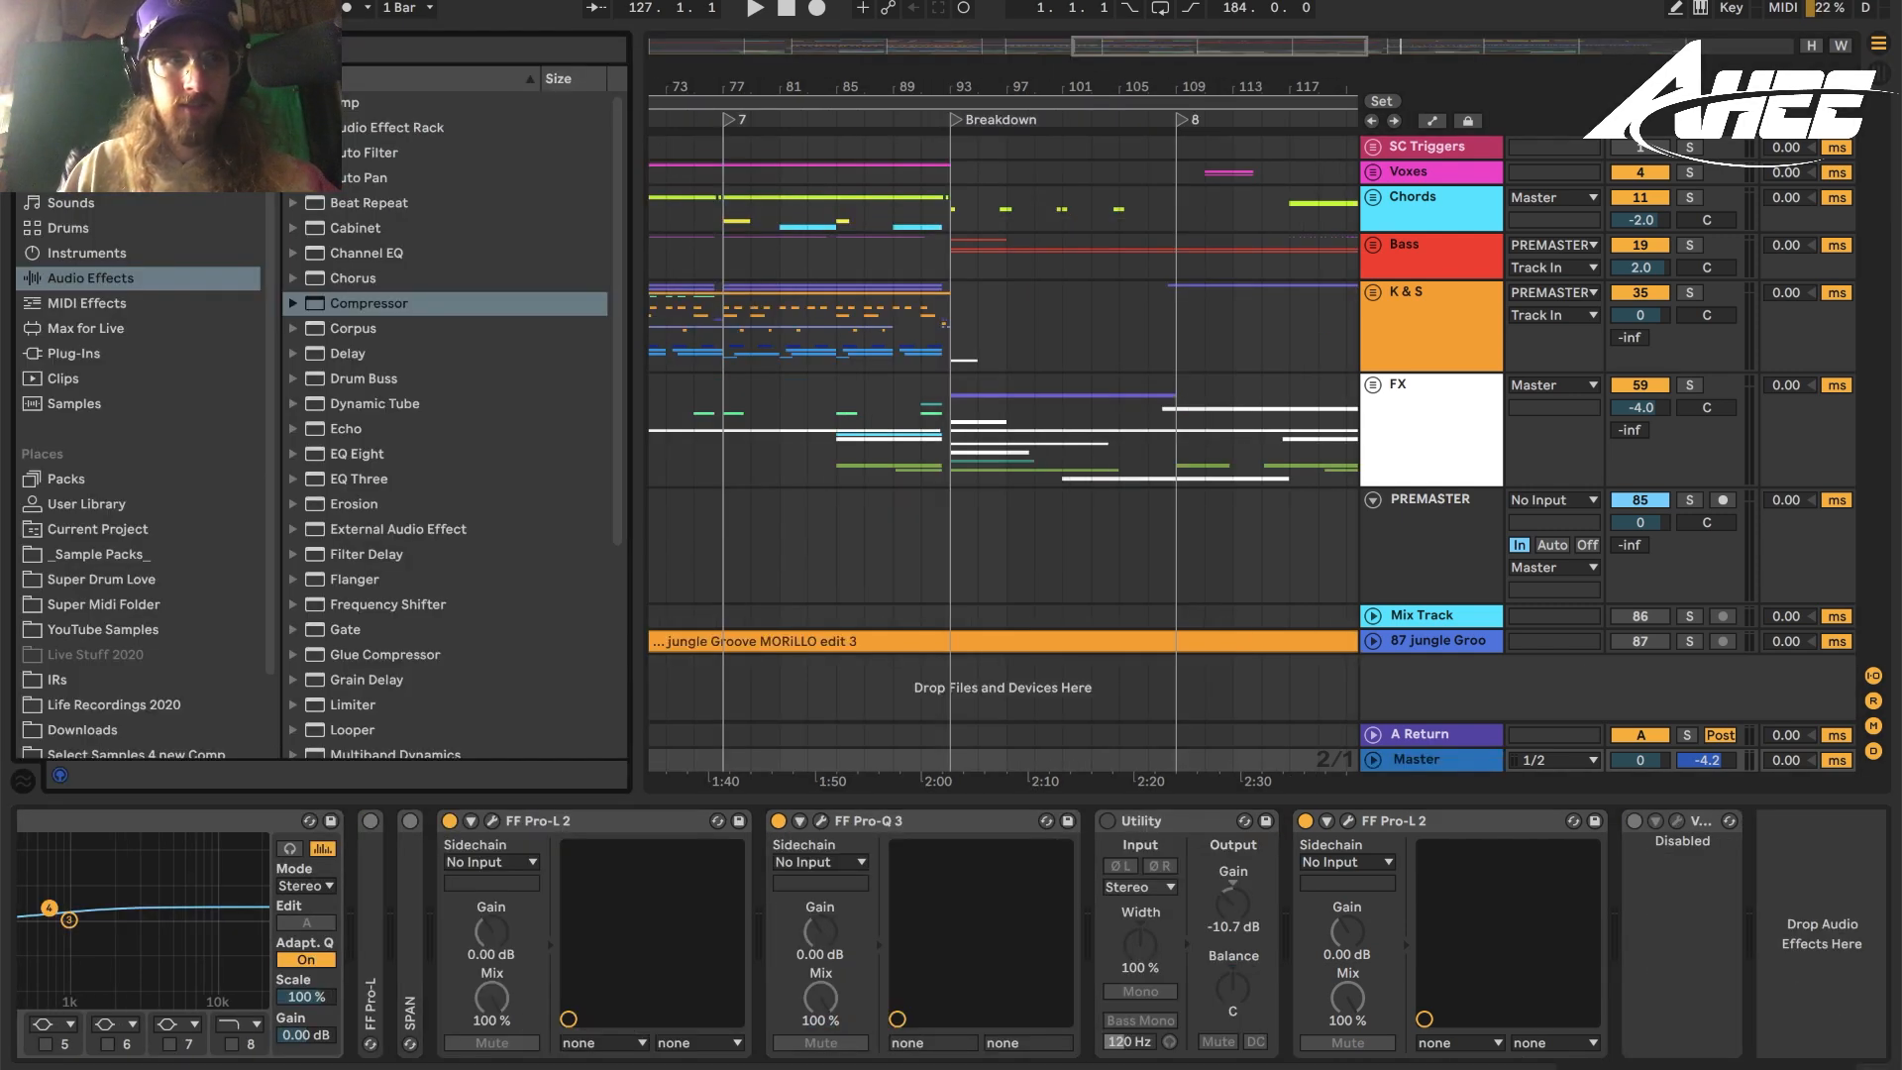
{"action": "type", "text": "rack"}
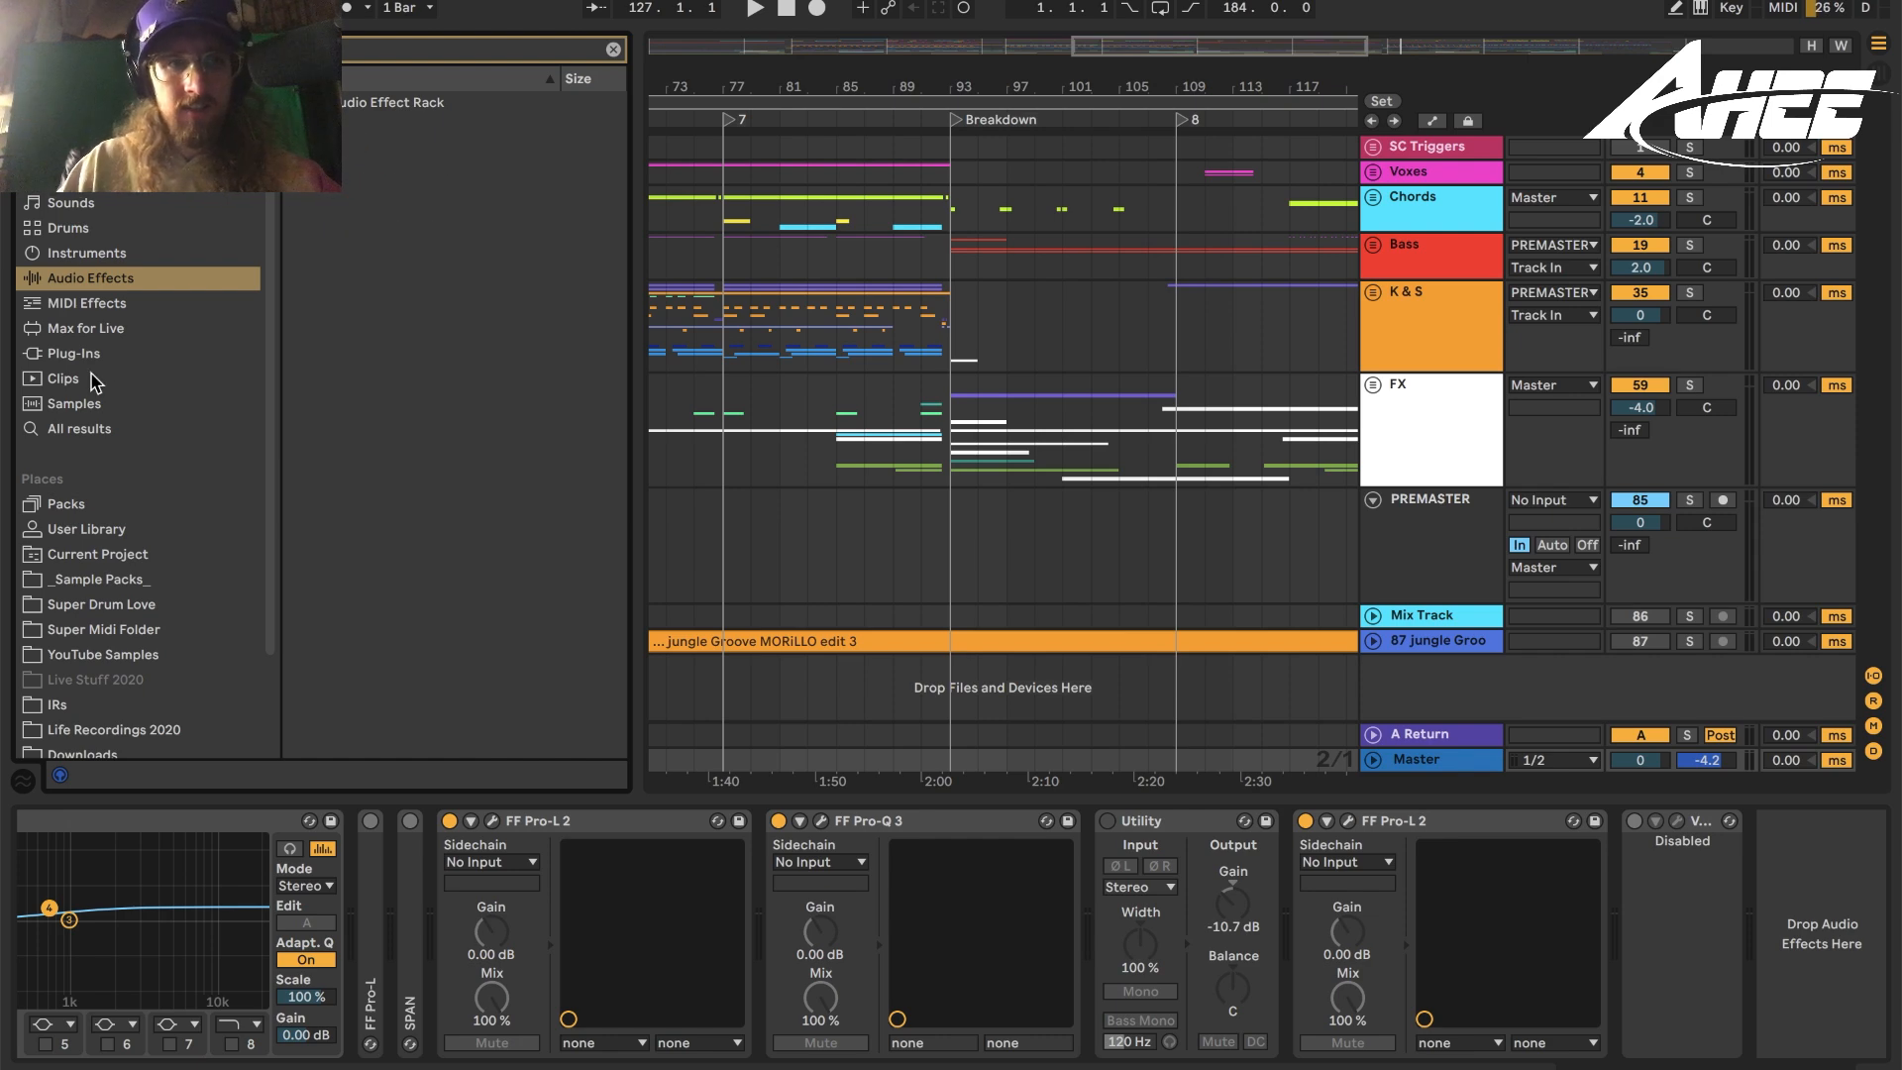
{"action": "left_click", "coordinate": [82, 354]}
{"action": "left_click", "coordinate": [361, 154]}
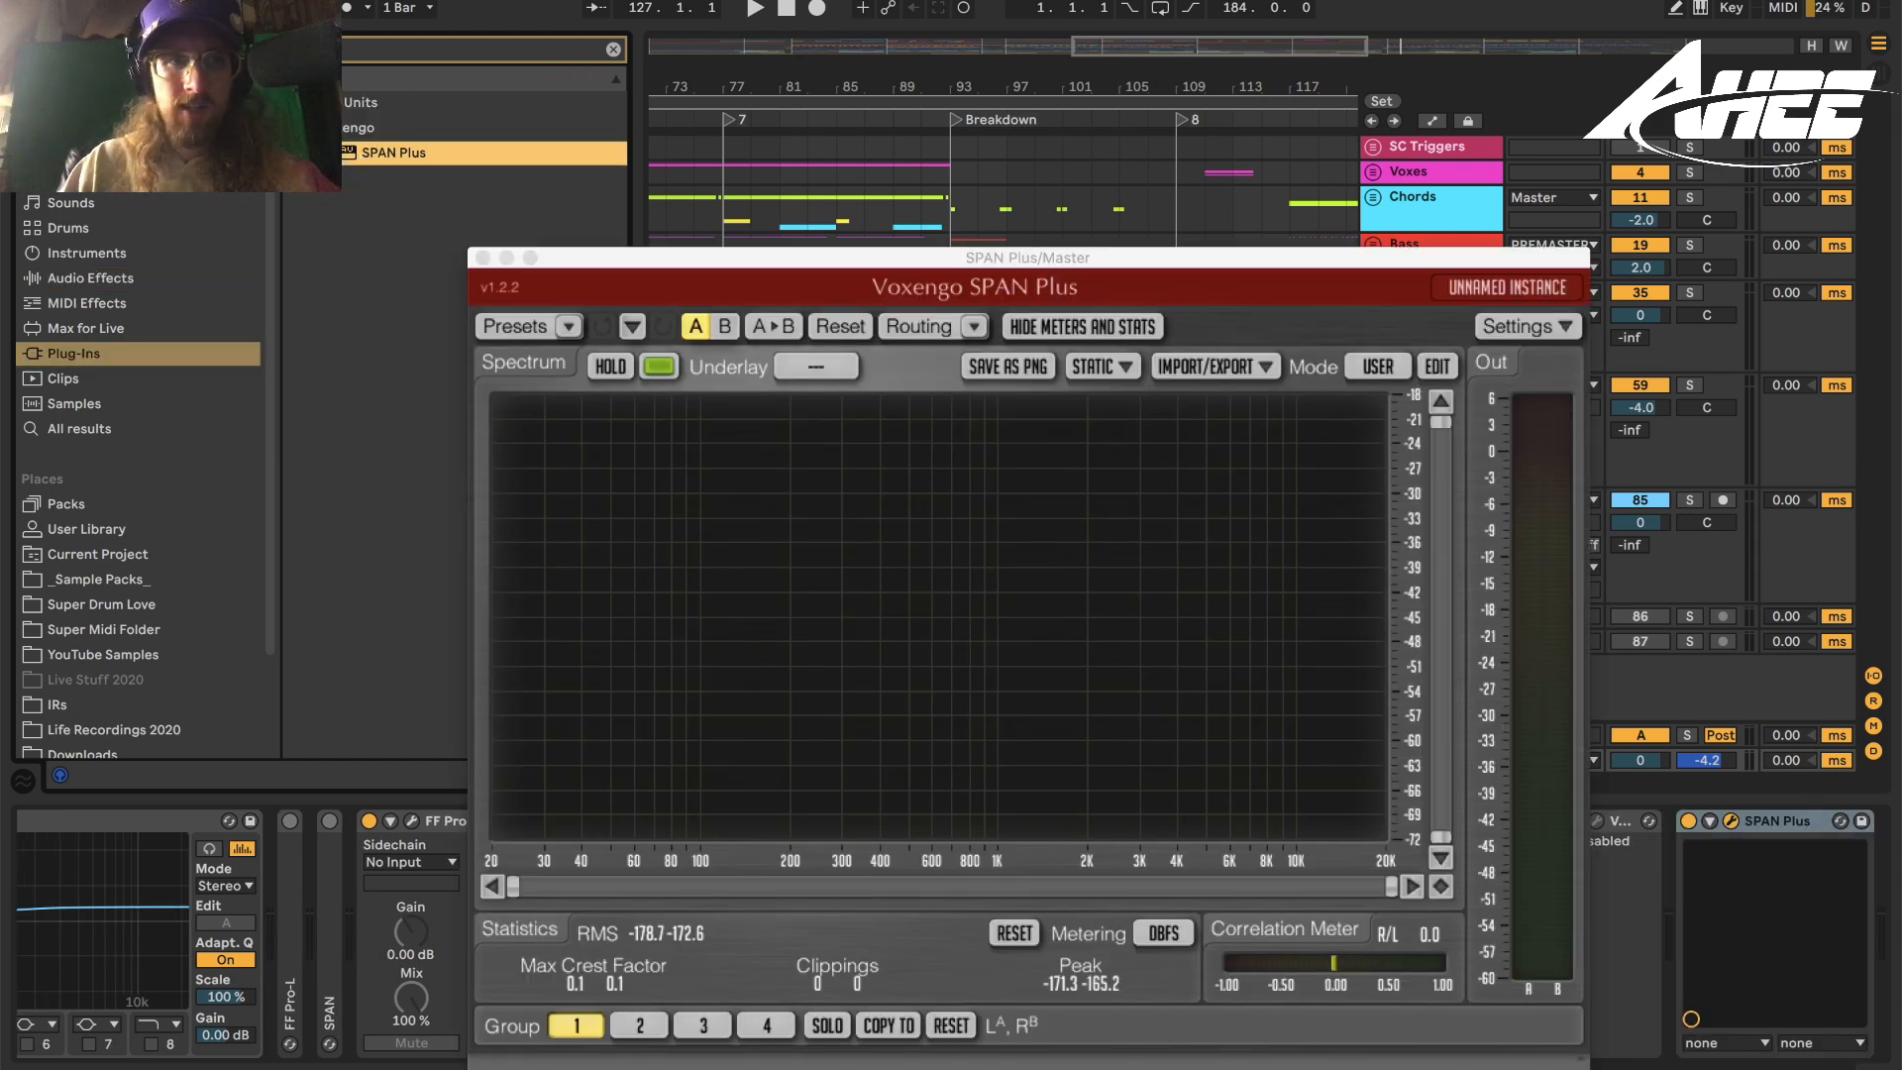
{"action": "key", "text": "super+alt+b"}
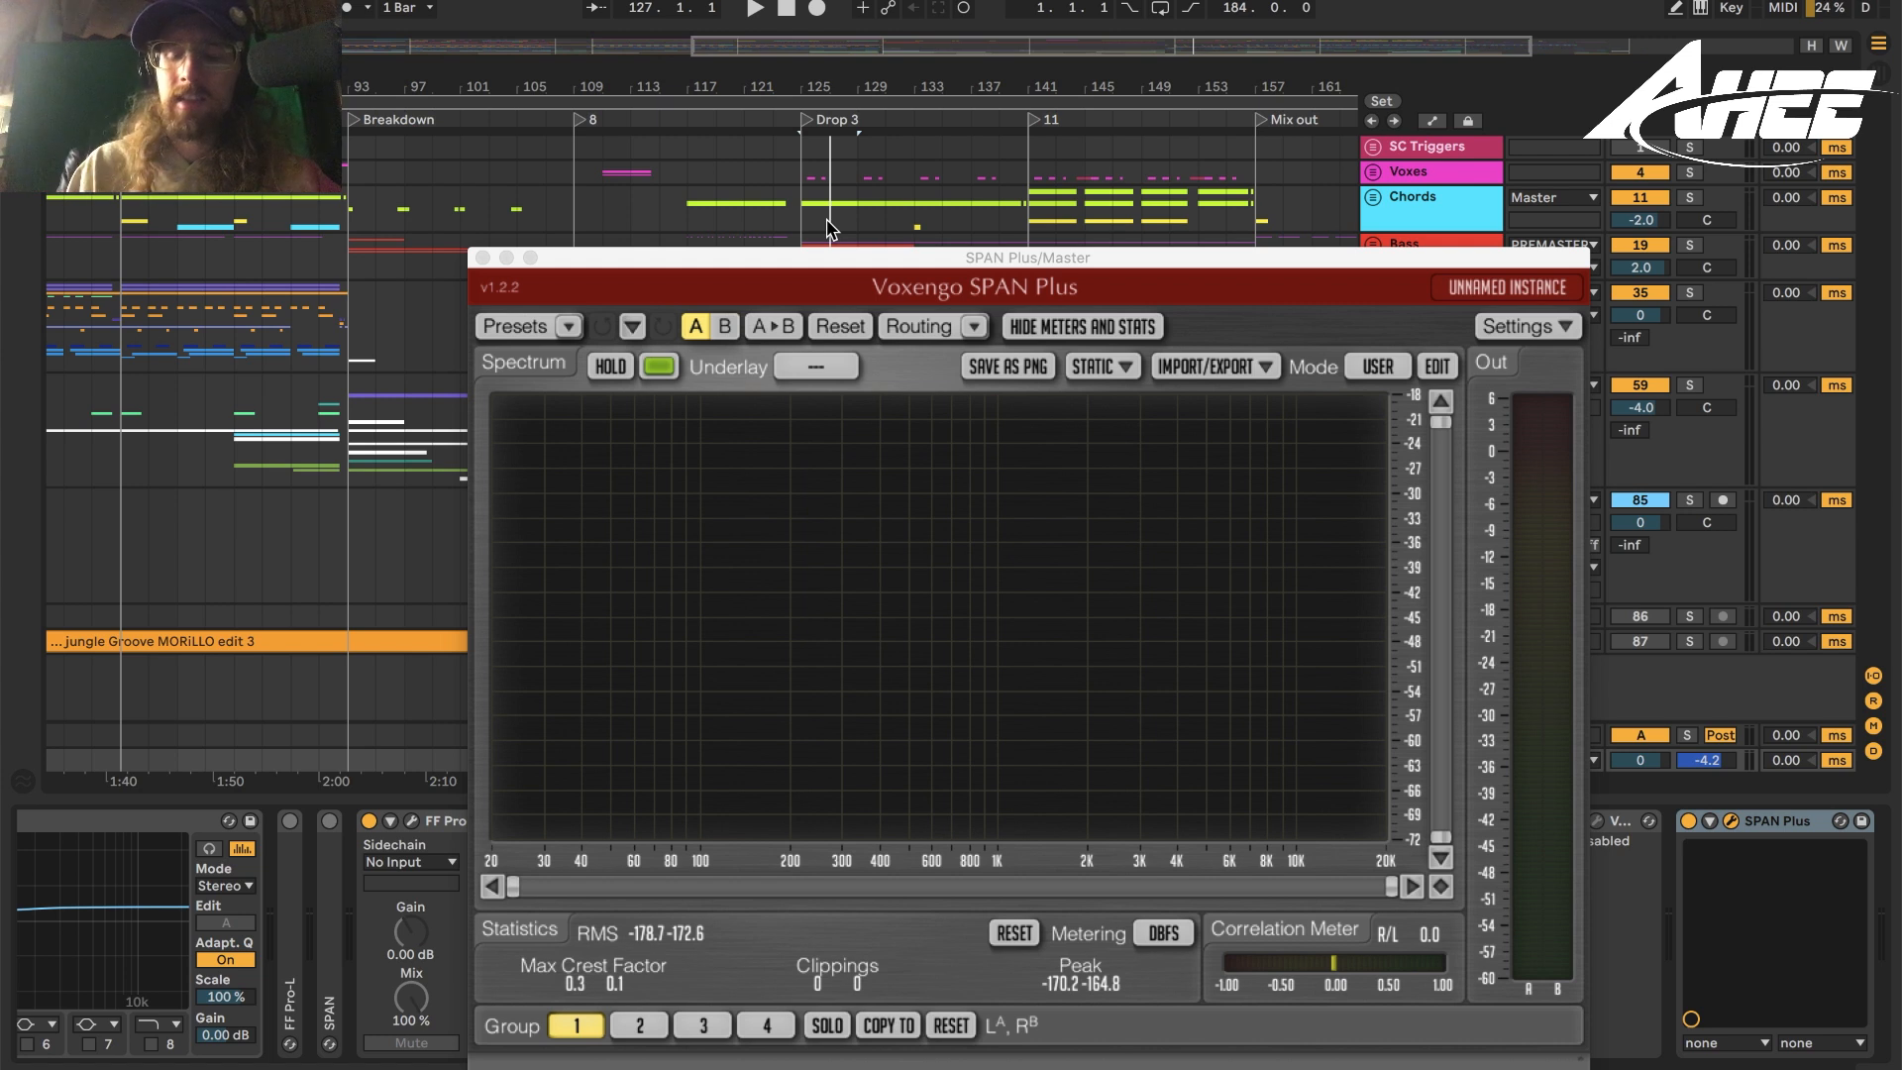
Play Drop 3 and hold the spectrum in SPAN Plus to examine the frequency balance, then close the analyzer.
{"action": "key", "text": "space"}
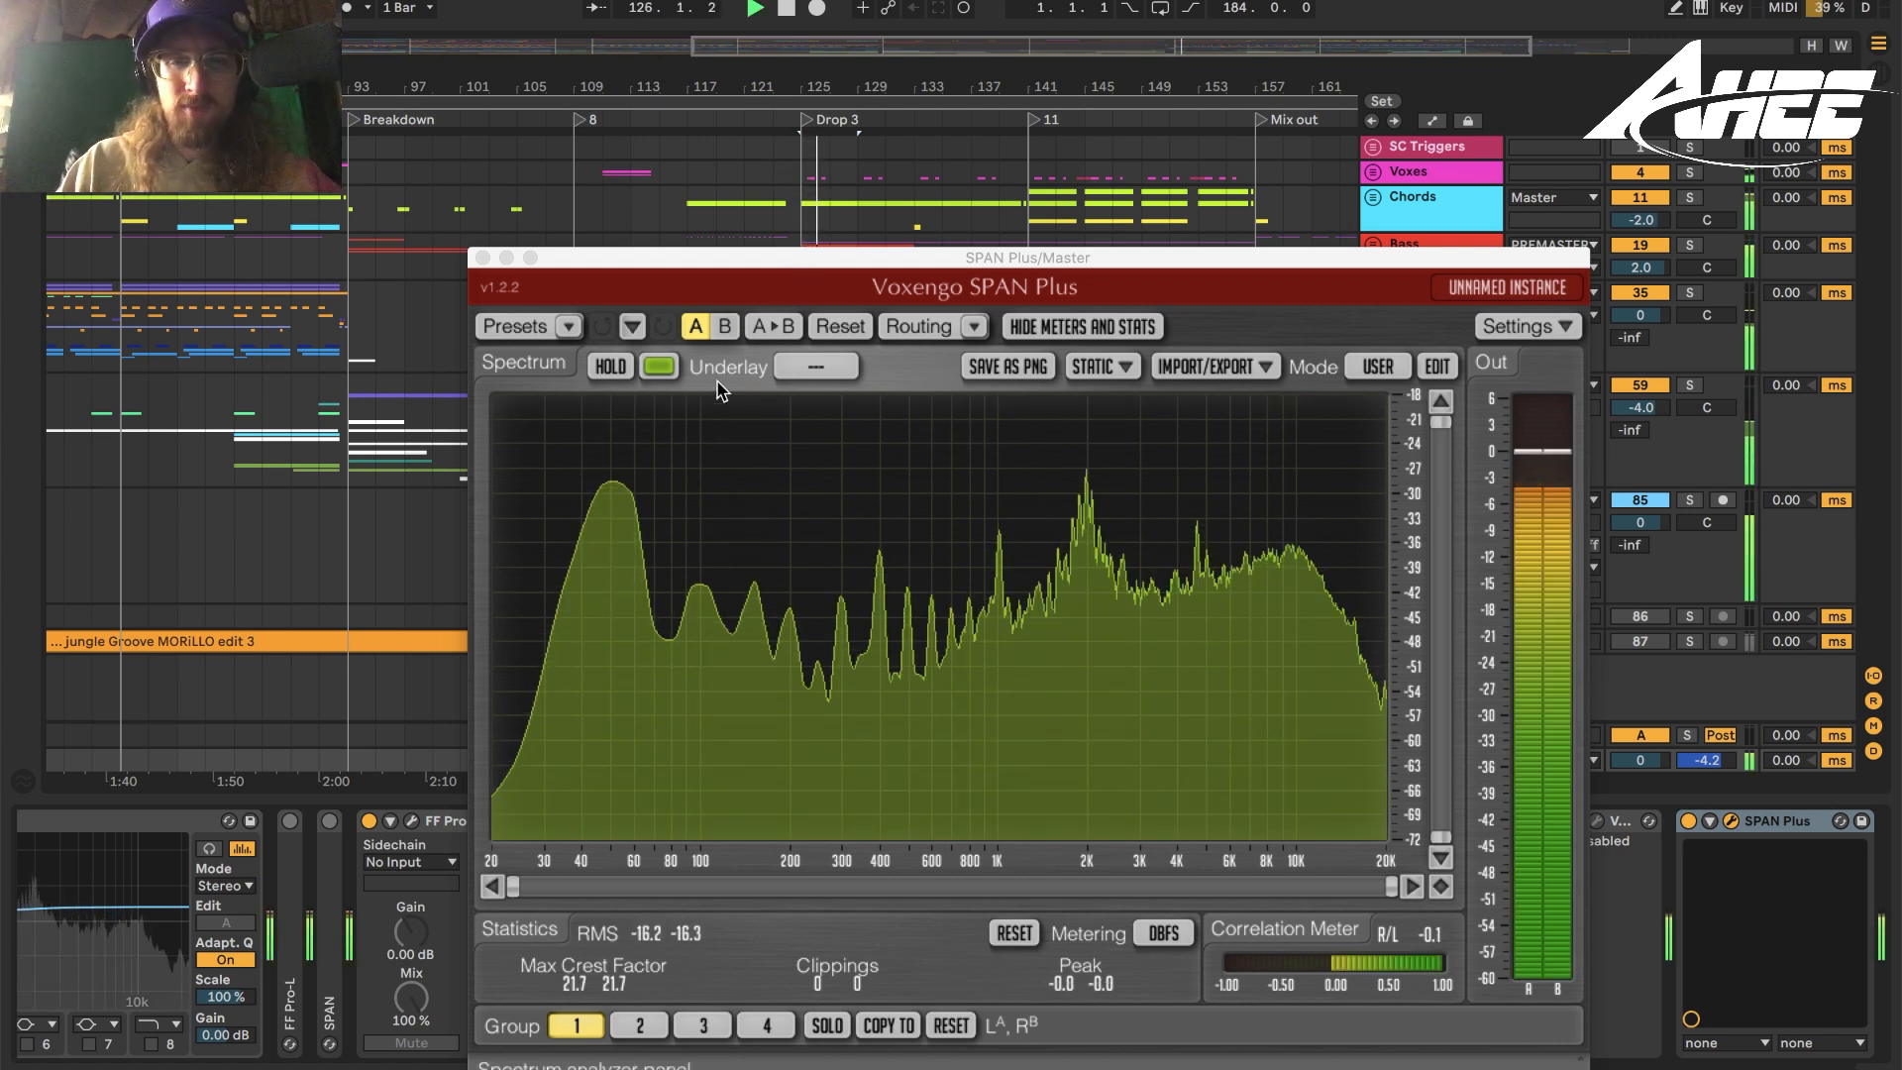
{"action": "left_click", "coordinate": [604, 367]}
{"action": "left_click", "coordinate": [604, 366]}
{"action": "key", "text": "space"}
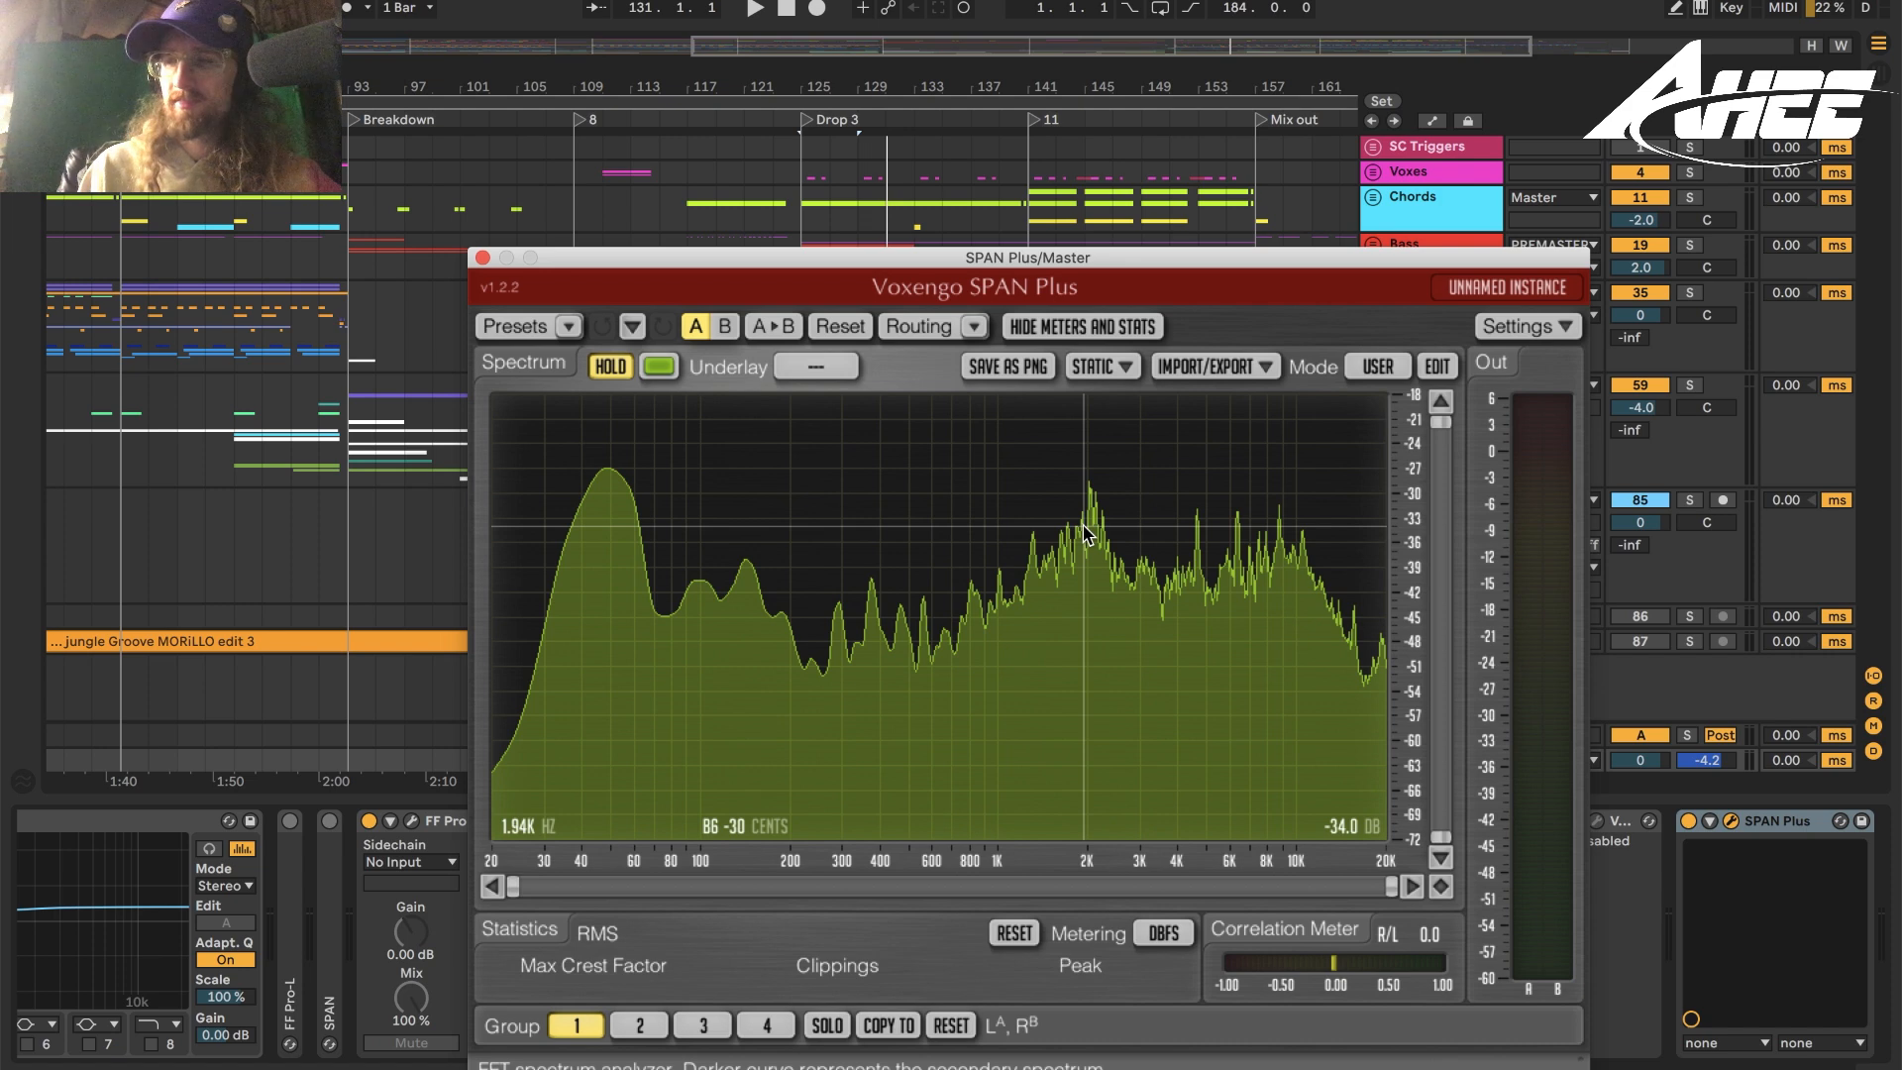
{"action": "left_click", "coordinate": [482, 259]}
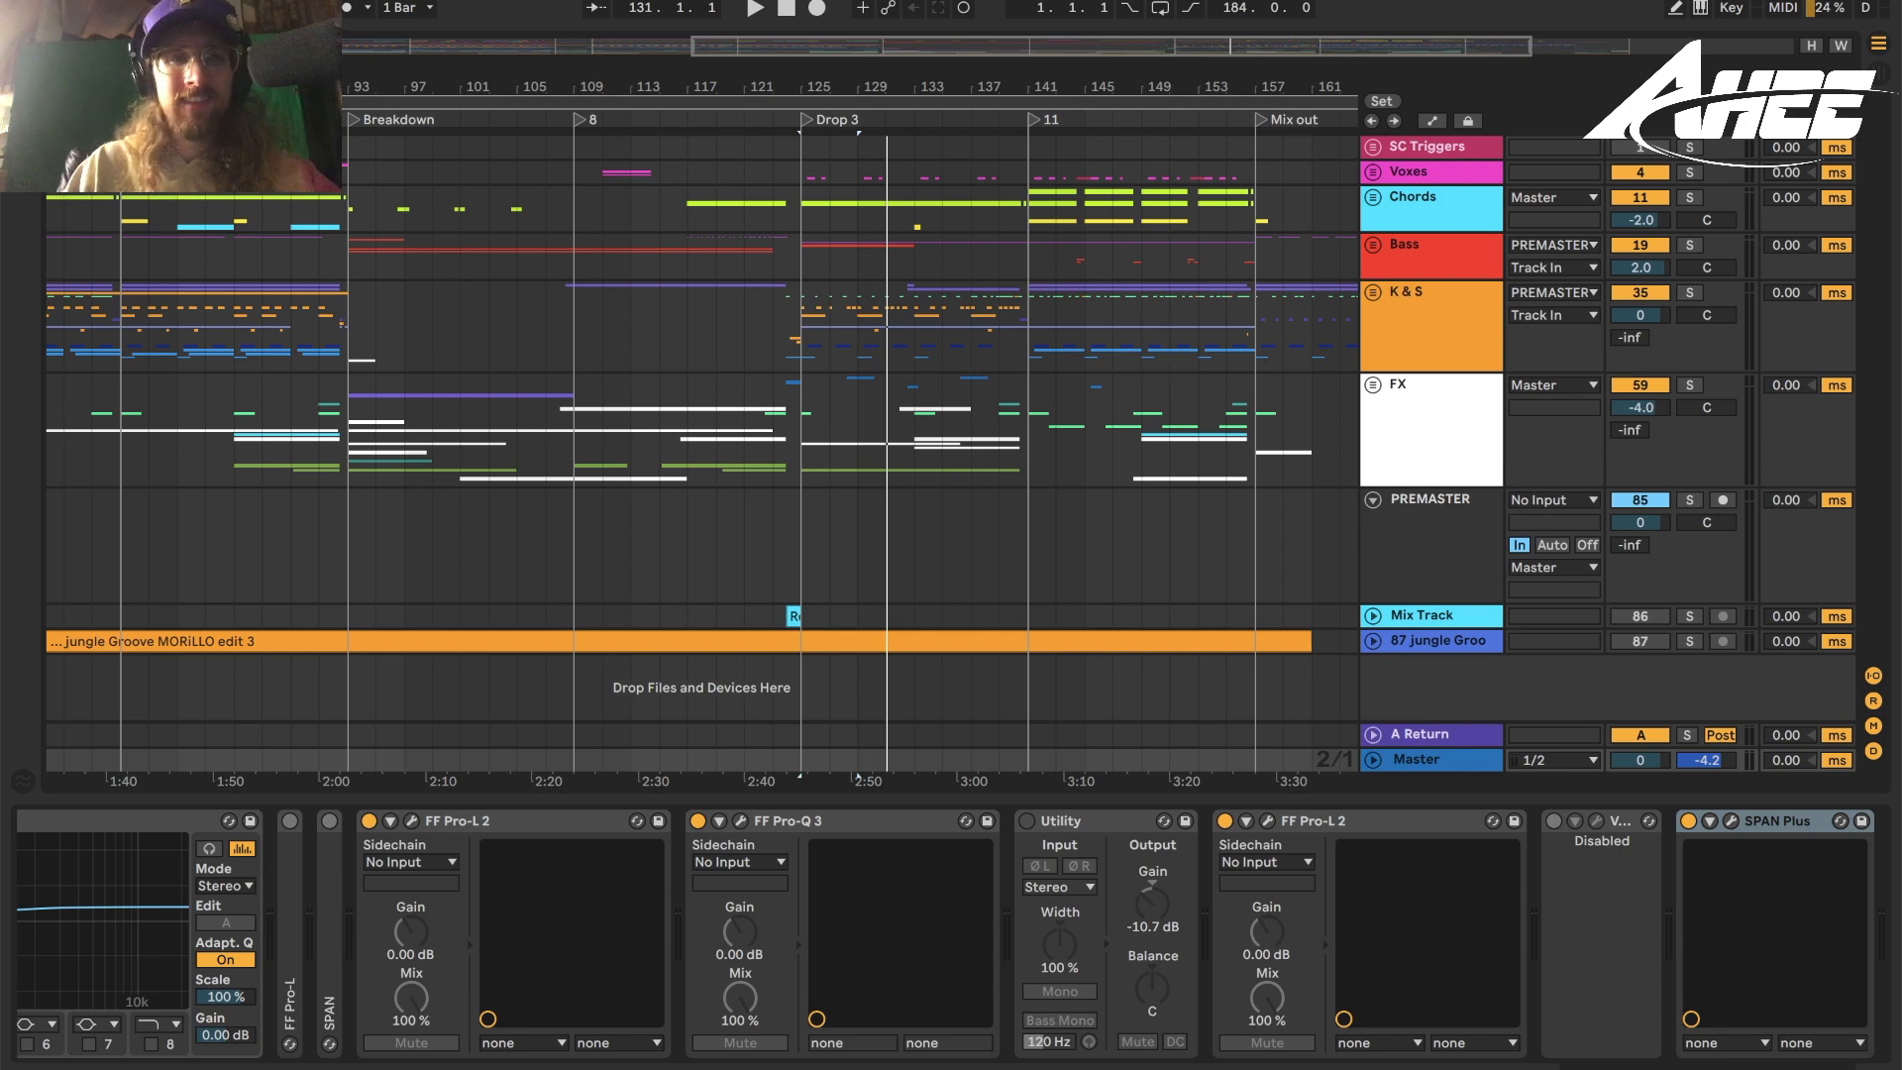
Review the Chords devices and the PREMASTER's Pro-L 2 limiting during playback, then select the Chords section between markers 11 and Mix out.
{"action": "left_click", "coordinate": [1431, 226]}
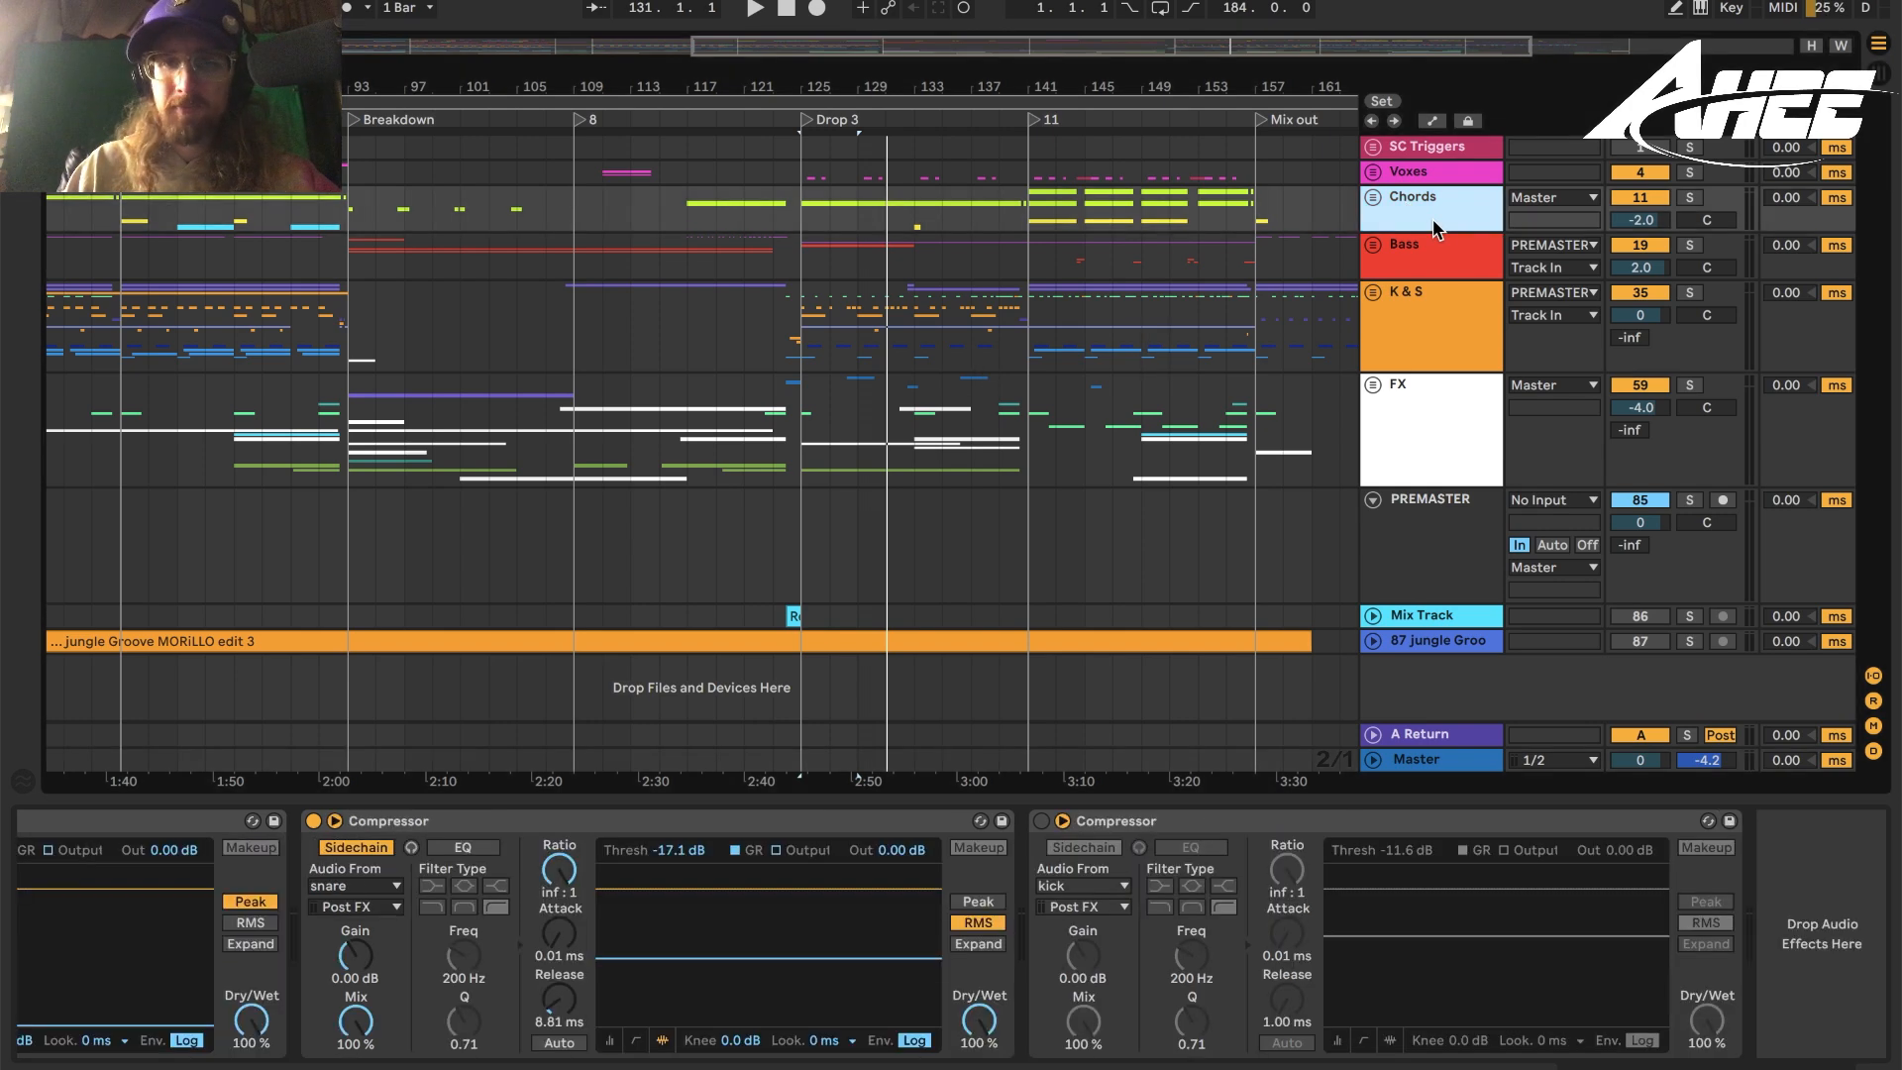
{"action": "key", "text": "Down"}
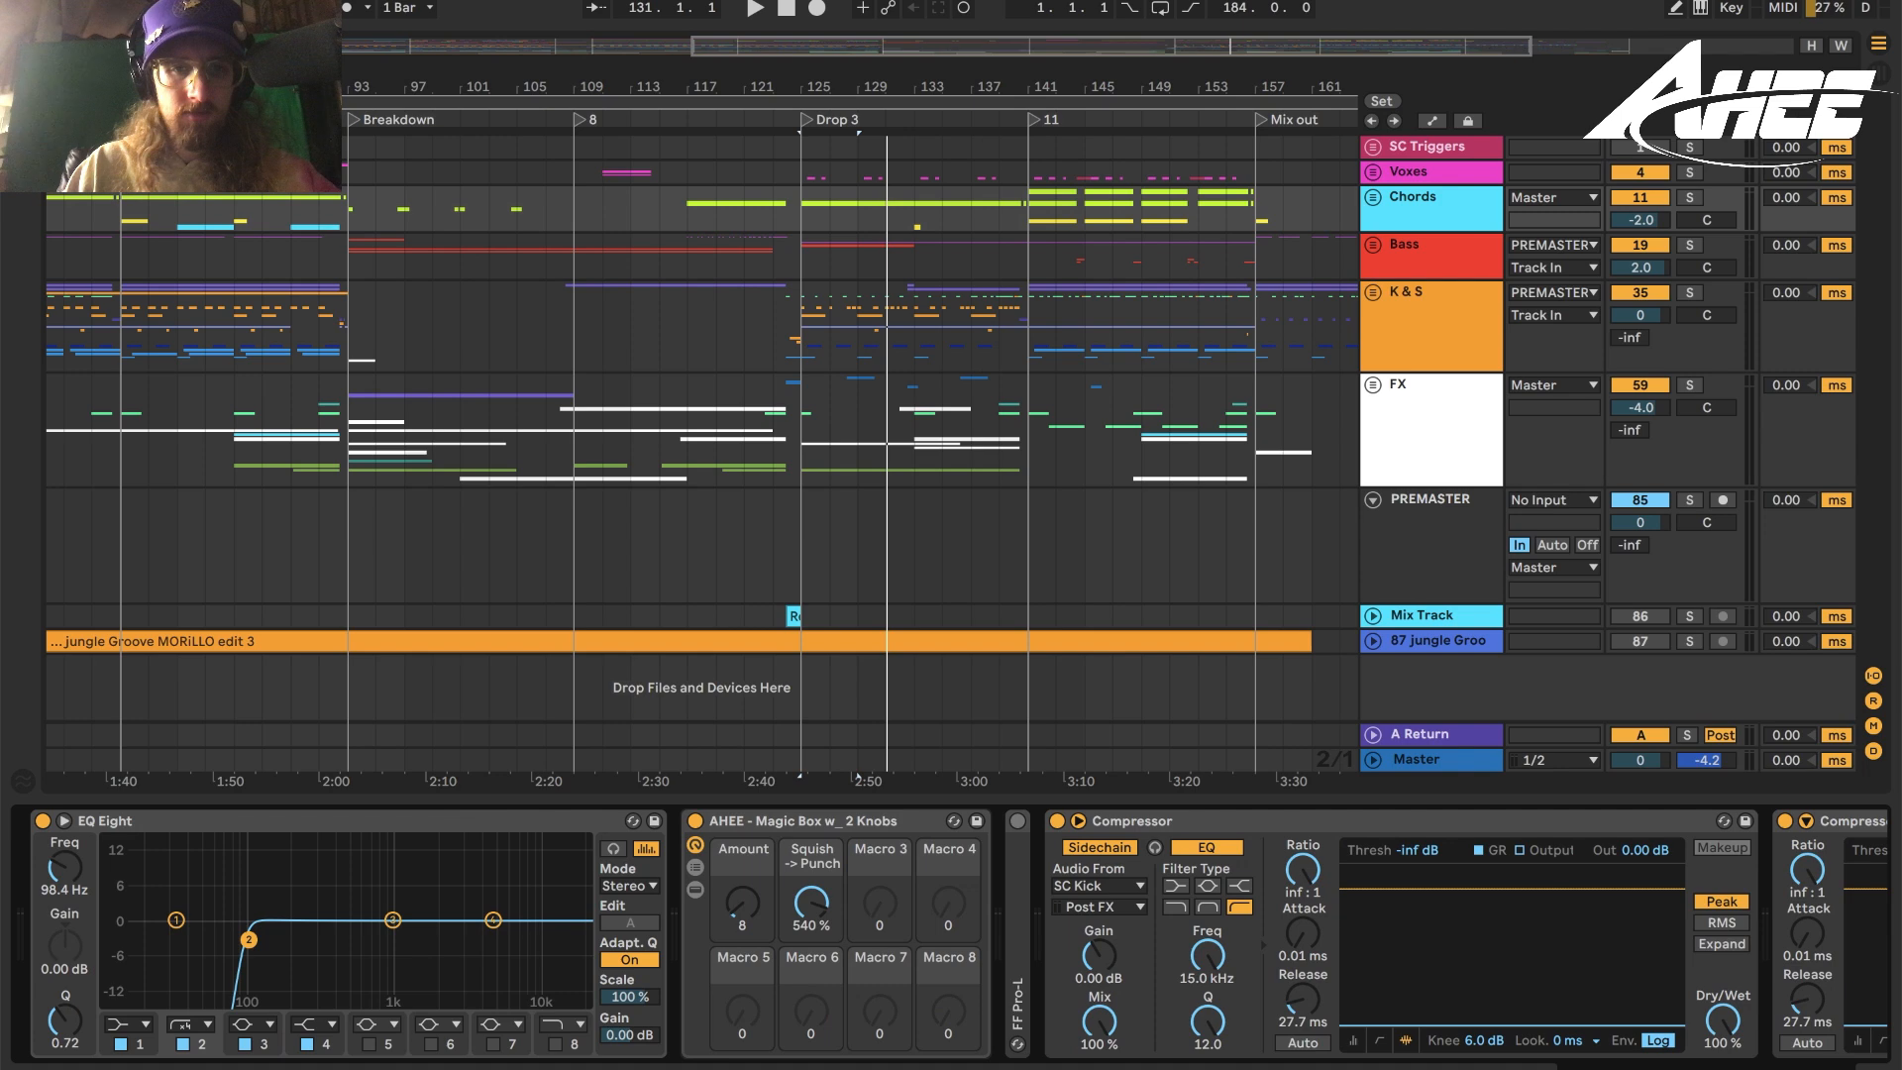
{"action": "left_click", "coordinate": [1416, 545]}
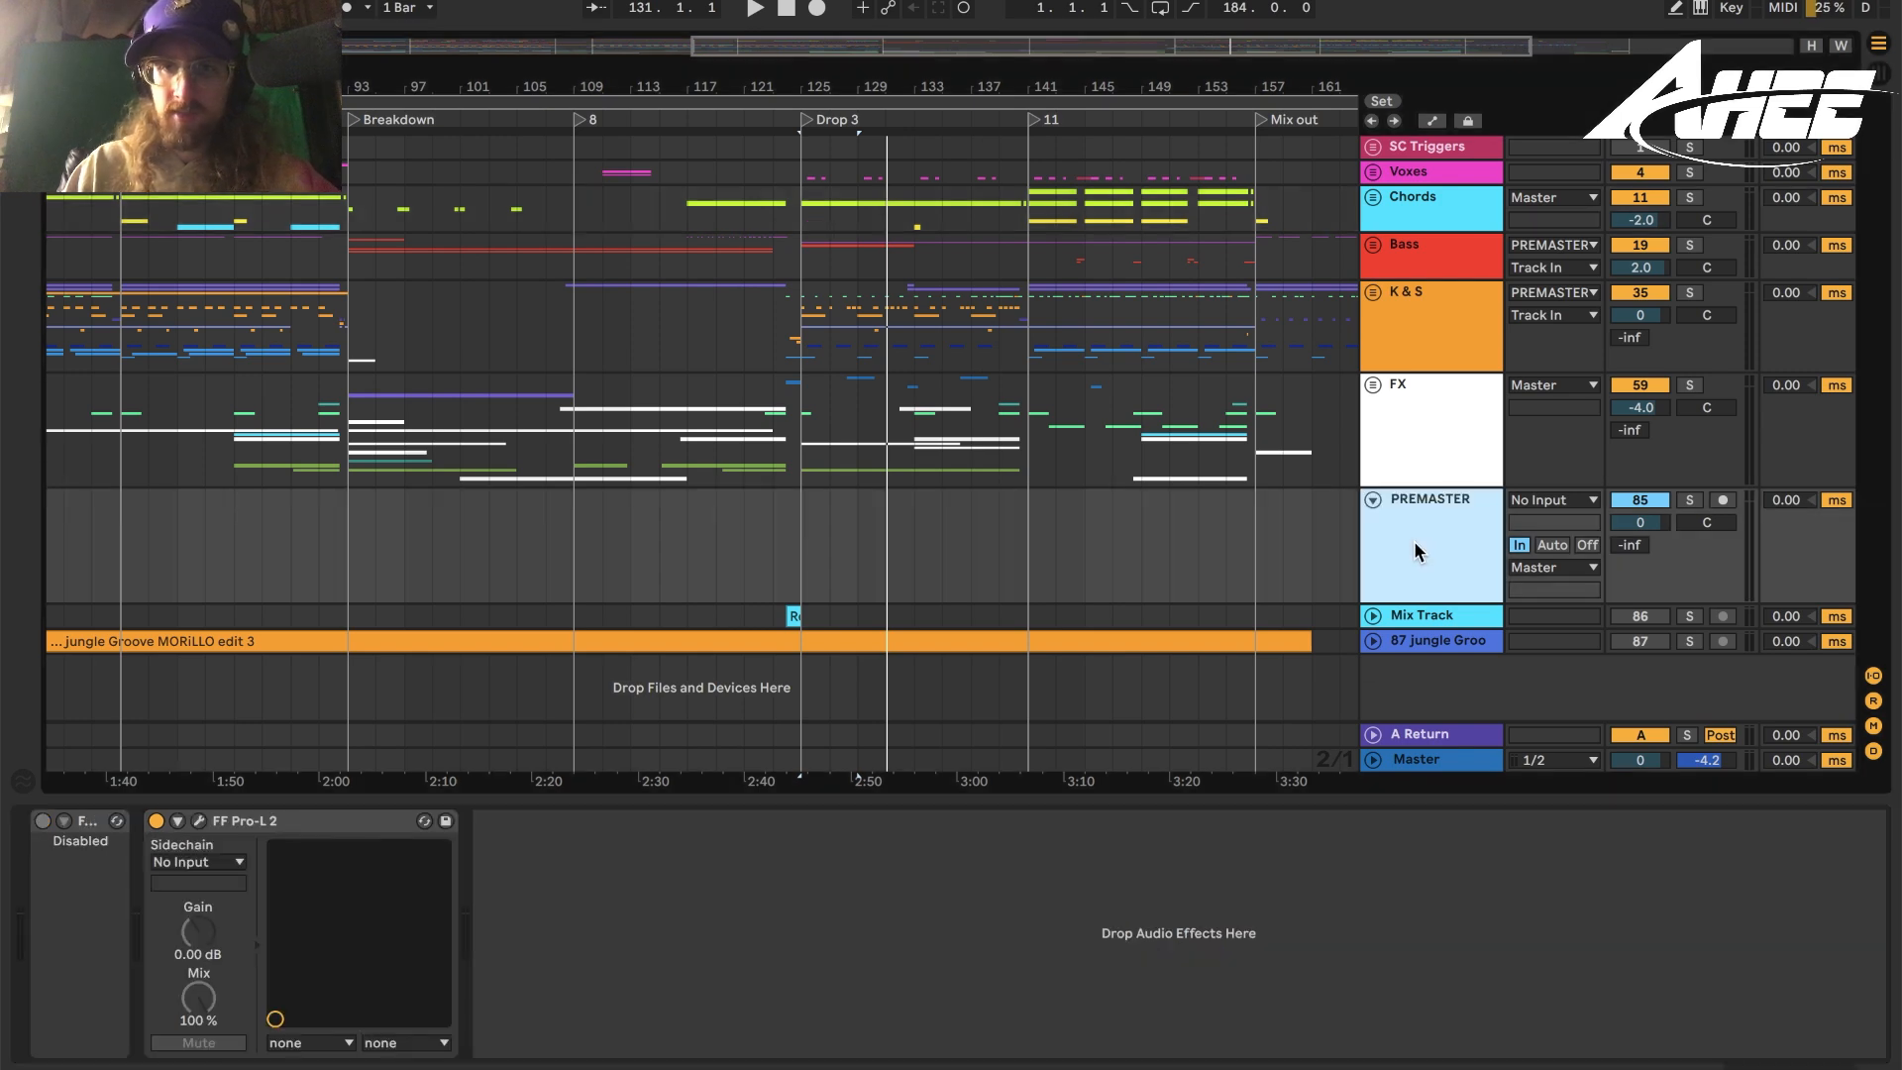
{"action": "left_click", "coordinate": [198, 821]}
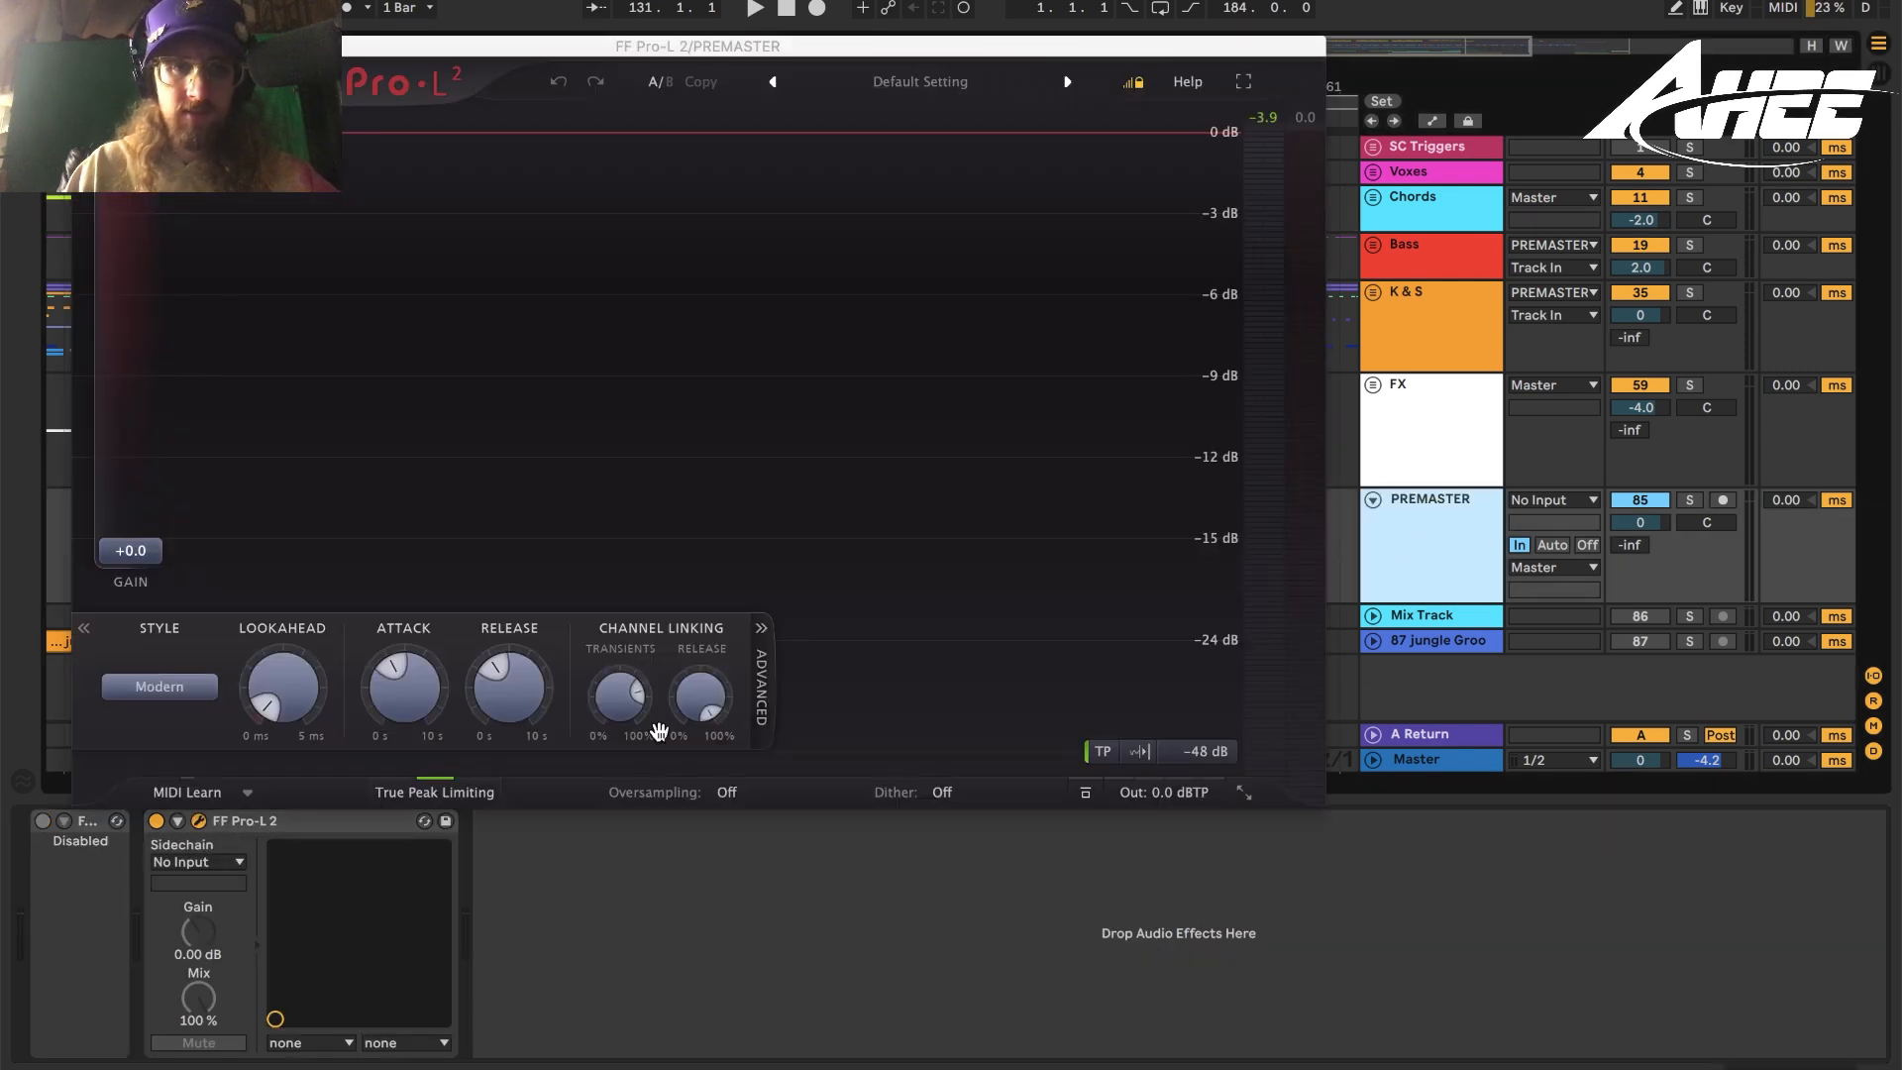
{"action": "key", "text": "space"}
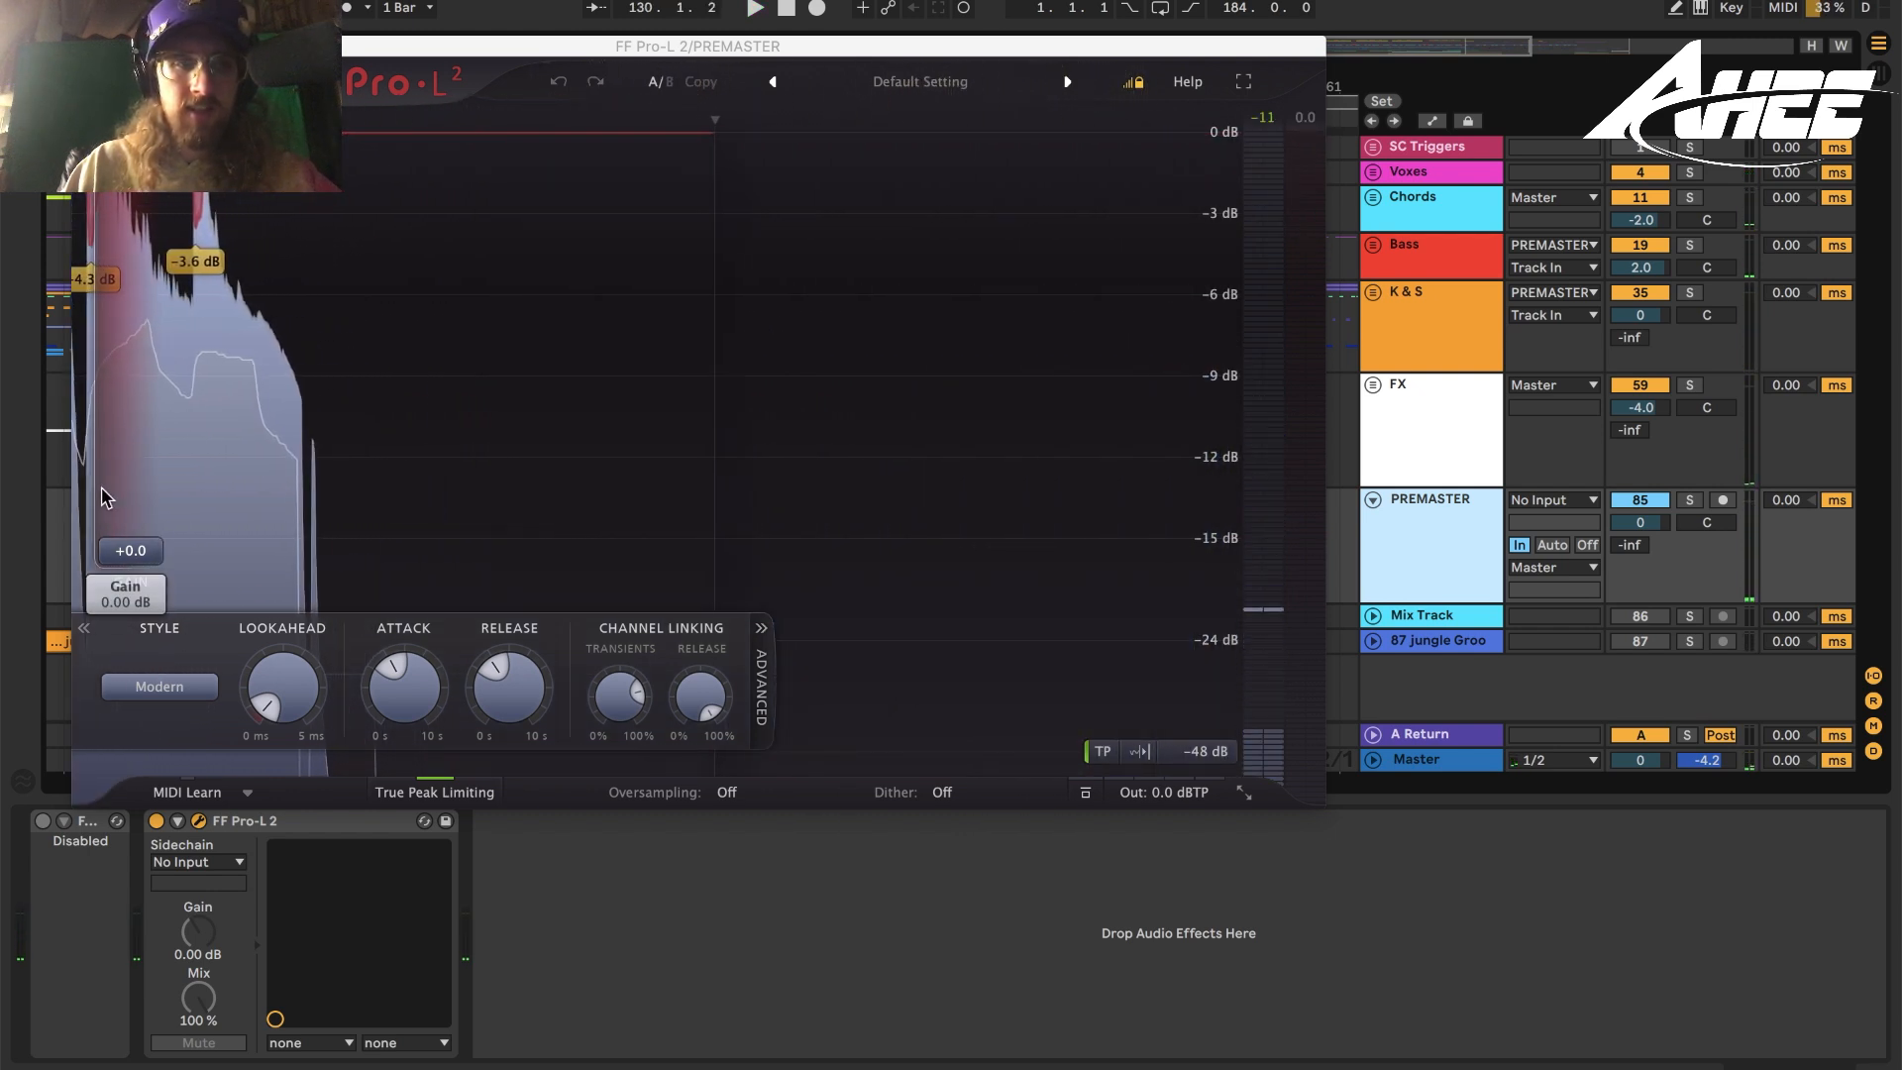
{"action": "left_click", "coordinate": [83, 46]}
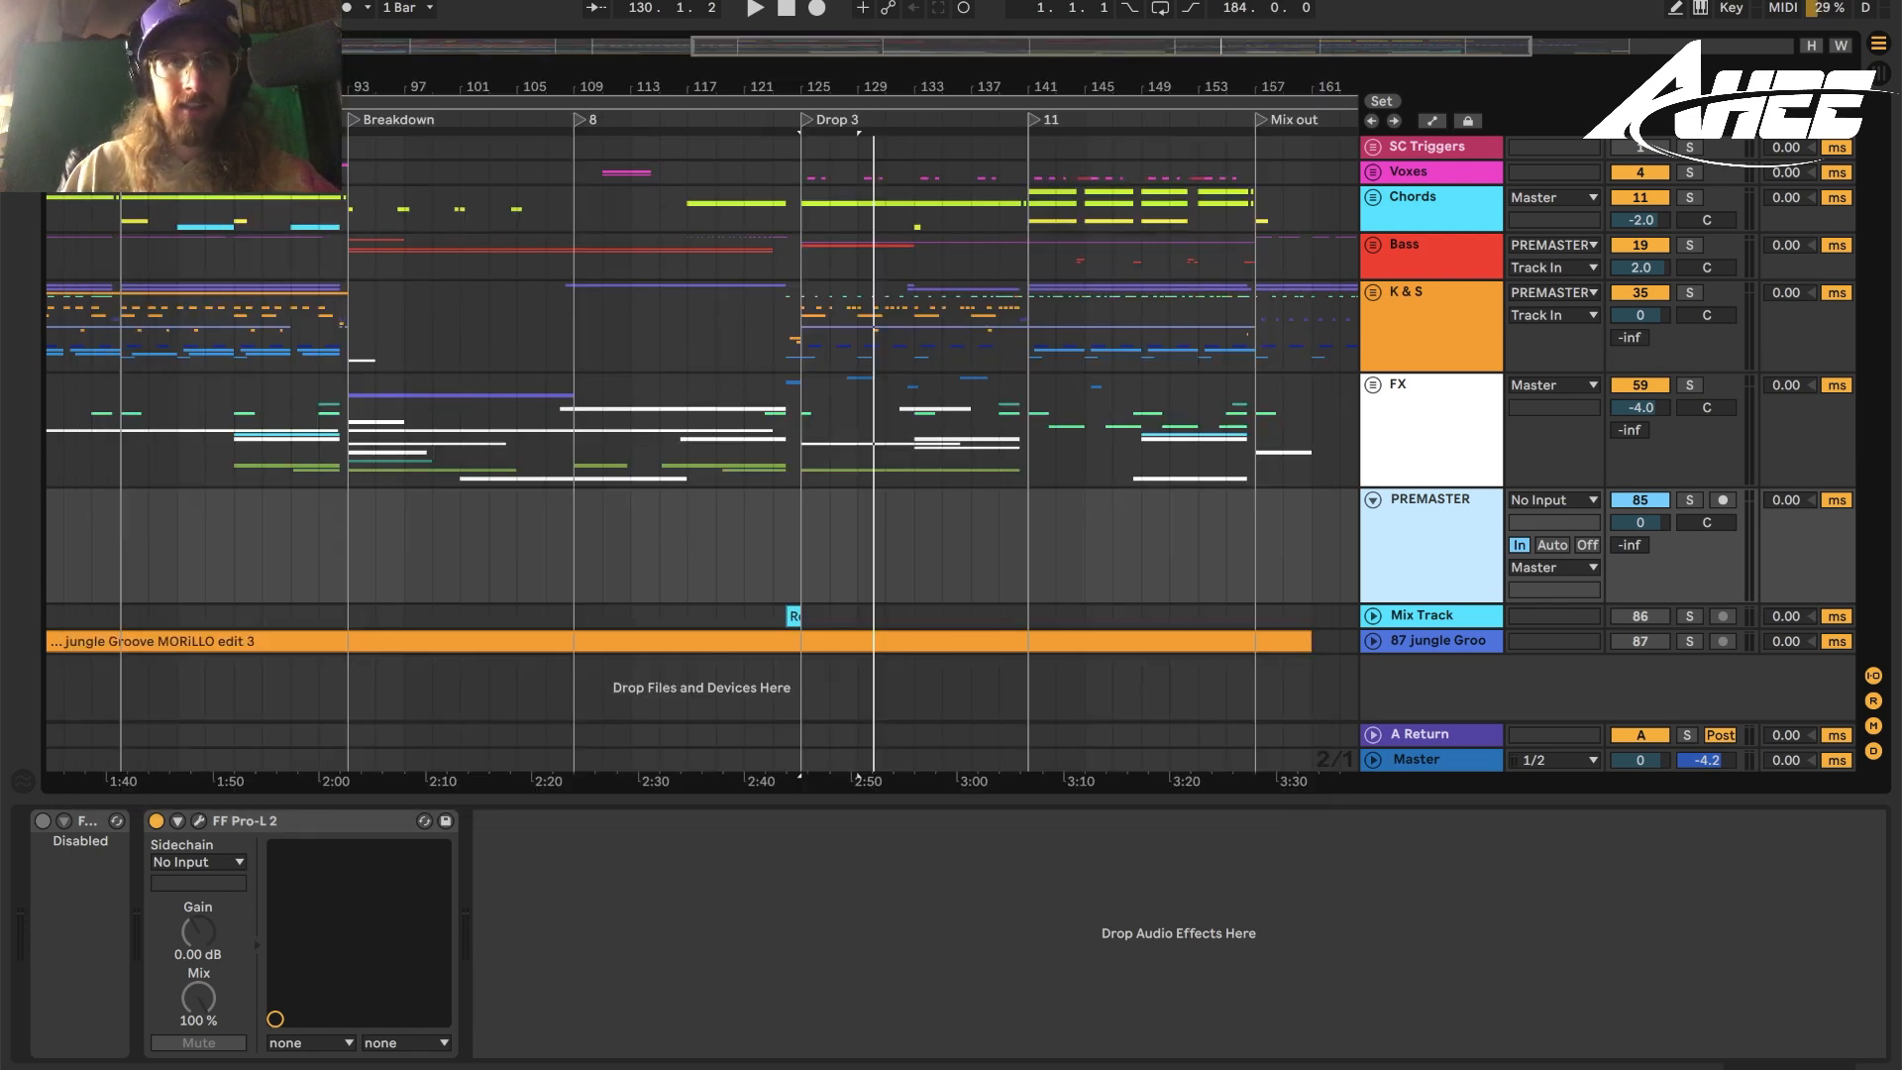
{"action": "left_click", "coordinate": [1418, 199]}
{"action": "left_click_drag", "start_coordinate": [1023, 214], "coordinate": [1252, 216]}
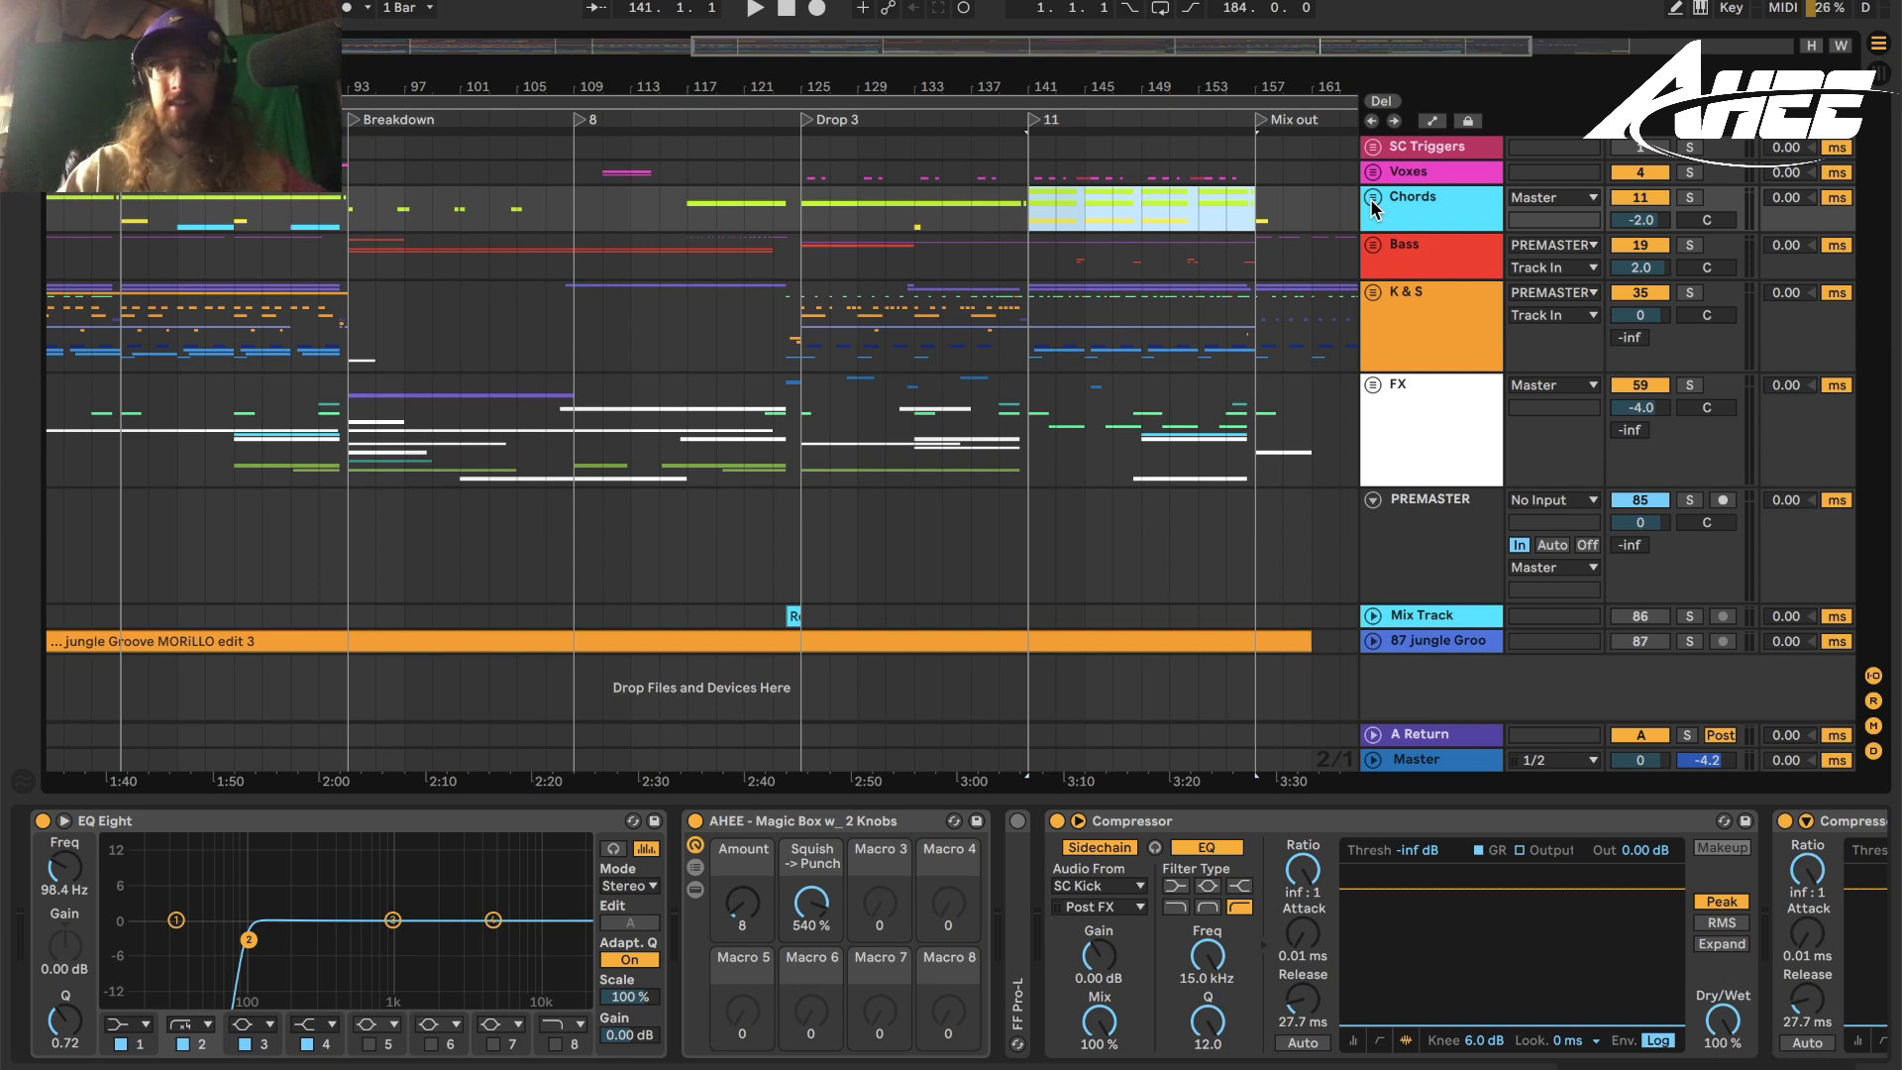
Open another finished song from the recent Live Sets.
{"action": "left_click", "coordinate": [142, 2]}
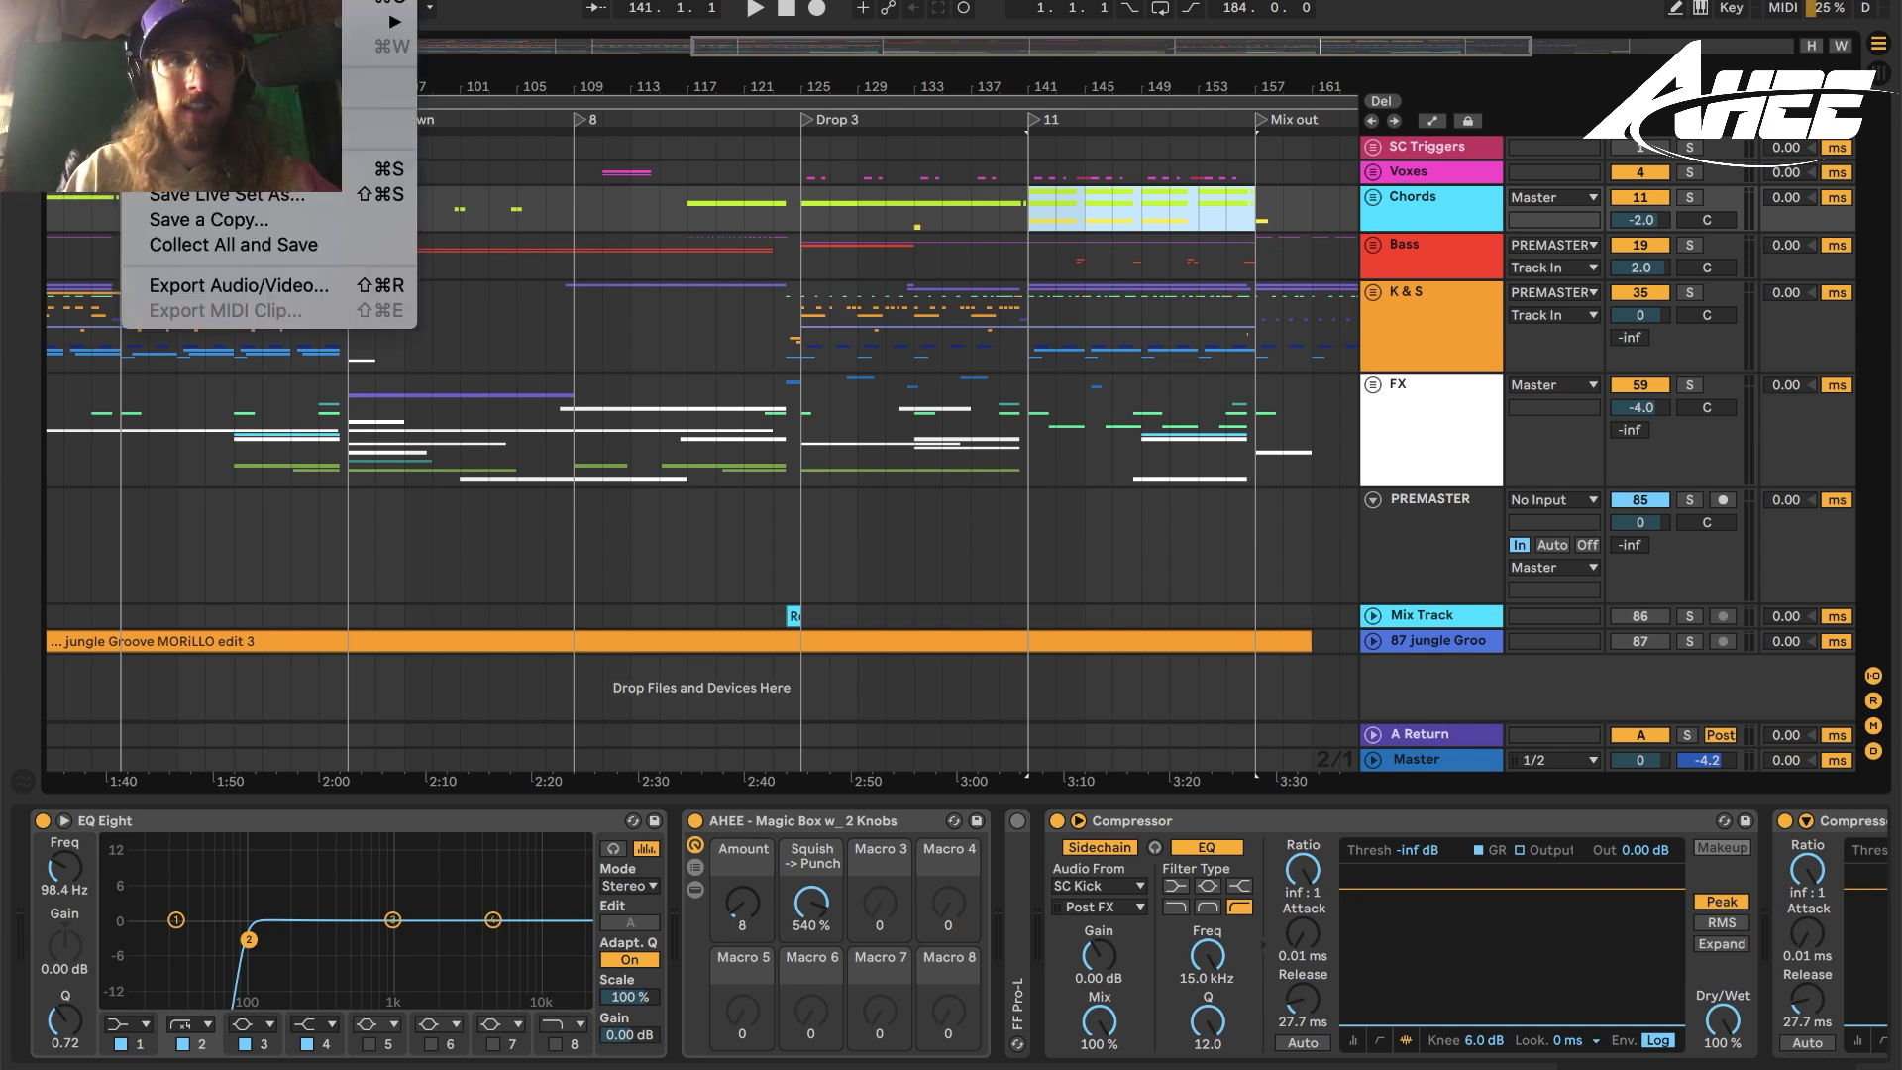
{"action": "mouse_move", "coordinate": [218, 20]}
{"action": "left_click", "coordinate": [594, 72]}
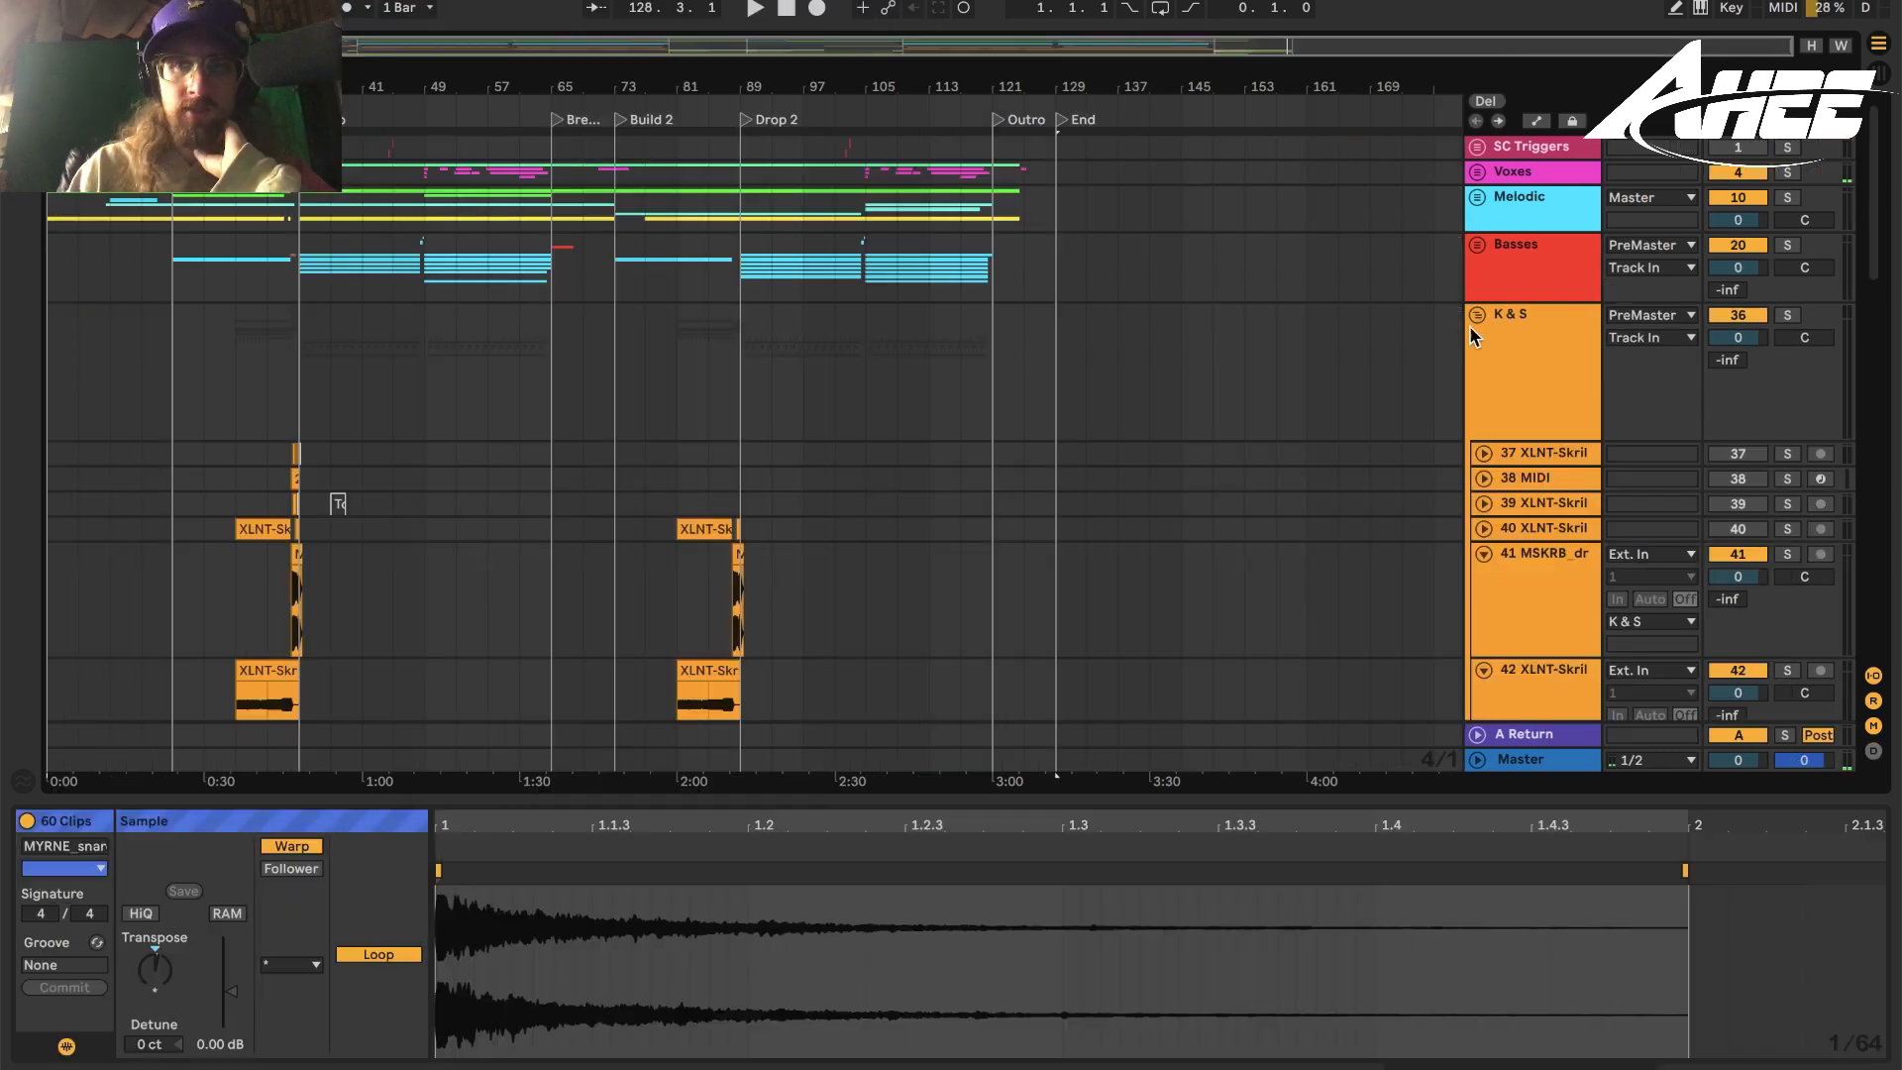
Start playback at bar 29, shortly before the first Drop, with that section in view.
{"action": "mouse_move", "coordinate": [379, 85]}
{"action": "left_mouse_down"}
{"action": "mouse_move", "coordinate": [378, 134]}
{"action": "mouse_move", "coordinate": [378, 109]}
{"action": "left_mouse_up"}
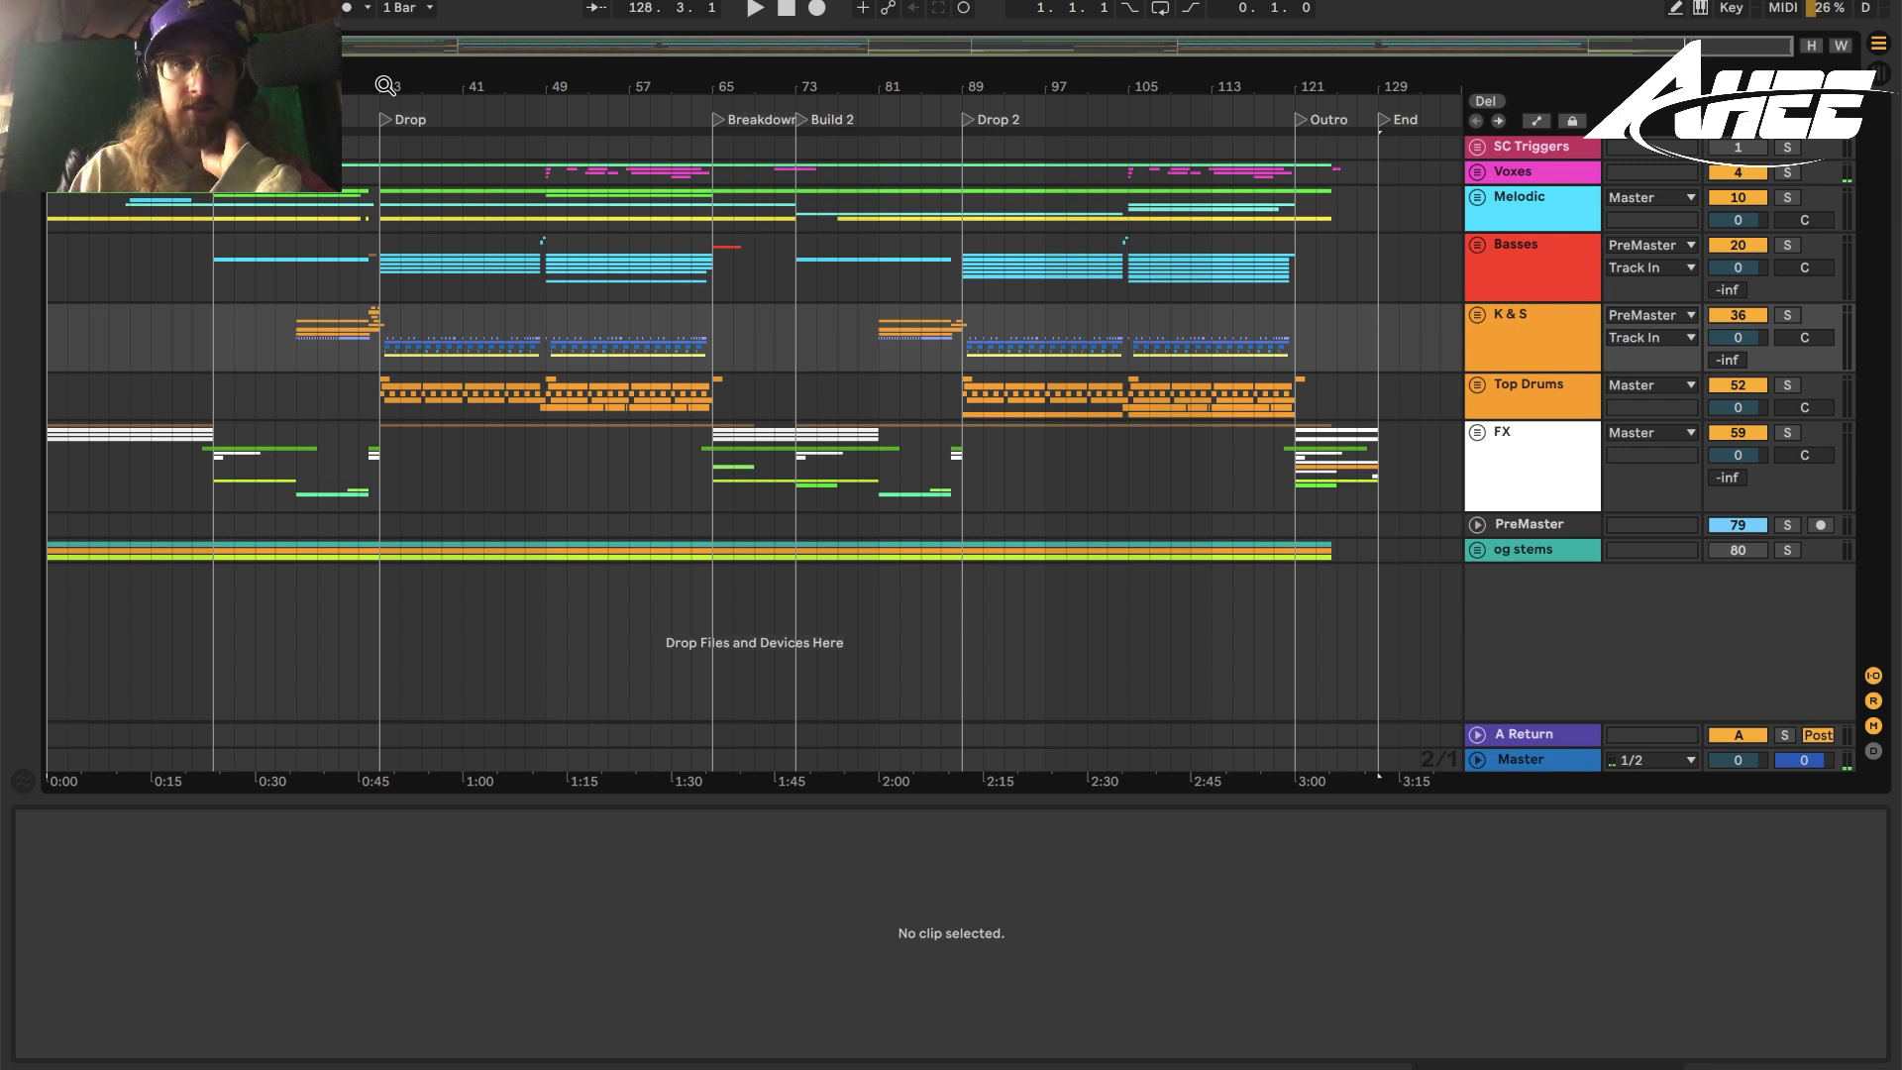
{"action": "mouse_move", "coordinate": [379, 83]}
{"action": "left_mouse_down"}
{"action": "mouse_move", "coordinate": [378, 111]}
{"action": "mouse_move", "coordinate": [378, 85]}
{"action": "left_mouse_up"}
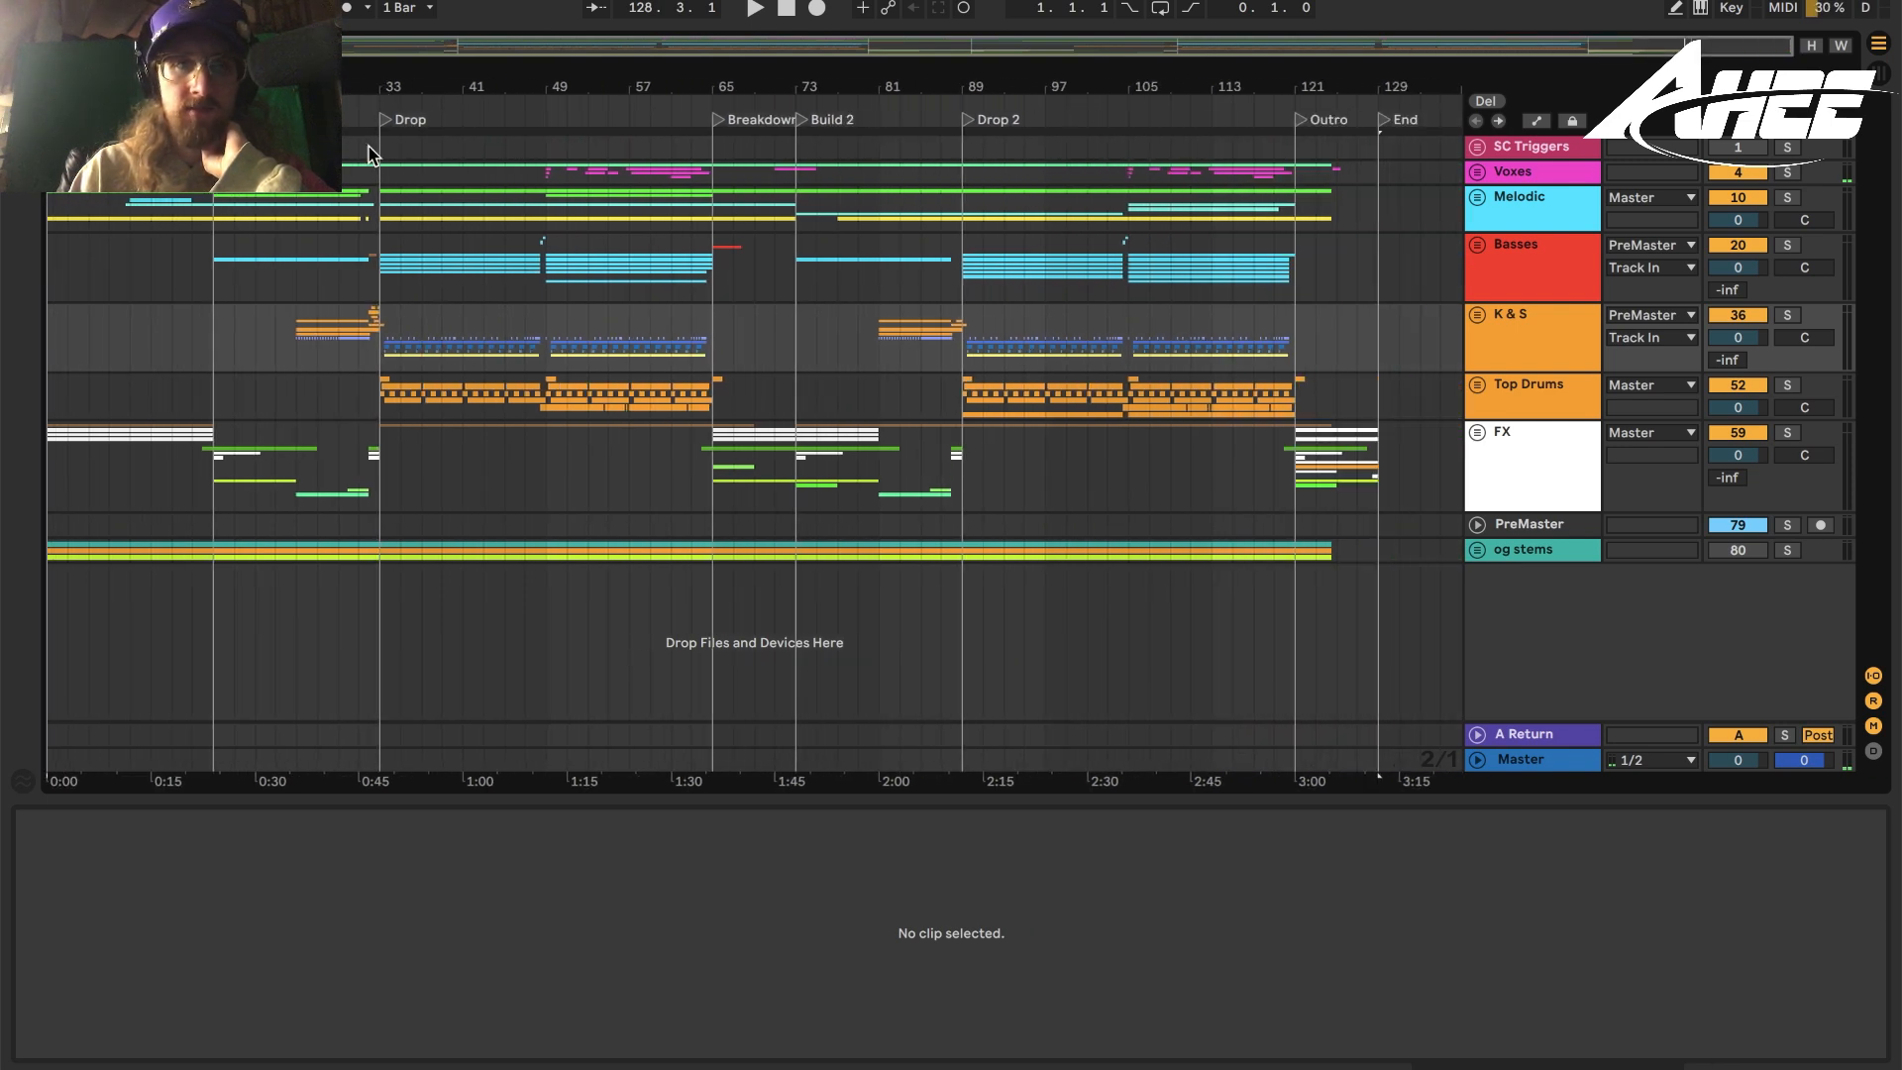
{"action": "left_click", "coordinate": [367, 269]}
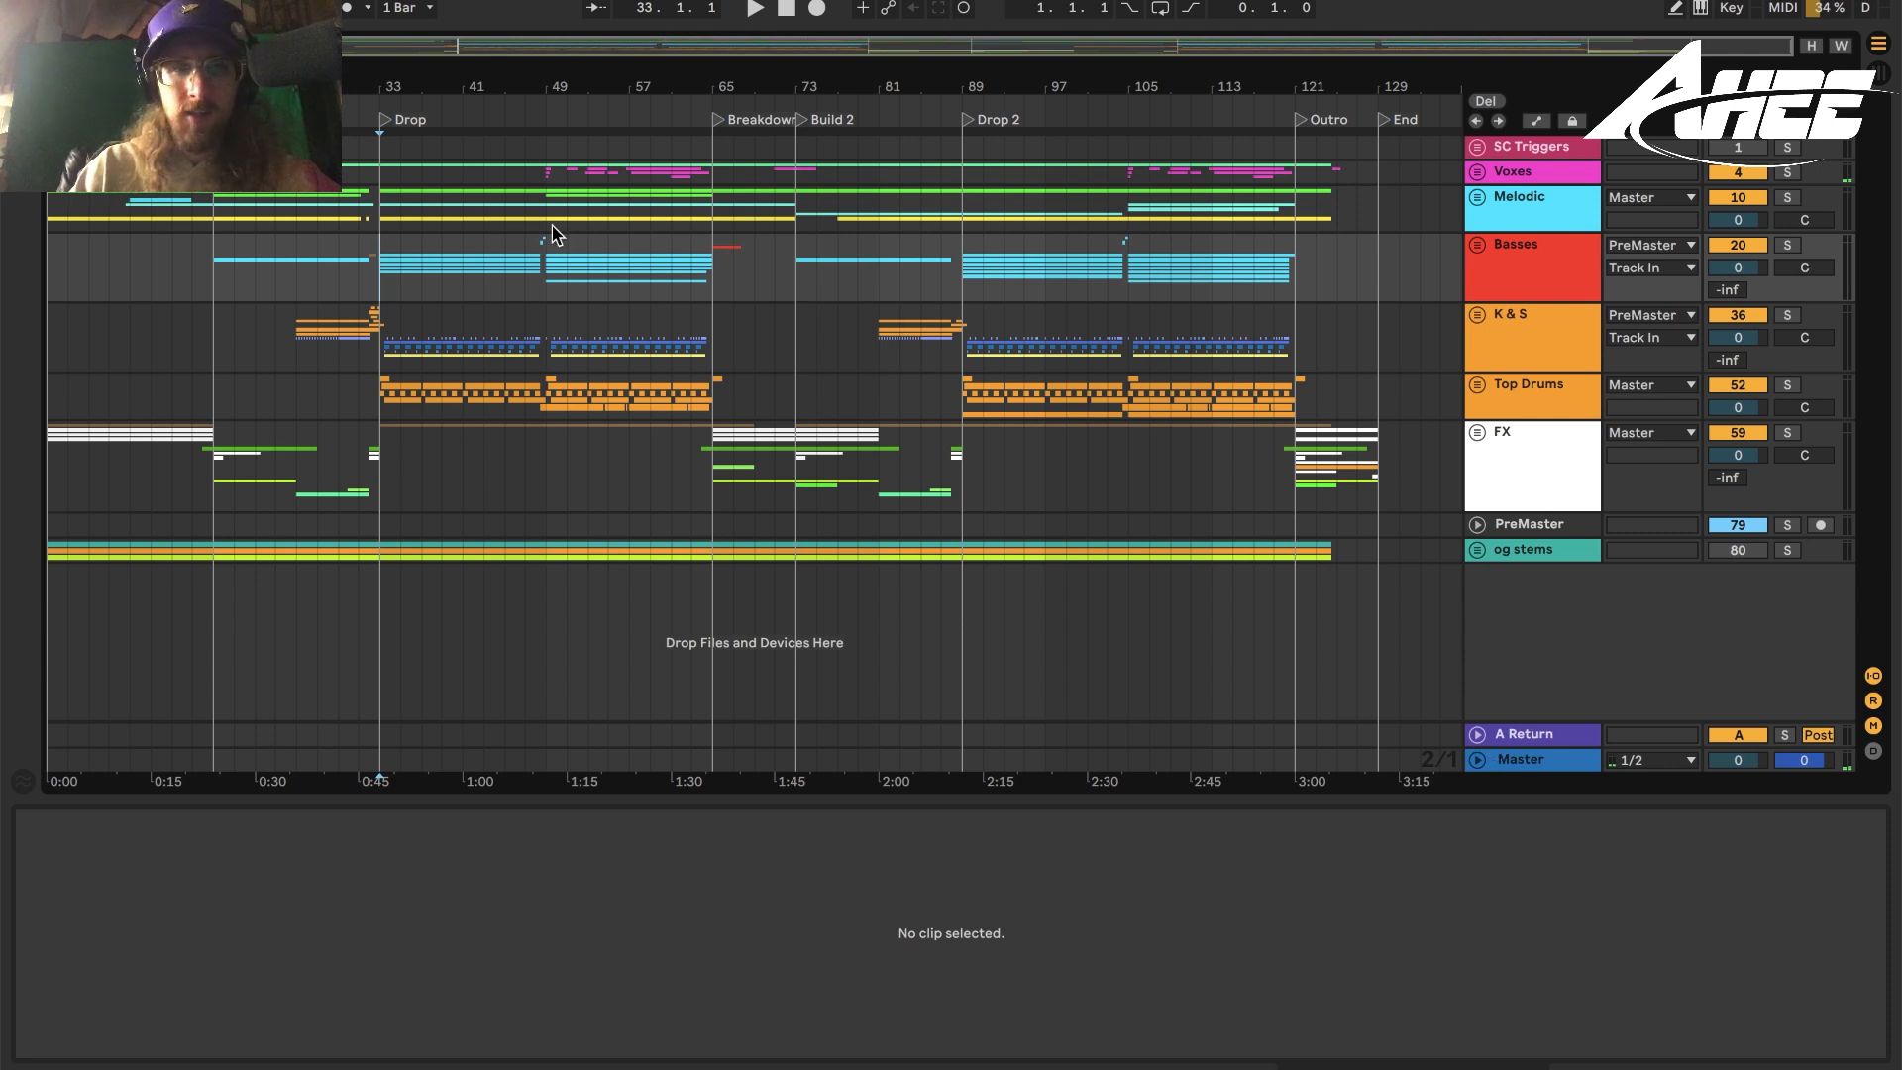
{"action": "left_click_drag", "start_coordinate": [344, 87], "coordinate": [443, 87]}
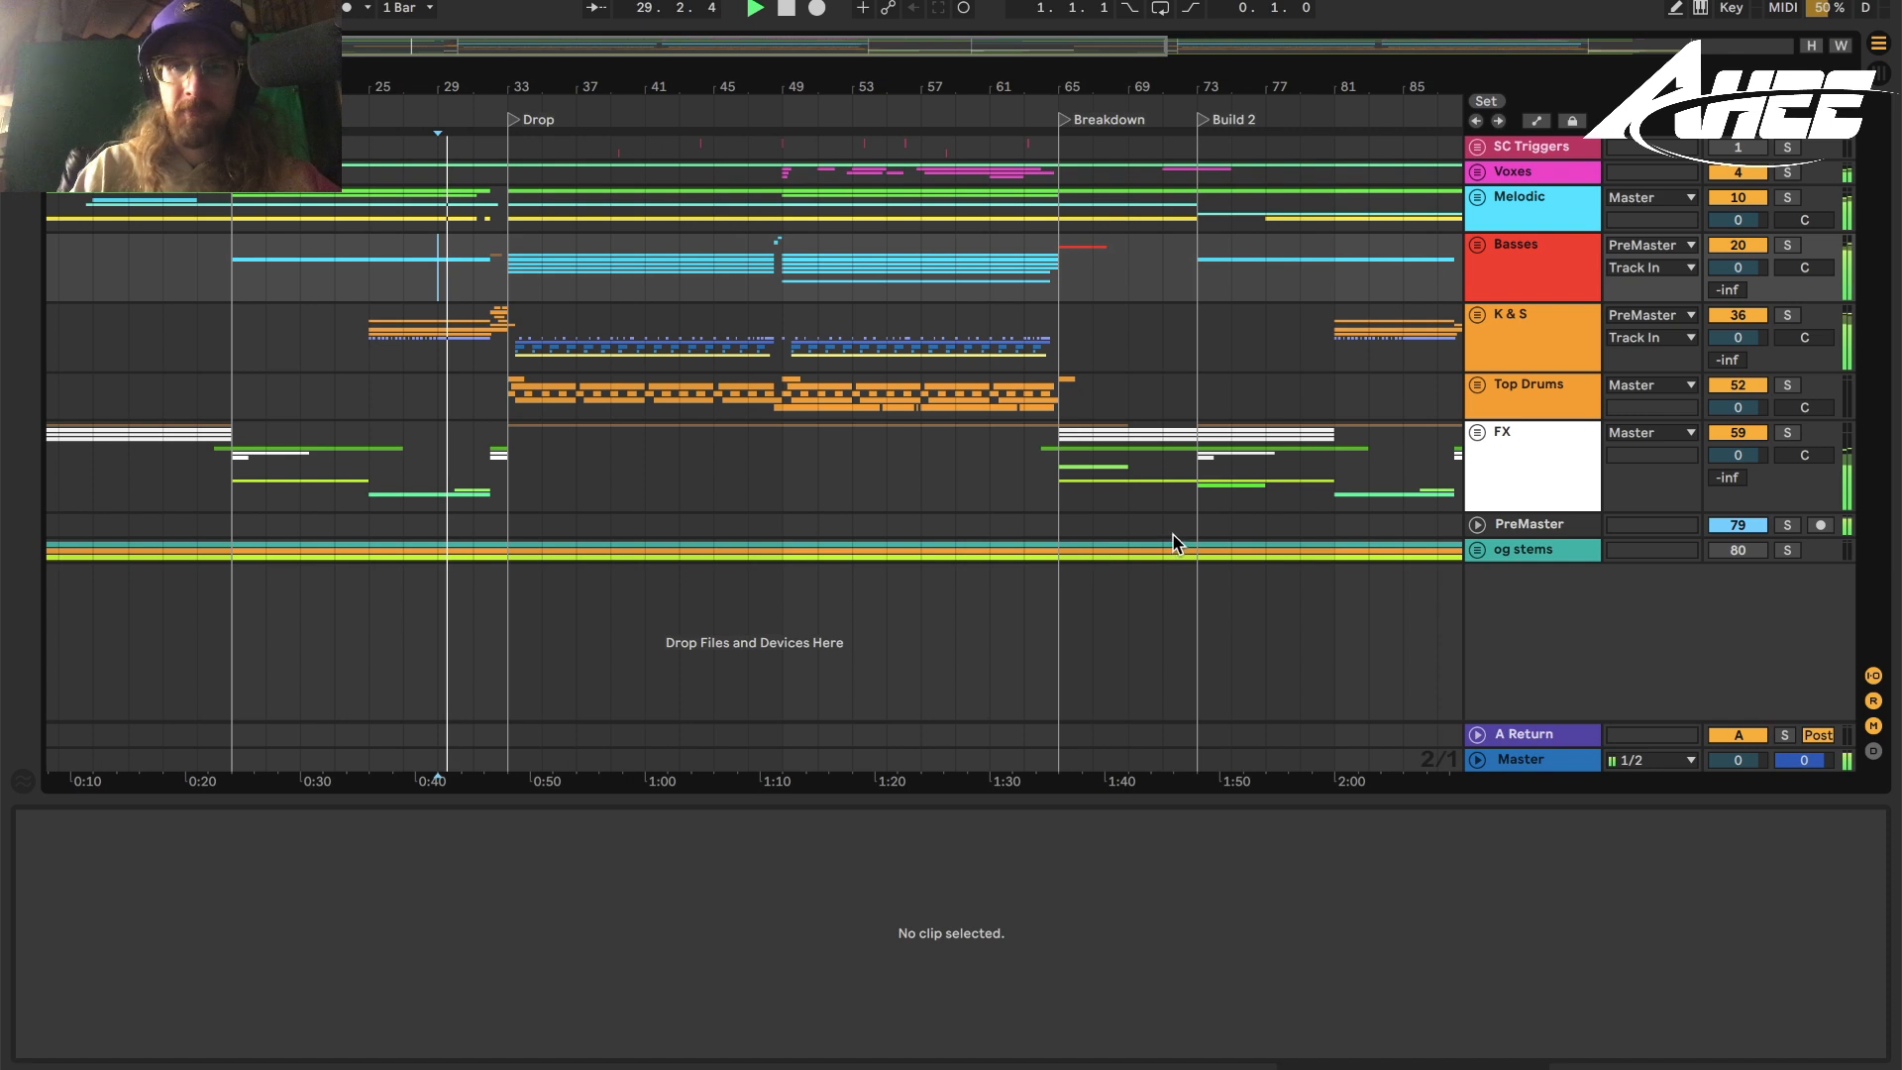
Show the Master's devices and examine its Ozone 9 Imager, Pro-L 2 and SPAN Plus during the Drop.
{"action": "left_click", "coordinate": [1535, 767]}
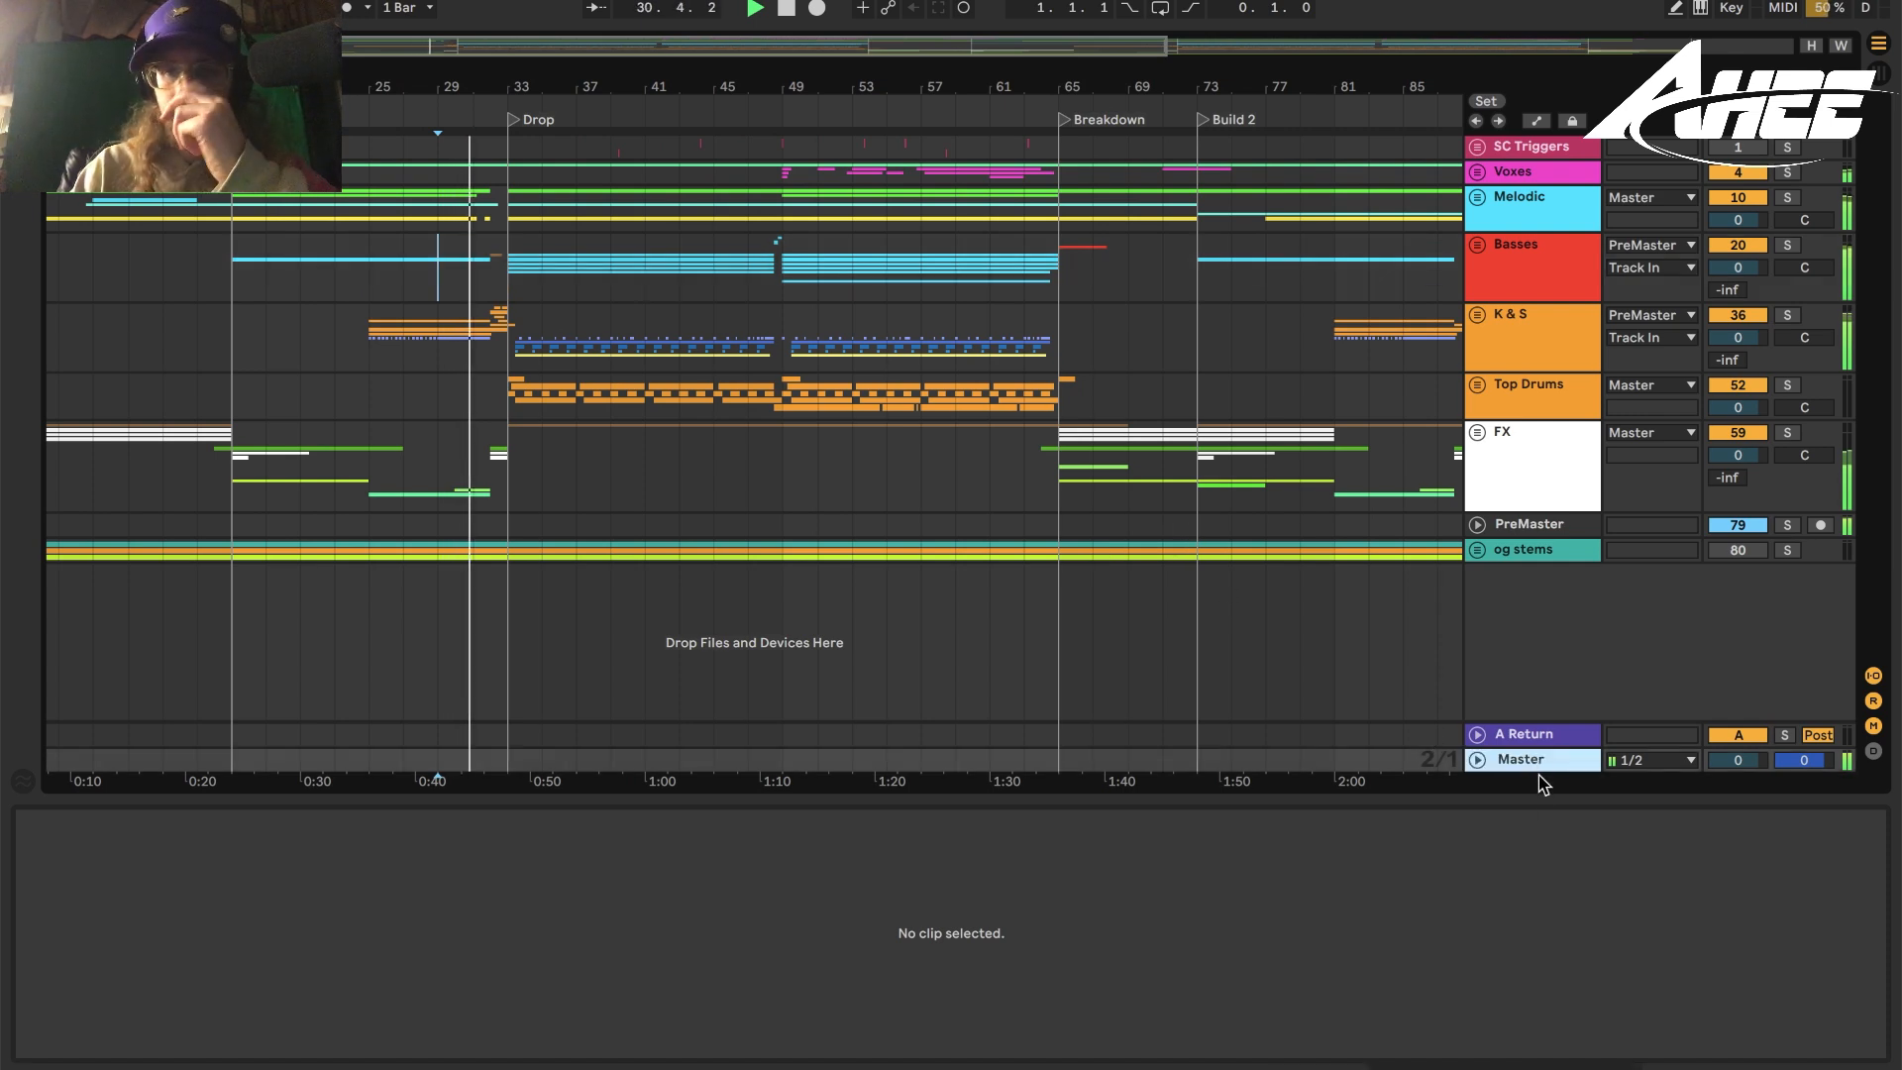
{"action": "left_click", "coordinate": [1684, 1068]}
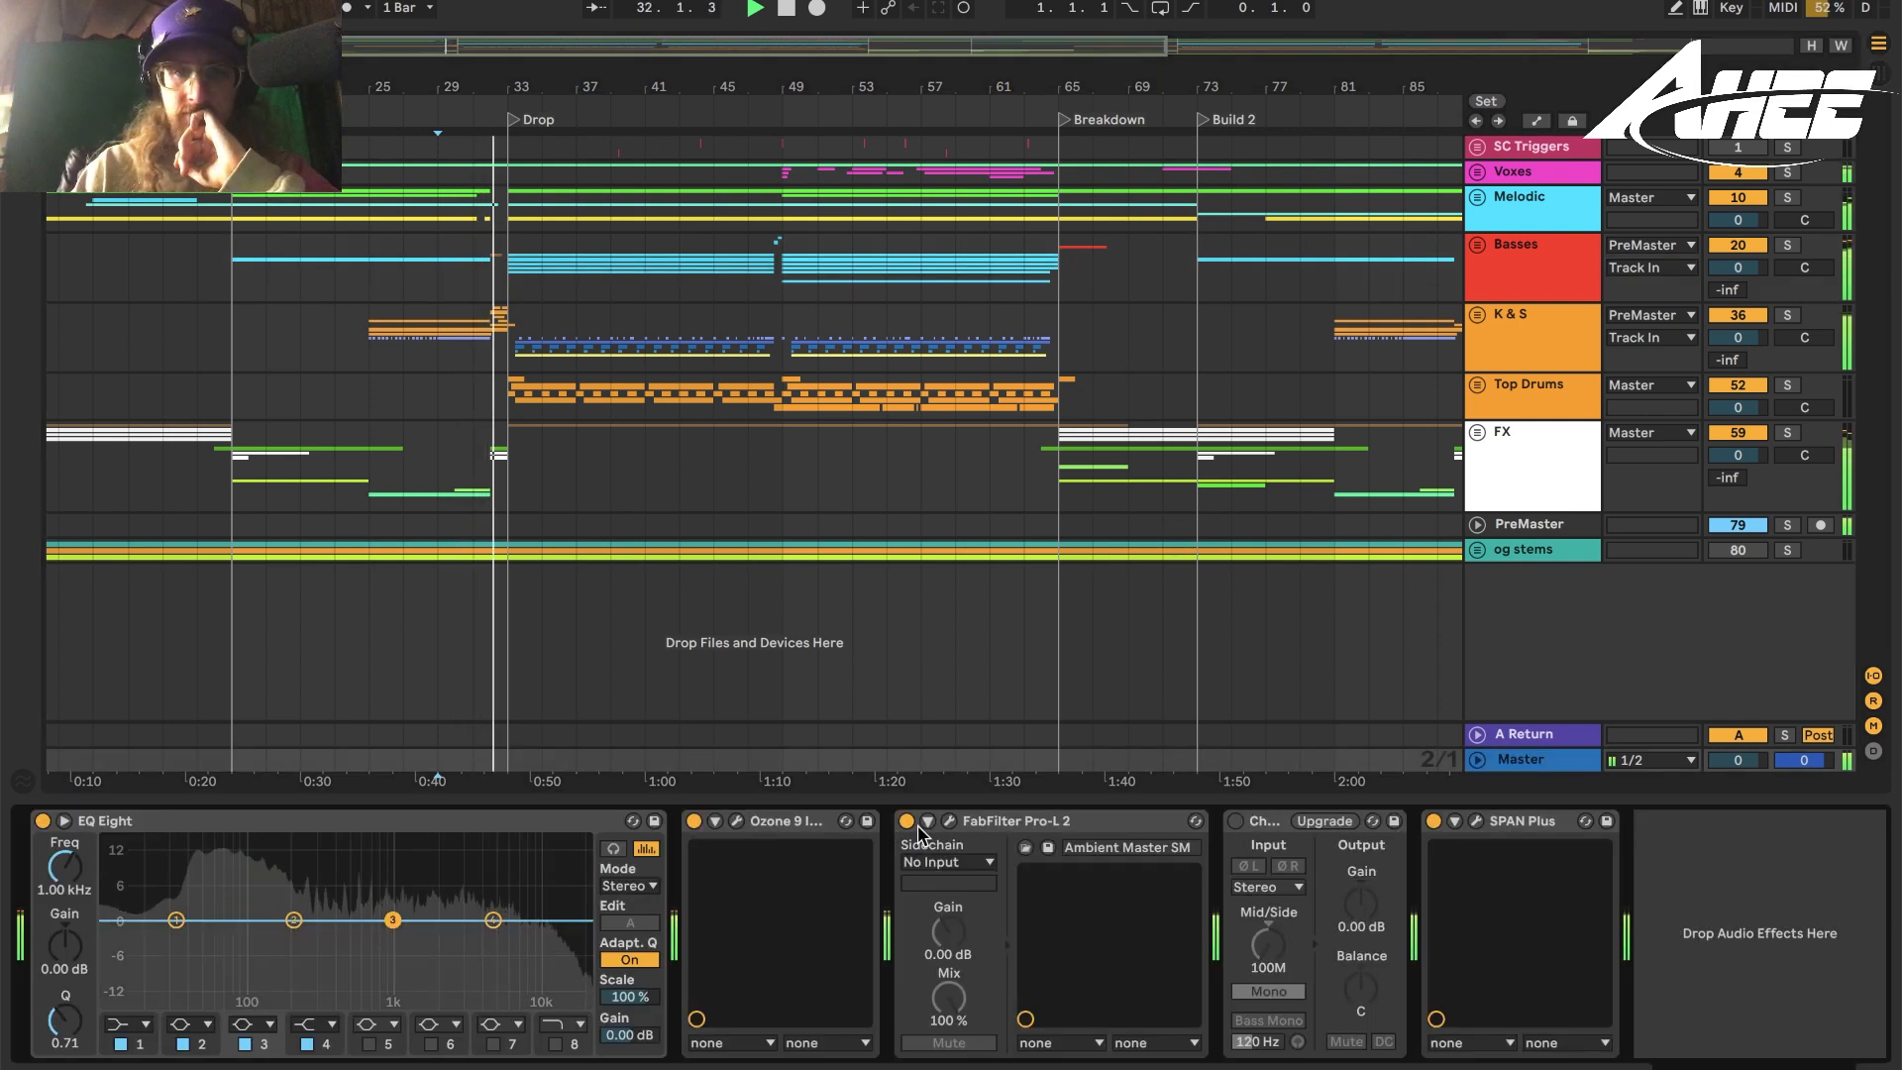
{"action": "left_click", "coordinate": [738, 821]}
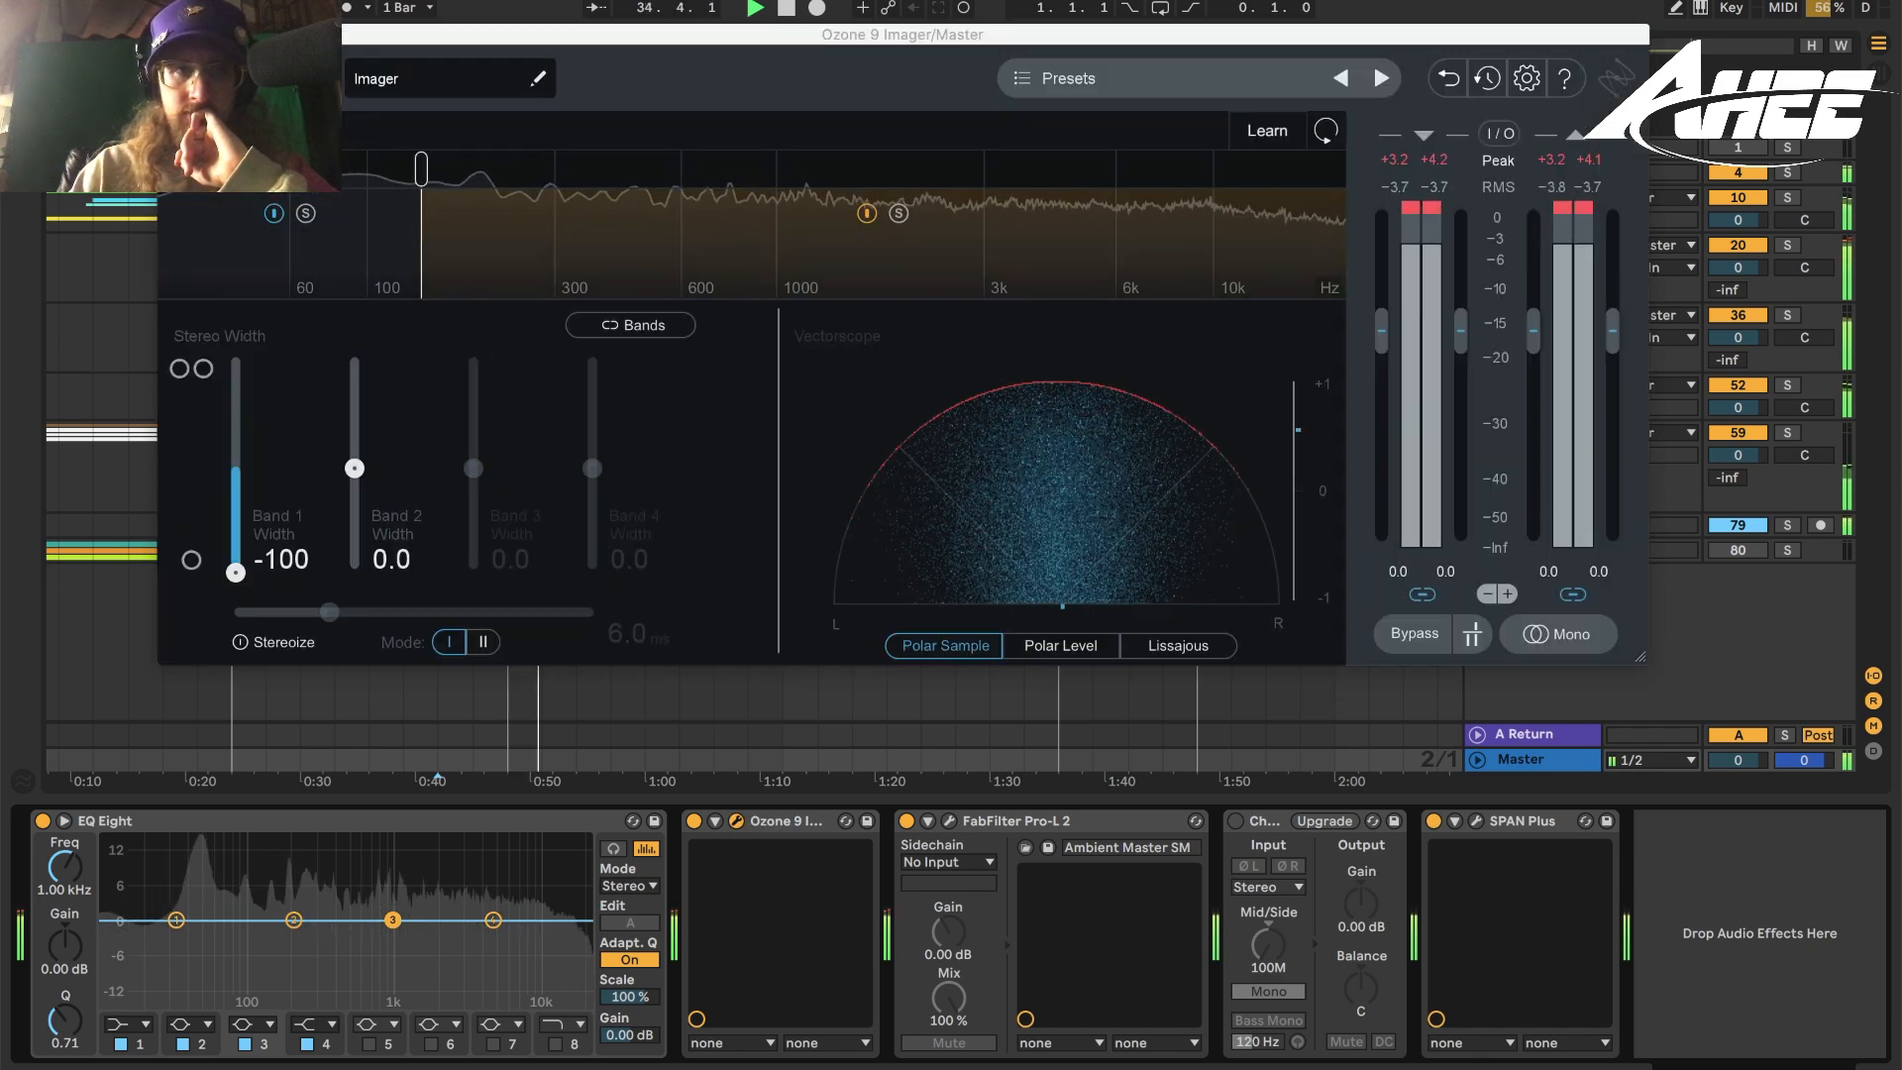
{"action": "left_click", "coordinate": [948, 821]}
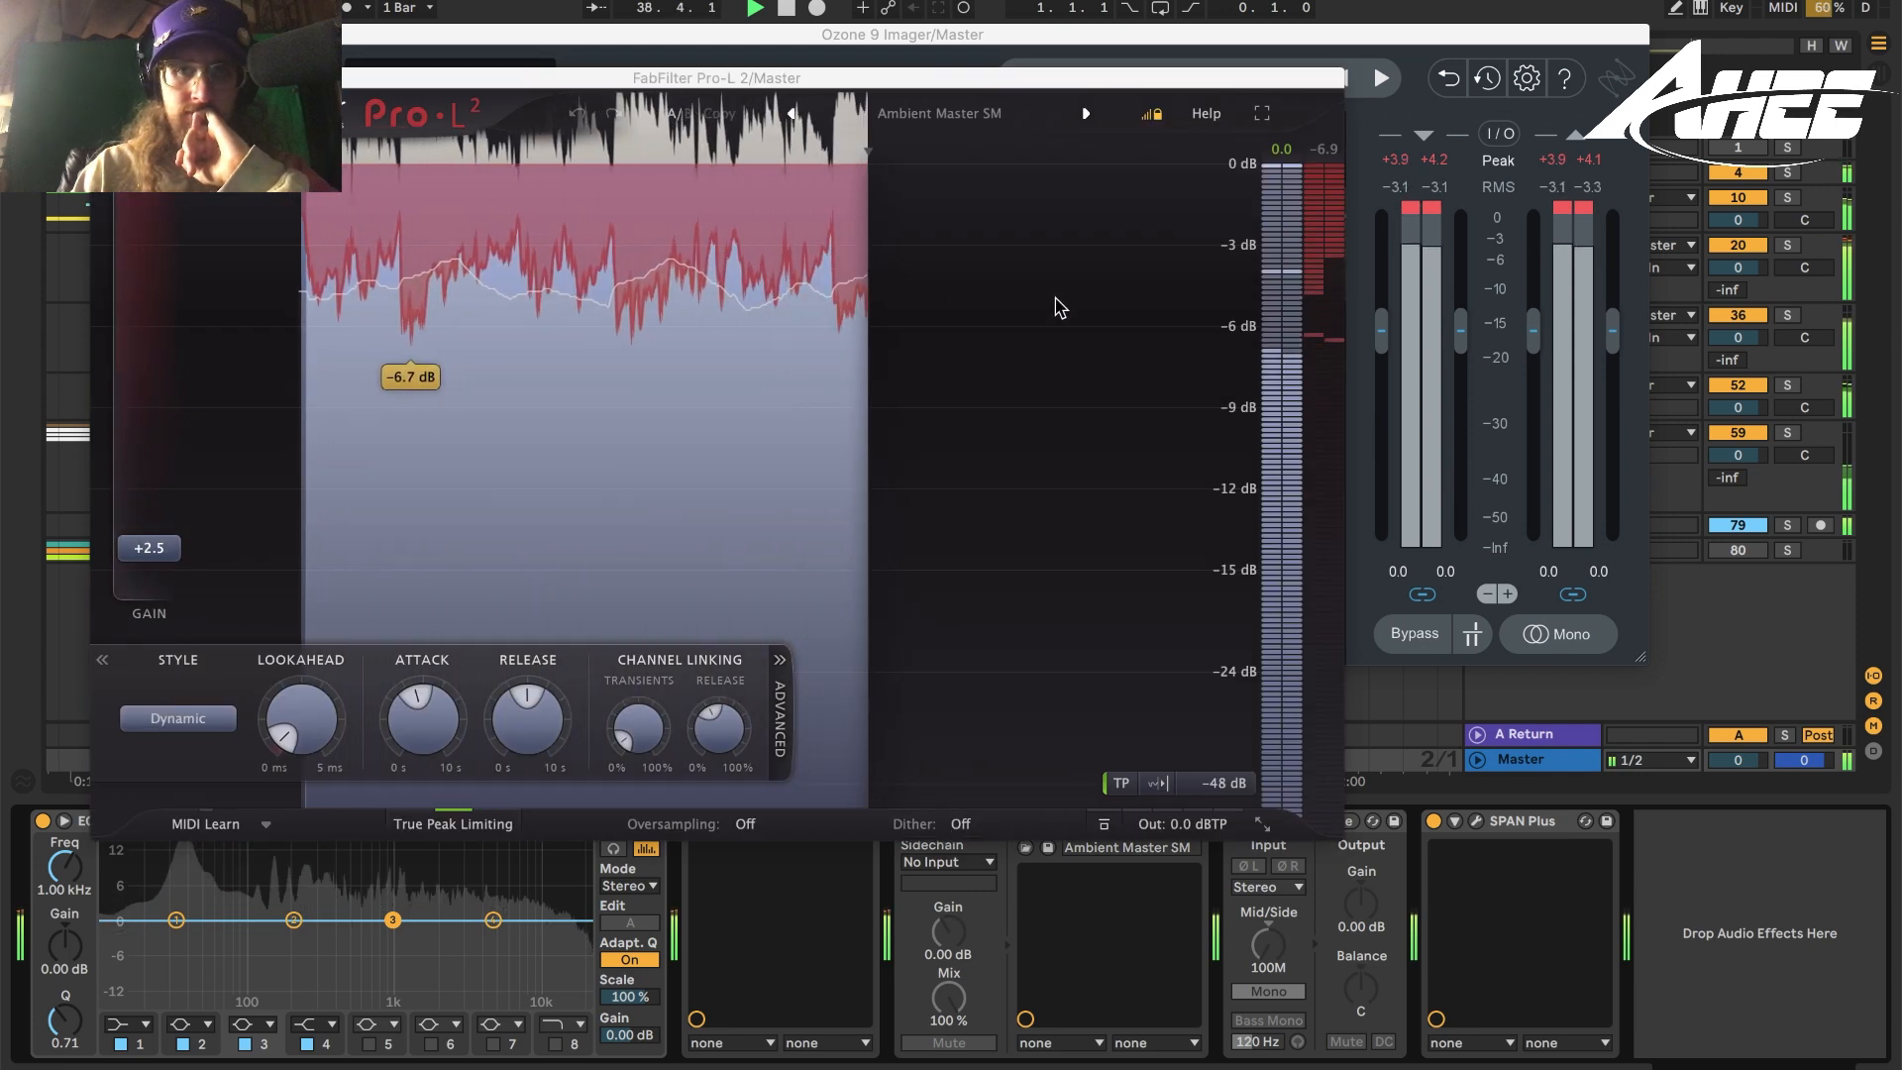
{"action": "left_click", "coordinate": [1476, 822]}
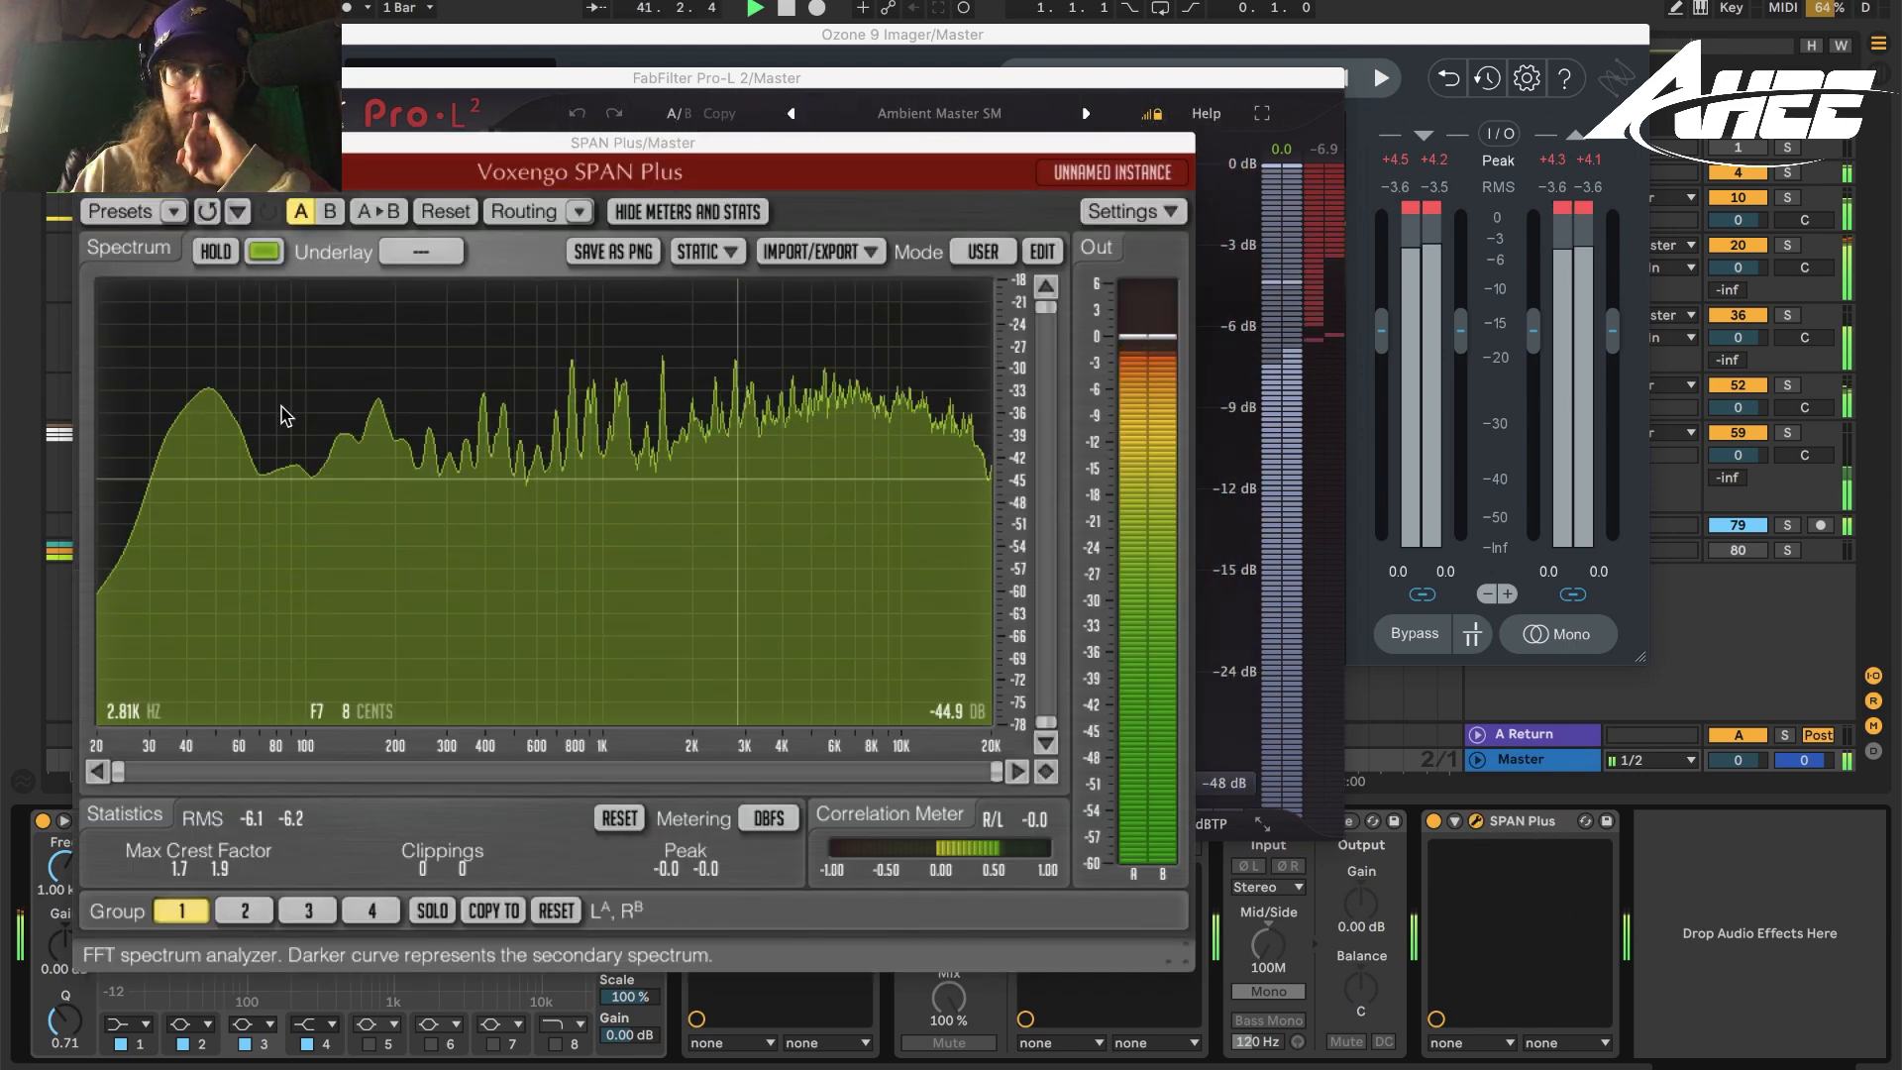
Close the Master's Pro-L 2 and Imager windows, hold the SPAN Plus spectrum and shift its window out of the way.
{"action": "left_click", "coordinate": [99, 77]}
{"action": "left_click", "coordinate": [168, 35]}
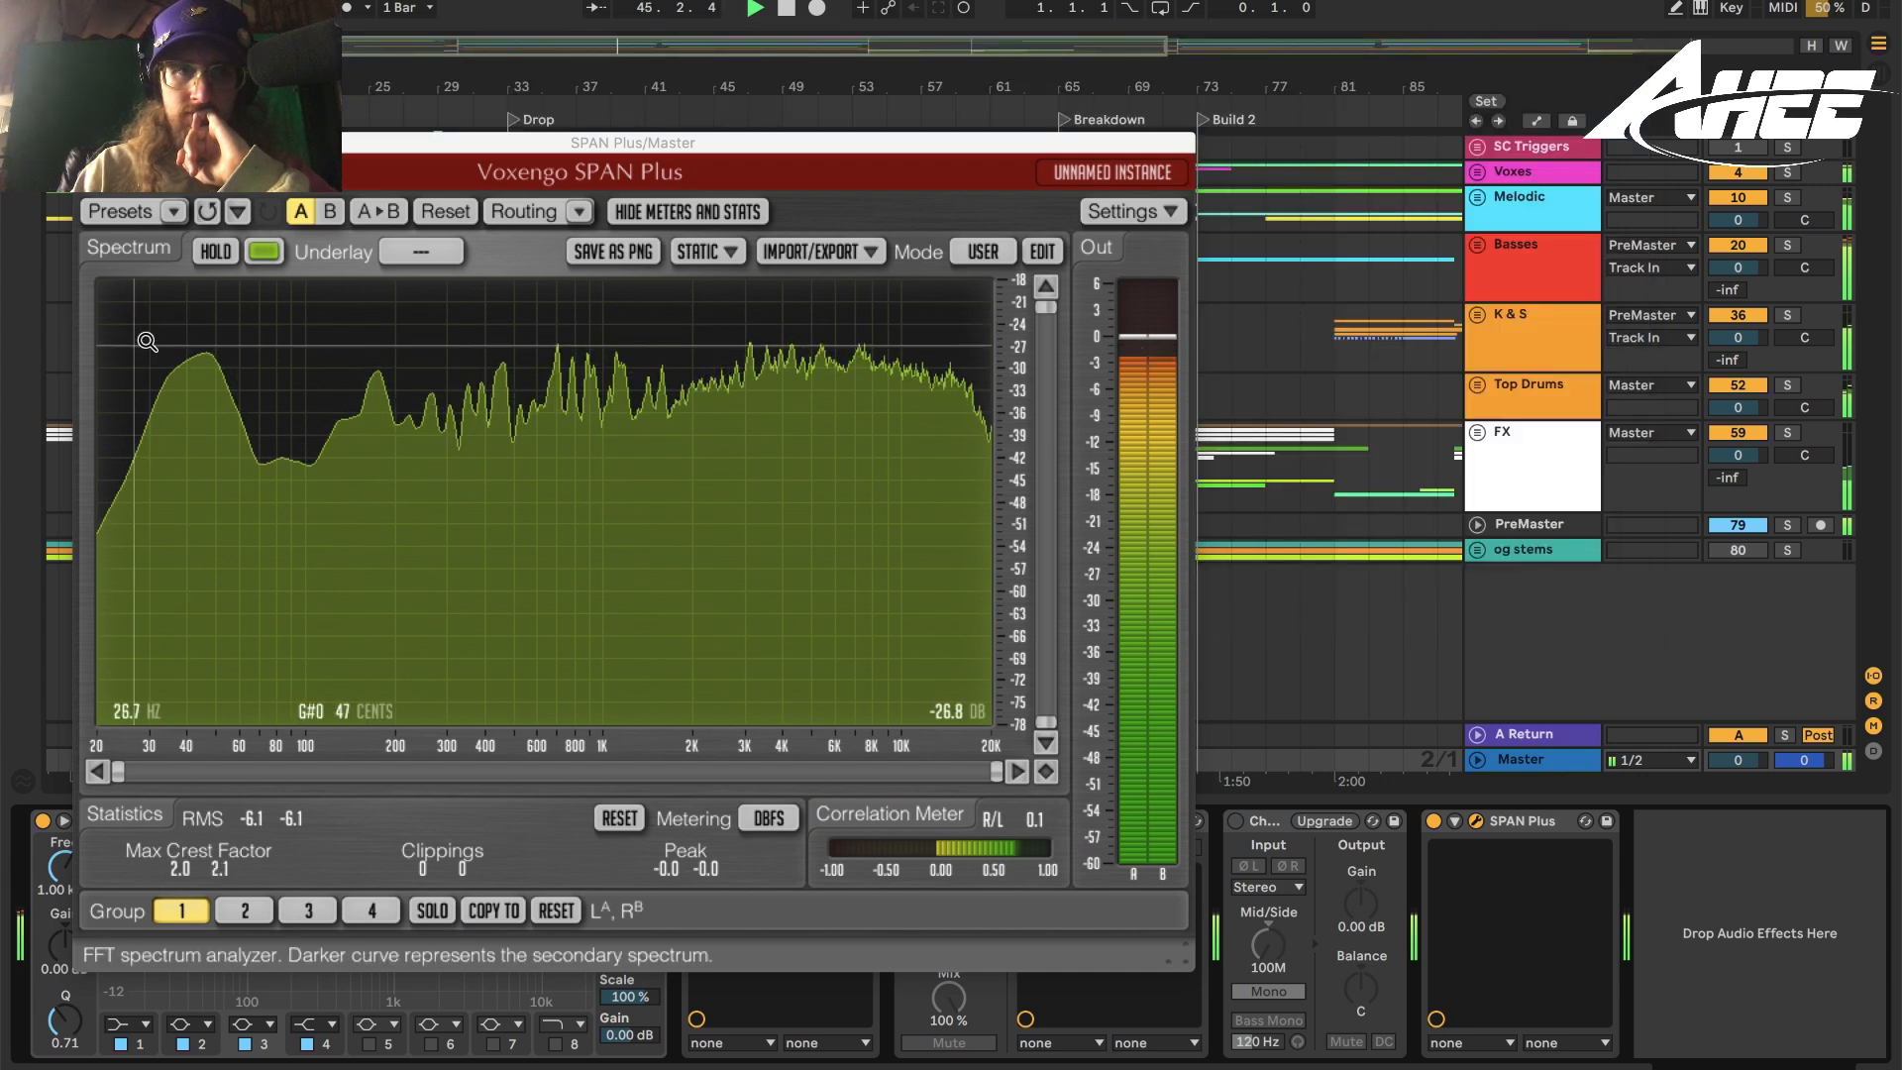
{"action": "left_click", "coordinate": [214, 254]}
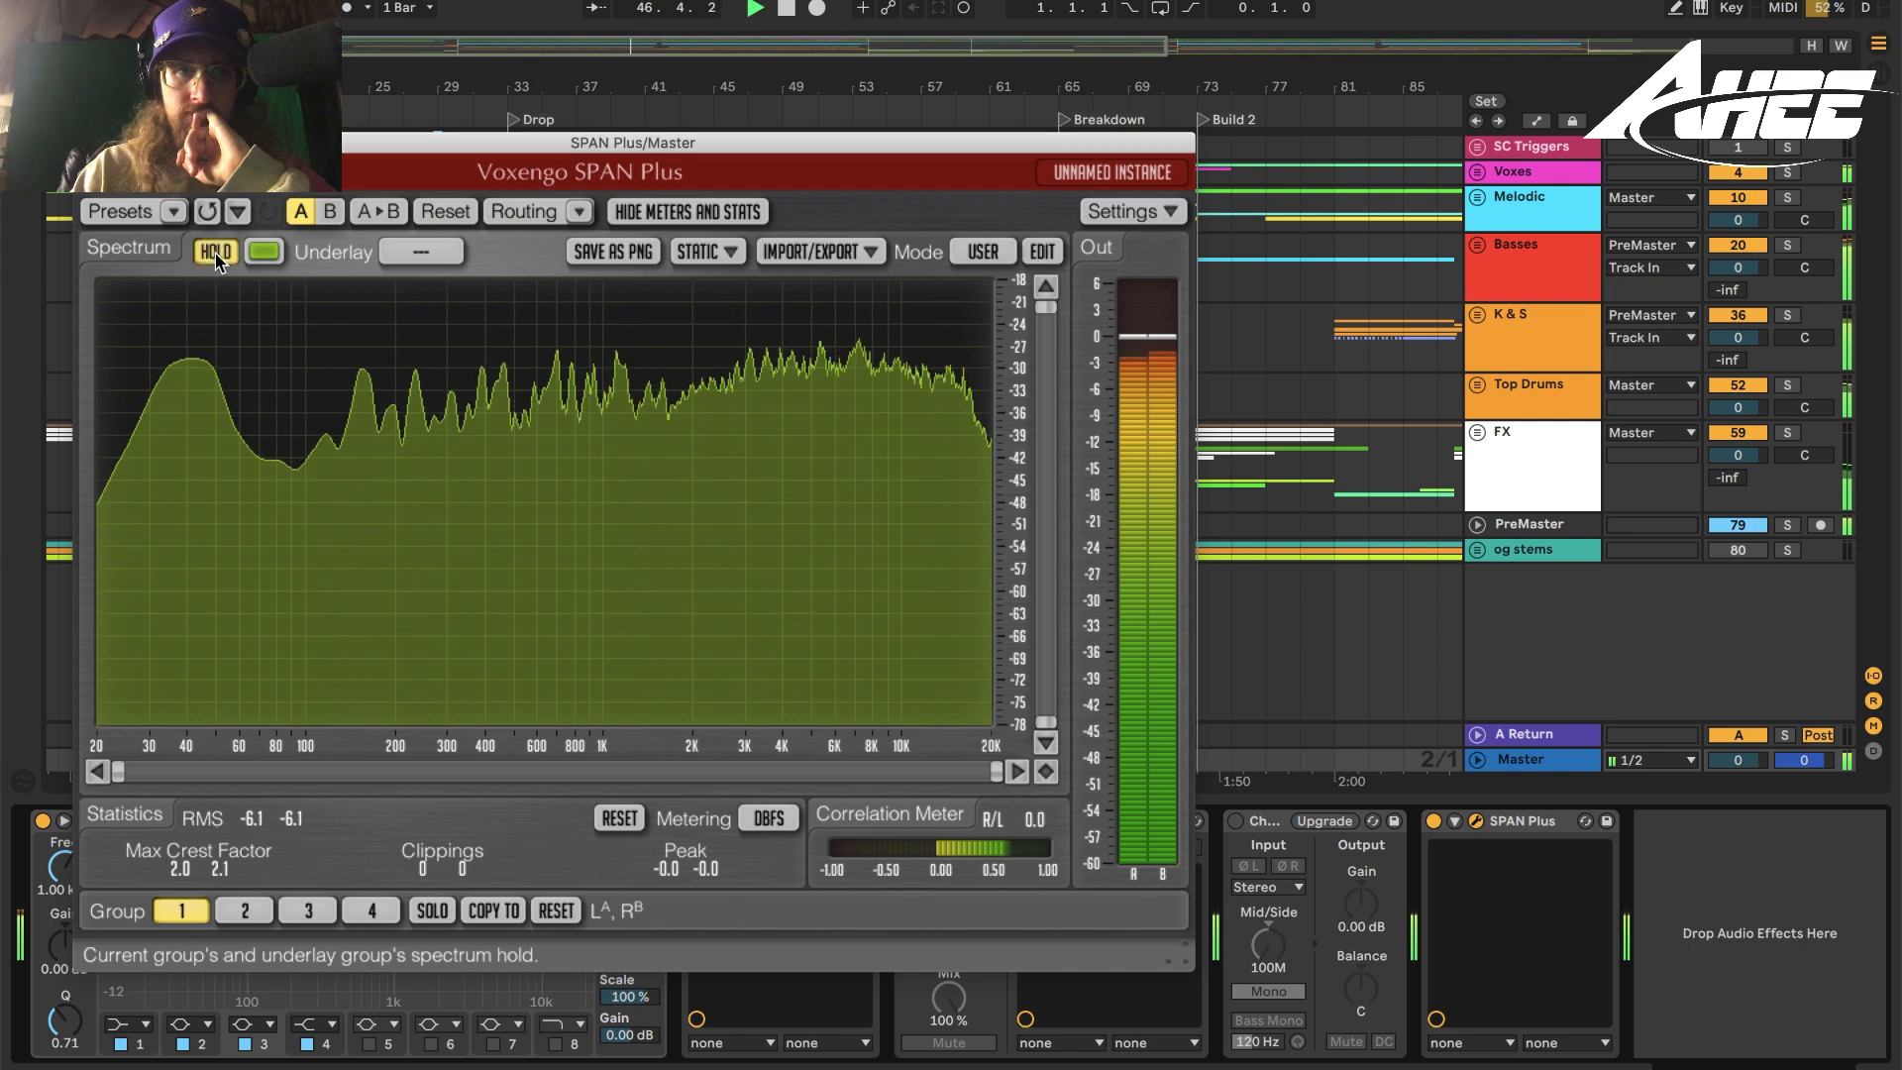
{"action": "left_click_drag", "start_coordinate": [238, 150], "coordinate": [262, 584]}
Examine the Pro-L 2 limiters on the Basses and Melodic groups while the Drop plays.
{"action": "left_click", "coordinate": [1506, 259]}
{"action": "left_click", "coordinate": [736, 828]}
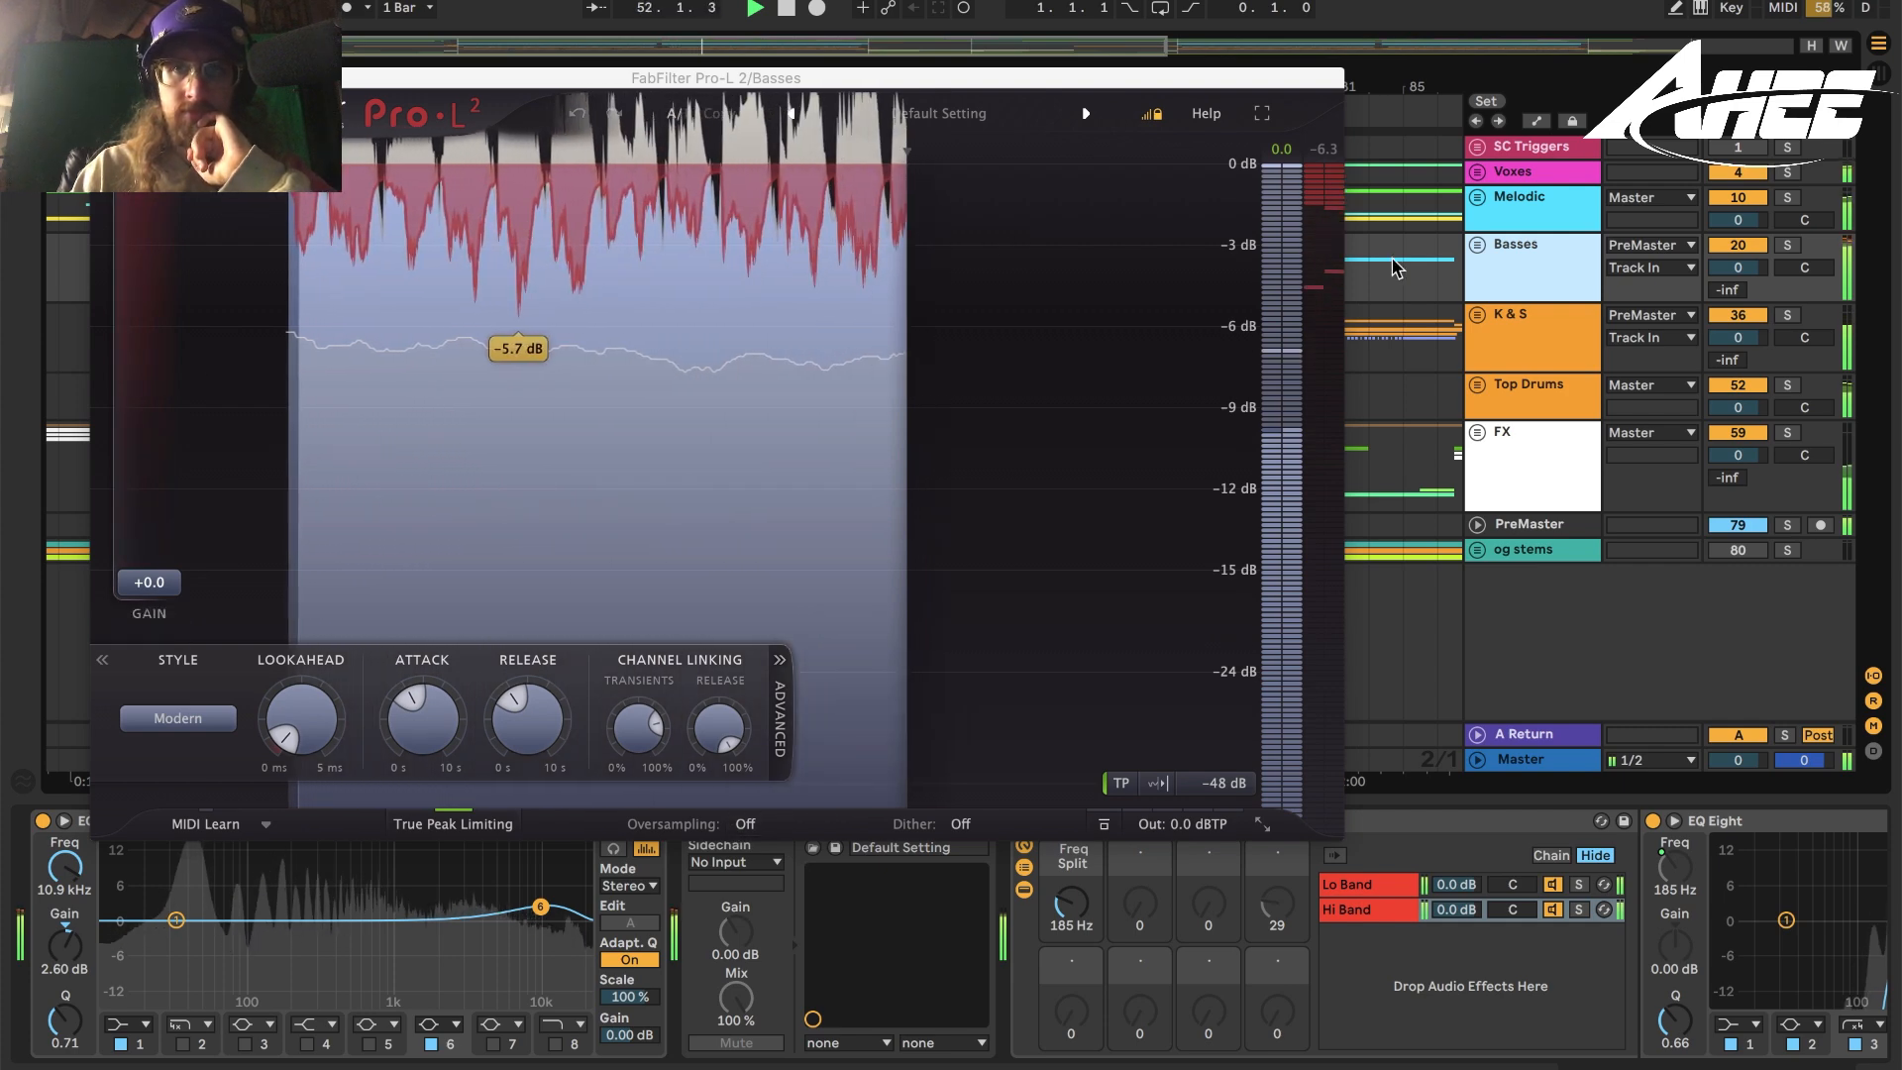
{"action": "left_click", "coordinate": [1530, 206]}
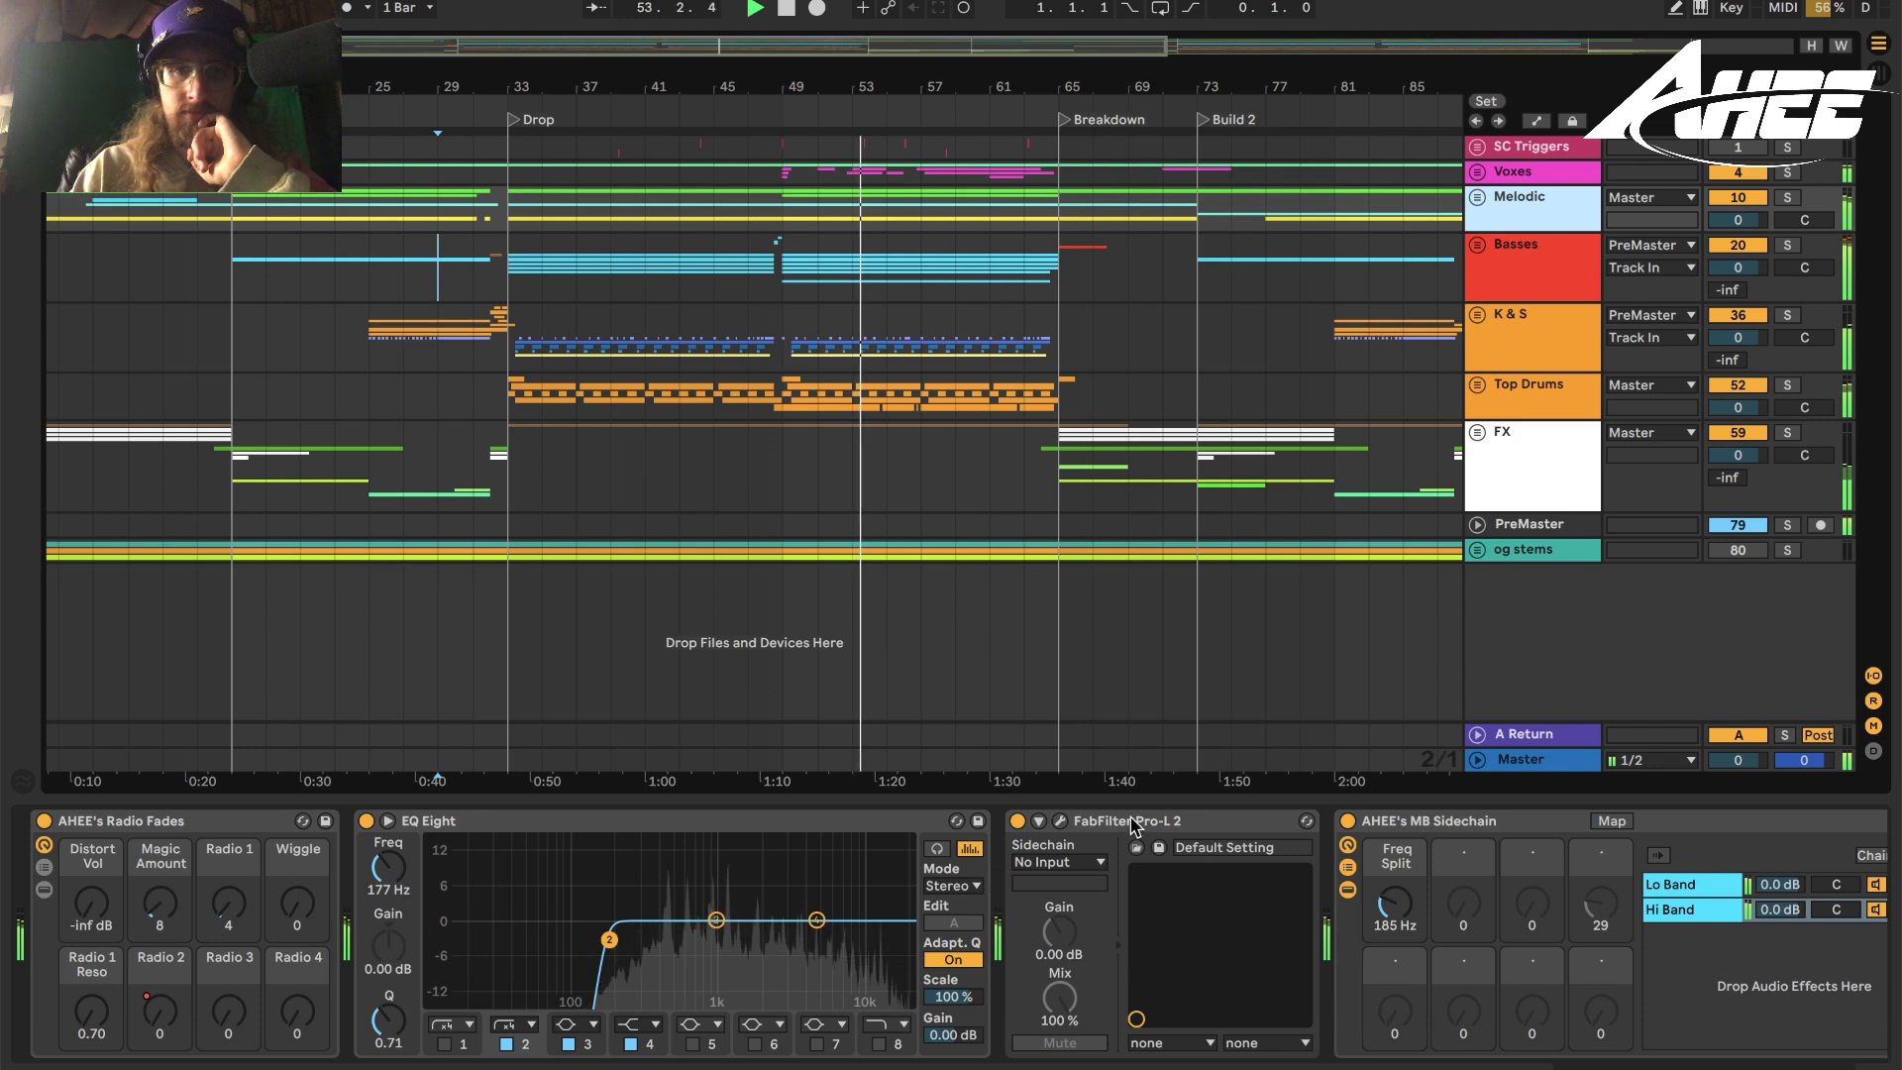
{"action": "left_click", "coordinate": [1060, 821]}
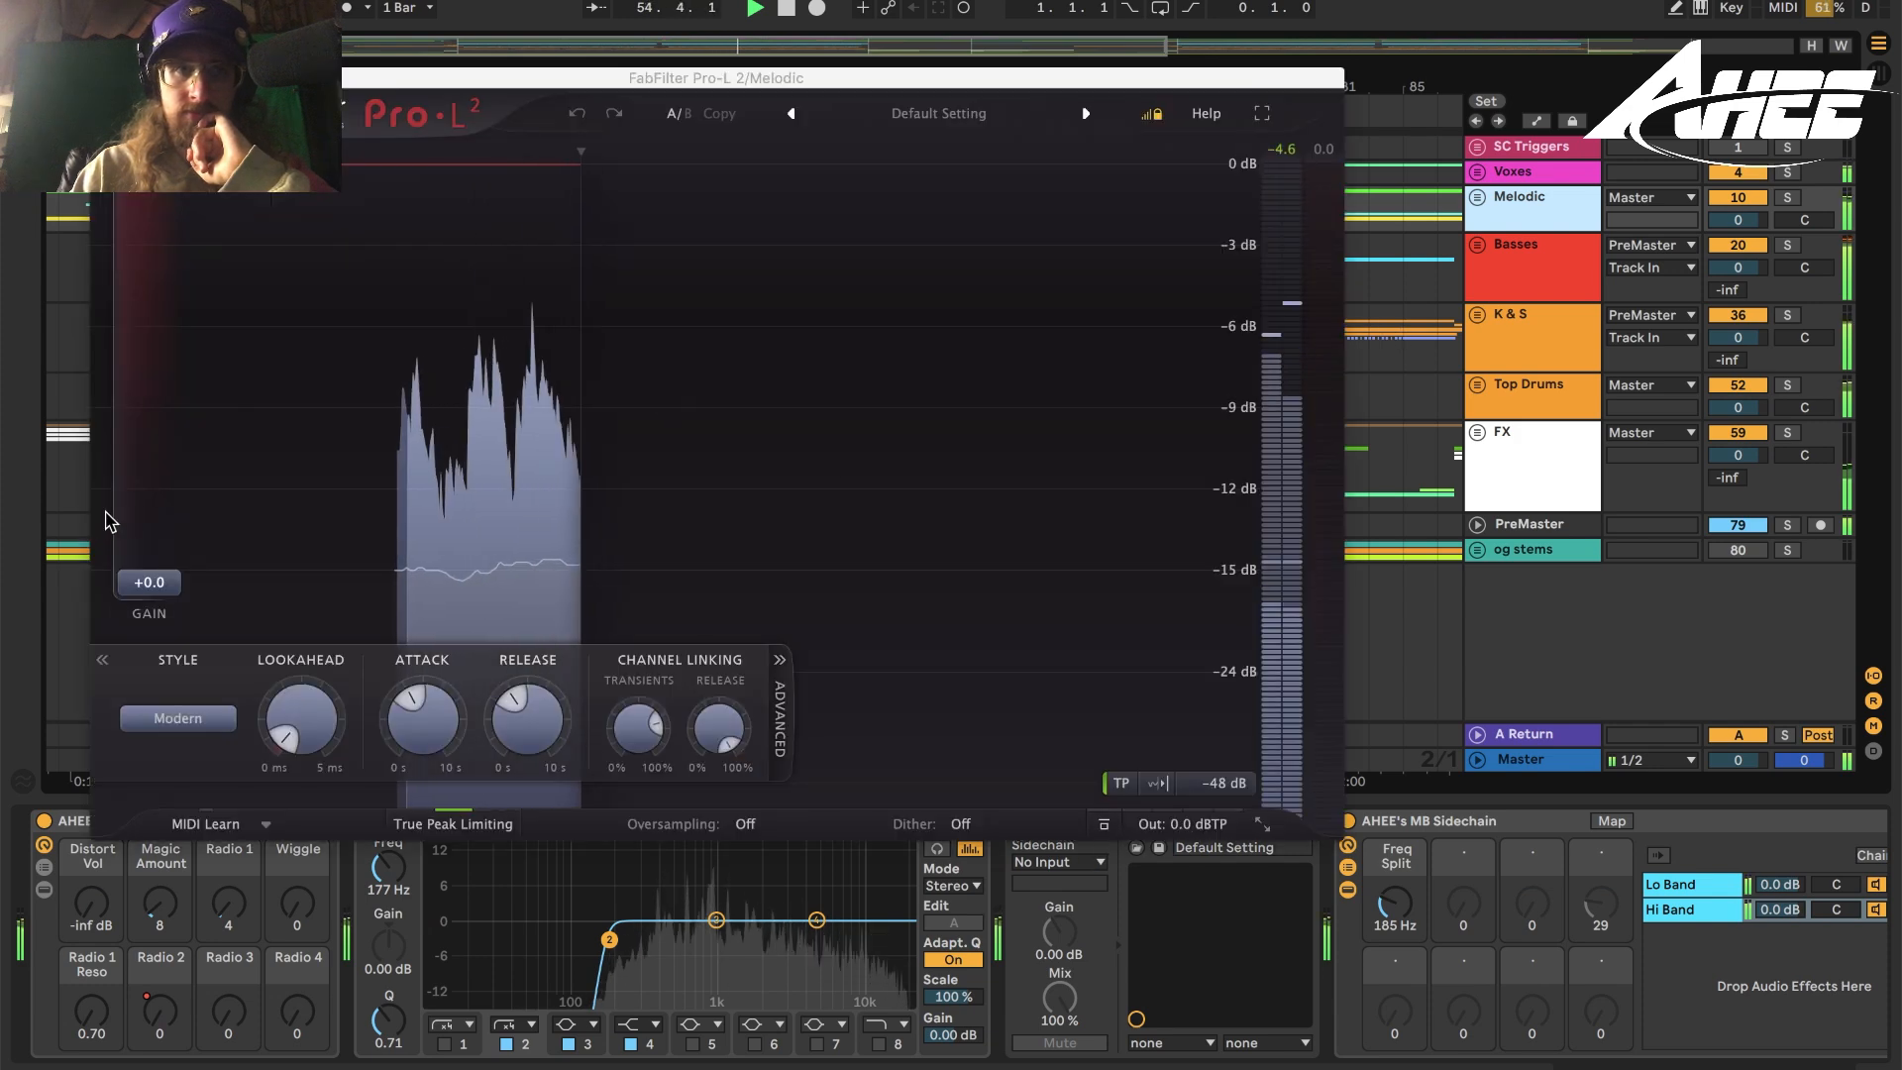
Examine the Pro-L 2 limiters on K & S and Top Drums, show the FX group's devices and stop playback.
{"action": "left_click", "coordinate": [1553, 335]}
{"action": "left_click", "coordinate": [1060, 823]}
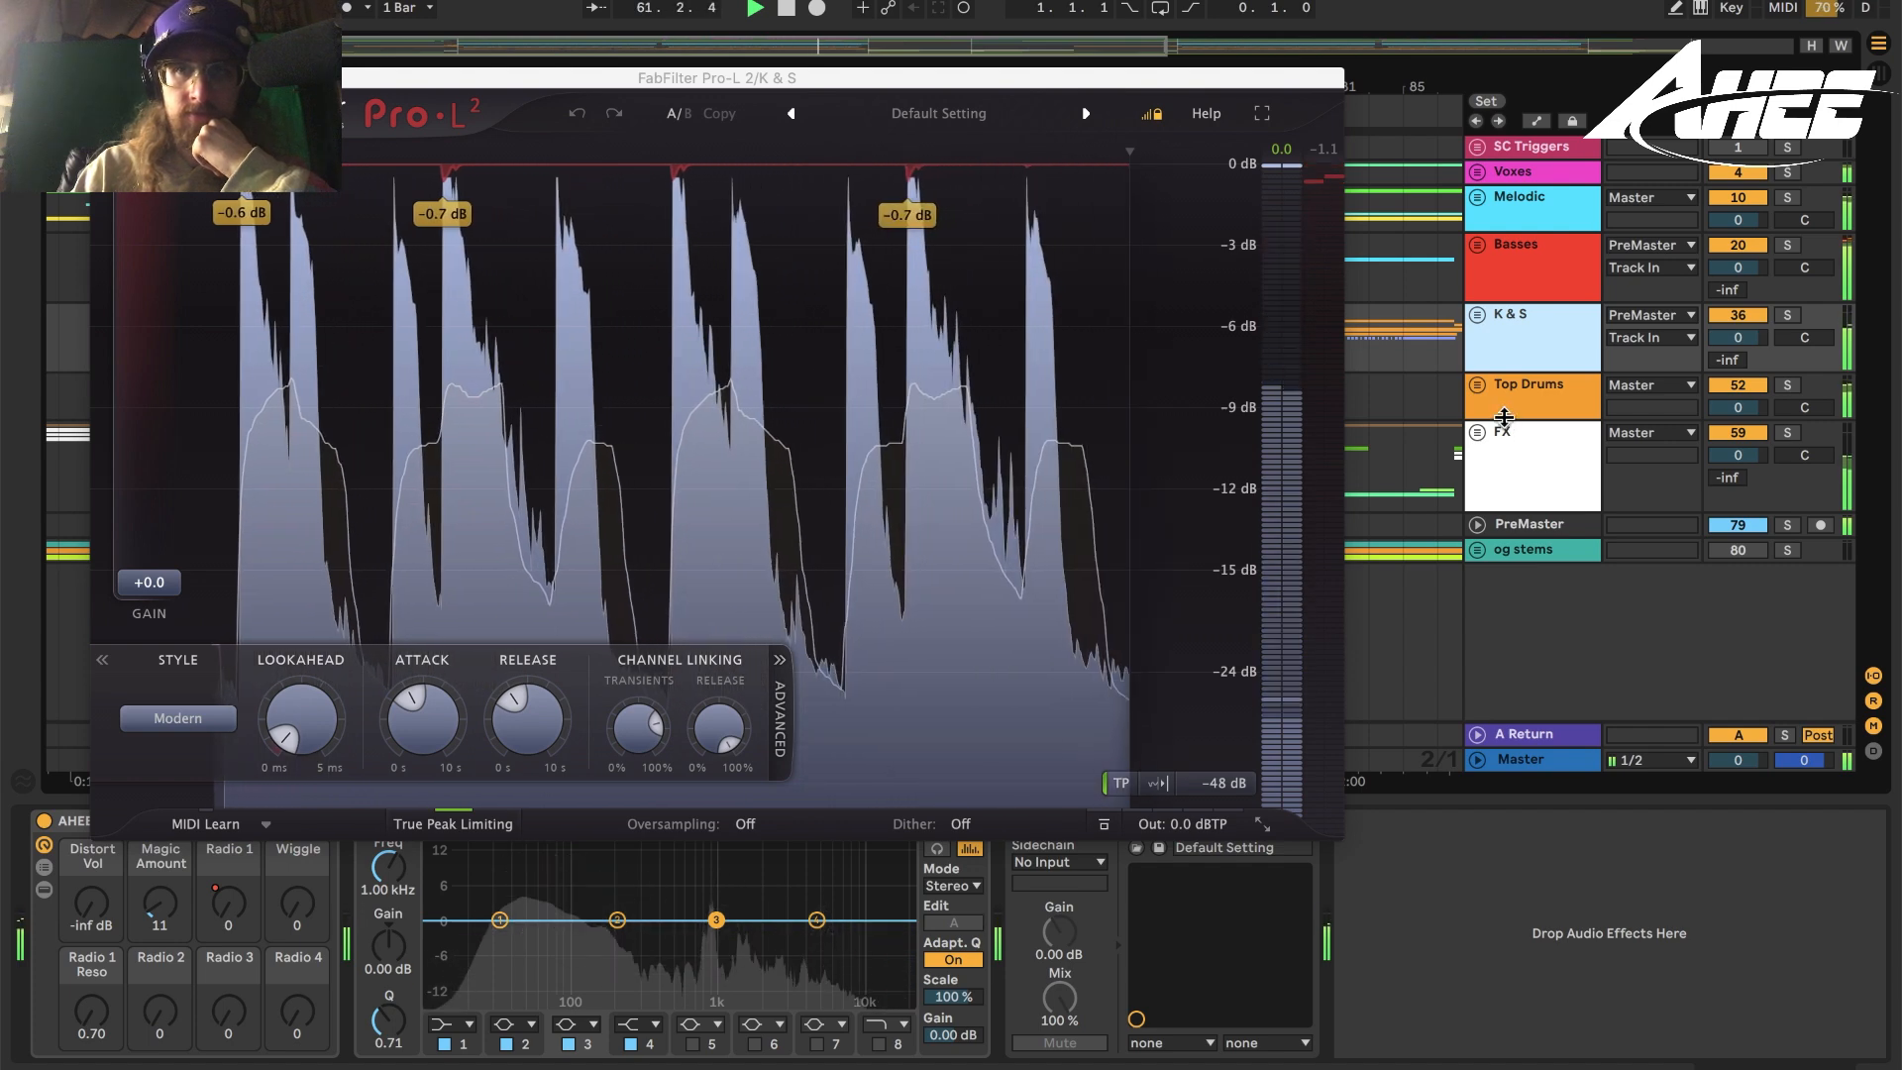
{"action": "left_click", "coordinate": [1501, 402]}
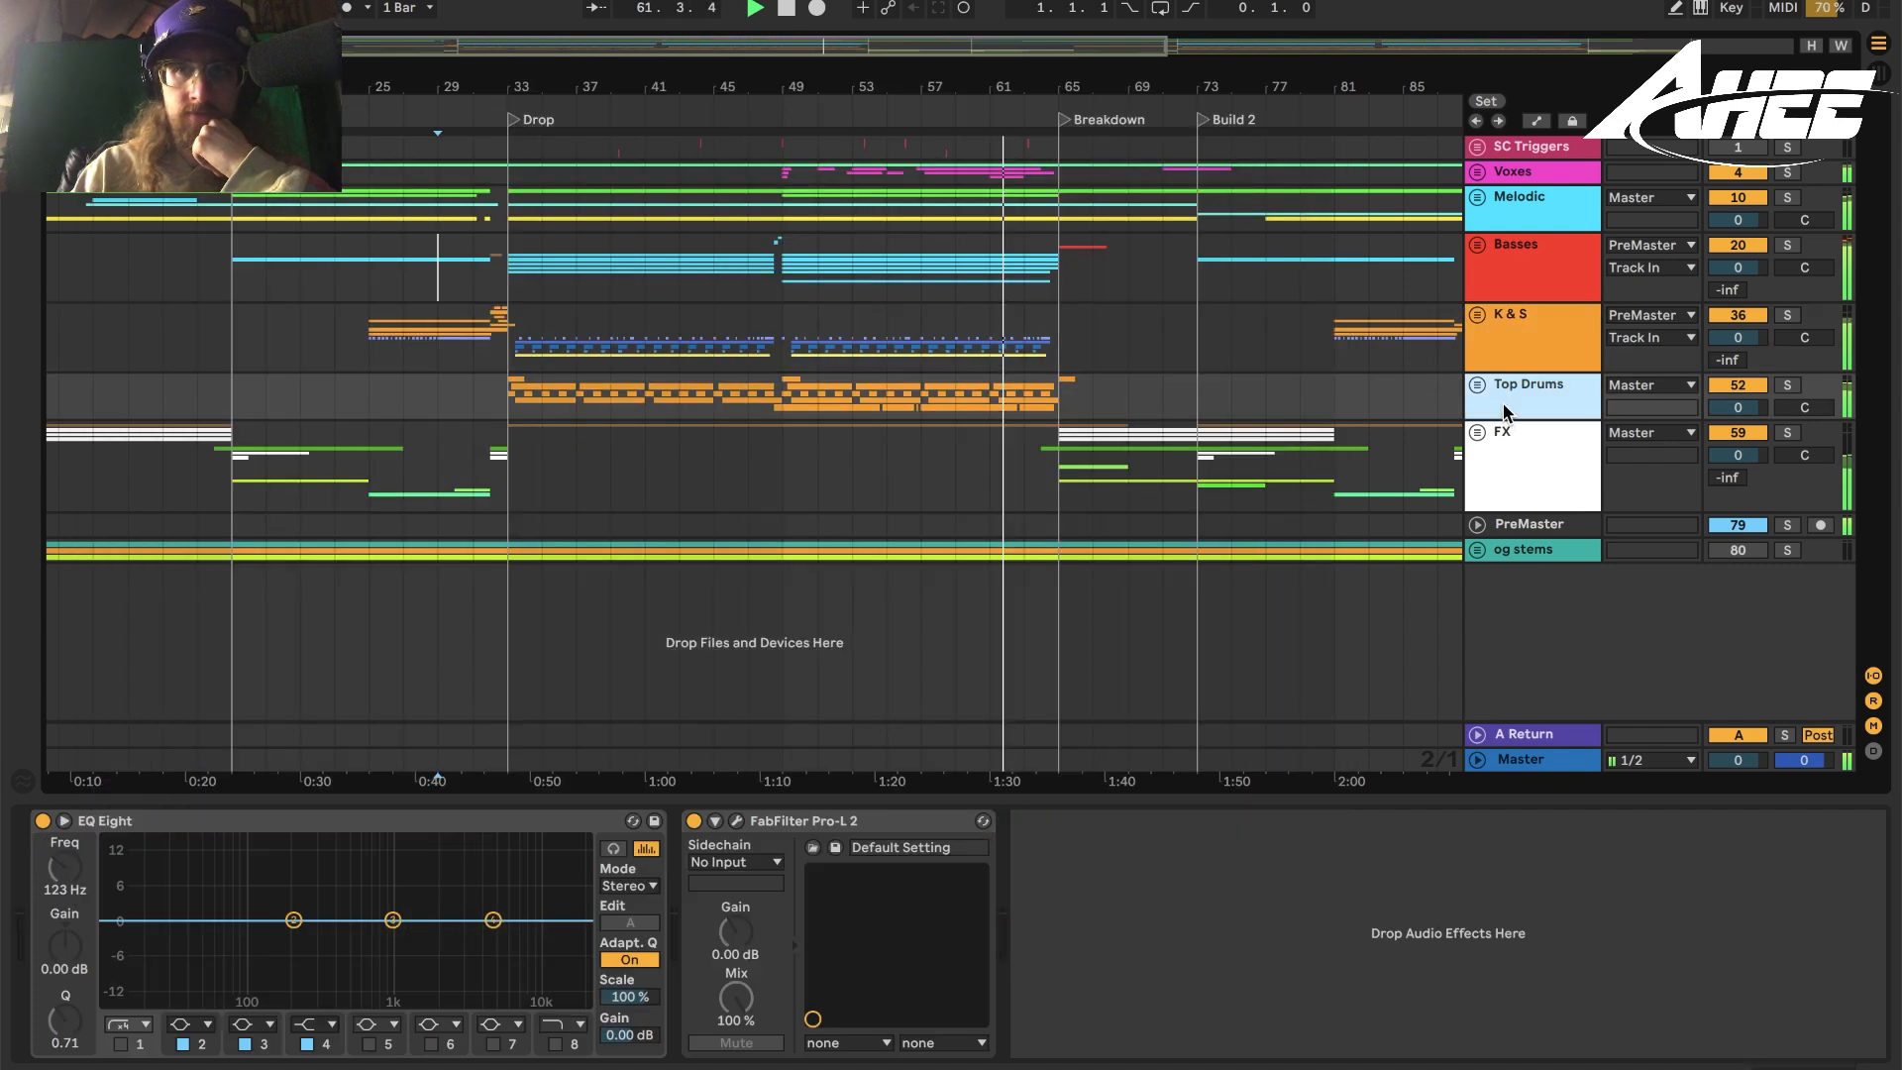
{"action": "left_click", "coordinate": [734, 822]}
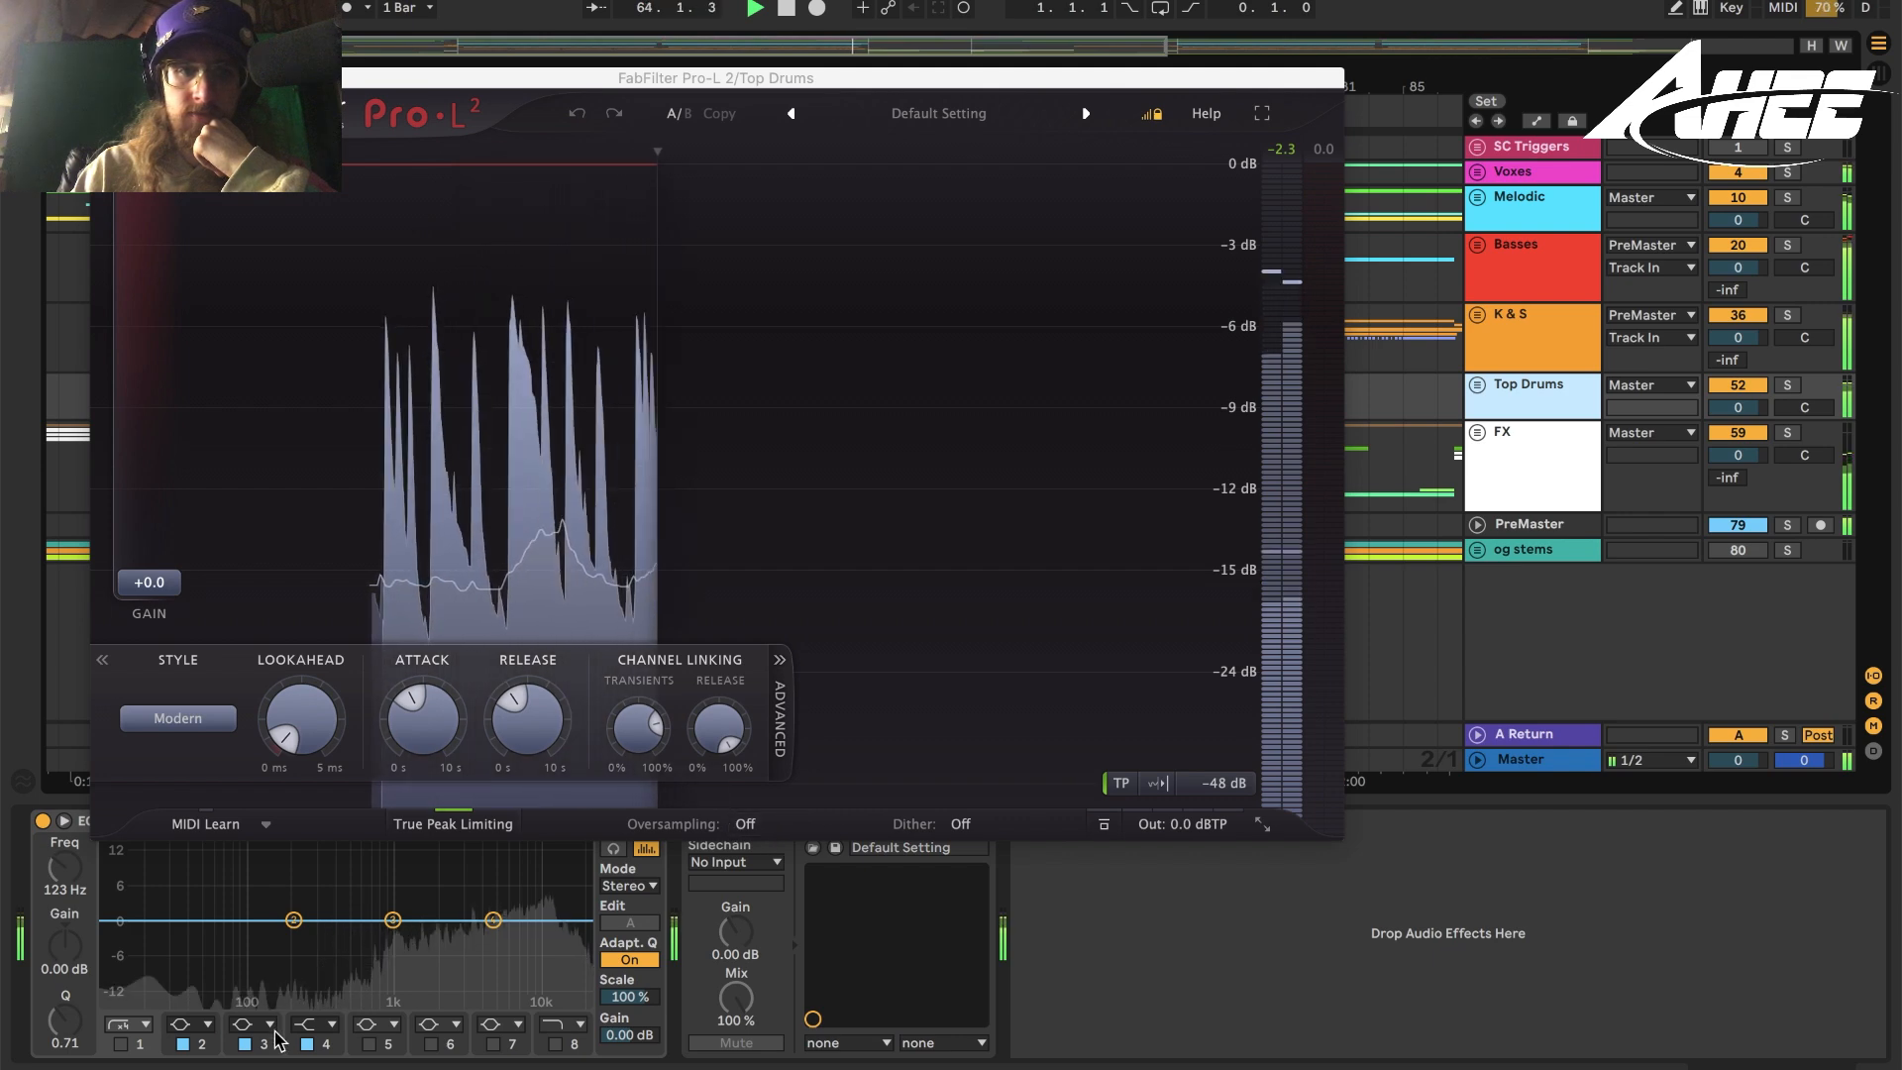
{"action": "left_click", "coordinate": [1516, 475]}
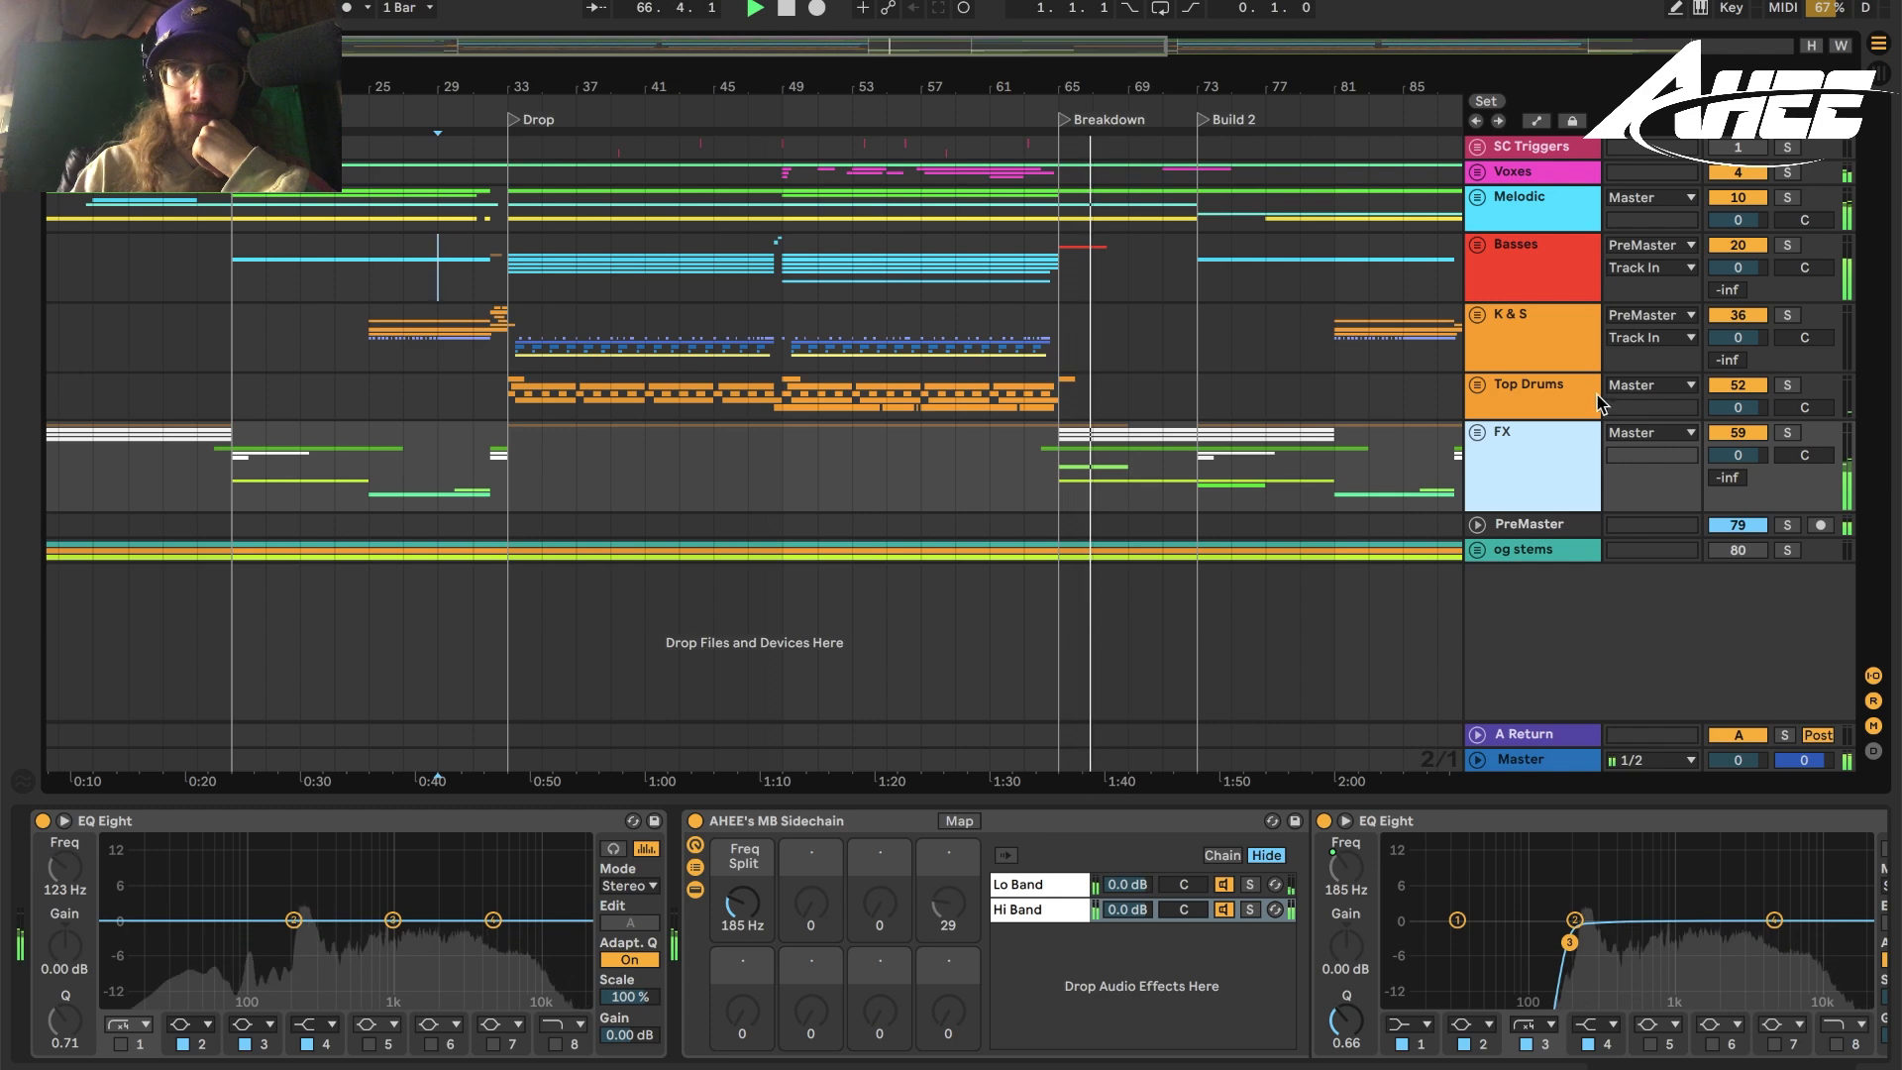
{"action": "key", "text": "space"}
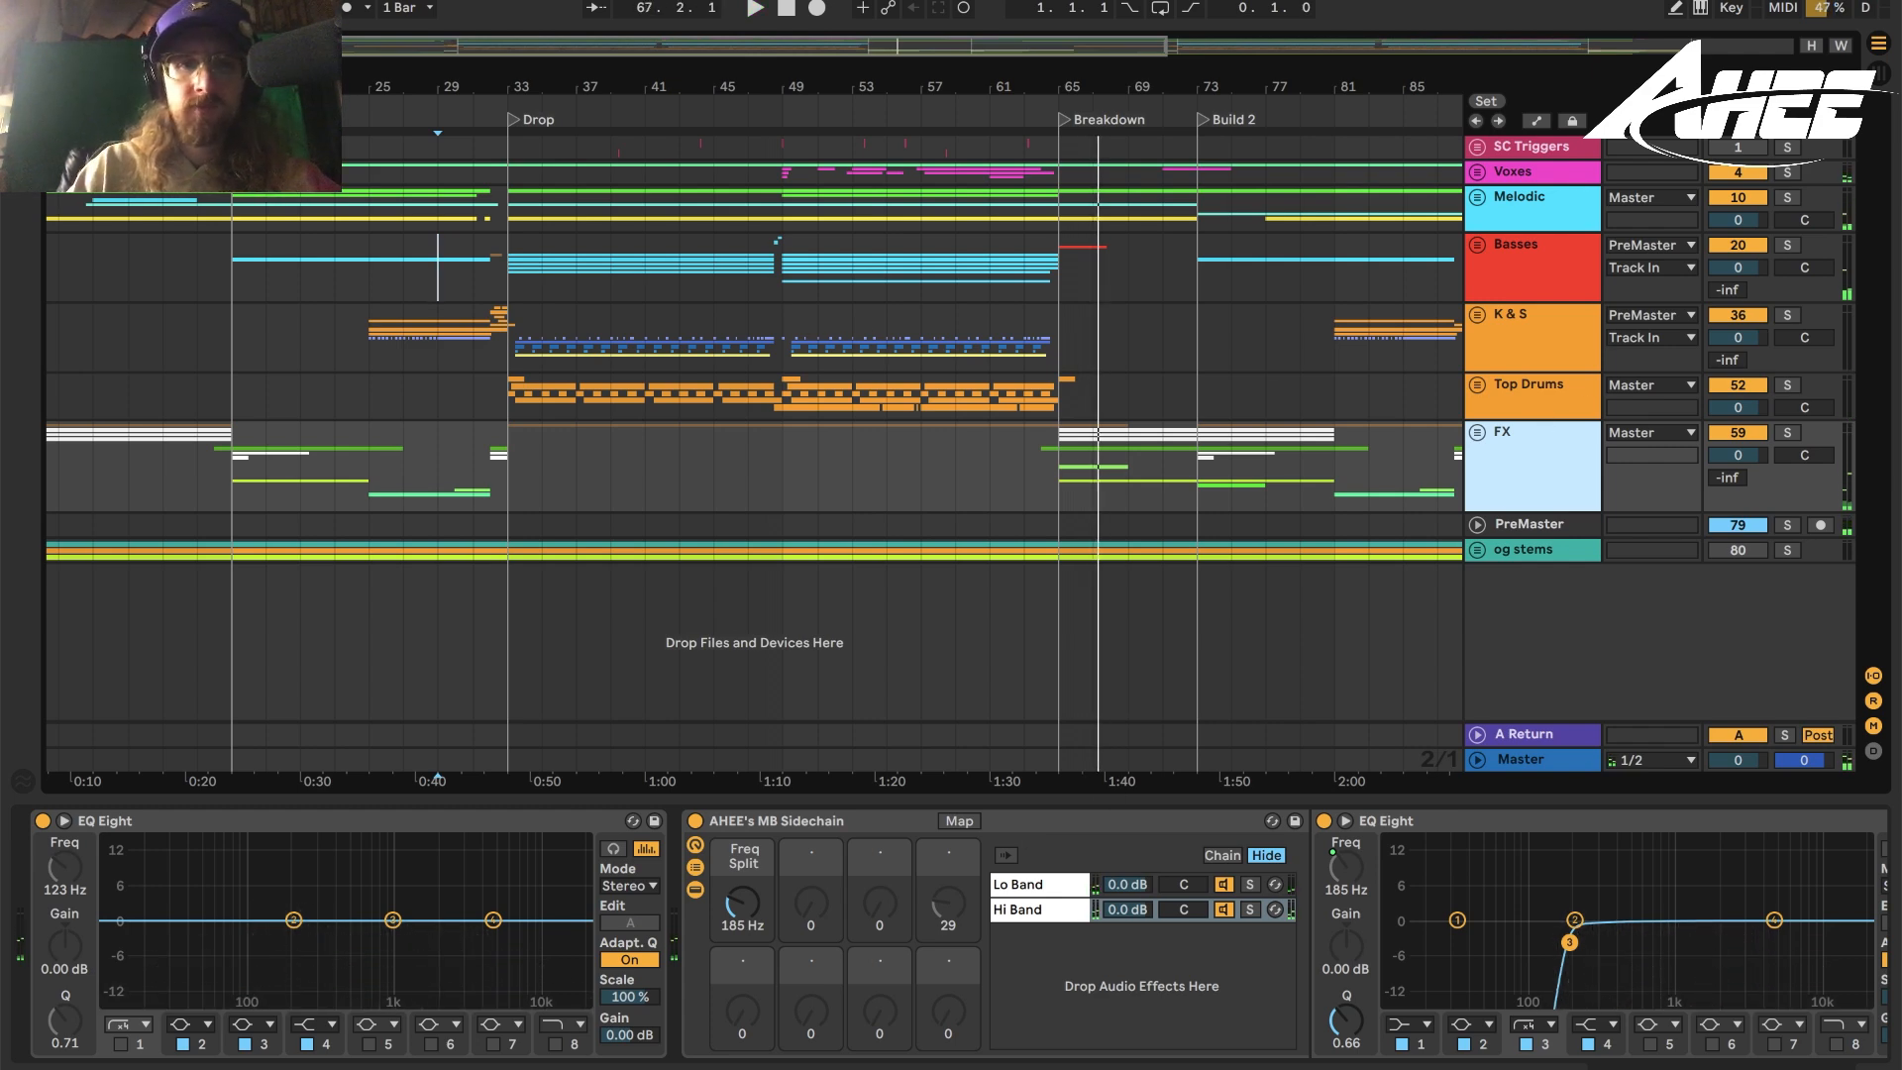
Examine the held Master spectrum in SPAN Plus, shifting its window into clear view, and close it.
{"action": "left_click", "coordinate": [1523, 768]}
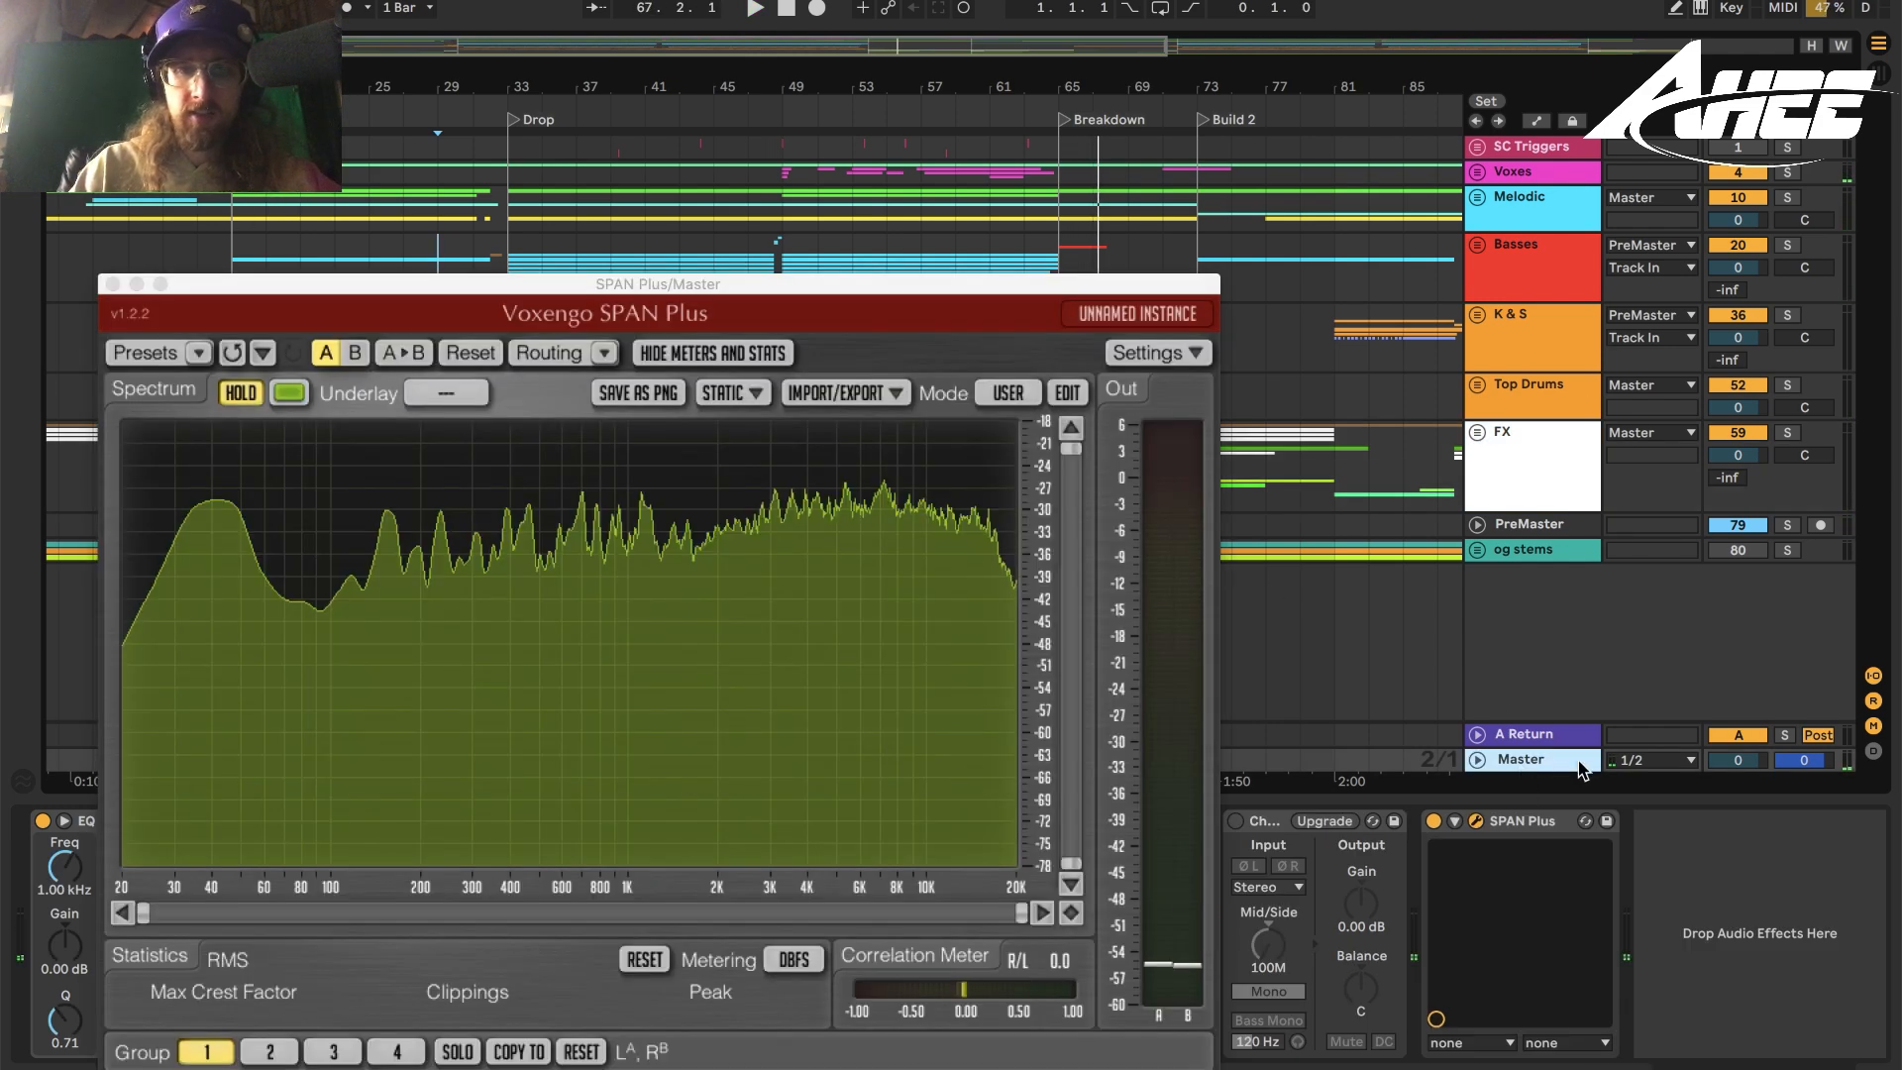
{"action": "left_click_drag", "start_coordinate": [630, 289], "coordinate": [835, 11]}
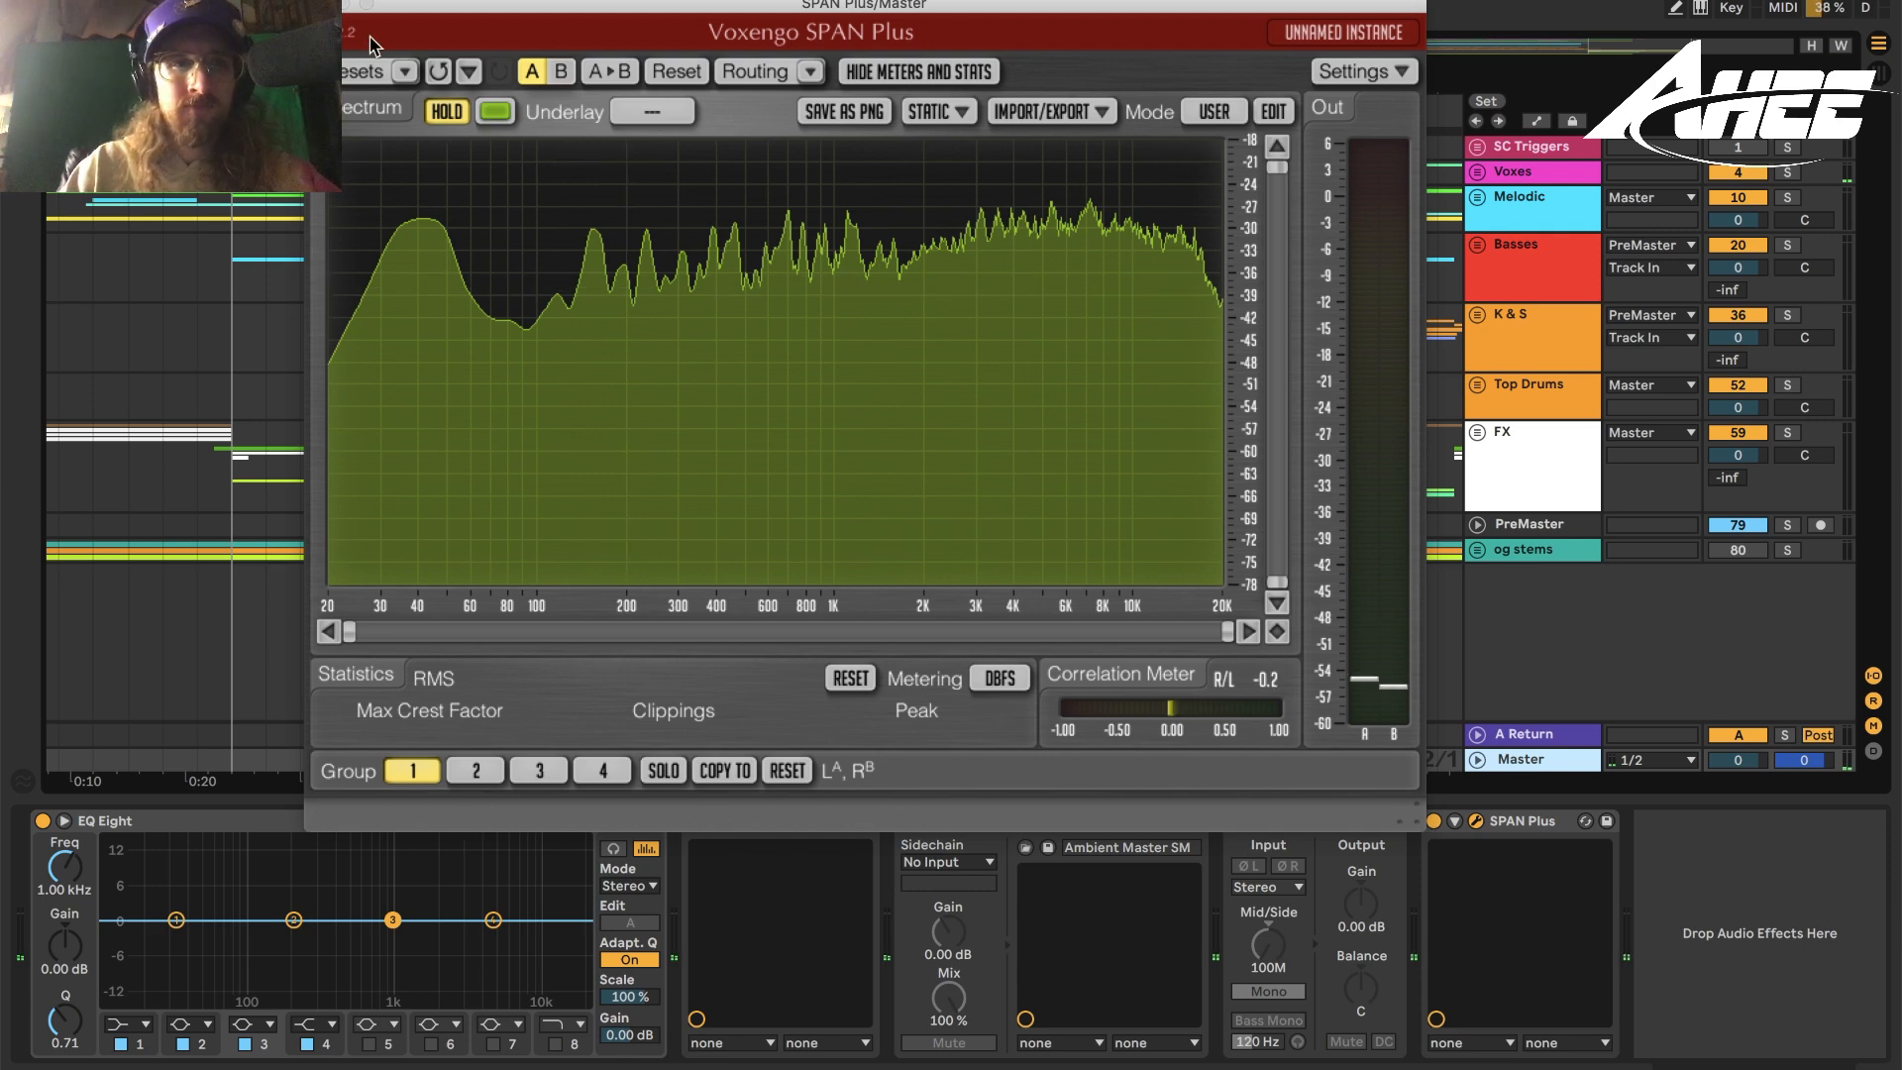
{"action": "left_click_drag", "start_coordinate": [401, 4], "coordinate": [452, 121]}
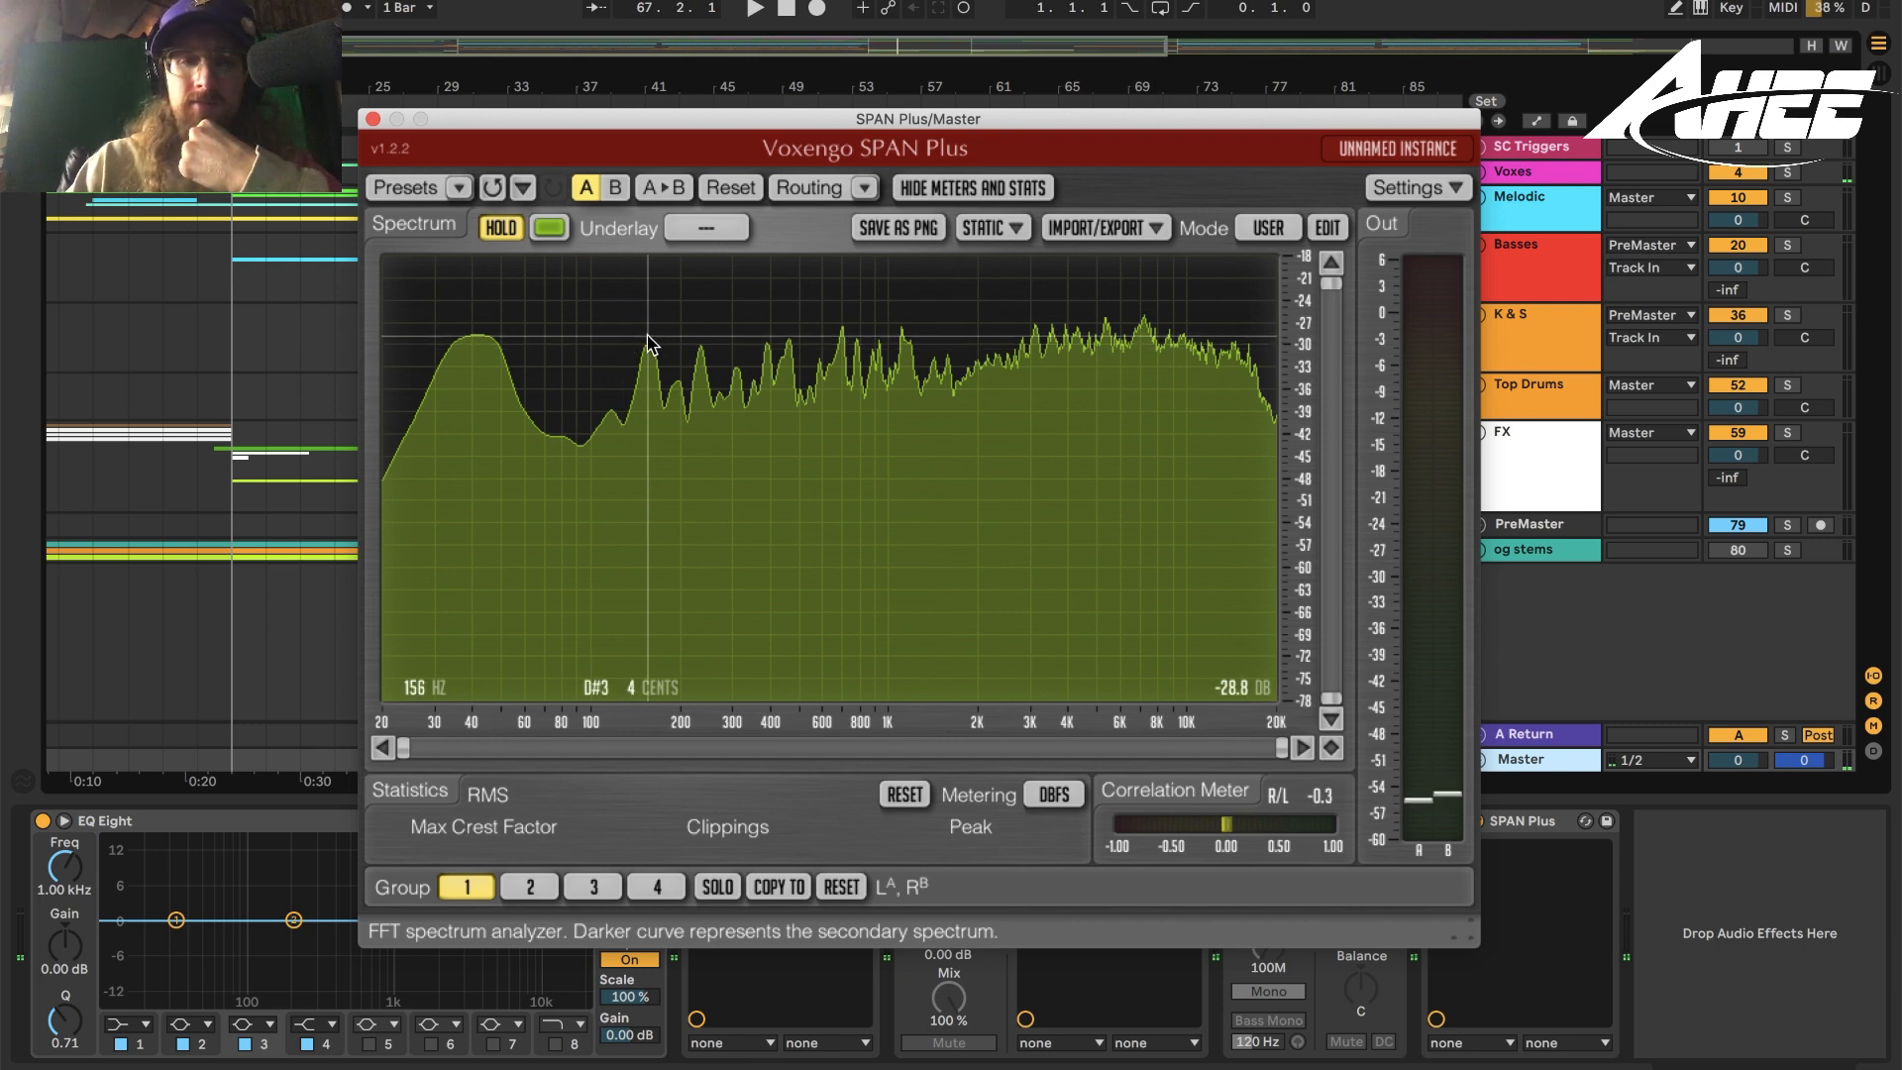
{"action": "left_click", "coordinate": [373, 119]}
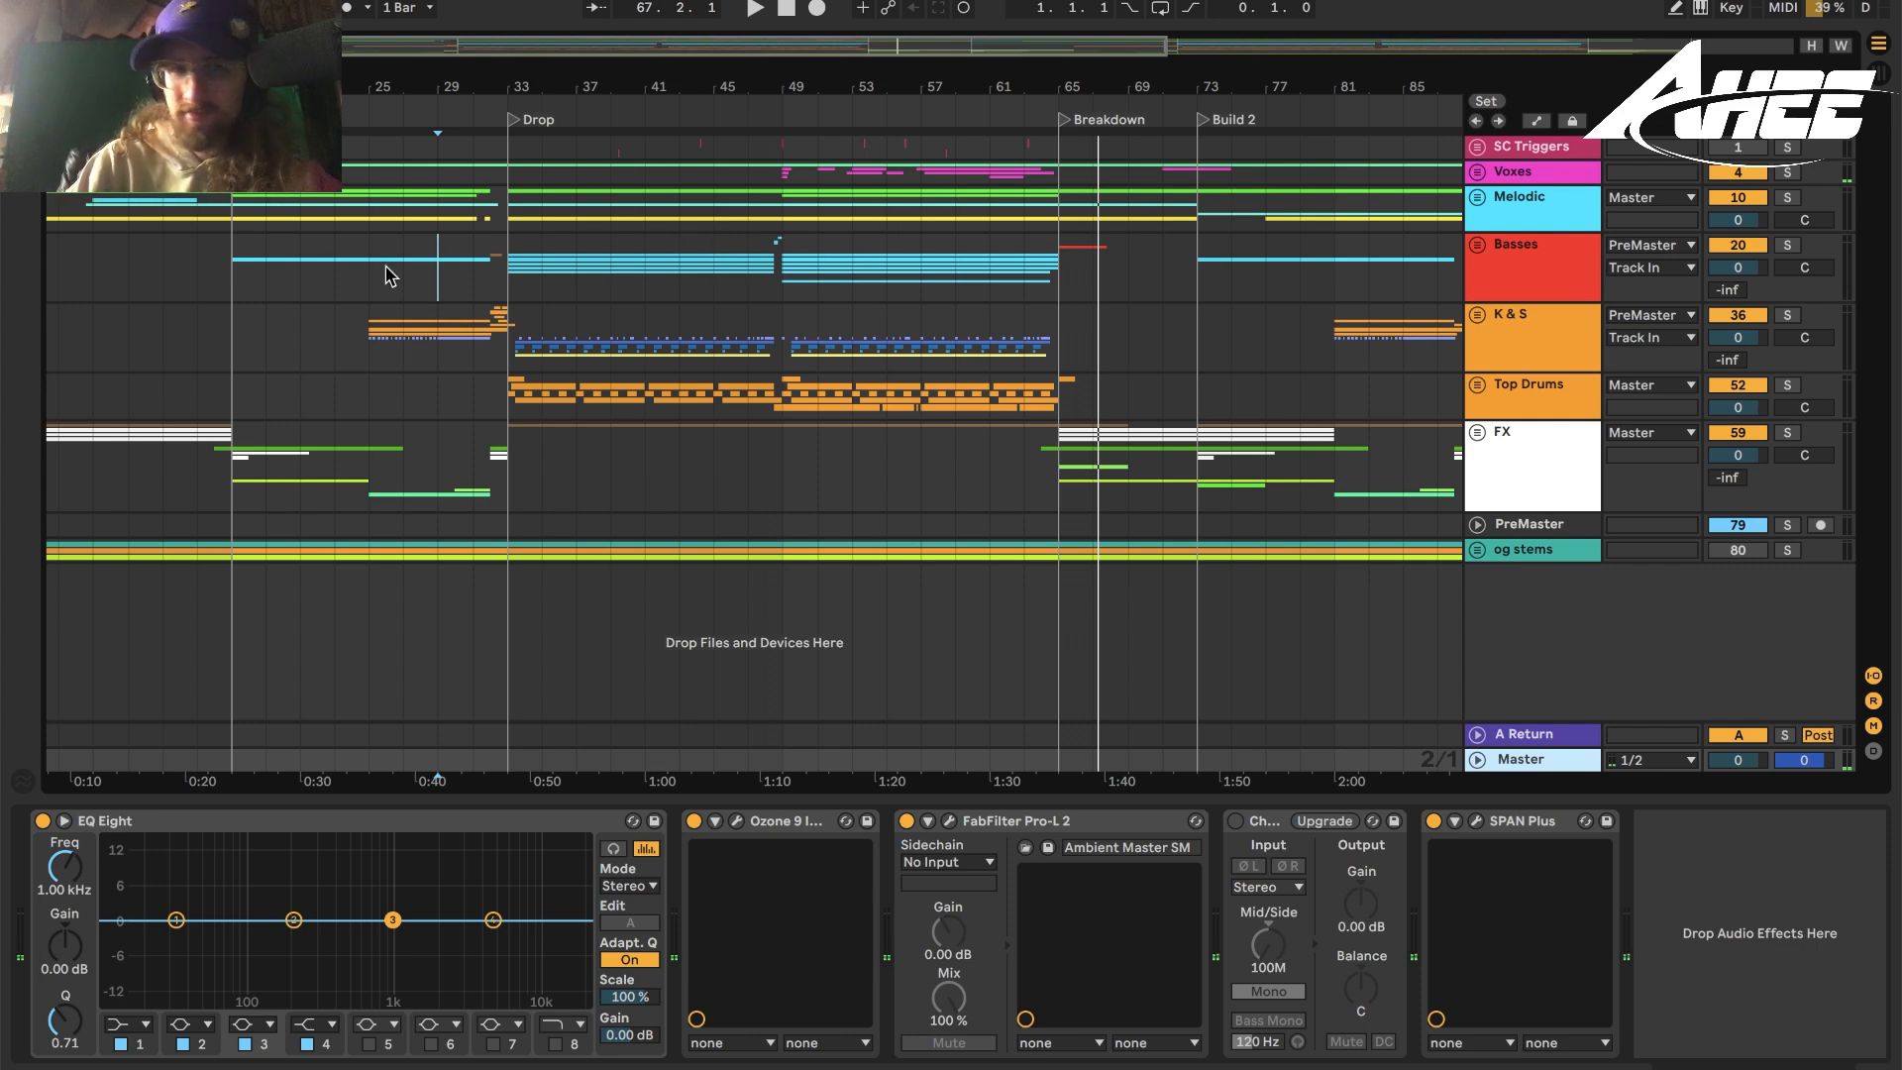
Play the soloed Basses group from the start of the Drop and examine the gain reduction in its Pro-L 2.
{"action": "left_click", "coordinate": [482, 284]}
{"action": "left_click", "coordinate": [1574, 274]}
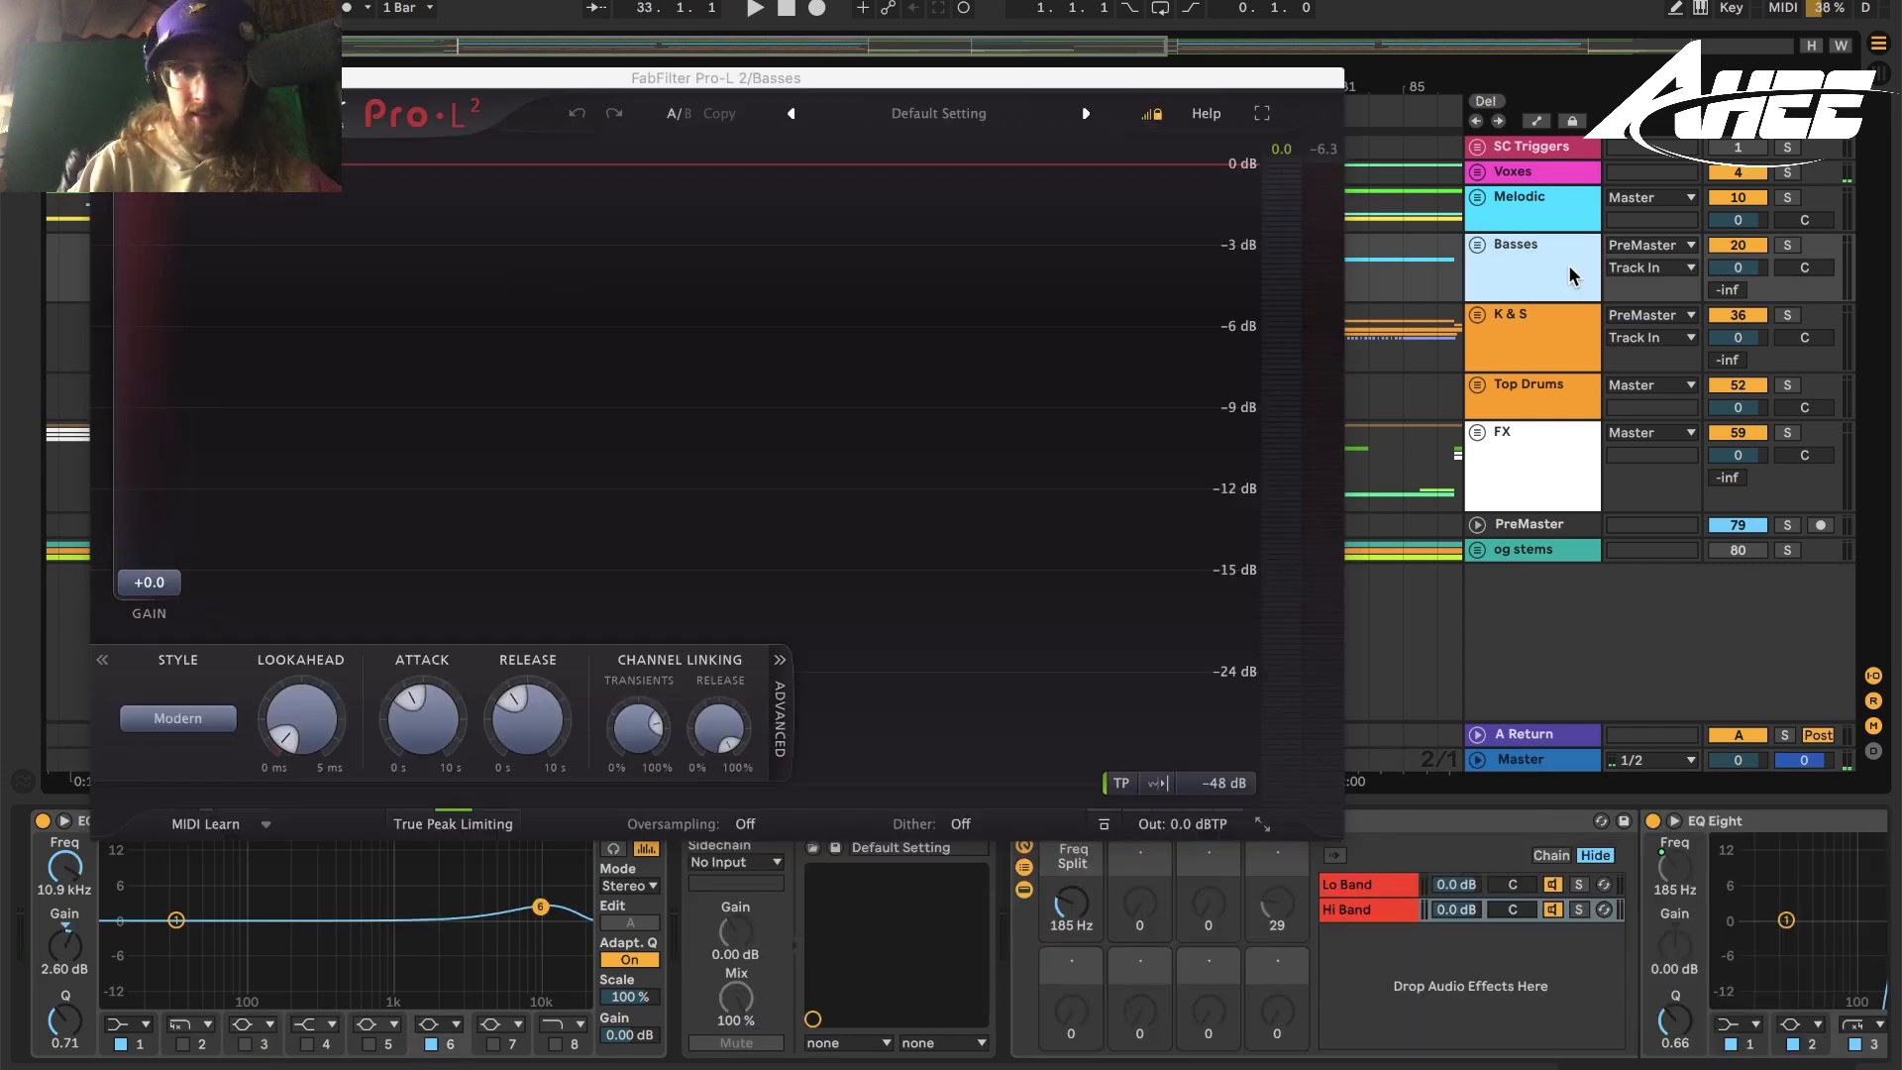
{"action": "key", "text": "space"}
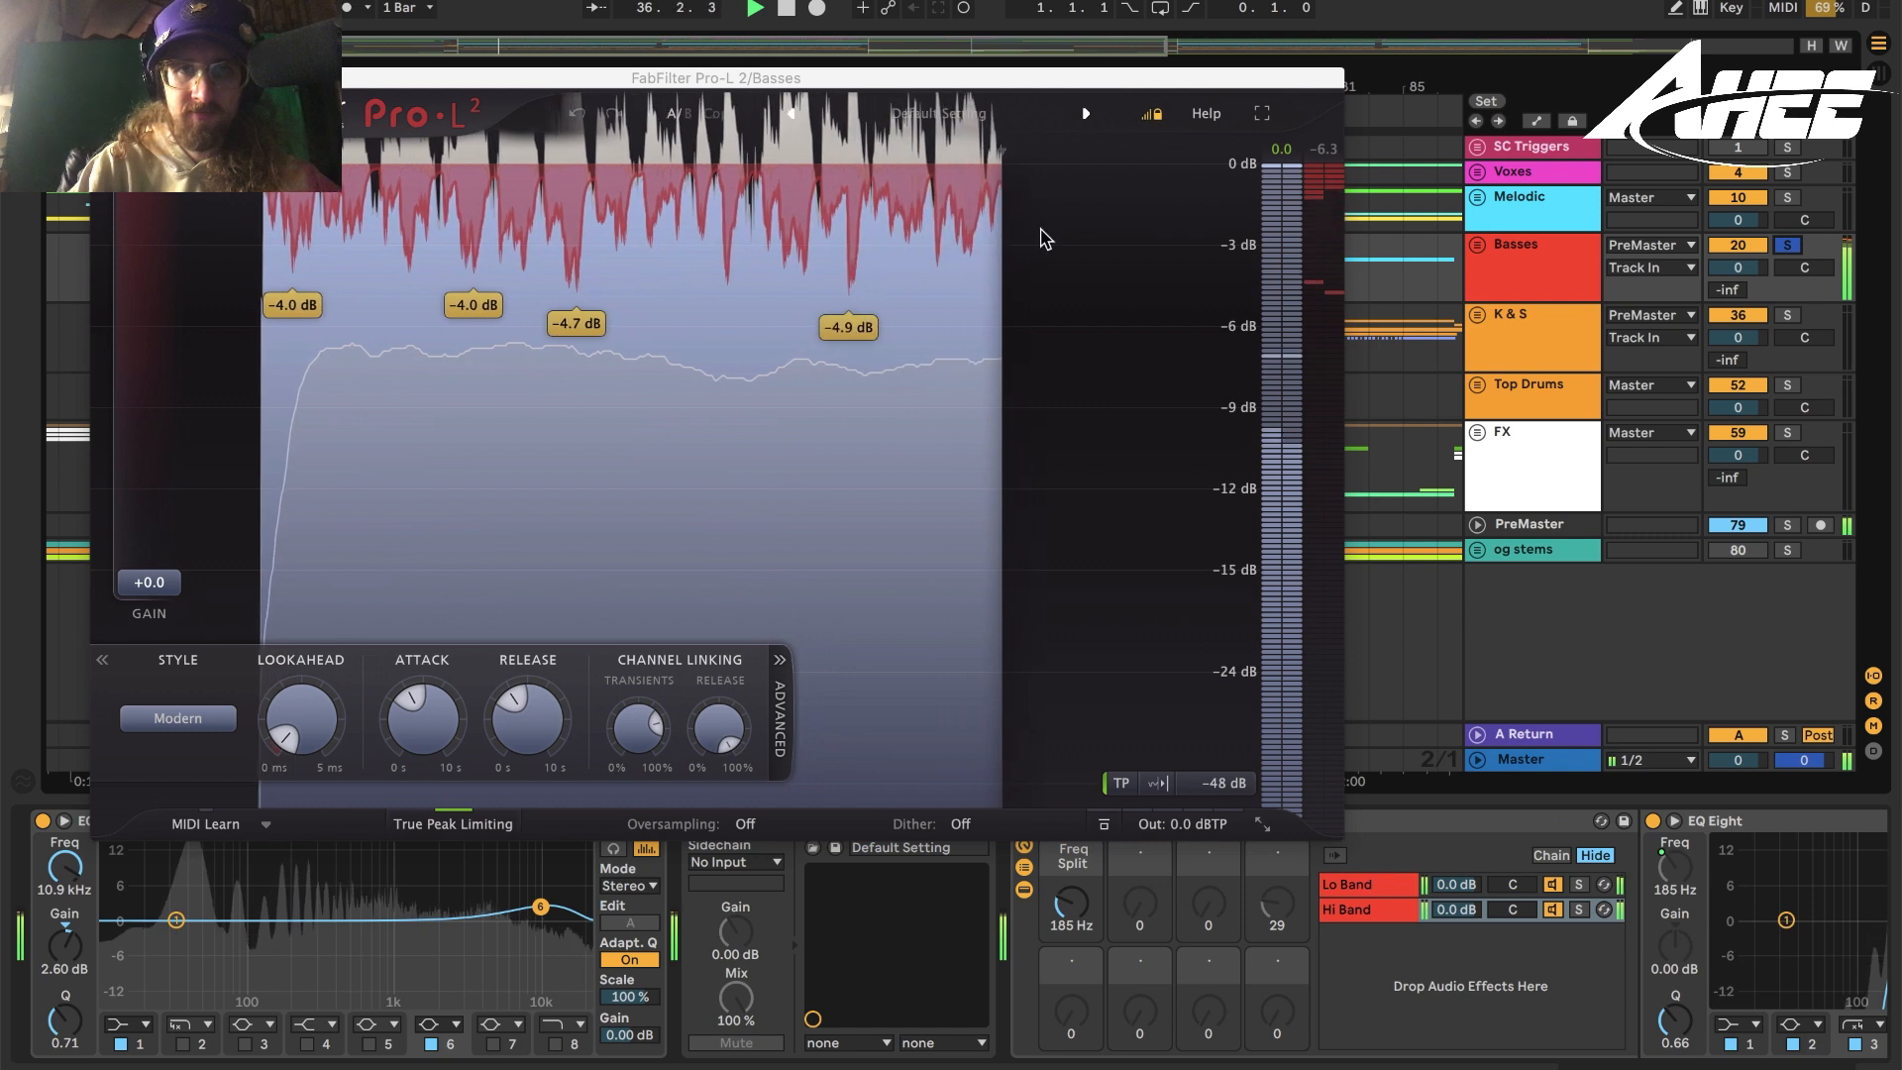
{"action": "key", "text": "space"}
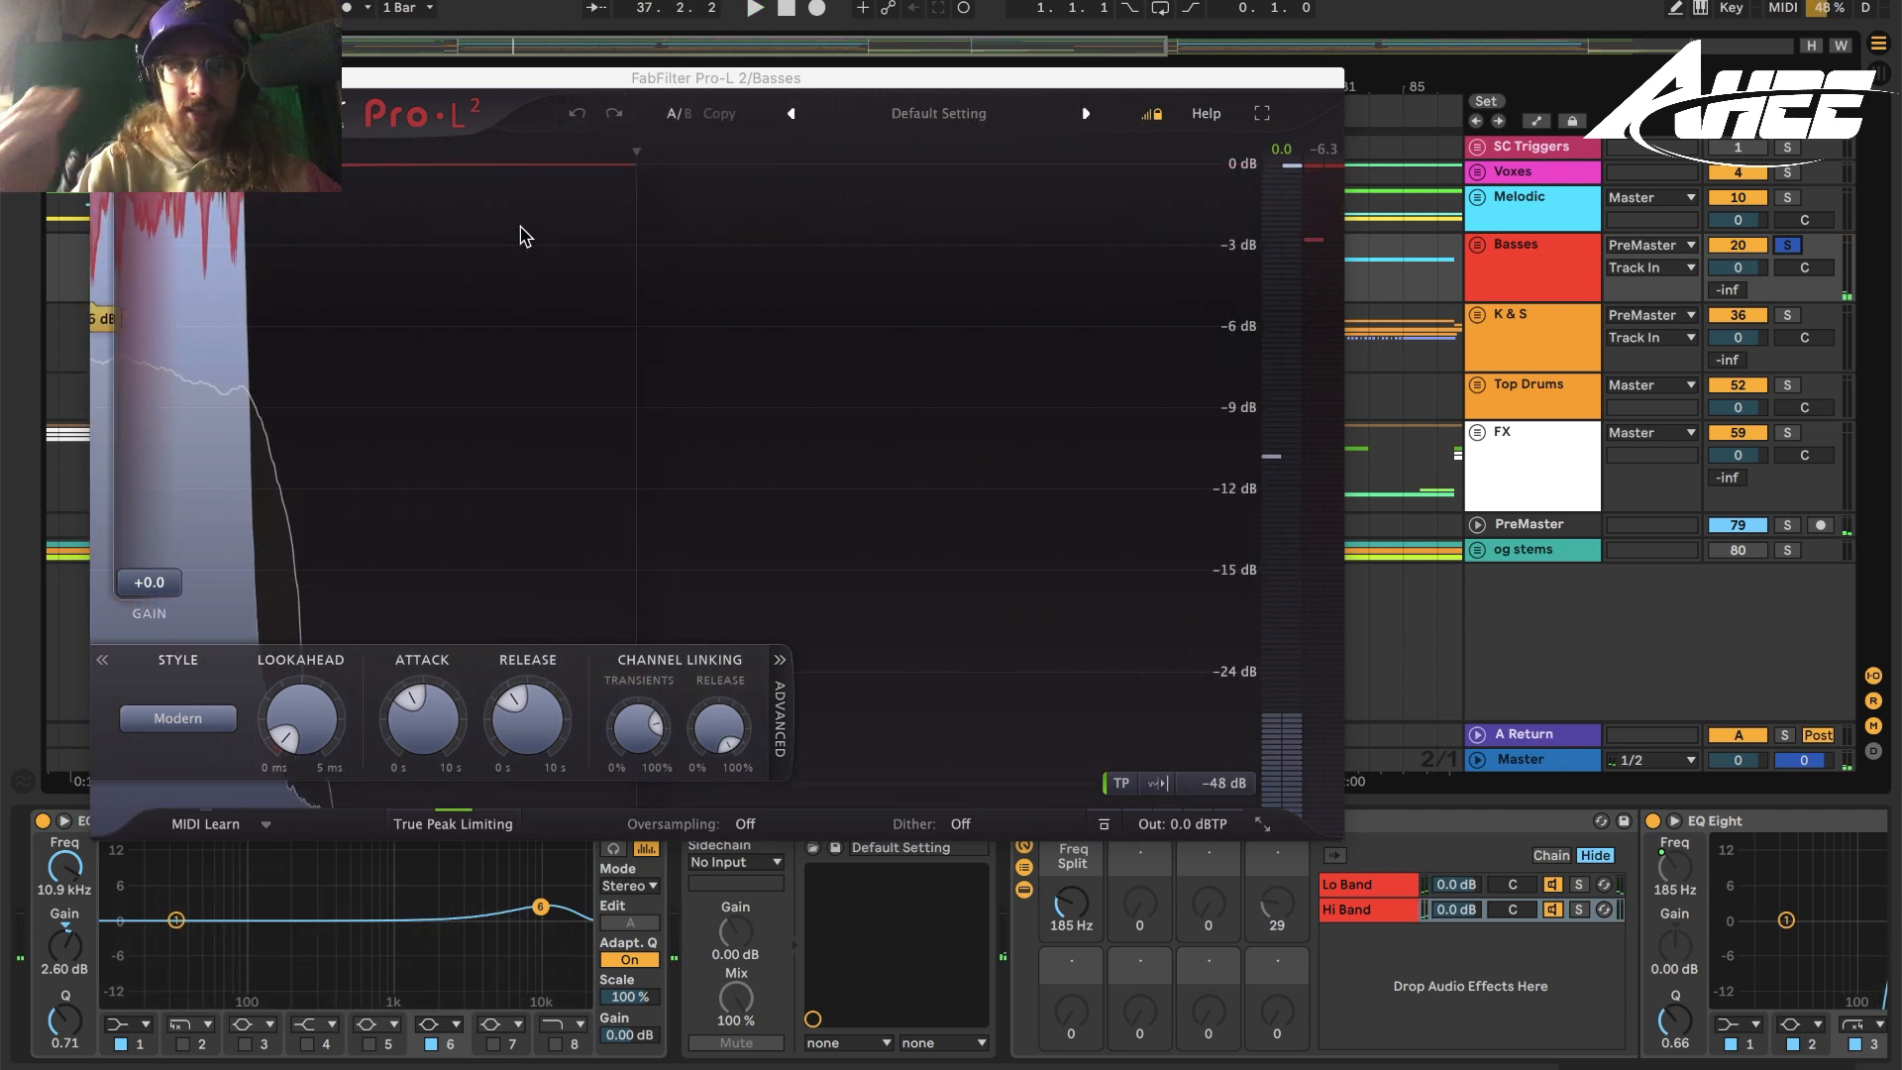
Expand the Basses group, close its limiter window and review the Main Basses tracks while playing from the Drop.
{"action": "left_click", "coordinate": [1477, 245]}
{"action": "left_click", "coordinate": [103, 78]}
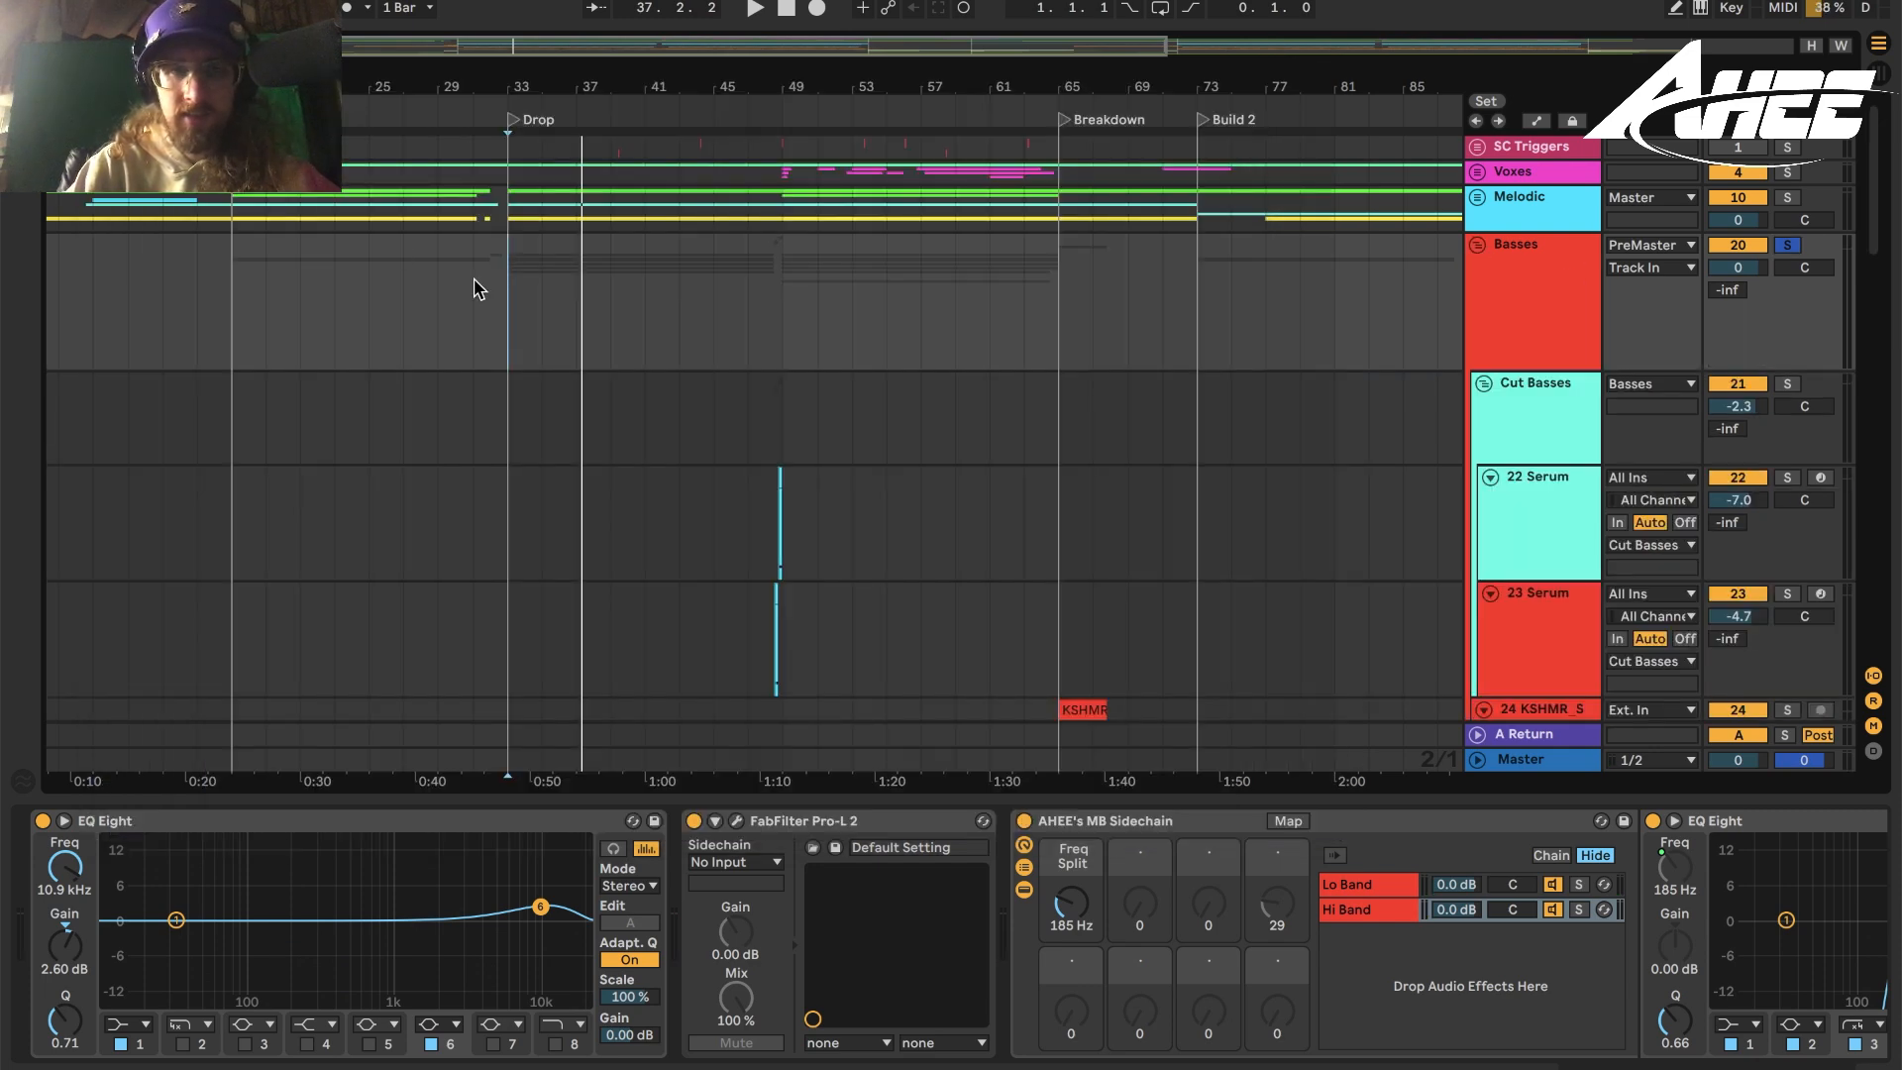
{"action": "key", "text": "space"}
{"action": "scroll", "coordinate": [713, 435], "scroll_direction": "down", "scroll_amount": 10}
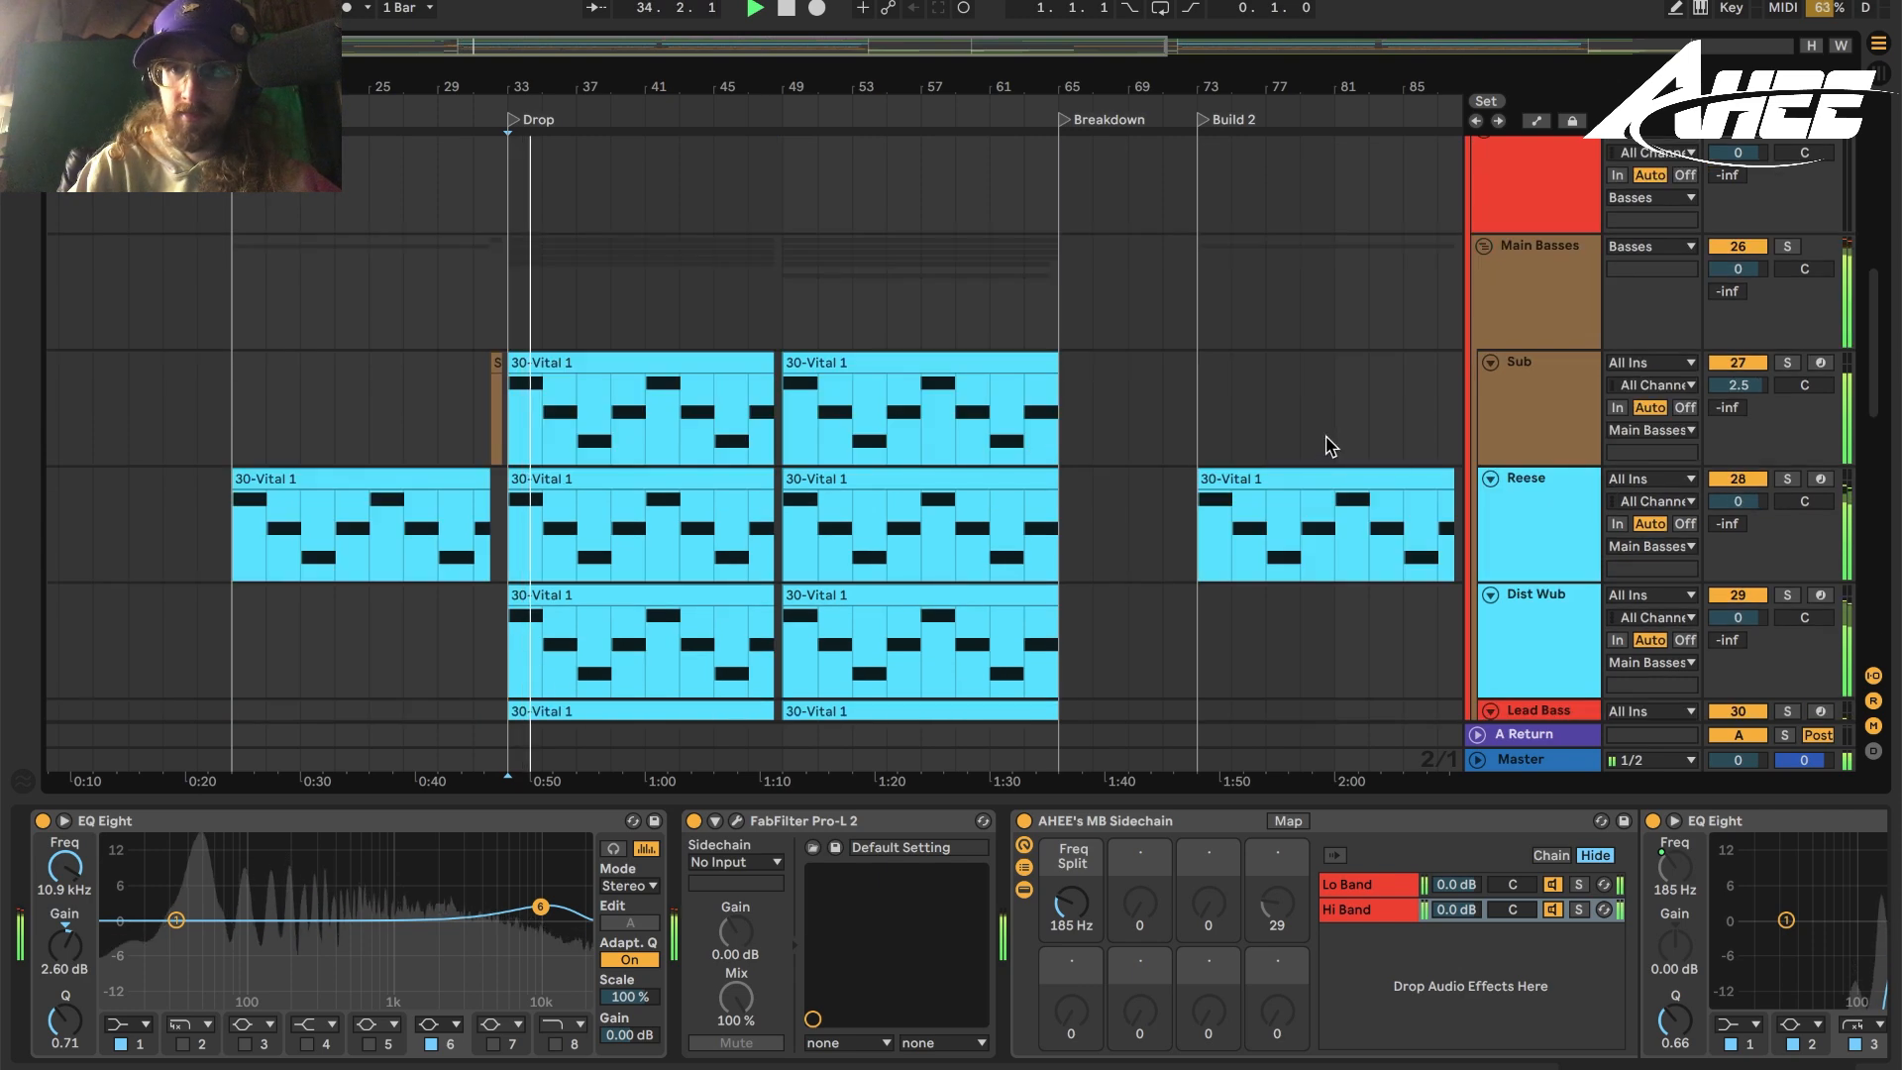
{"action": "scroll", "coordinate": [1515, 386], "scroll_direction": "down", "scroll_amount": 2}
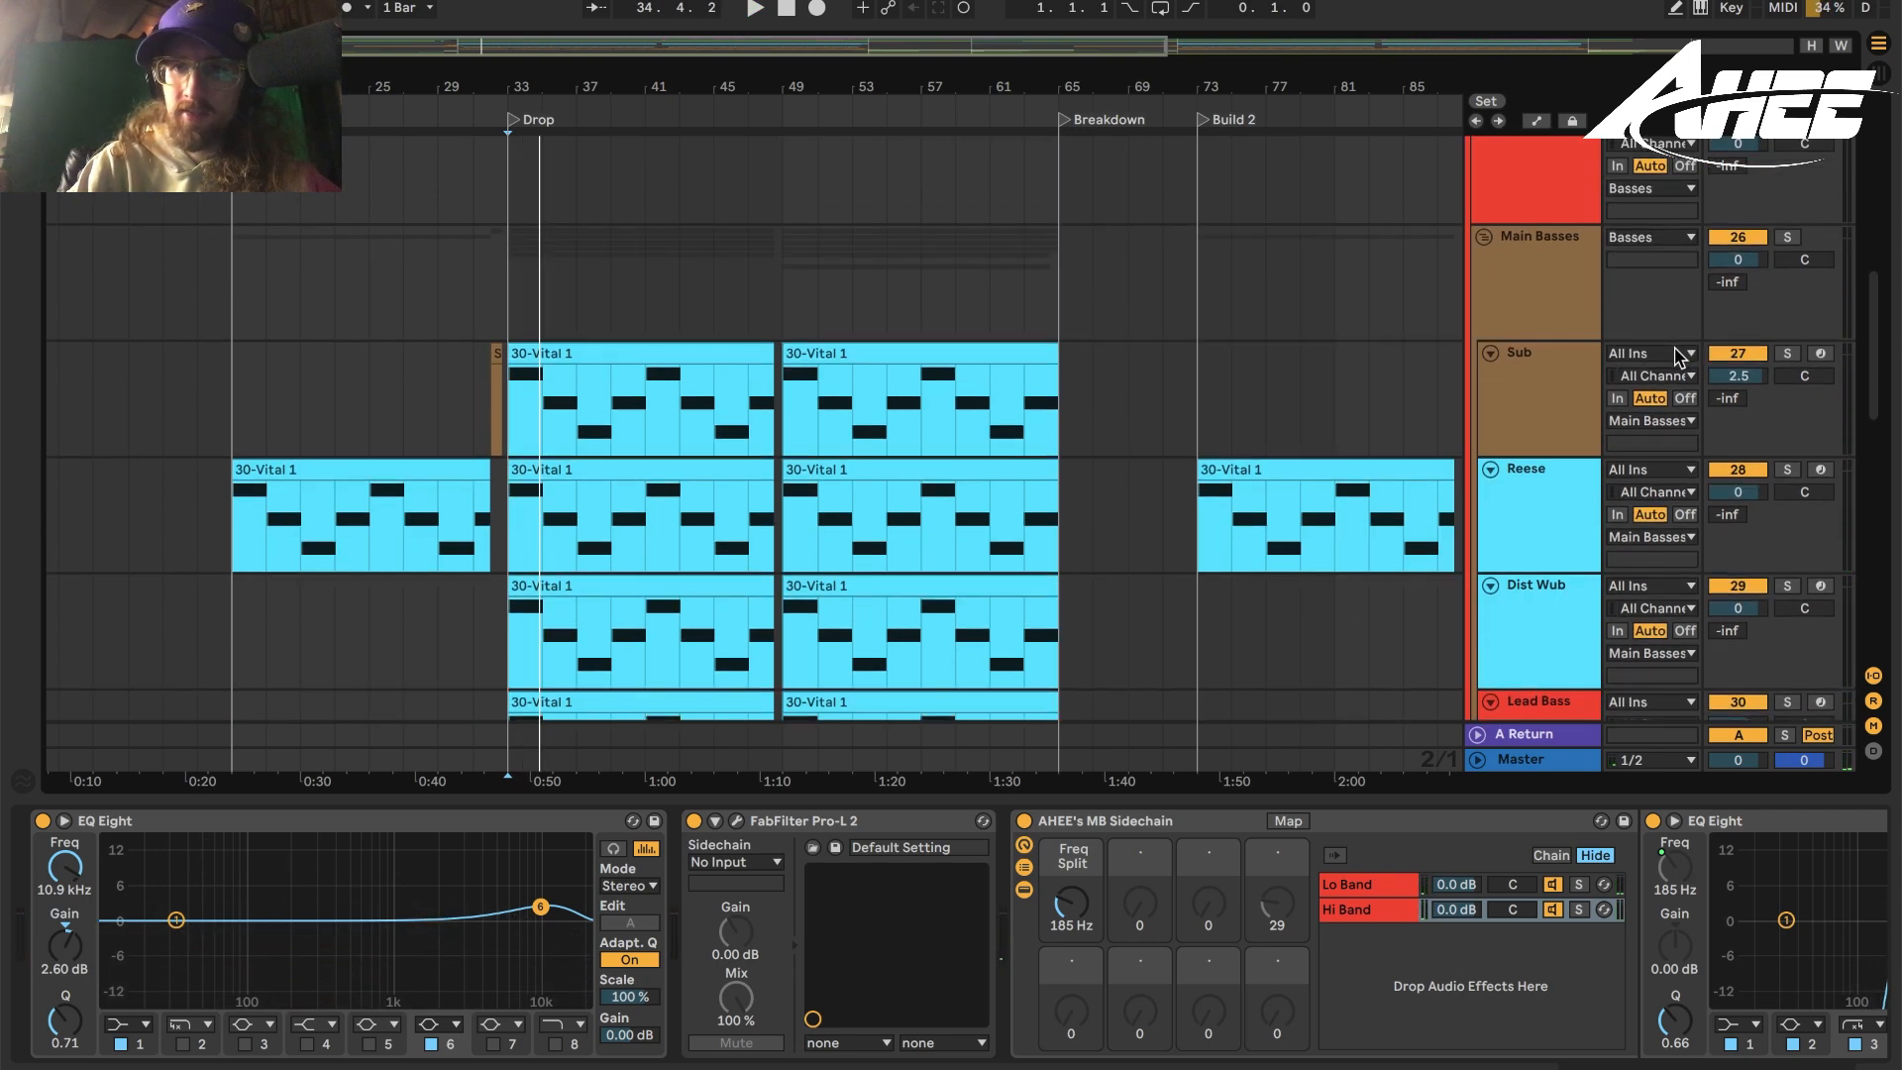
{"action": "scroll", "coordinate": [1774, 390], "scroll_direction": "down", "scroll_amount": 3}
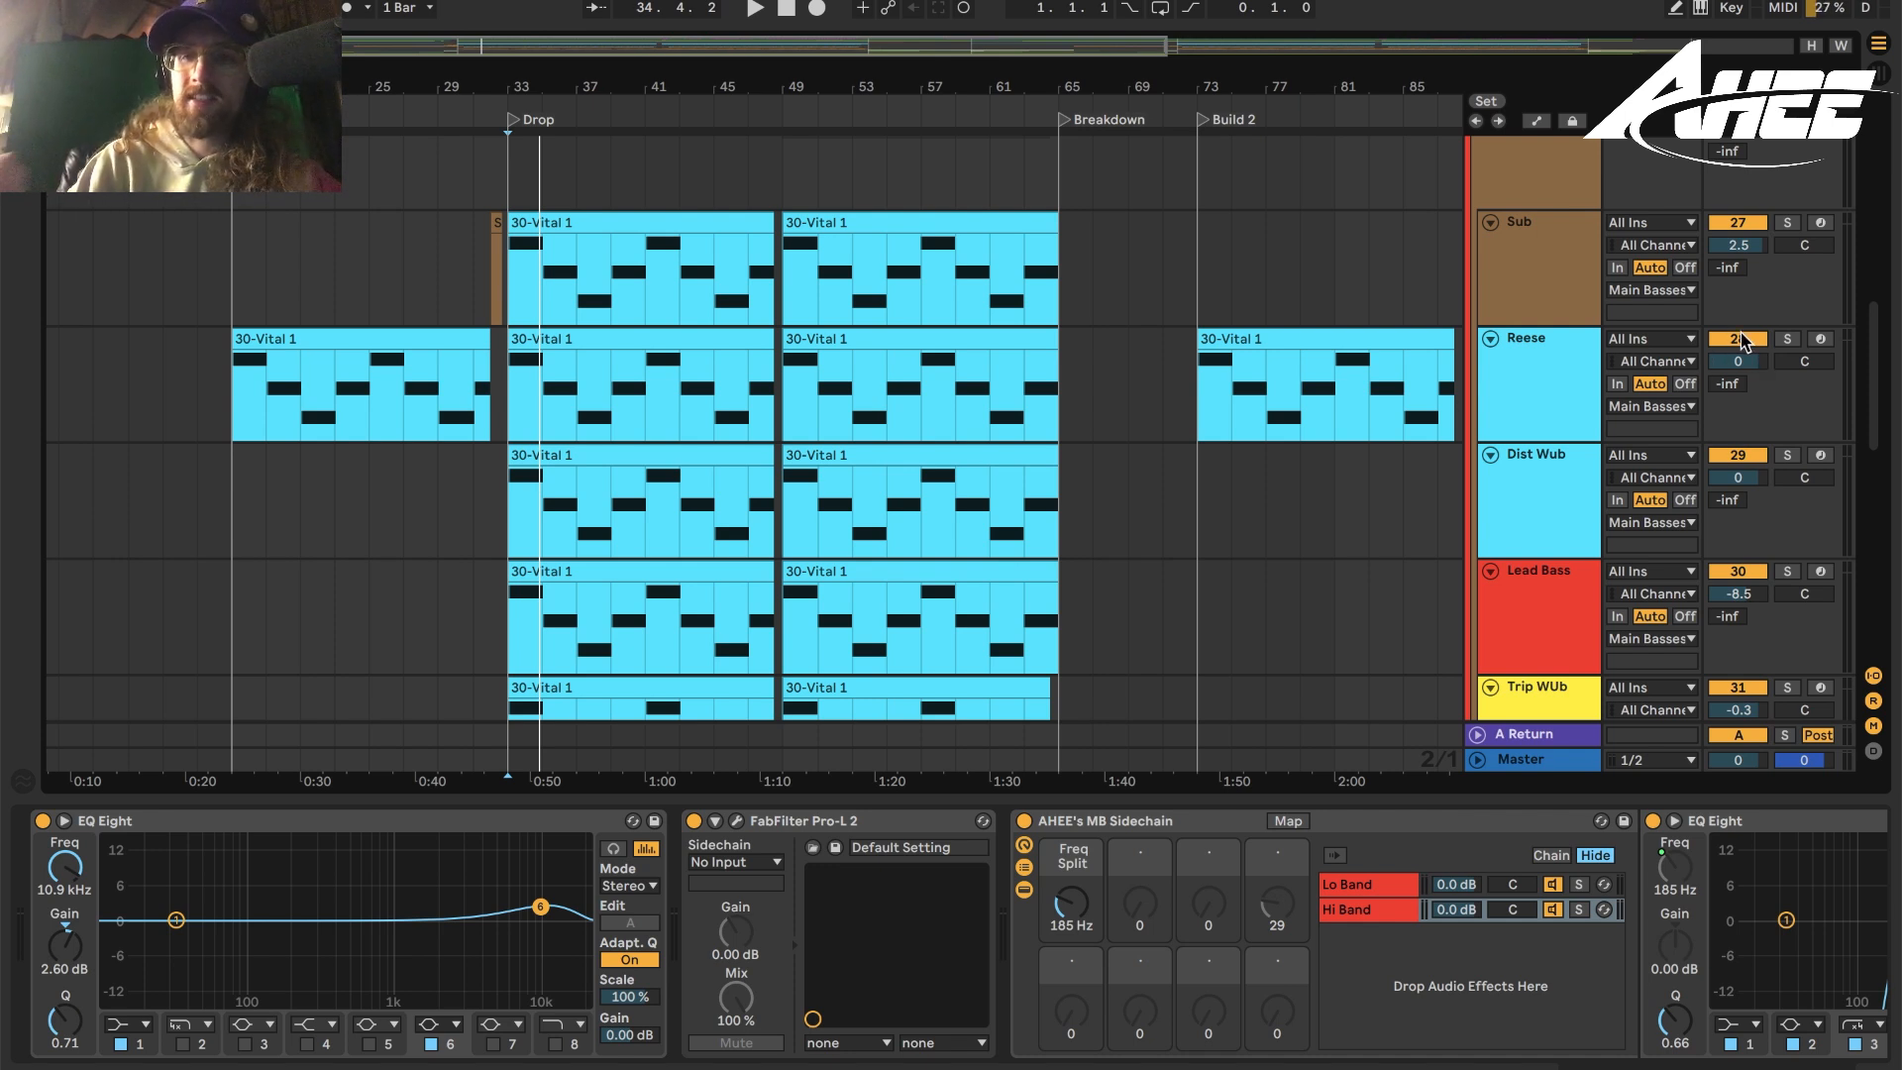
Solo the Reese track, listen to it in the Drop and review its device chain through to the last EQ Eight.
{"action": "left_click", "coordinate": [1788, 340]}
{"action": "key", "text": "space"}
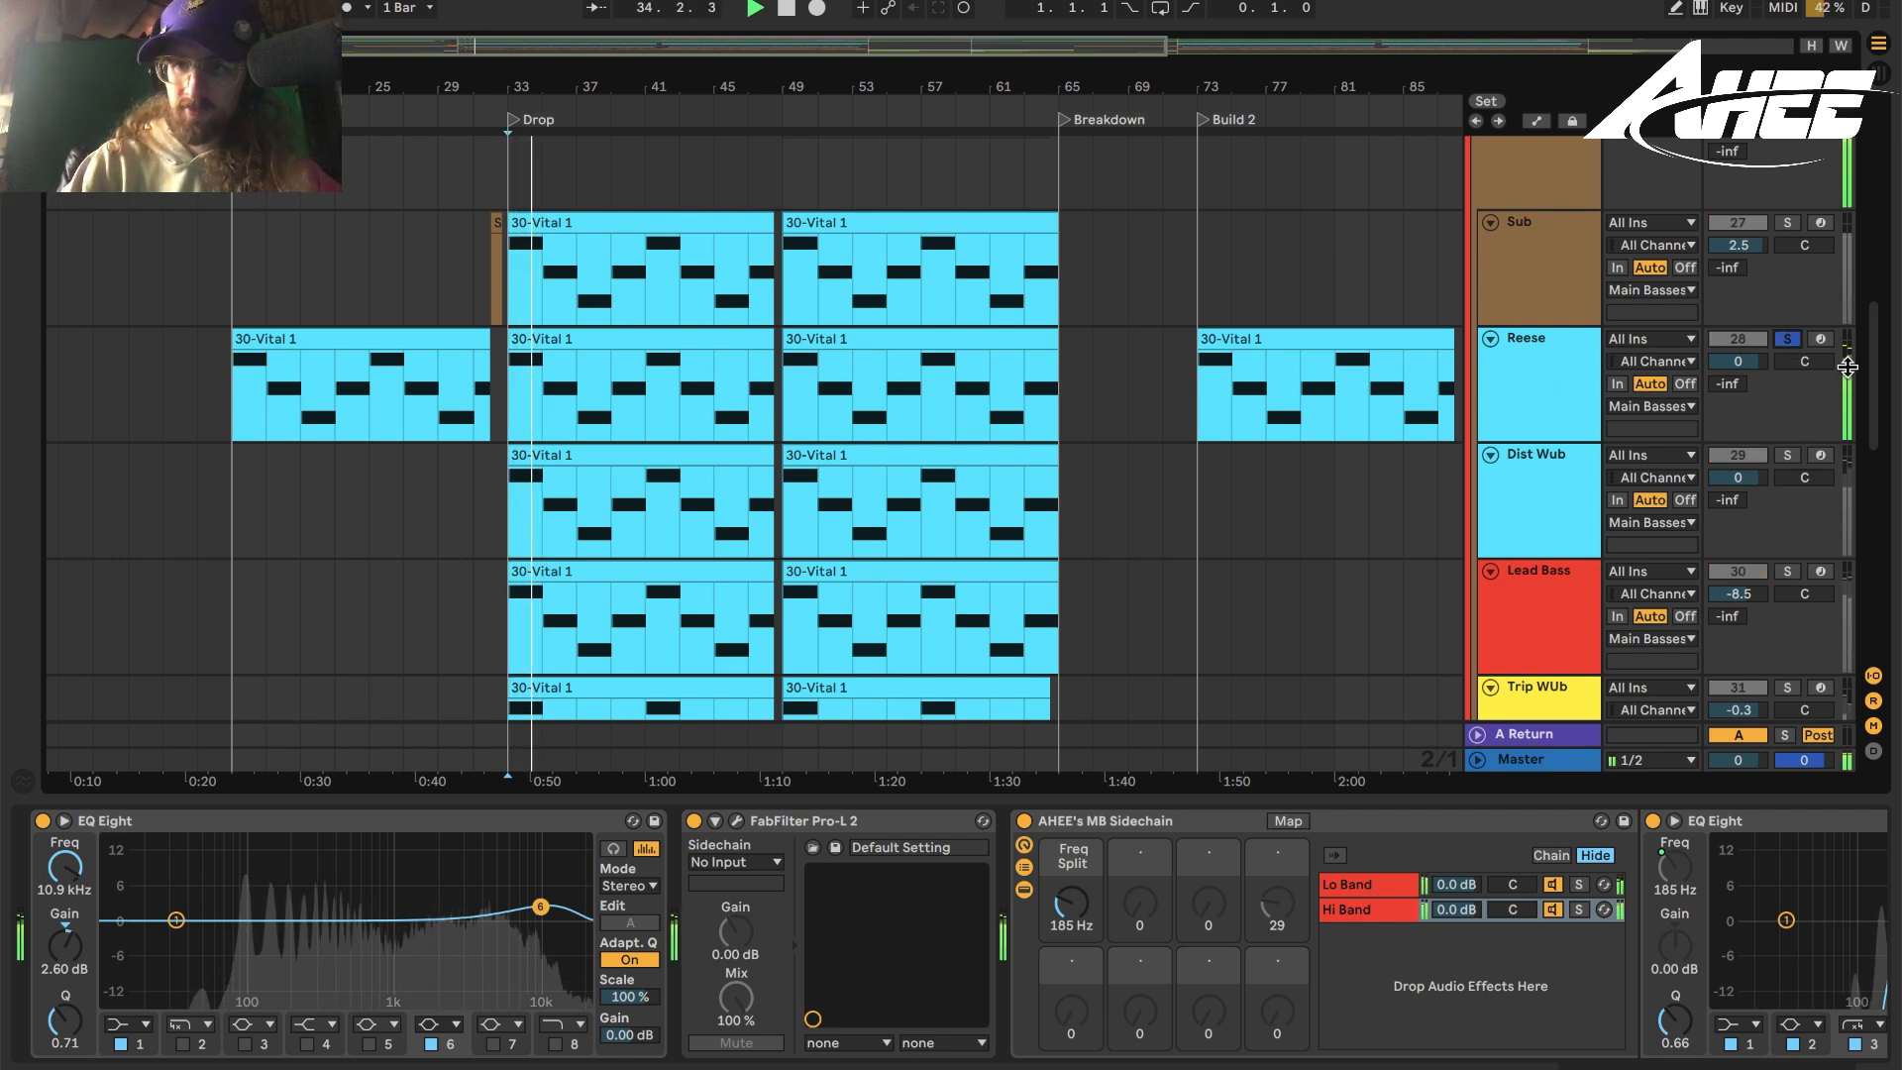
{"action": "key", "text": "space"}
{"action": "left_click", "coordinate": [1531, 354]}
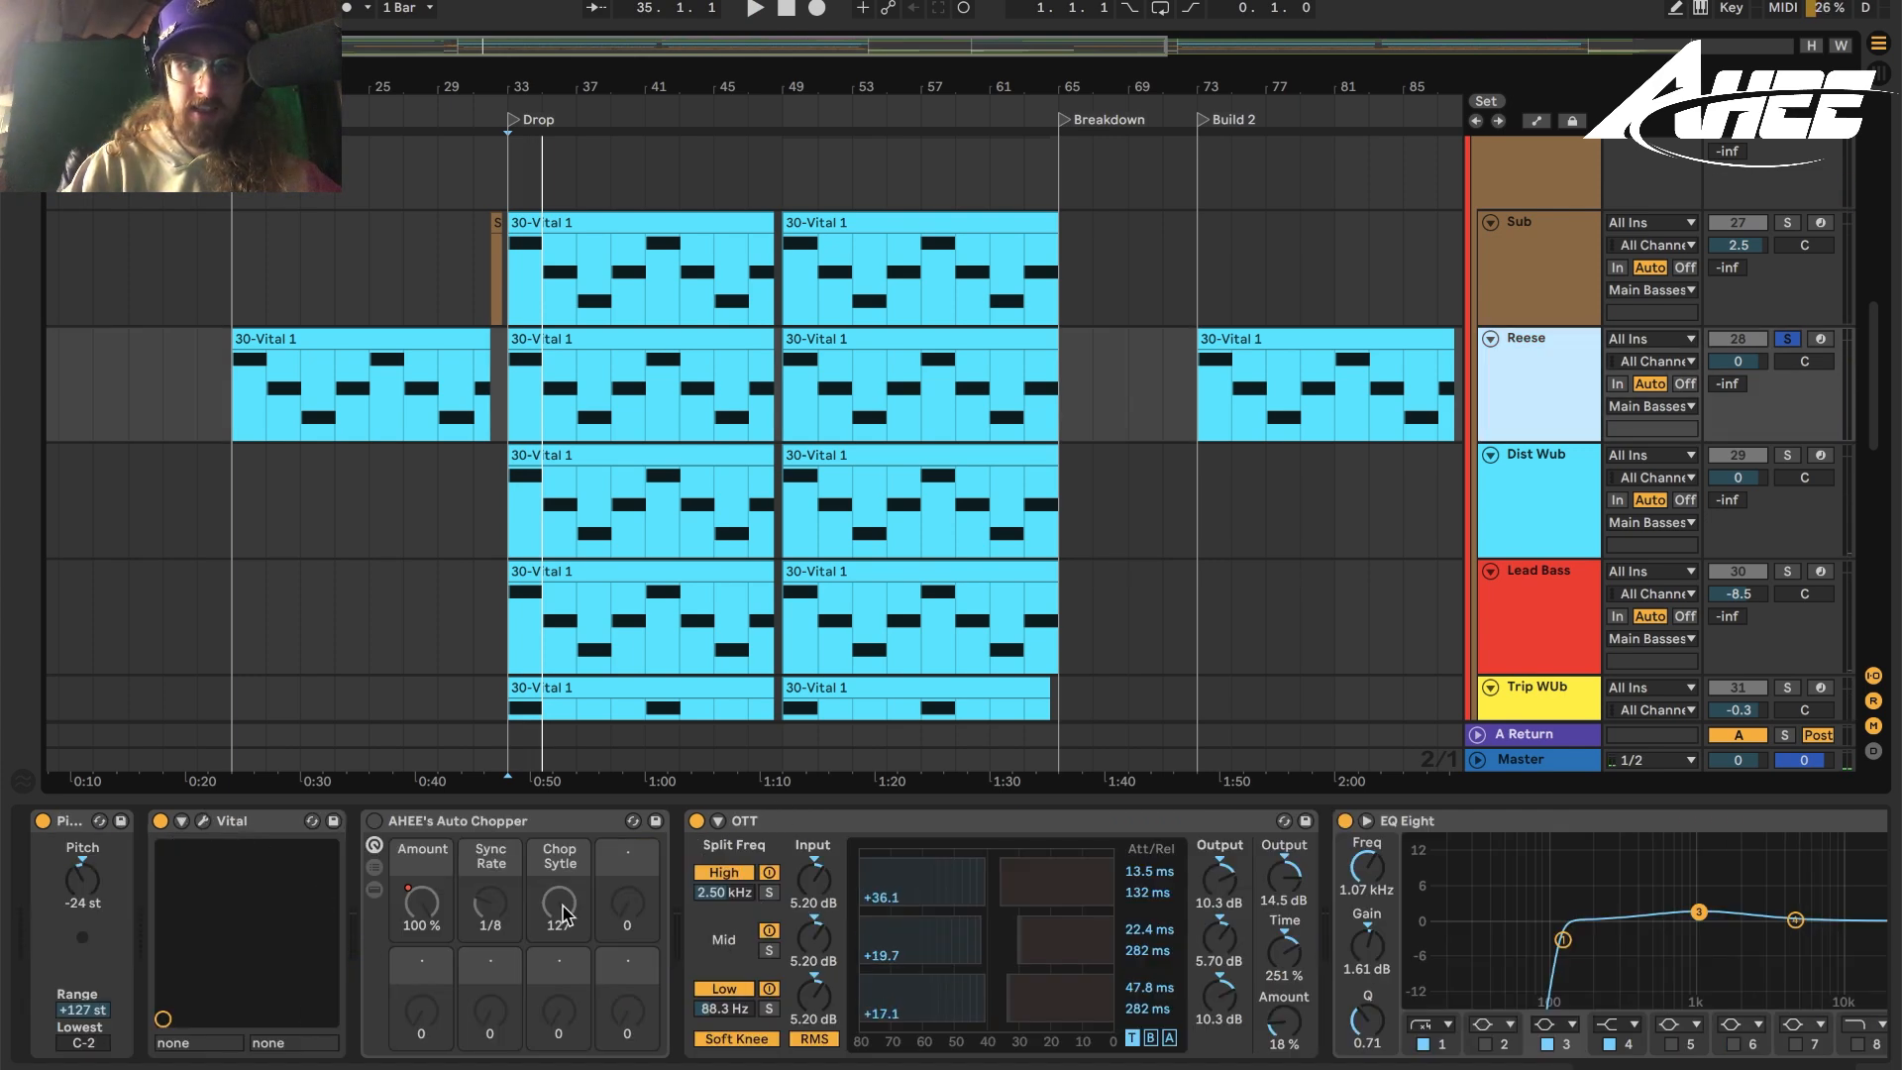
{"action": "left_click", "coordinate": [1899, 1067]}
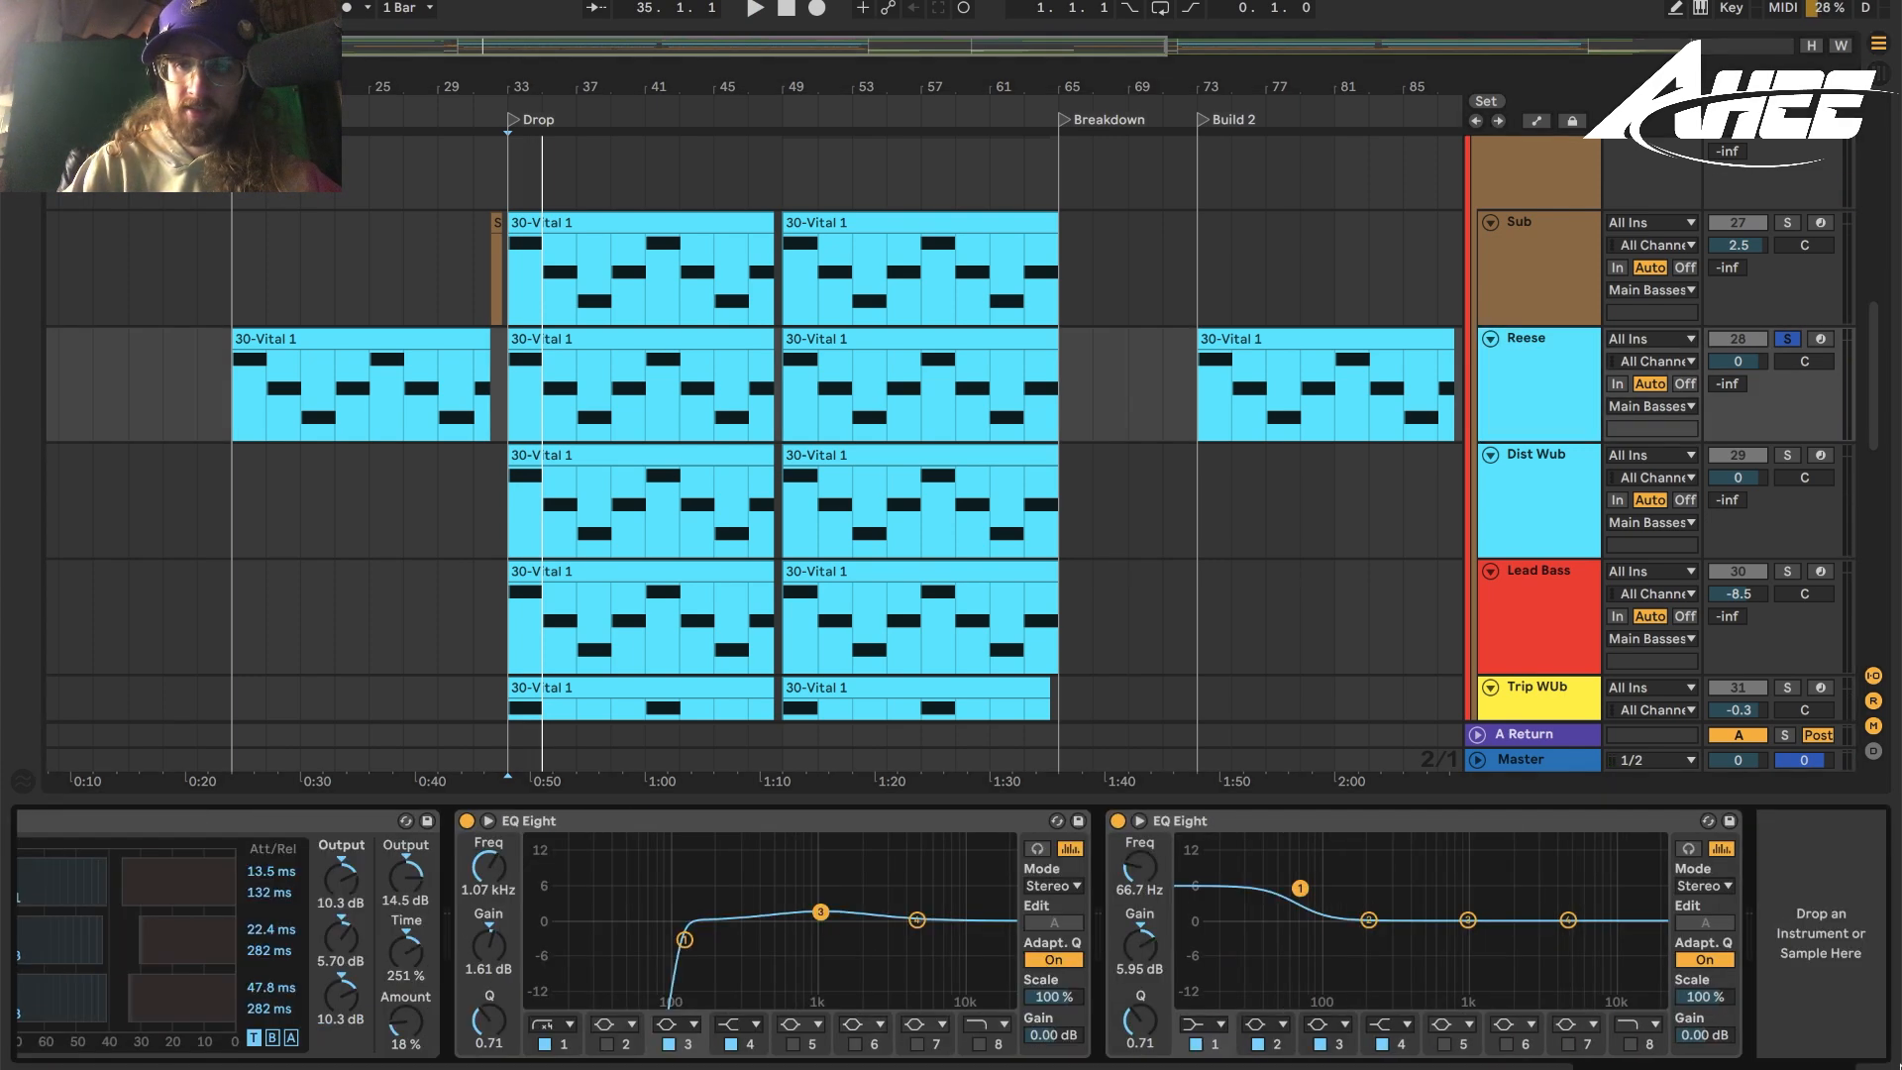
Play the soloed Reese from the Drop and examine its spectrum in the Master's SPAN Plus.
{"action": "left_click", "coordinate": [1531, 758]}
{"action": "key", "text": "space"}
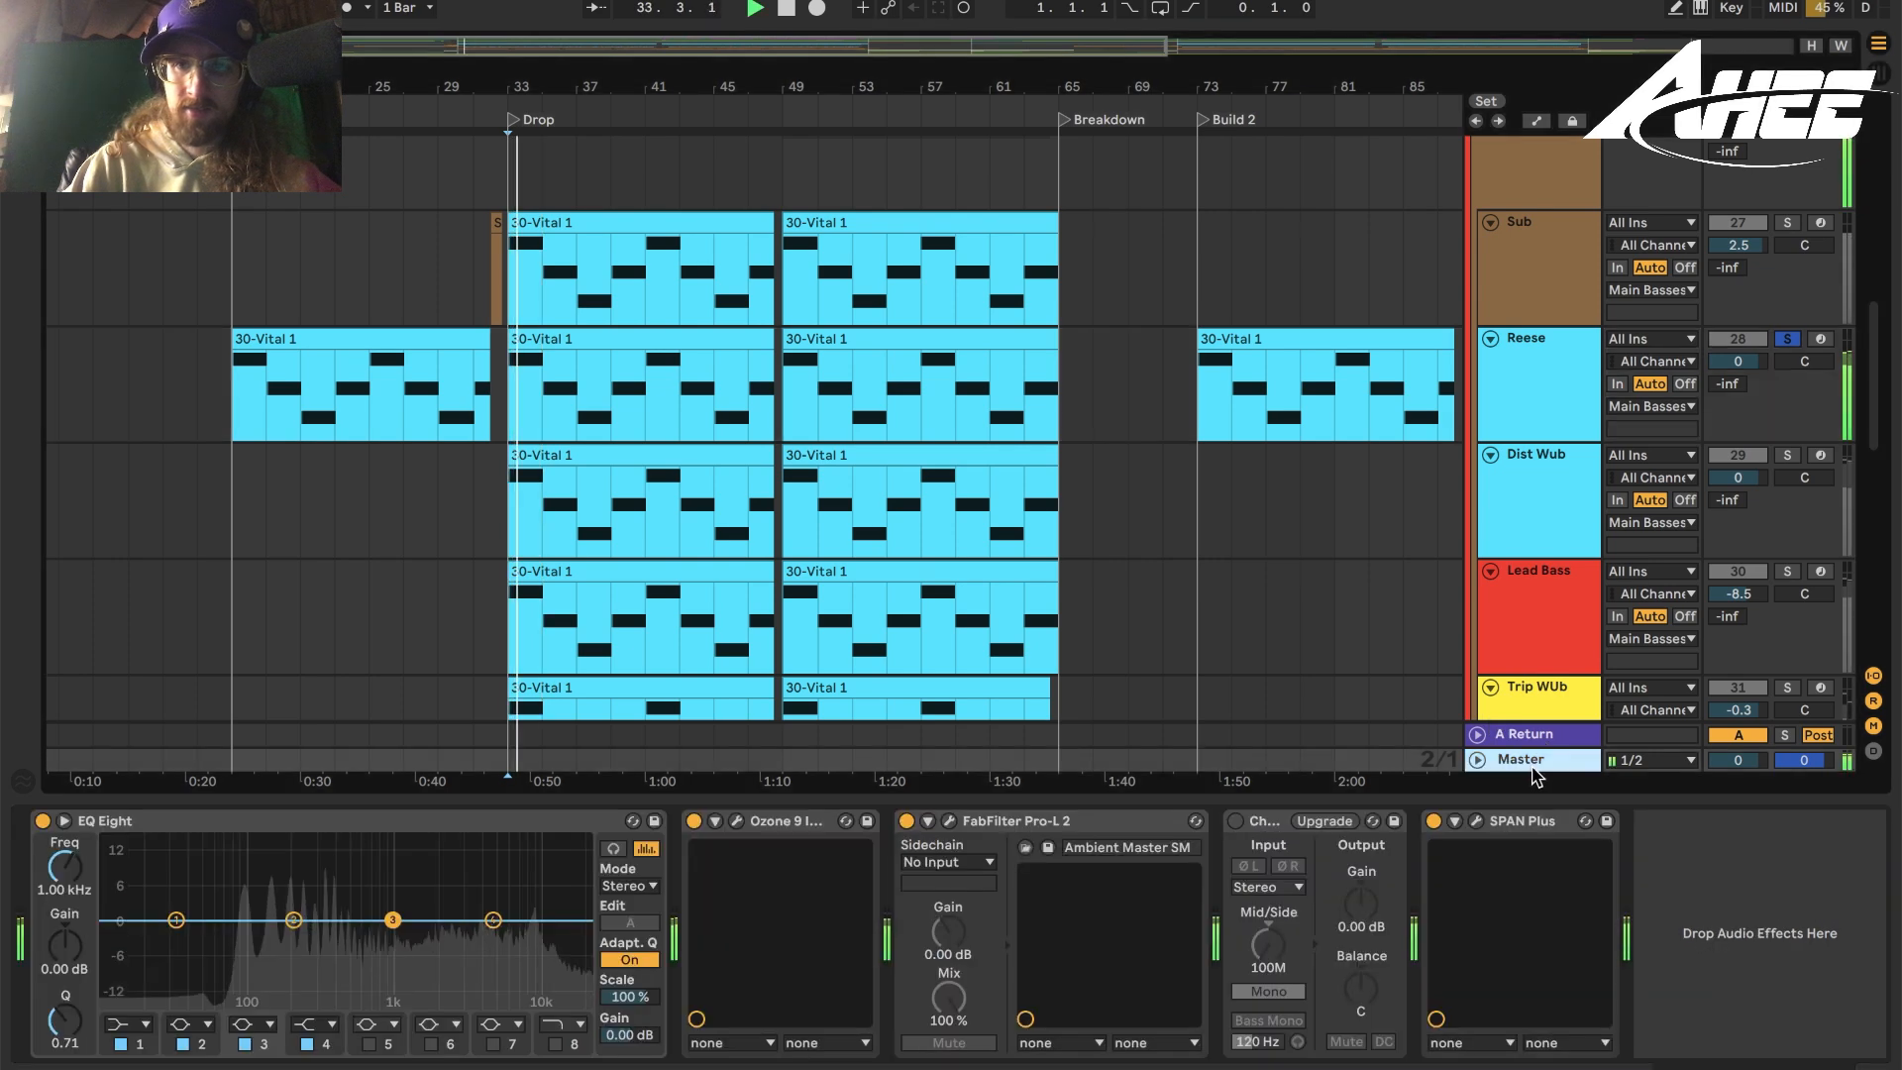
{"action": "left_click", "coordinate": [1476, 821]}
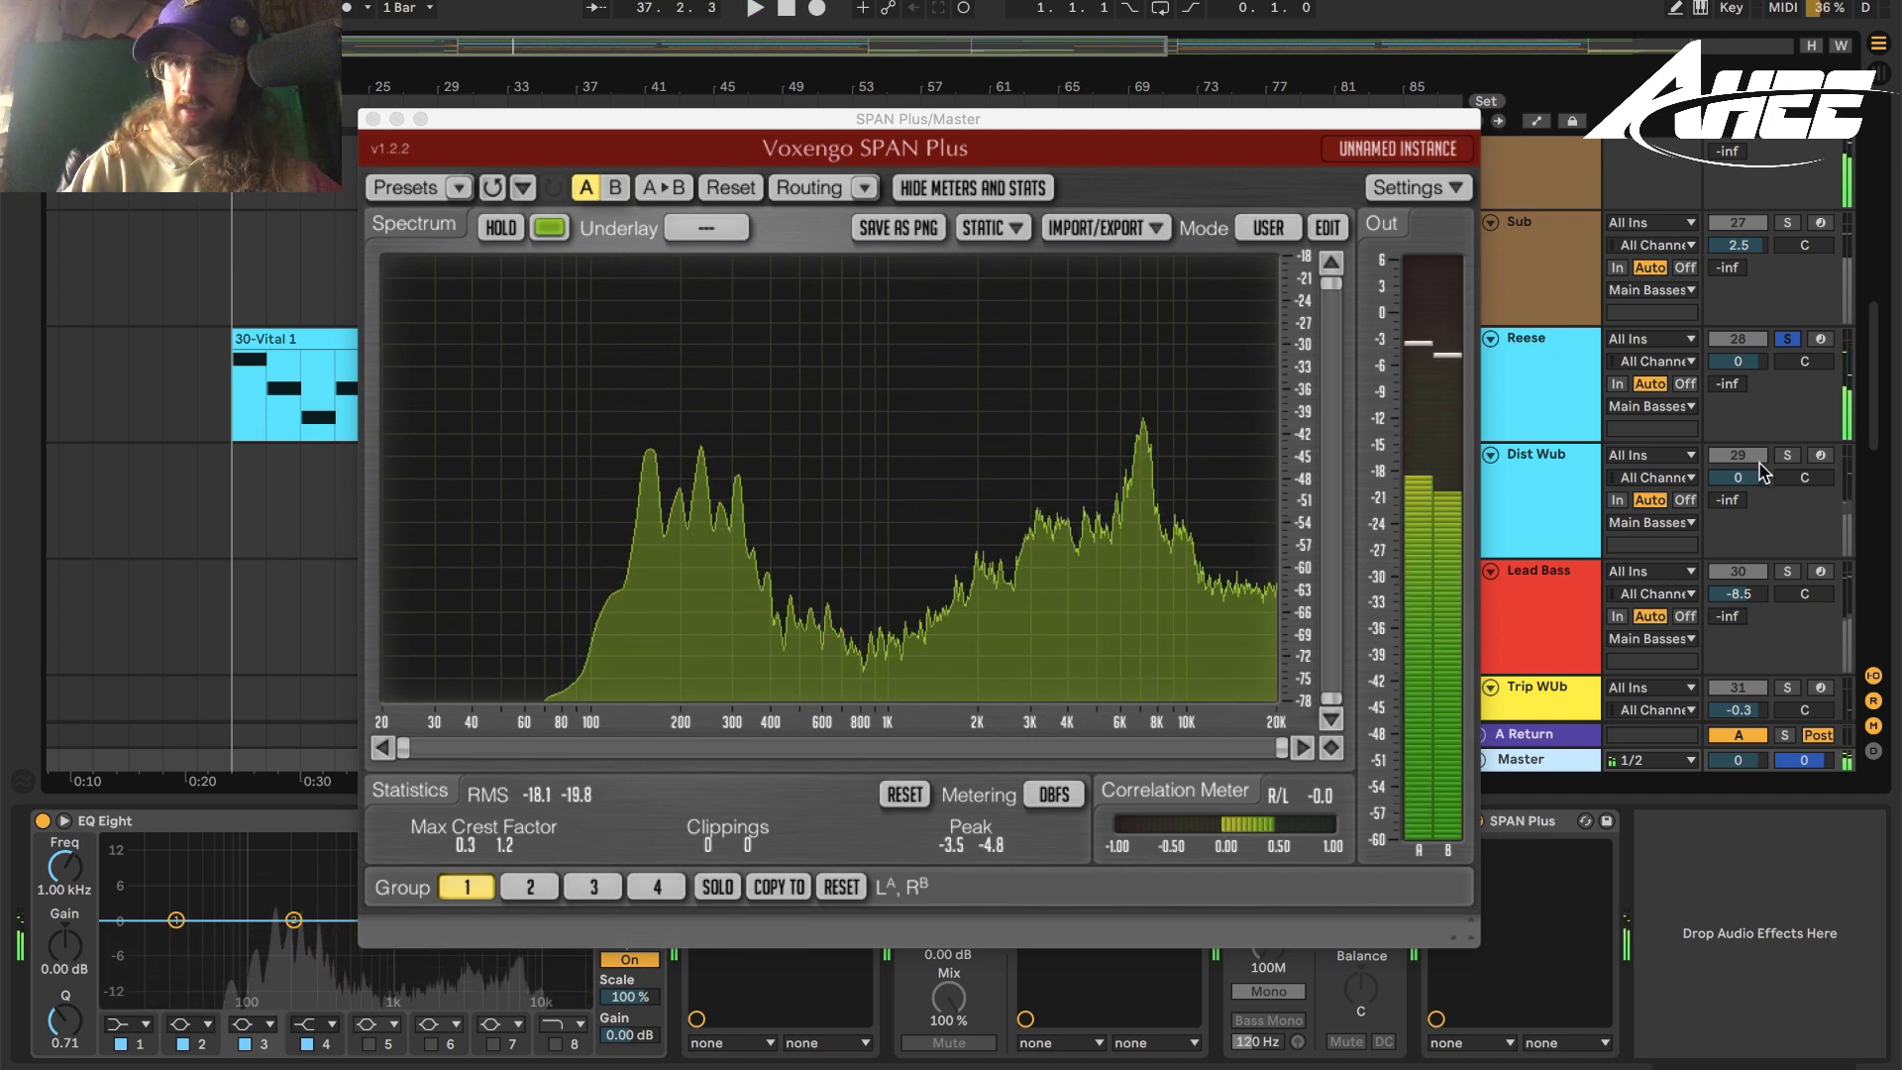
Solo Dist Wub and Lead Bass in turn to compare their spectra in SPAN Plus, and clear the solo.
{"action": "left_click", "coordinate": [1789, 456]}
{"action": "key", "text": "space"}
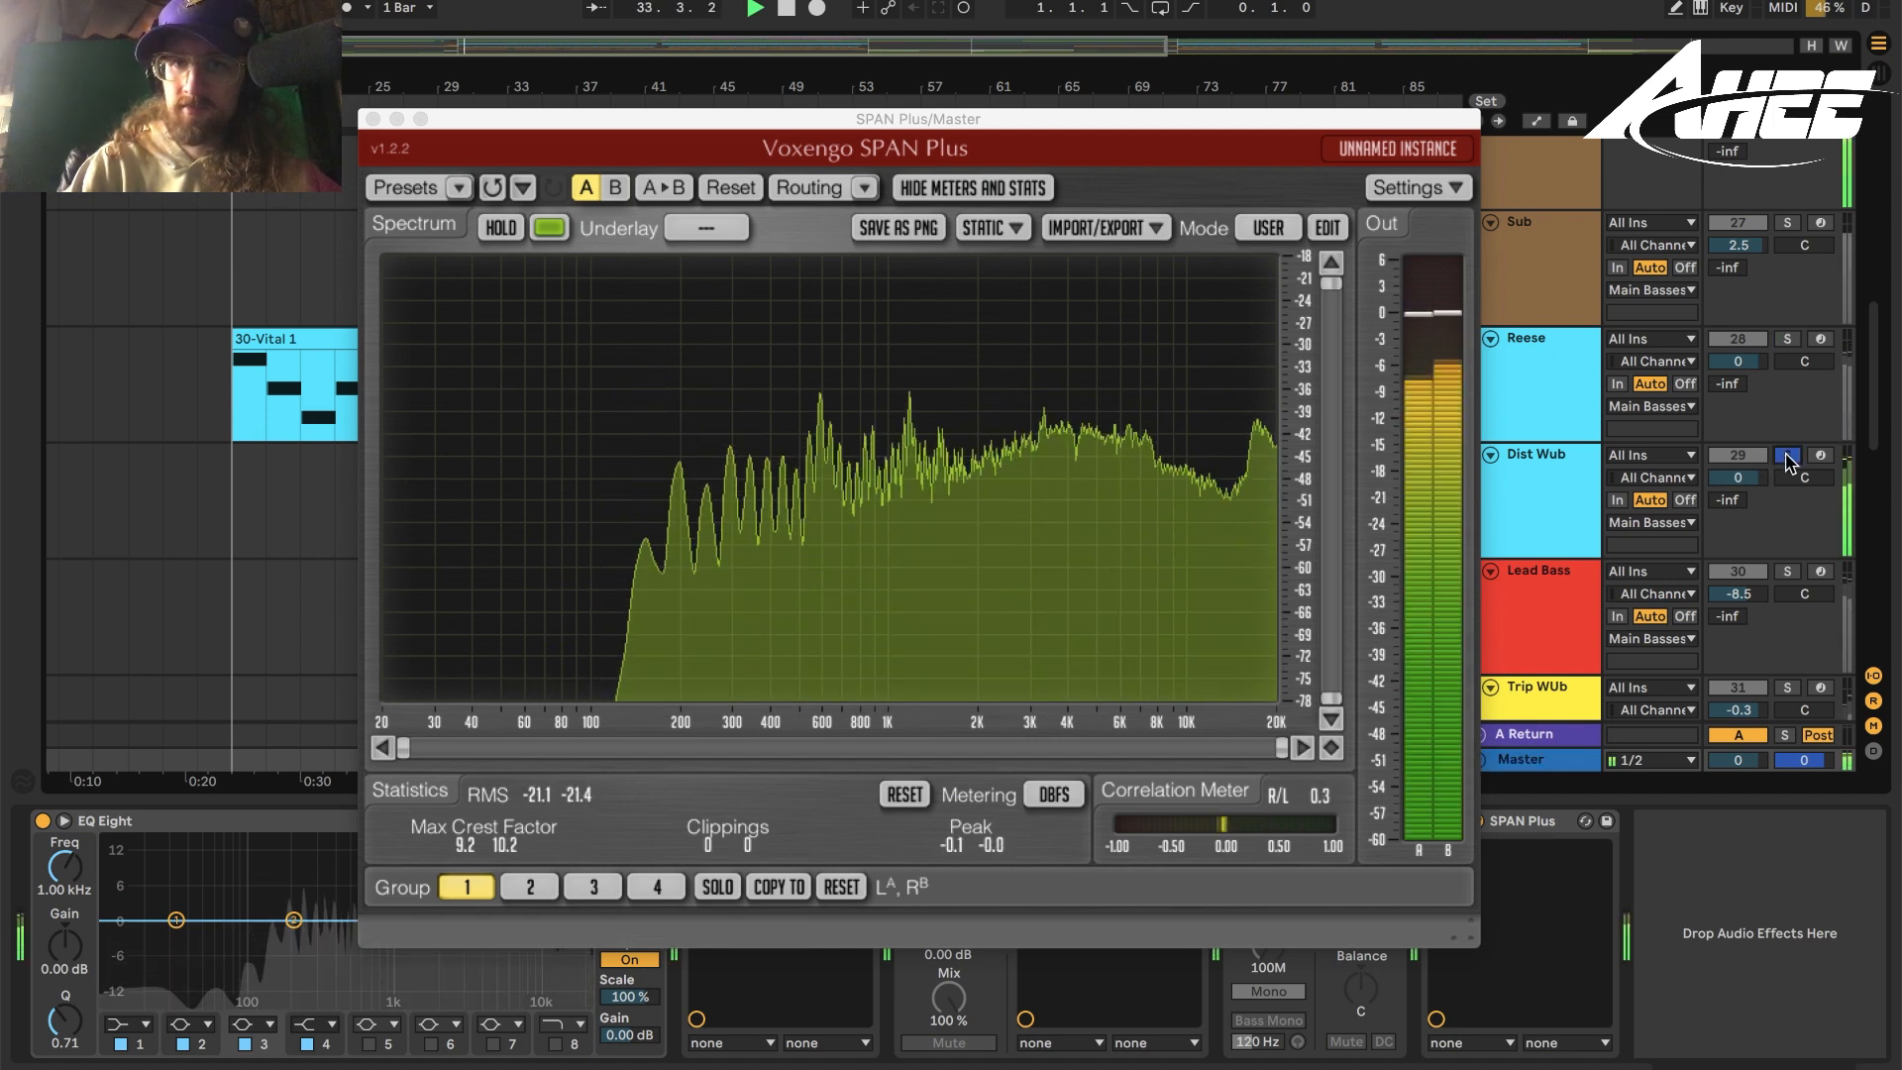
{"action": "left_click", "coordinate": [1789, 572]}
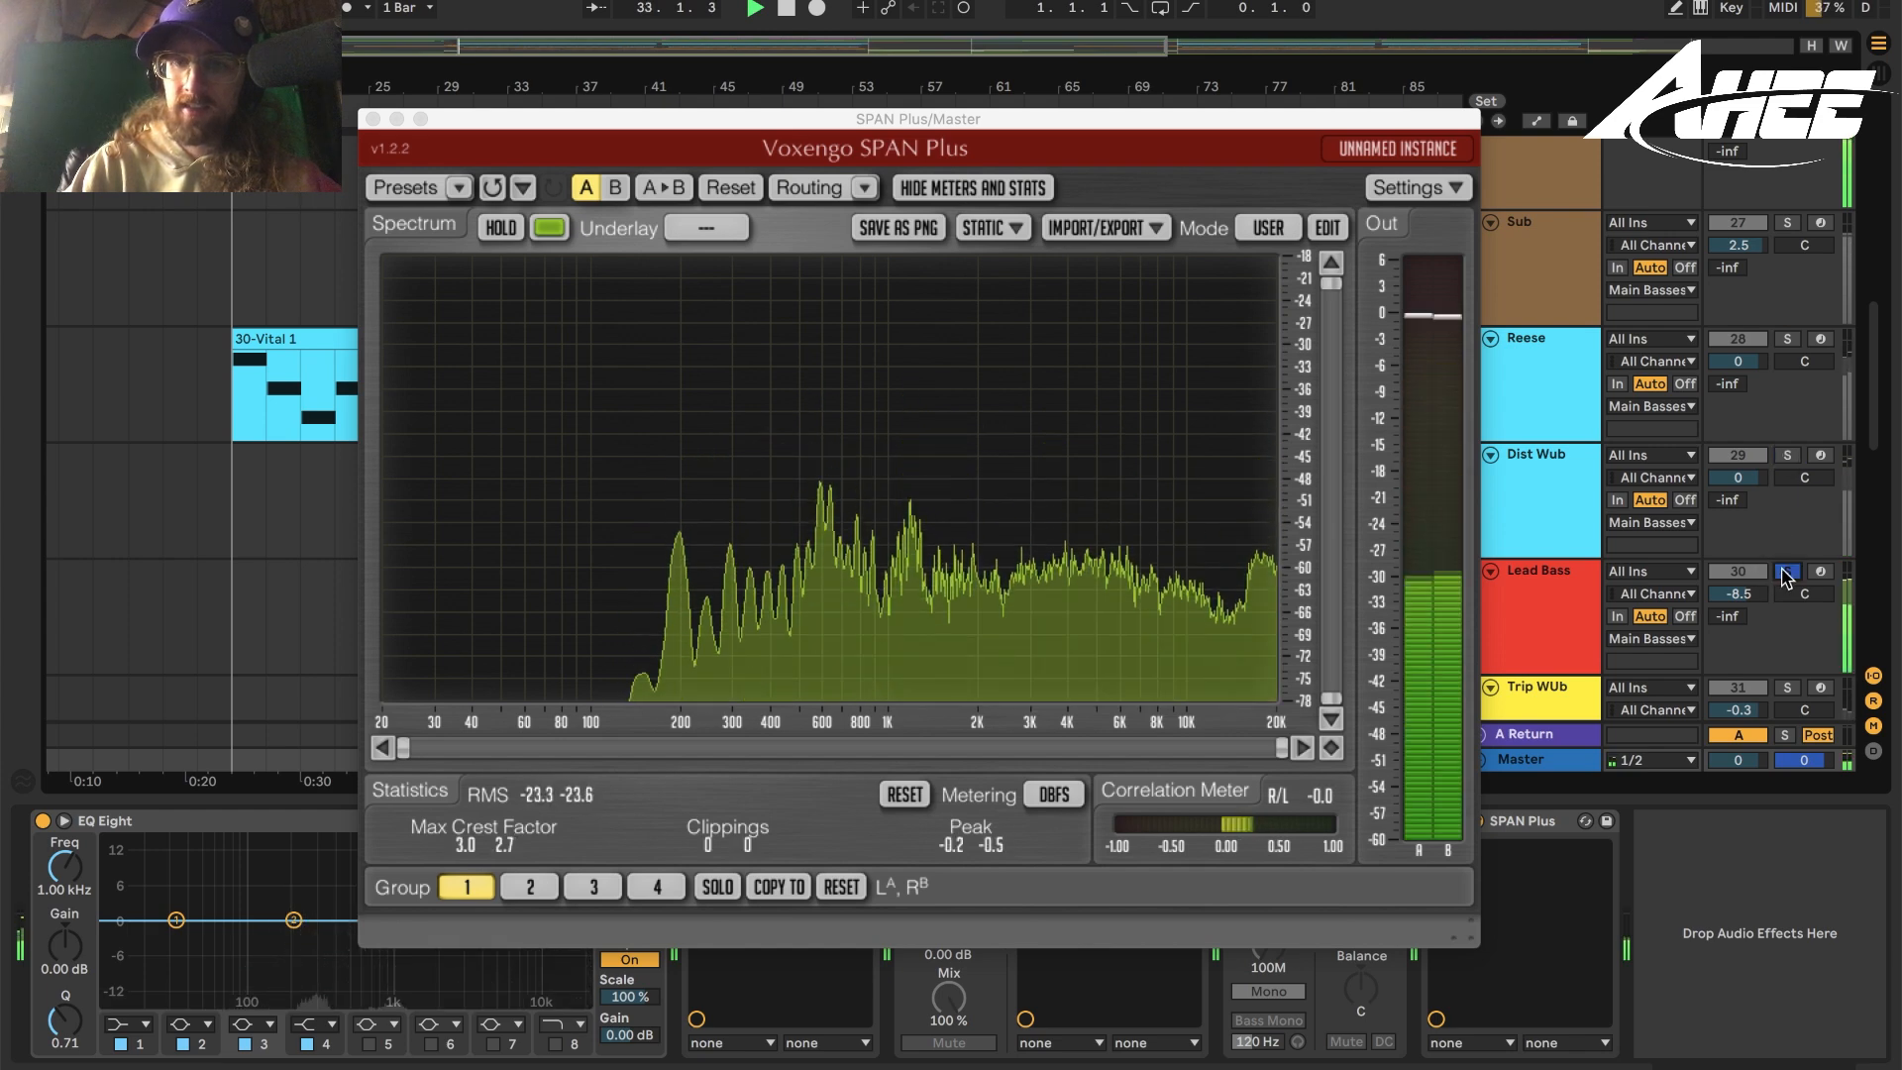
{"action": "left_click", "coordinate": [1787, 572]}
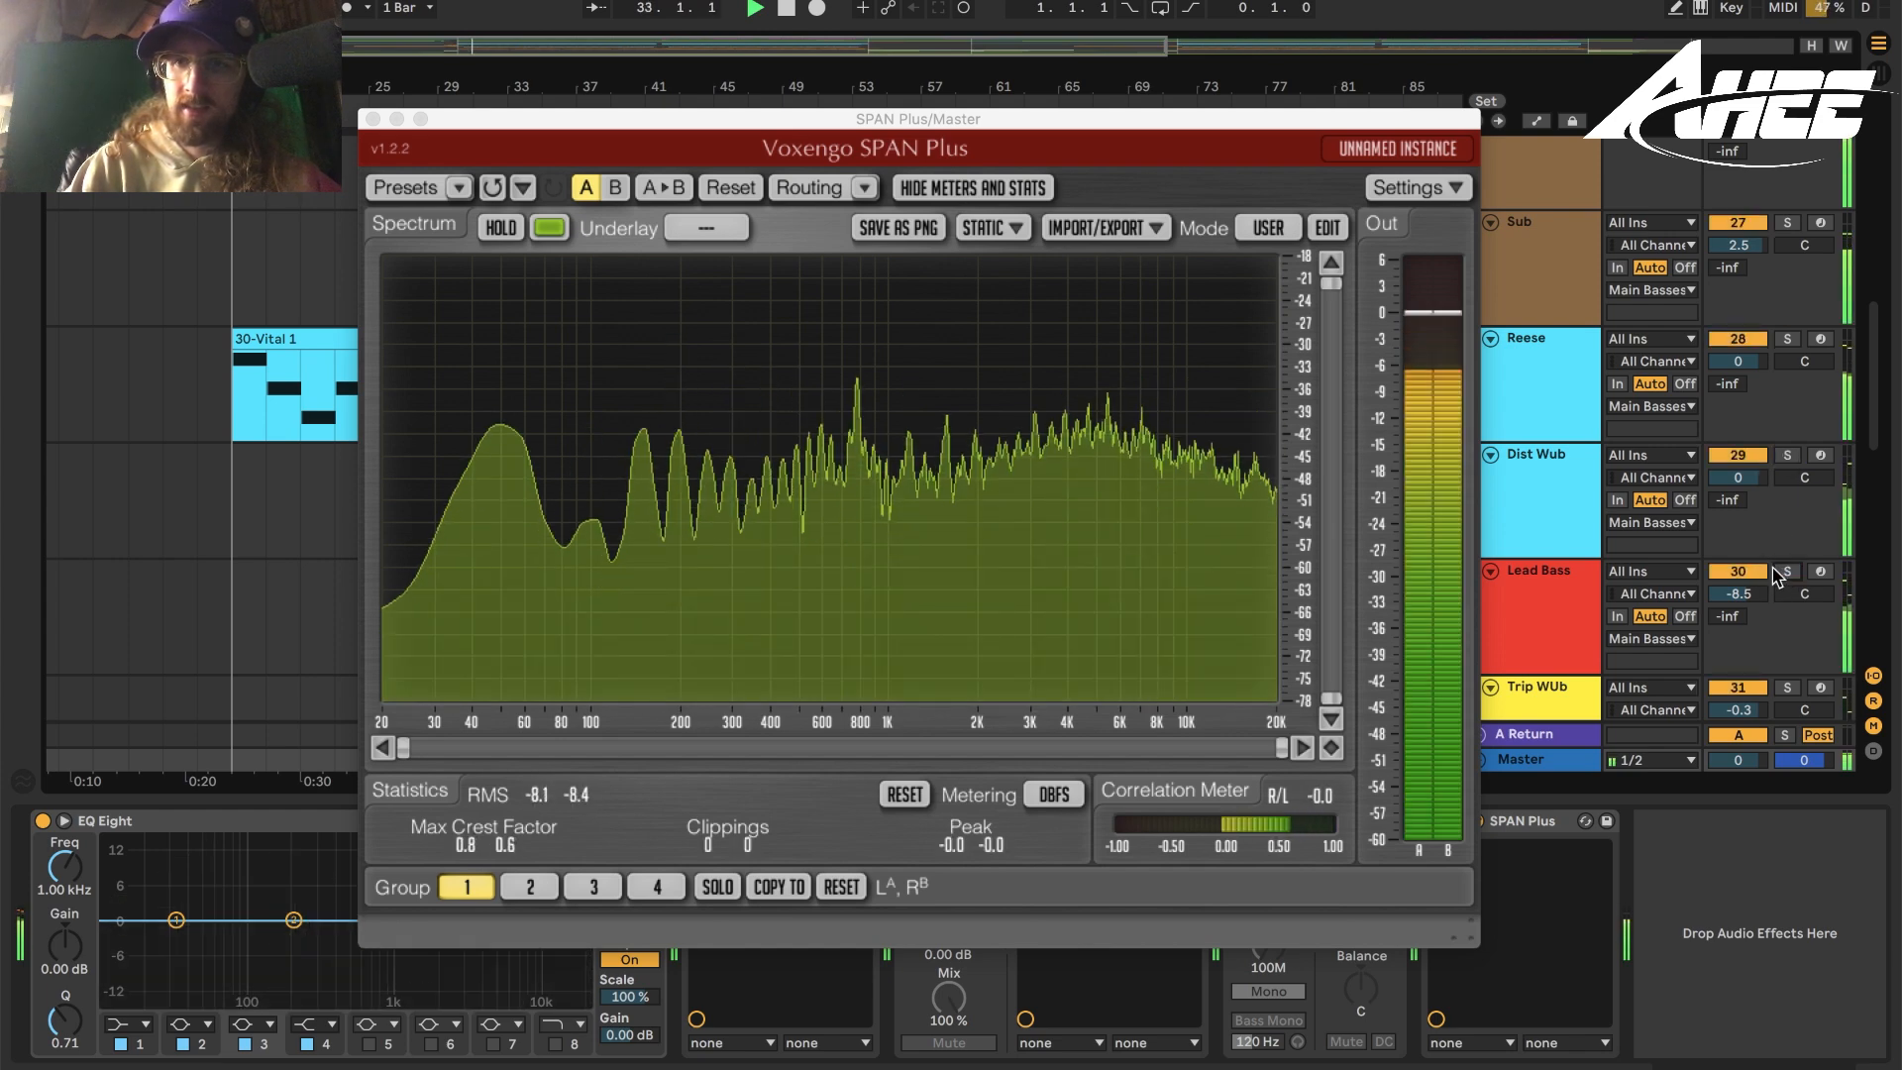
Solo the Trip WUb track to examine its spectrum, stop playback and clear the solo.
{"action": "scroll", "coordinate": [1777, 633], "scroll_direction": "down", "scroll_amount": 2}
{"action": "left_click", "coordinate": [1788, 639]}
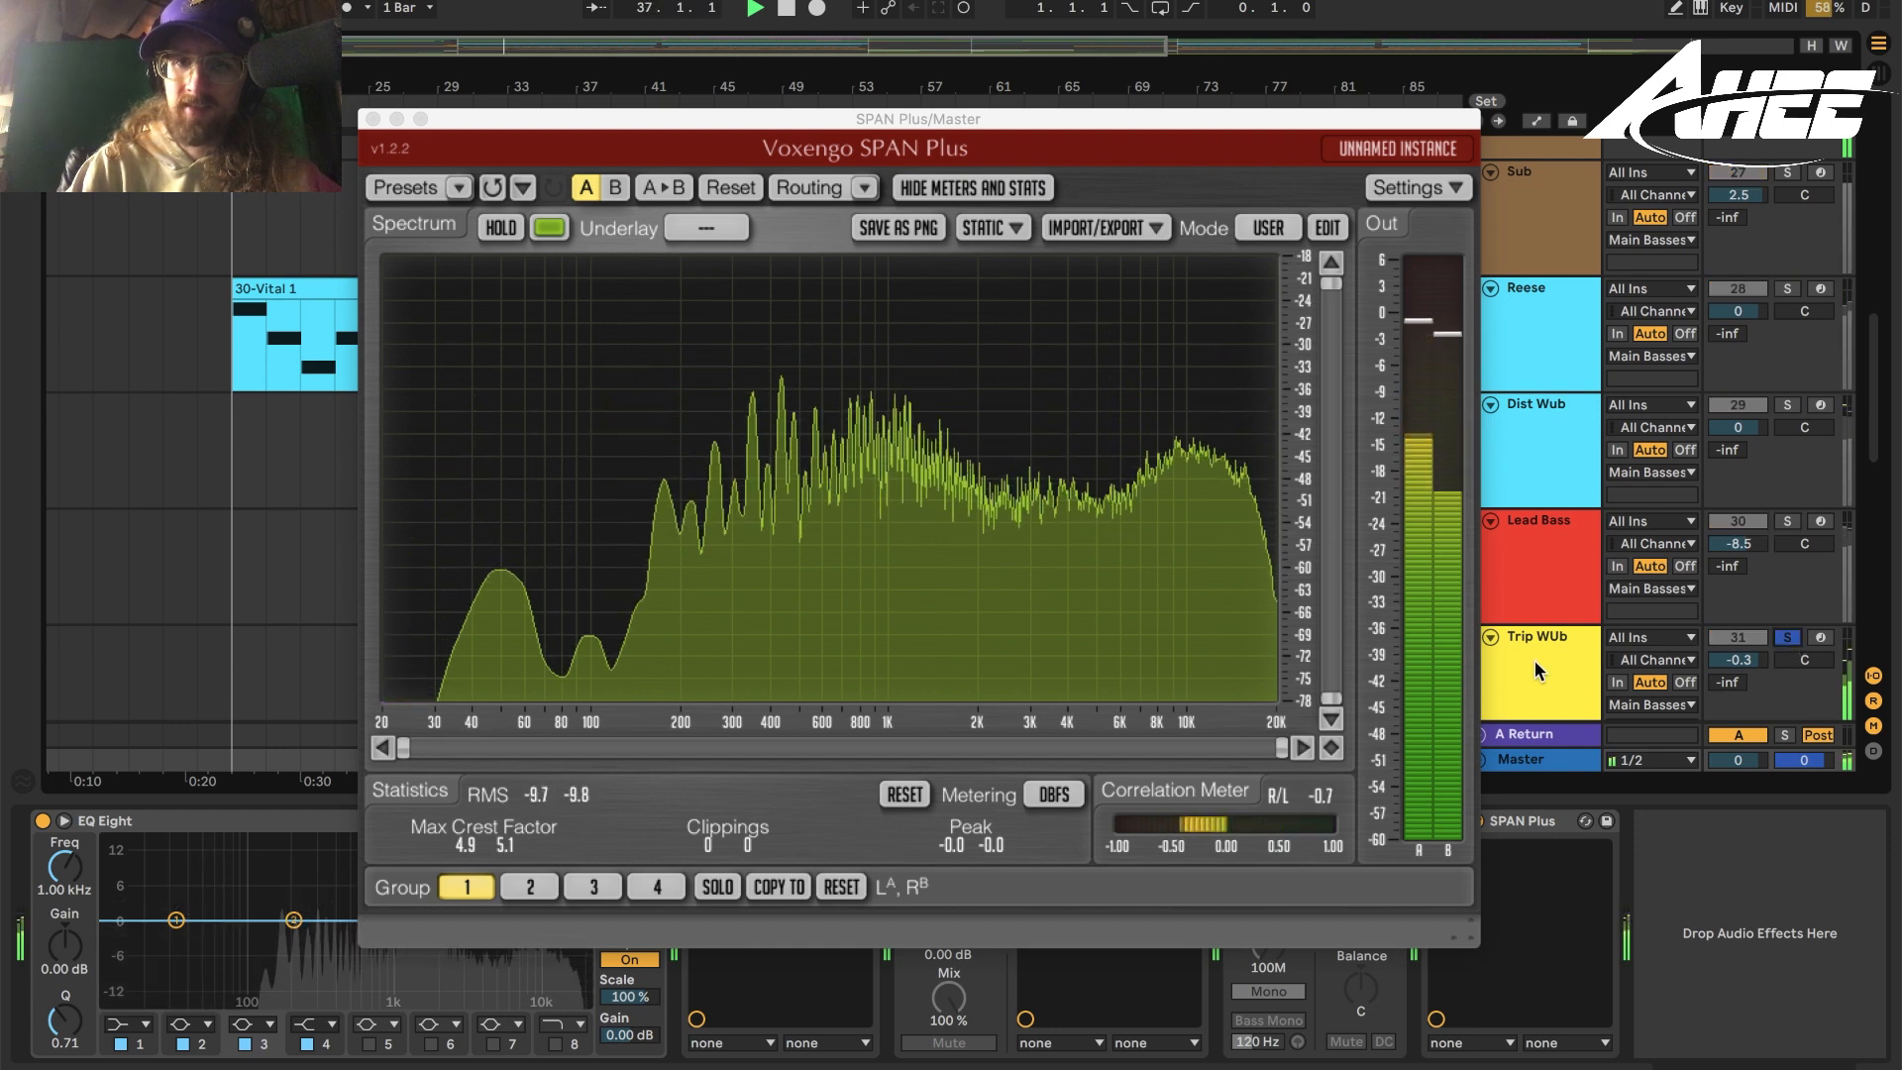
{"action": "key", "text": "space"}
{"action": "left_click", "coordinate": [1787, 639]}
{"action": "scroll", "coordinate": [1777, 619], "scroll_direction": "up", "scroll_amount": 5}
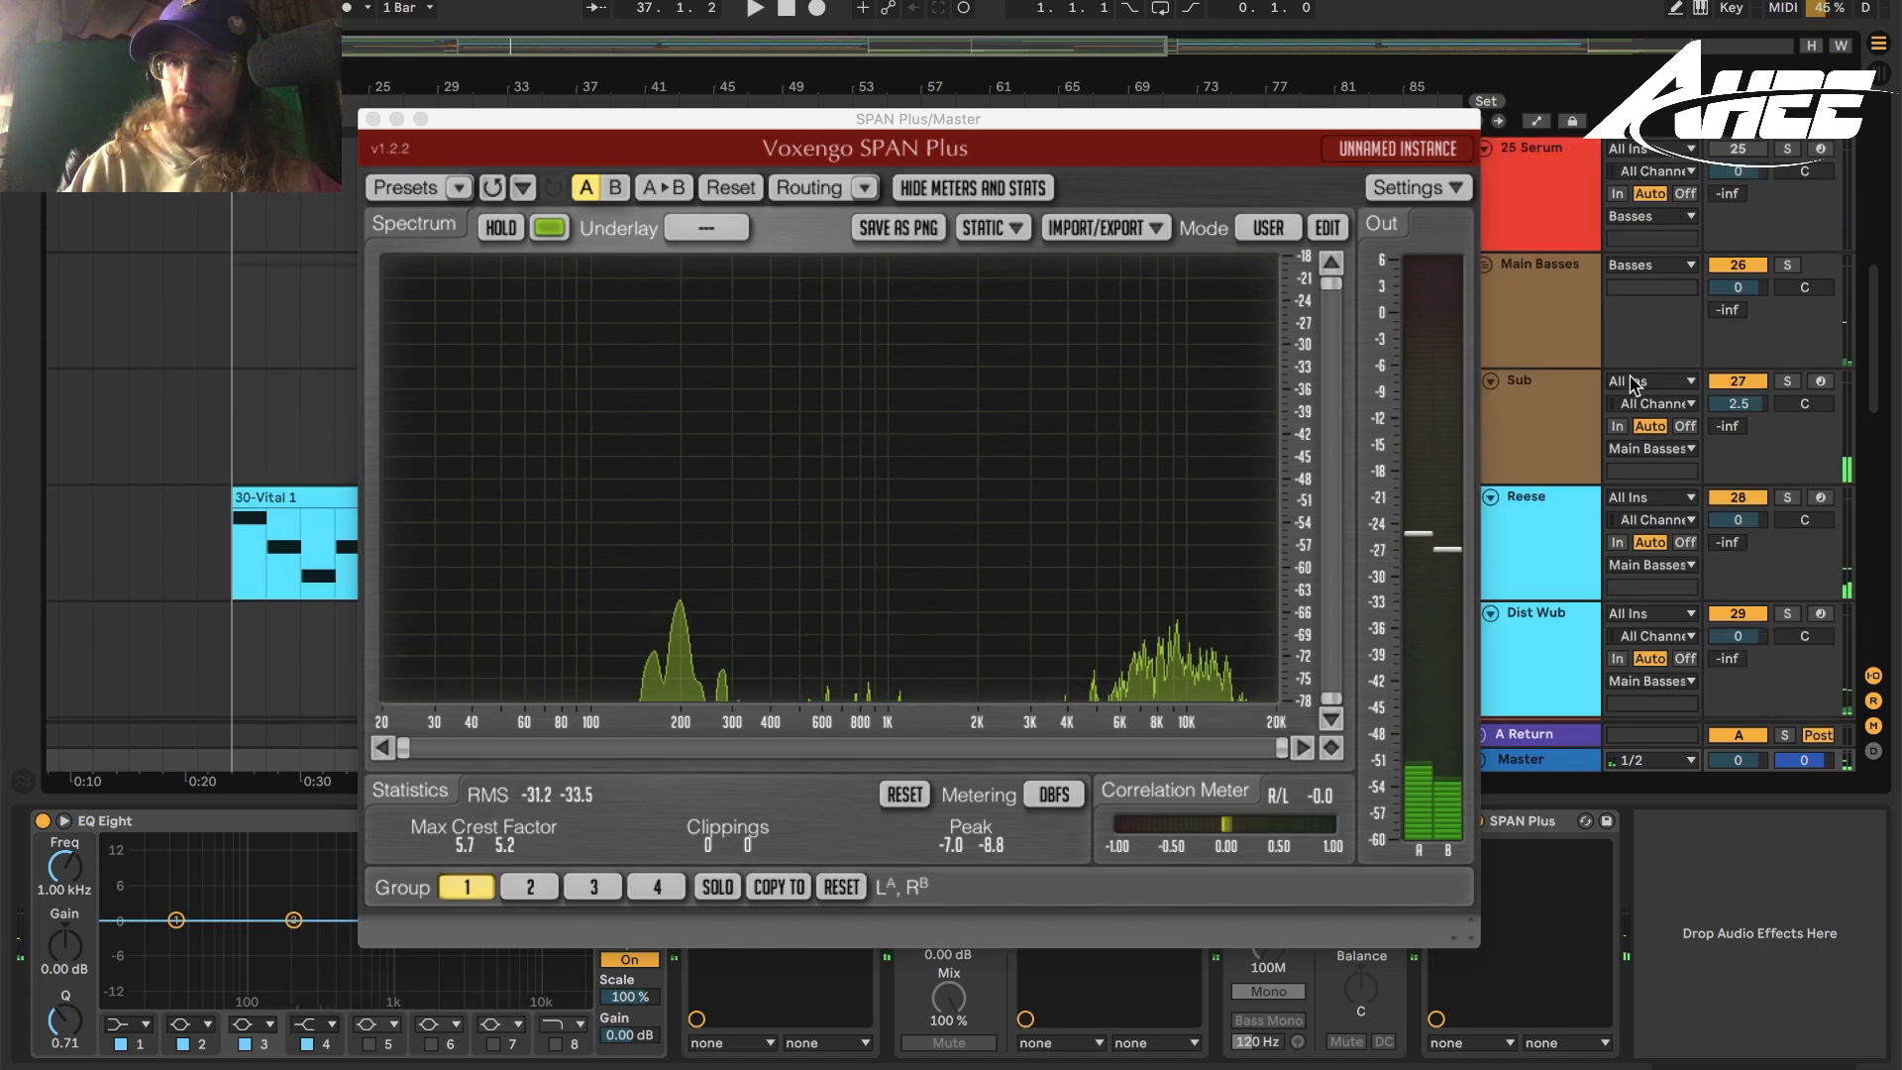
Review the devices on Main Basses and the parent Basses group, briefly opening the Basses Pro-L 2 and closing it.
{"action": "left_click", "coordinate": [1562, 317]}
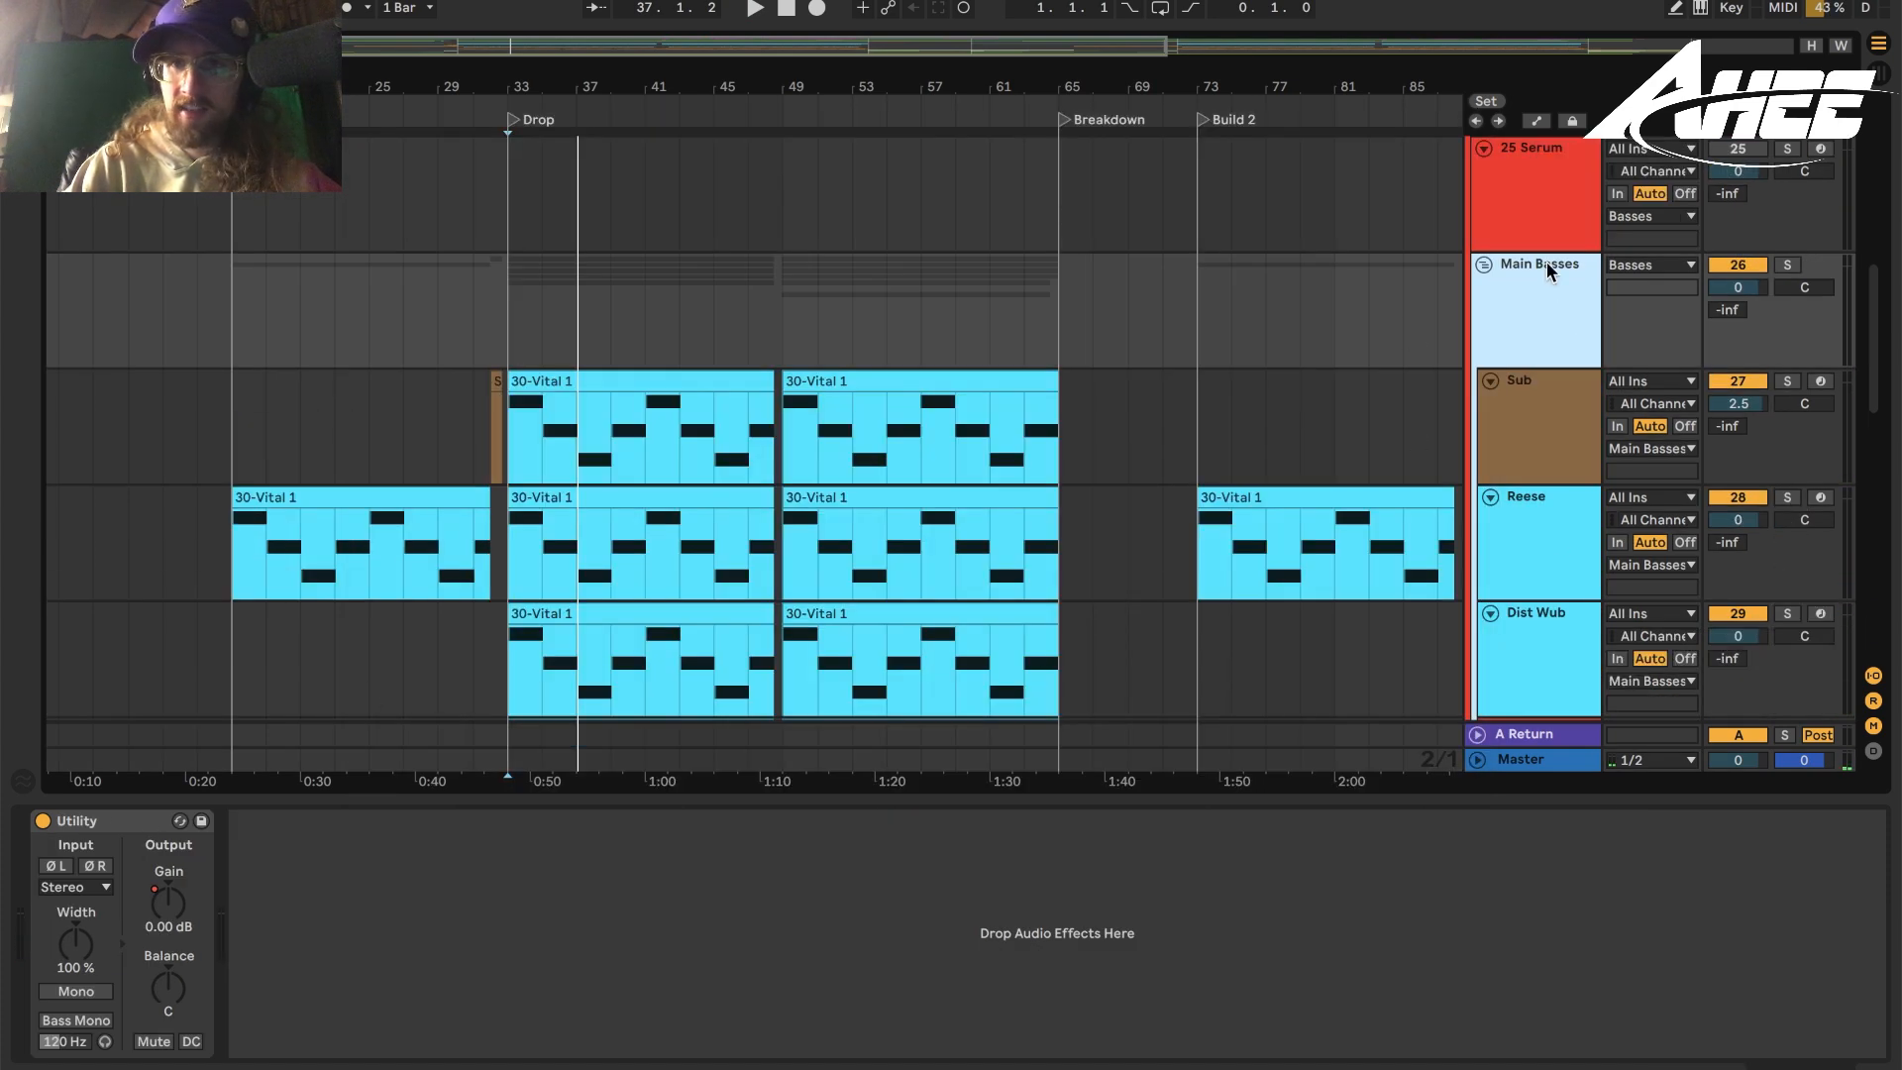
{"action": "scroll", "coordinate": [1527, 252], "scroll_direction": "up", "scroll_amount": 10}
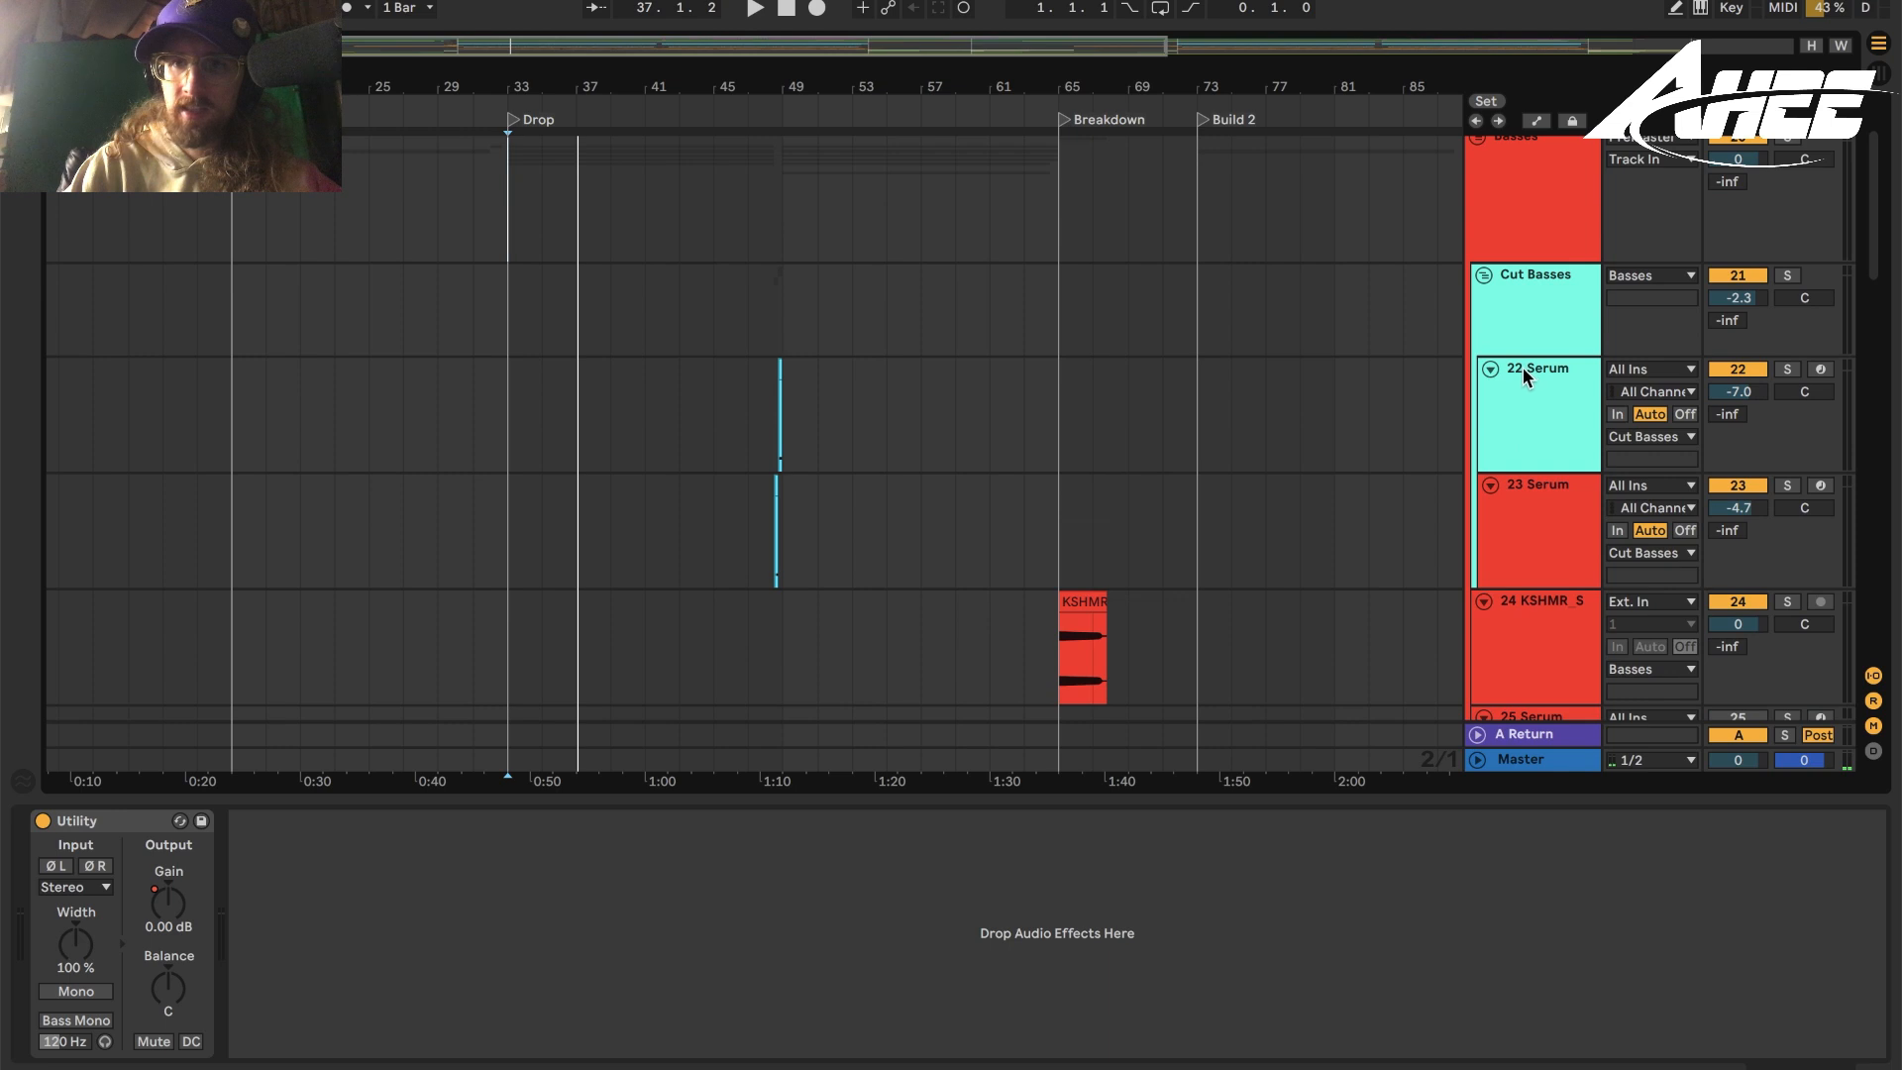
{"action": "left_click", "coordinate": [1522, 358]}
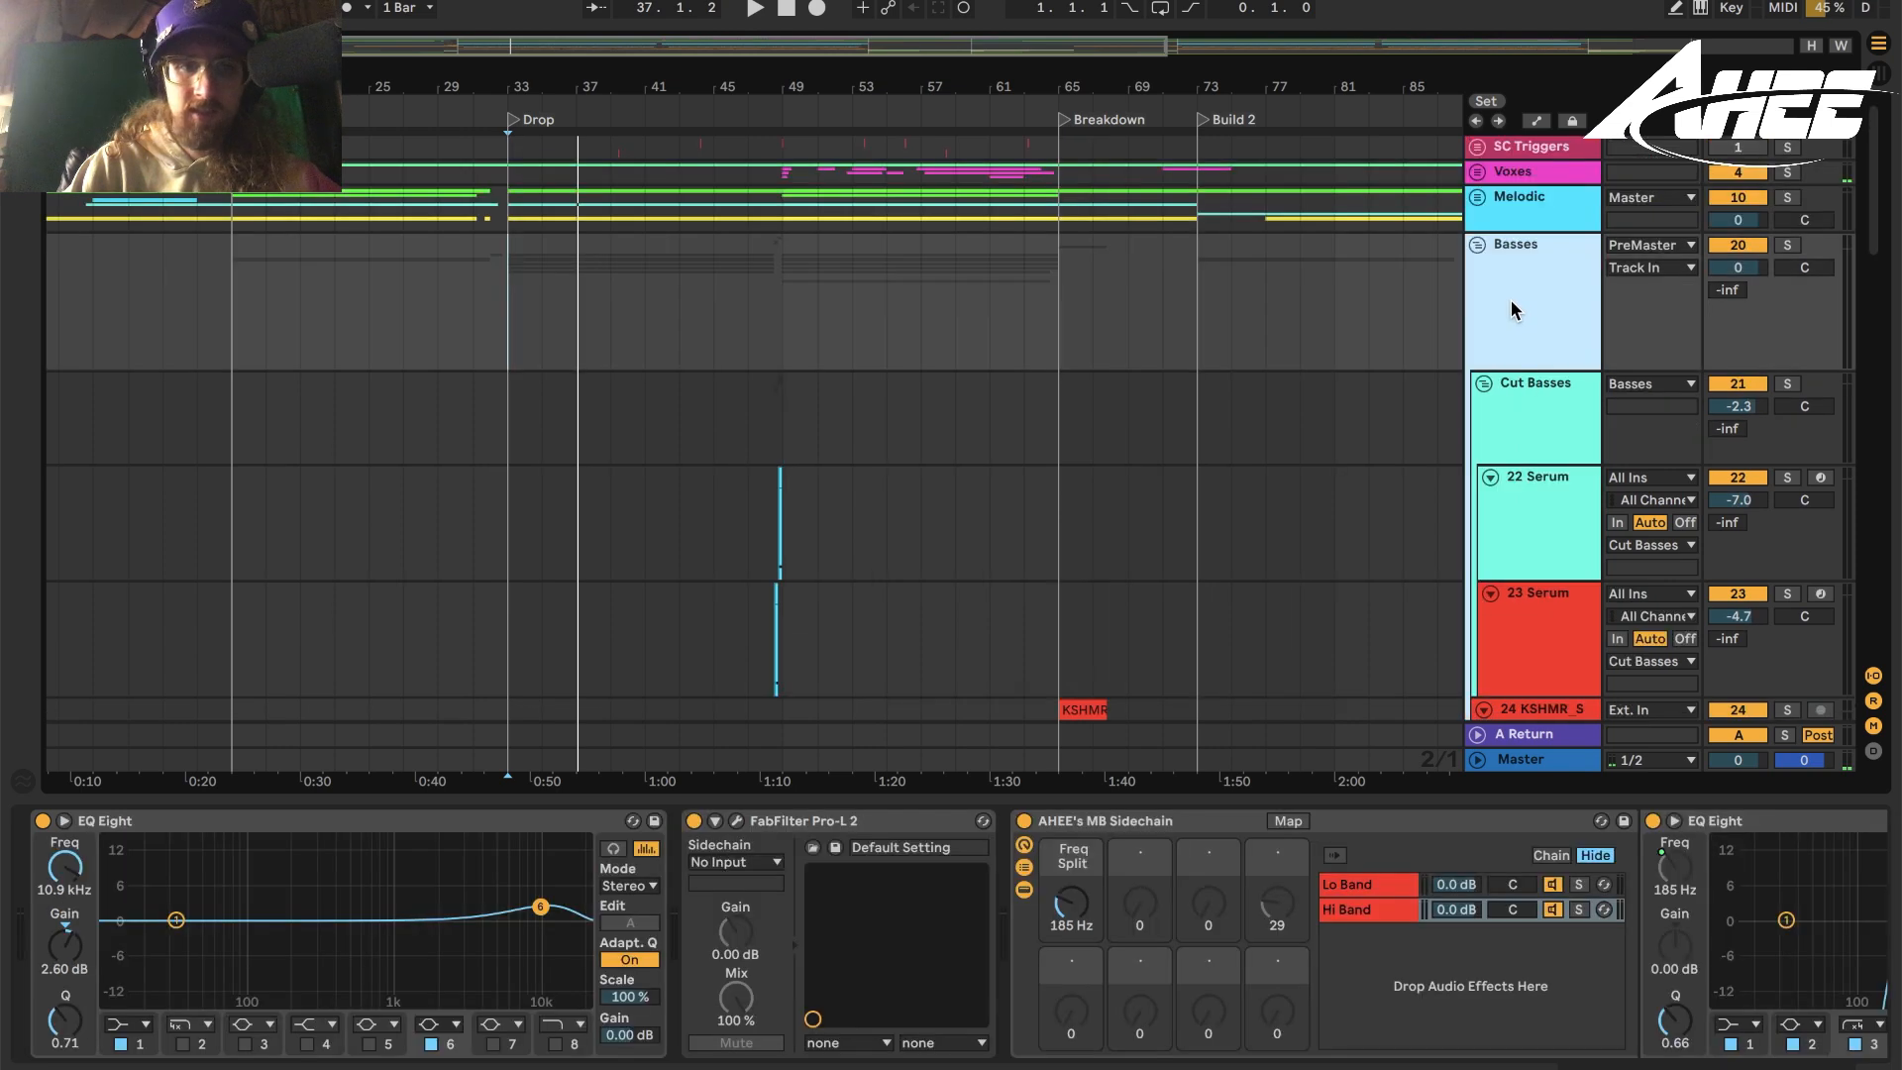
{"action": "left_click", "coordinate": [736, 822]}
{"action": "left_click", "coordinate": [116, 77]}
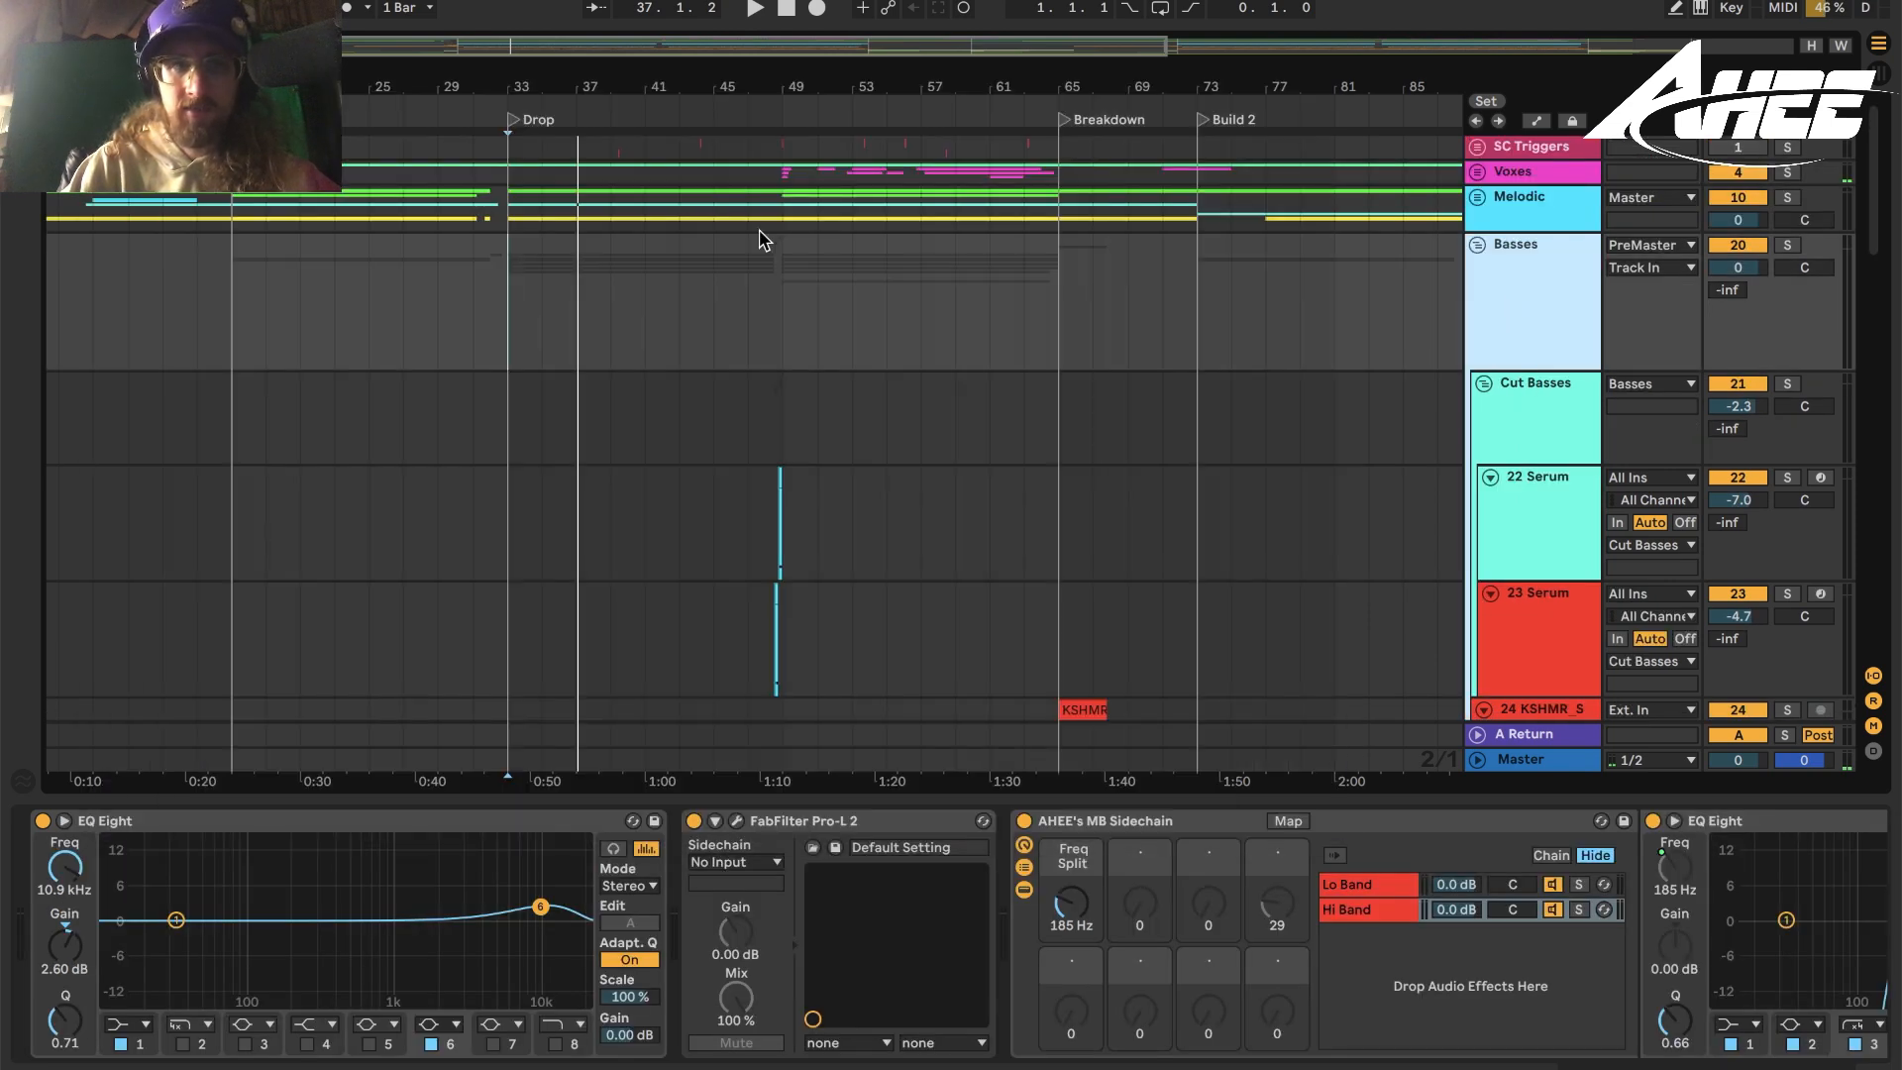
Collapse the Basses group and show the PreMaster track's devices.
{"action": "left_click", "coordinate": [1476, 245]}
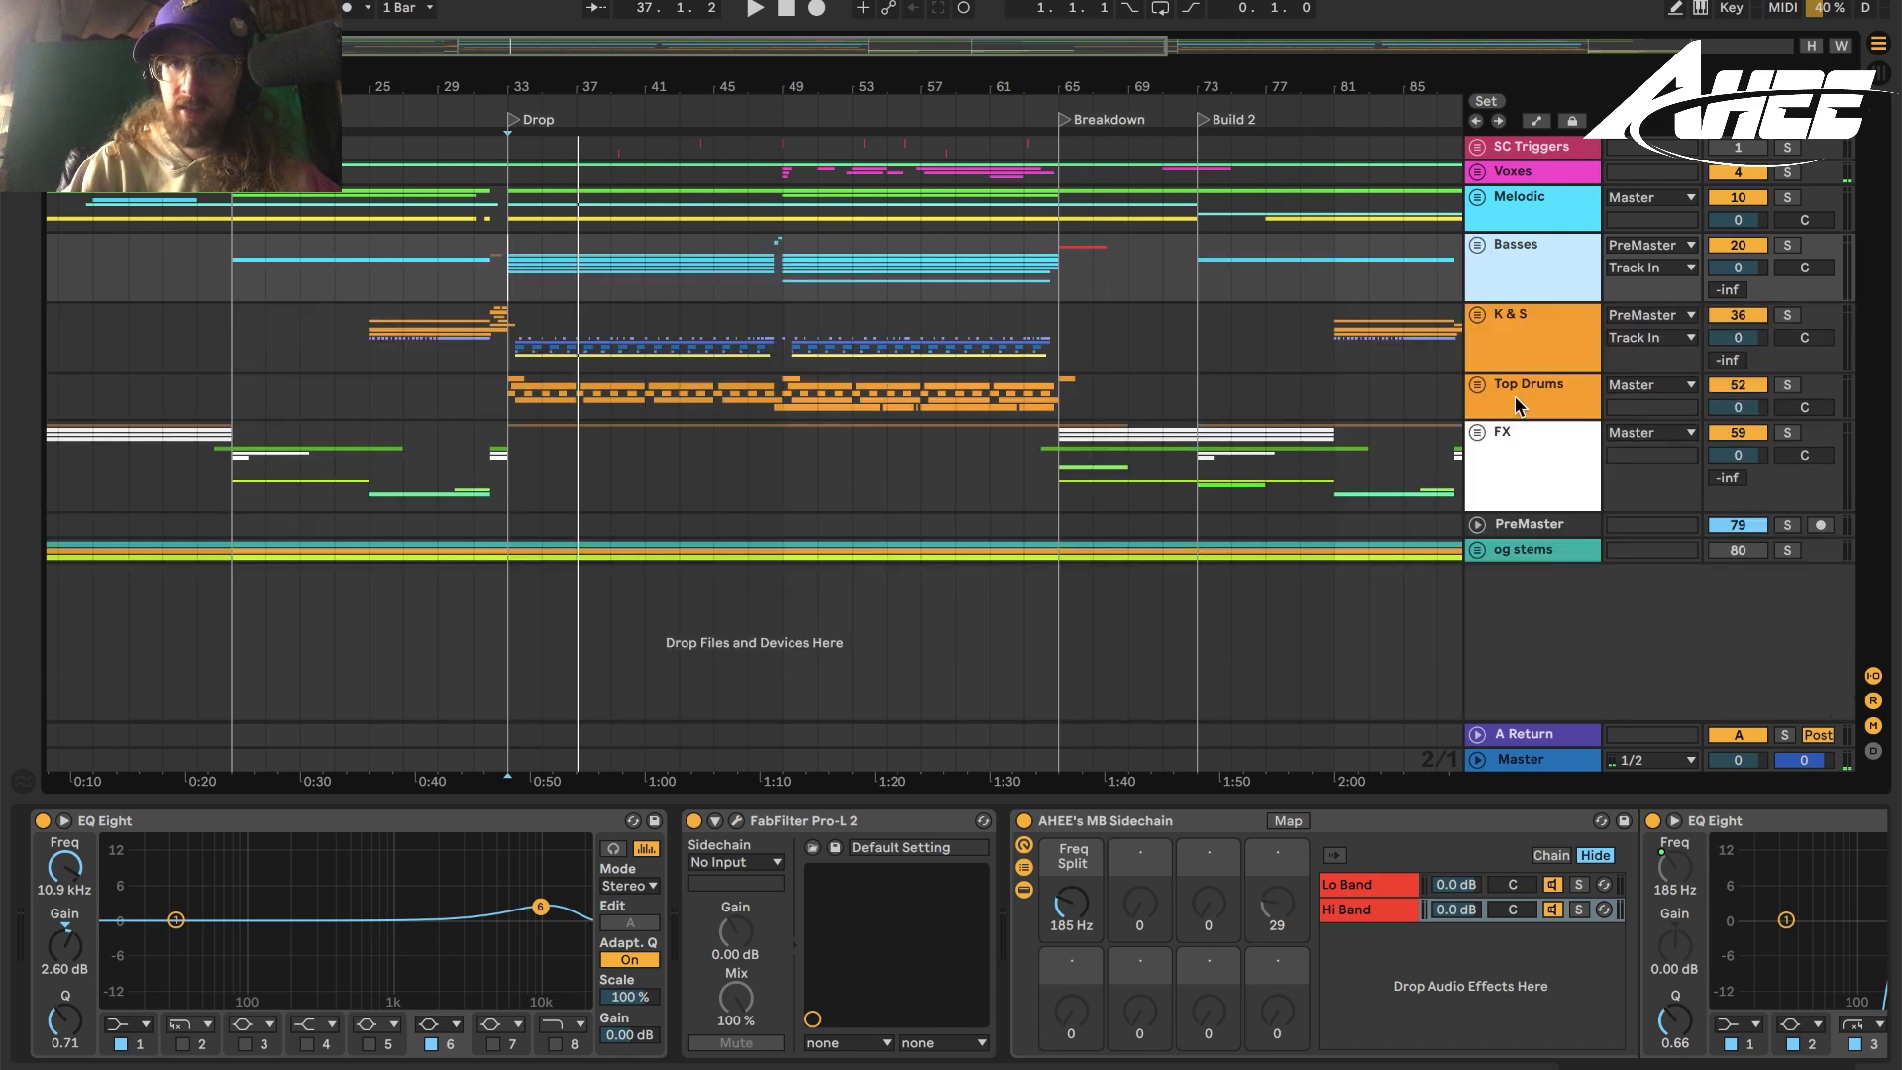
{"action": "left_click", "coordinate": [1526, 531]}
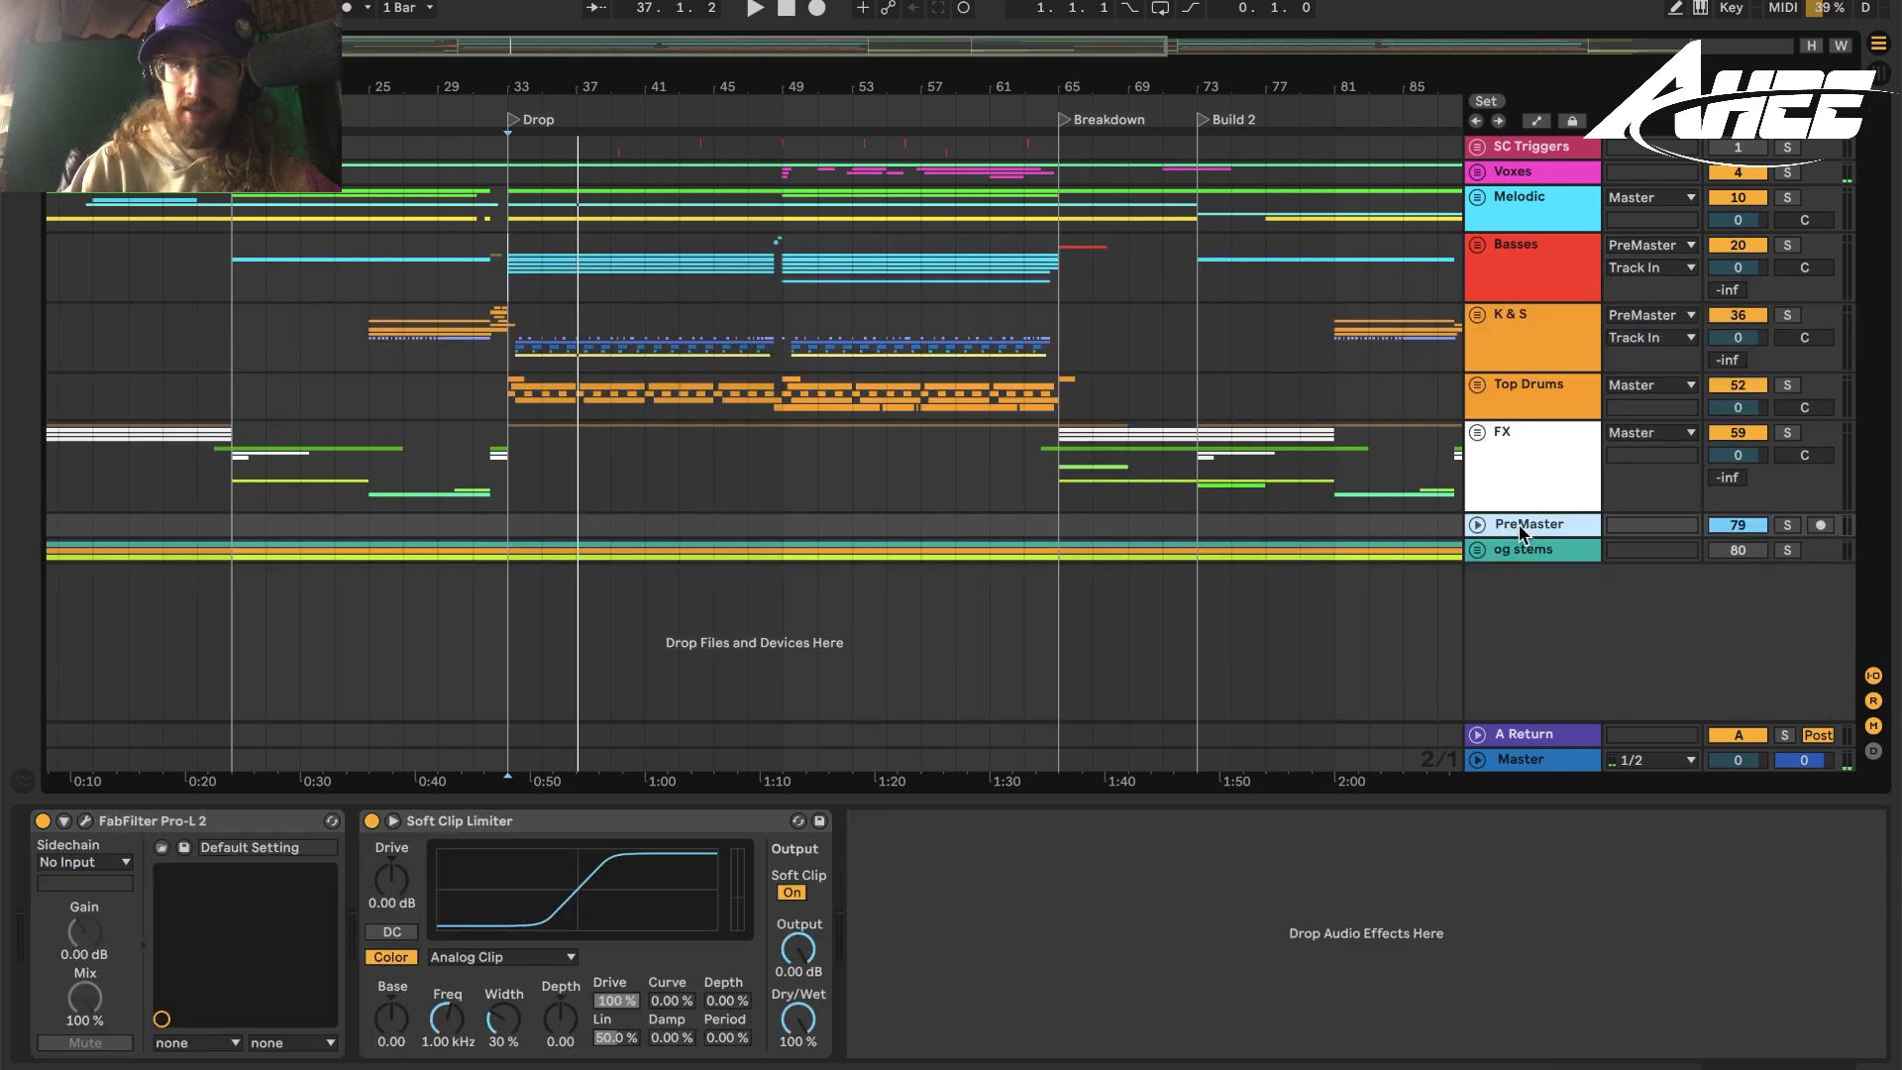
Solo the PreMaster track and play the drop to examine the gain reduction in its FabFilter Pro-L 2.
{"action": "left_click", "coordinate": [1786, 526]}
{"action": "left_click", "coordinate": [85, 821]}
{"action": "key", "text": "space"}
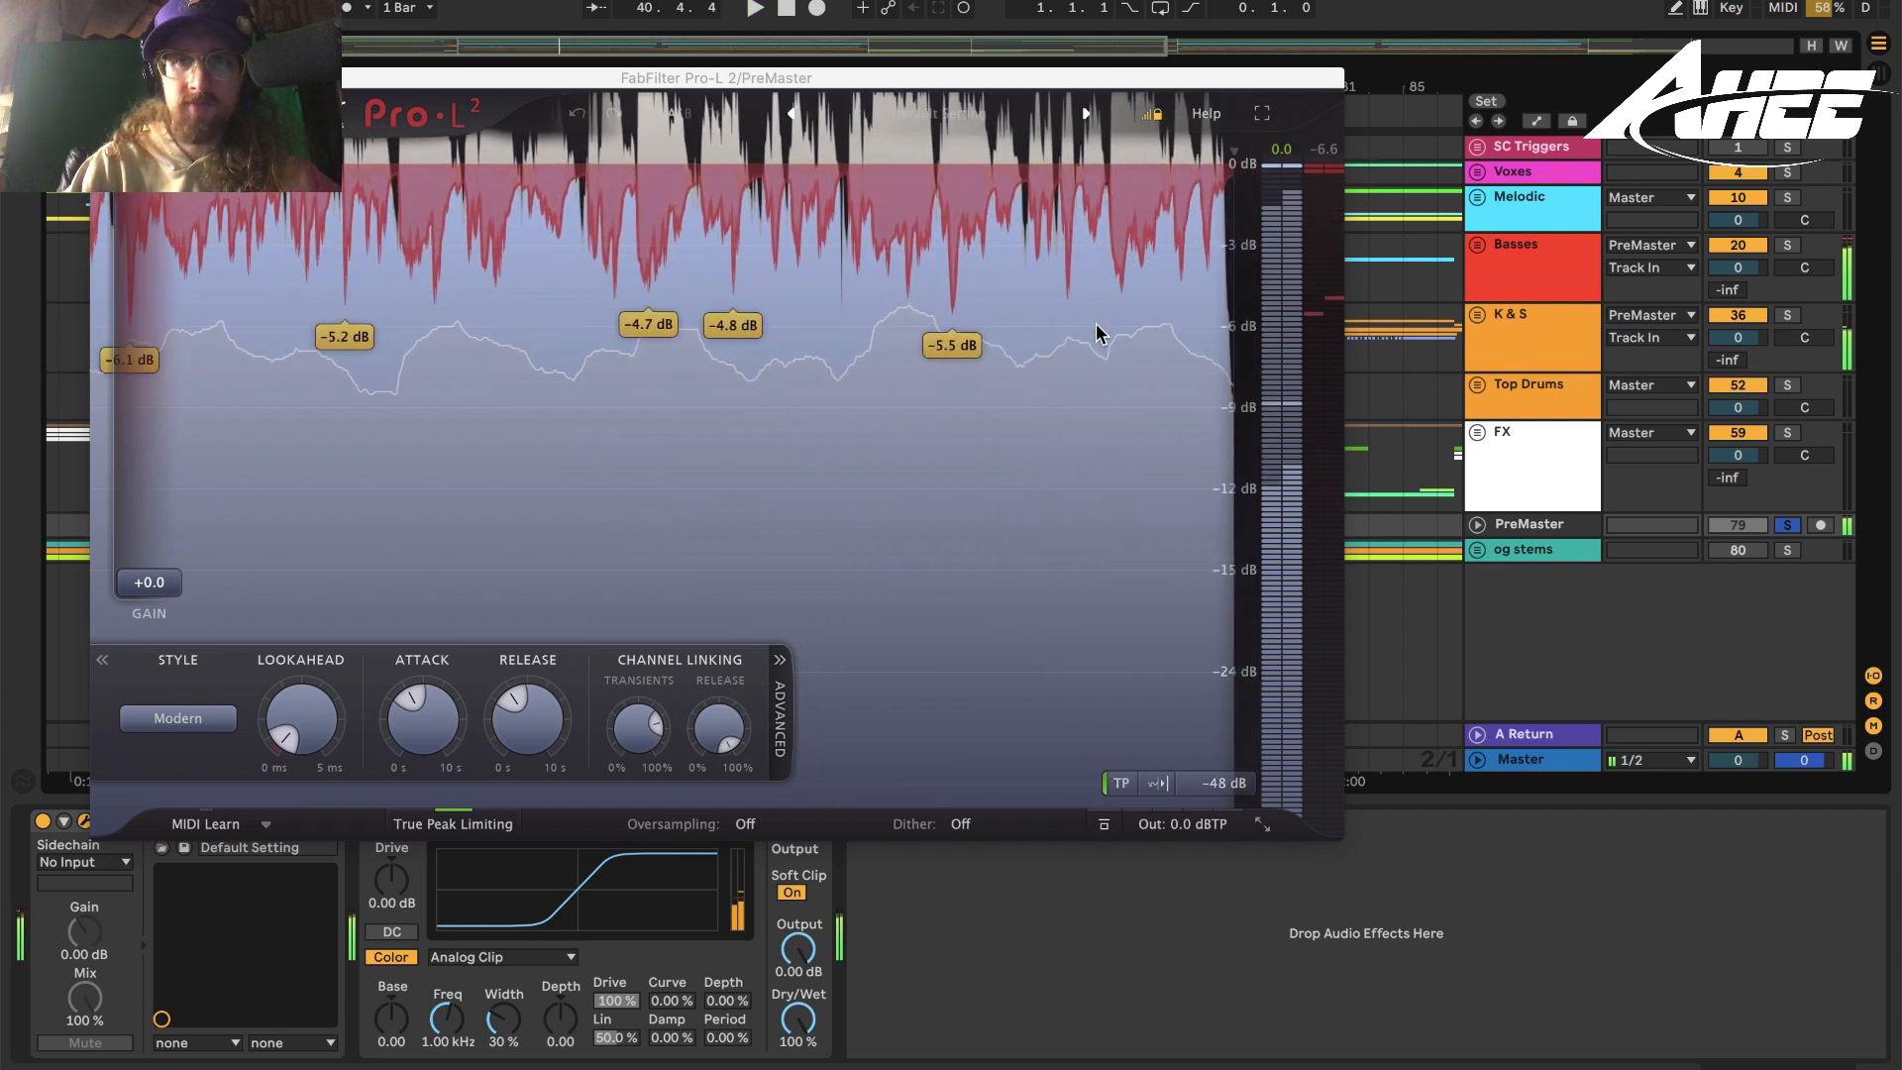
{"action": "key", "text": "space"}
Open the FabFilter Pro-L 2 on the Master track and play the drop to examine its gain and limiting.
{"action": "left_click", "coordinate": [1518, 761]}
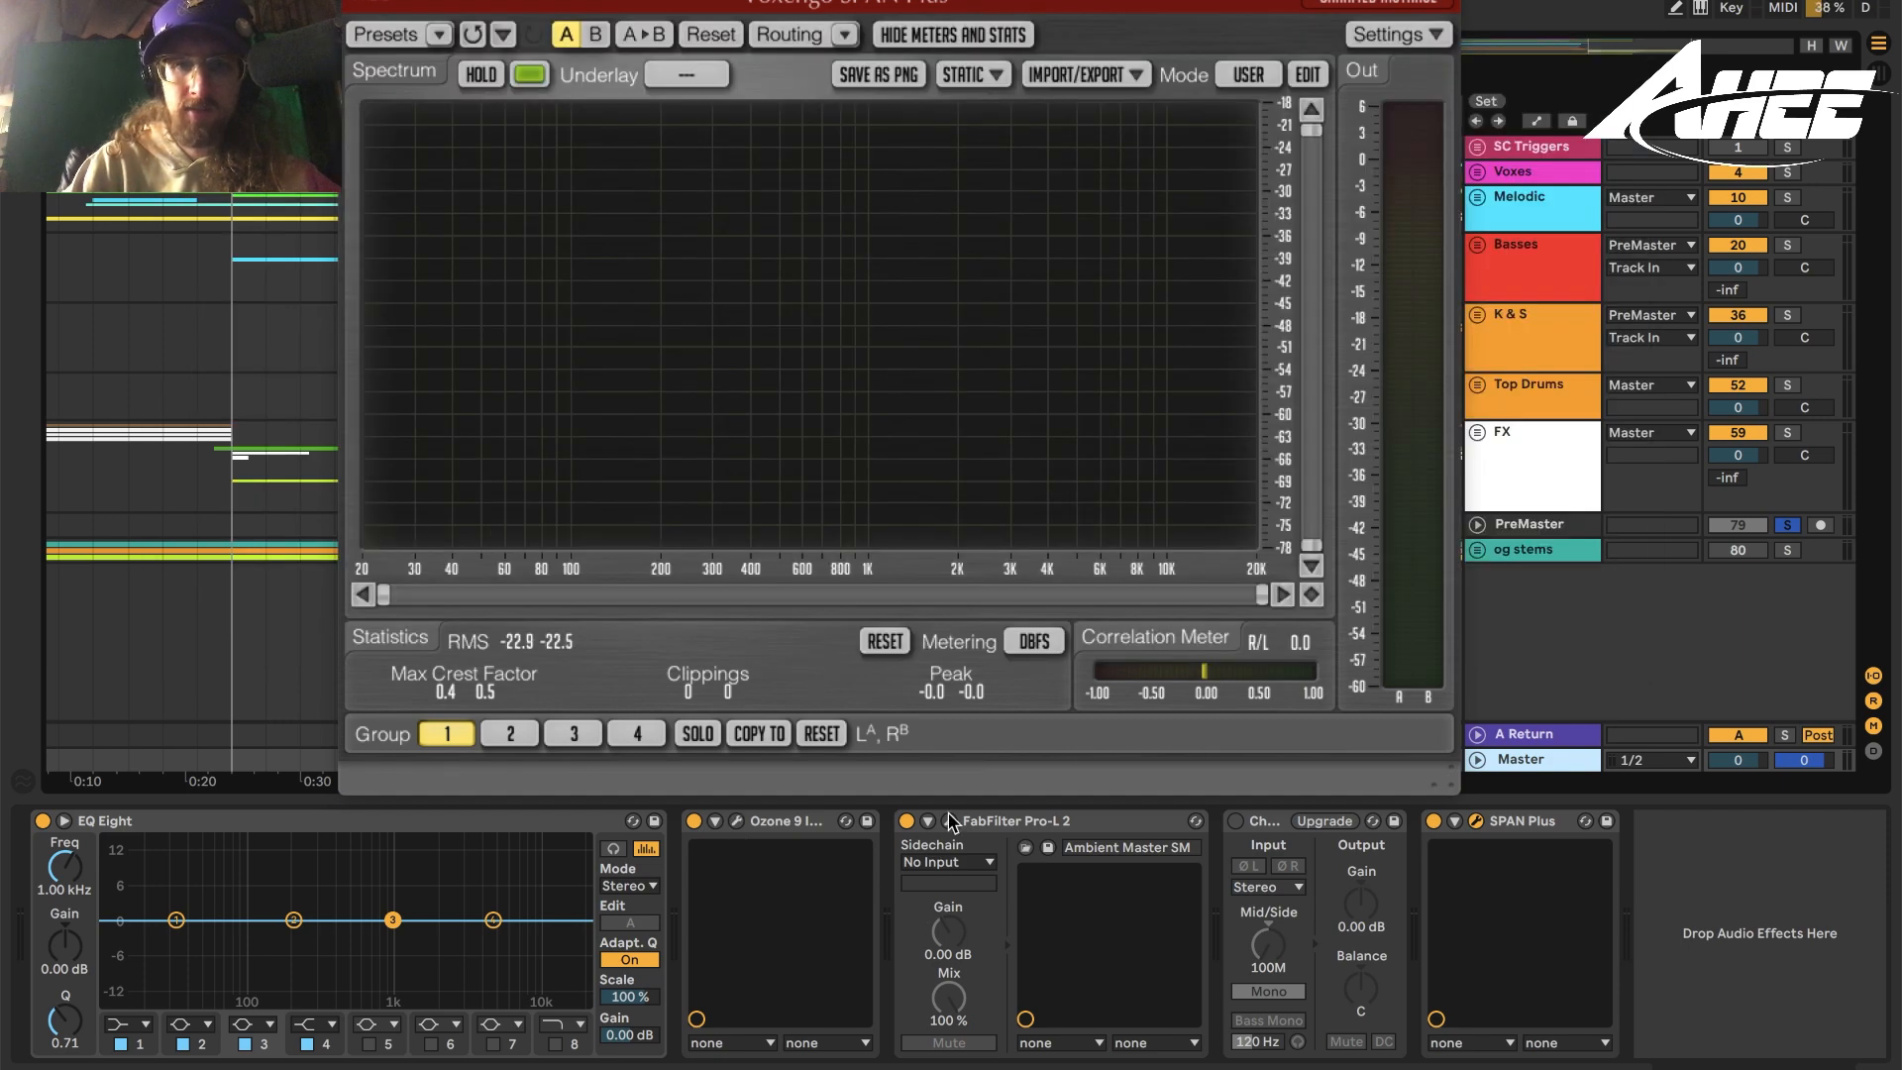
{"action": "left_click", "coordinate": [949, 821]}
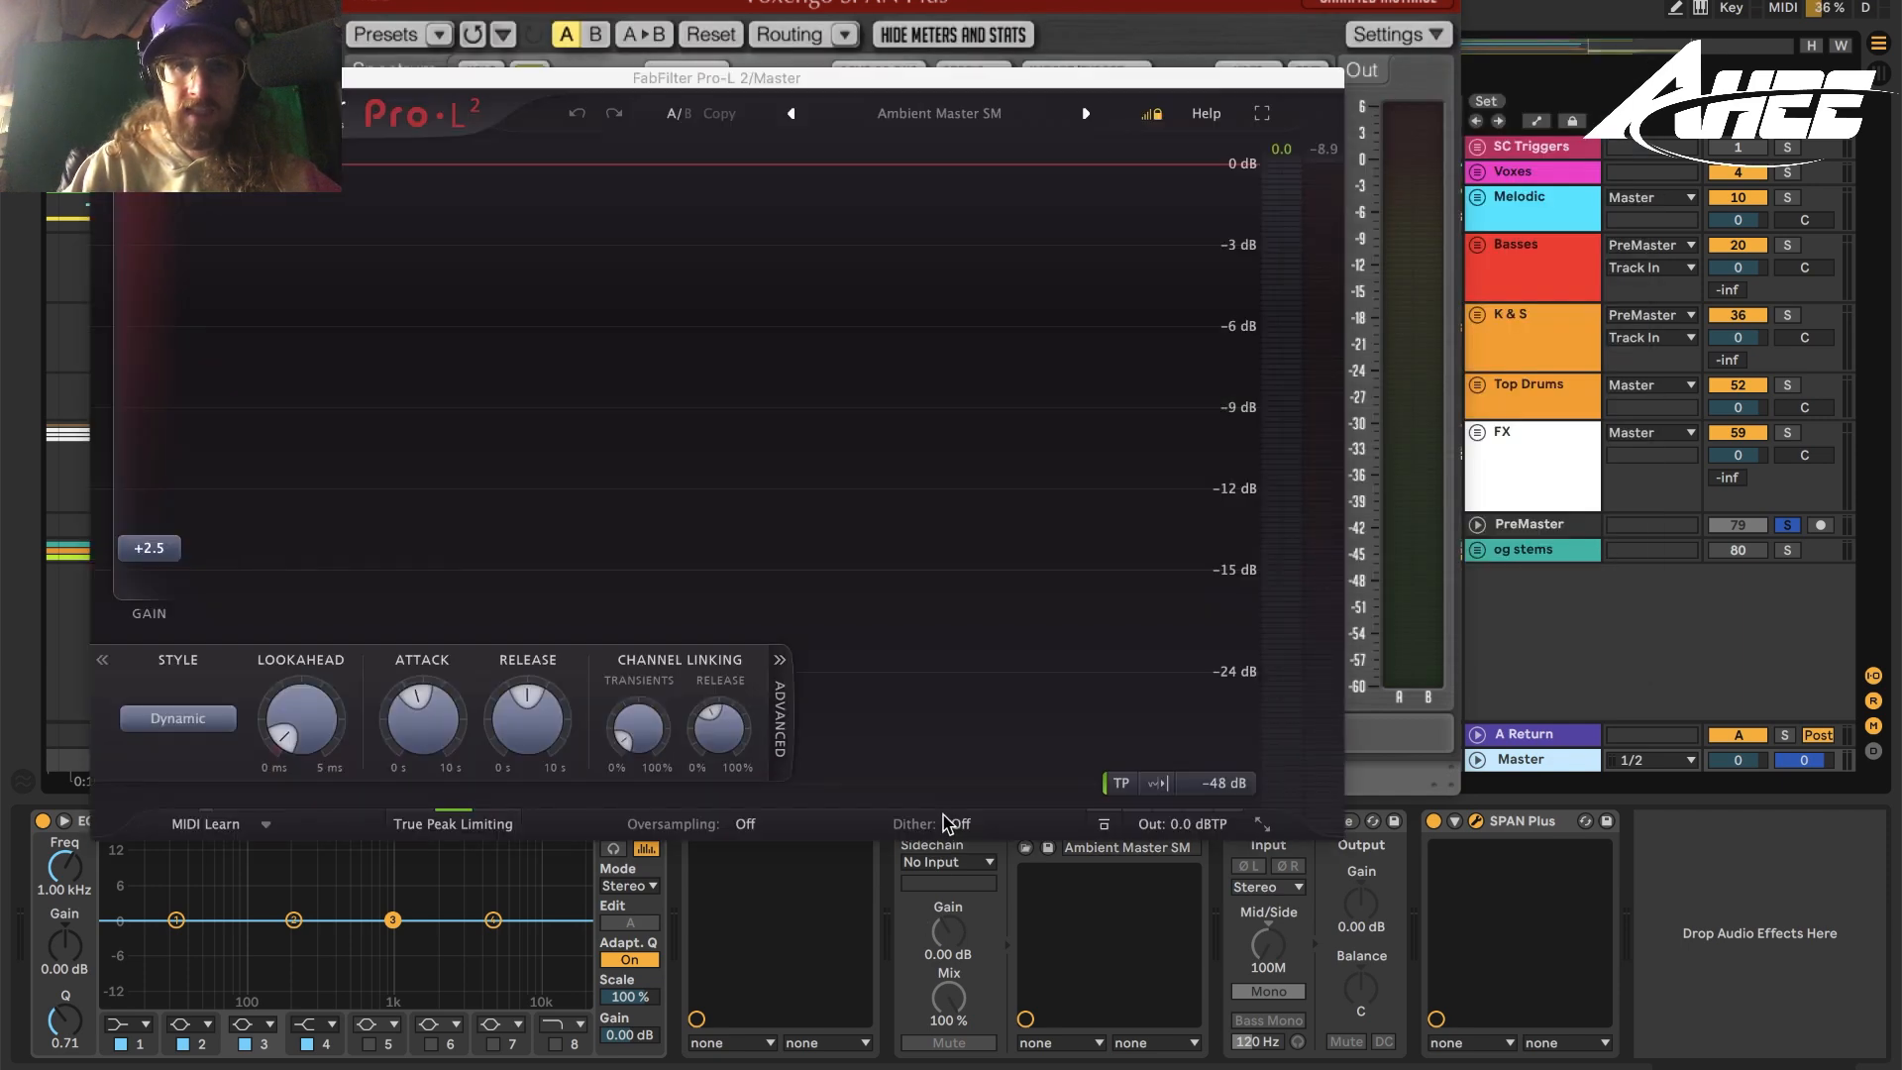
{"action": "mouse_move", "coordinate": [139, 535]}
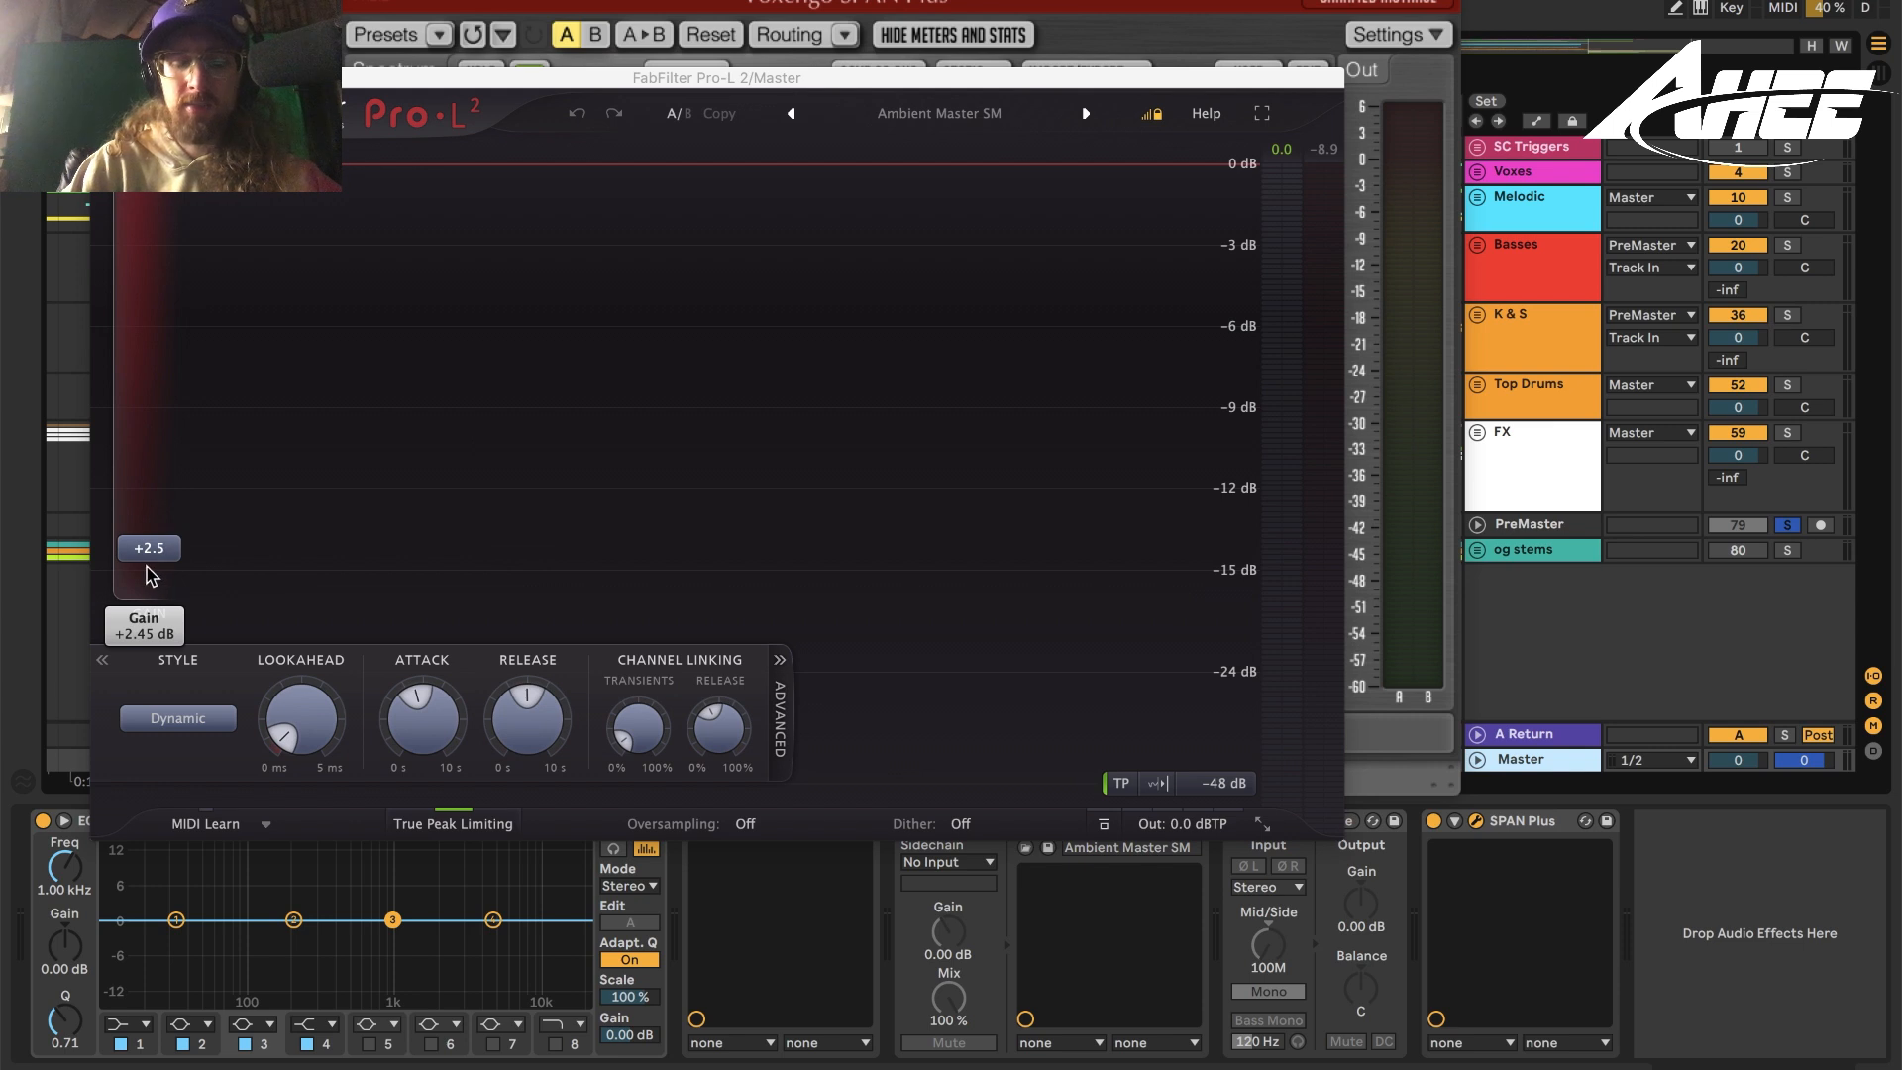
{"action": "key", "text": "space"}
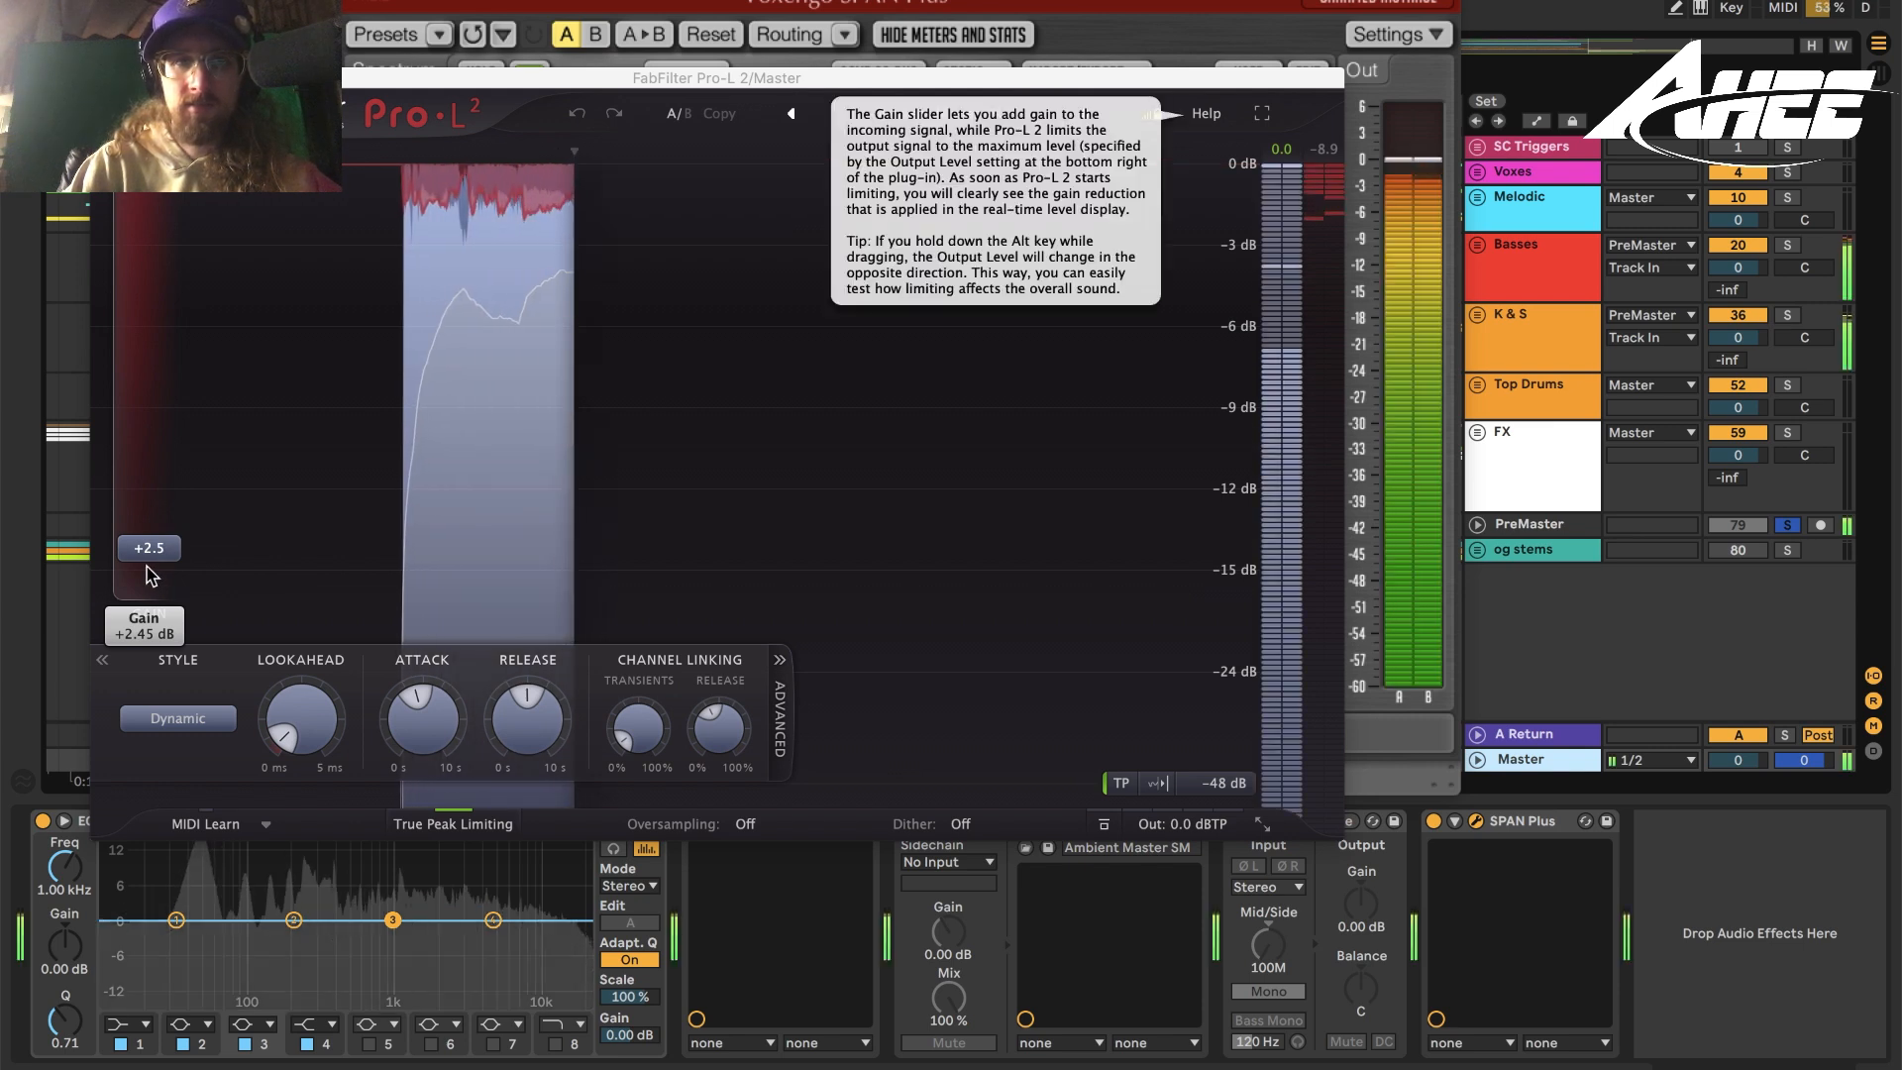
Try the Master Pro-L 2 gain at 0.0 dB for comparison, undo the change and stop playback.
{"action": "left_click_drag", "start_coordinate": [149, 569], "coordinate": [145, 633]}
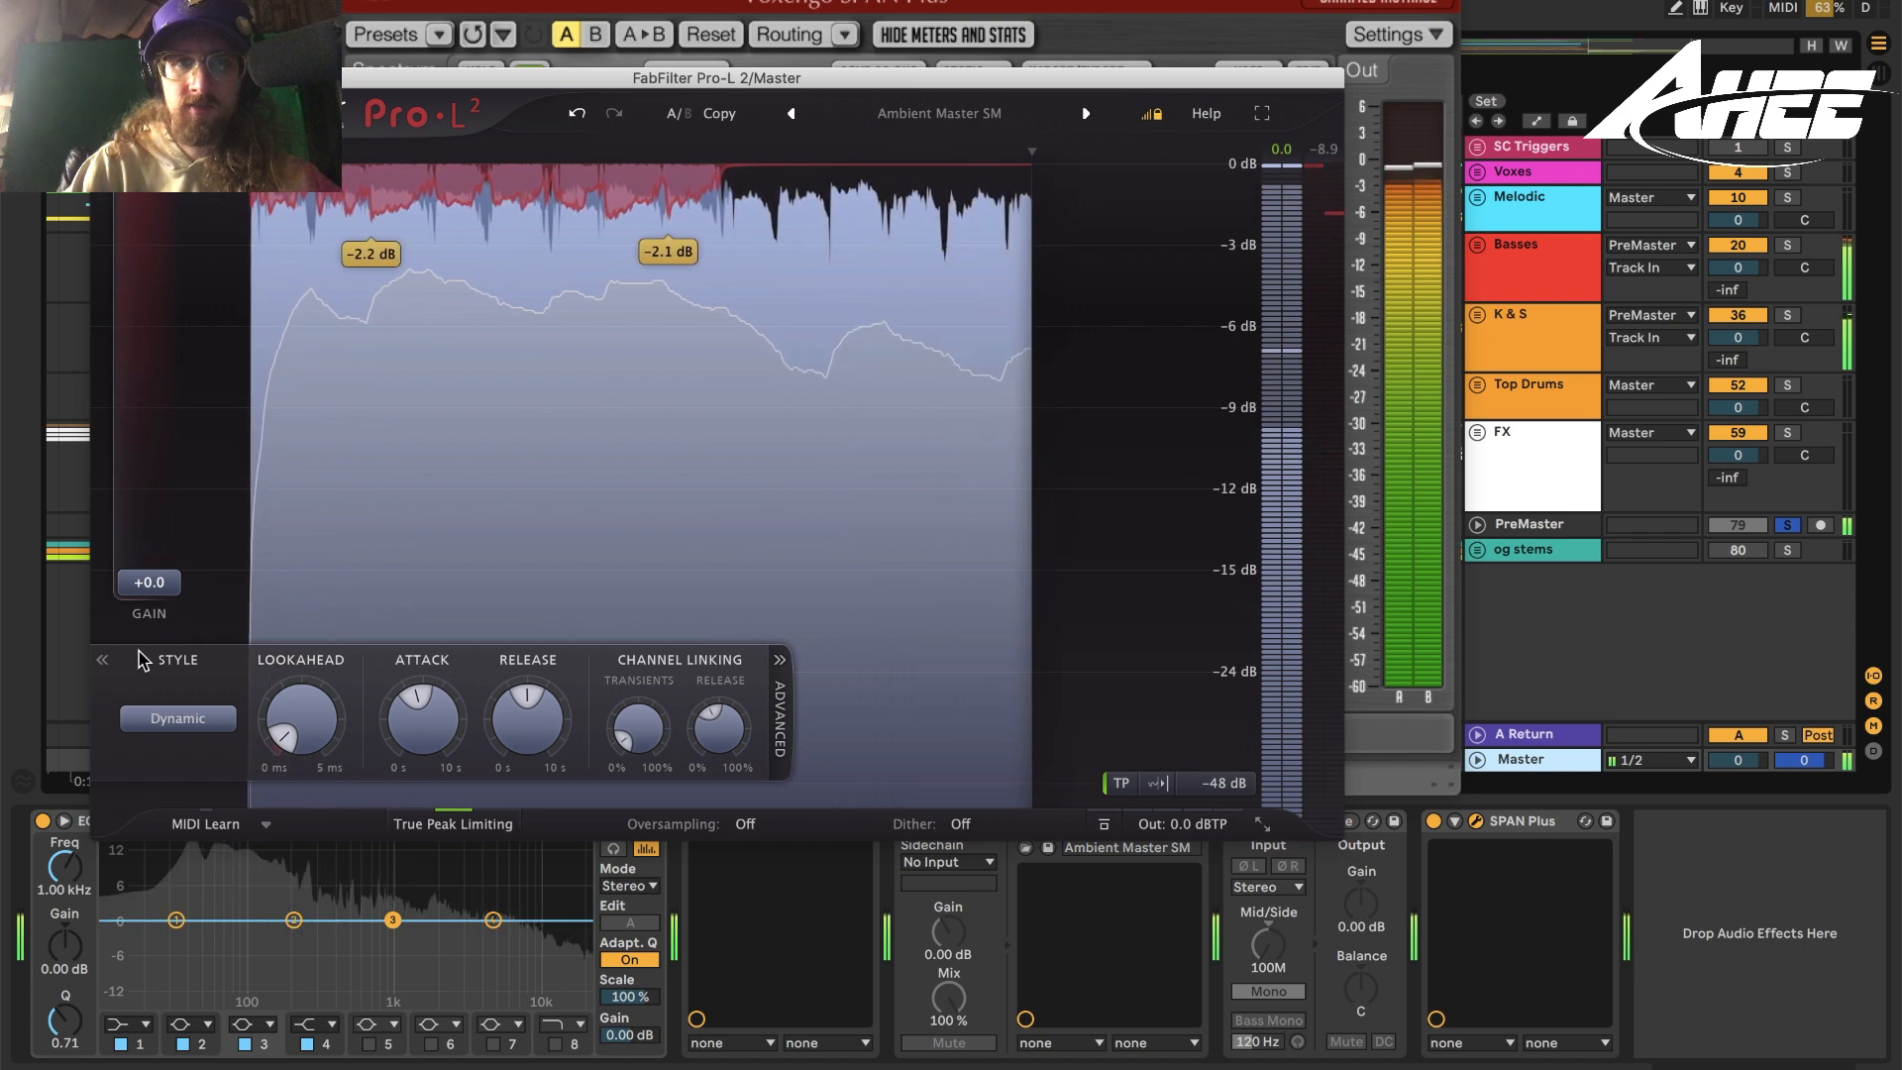
{"action": "key", "text": "super+z"}
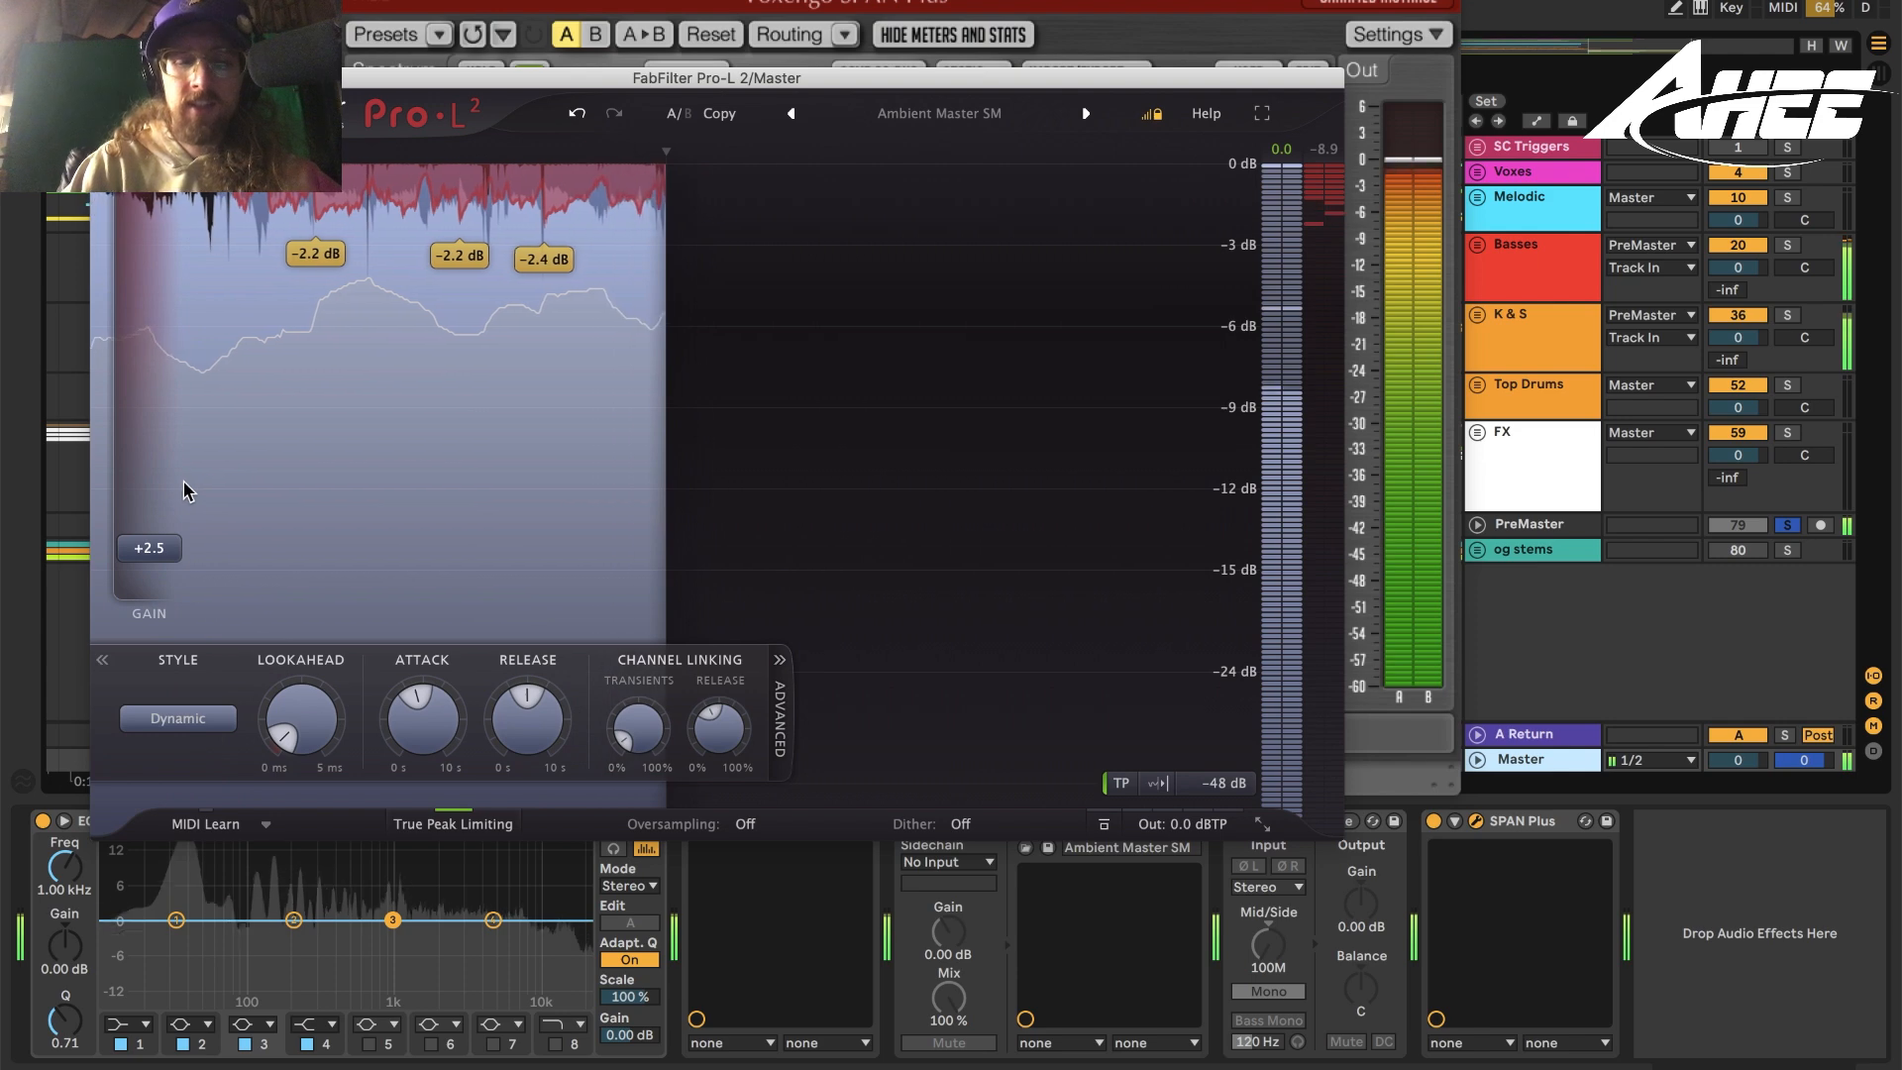
{"action": "key", "text": "space"}
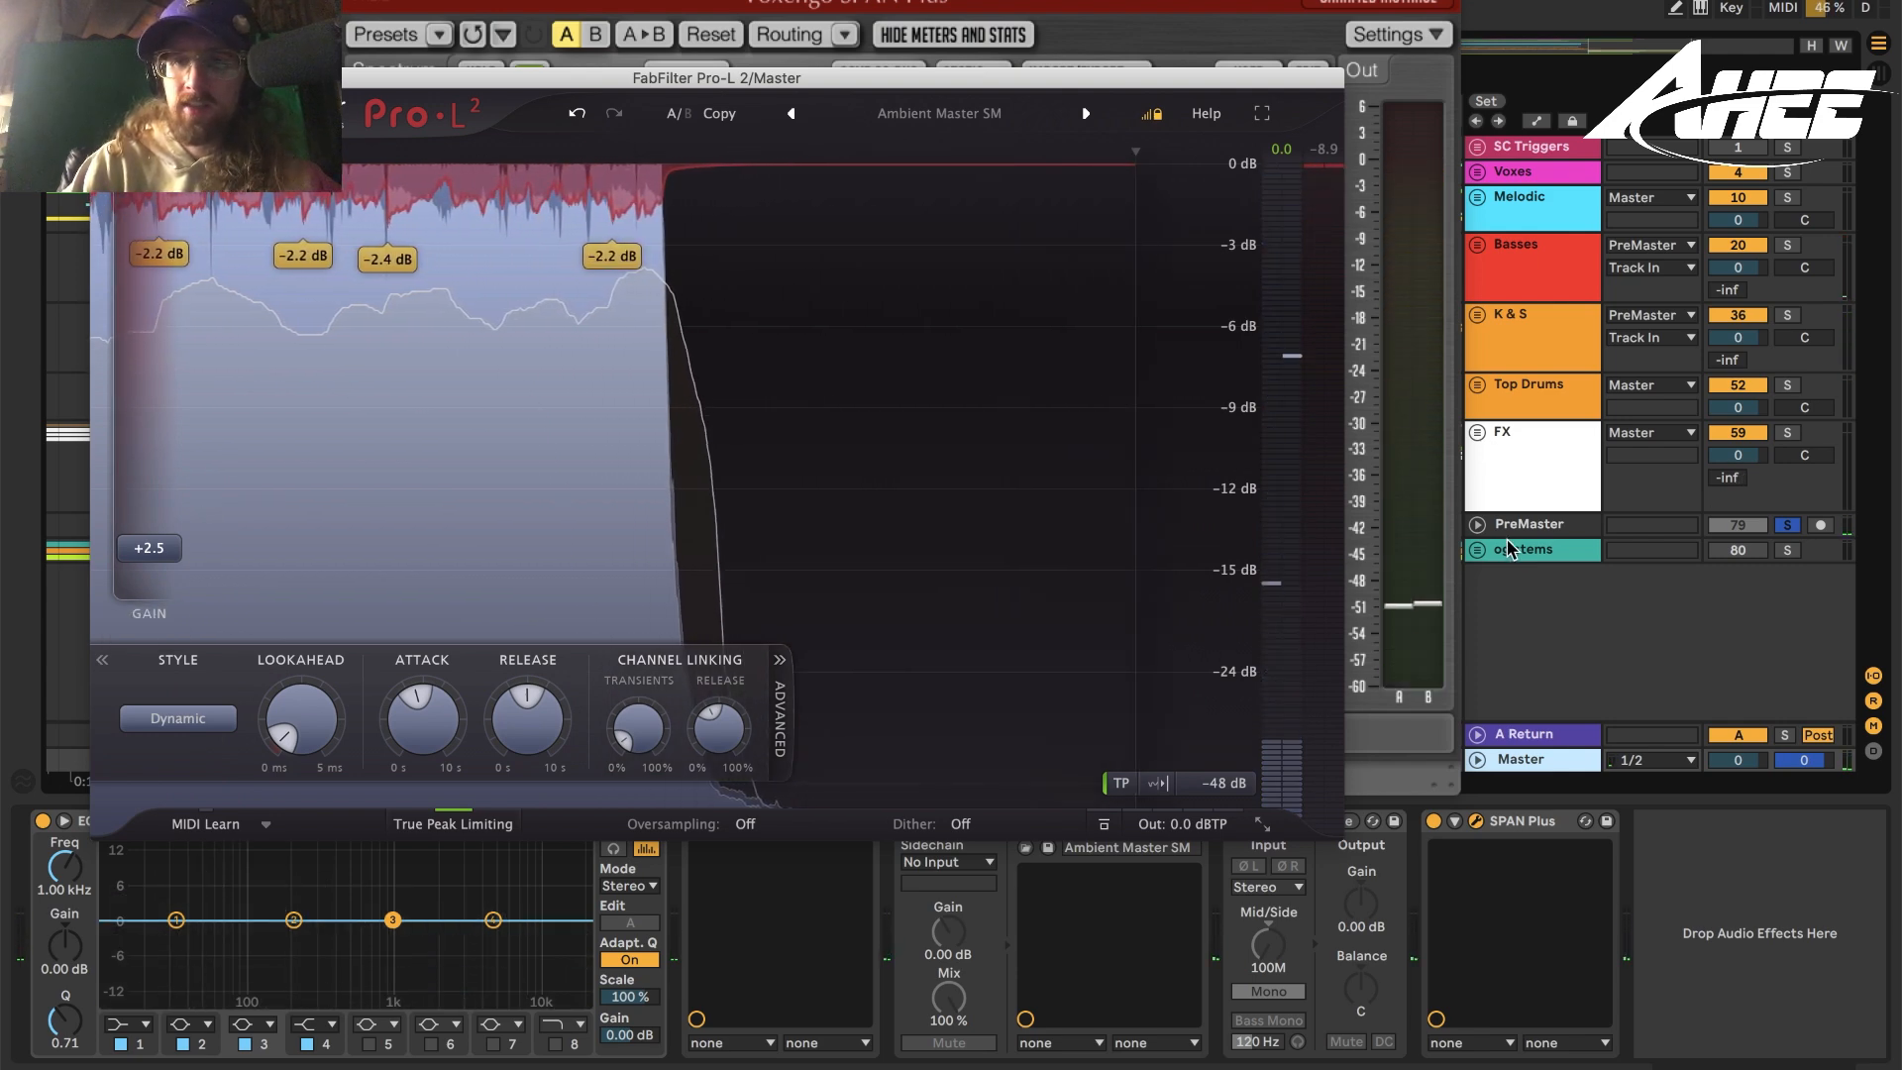
Close the PreMaster's Pro-L 2 window and review the device chains on the Melodic and Voxes groups.
{"action": "left_click", "coordinate": [1514, 525]}
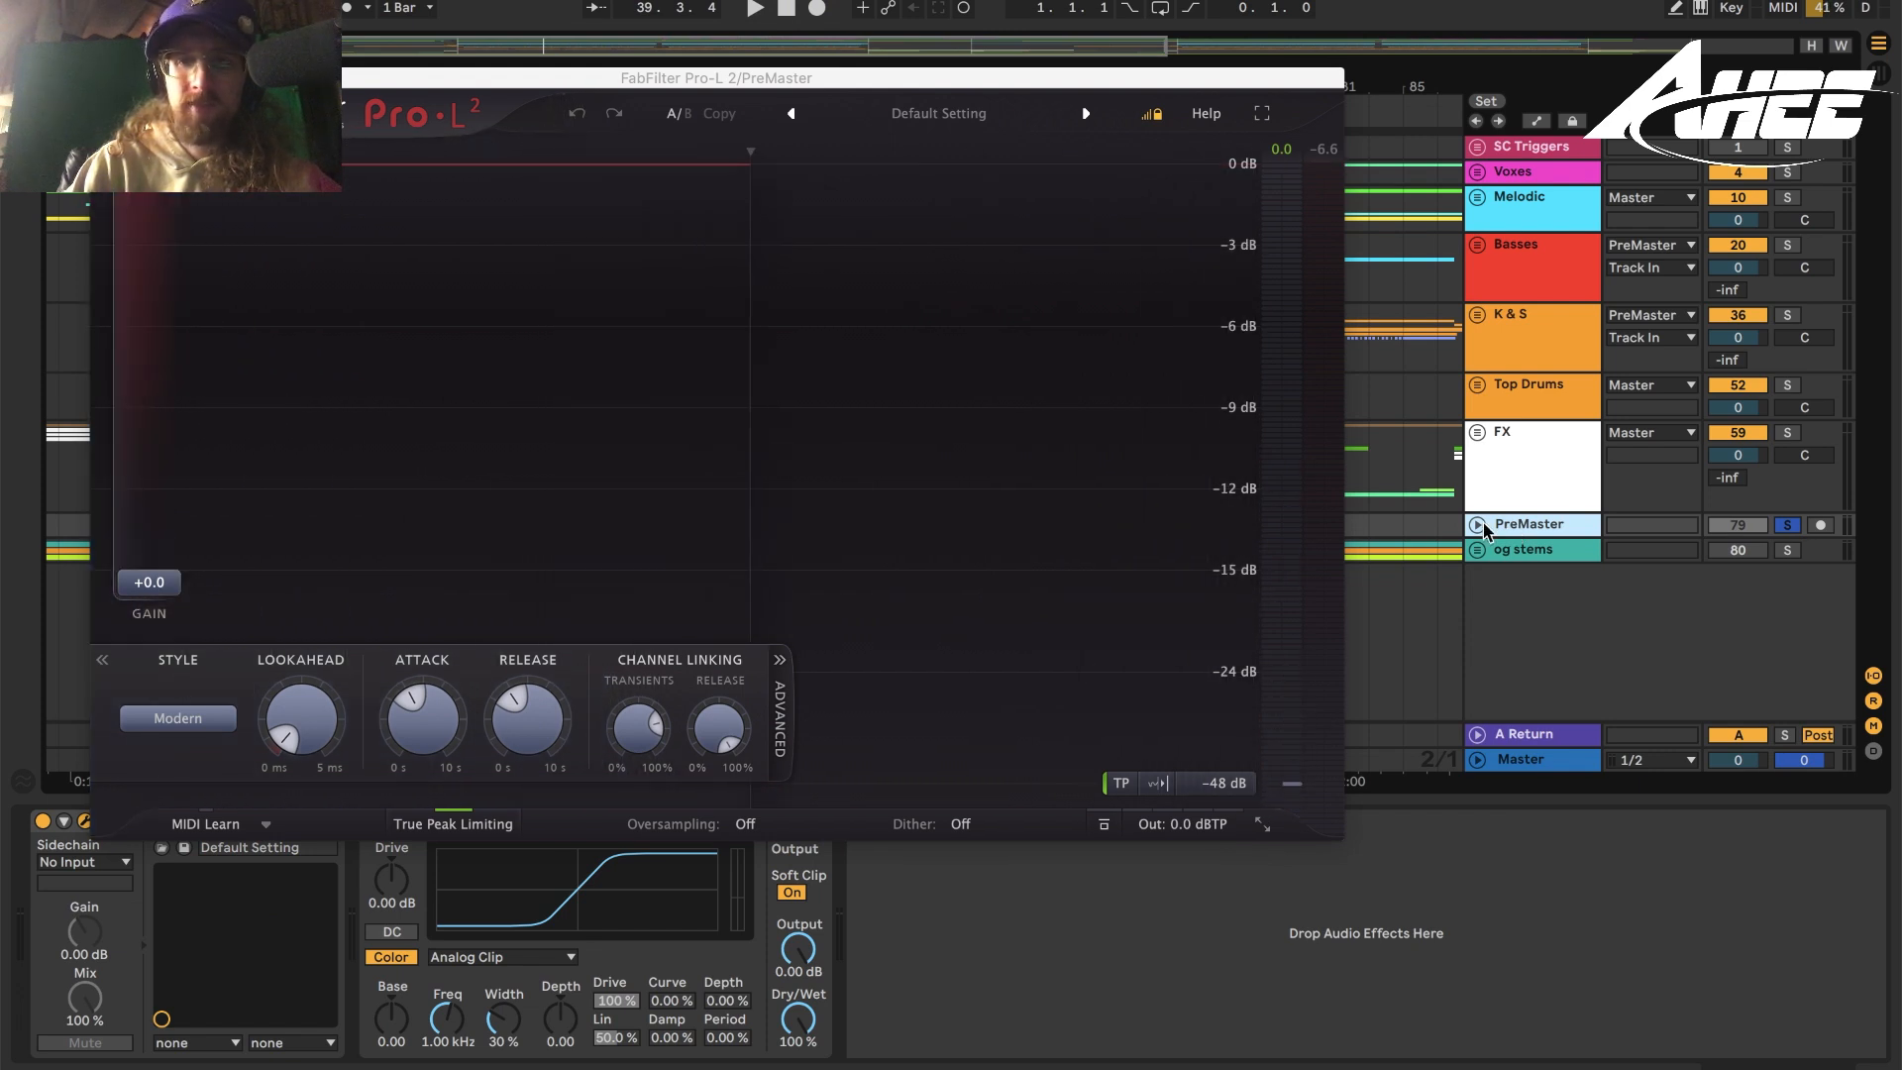
{"action": "left_click", "coordinate": [102, 79]}
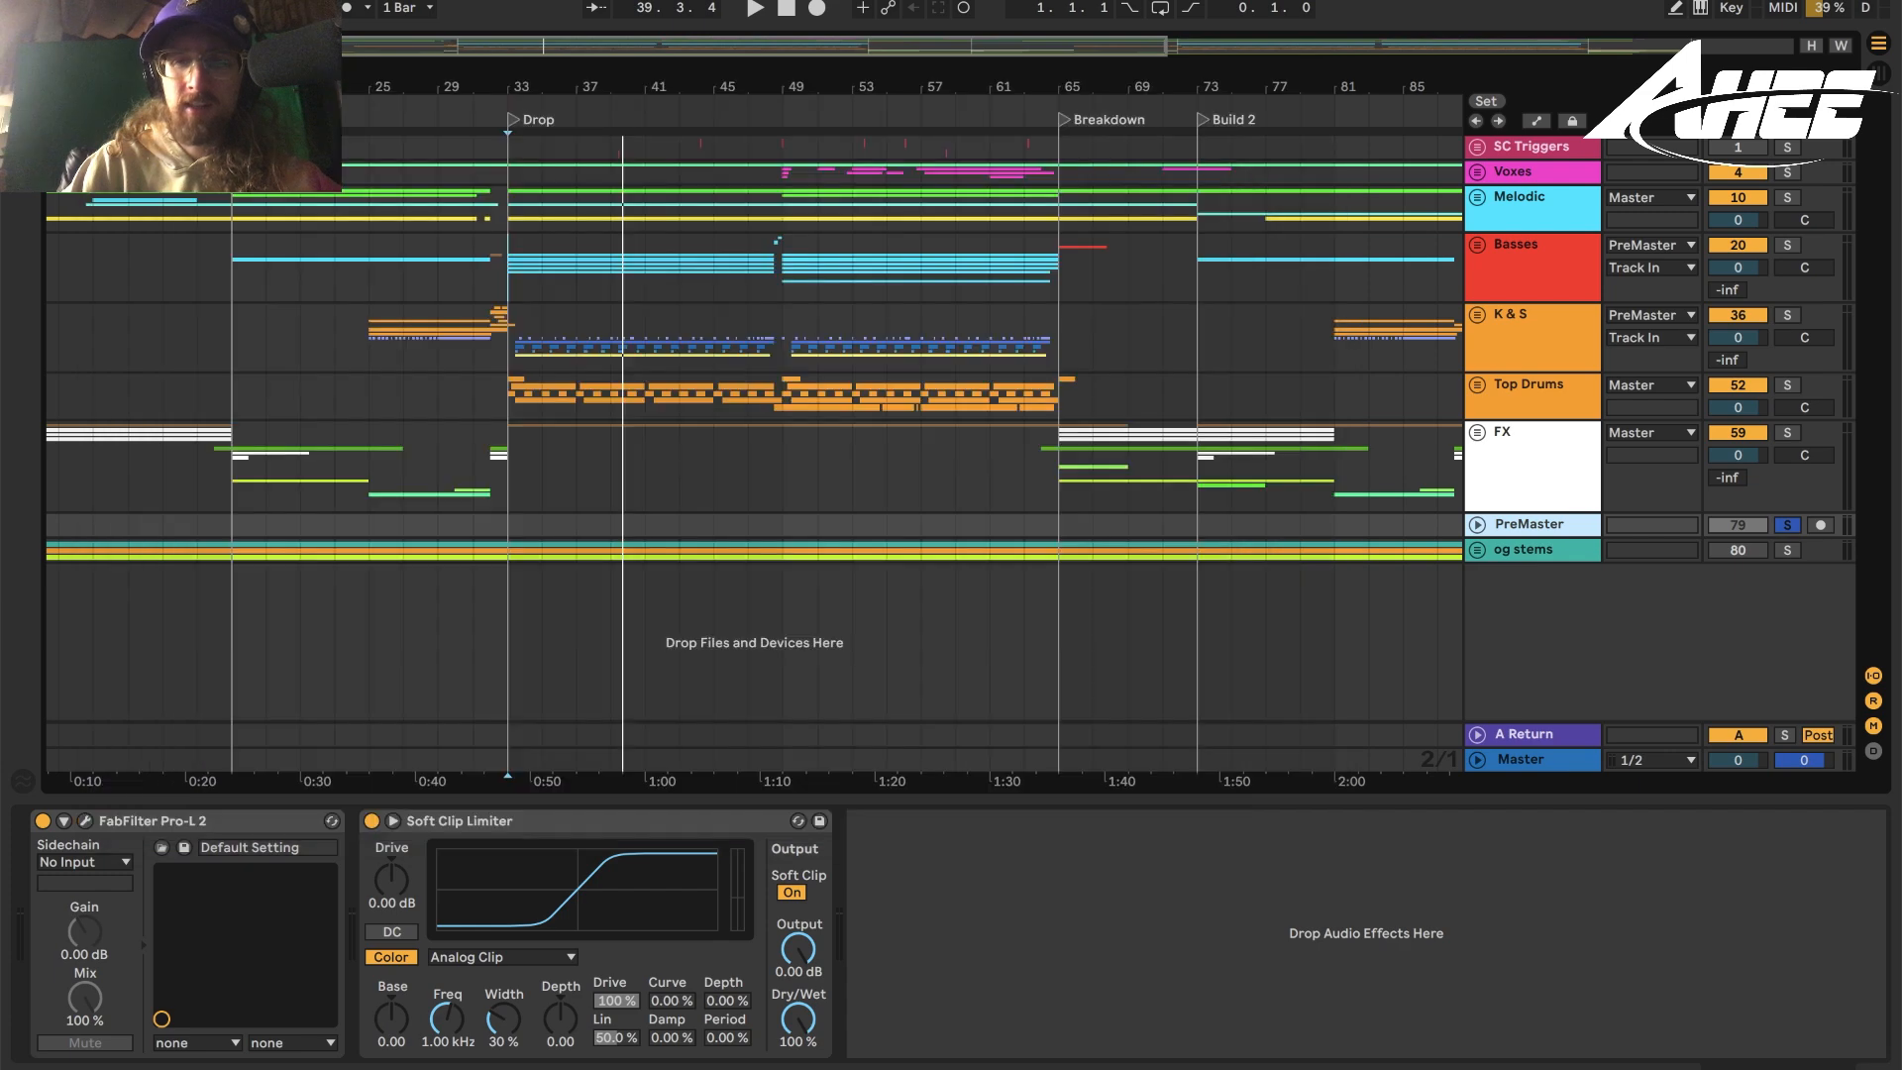
{"action": "left_click", "coordinate": [1529, 202]}
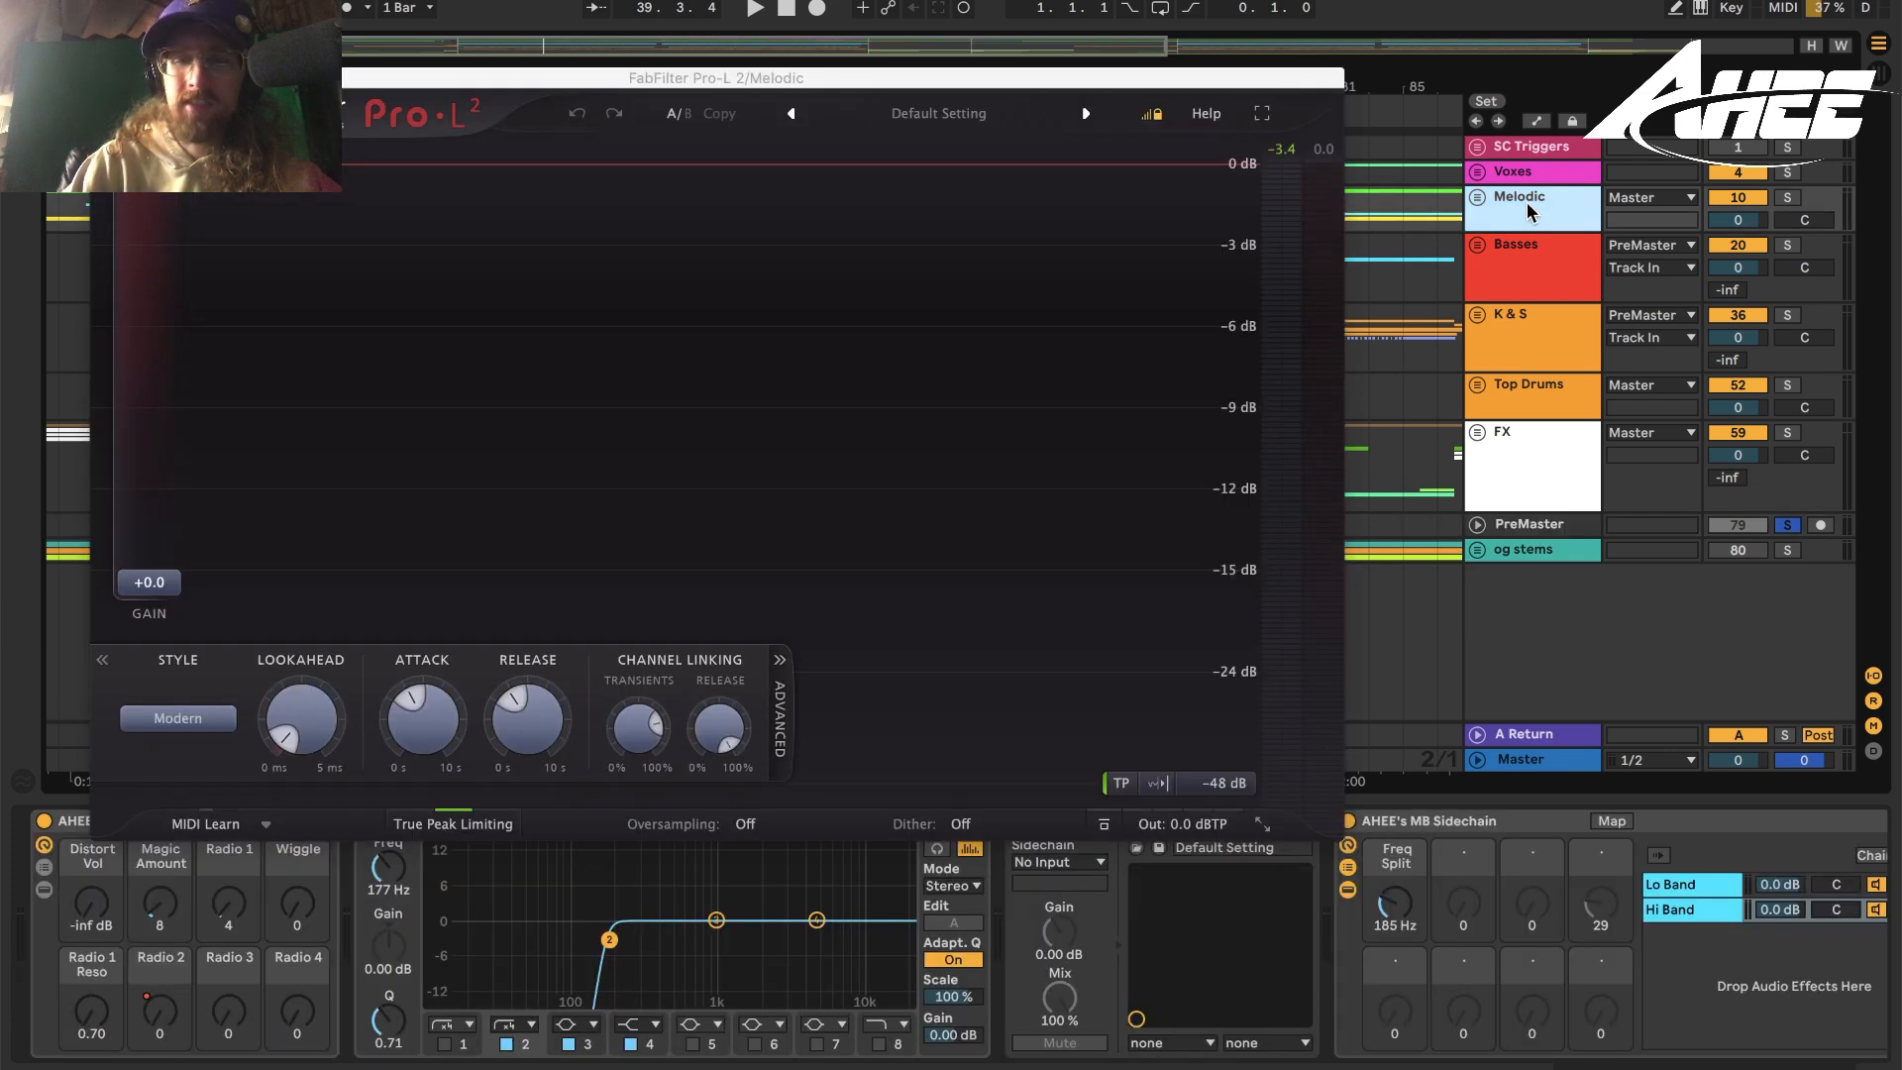
{"action": "left_click", "coordinate": [1512, 174]}
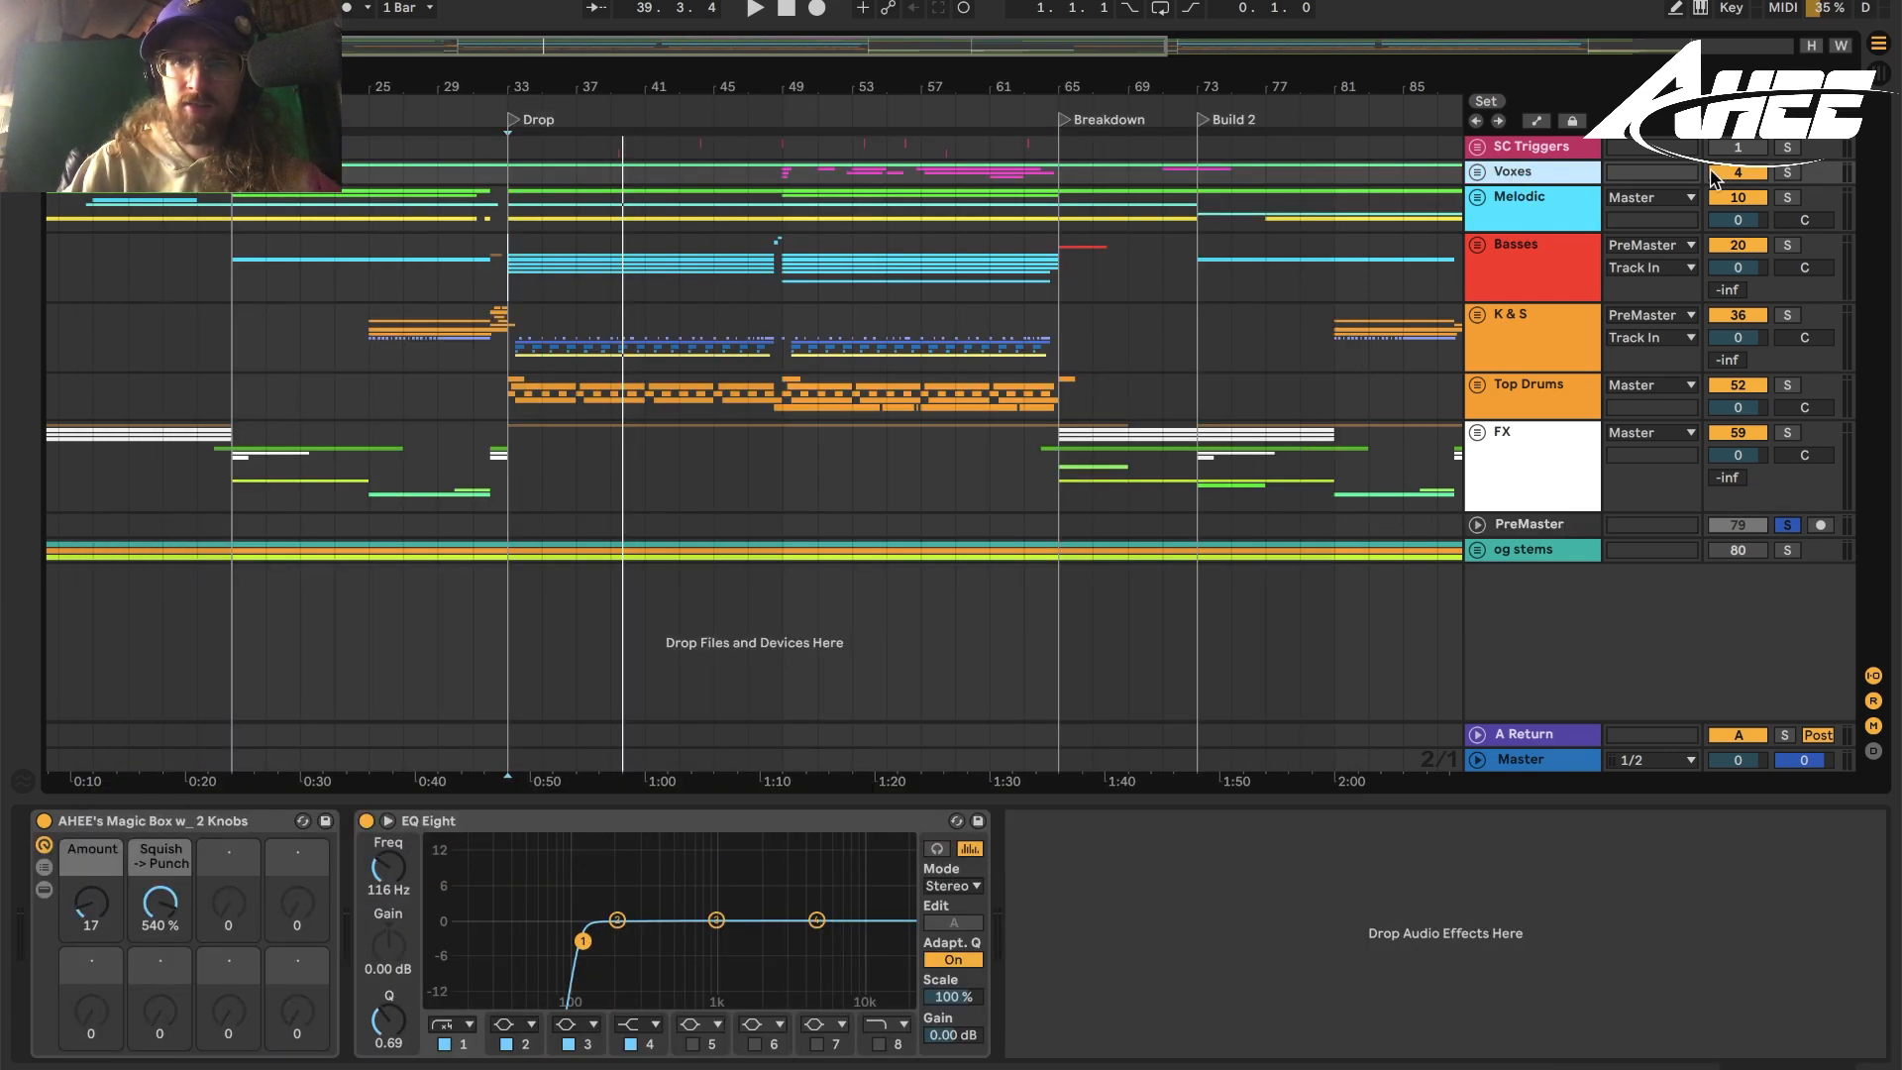
Expand the Voxes and Melodic groups to view their tracks, and show the Melodic group's devices.
{"action": "left_click", "coordinate": [1475, 172]}
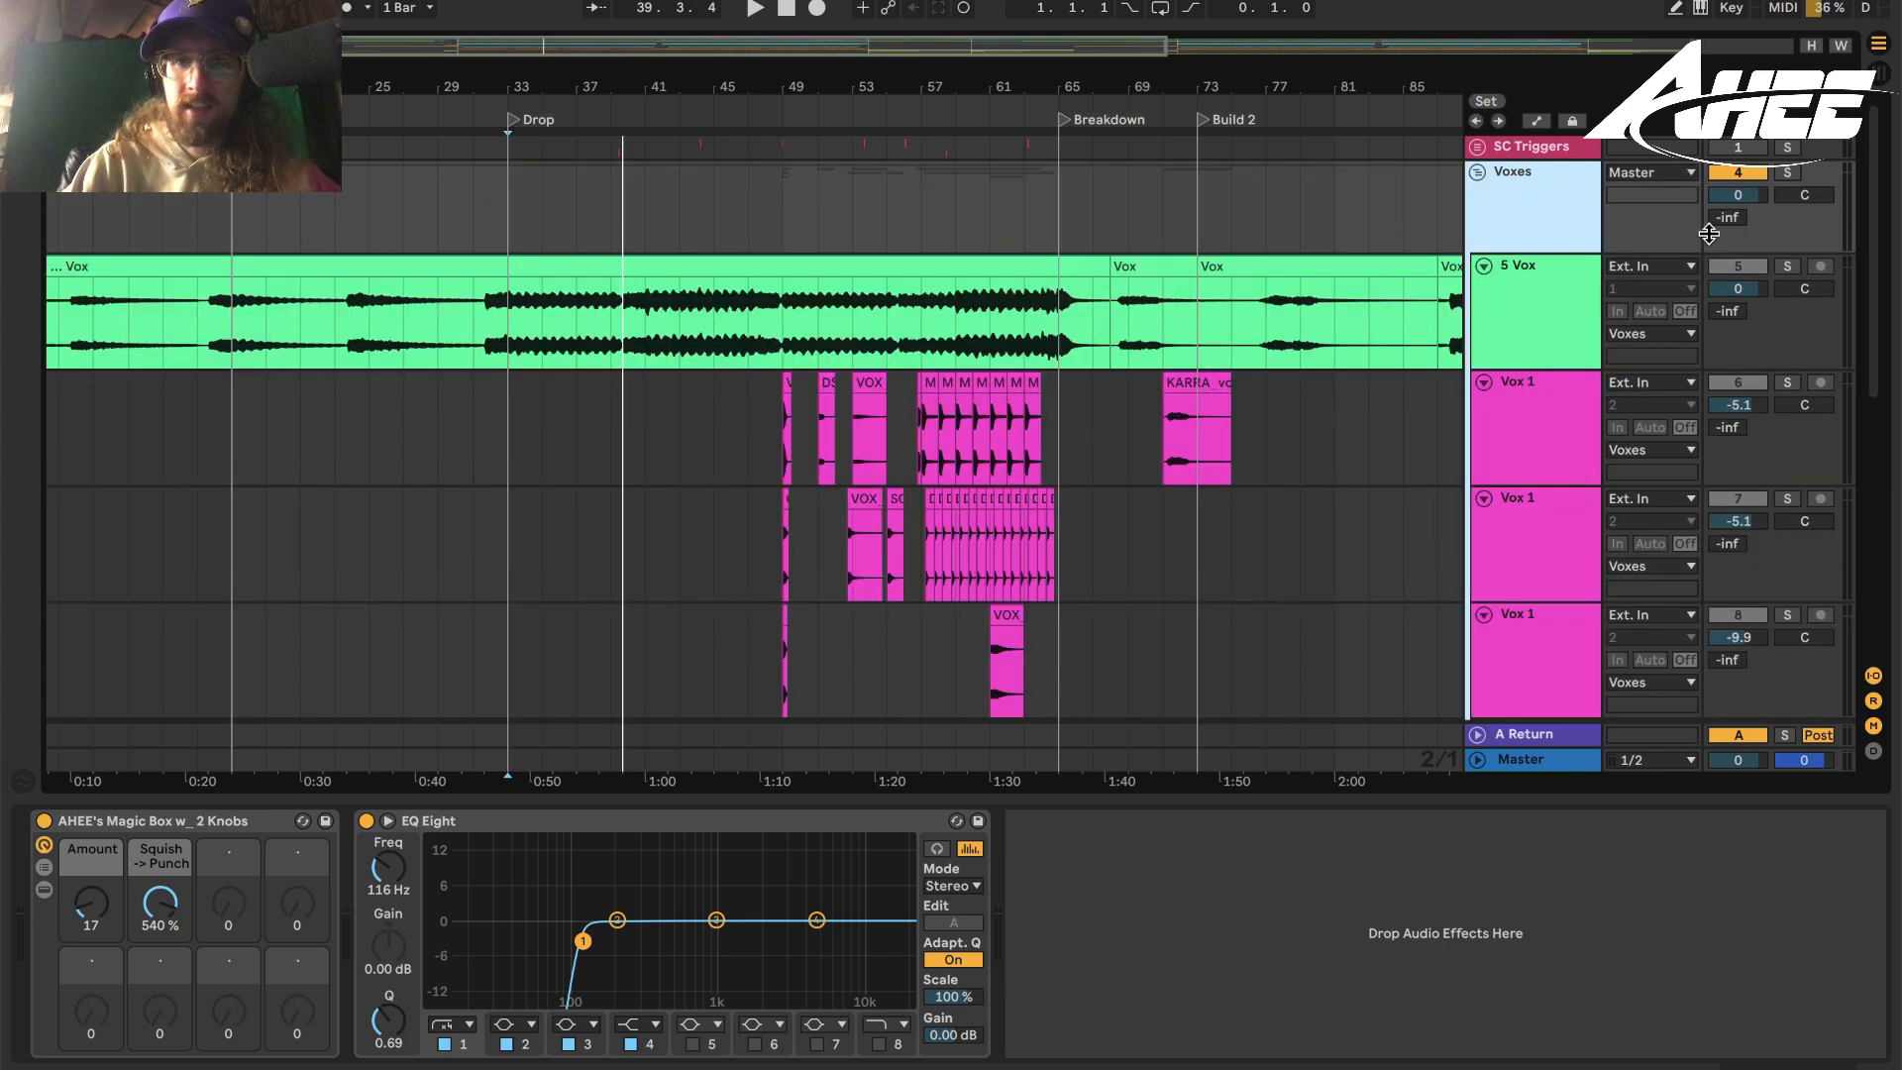
{"action": "scroll", "coordinate": [832, 509], "scroll_direction": "down", "scroll_amount": 6}
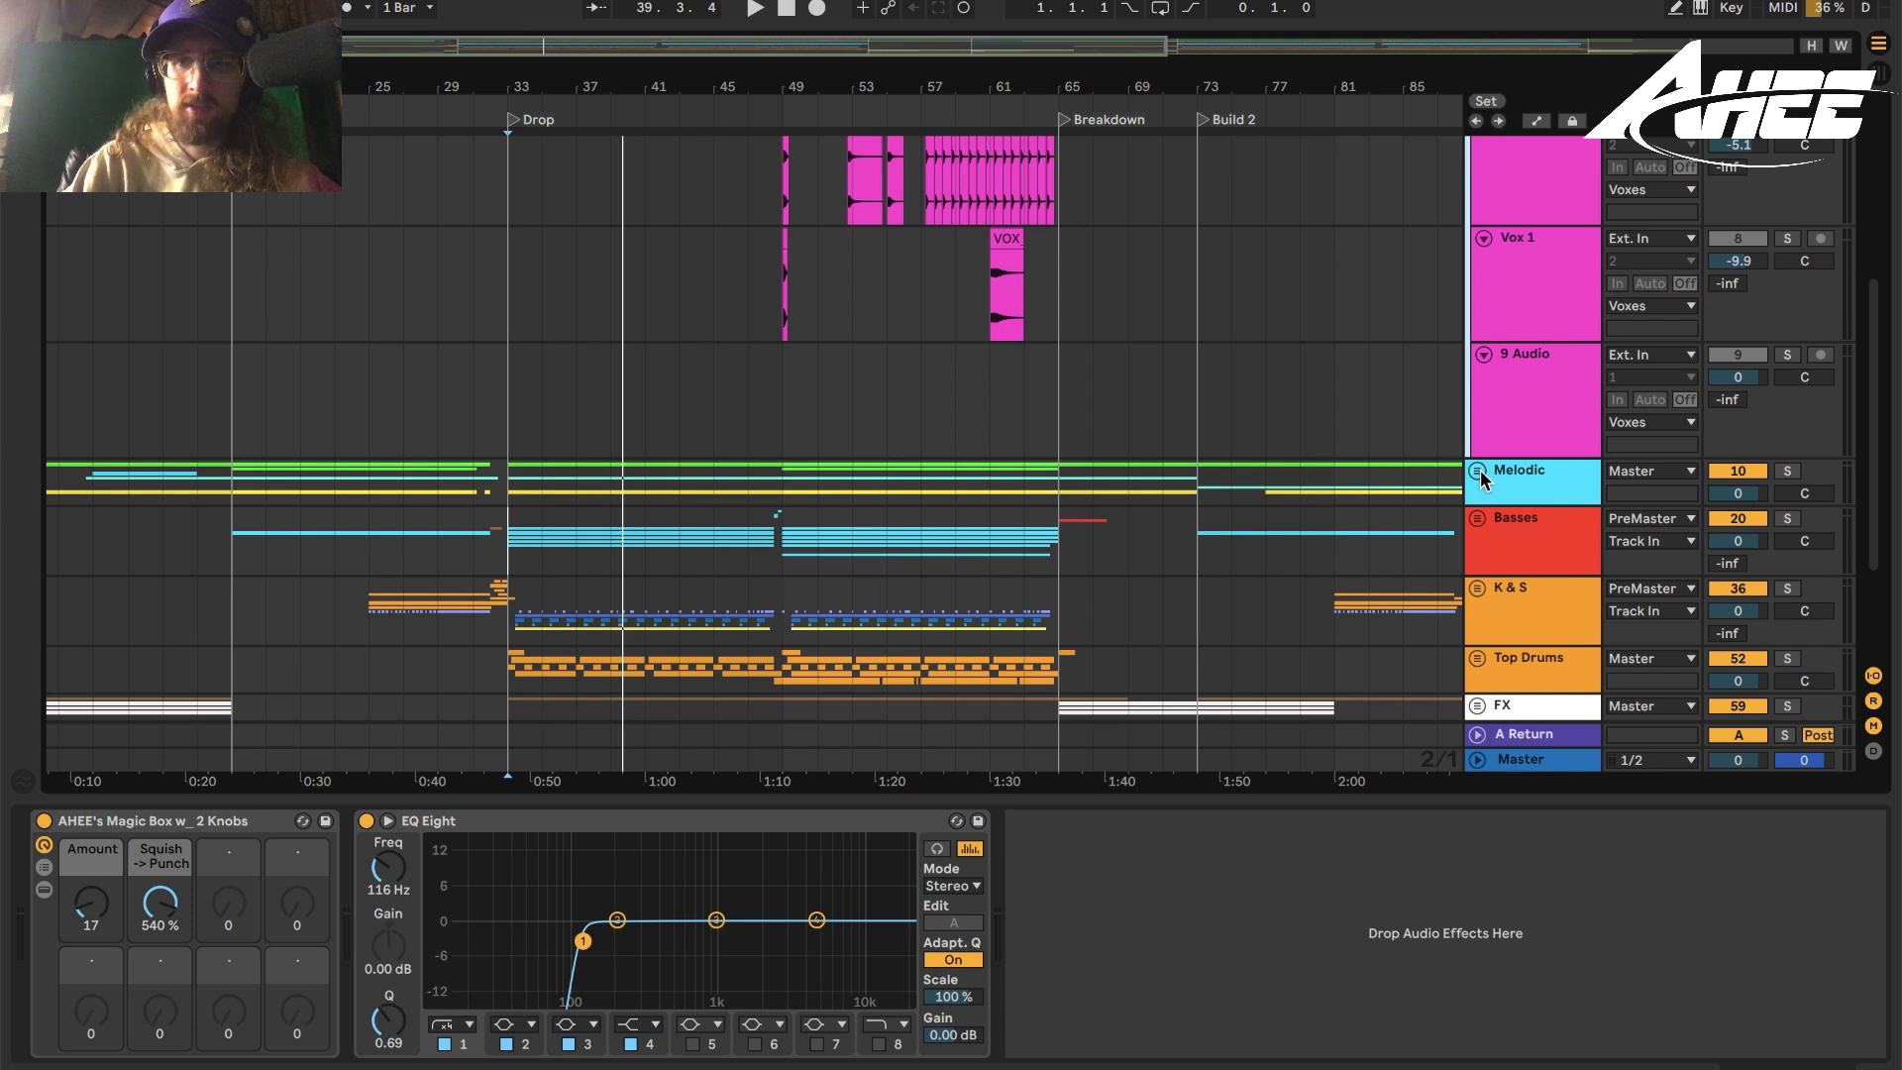
{"action": "left_click", "coordinate": [1477, 472]}
{"action": "left_click", "coordinate": [1514, 478]}
{"action": "scroll", "coordinate": [1702, 376], "scroll_direction": "down", "scroll_amount": 1}
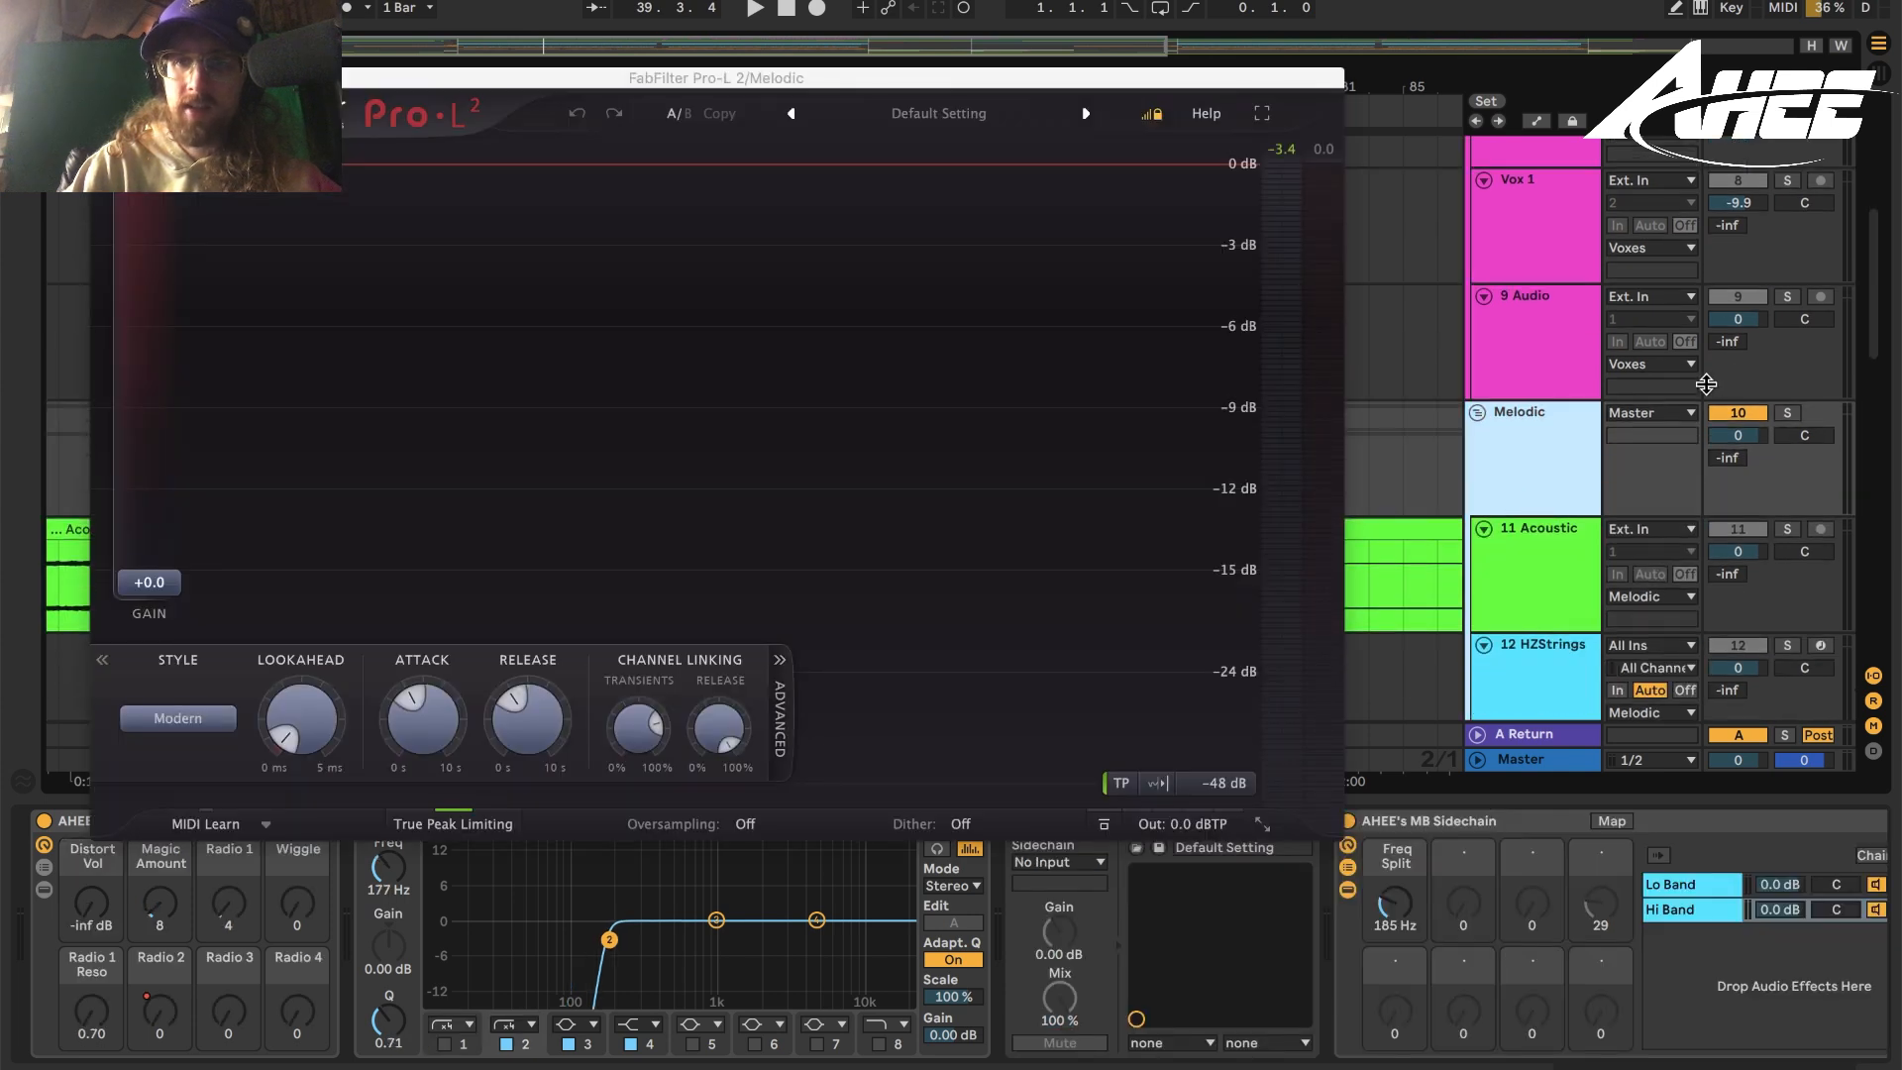
Solo the Melodic group, play the drop to examine its level in Pro-L 2, stop playback and close the plug-in window.
{"action": "left_click", "coordinate": [1788, 414]}
{"action": "key", "text": "space"}
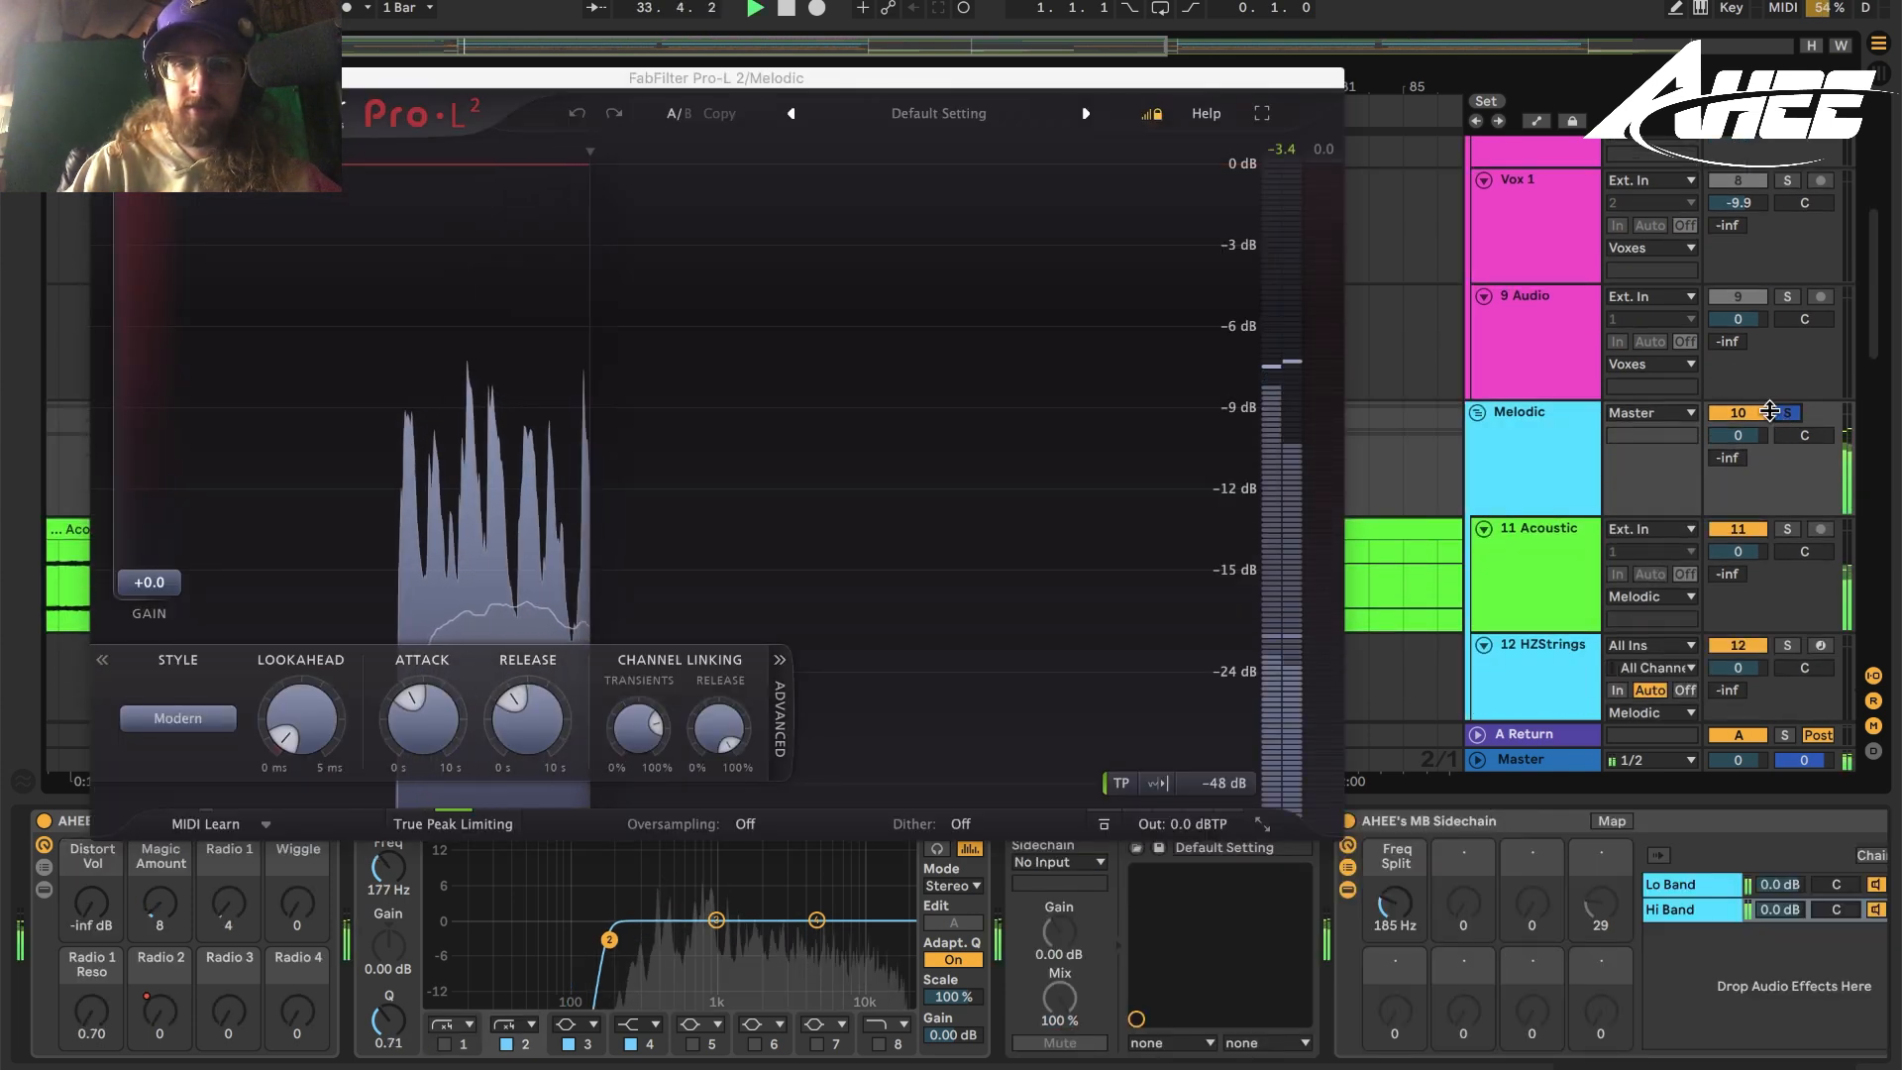
{"action": "left_click", "coordinate": [1518, 417]}
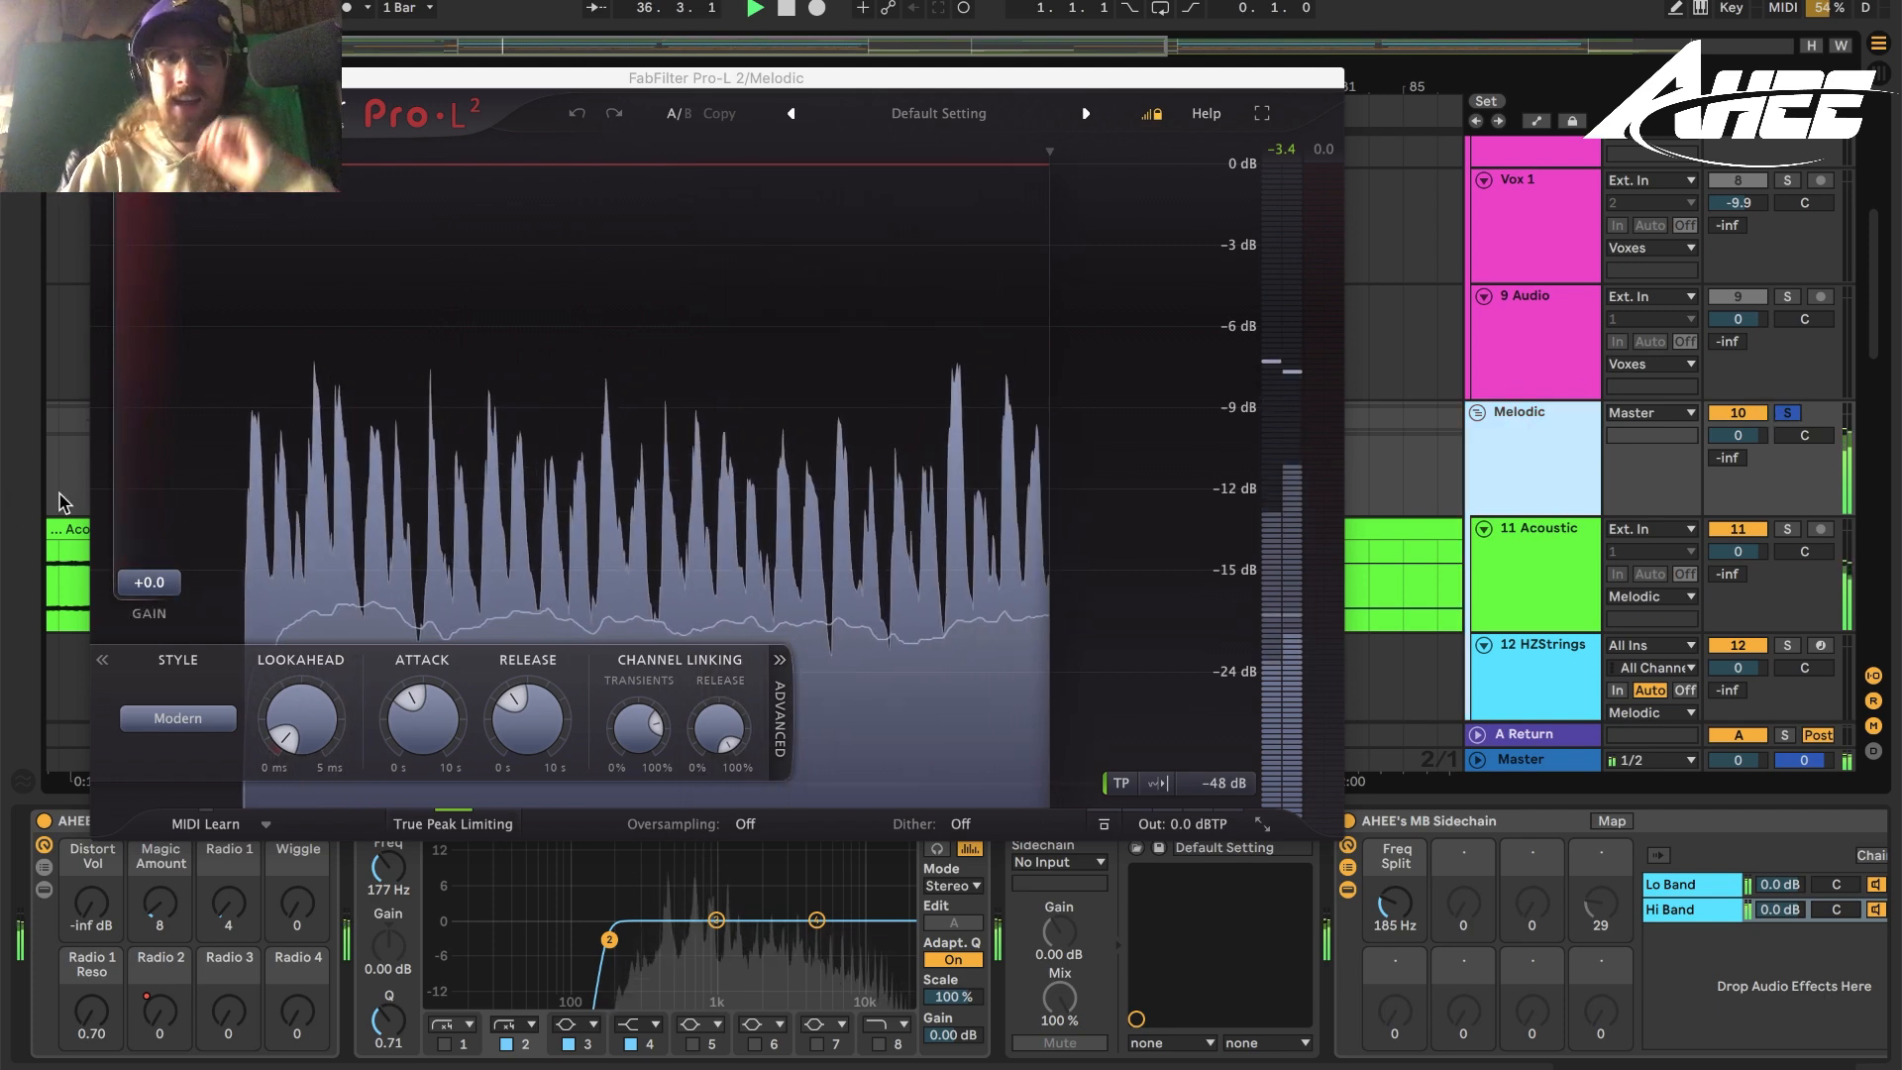
{"action": "key", "text": "space"}
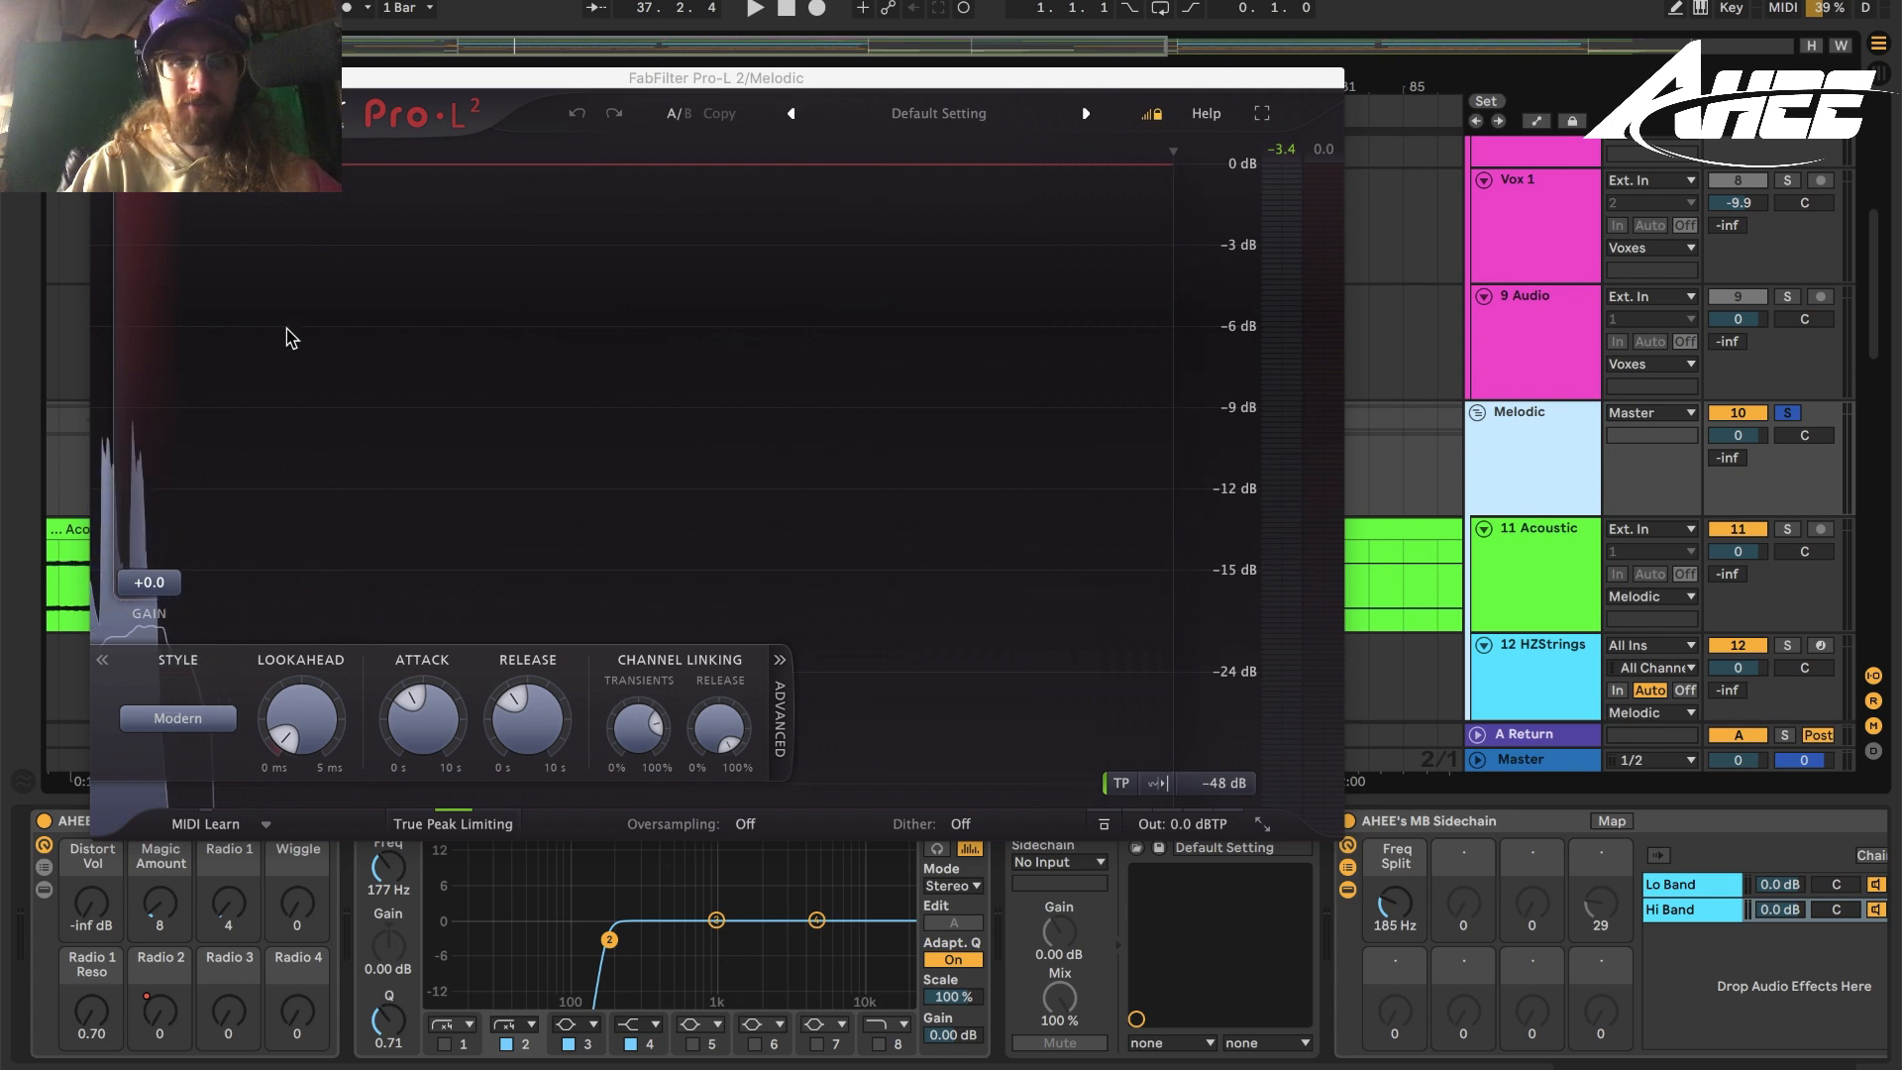
{"action": "key", "text": "space"}
{"action": "key", "text": "space"}
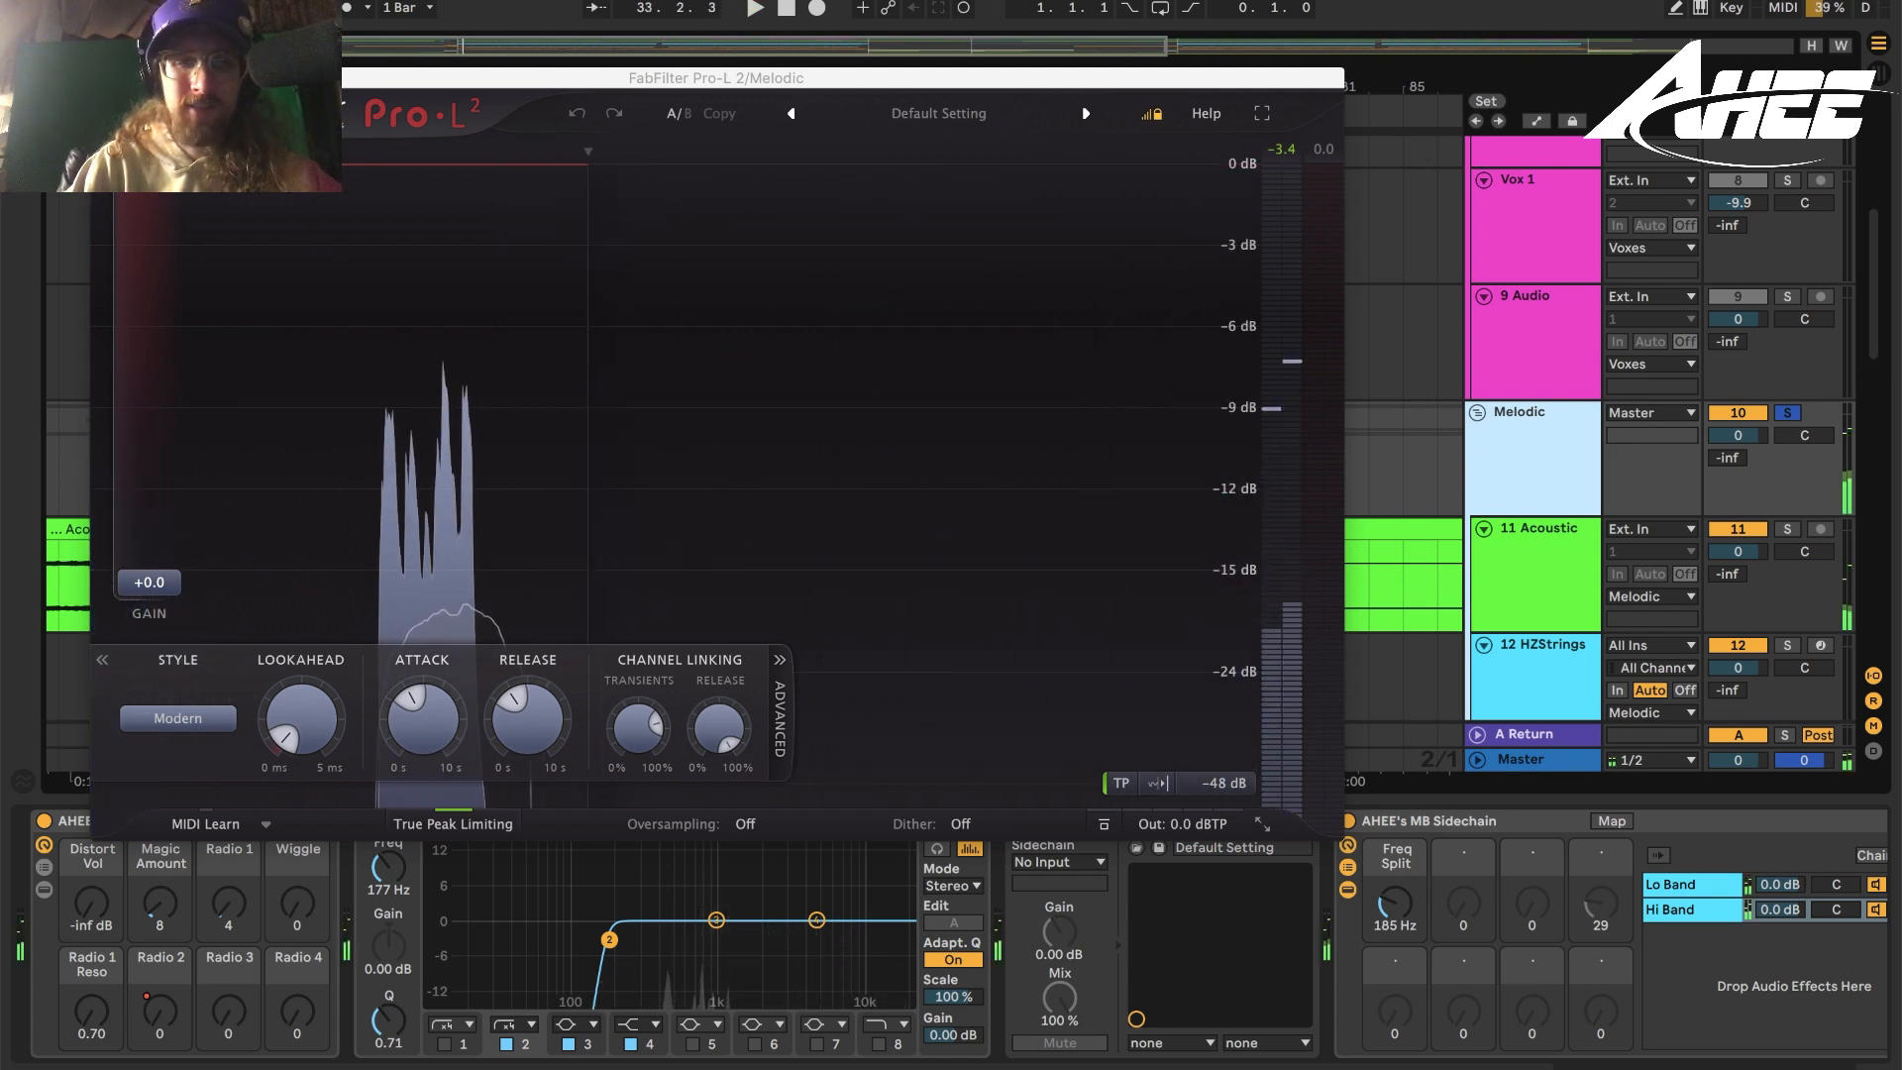
{"action": "left_click", "coordinate": [102, 79]}
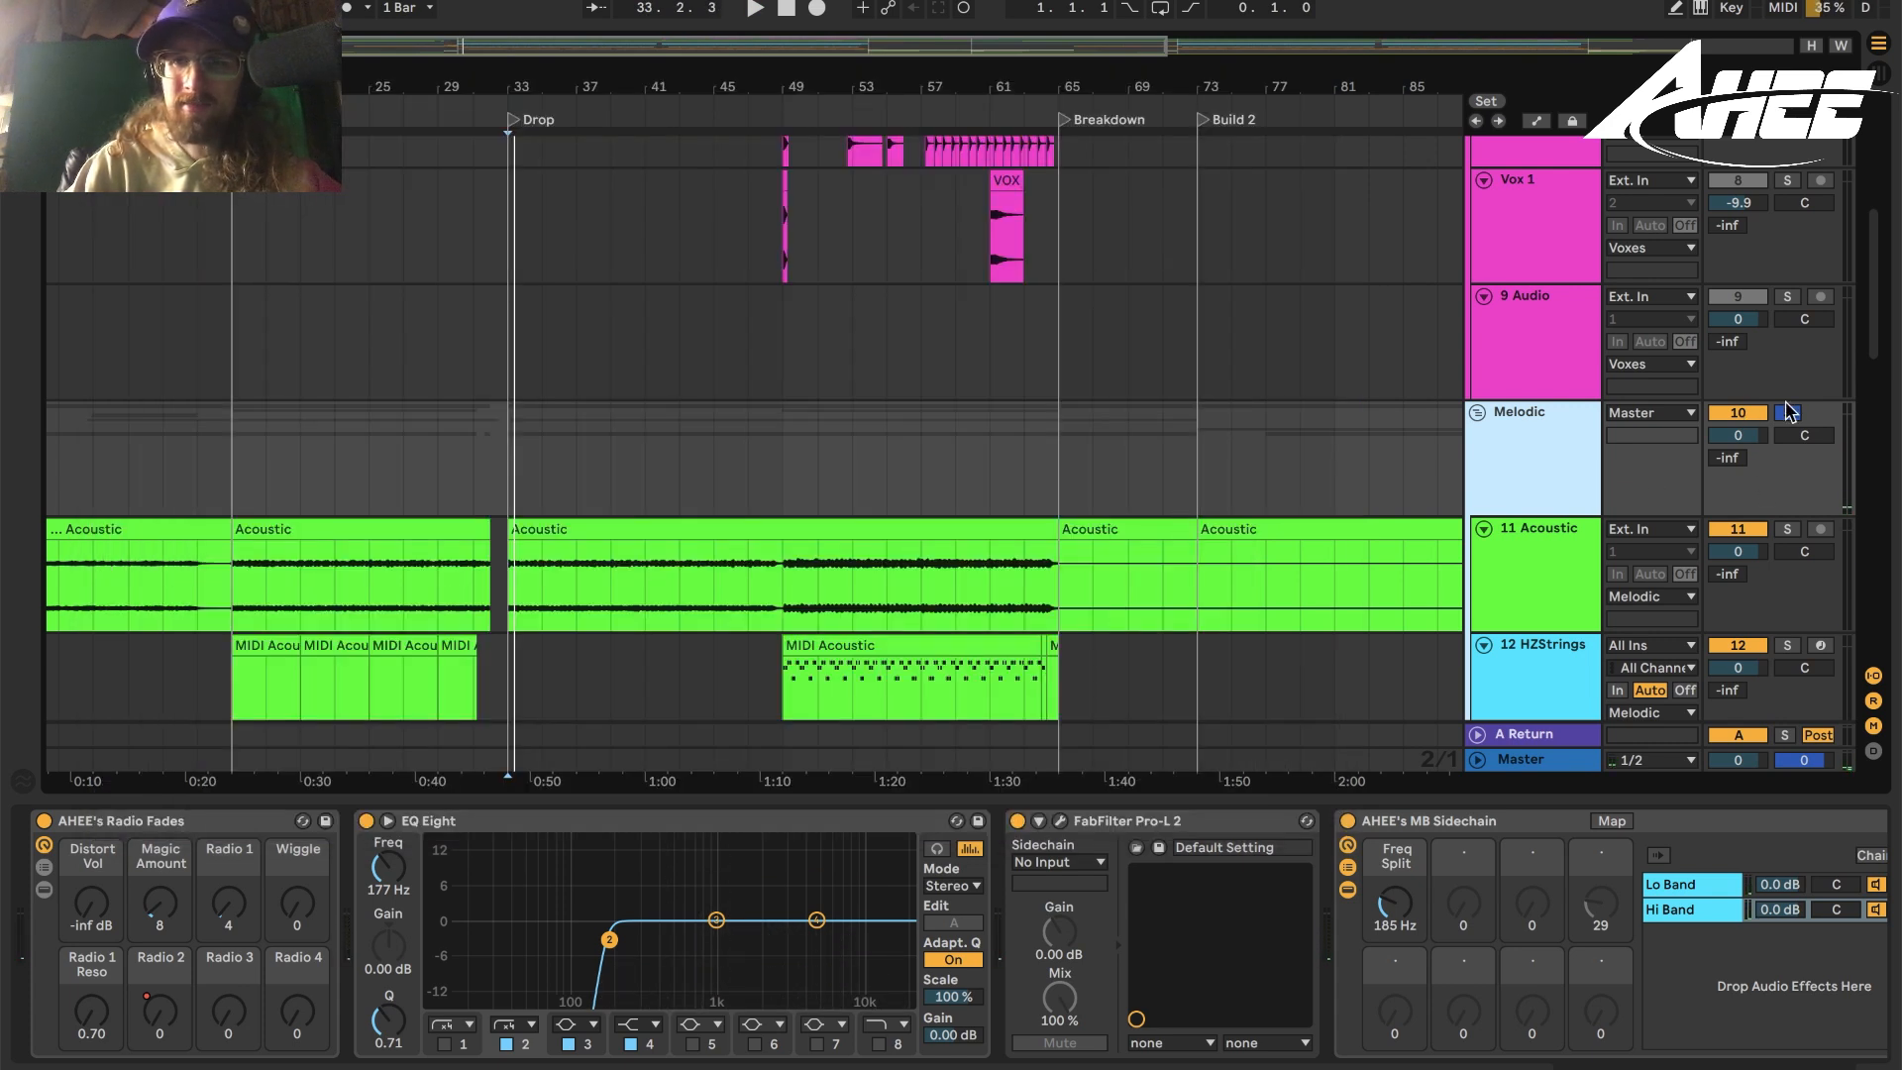
Look through the Melodic tracks, collapse the Melodic and Voxes groups, and clear the Melodic solo.
{"action": "scroll", "coordinate": [1109, 445], "scroll_direction": "down", "scroll_amount": 10}
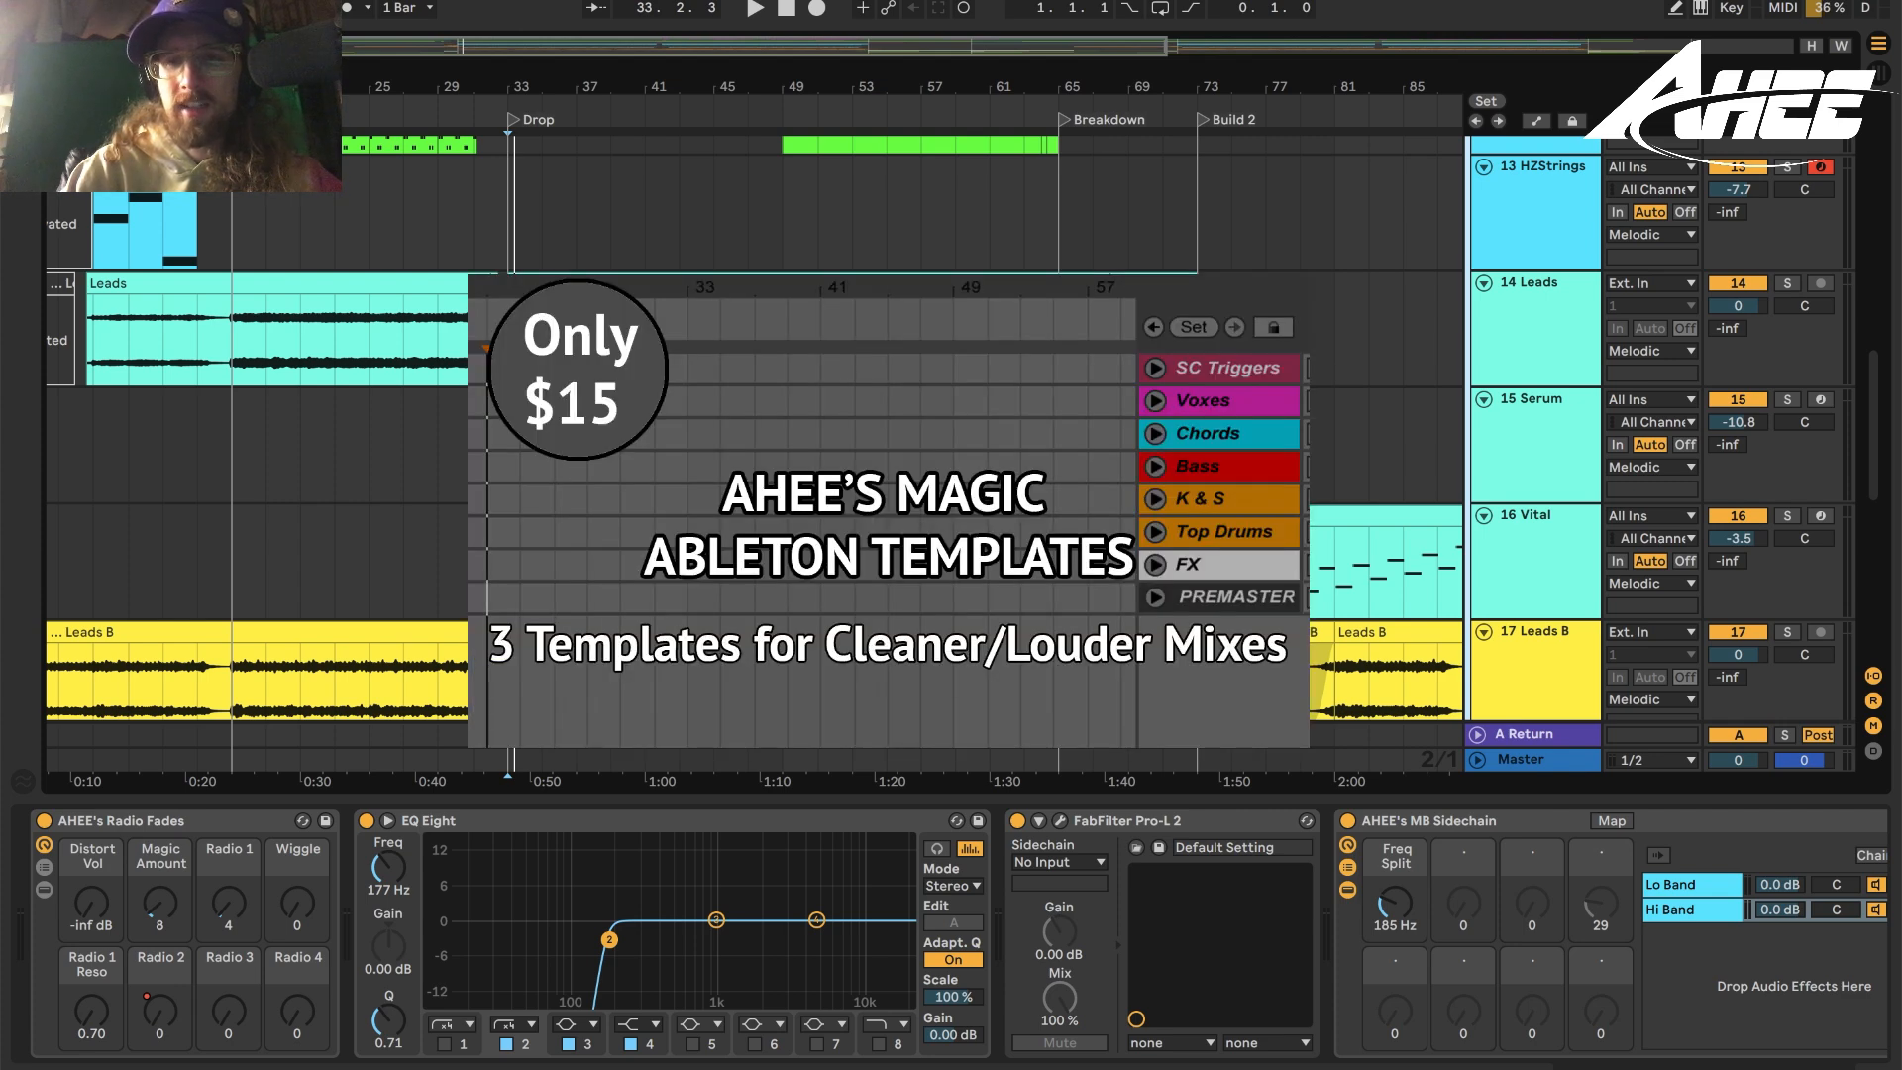
{"action": "scroll", "coordinate": [1624, 352], "scroll_direction": "up", "scroll_amount": 5}
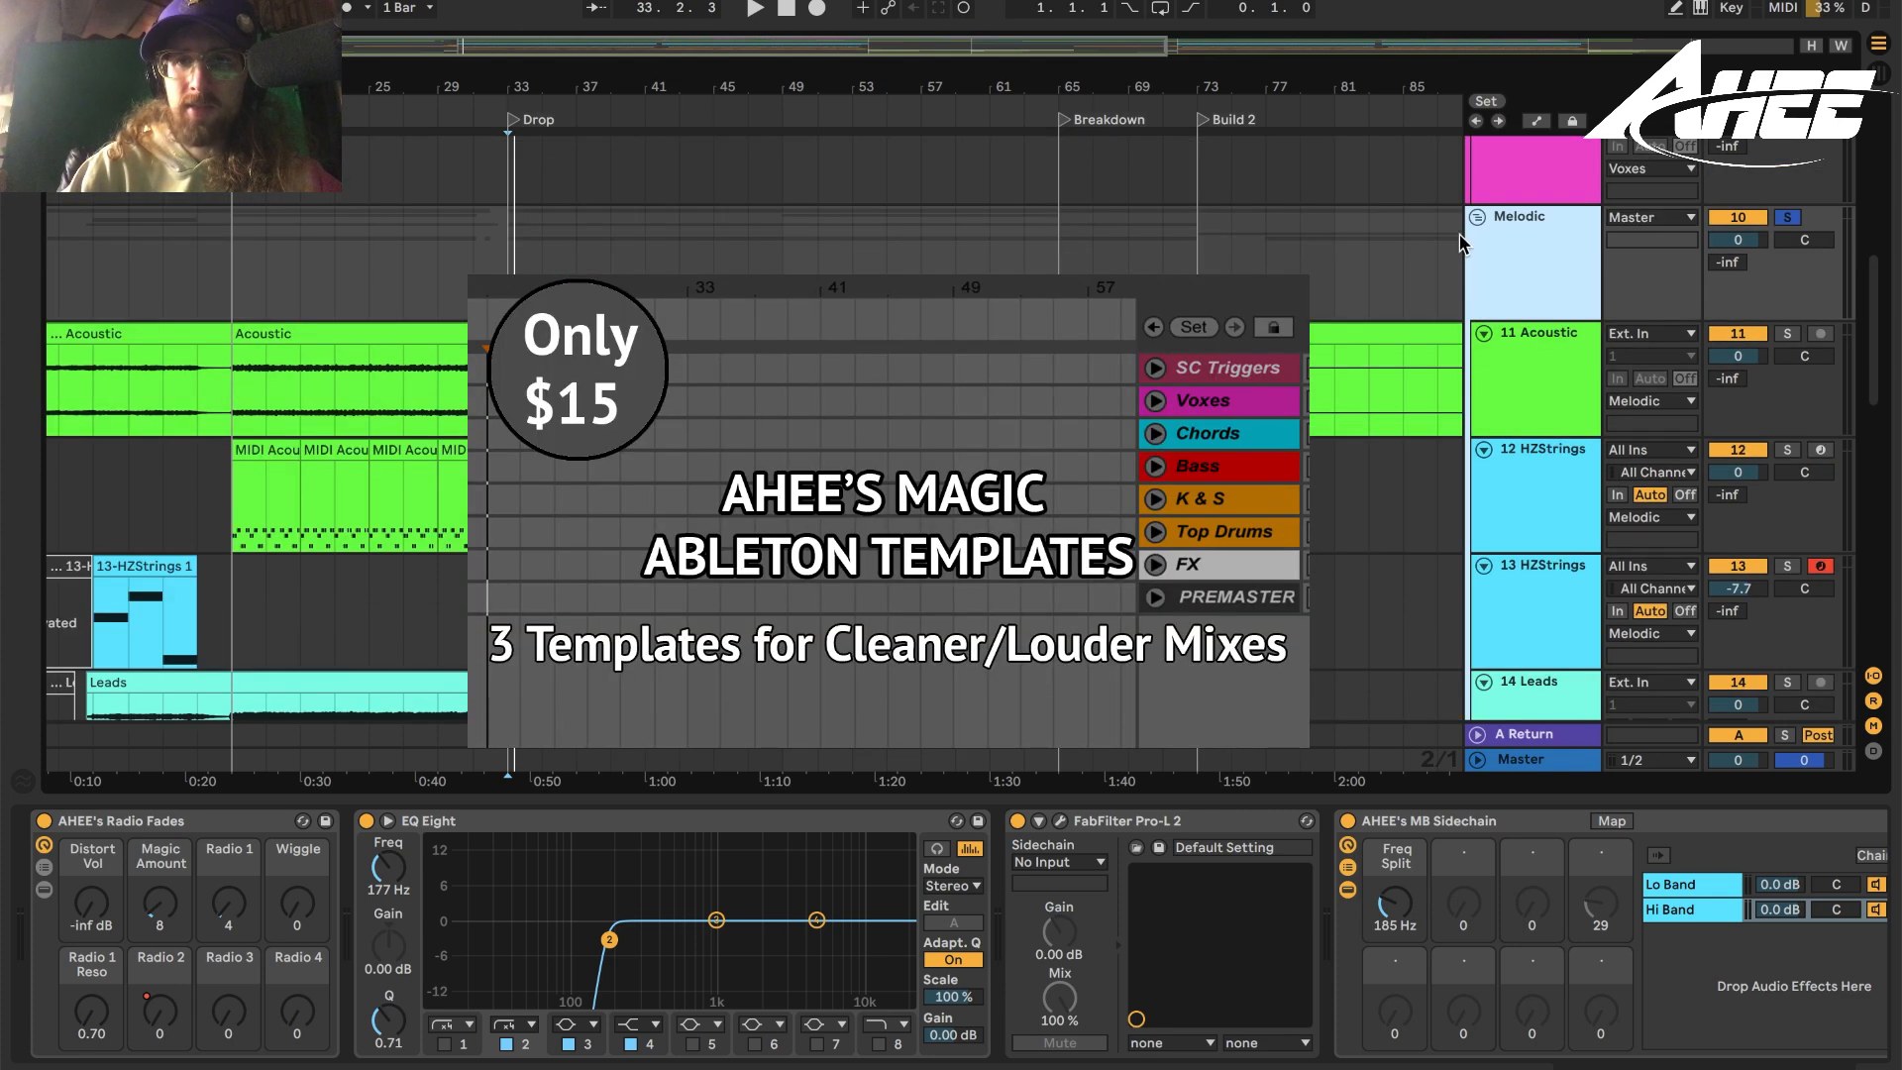
{"action": "left_click", "coordinate": [1475, 217]}
{"action": "scroll", "coordinate": [1489, 269], "scroll_direction": "up", "scroll_amount": 8}
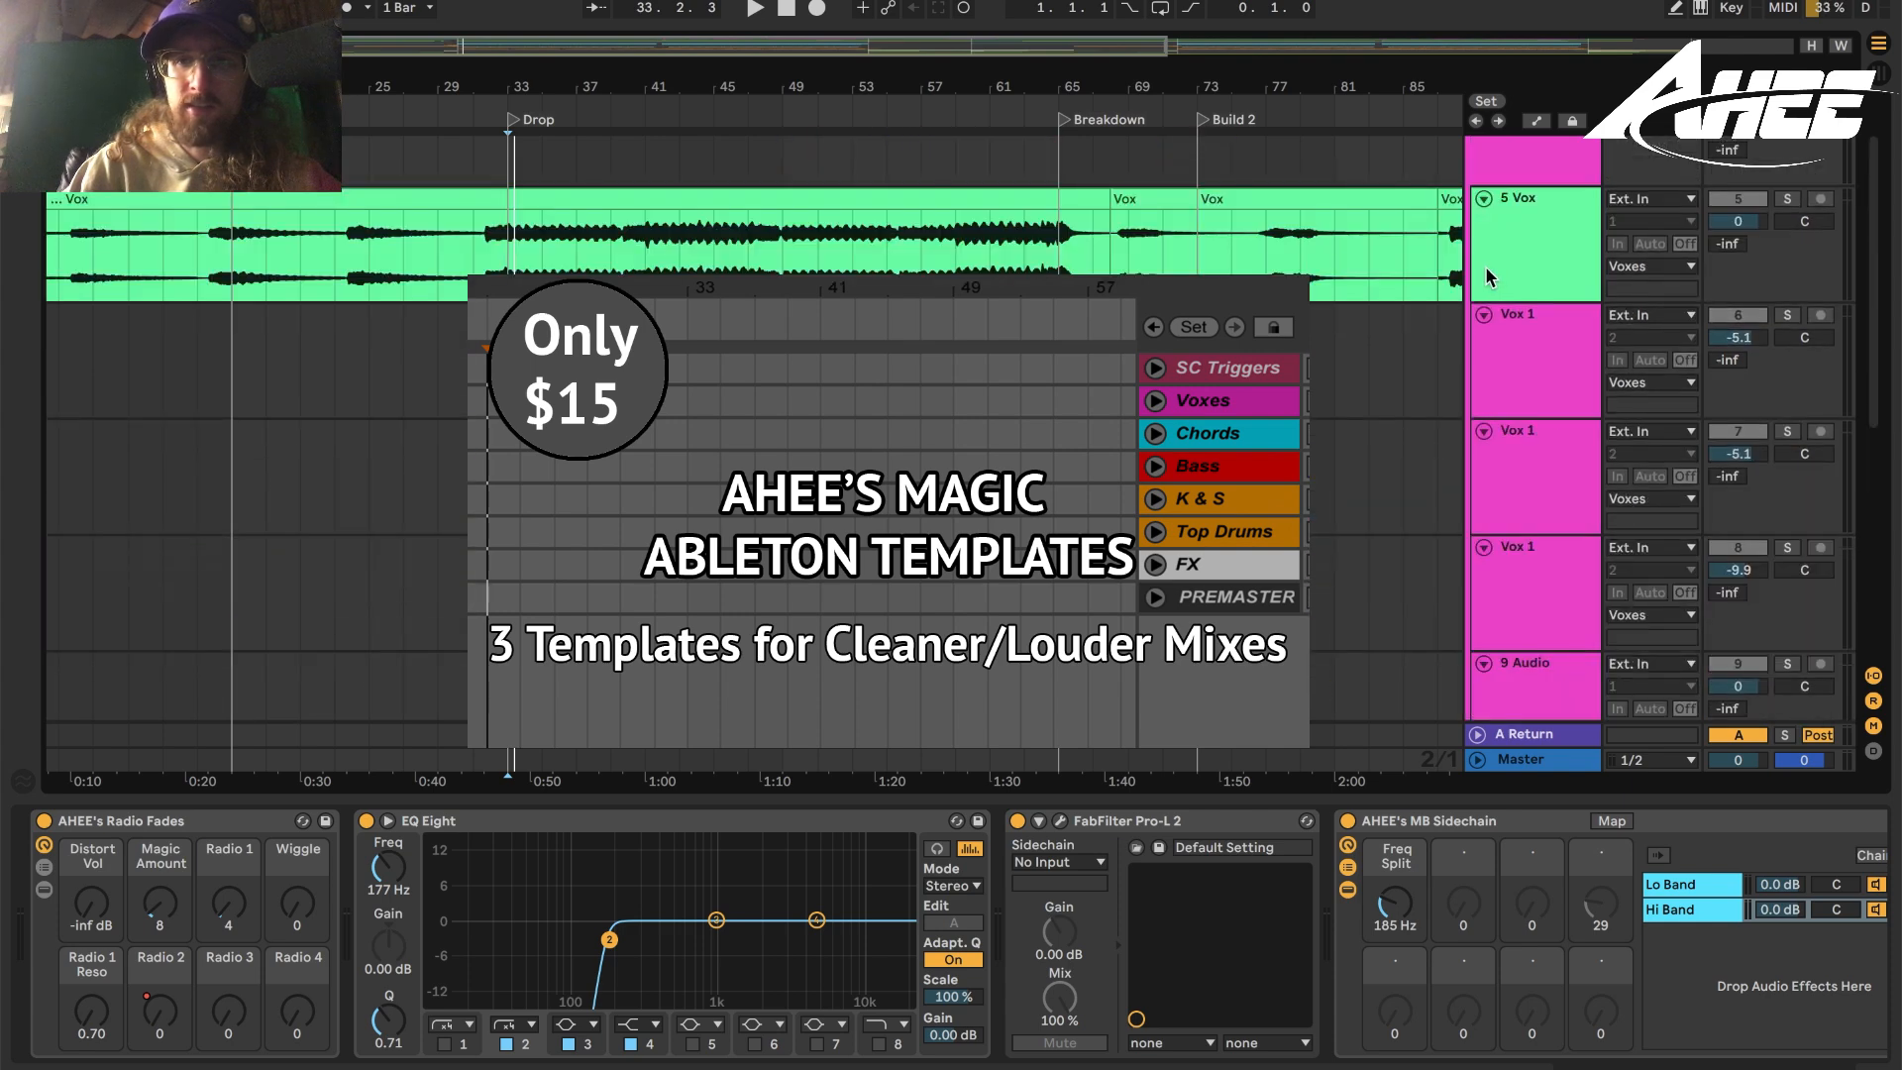
{"action": "left_click", "coordinate": [1478, 172]}
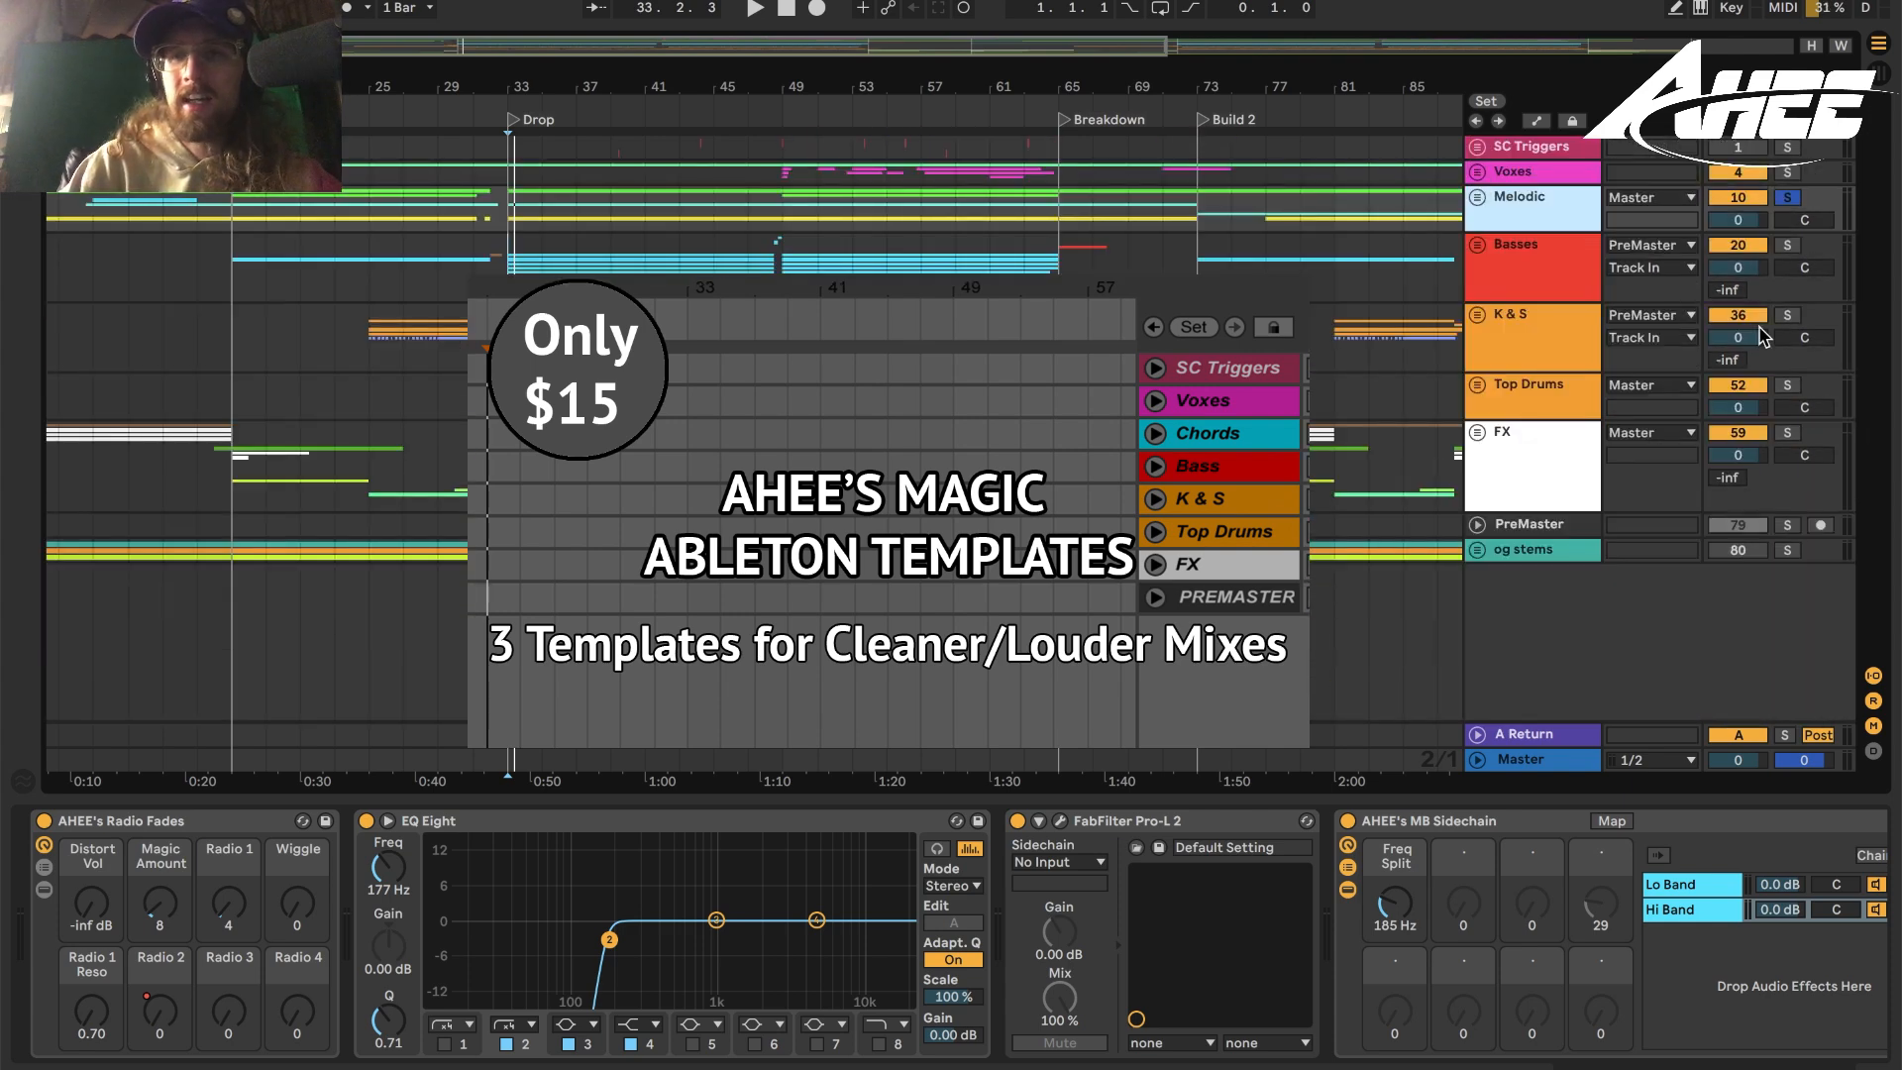
{"action": "left_click", "coordinate": [1785, 201]}
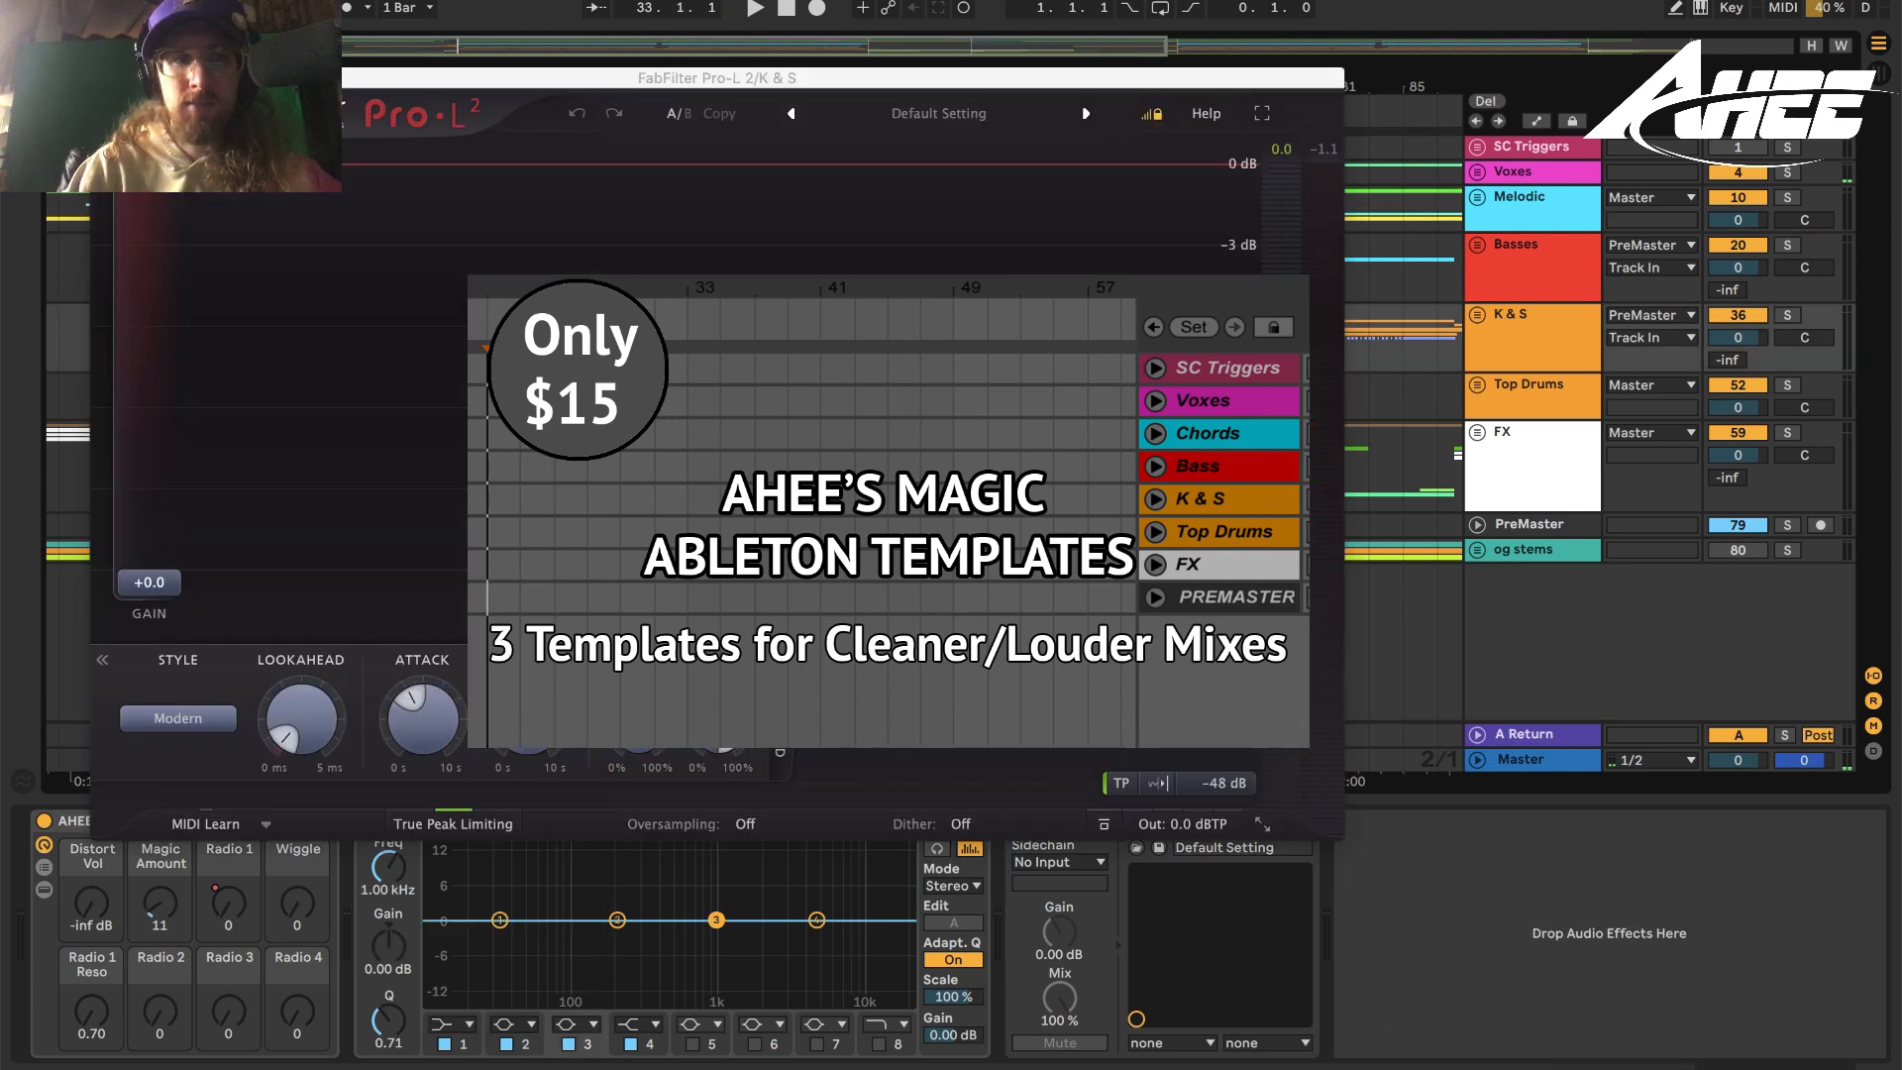
Close the K & S group's Pro-L 2 window and show the Melodic group's devices.
{"action": "key", "text": "super+w"}
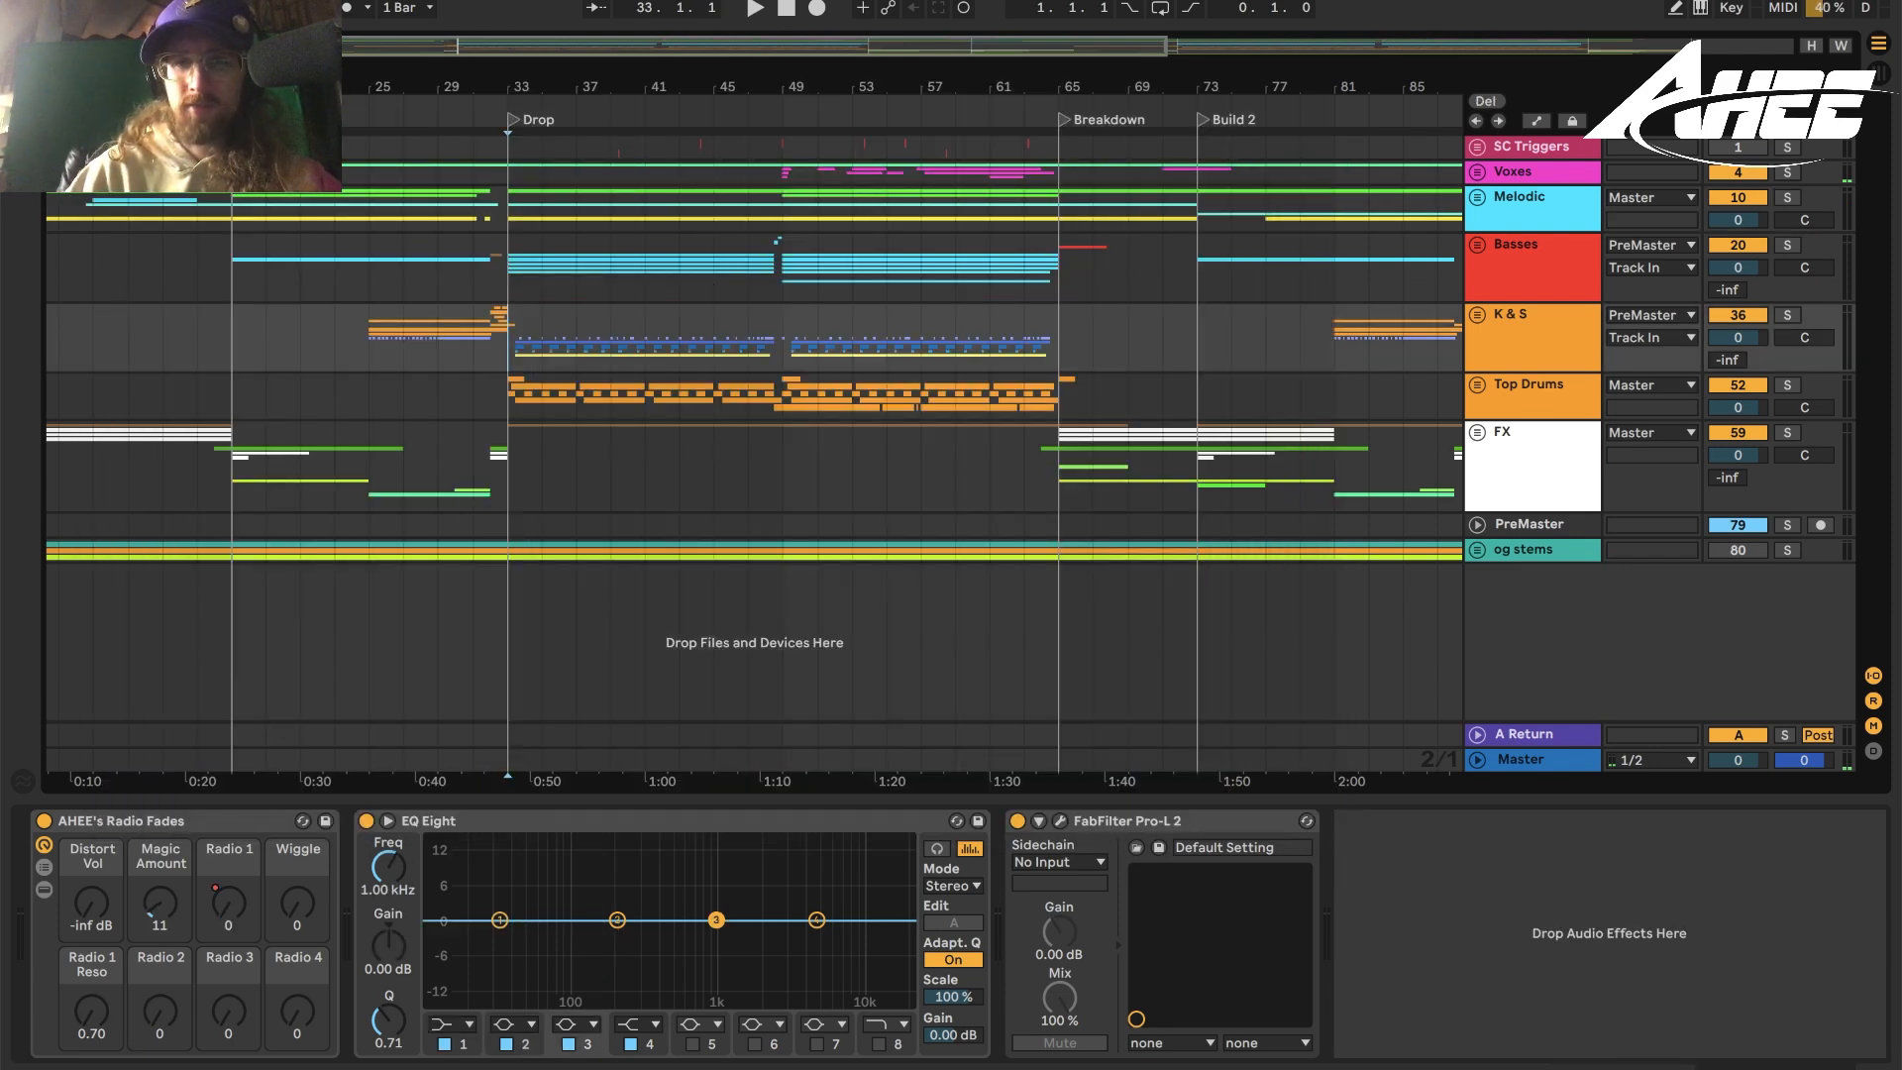
{"action": "left_click", "coordinate": [1526, 218]}
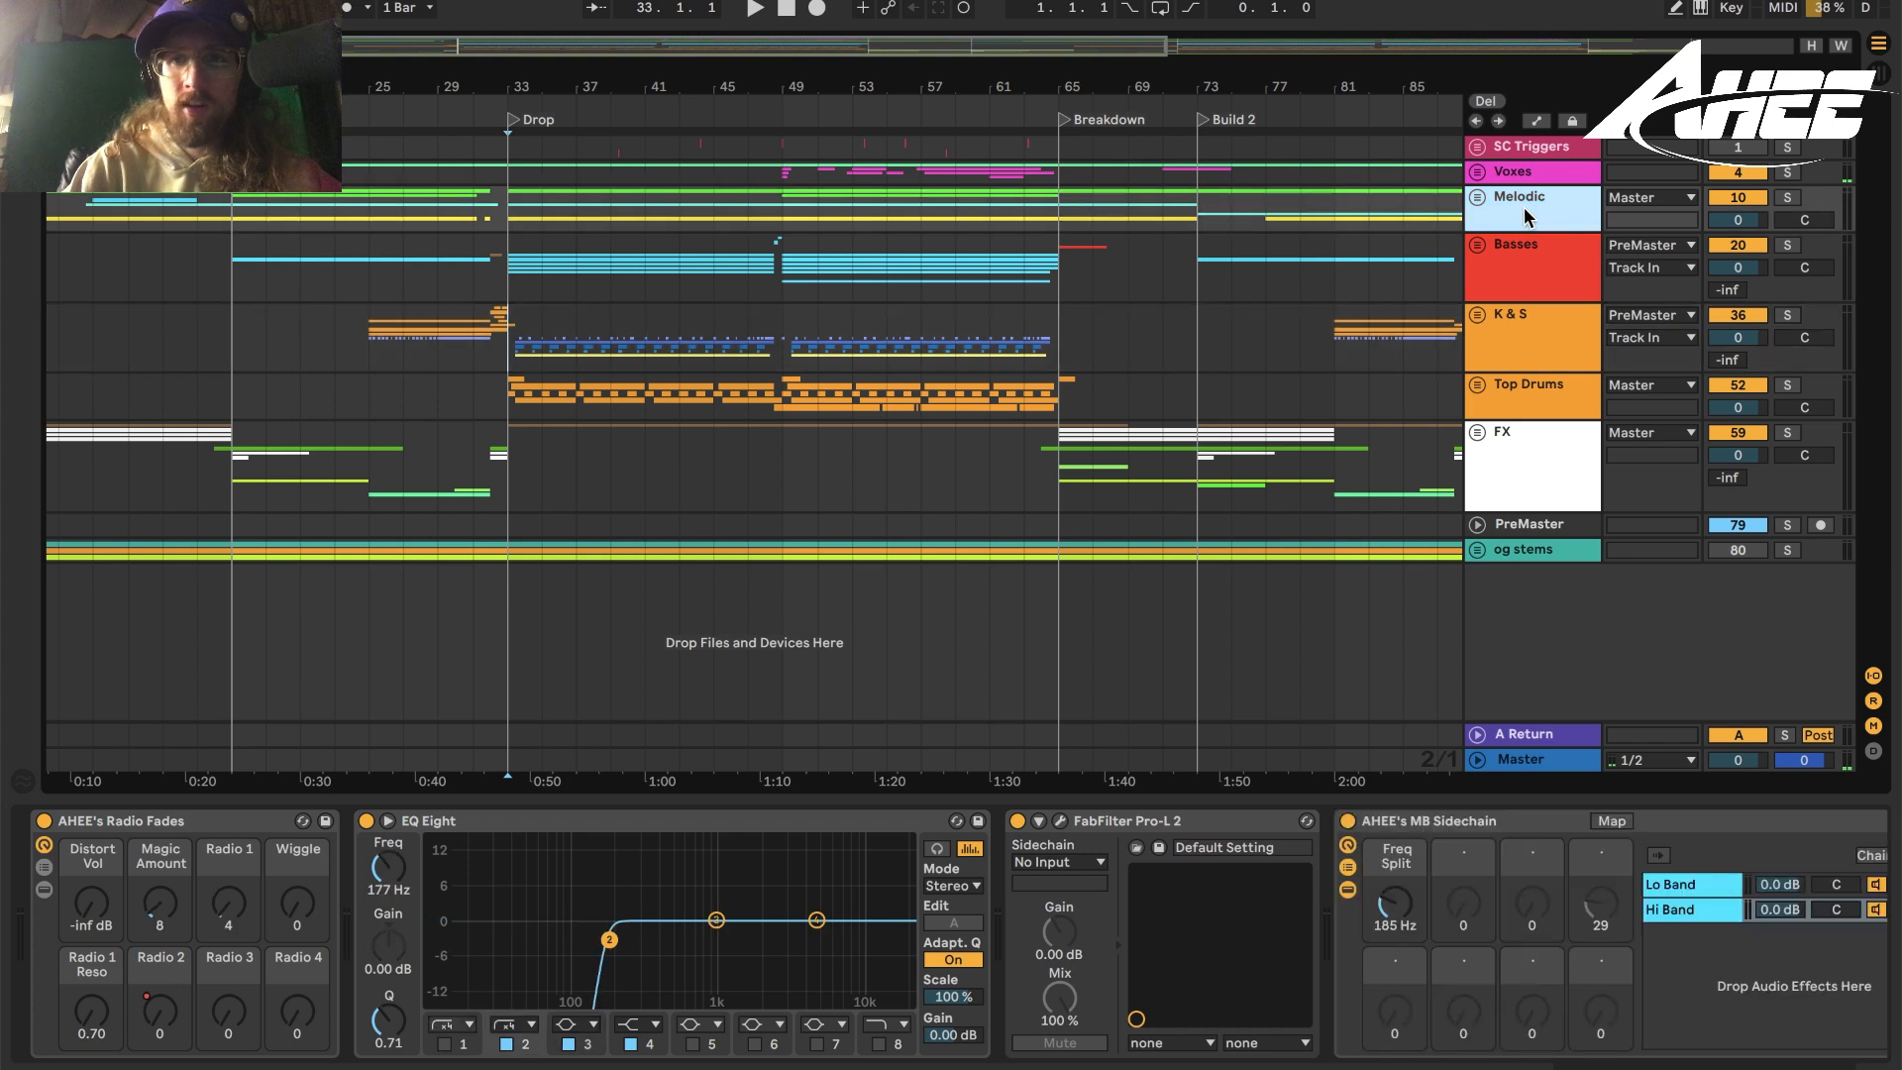